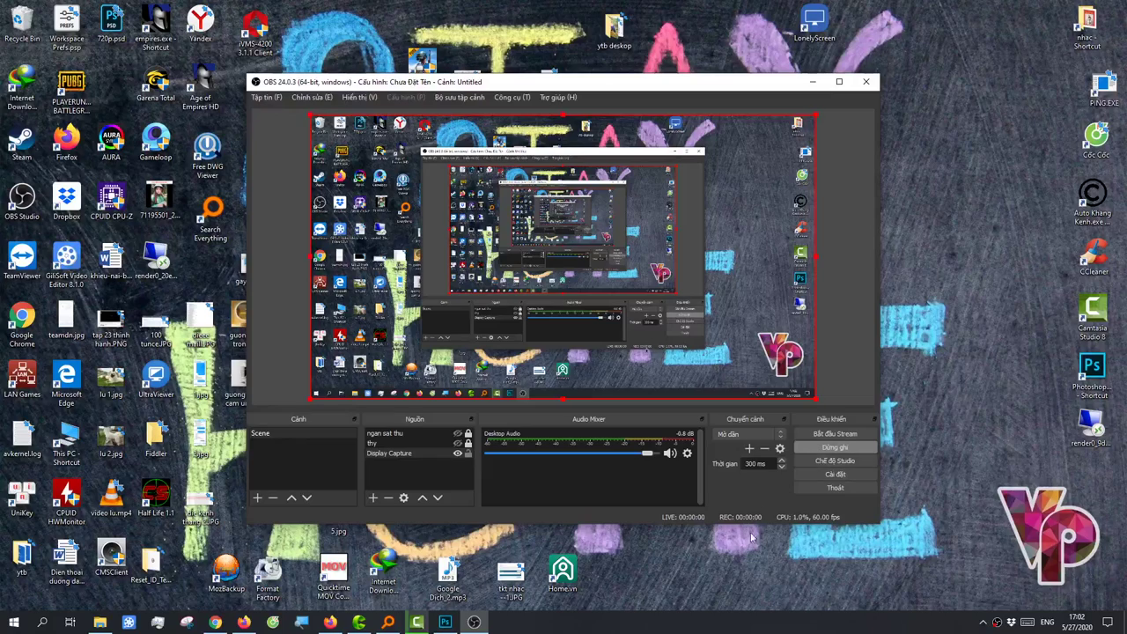
- Refresh the desktop and bring up Photoshop's start screen
right_click(720, 571)
left_click(744, 432)
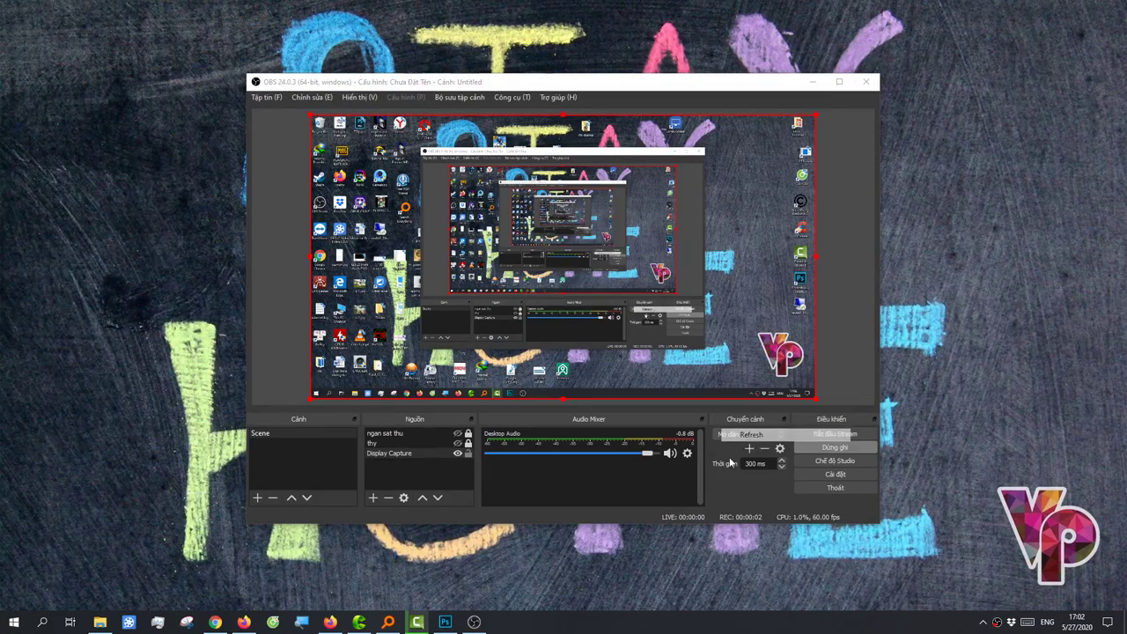
left_click(444, 621)
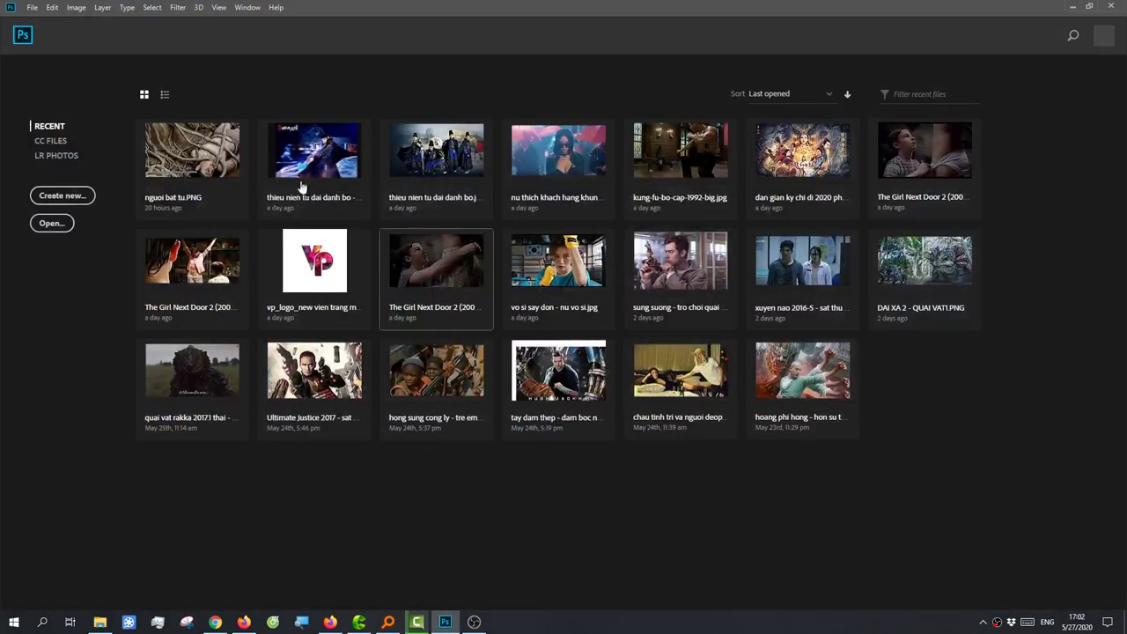
- Try opening a JPEG from the co trang folder, which fails with an invalid JPEG marker error, then go to Chrome
left_click(31, 8)
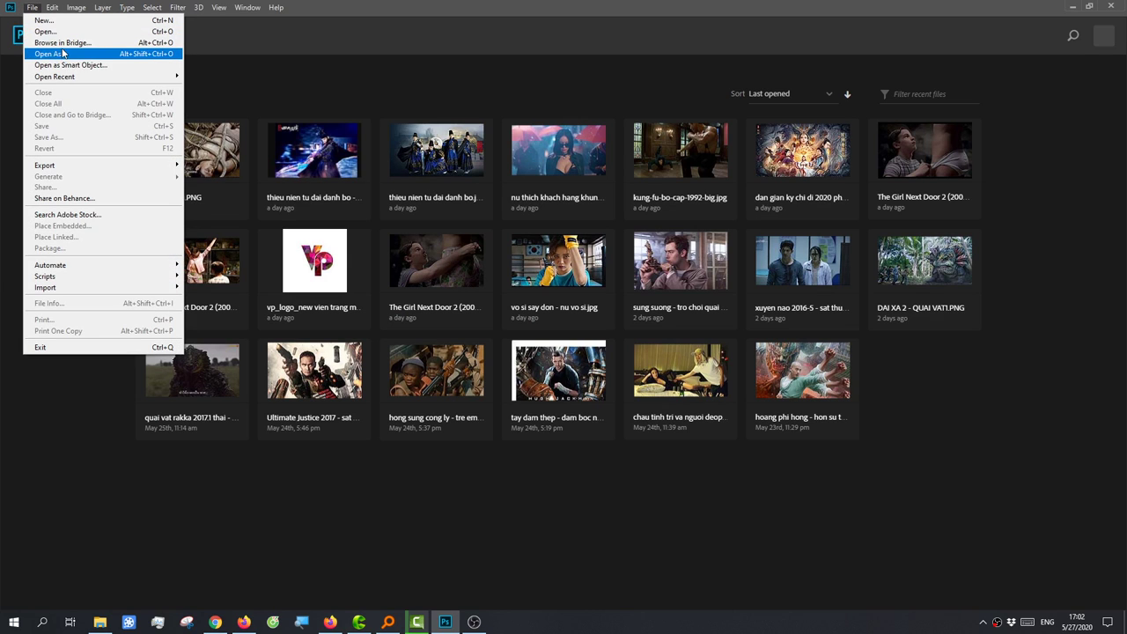
key("Escape")
key("ctrl+o")
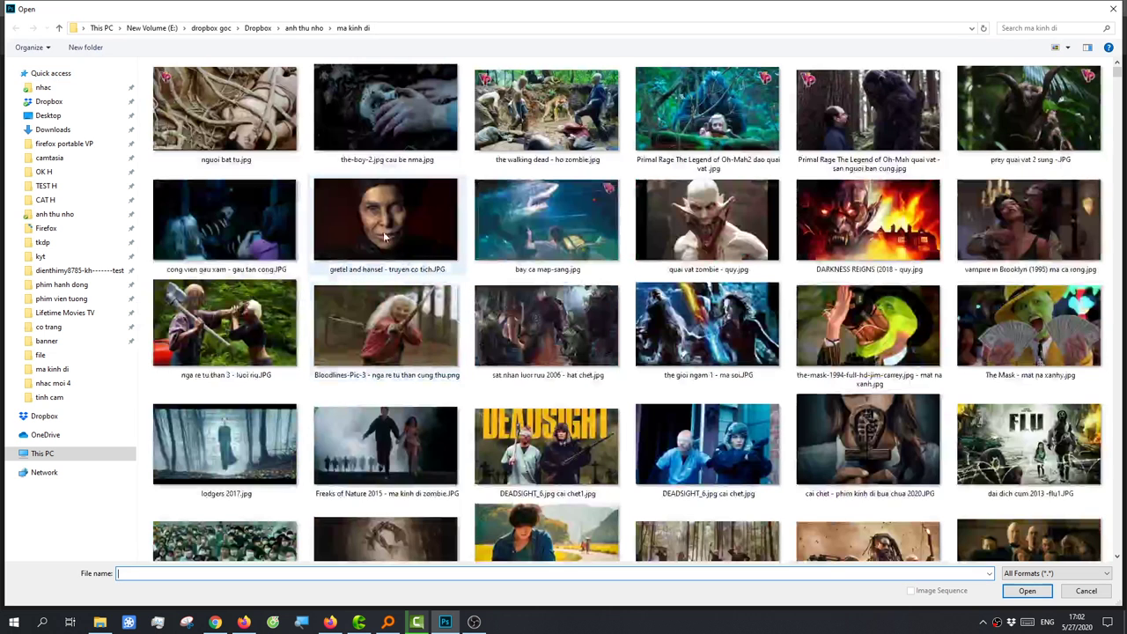
left_click(73, 327)
double_click(379, 160)
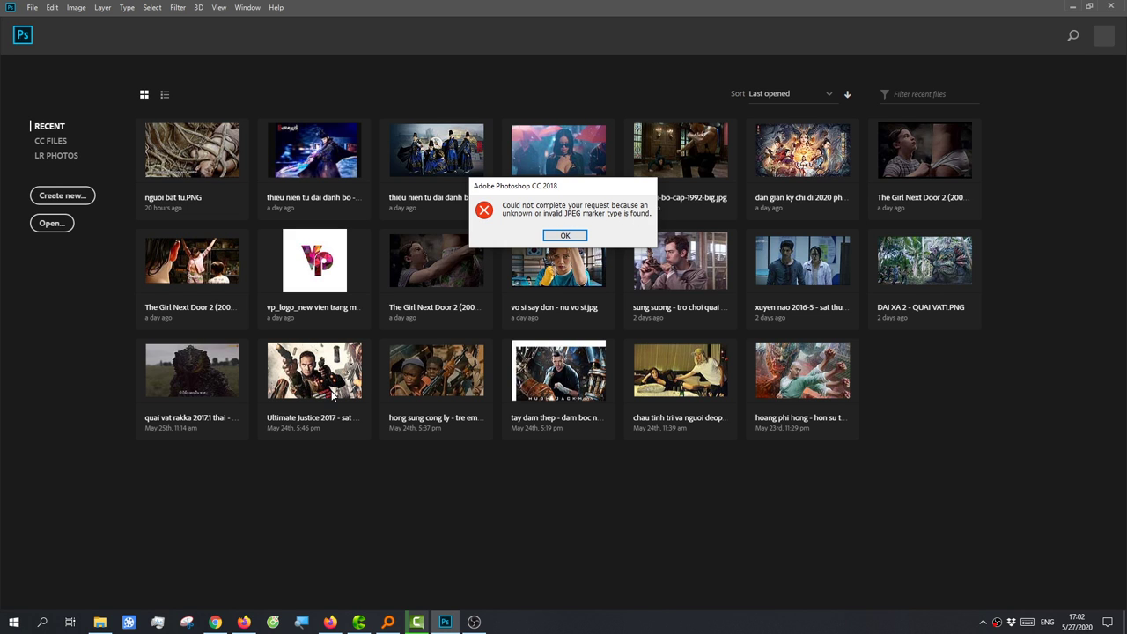
left_click(215, 622)
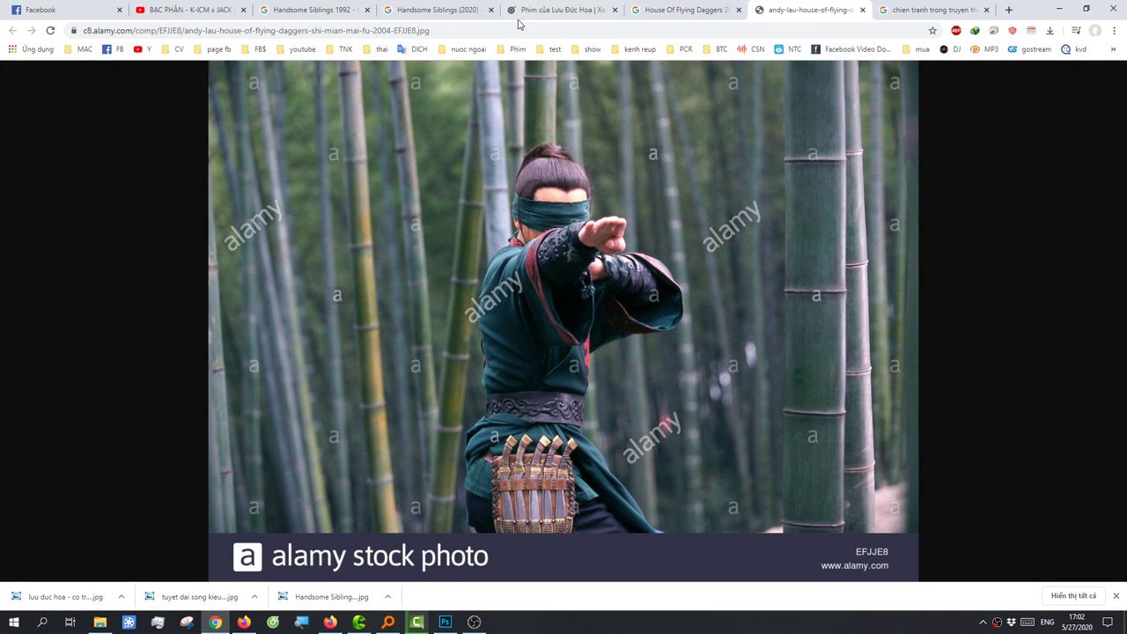
- Translate the Vietnamese phrase to 'Fix the error of not opening the JPEG image file very simply'
left_click(439, 11)
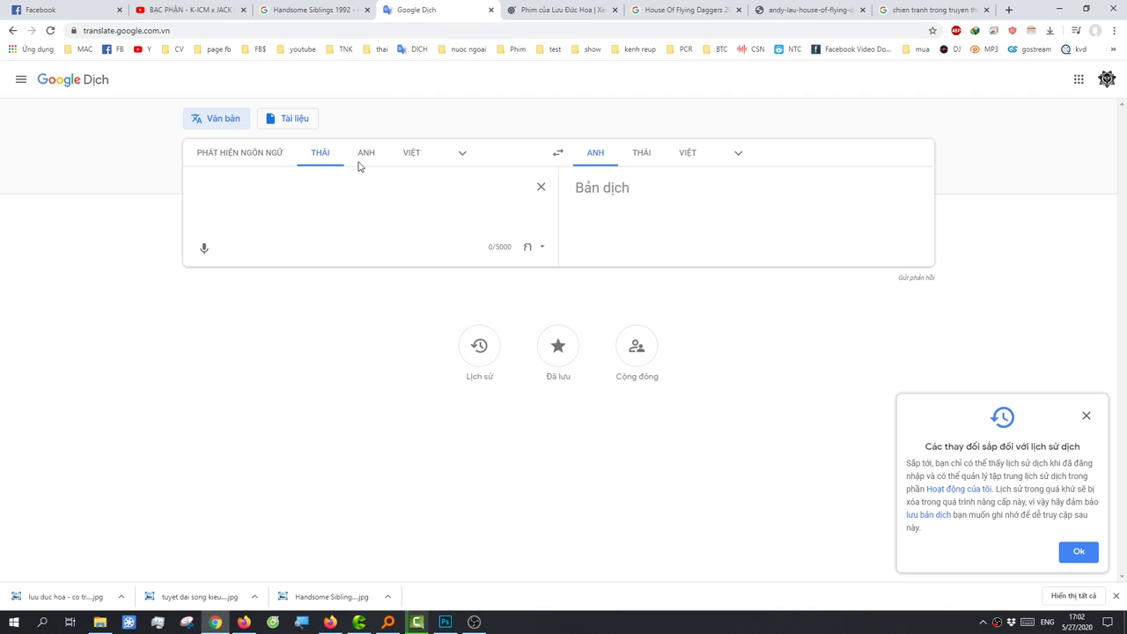
left_click(411, 154)
left_click(17, 260)
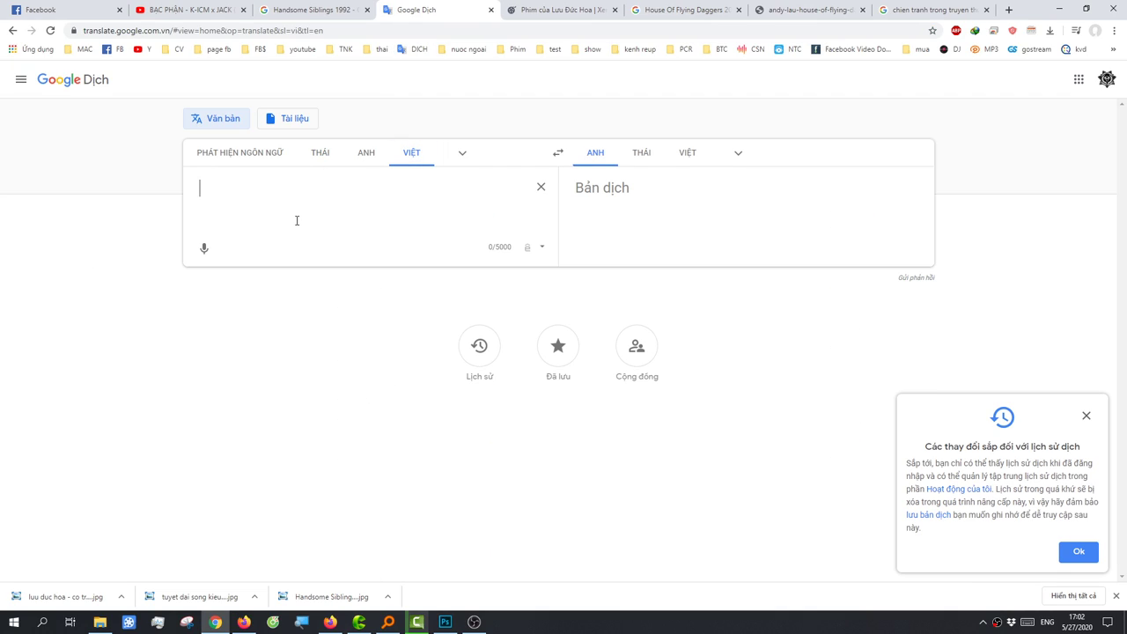
type("sửa ")
type("lỗi không mơ")
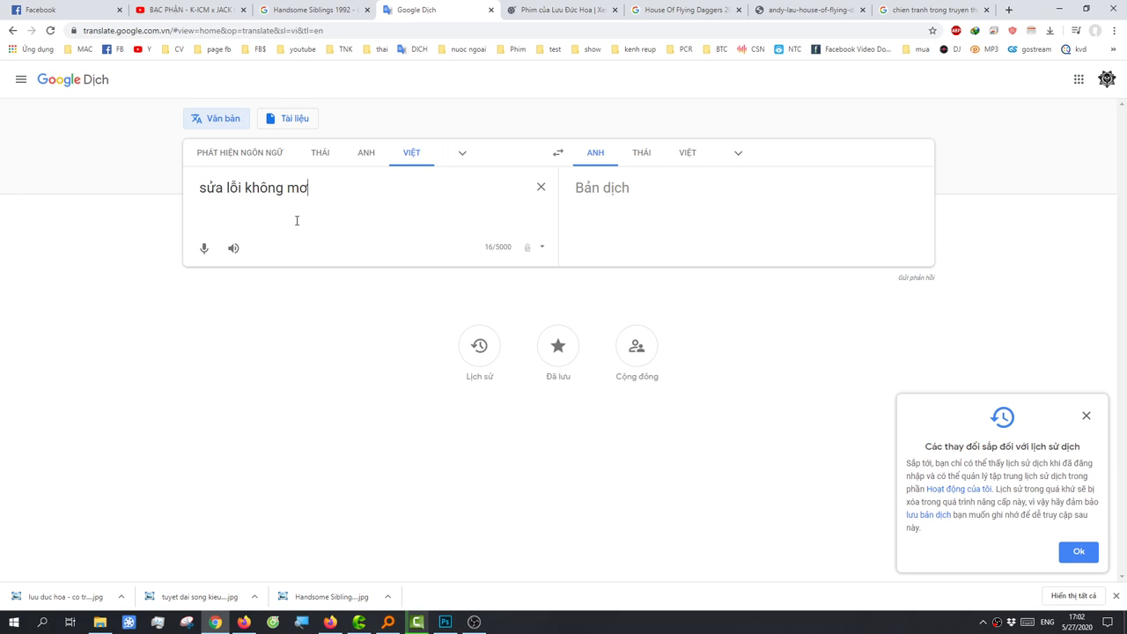
key("BackSpace")
type("ở dc file")
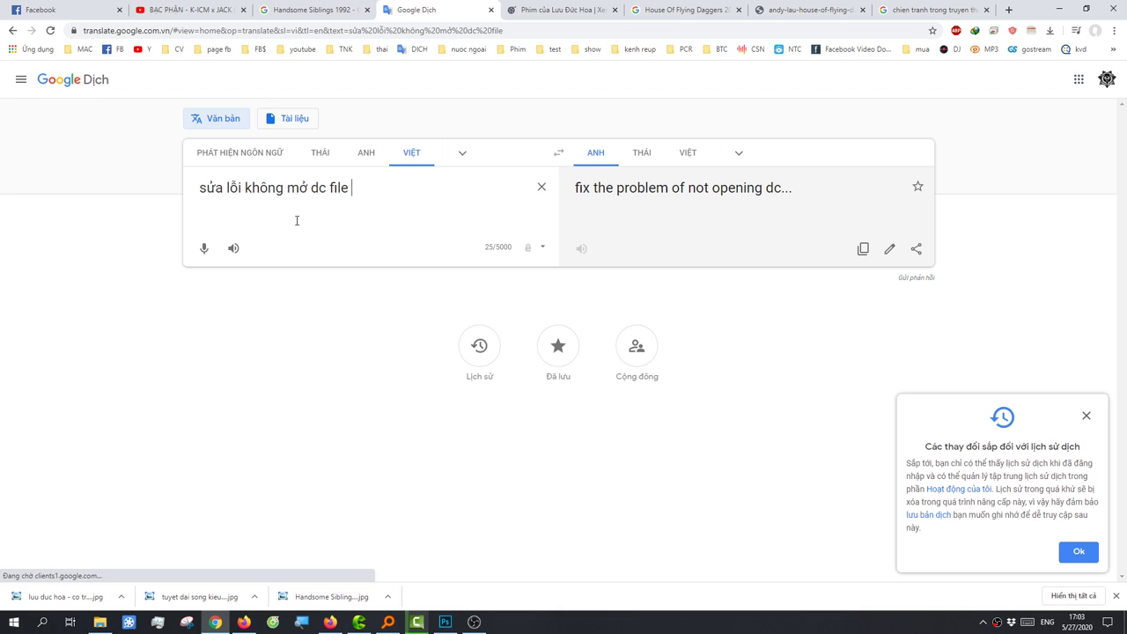
type(" an")
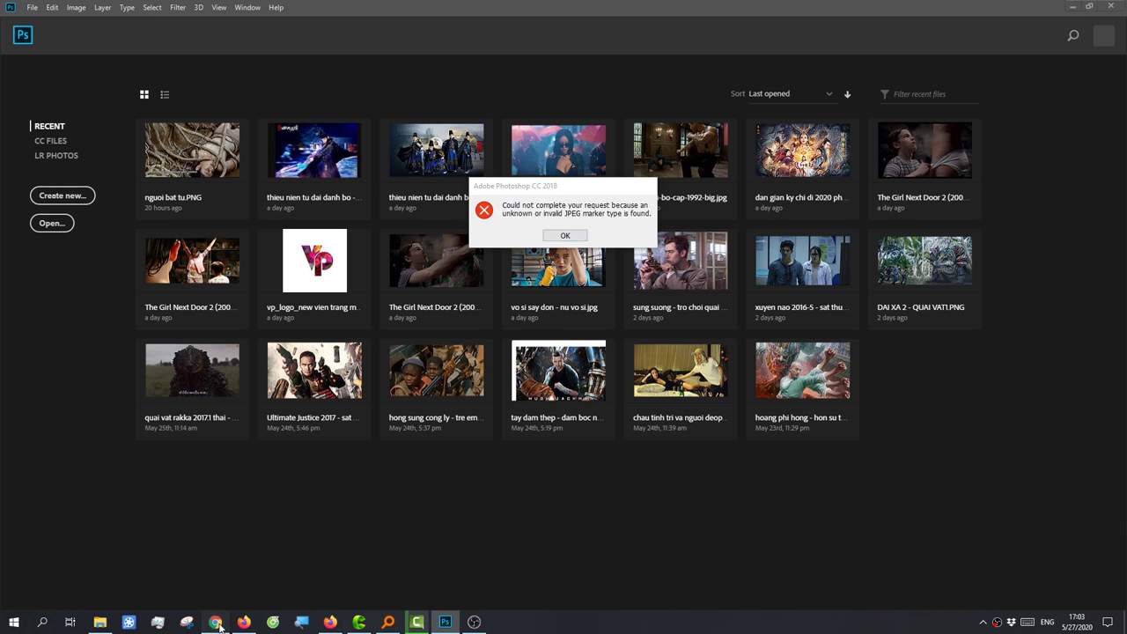
type("jp")
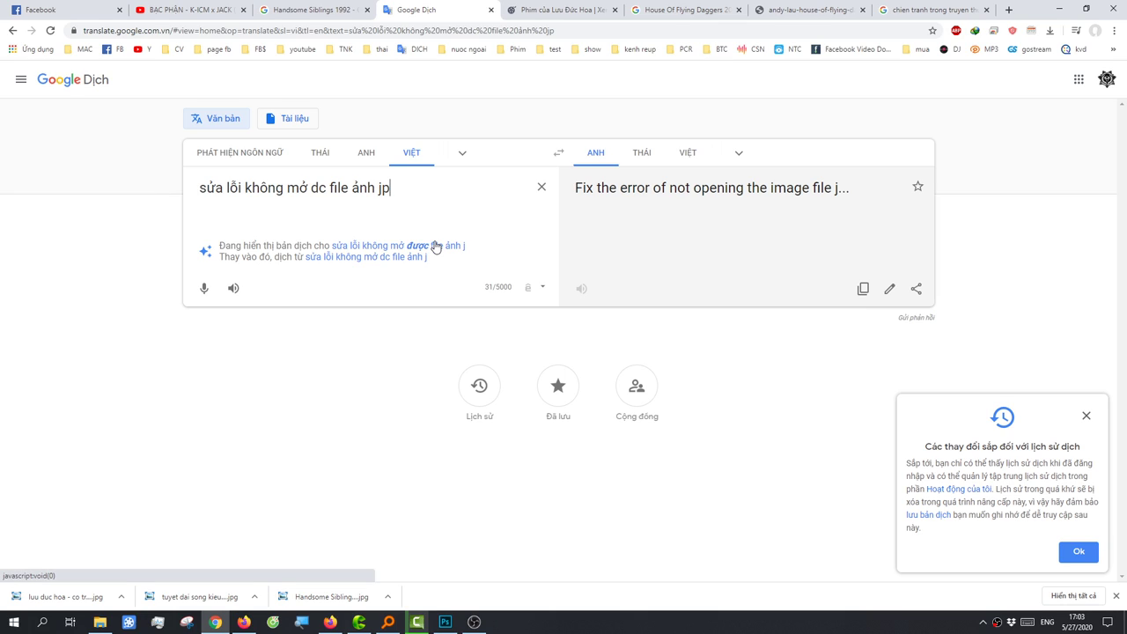
type("eg ")
type("ts d")
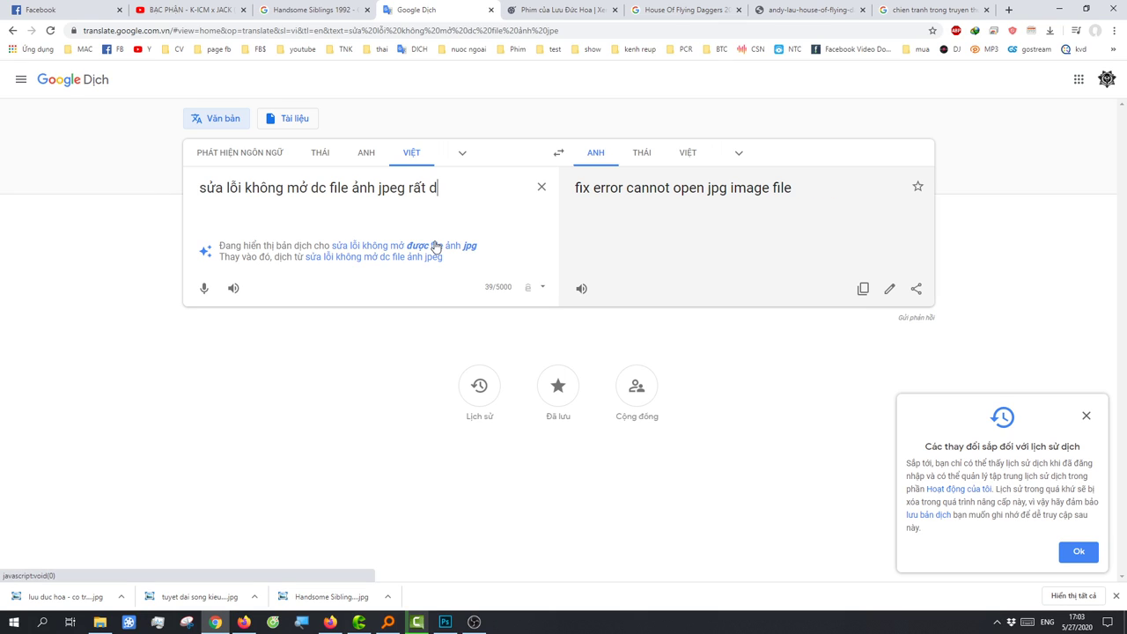
type("dowwn g")
key("BackSpace")
key("BackSpace")
key("BackSpace")
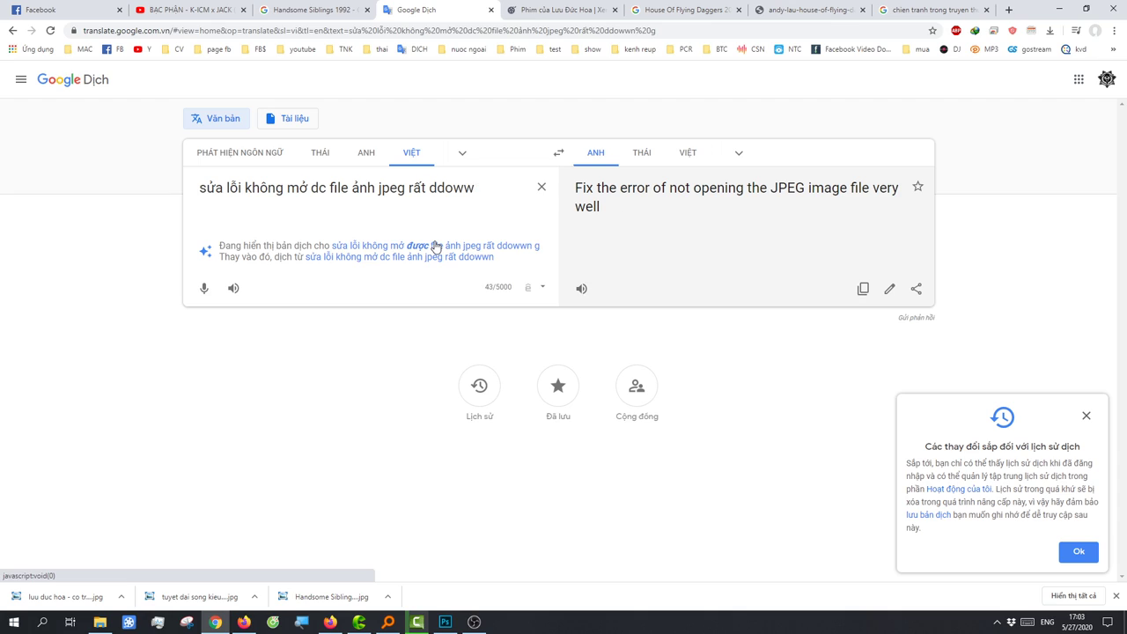
key("BackSpace")
type("giản")
left_click(436, 246)
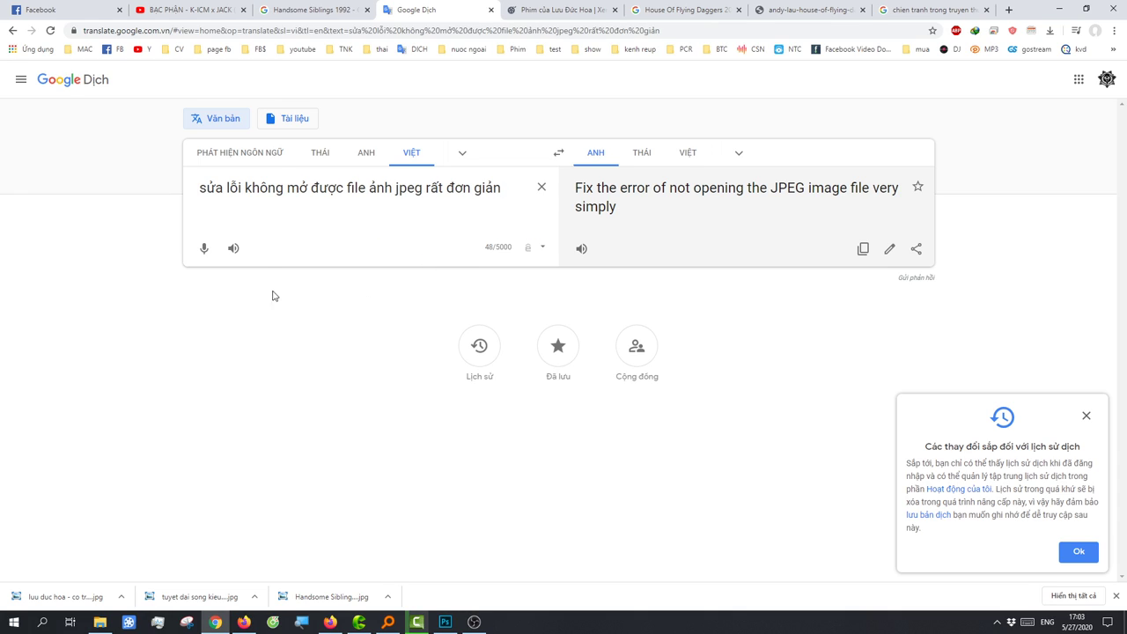
left_click(245, 255)
left_click(445, 621)
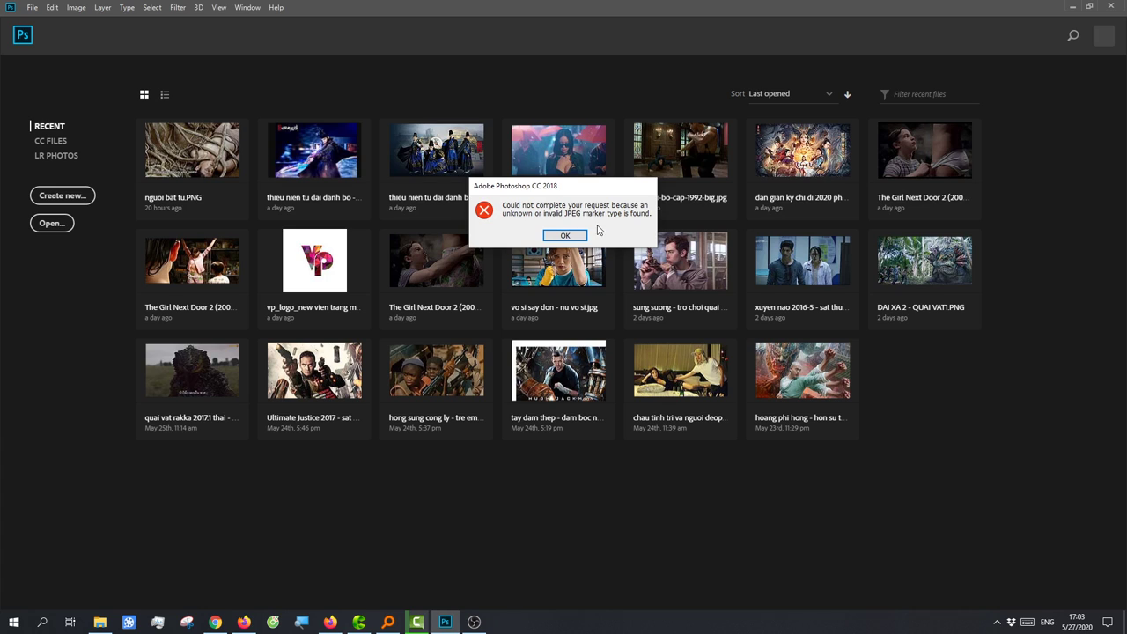
- Rename the warrior photo from .jpg to .png and open it as 'luu duc hoa - co trang1.png'
left_click(561, 236)
key("alt+f")
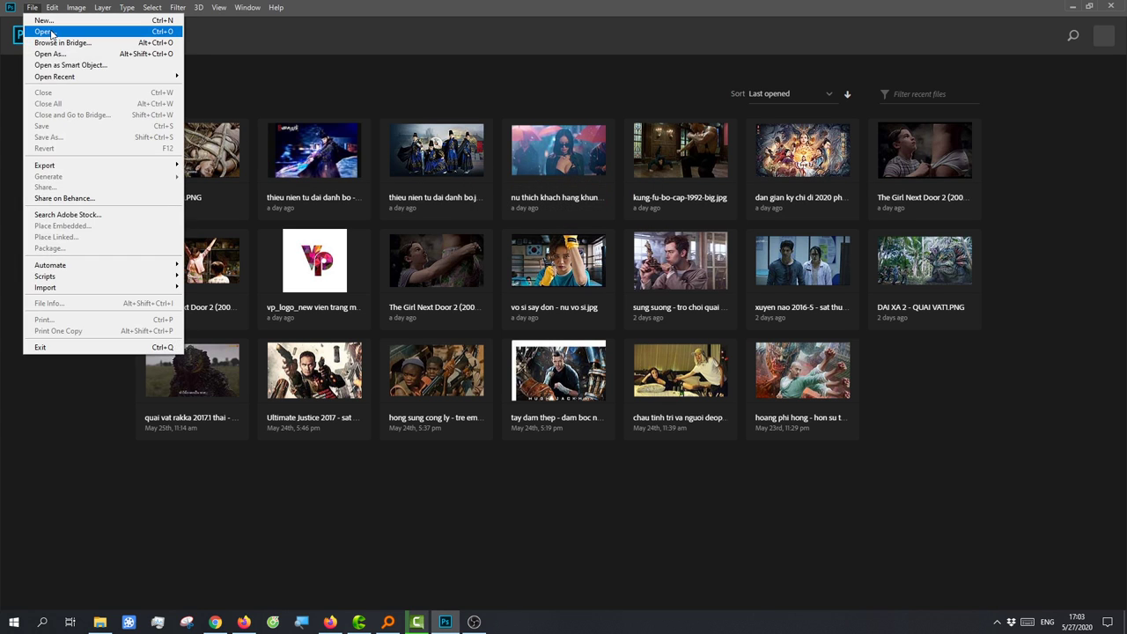
key("Escape")
key("ctrl+o")
right_click(392, 104)
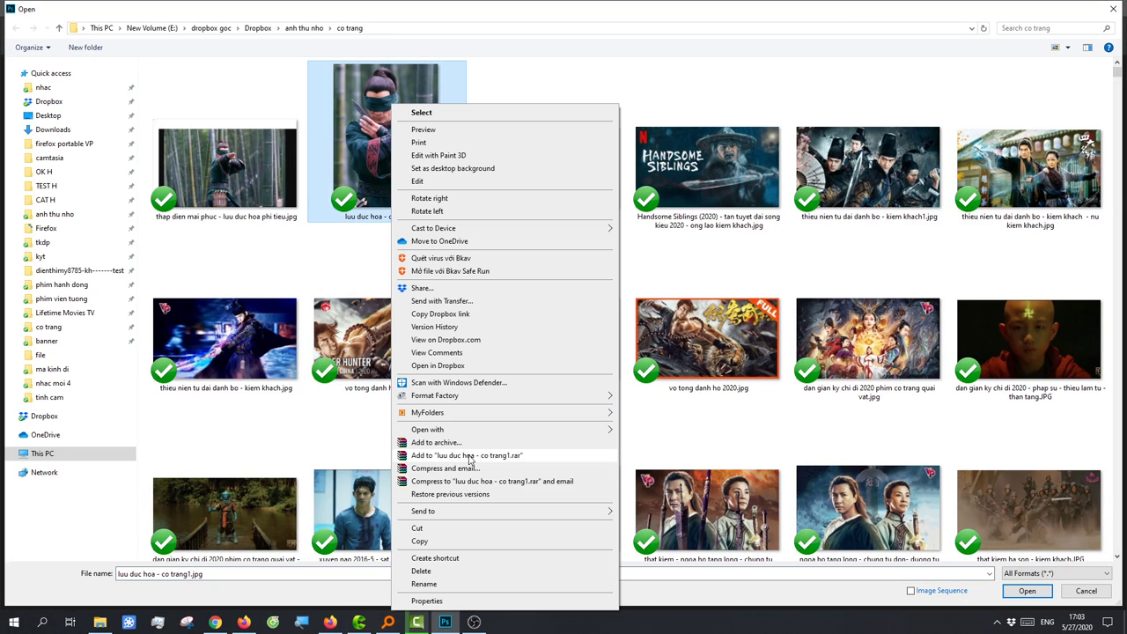
left_click(432, 584)
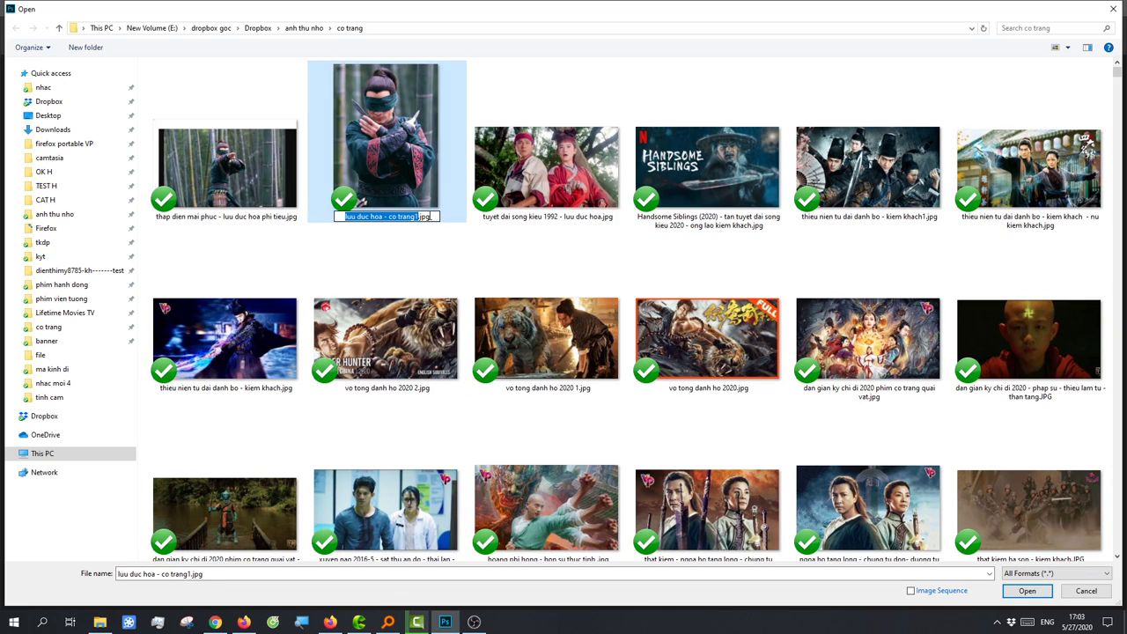
key("BackSpace")
key("BackSpace")
key("BackSpace")
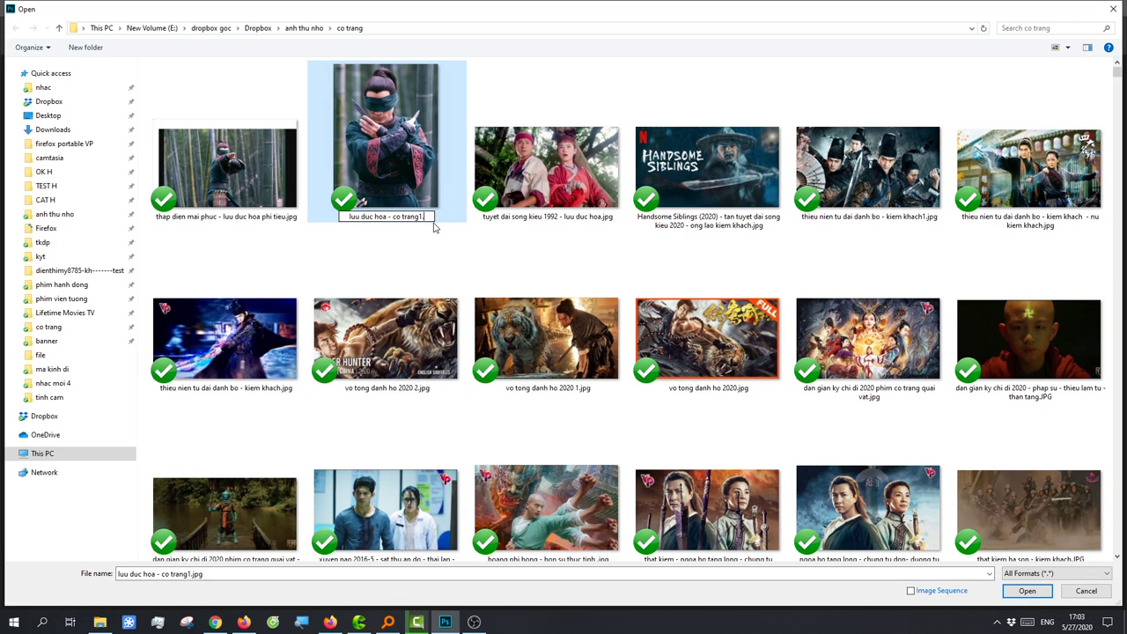
type("png")
key("Return")
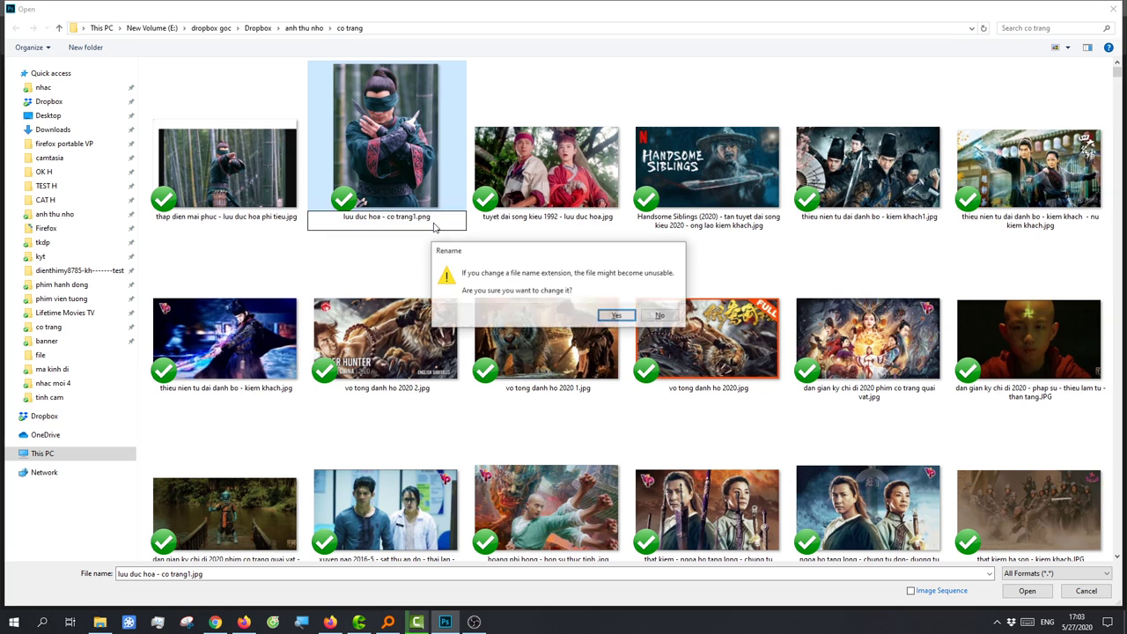
key("Return")
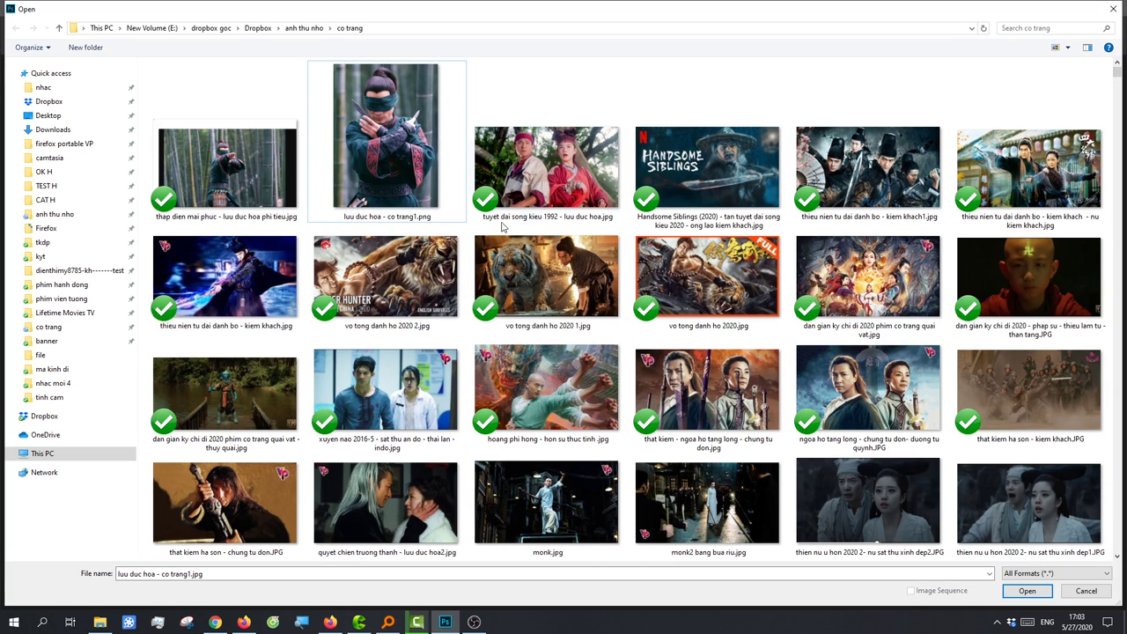
double_click(419, 165)
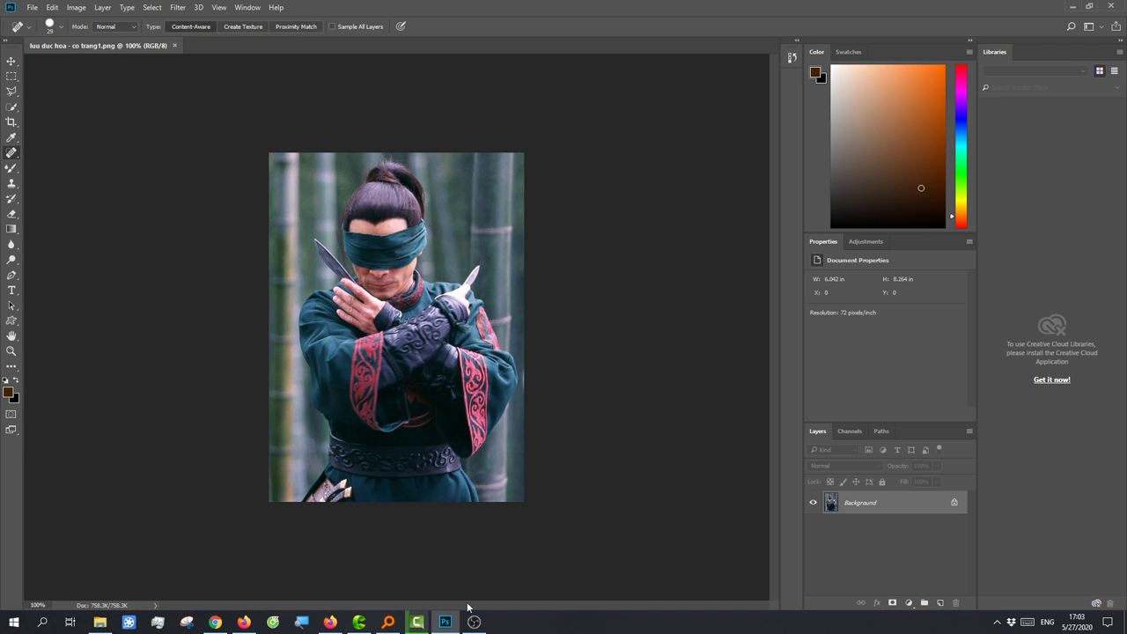
- Replace the Google Translate source with the Vietnamese note about only needing to change the format to png
left_click(243, 622)
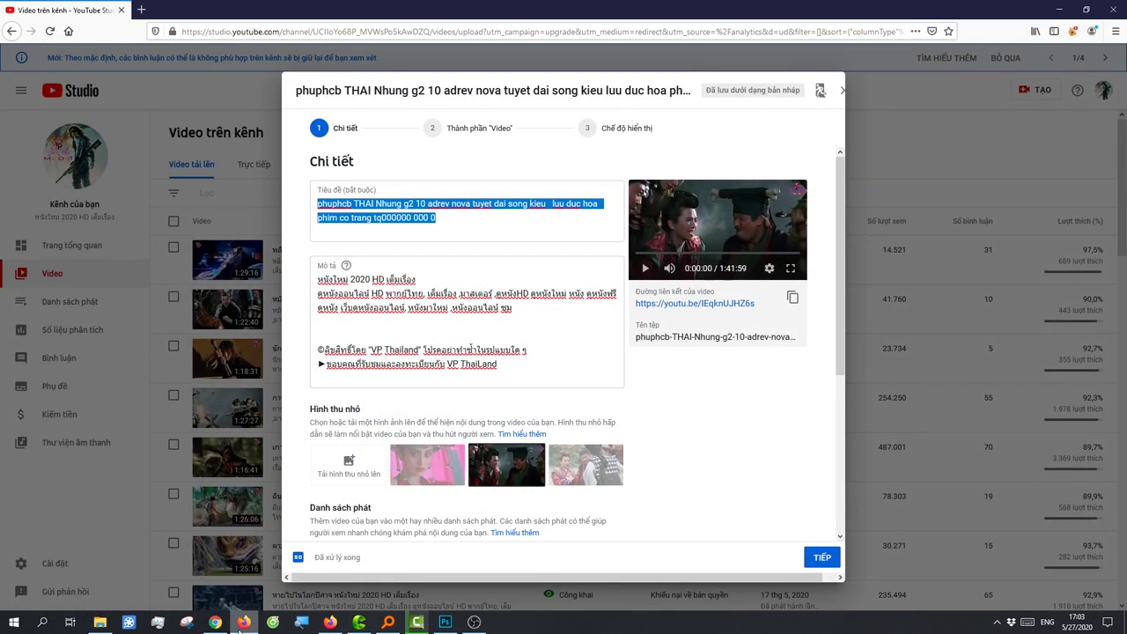
left_click(215, 622)
key("ctrl+a")
type("o")
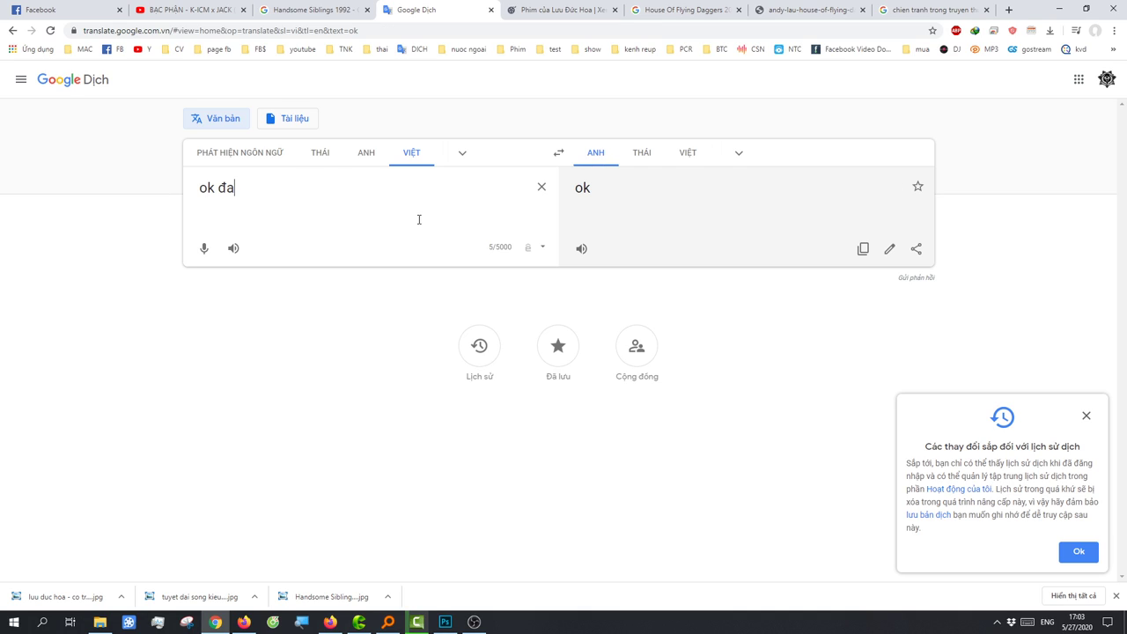
type(", chi")
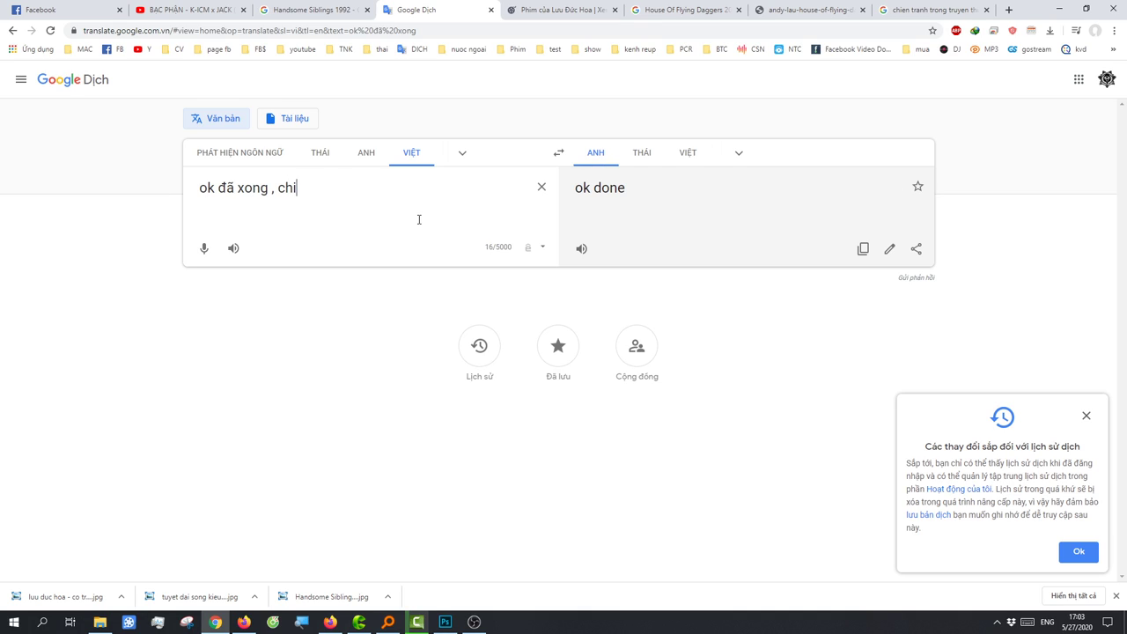
type("ần d")
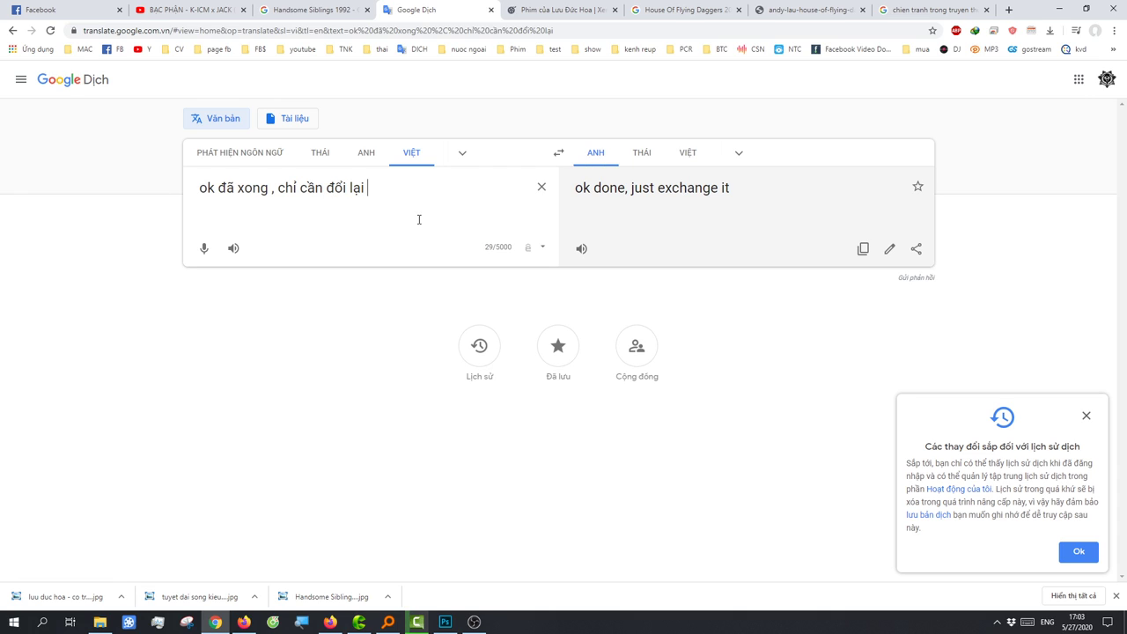
type(" j")
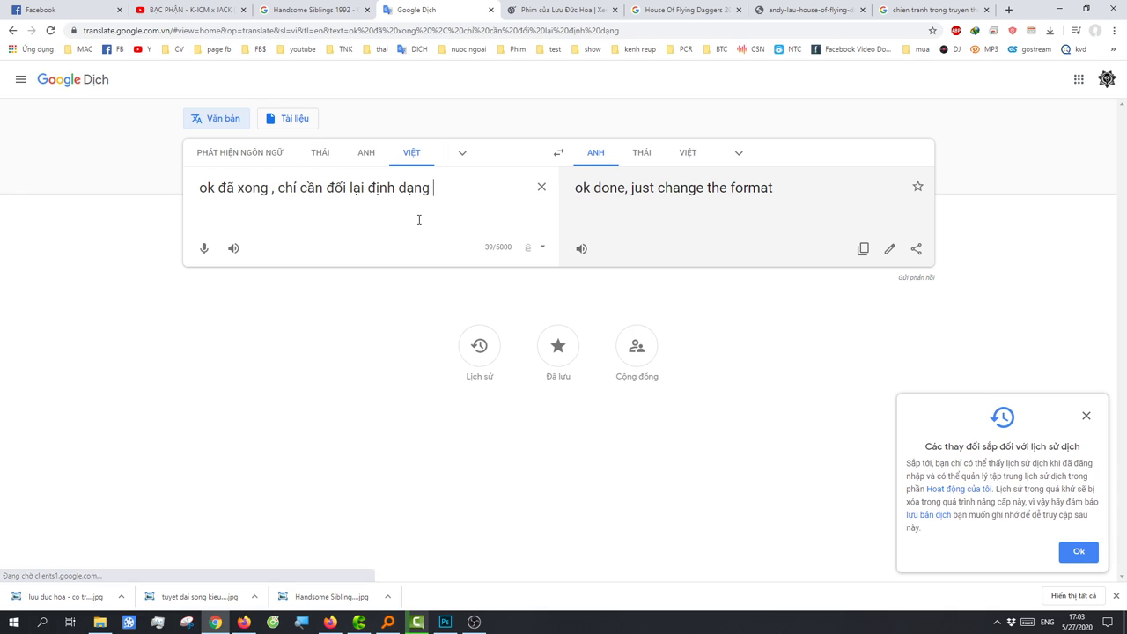
type("  nhu")
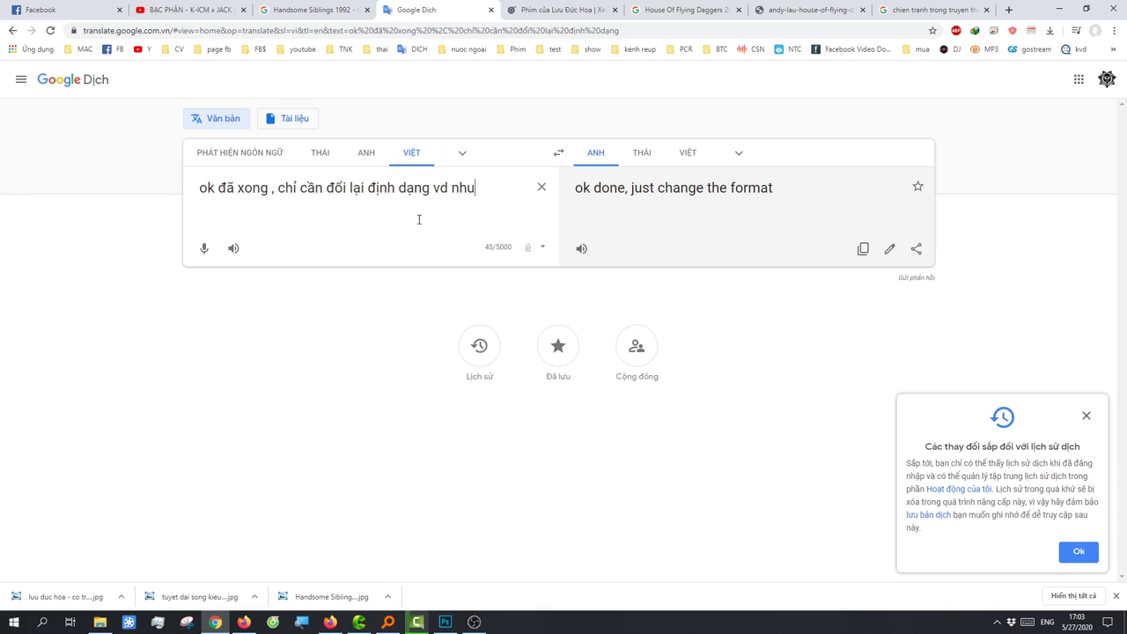
key("BackSpace")
type("ư mình là")
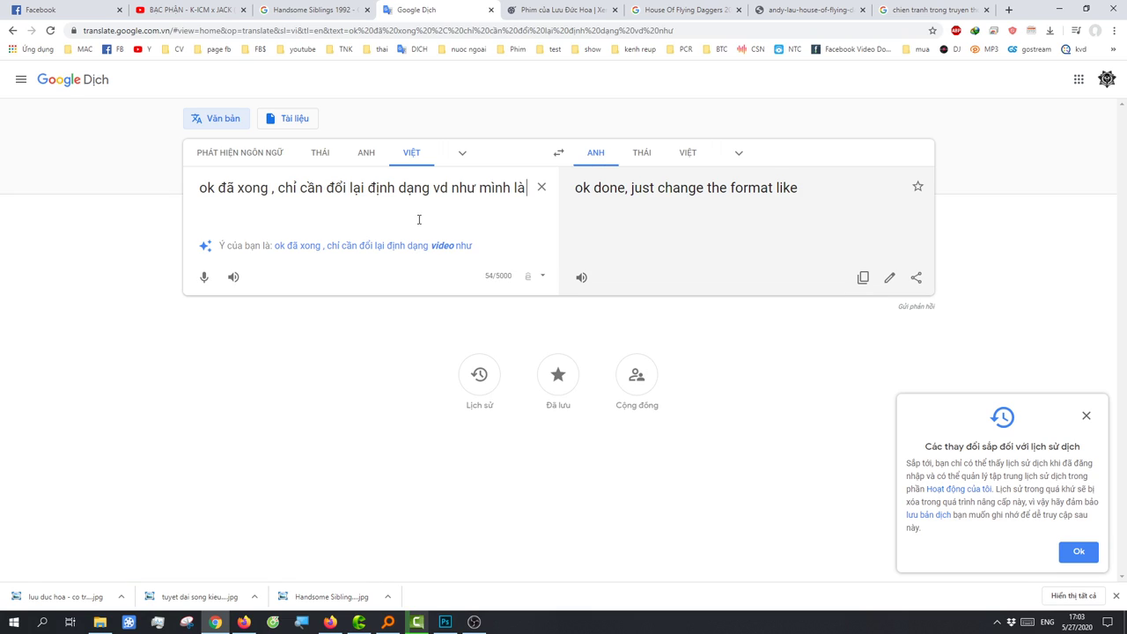
type(" png")
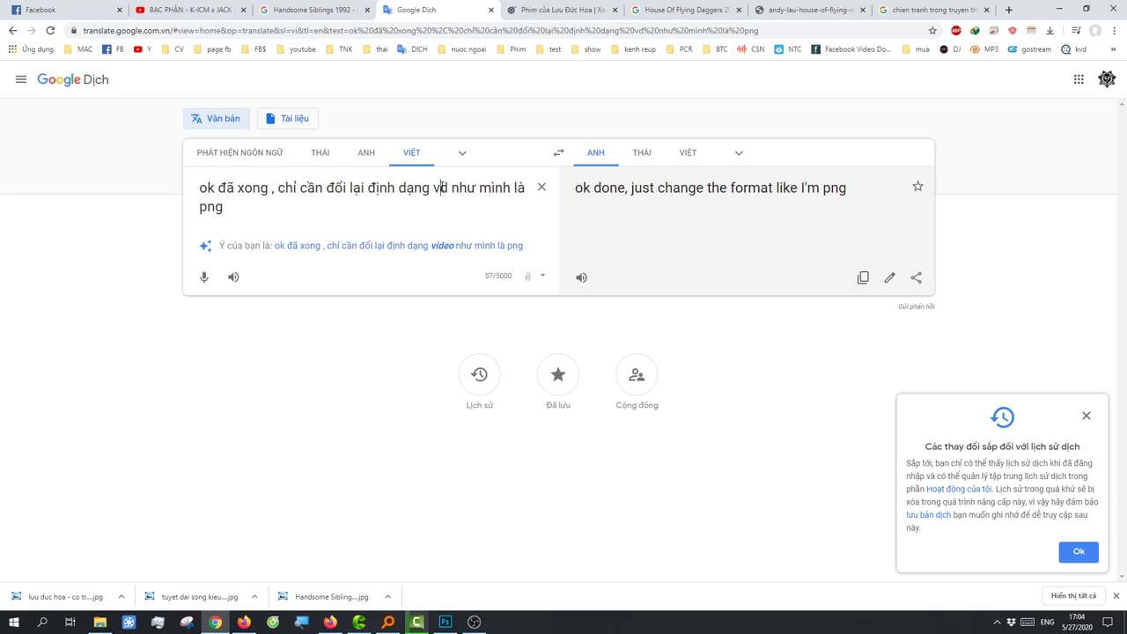
type("i ")
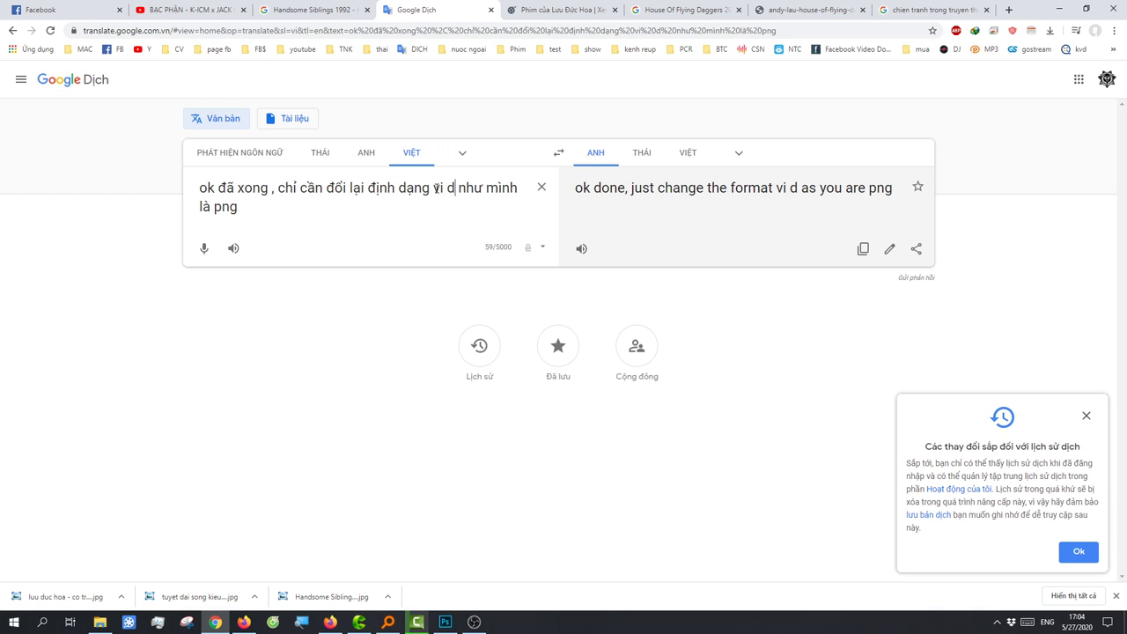
type("u")
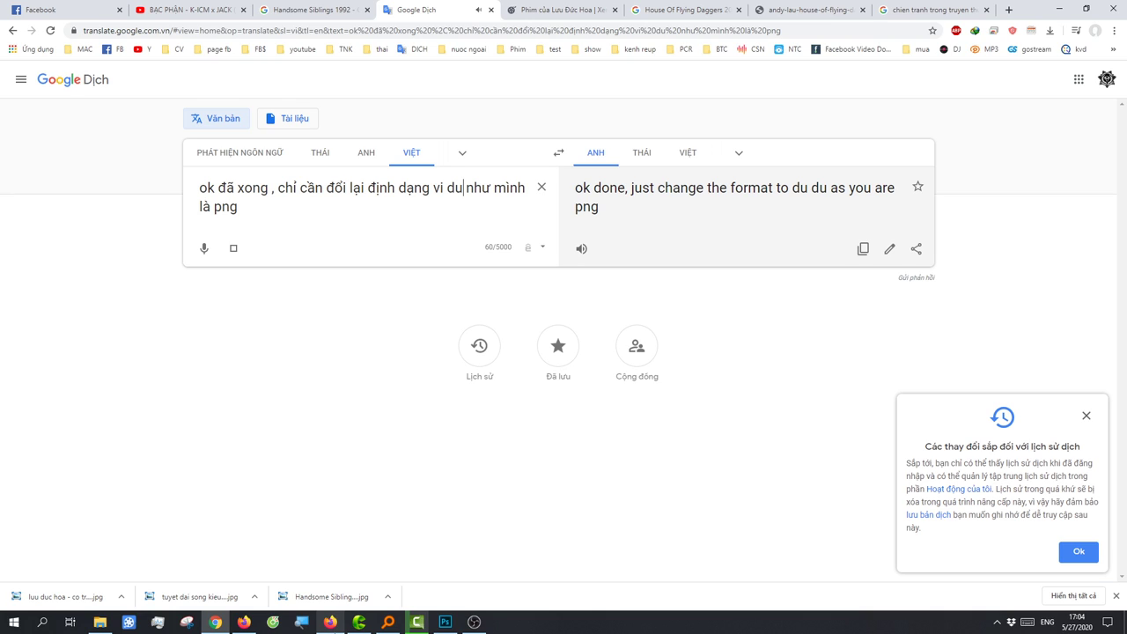
- Open 'thap dien mai phuc - luu duc hoa phi tieu.jpg' as a second Photoshop document
left_click(451, 625)
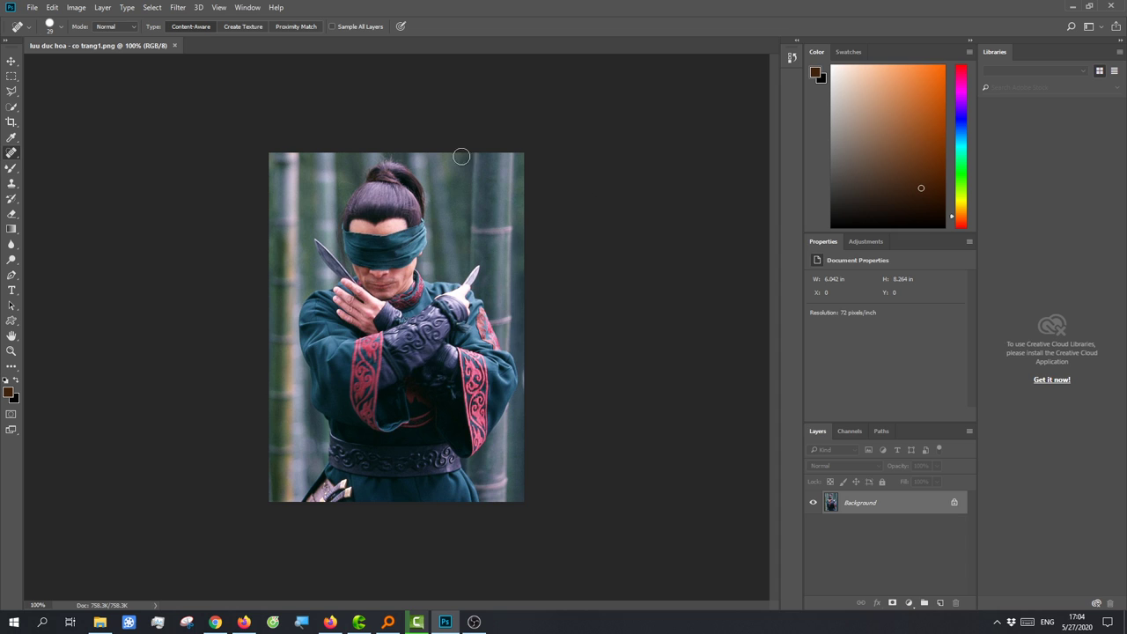
left_click(31, 7)
key("Escape")
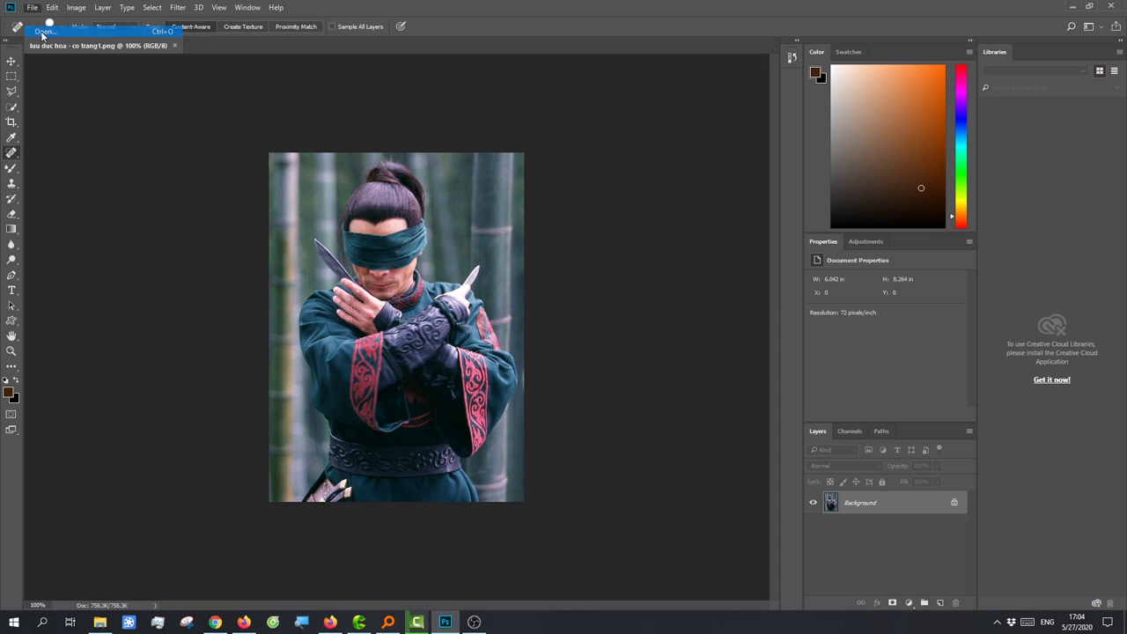
key("ctrl+o")
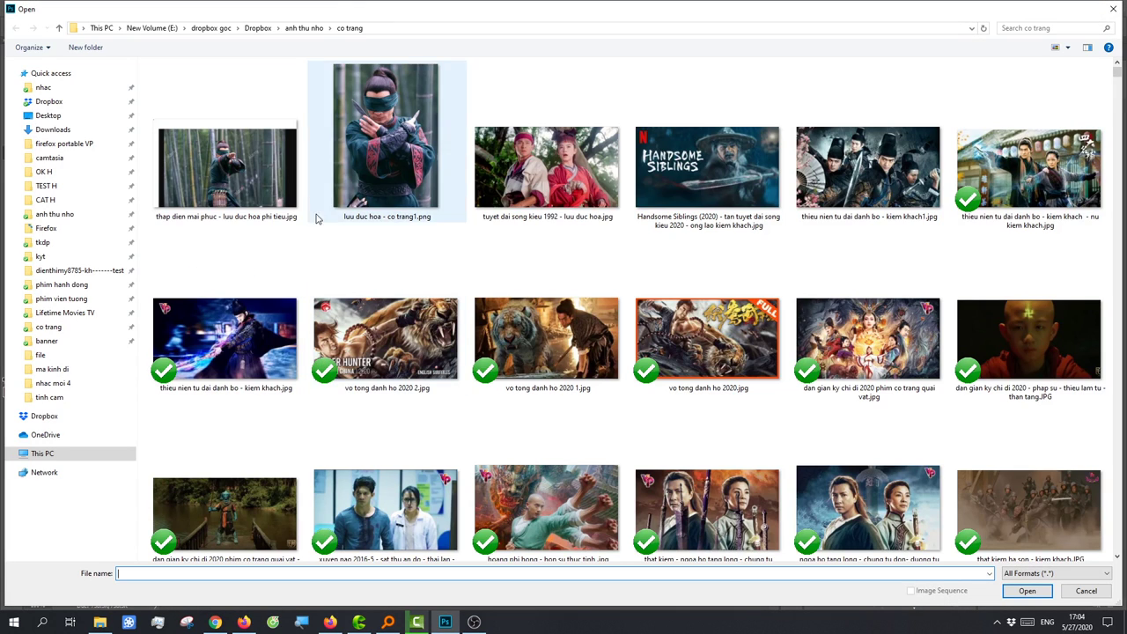
left_click(226, 141)
key("Escape")
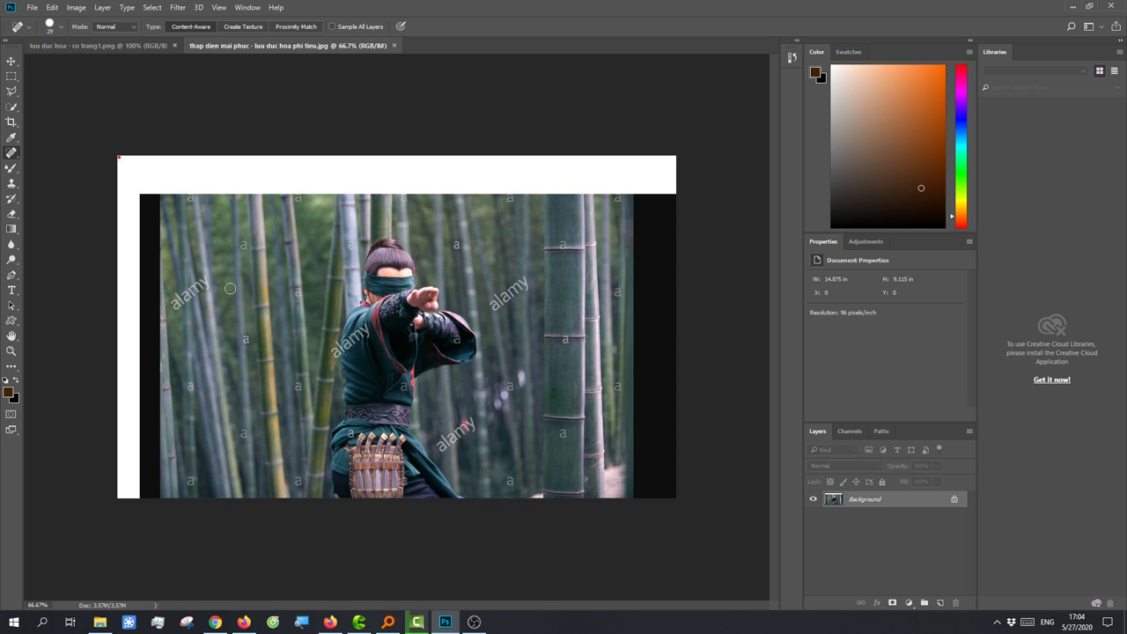
- Crop the bamboo photo to 1366 × 768 px, positioning the box to exclude the white top and left border
left_click(12, 121)
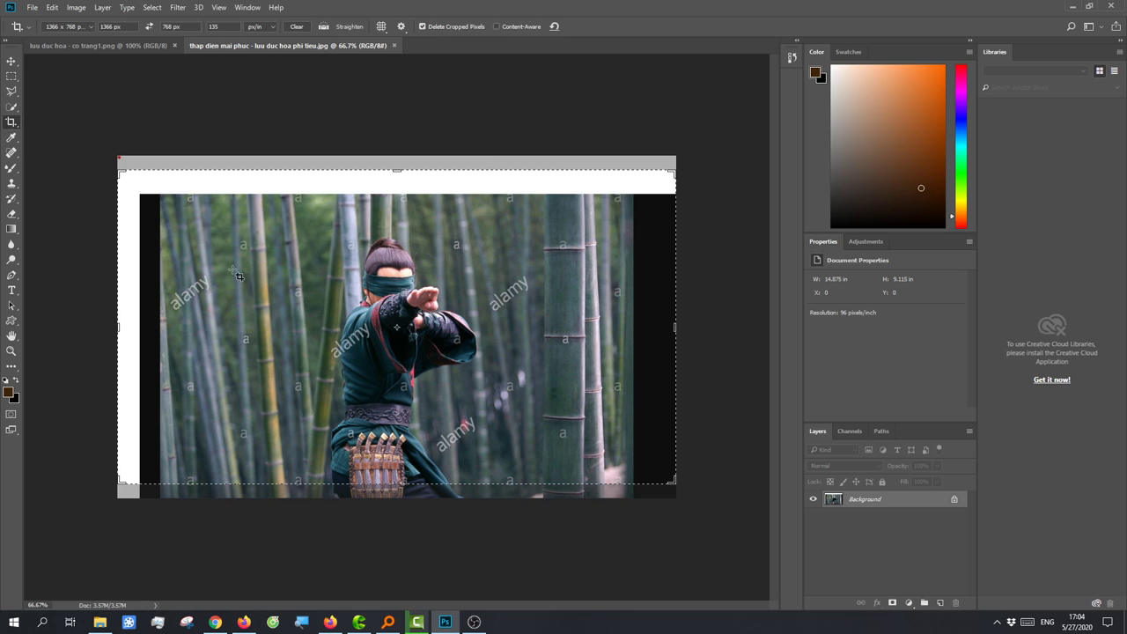
left_click(411, 342)
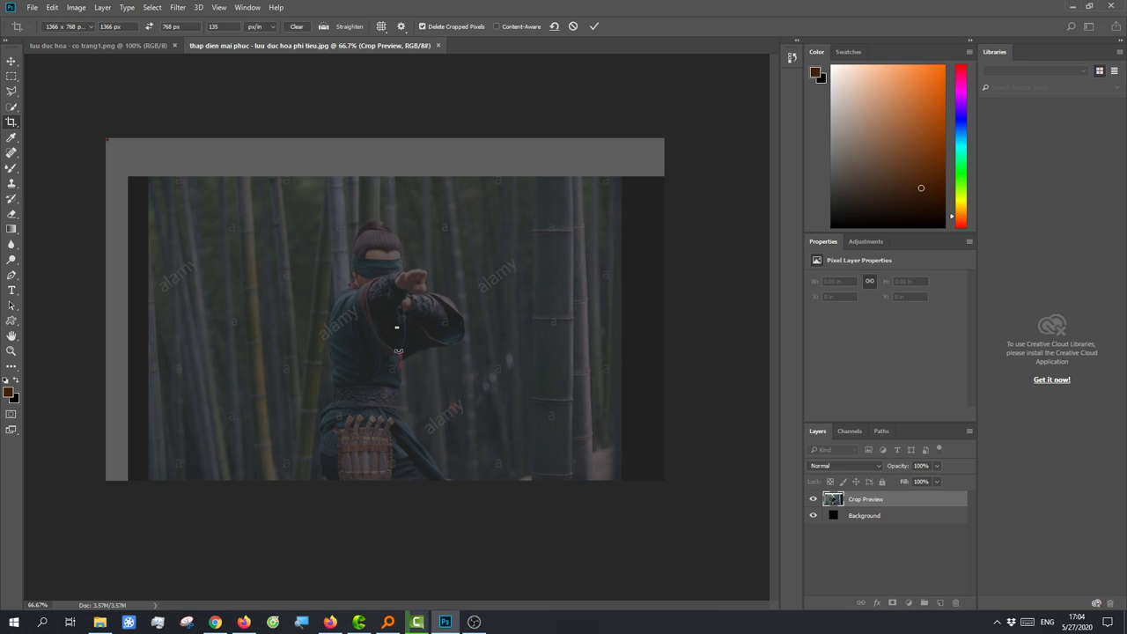
left_click_drag(308, 327, 338, 300)
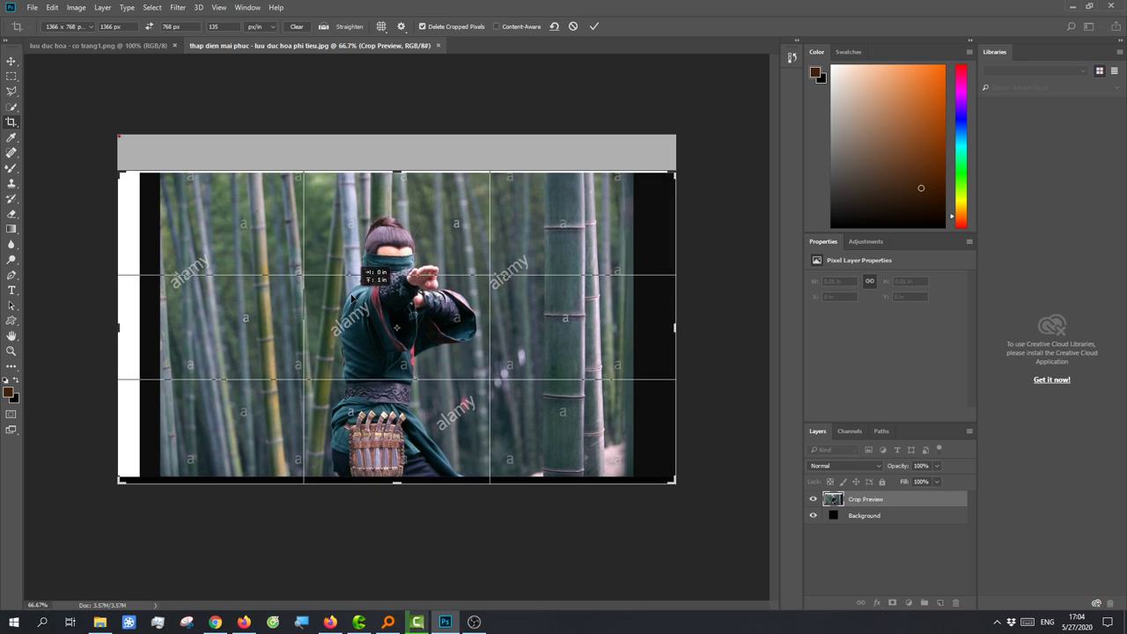
left_click_drag(337, 299, 352, 305)
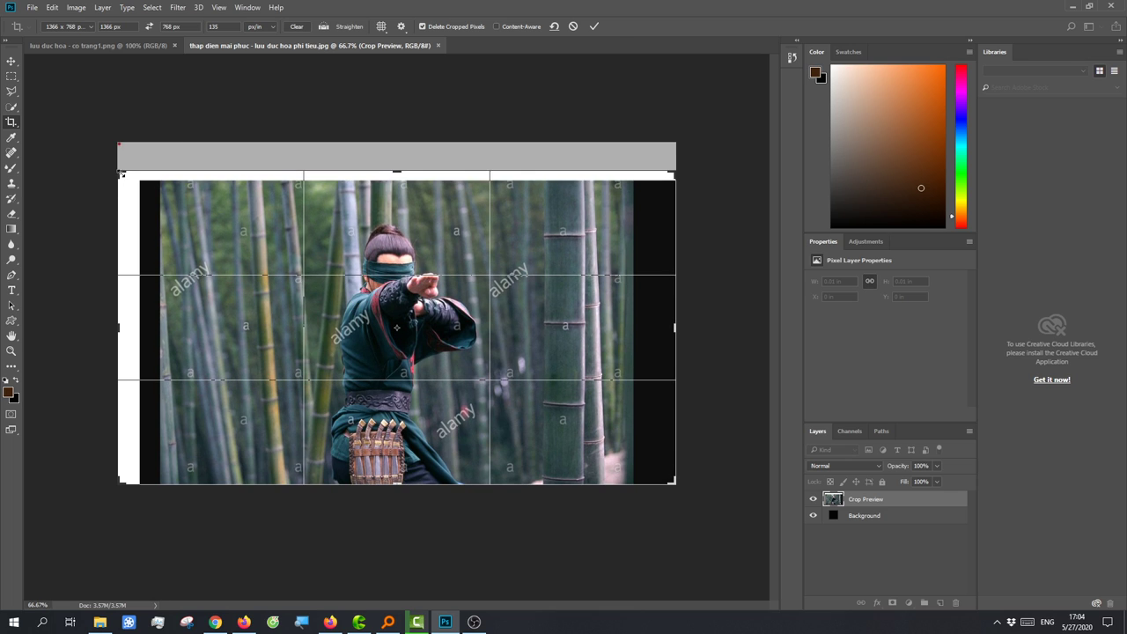
left_click_drag(121, 174, 131, 177)
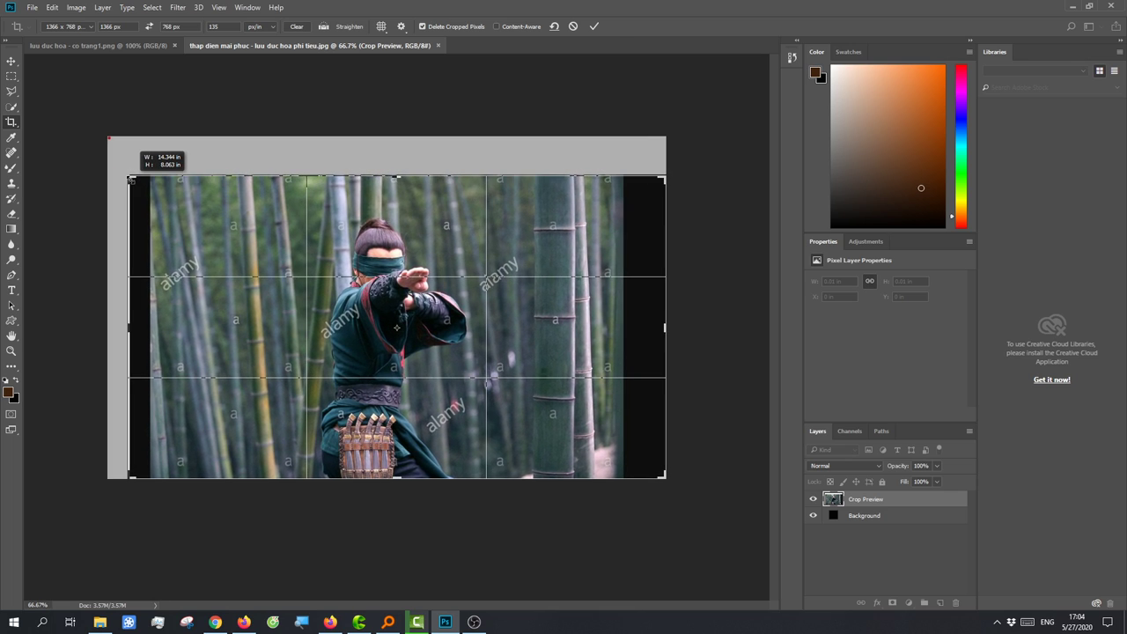
key("Return")
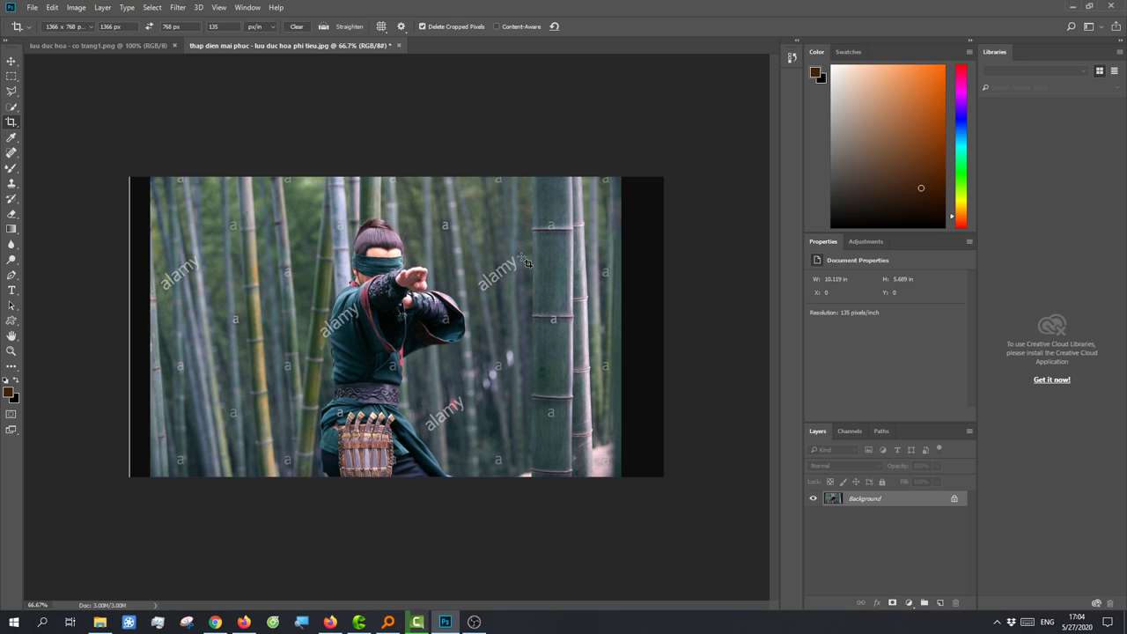
- Translate the new Vietnamese note to 'I will delete the Vietnamese words and fill the image'
left_click(215, 622)
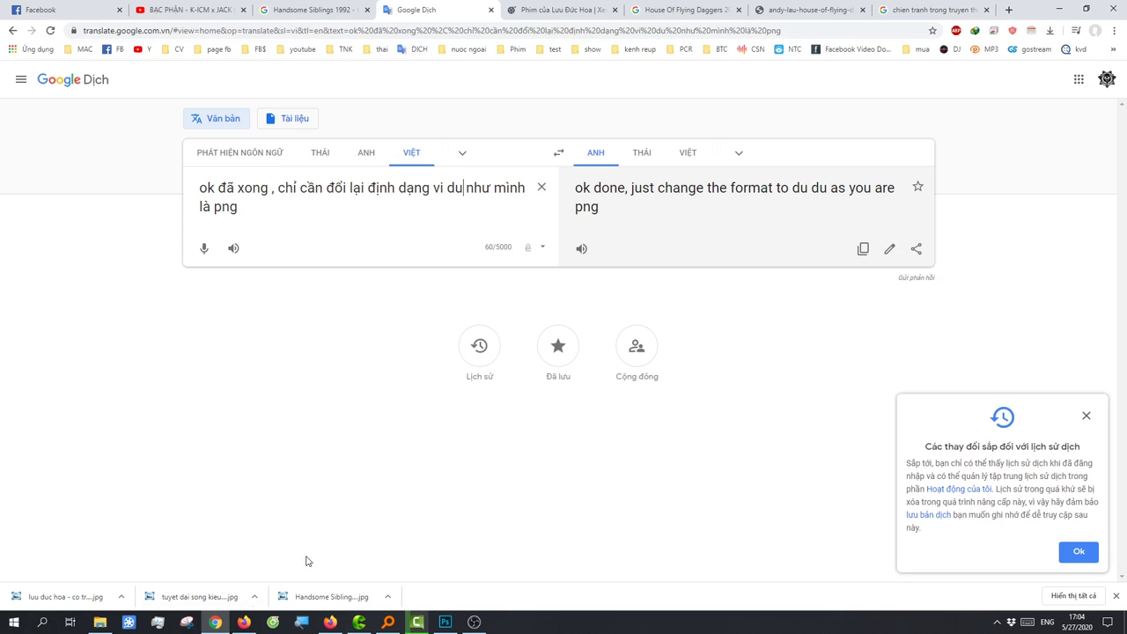
key("ctrl+a")
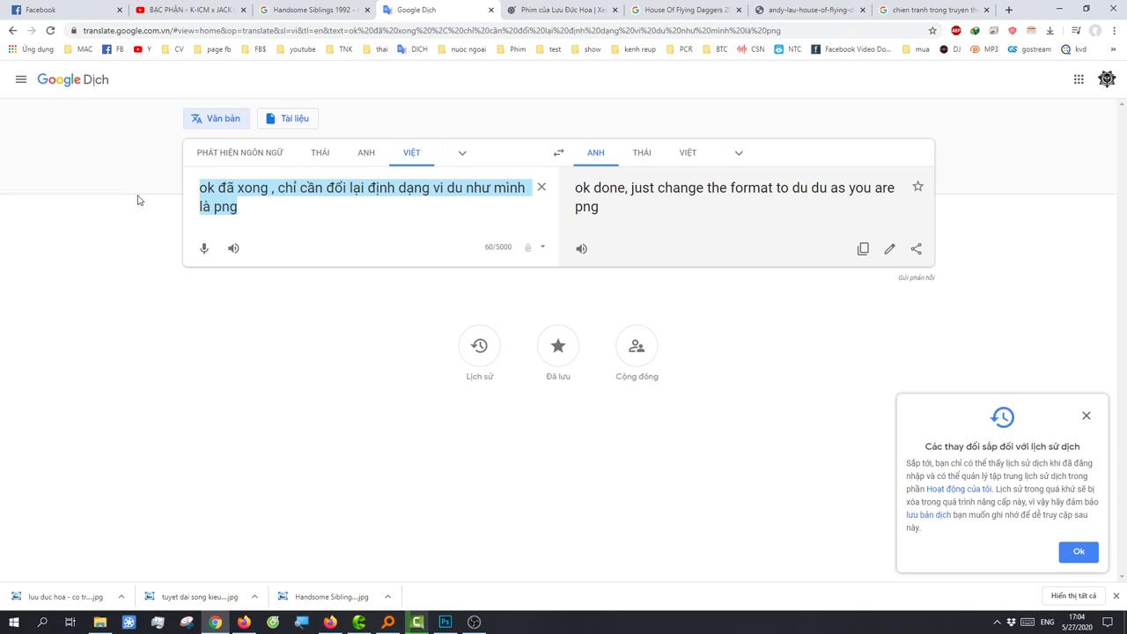
type("mix")
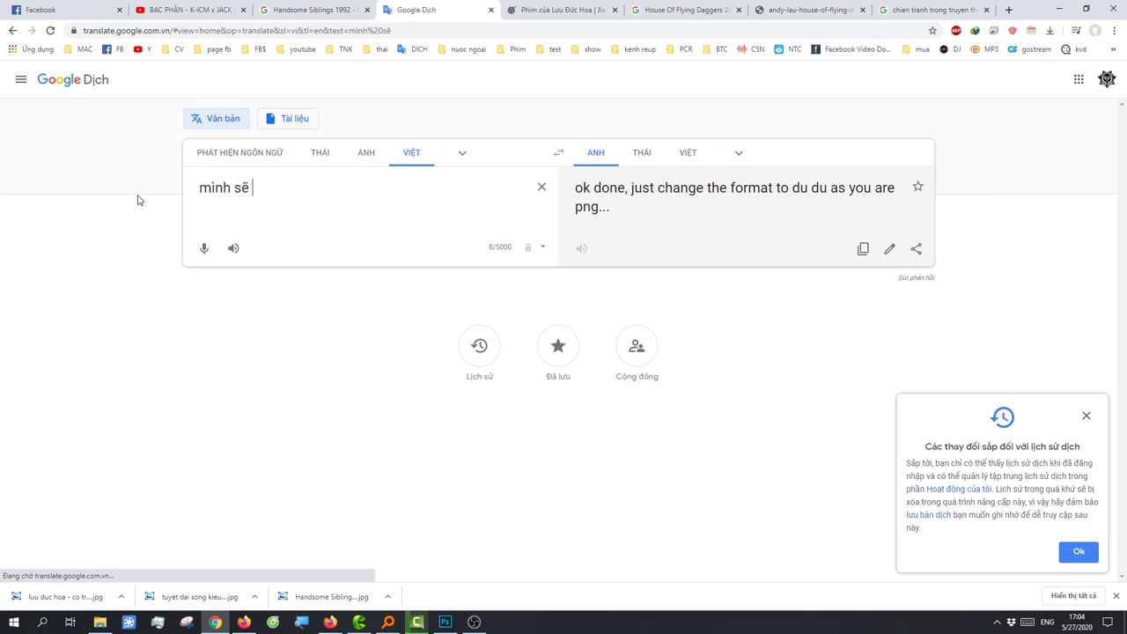
type(" x")
type("s")
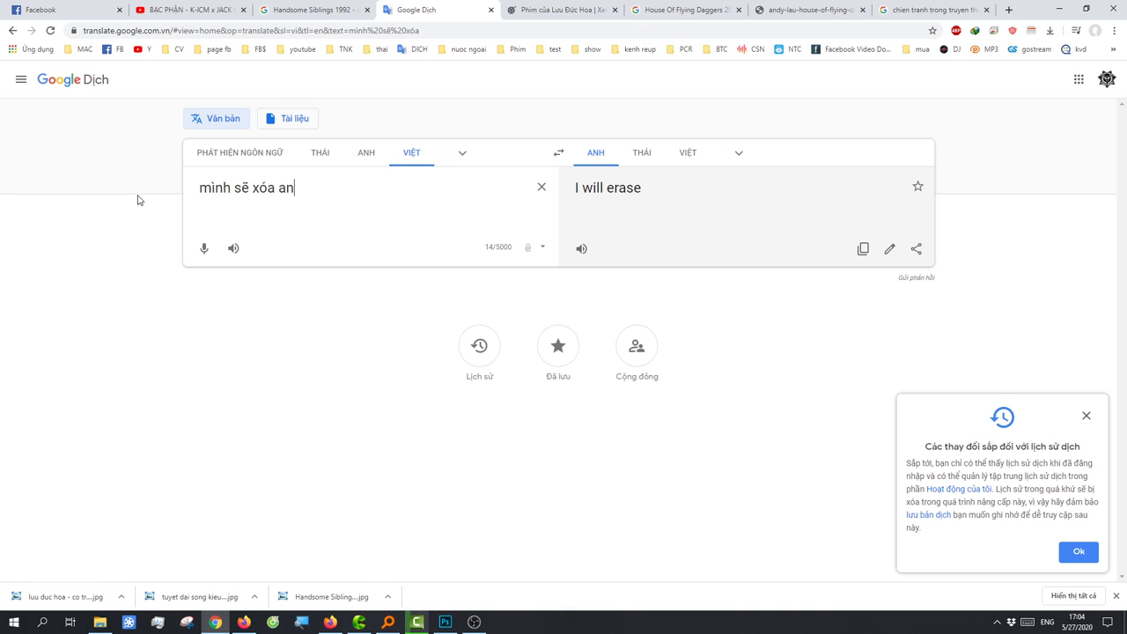
type("h")
key("BackSpace")
key("BackSpace")
key("BackSpace")
type("wngx ch")
type("ệt ")
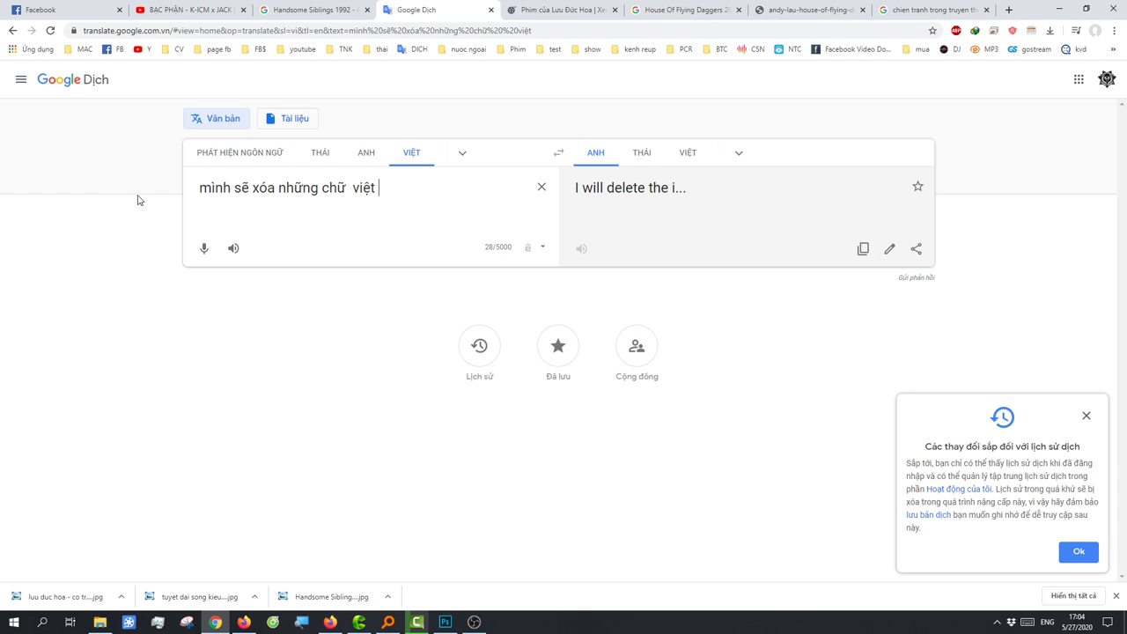
type("và ")
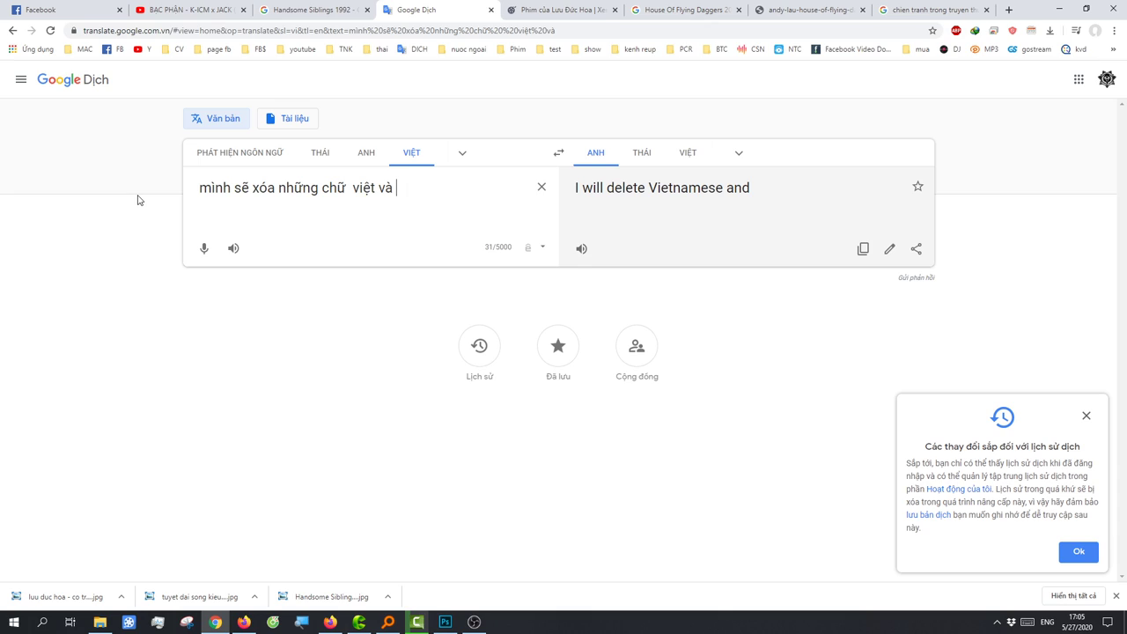
type("lam")
type("hr")
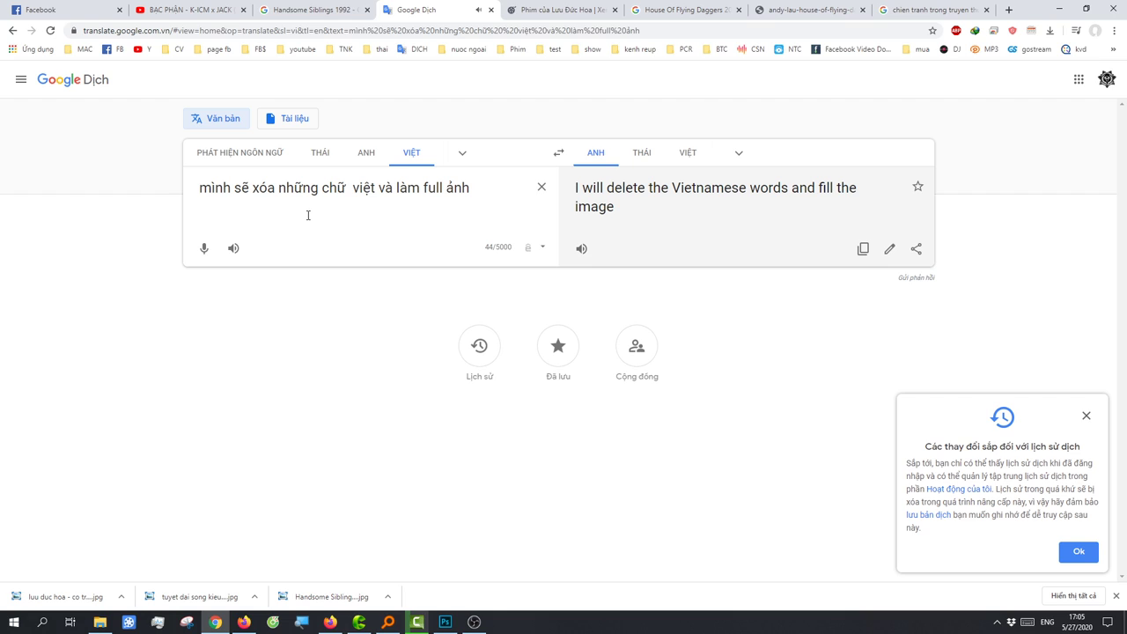
left_click(446, 622)
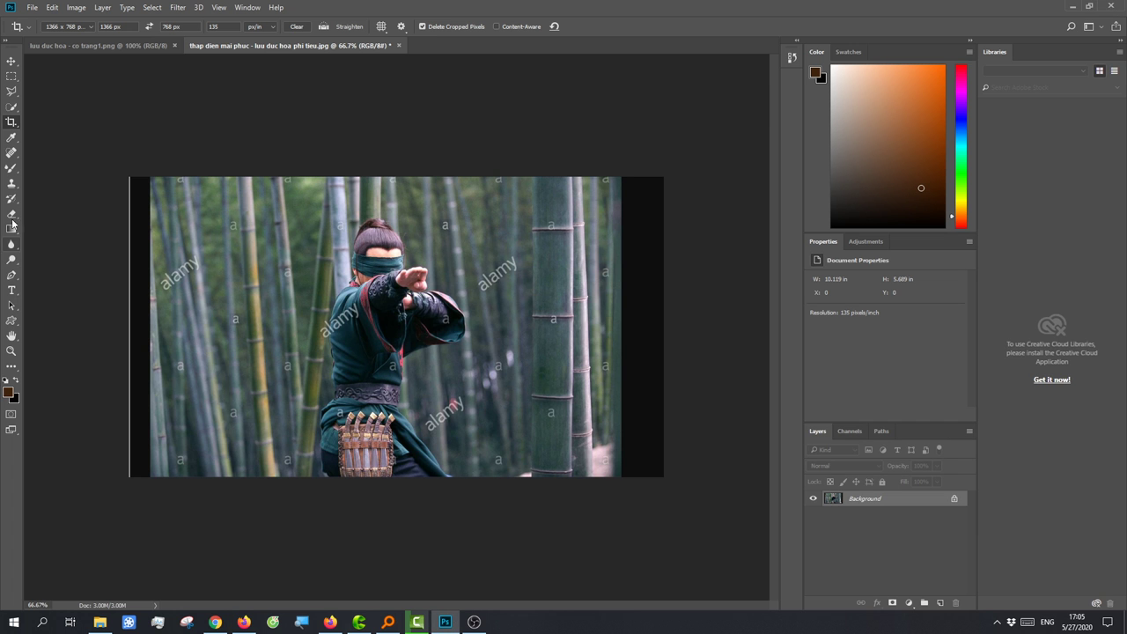
- Using the Spot Healing Brush at 100%, heal the alamy and 'a' watermarks around the outstretched arm
left_click(9, 155)
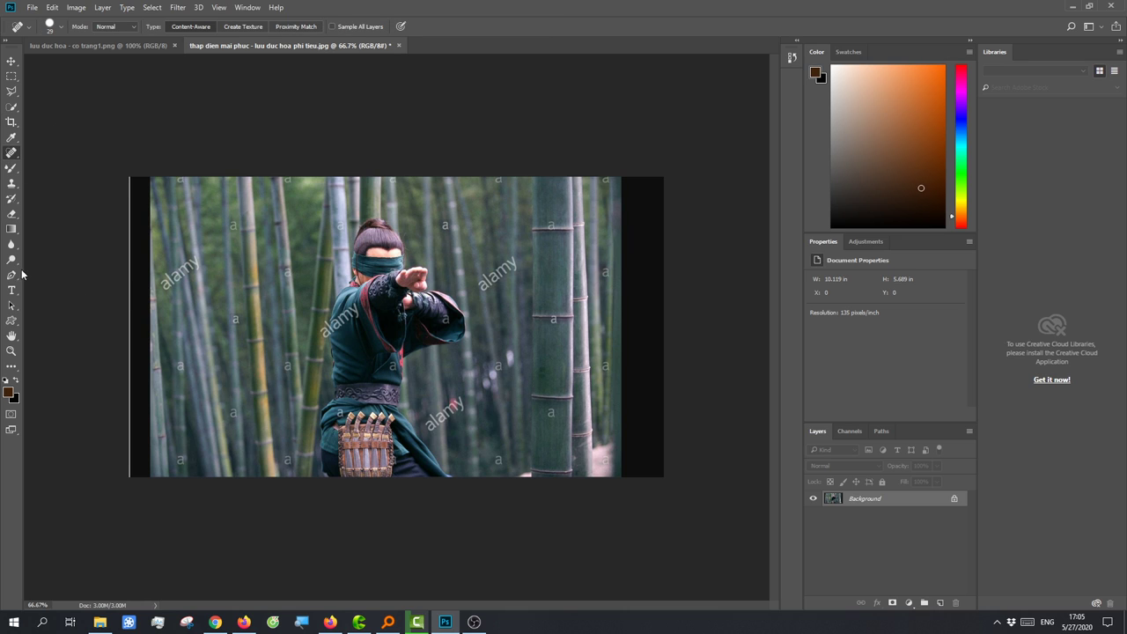
key("ctrl+plus")
left_click_drag(527, 264, 528, 256)
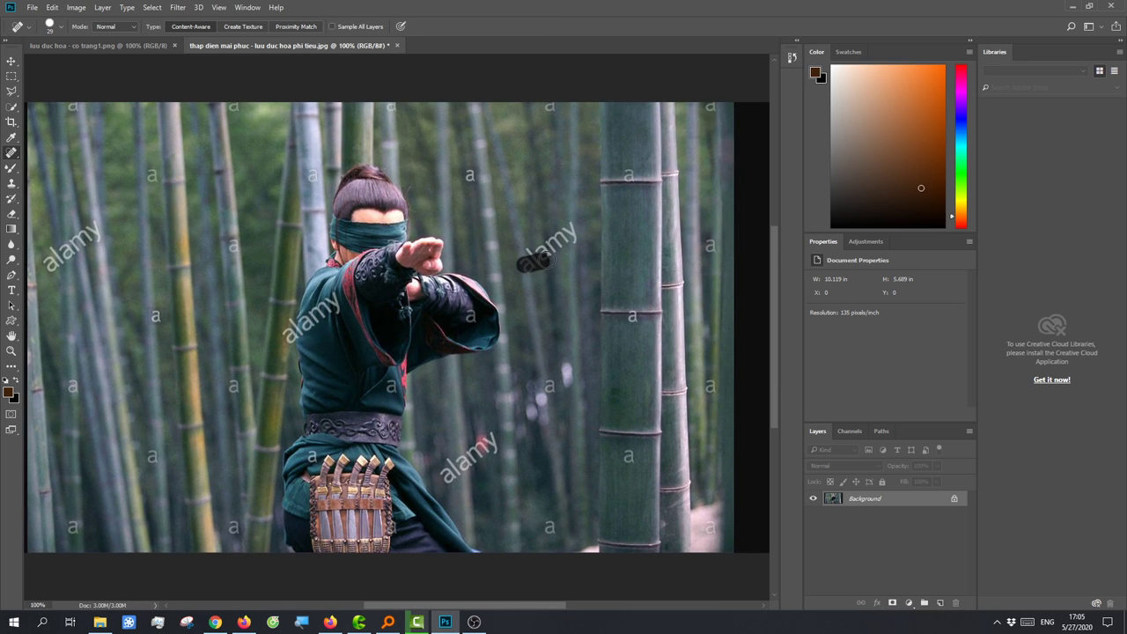
left_click(469, 175)
left_click(548, 385)
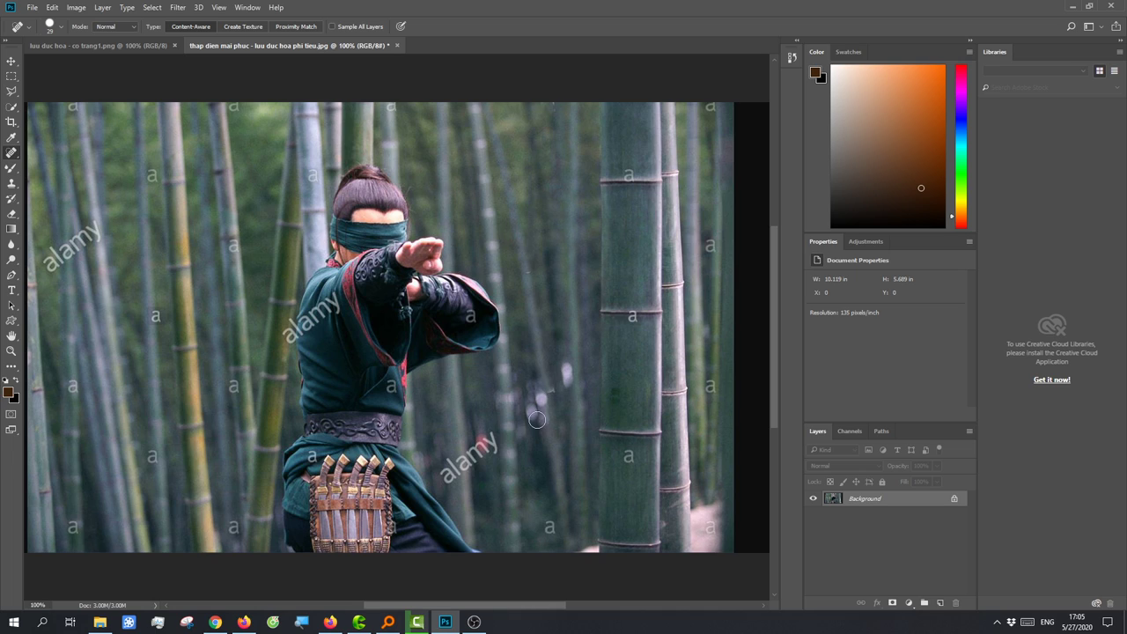
left_click_drag(495, 438, 503, 427)
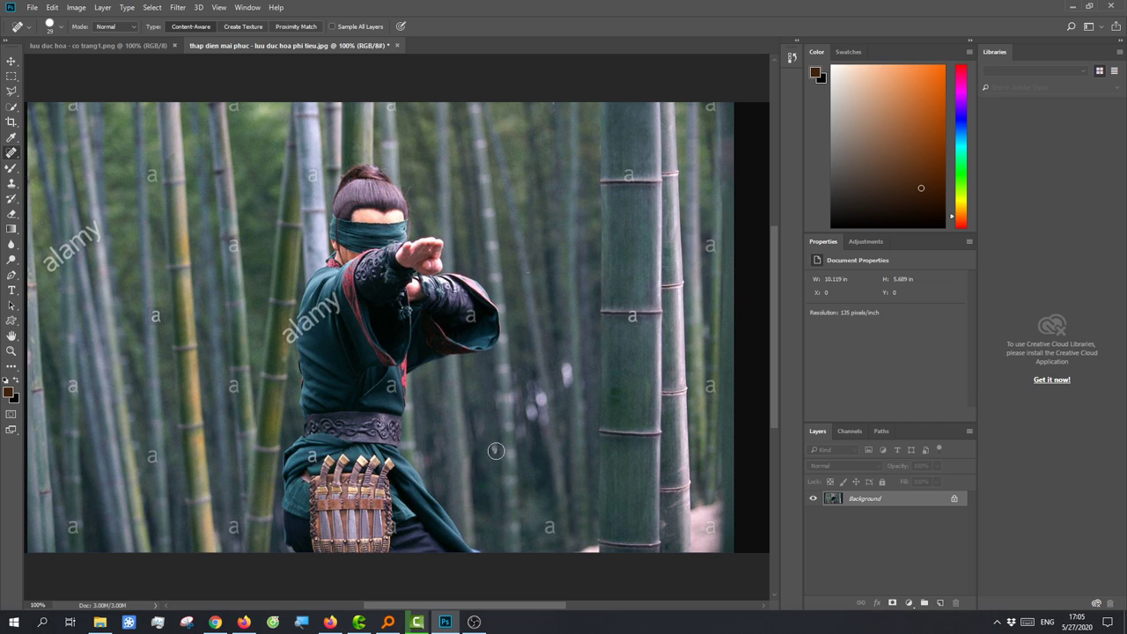
left_click(548, 530)
- Heal the 'a' marks on the right-side bamboo and the alamy marks on the robe and left bamboo
left_click(708, 529)
left_click(709, 388)
left_click(632, 315)
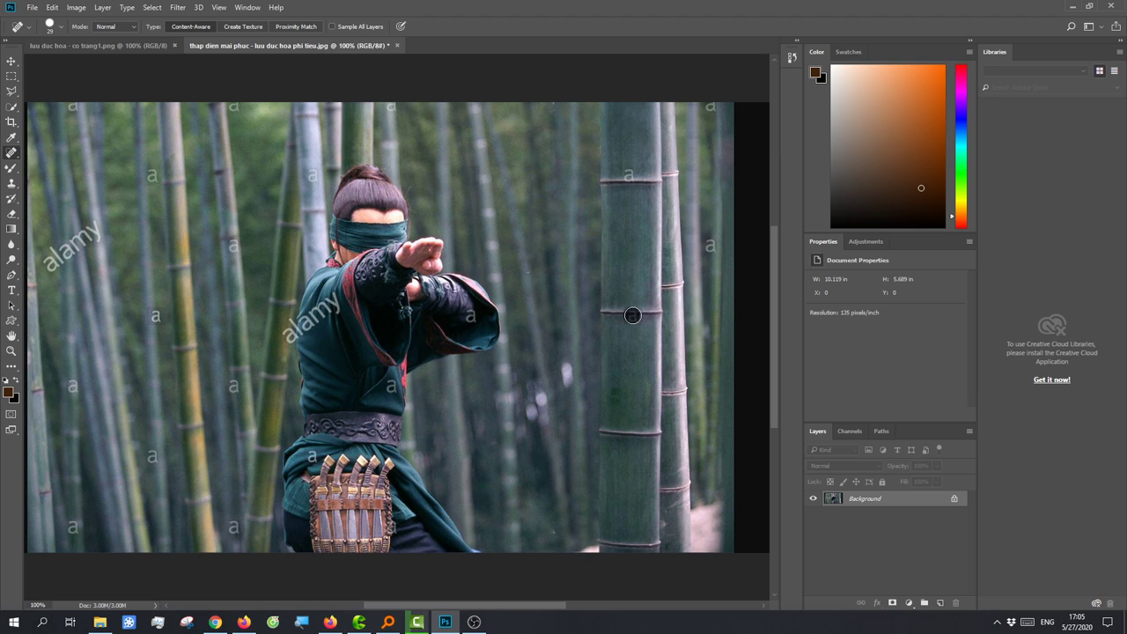
left_click(712, 247)
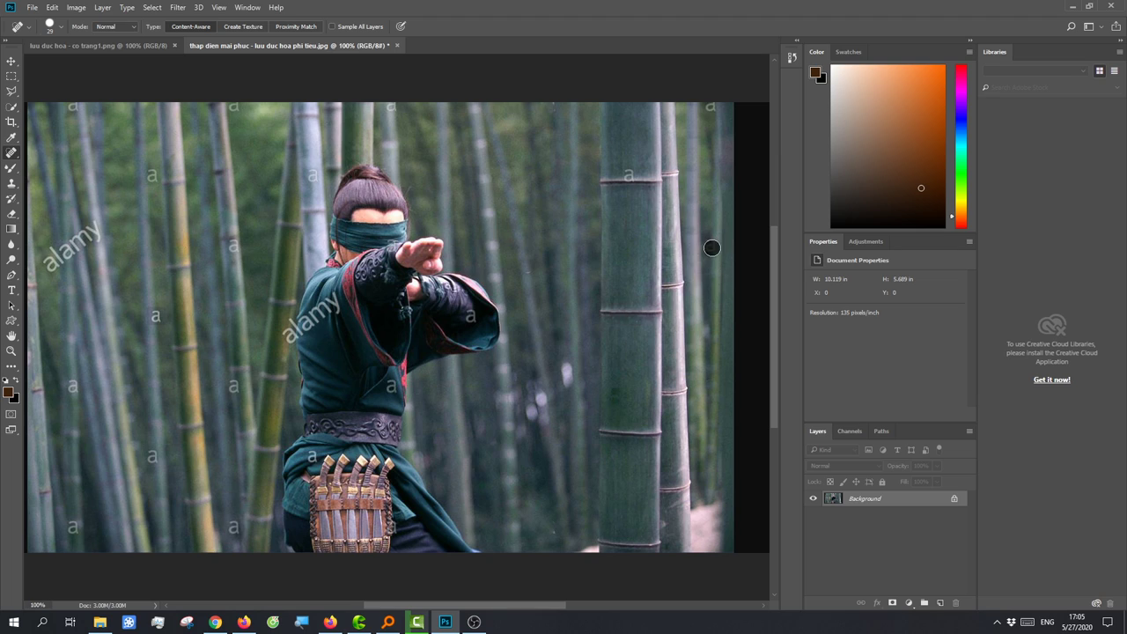
left_click(629, 175)
left_click(709, 106)
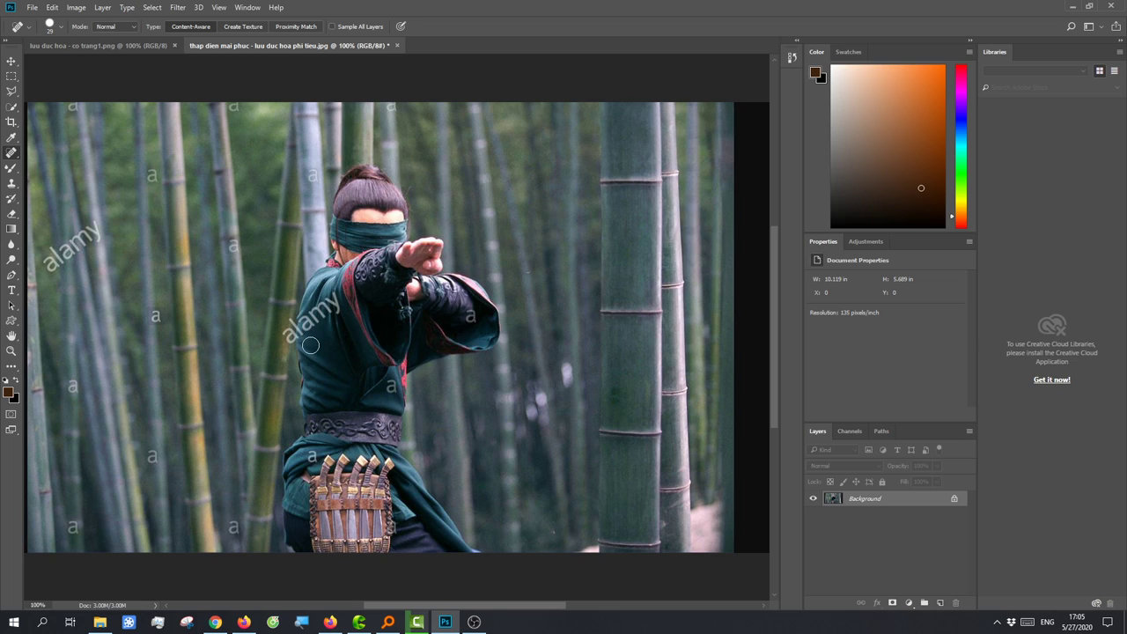
mouse_move(289, 333)
left_mouse_down()
mouse_move(341, 296)
mouse_move(303, 331)
left_mouse_up()
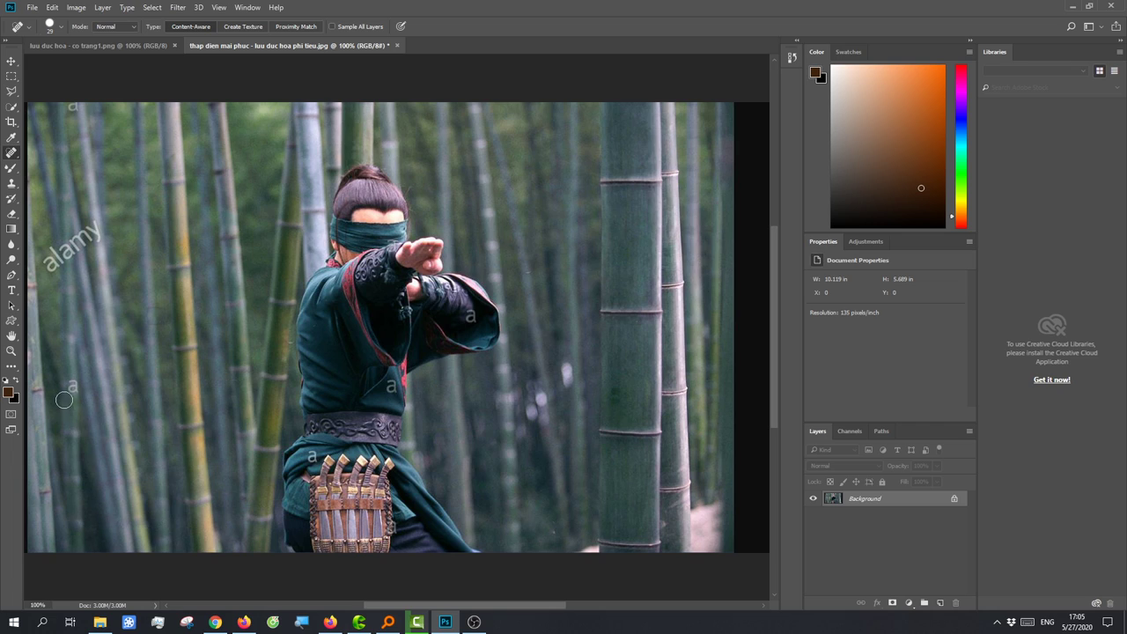
mouse_move(50, 262)
left_mouse_down()
mouse_move(85, 238)
mouse_move(42, 280)
left_mouse_up()
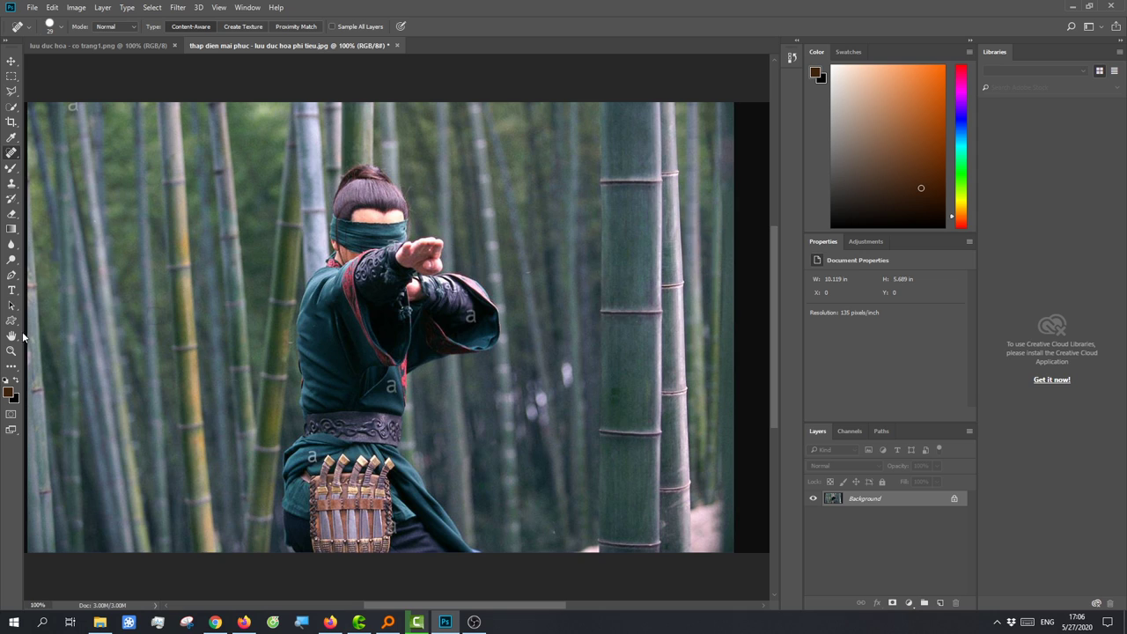
- Heal a small 'a' mark on the robe and the dark spot beside the warrior
left_click_drag(542, 607, 460, 607)
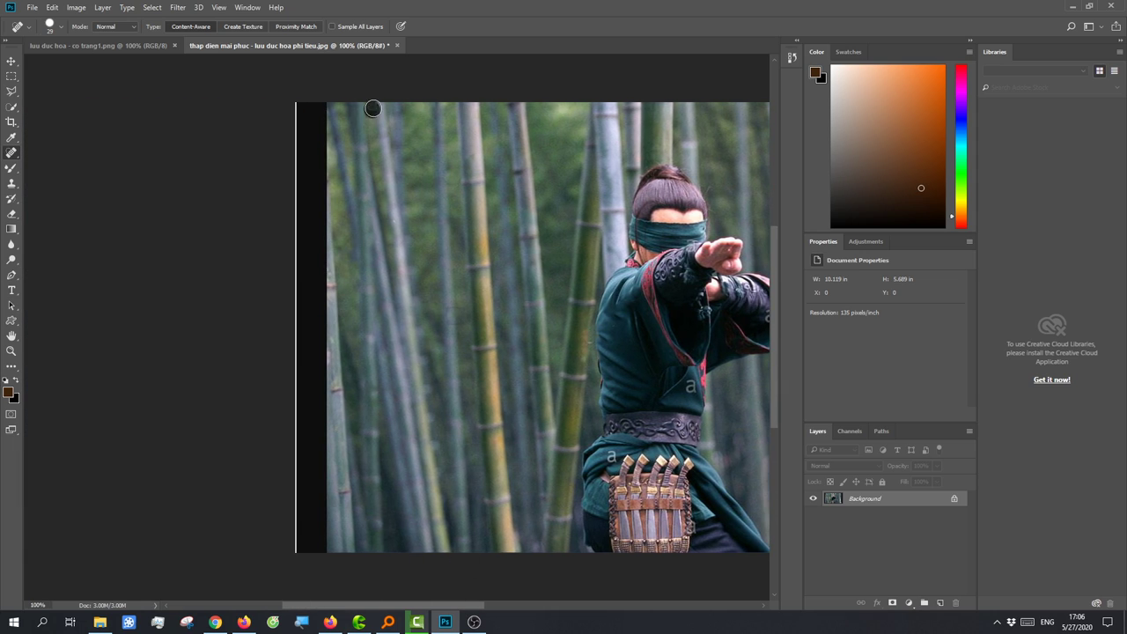
left_click(688, 387)
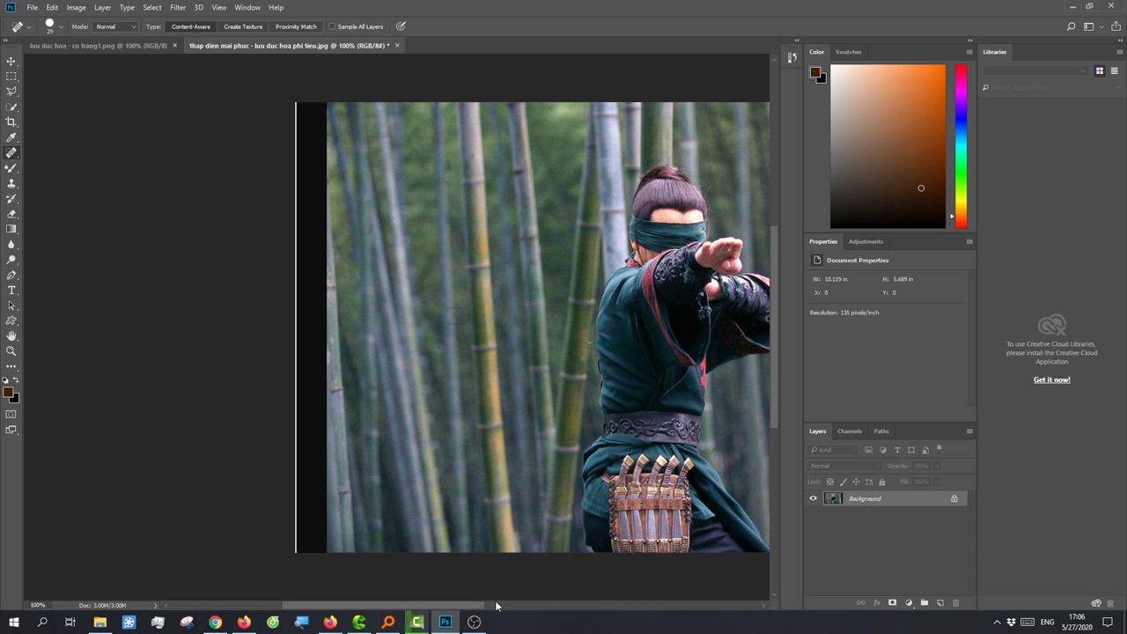
left_click_drag(475, 605, 495, 606)
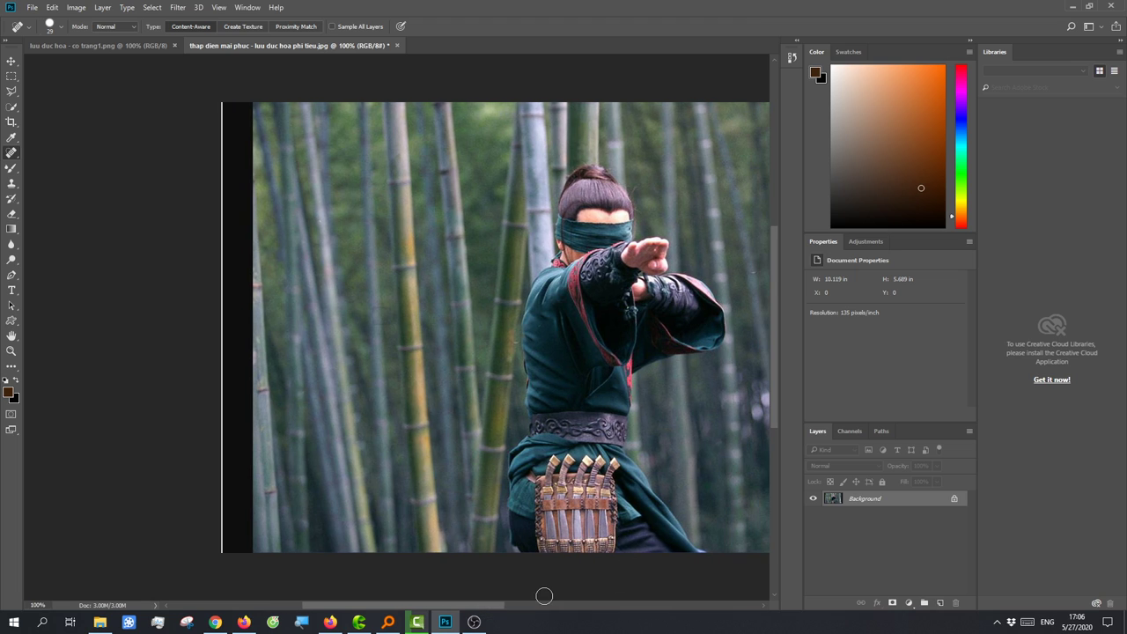
key("ctrl+minus")
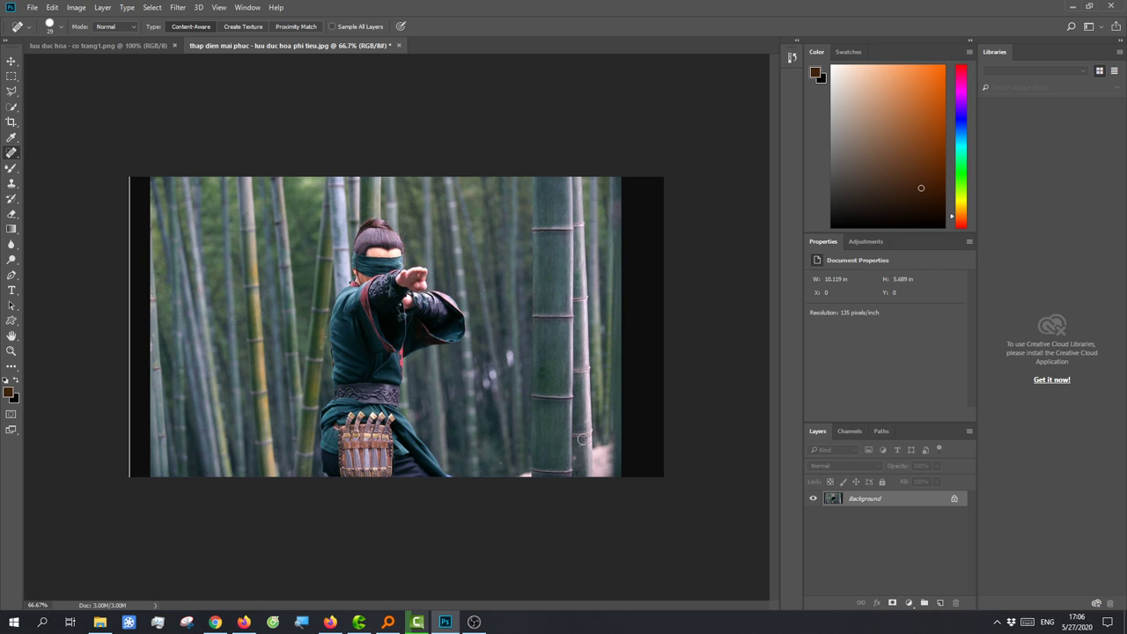
key("ctrl+plus")
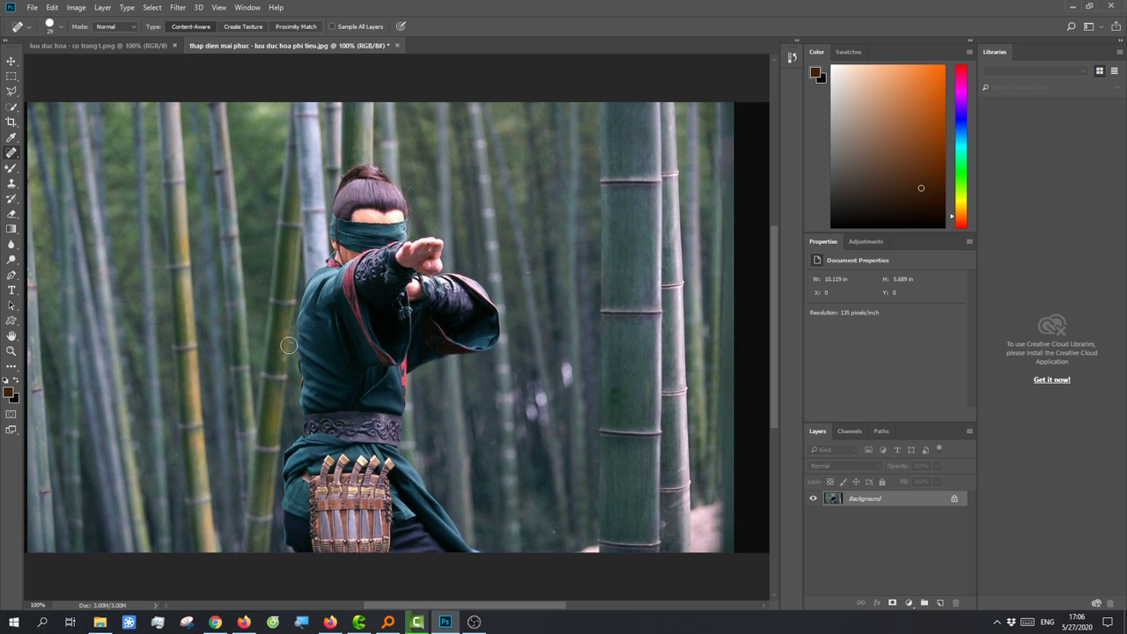
left_click(287, 347)
key("ctrl+minus")
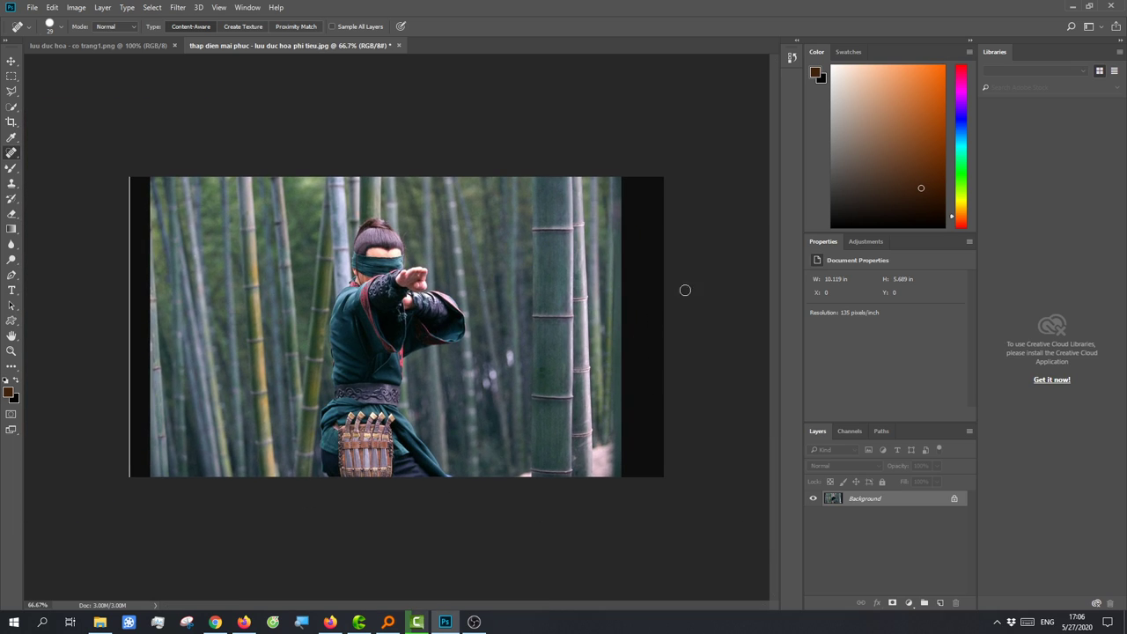
- Paint an enlarged Spot Healing Brush down the left and right edges to fill the dark strips with bamboo
mouse_move(636, 182)
left_mouse_down()
mouse_move(614, 297)
mouse_move(647, 462)
left_mouse_up()
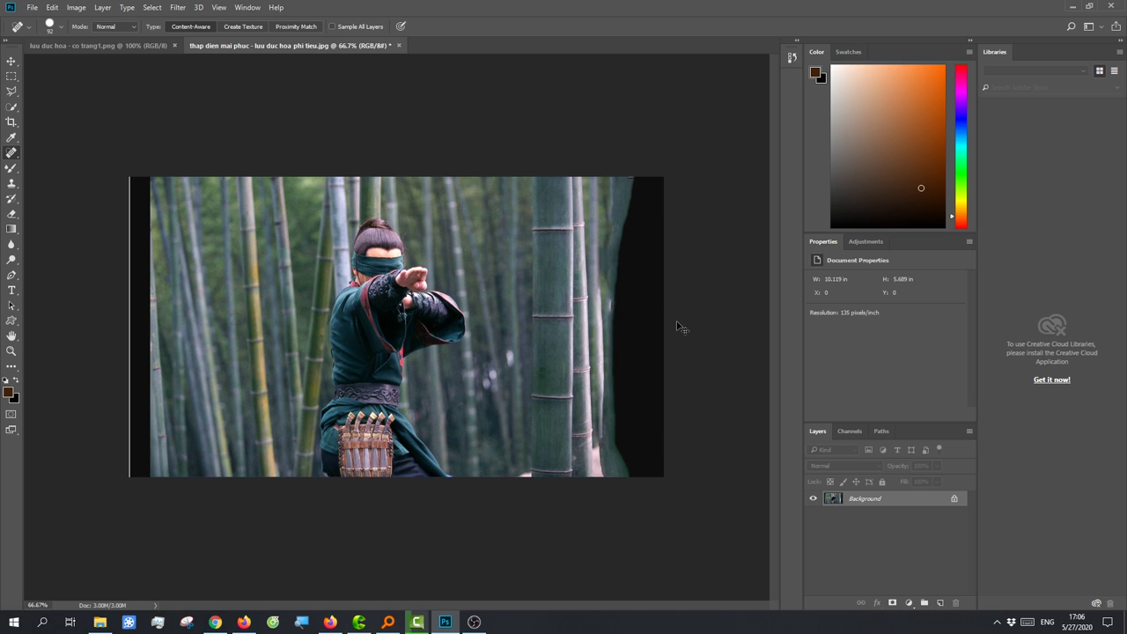
left_click_drag(635, 184, 639, 472)
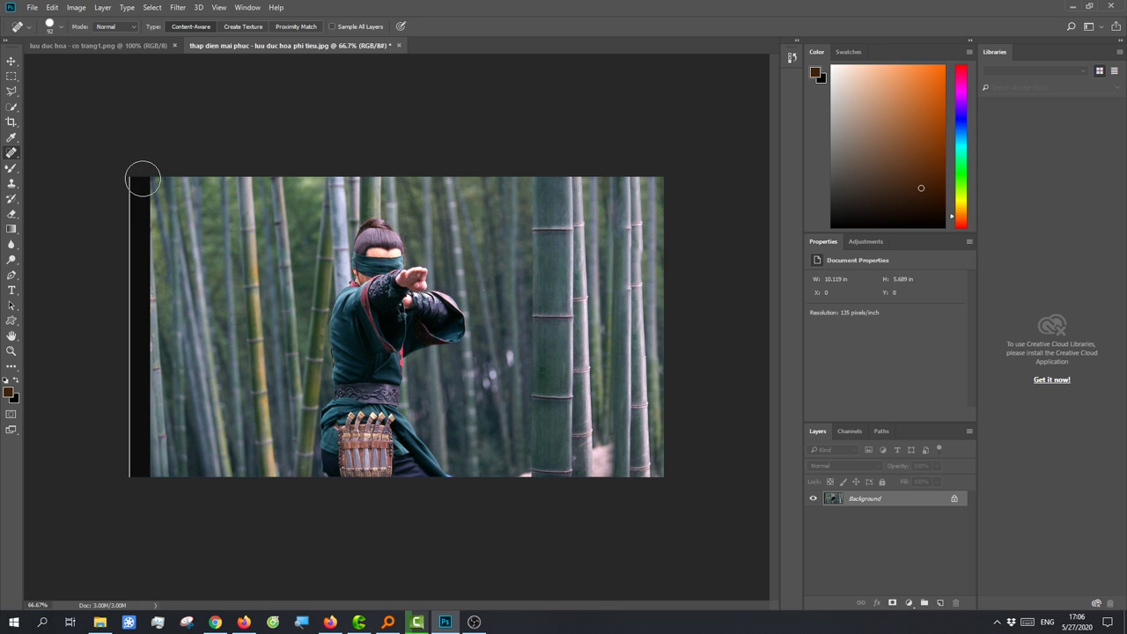
left_click_drag(141, 181, 138, 476)
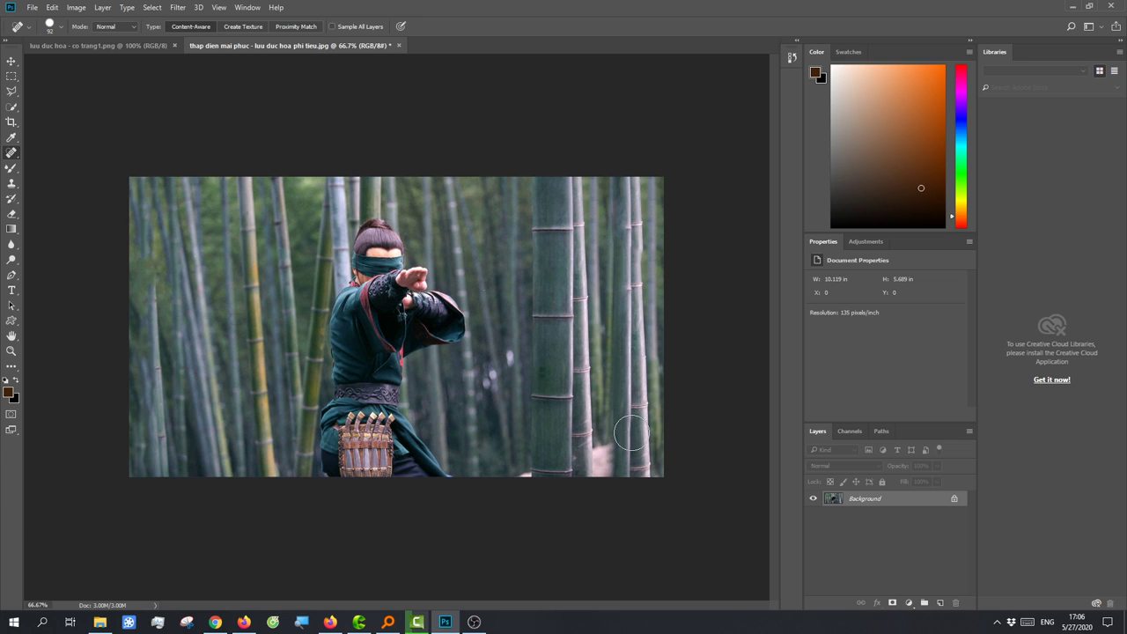
mouse_move(633, 473)
left_mouse_down()
mouse_move(621, 412)
mouse_move(694, 133)
left_mouse_up()
- Clone bamboo texture over the lower right stalk using a 124 px Clone Stamp brush
left_click(14, 185)
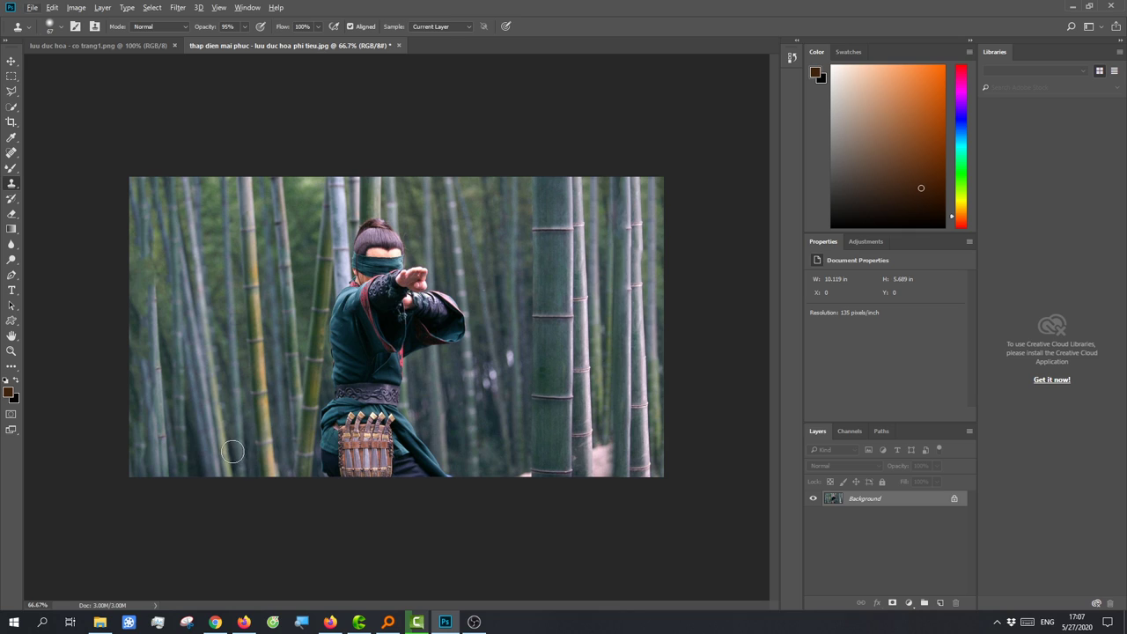
left_click_drag(233, 451, 242, 465)
left_click_drag(635, 475, 656, 474)
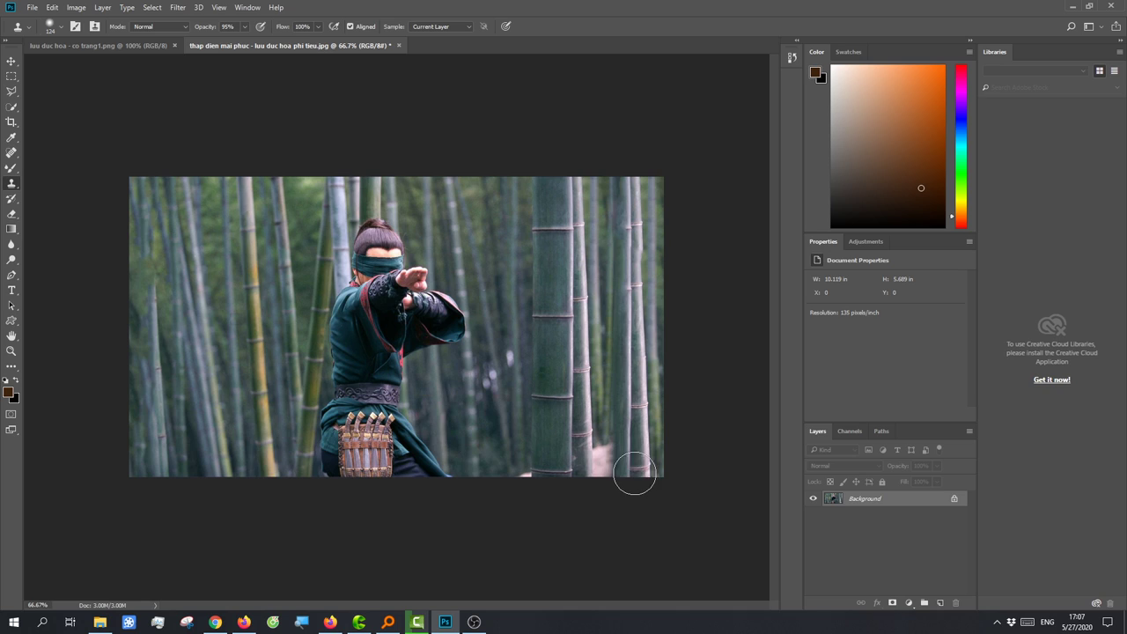
left_click(270, 466, "alt")
mouse_move(620, 458)
left_mouse_down()
mouse_move(634, 468)
mouse_move(618, 191)
mouse_move(632, 273)
mouse_move(634, 473)
left_mouse_up()
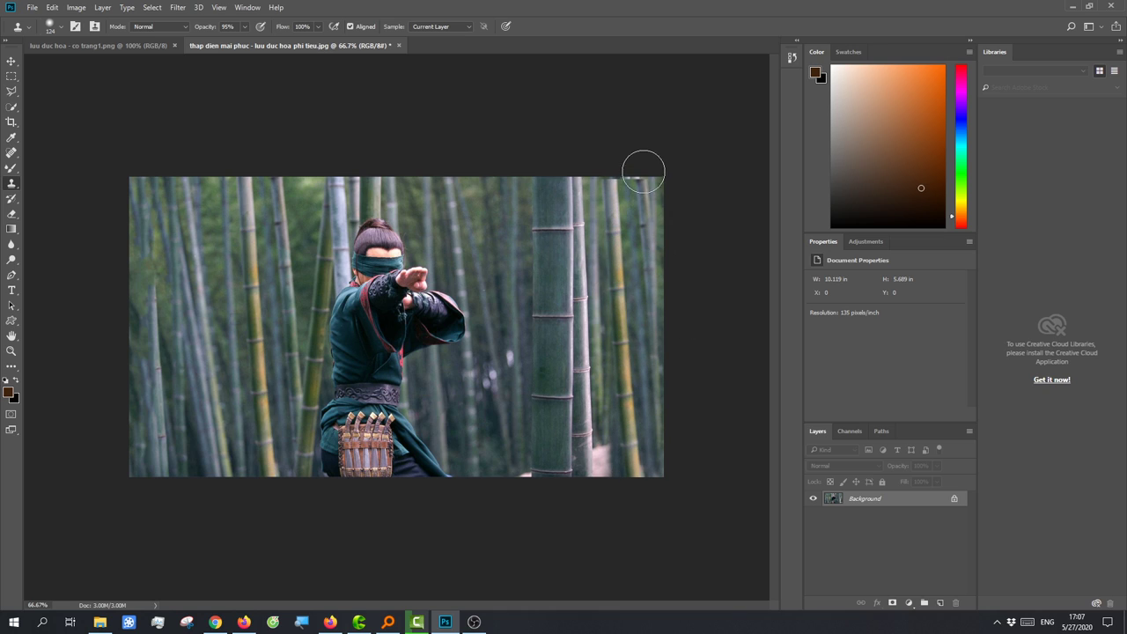
left_click(12, 155)
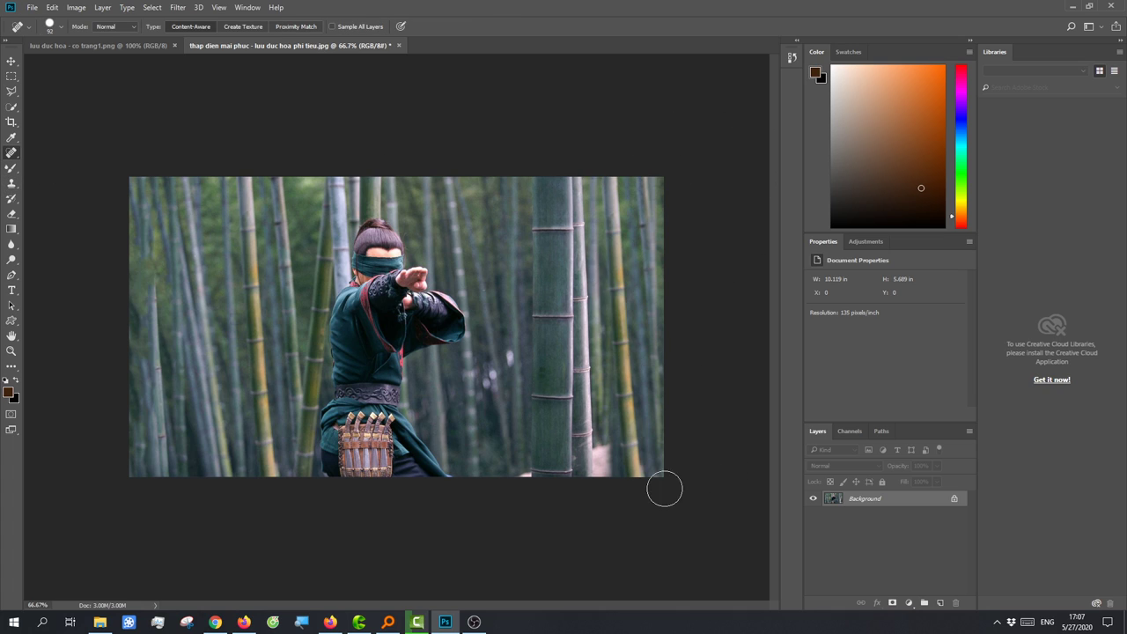
- Zoom out and view the original watermarked snapshot in the History panel
key("ctrl+minus")
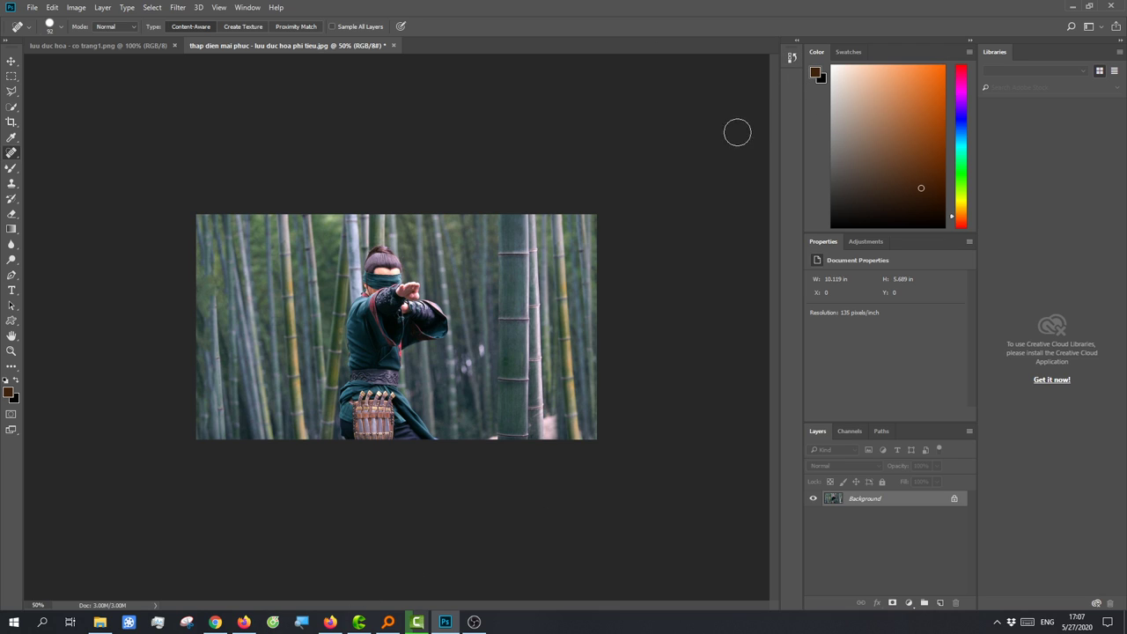
left_click(791, 58)
scroll(741, 155, "up", 5)
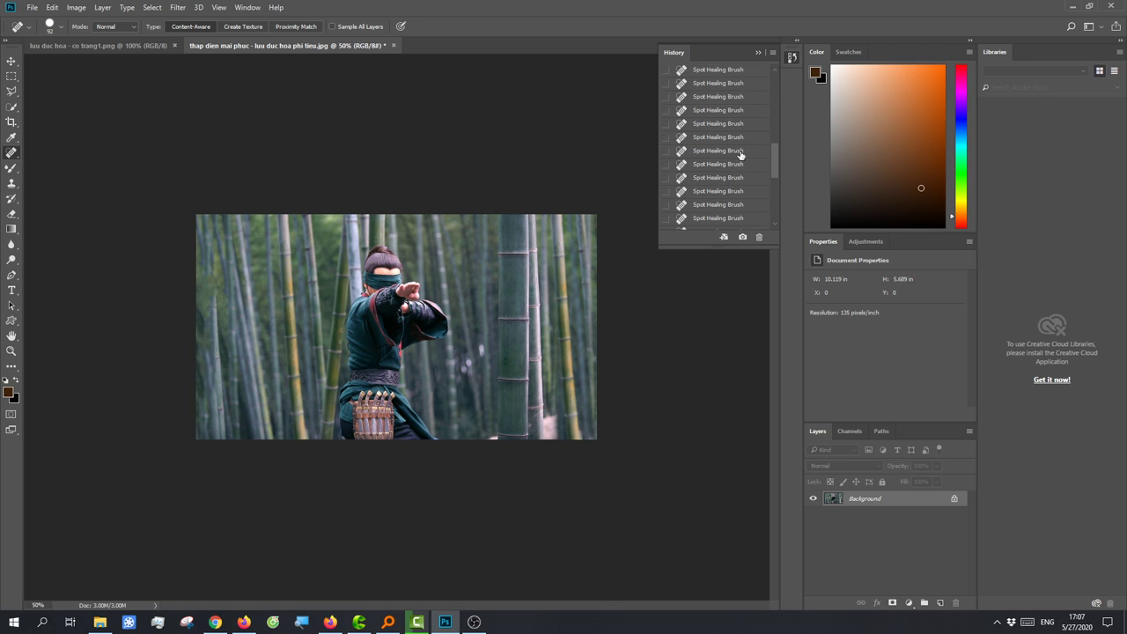
scroll(740, 155, "up", 5)
scroll(741, 155, "up", 3)
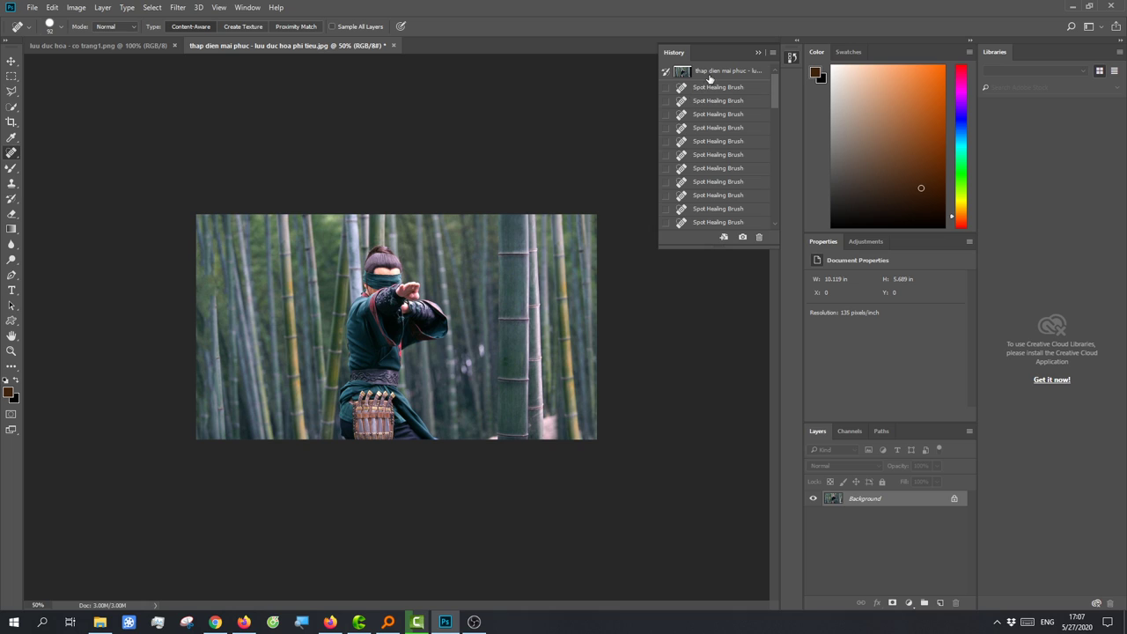
left_click(712, 76)
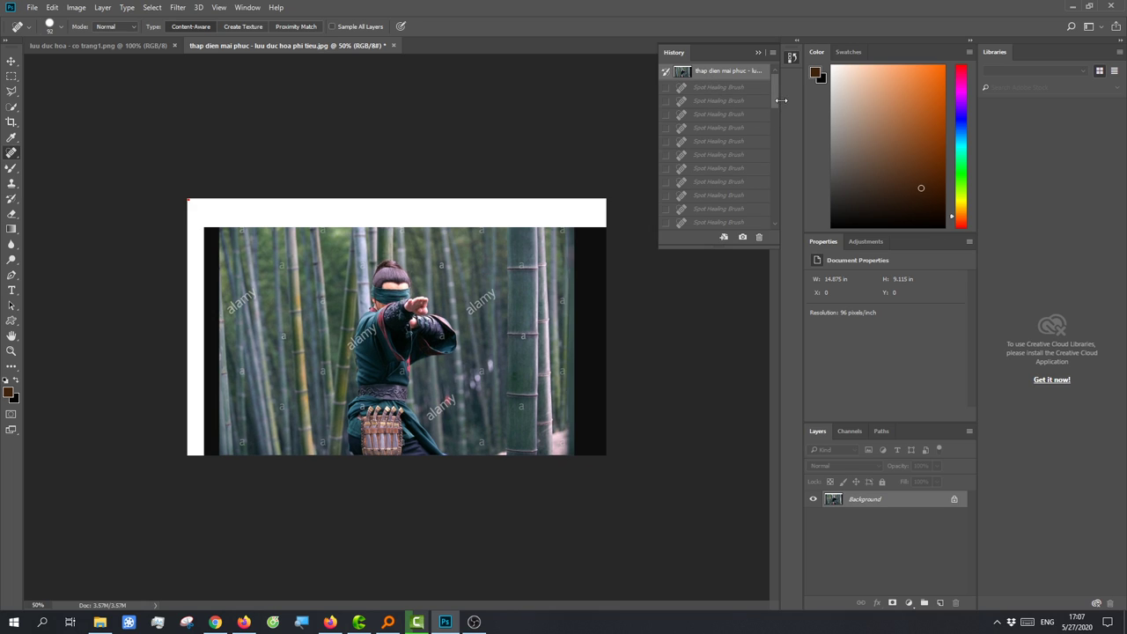
- Restore the latest Spot Healing Brush step from History
scroll(776, 191, "down", 3)
scroll(776, 191, "down", 3)
left_click(720, 222)
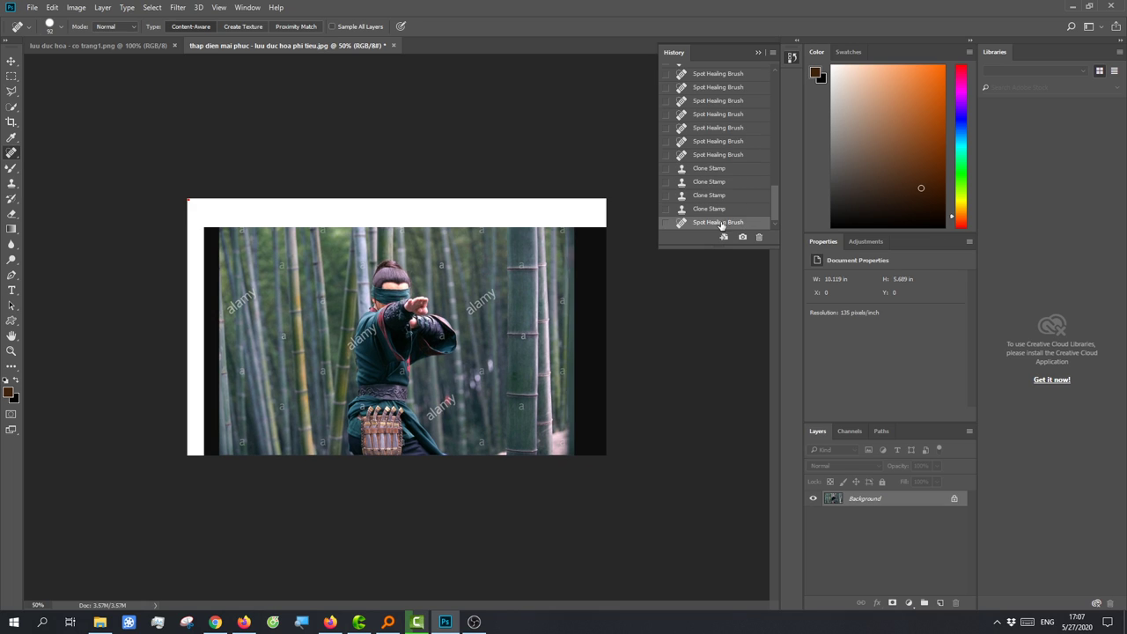
left_click(215, 621)
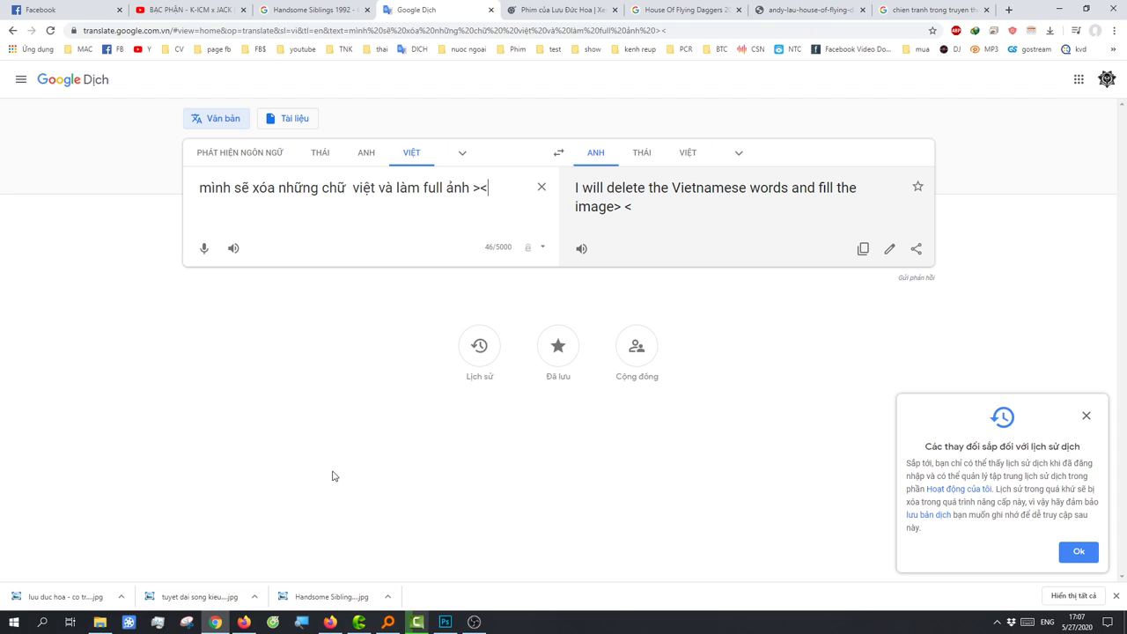
- Translate 'ok at đơn' ('Ok, very simple, right'), play it aloud, and return to Photoshop
triple_click(487, 197)
type("ok rr")
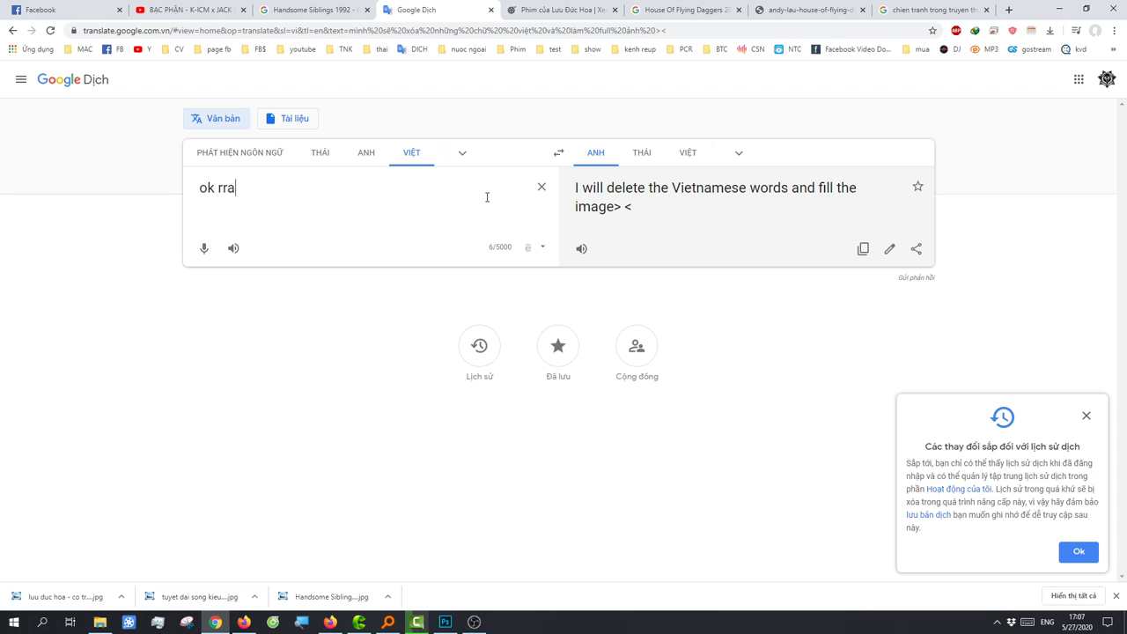
type("at đ")
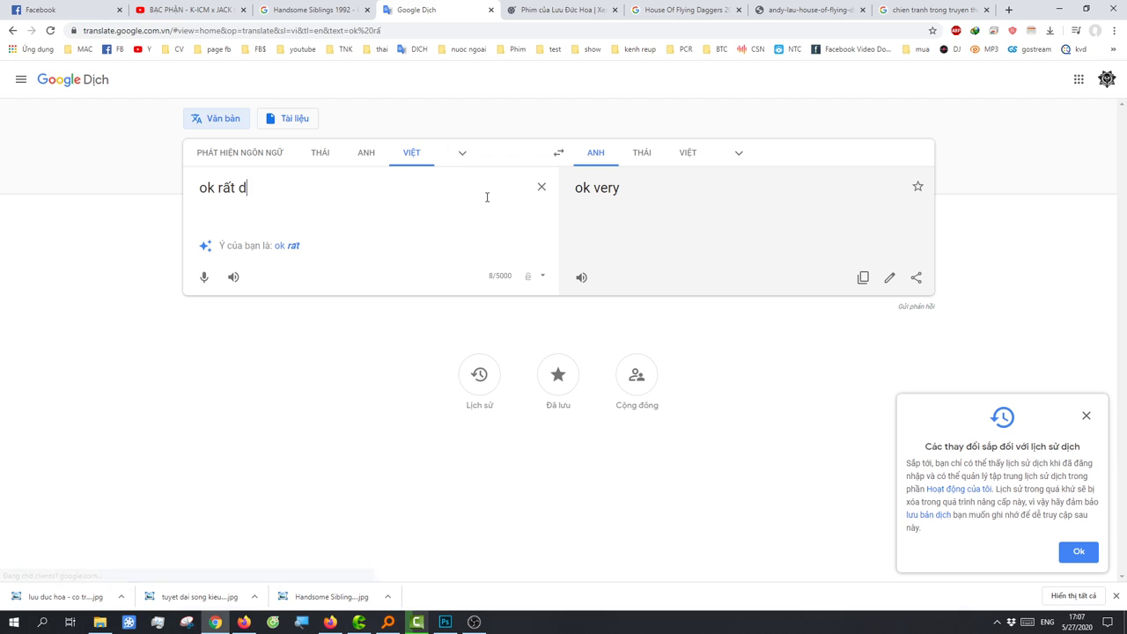
type("ơn giản đúng không")
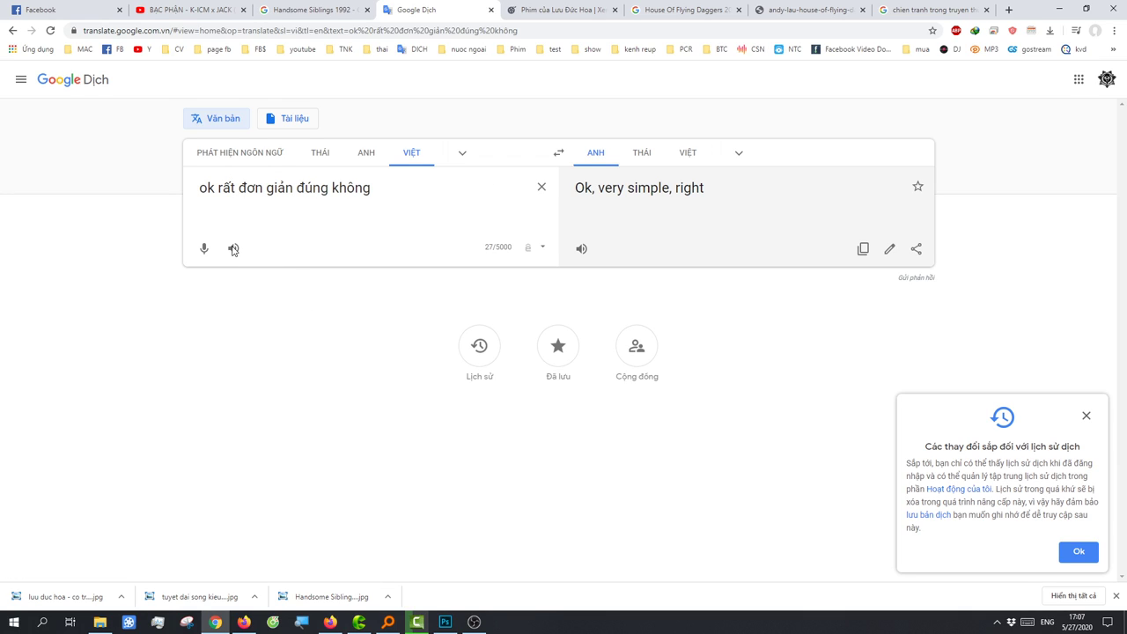
left_click(233, 250)
left_click(445, 621)
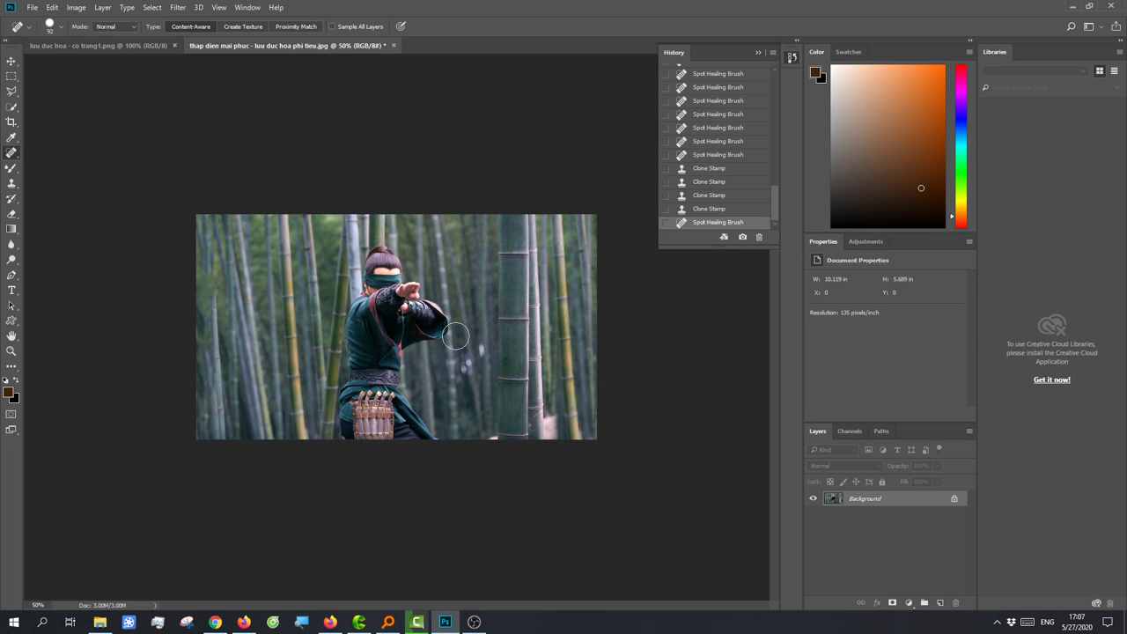
- Set the zoom to 66.7% and collapse the History panel
key("ctrl+plus")
key("ctrl+plus")
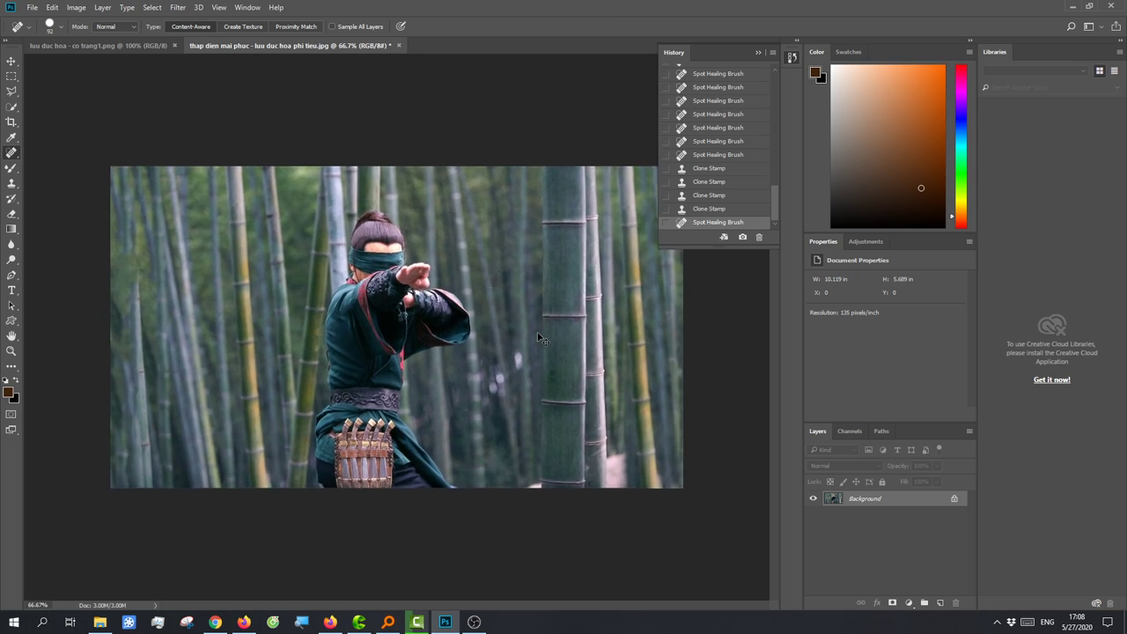
key("ctrl+minus")
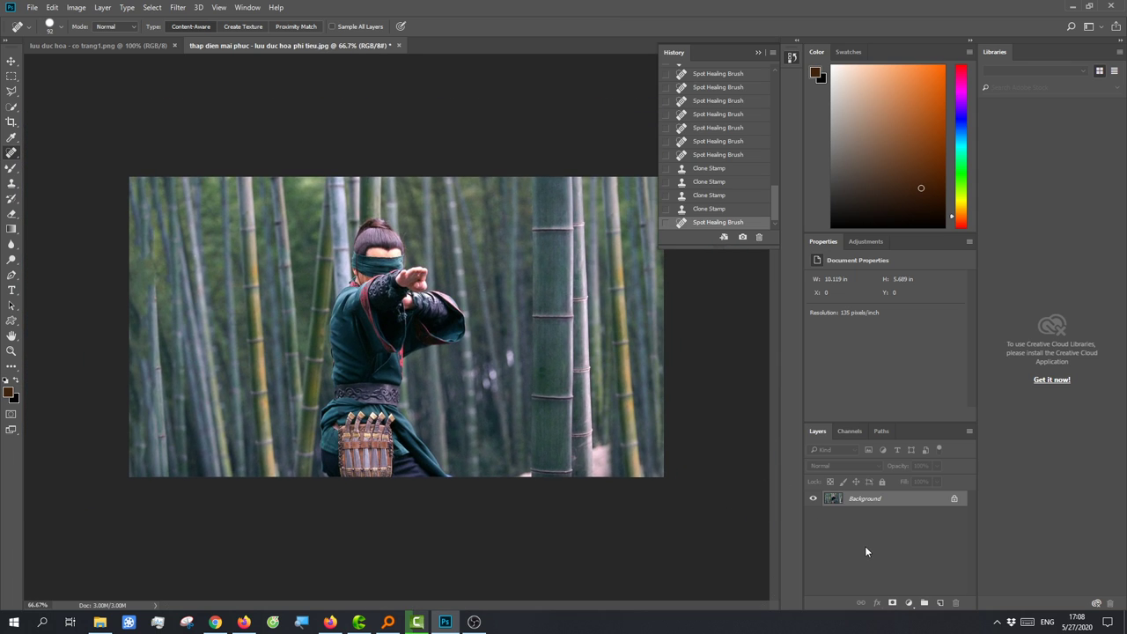
left_click(760, 53)
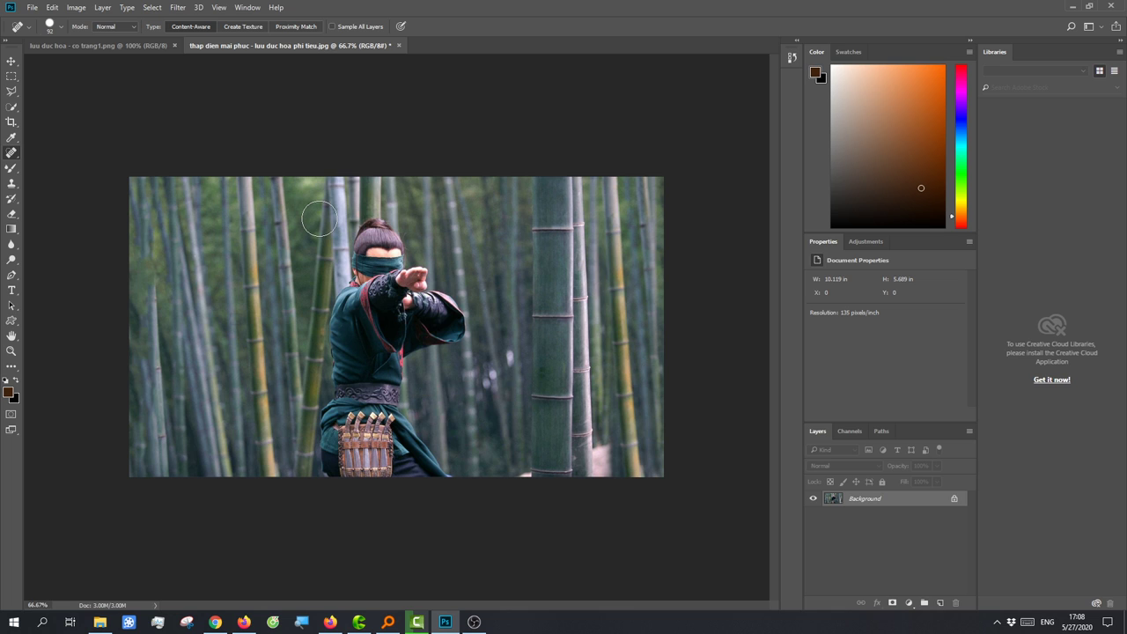
- Replace 'thap dien mai phuc - luu duc hoa phi tieu.jpg' with the retouched photo at JPEG quality 12 (Maximum)
left_click(33, 8)
left_click(39, 130)
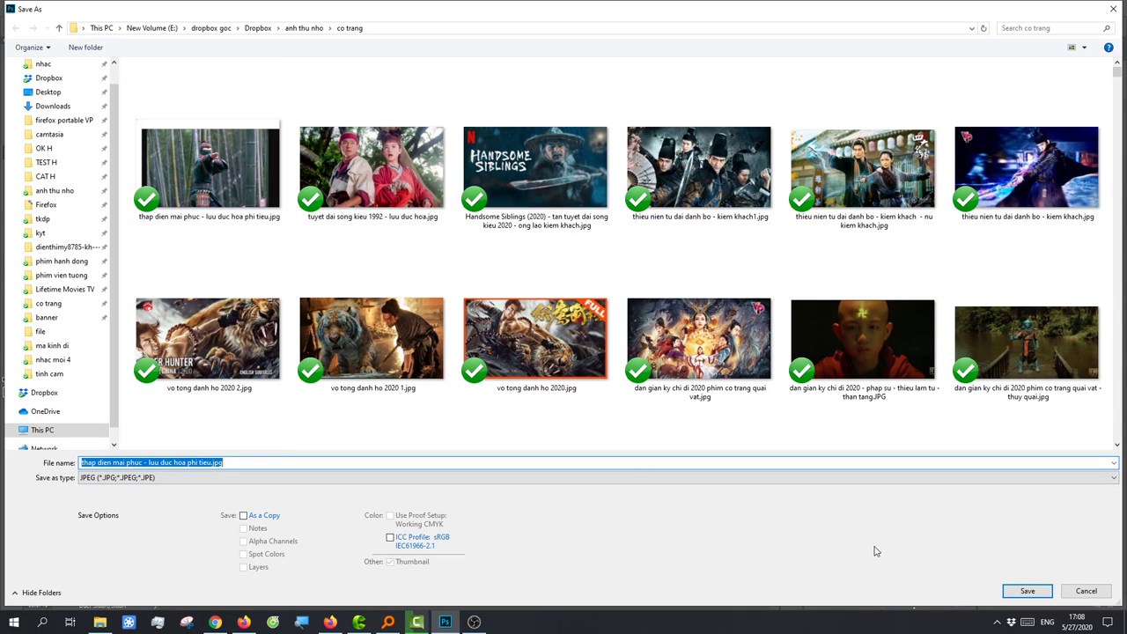
left_click(1027, 591)
left_click(645, 314)
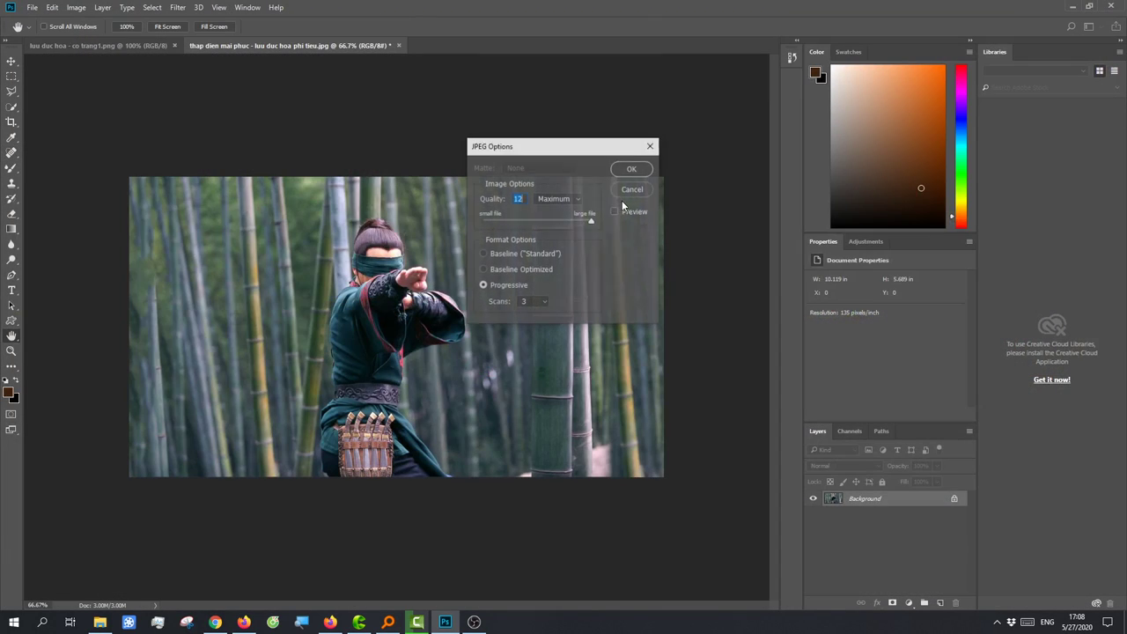
left_click(626, 173)
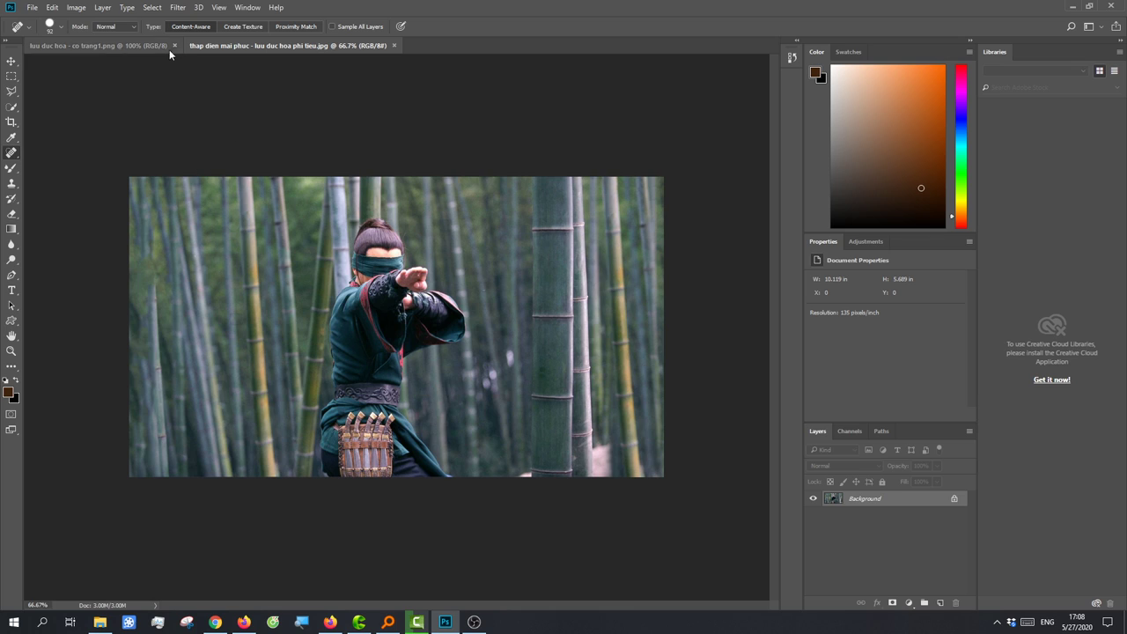
- Replace the Google Translate source with the Vietnamese note 'bh mình sẽ ghép ảnh'
left_click(214, 622)
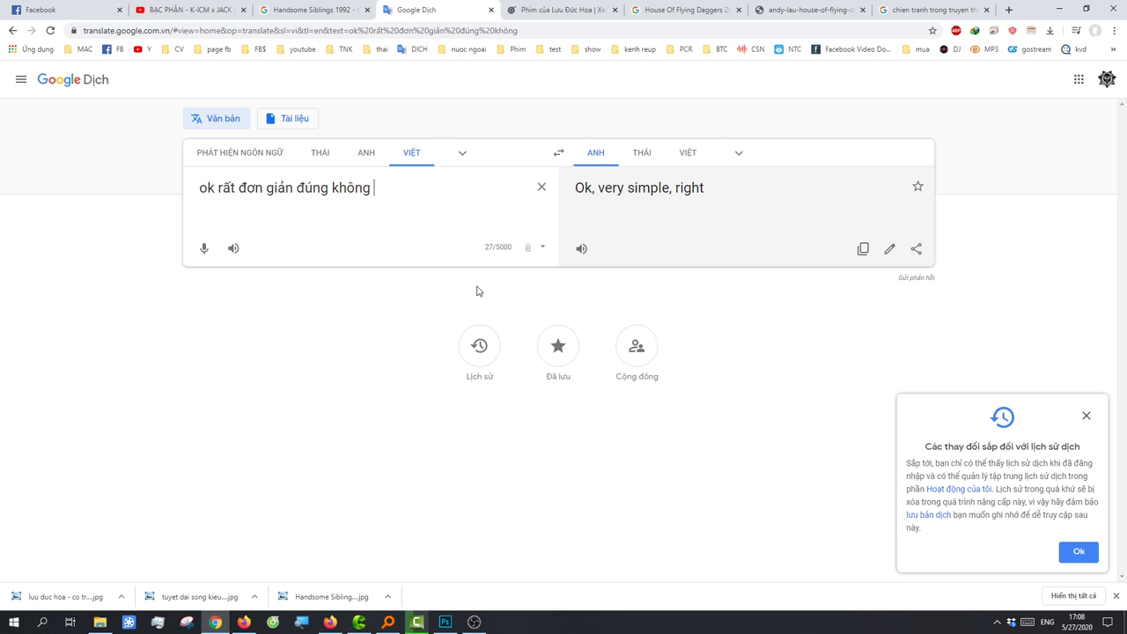
key("ctrl+a")
type("bh")
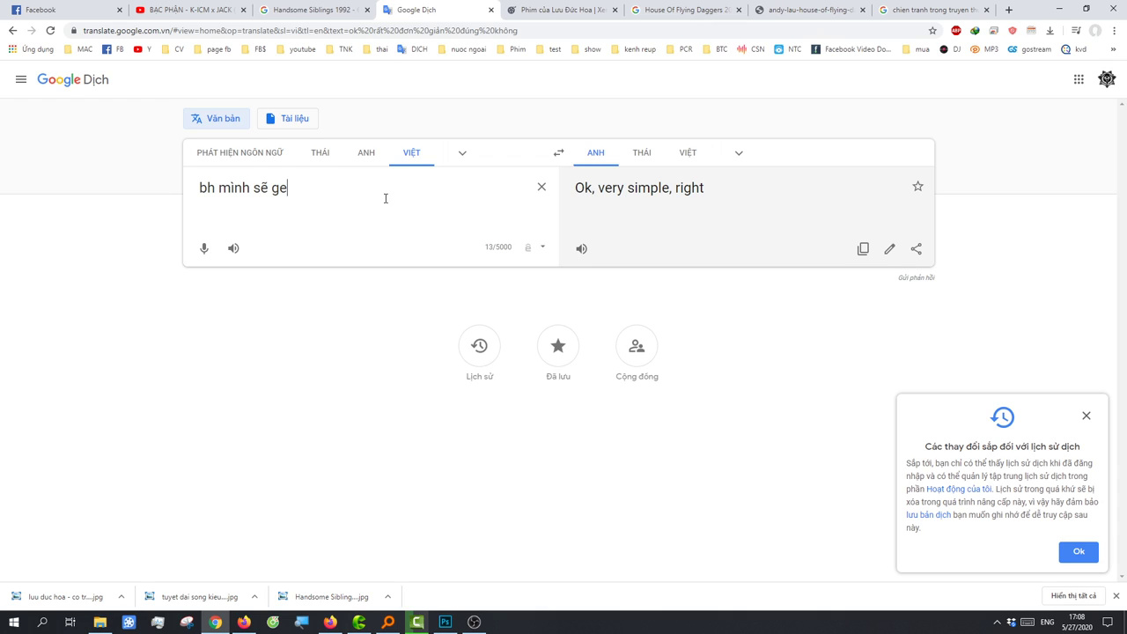
key("BackSpace")
type("hép ảnh")
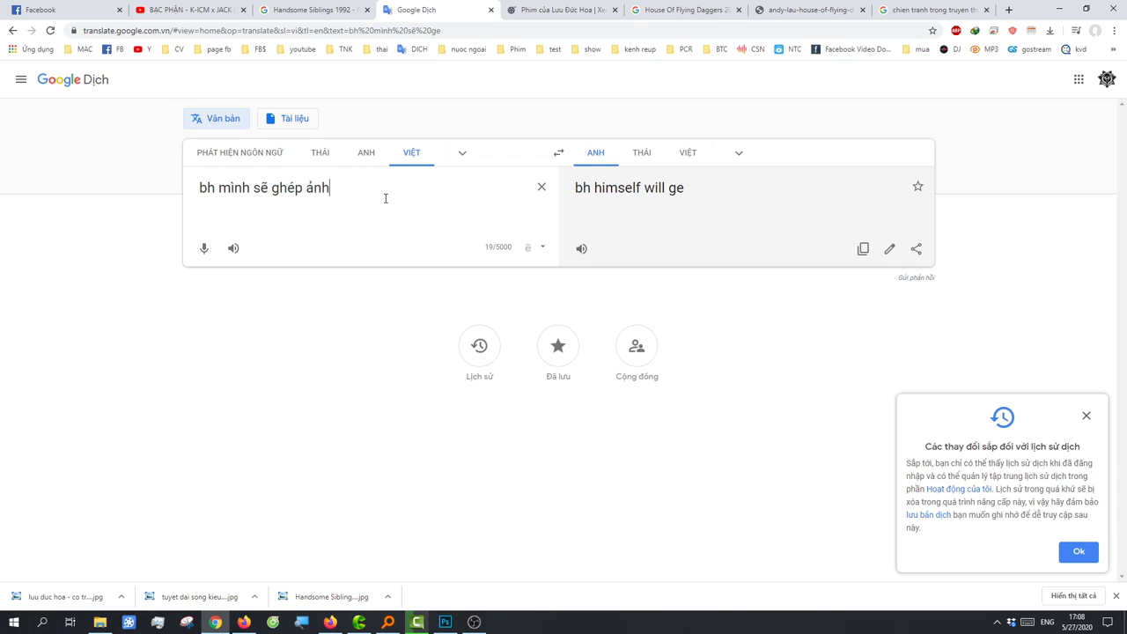
- In co trang1.png, quick-select the warrior's head, arm and robe
left_click(445, 622)
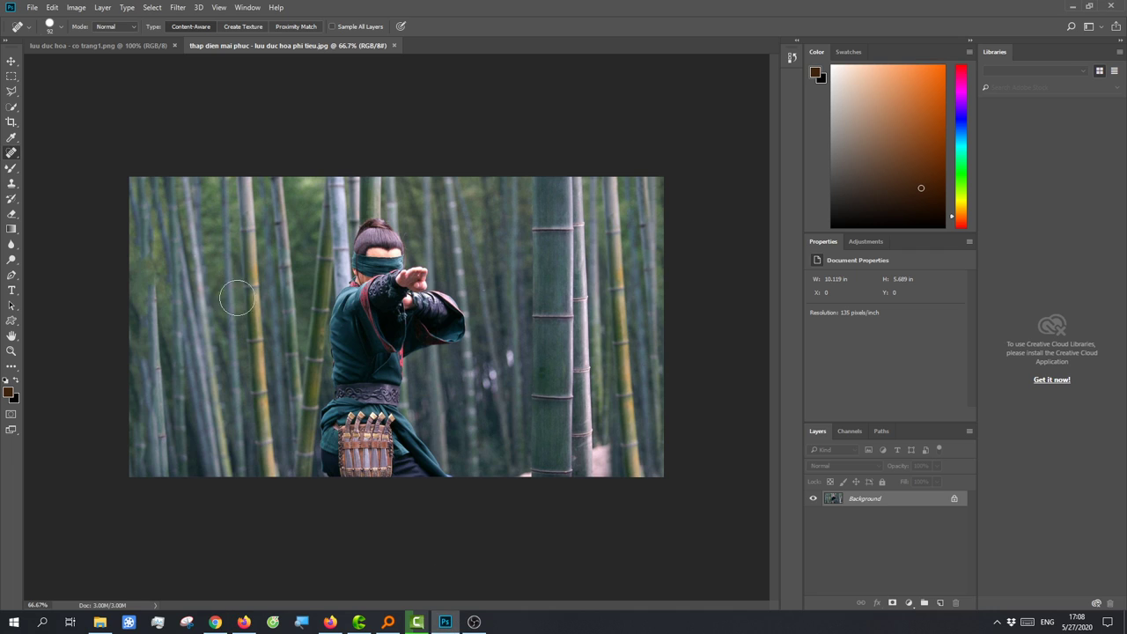
left_click(136, 44)
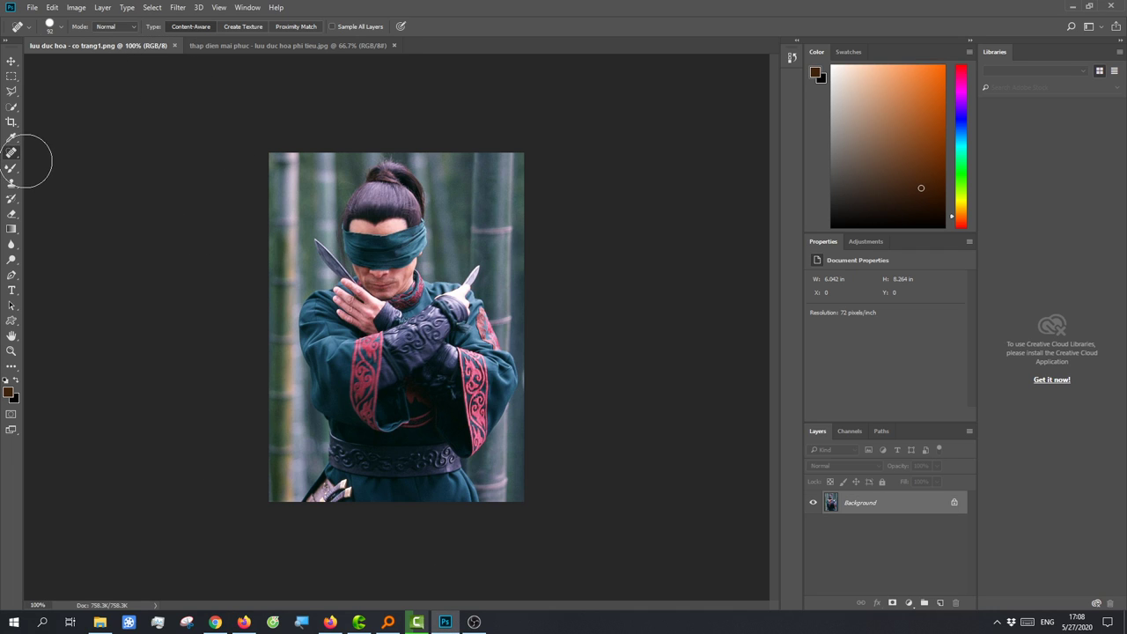
left_click(12, 106)
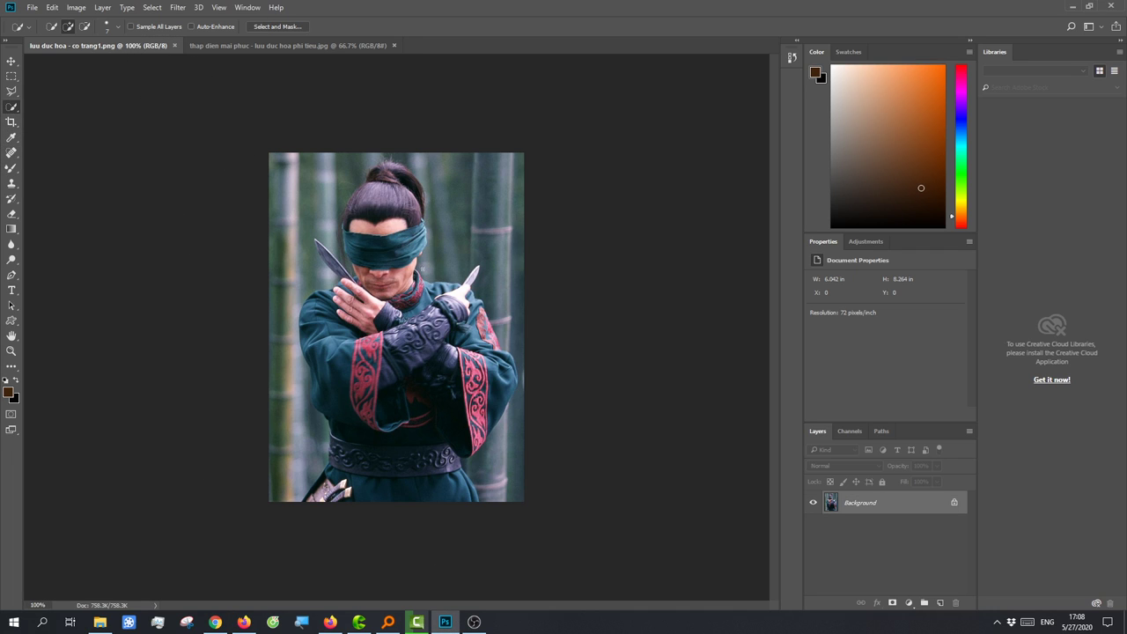
left_click_drag(379, 209, 391, 370)
left_click_drag(383, 461, 335, 509)
- Zoom to 300% and add the warrior's hair and lower edges to the selection
key("ctrl+plus")
key("ctrl+plus")
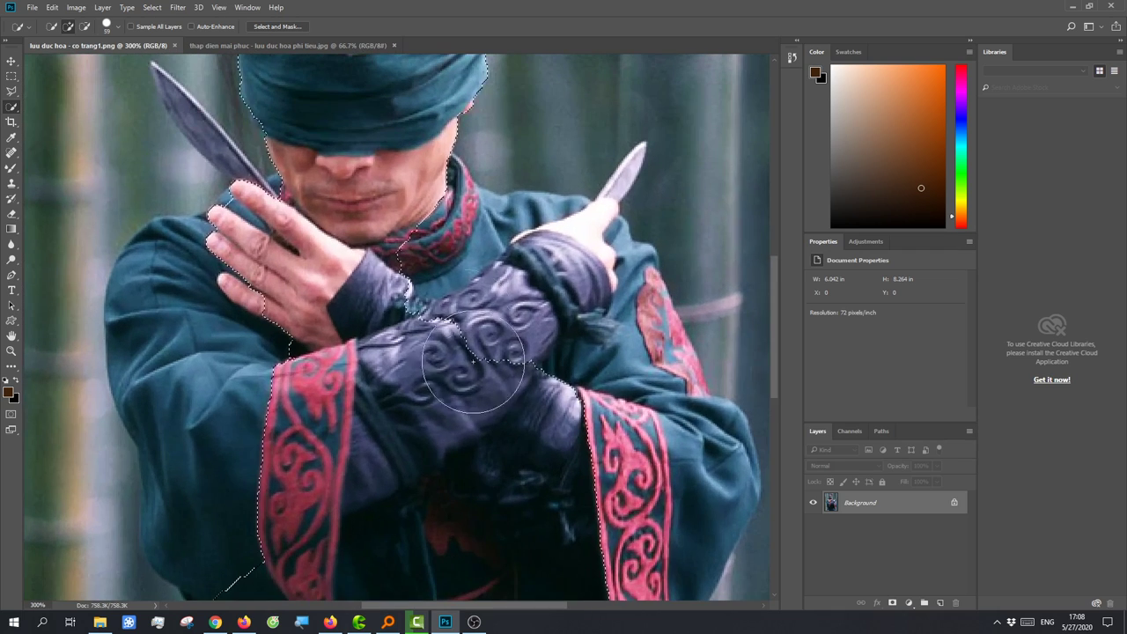
scroll(458, 314, "up", 5)
left_click_drag(352, 167, 410, 196)
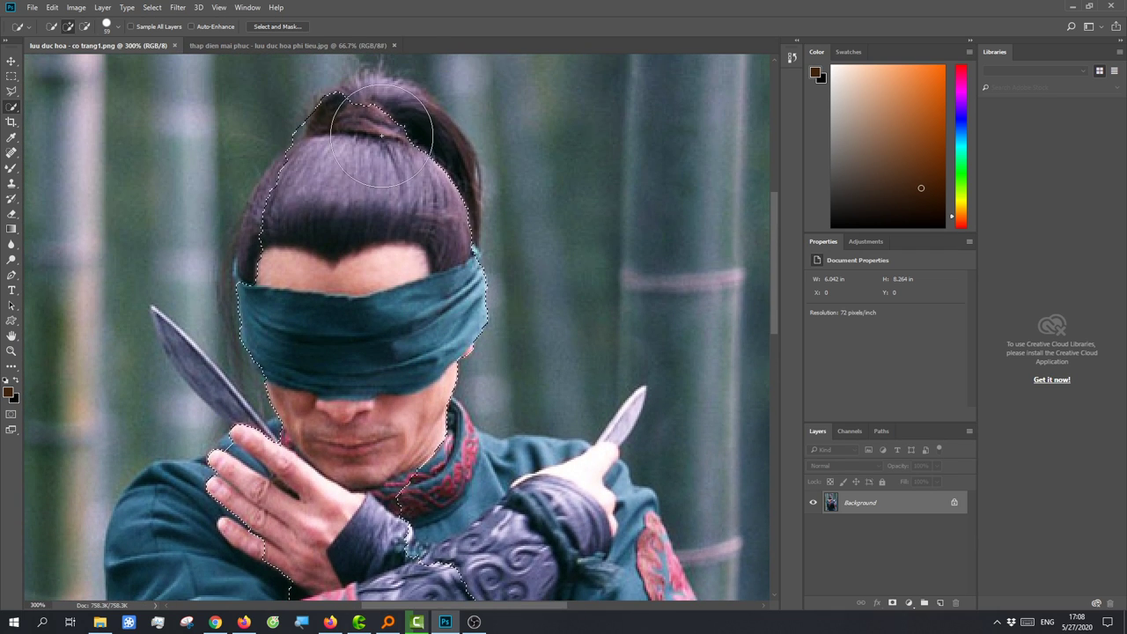
scroll(379, 317, "down", 2)
scroll(379, 317, "down", 3)
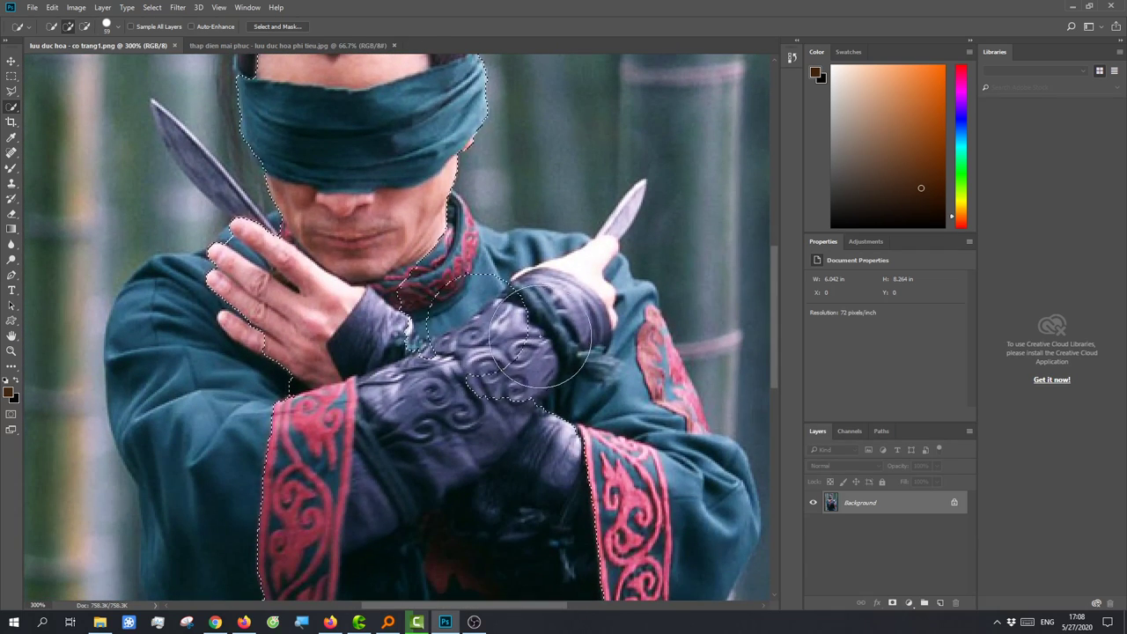
left_click_drag(202, 370, 158, 457)
scroll(549, 440, "down", 3)
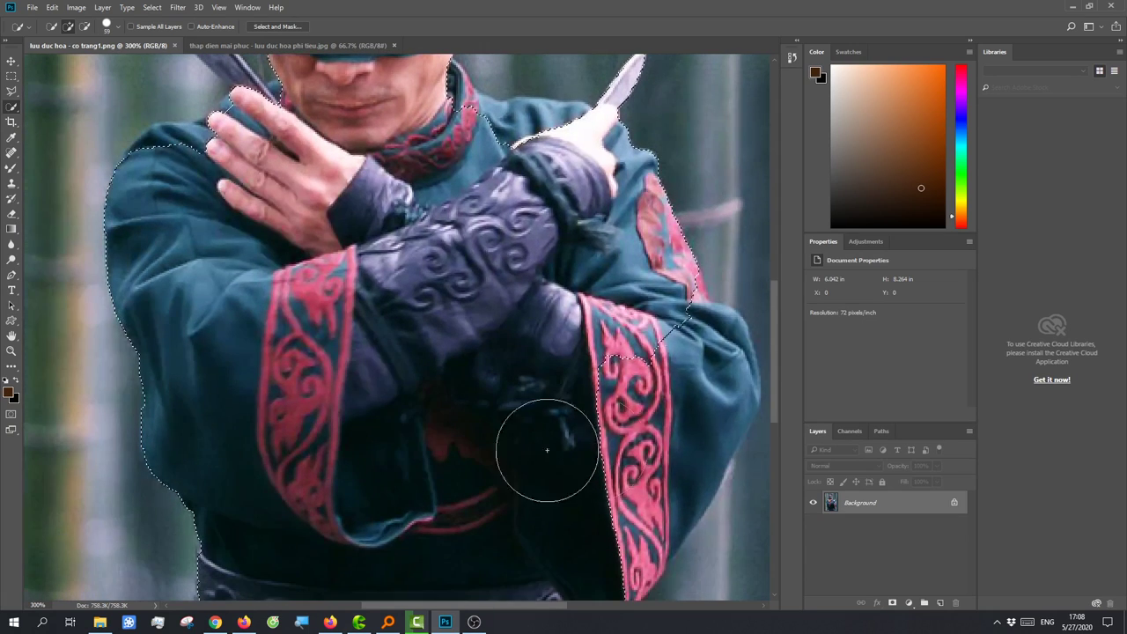
scroll(572, 423, "down", 2)
scroll(519, 440, "down", 2)
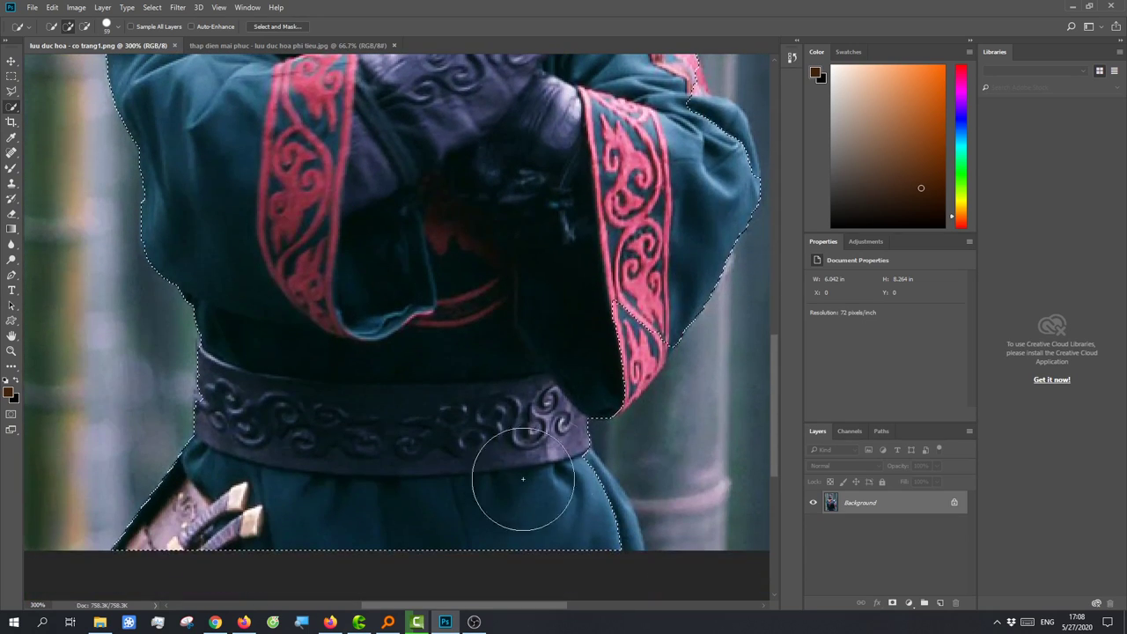
scroll(564, 396, "down", 1)
left_click_drag(516, 466, 576, 475)
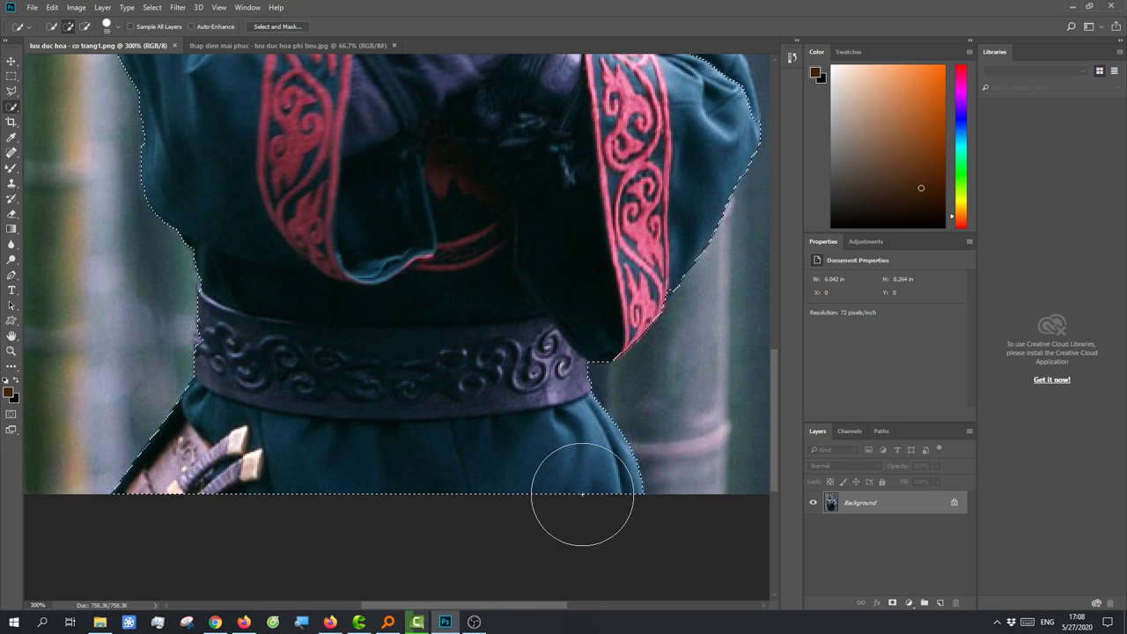
- Add more of the figure to the selection and shrink the brush to 15 px
scroll(364, 473, "up", 1)
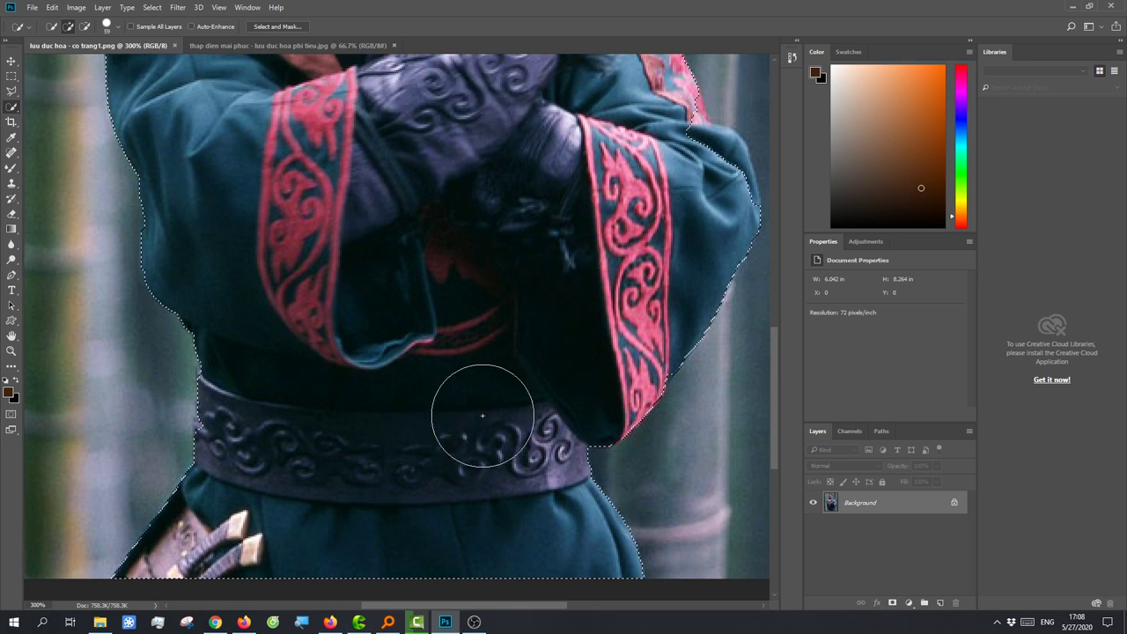
scroll(572, 381, "up", 1)
scroll(571, 381, "up", 2)
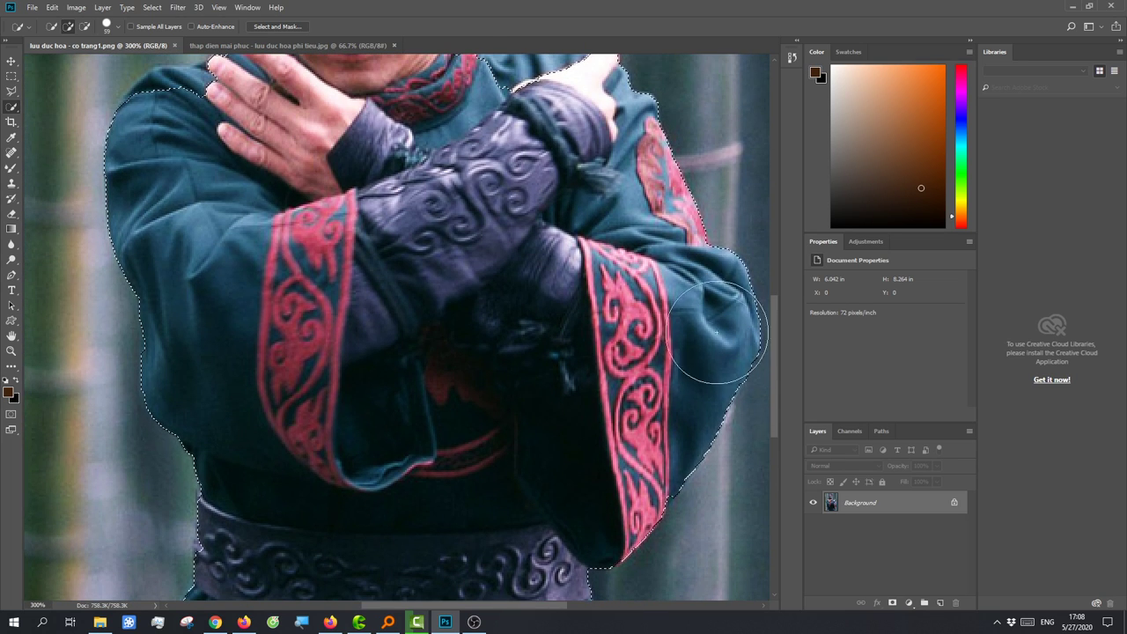
scroll(541, 328, "up", 1)
scroll(540, 329, "up", 2)
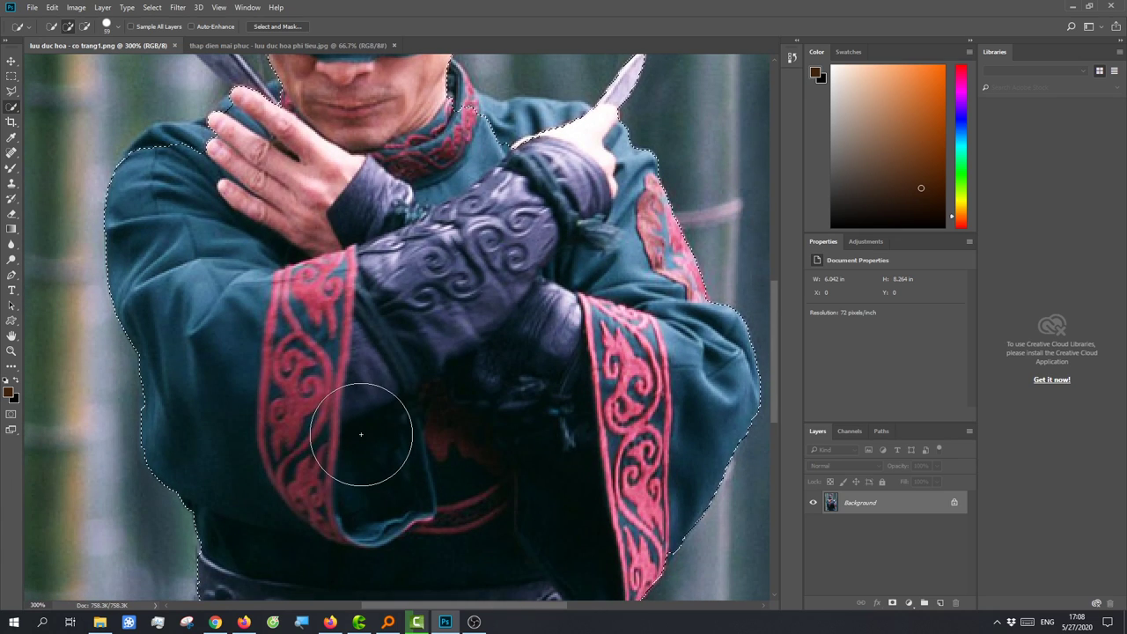
scroll(414, 361, "up", 2)
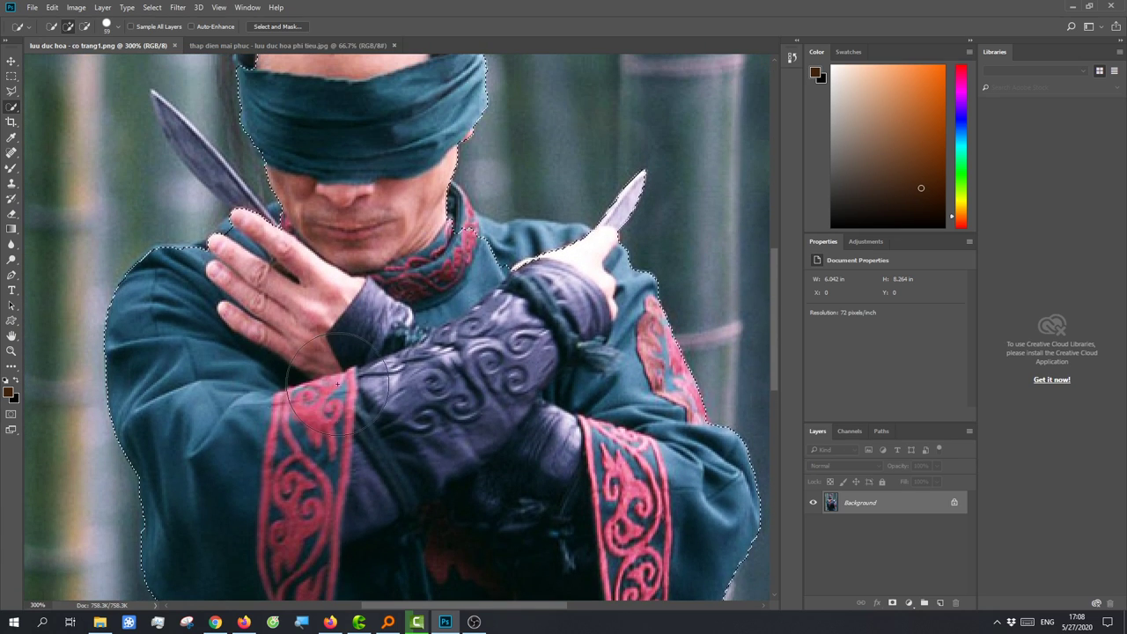
scroll(461, 317, "up", 1)
scroll(414, 352, "up", 1)
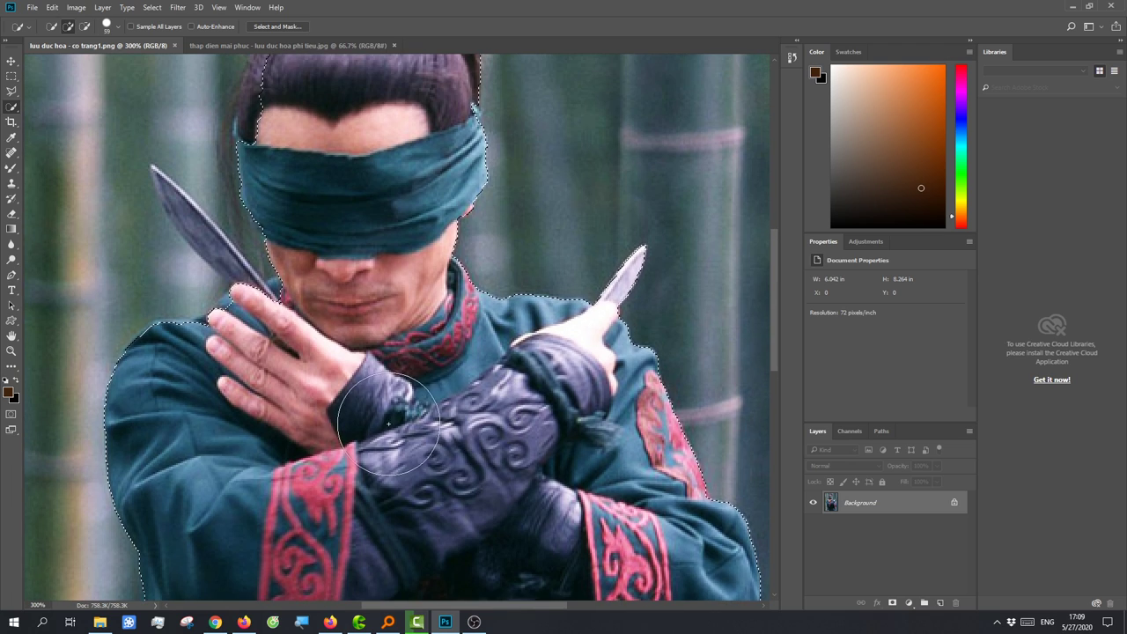
scroll(368, 394, "up", 1)
scroll(370, 396, "up", 1)
left_click_drag(353, 370, 323, 365)
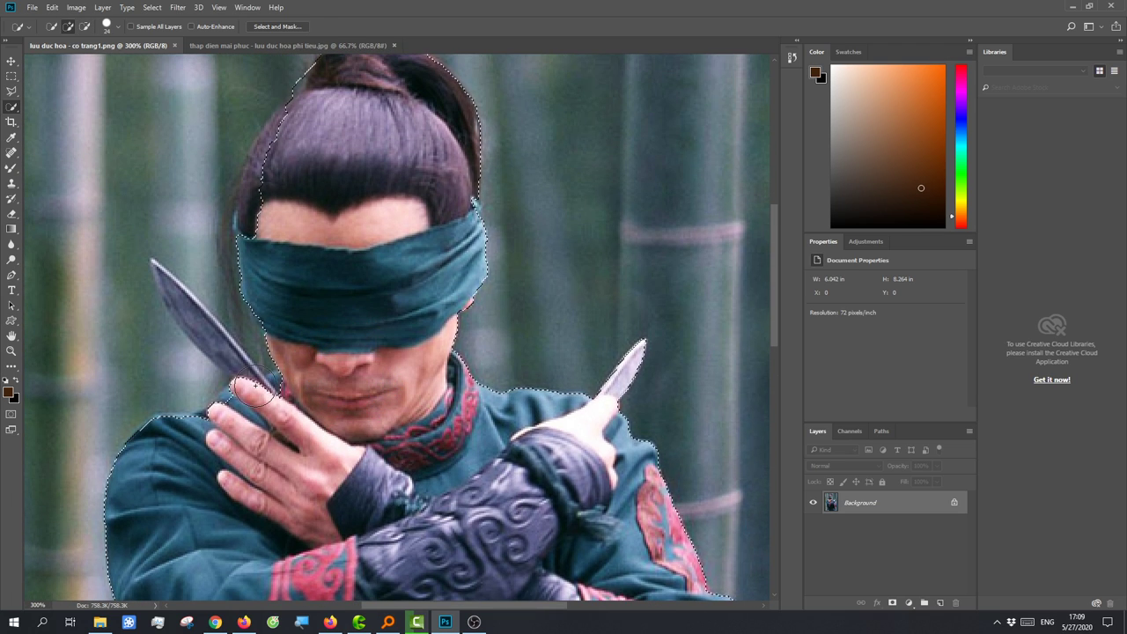
left_click_drag(251, 390, 241, 381)
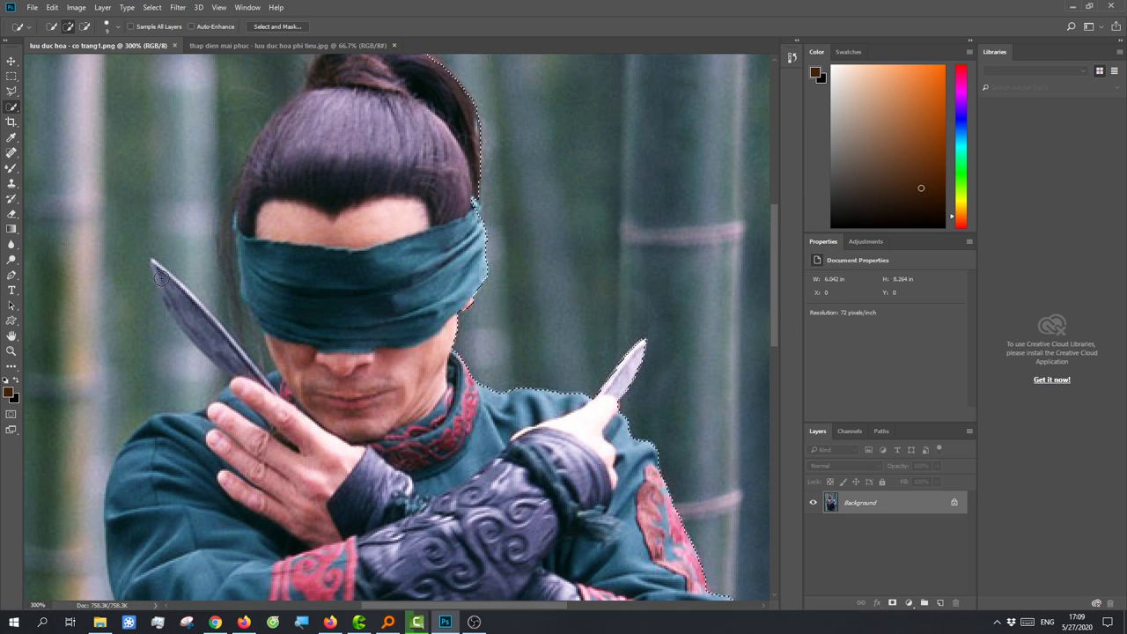
scroll(249, 227, "up", 1)
- Extend the selection along the hair's left side, down to the knife tip and left sleeve
scroll(248, 227, "up", 5)
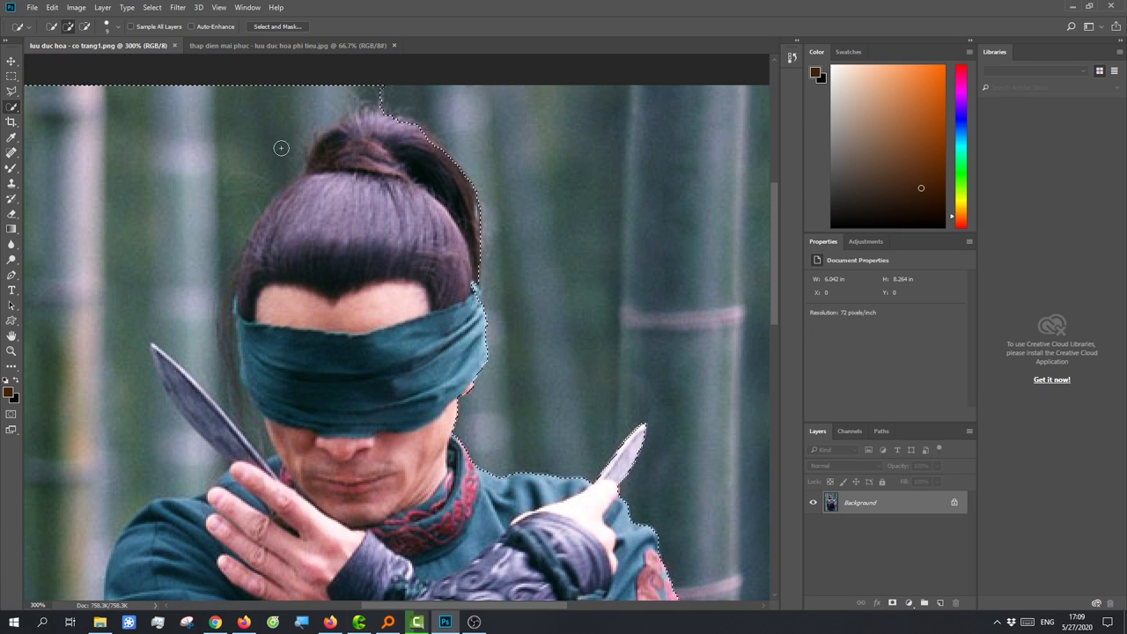
left_click_drag(282, 146, 387, 101)
mouse_move(272, 138)
left_mouse_down()
mouse_move(252, 170)
mouse_move(272, 171)
mouse_move(241, 197)
mouse_move(205, 266)
mouse_move(199, 343)
mouse_move(232, 399)
left_mouse_up()
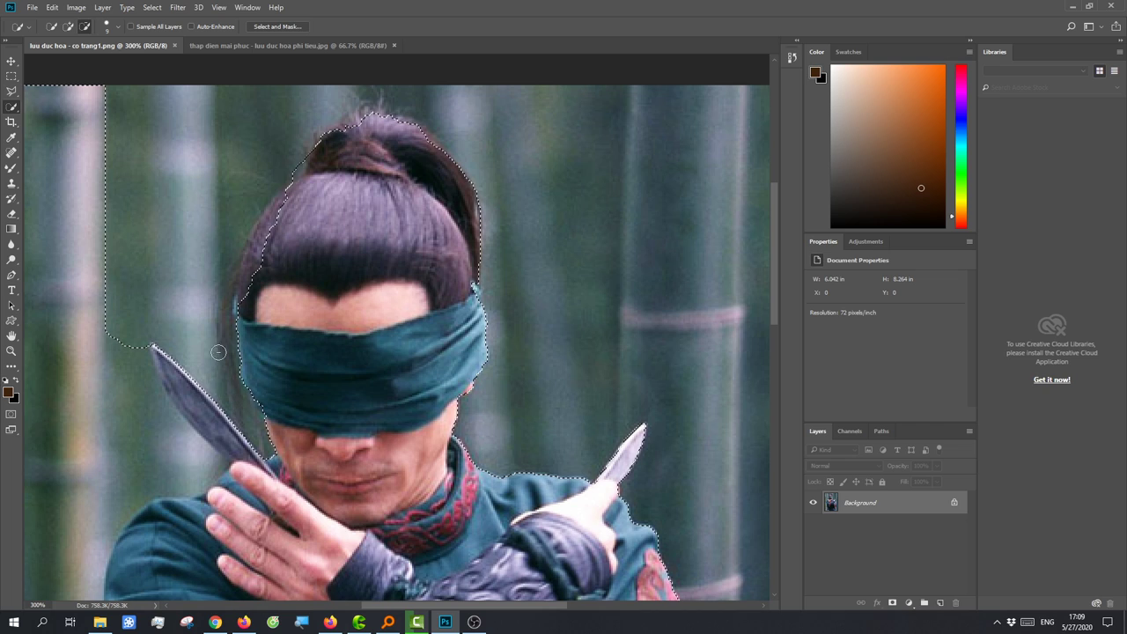
mouse_move(125, 308)
left_mouse_down()
mouse_move(131, 390)
mouse_move(138, 370)
mouse_move(159, 388)
mouse_move(182, 451)
left_mouse_up()
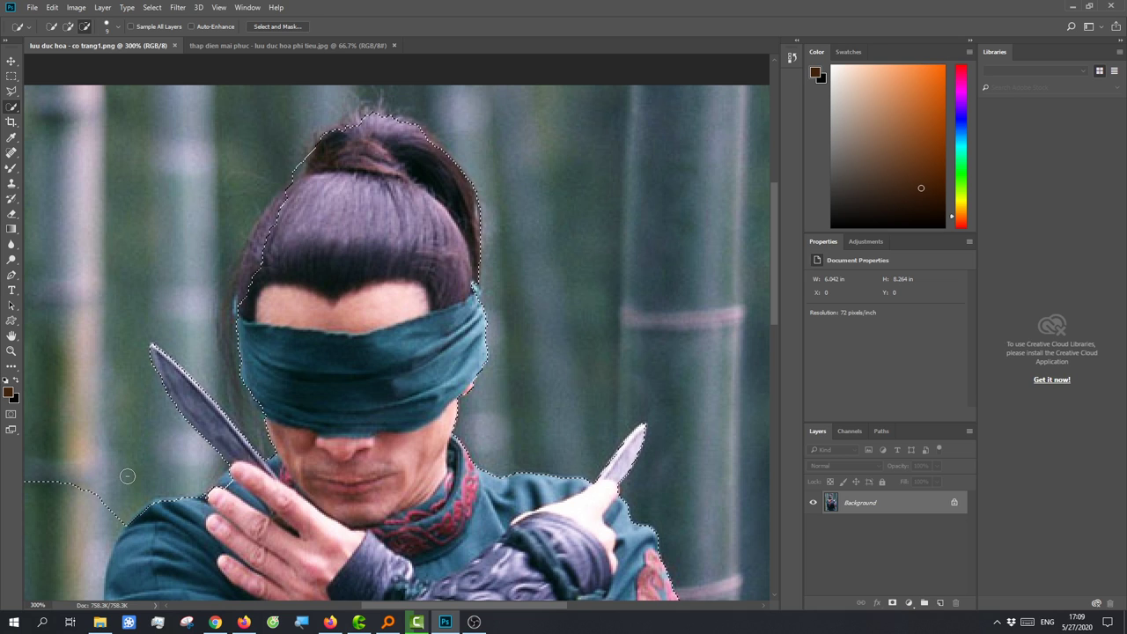
mouse_move(127, 476)
left_mouse_down()
mouse_move(126, 515)
mouse_move(79, 533)
mouse_move(65, 577)
left_mouse_up()
scroll(53, 490, "down", 1)
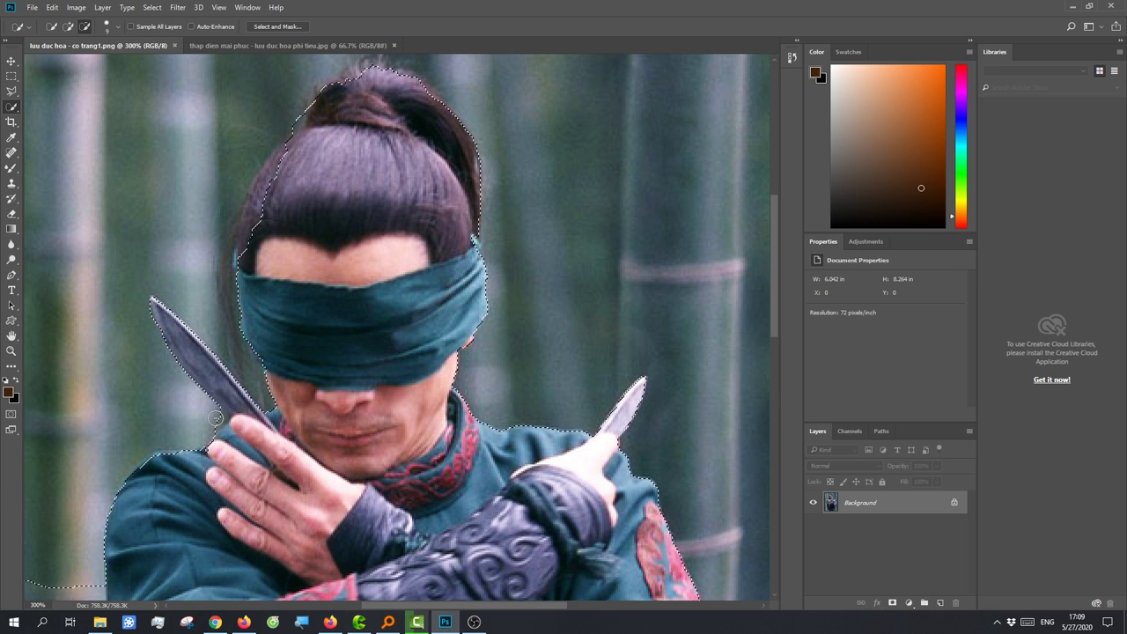
scroll(57, 505, "down", 2)
scroll(58, 505, "down", 2)
scroll(57, 505, "down", 3)
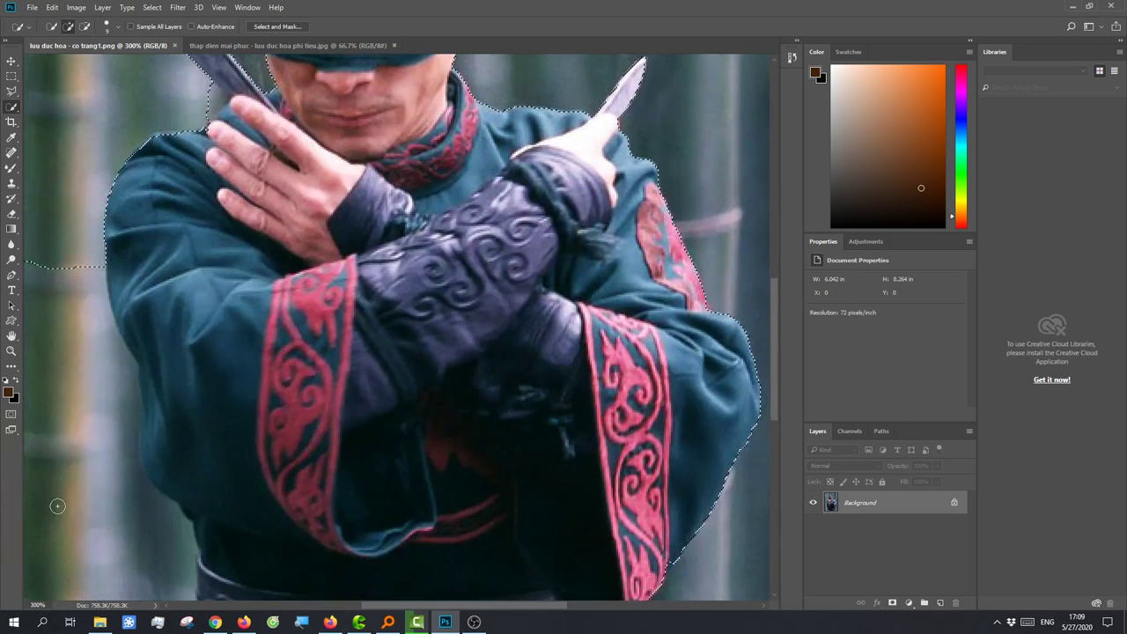
scroll(57, 505, "down", 2)
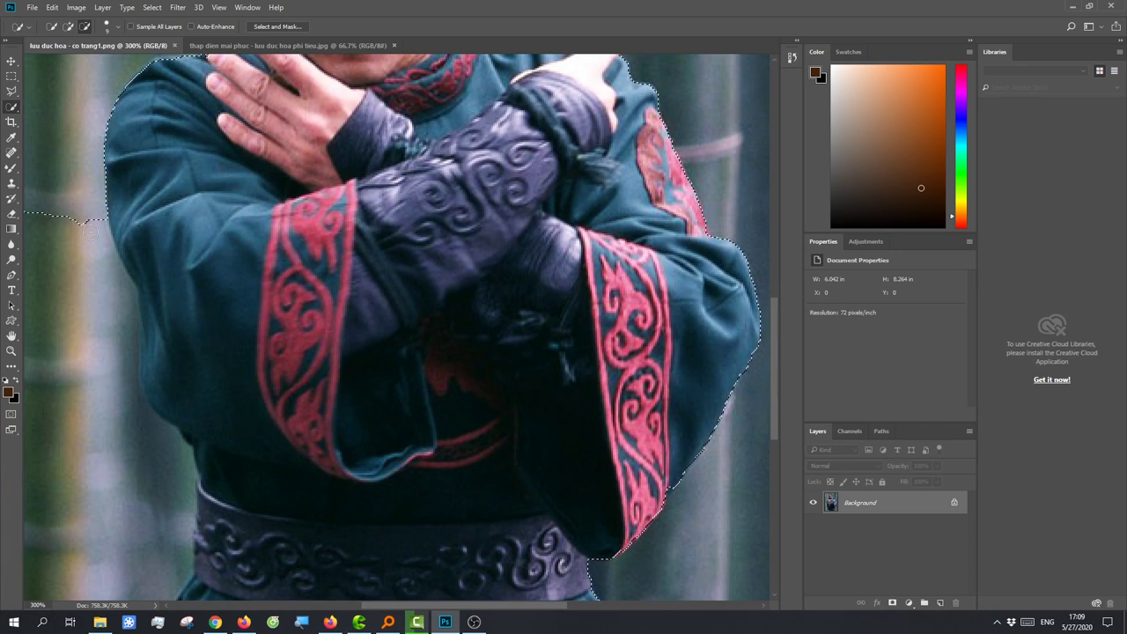
left_click_drag(90, 227, 150, 452)
- Tighten the selection around the hair bun and left hair edge, then hold Alt for subtract mode
scroll(151, 453, "down", 1)
scroll(204, 450, "down", 1)
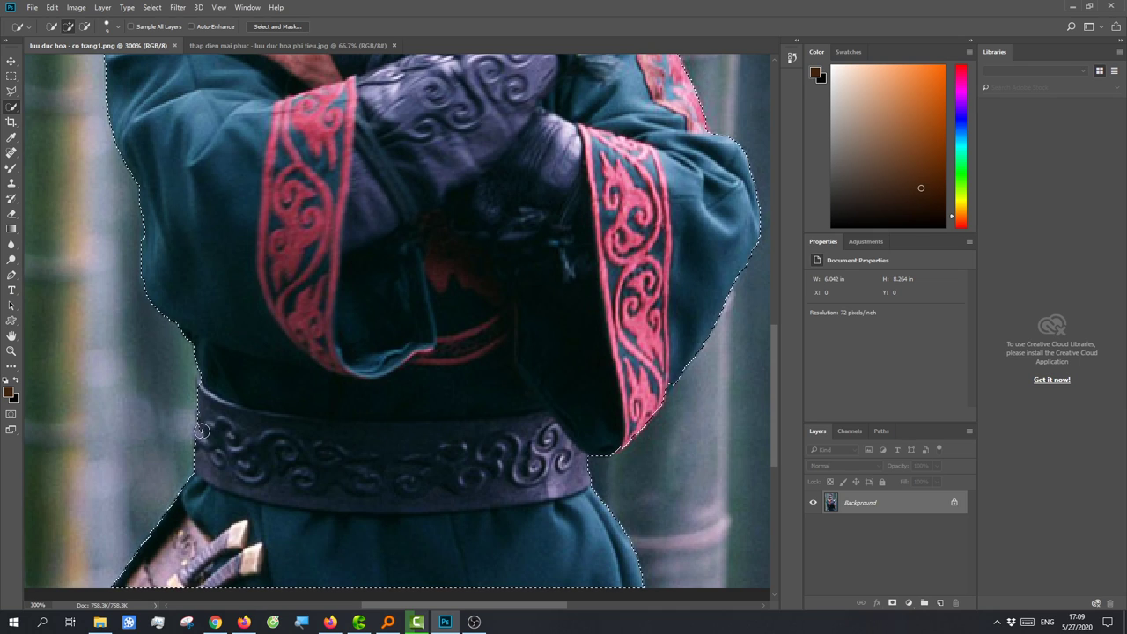
scroll(220, 451, "down", 3)
scroll(347, 422, "up", 2)
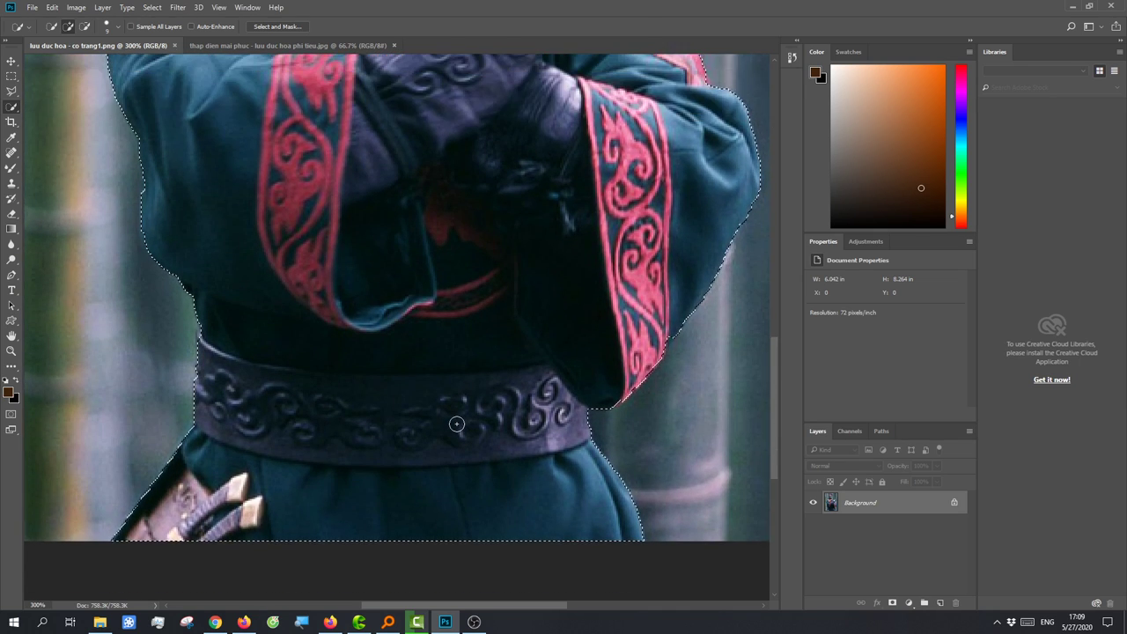
scroll(451, 426, "up", 2)
scroll(451, 425, "up", 2)
scroll(451, 425, "up", 2)
scroll(450, 425, "up", 3)
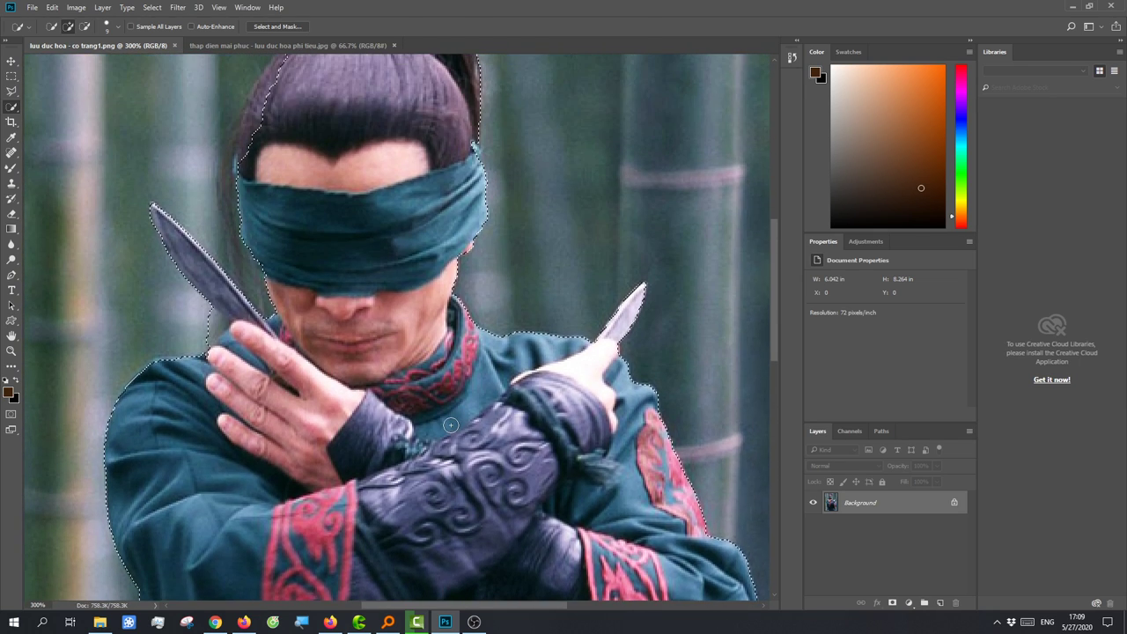
scroll(450, 412, "up", 1)
scroll(450, 412, "up", 1)
scroll(449, 371, "up", 1)
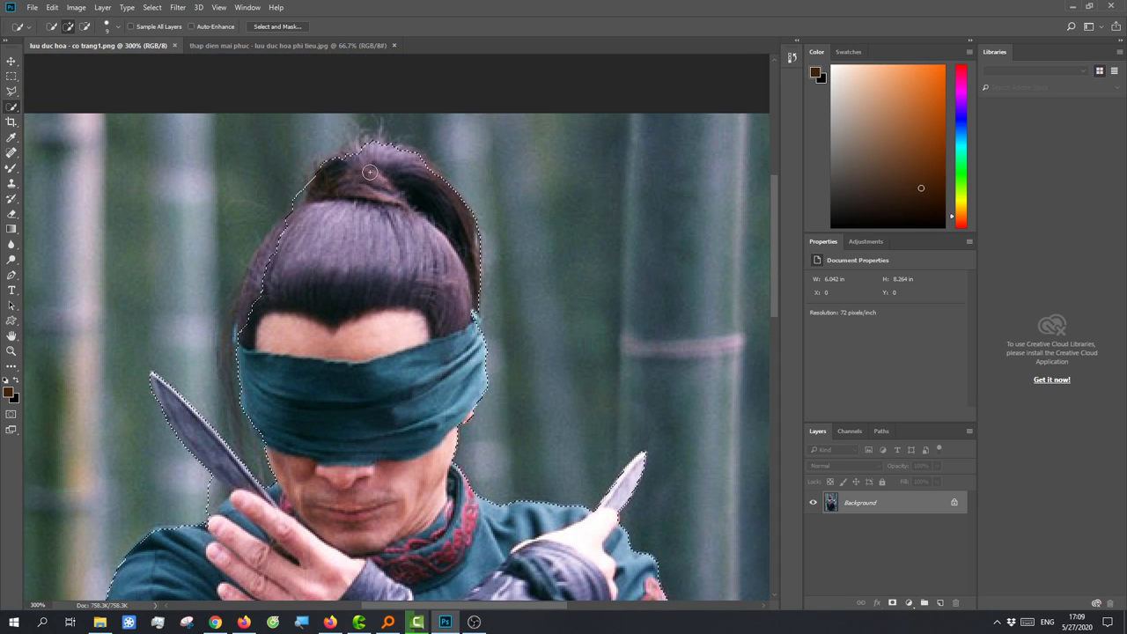
left_click(347, 157)
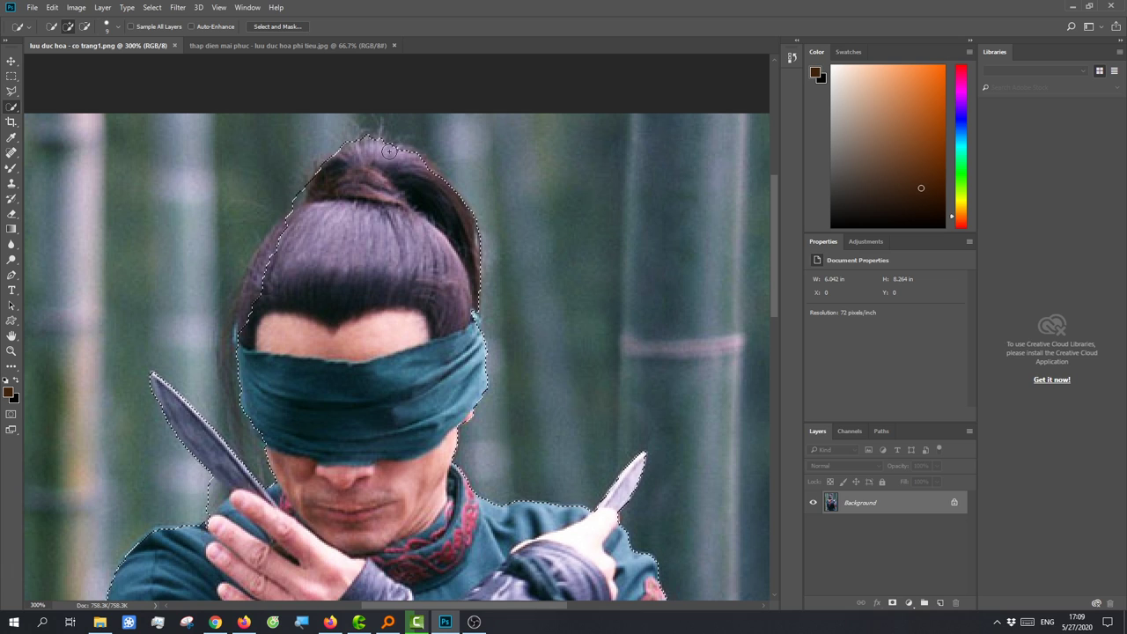
left_click(246, 317)
left_click_drag(247, 304, 306, 207)
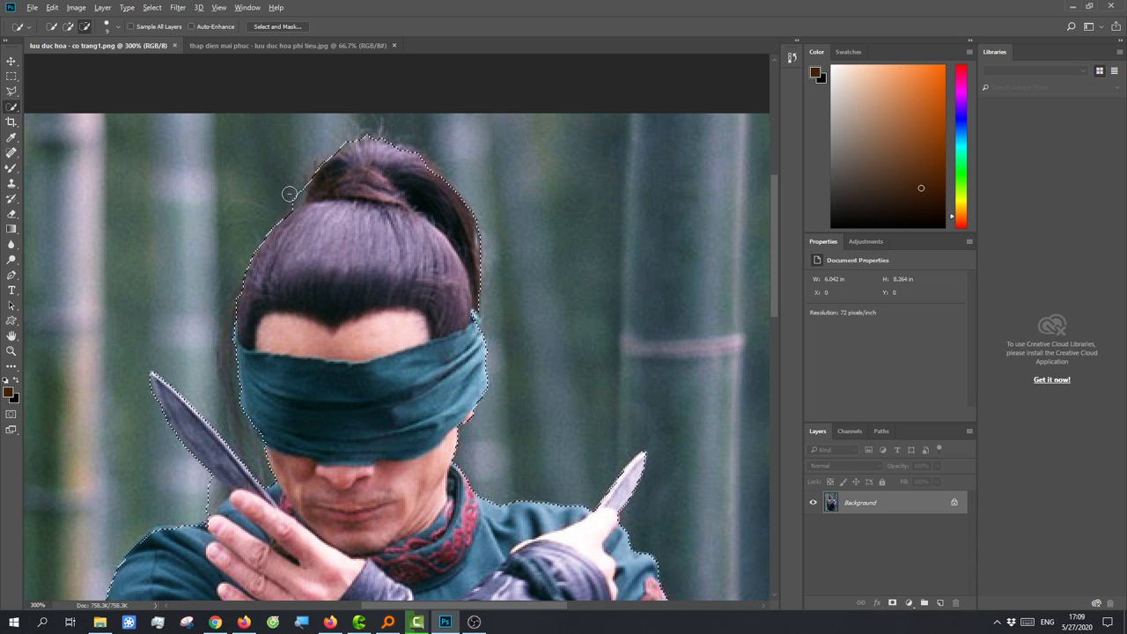
key("alt")
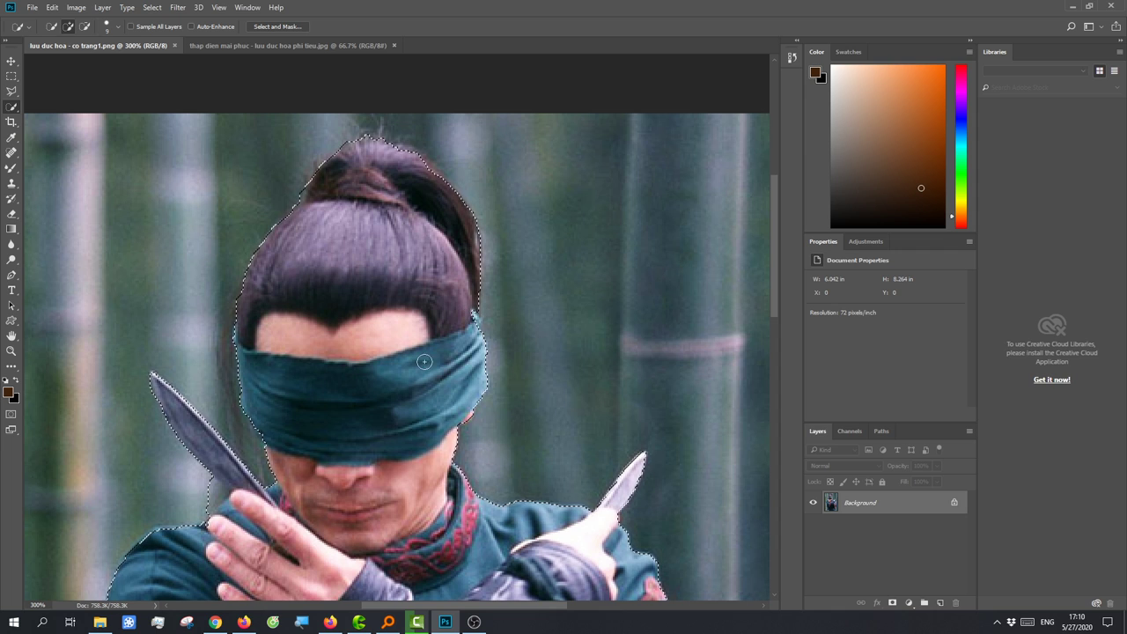
scroll(516, 399, "down", 3)
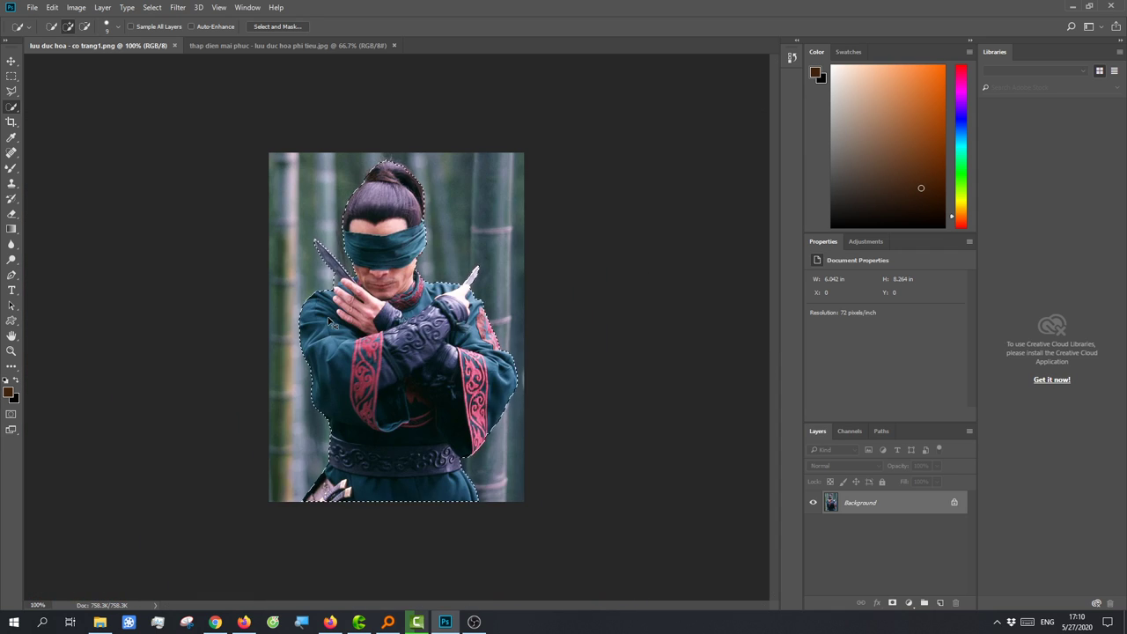
scroll(390, 329, "up", 3)
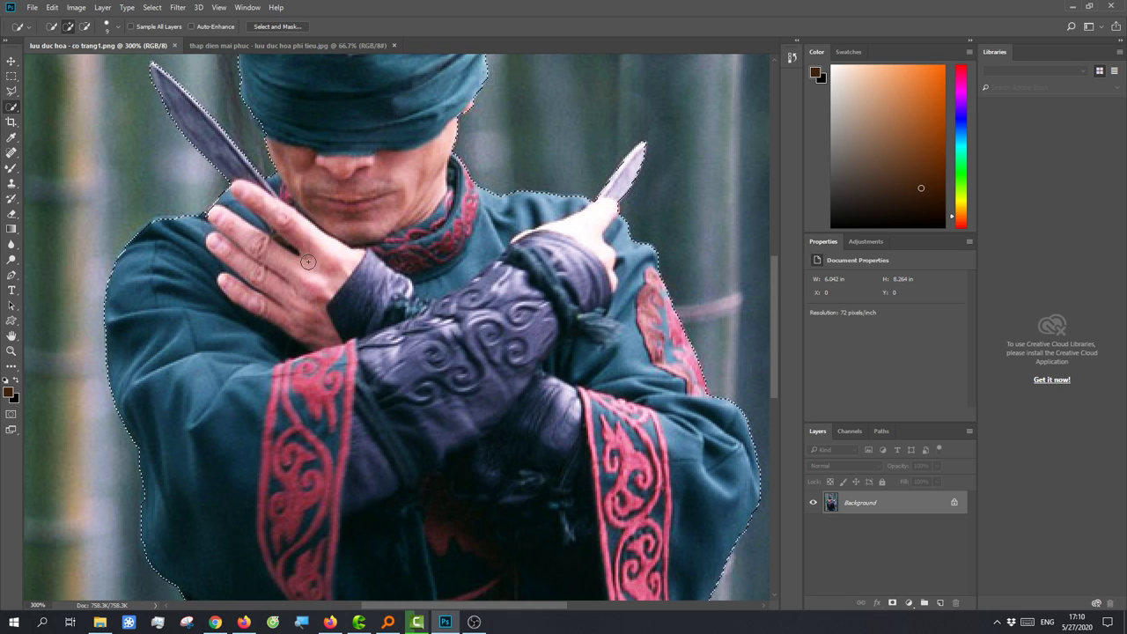
scroll(395, 327, "down", 1)
- Paste the cut-out warrior into the bamboo photo as Layer 1, positioned right of the first warrior
scroll(452, 305, "down", 1)
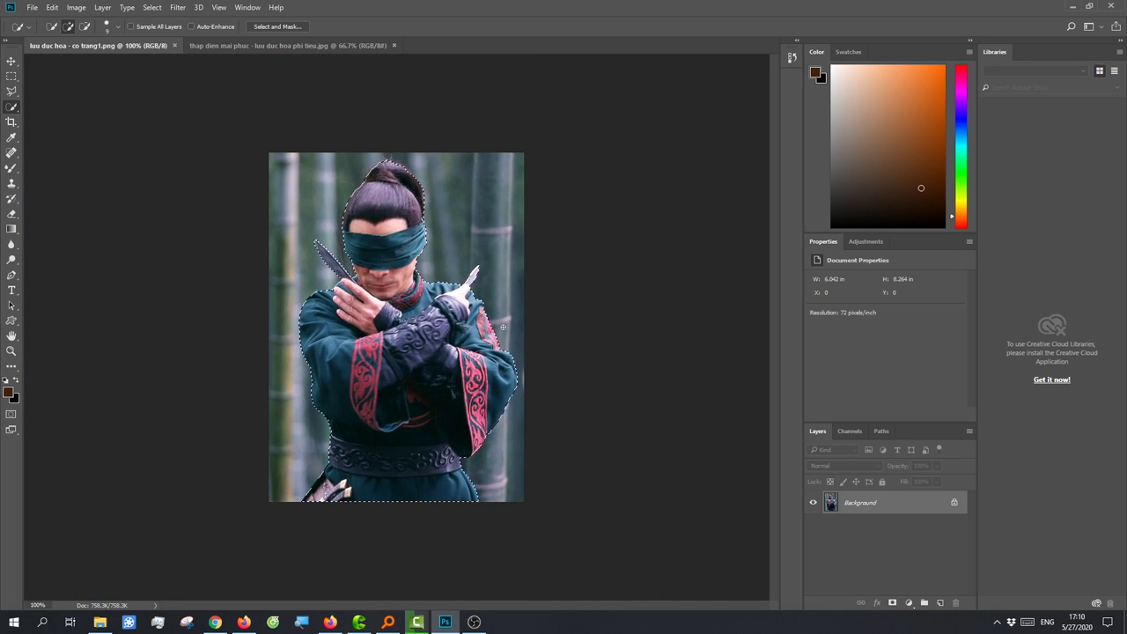
left_click(221, 45)
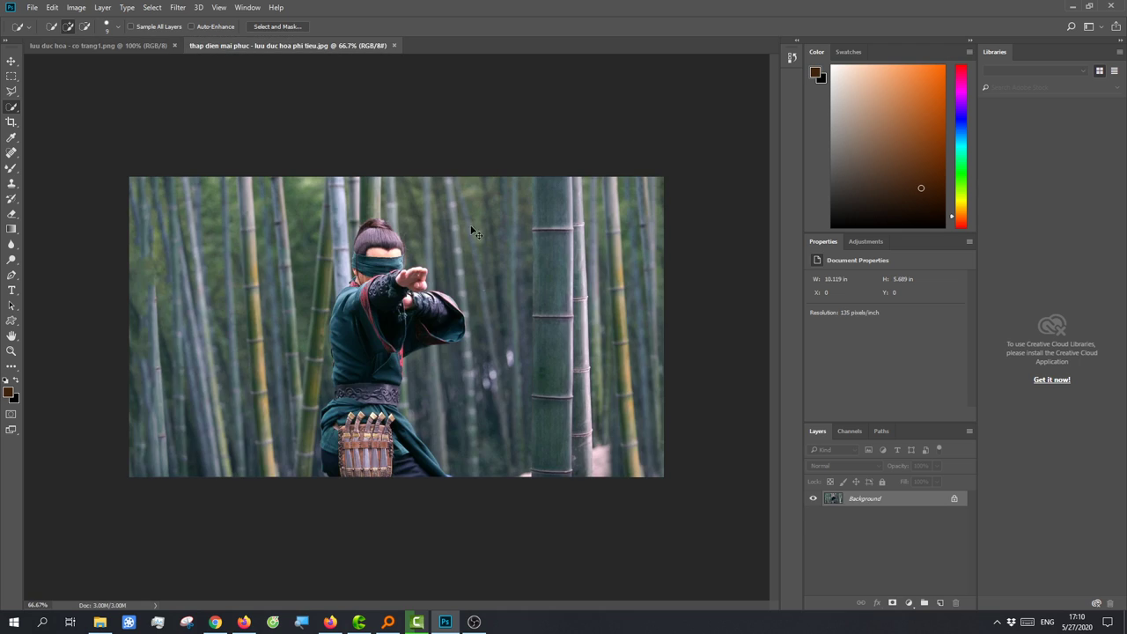
key("ctrl+v")
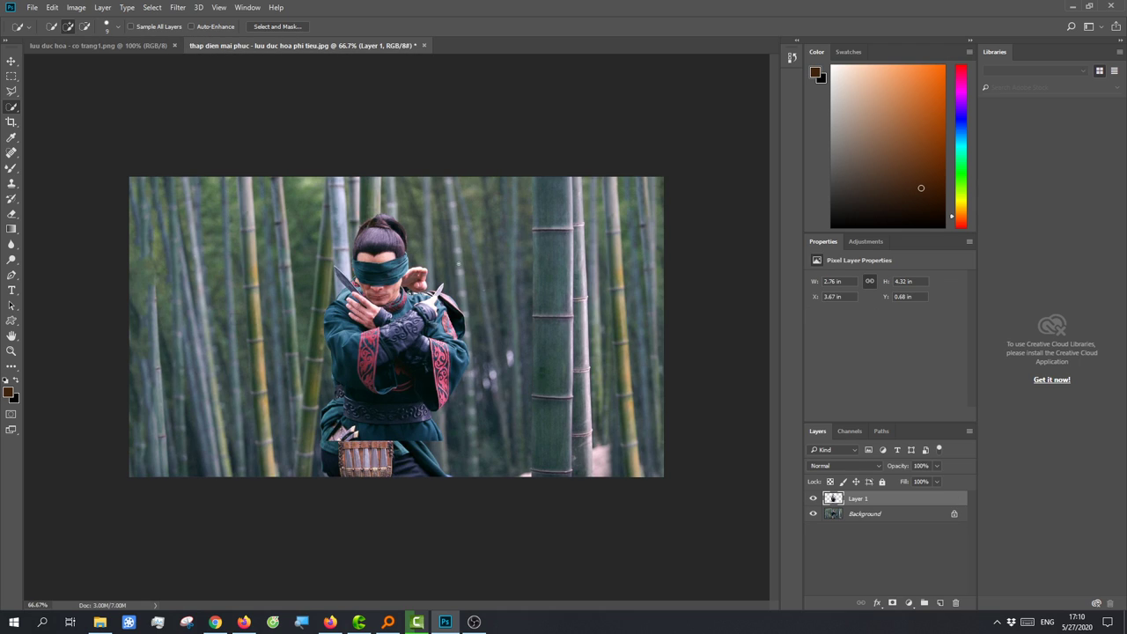
key("ctrl+t")
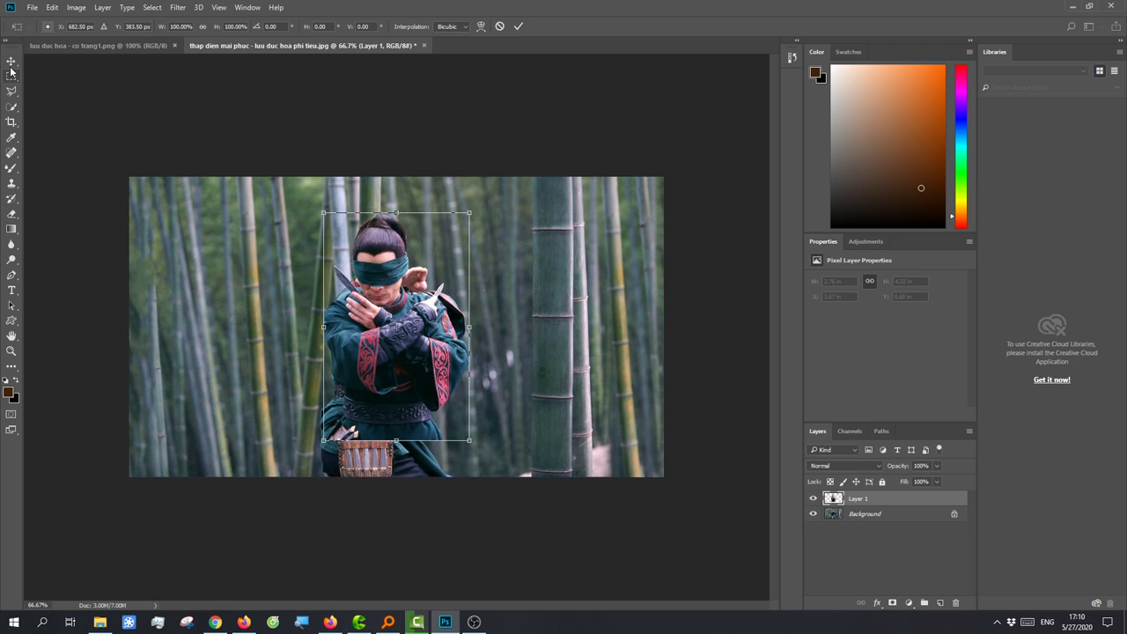
left_click(11, 60)
mouse_move(399, 378)
left_mouse_down()
mouse_move(361, 414)
mouse_move(496, 419)
left_mouse_up()
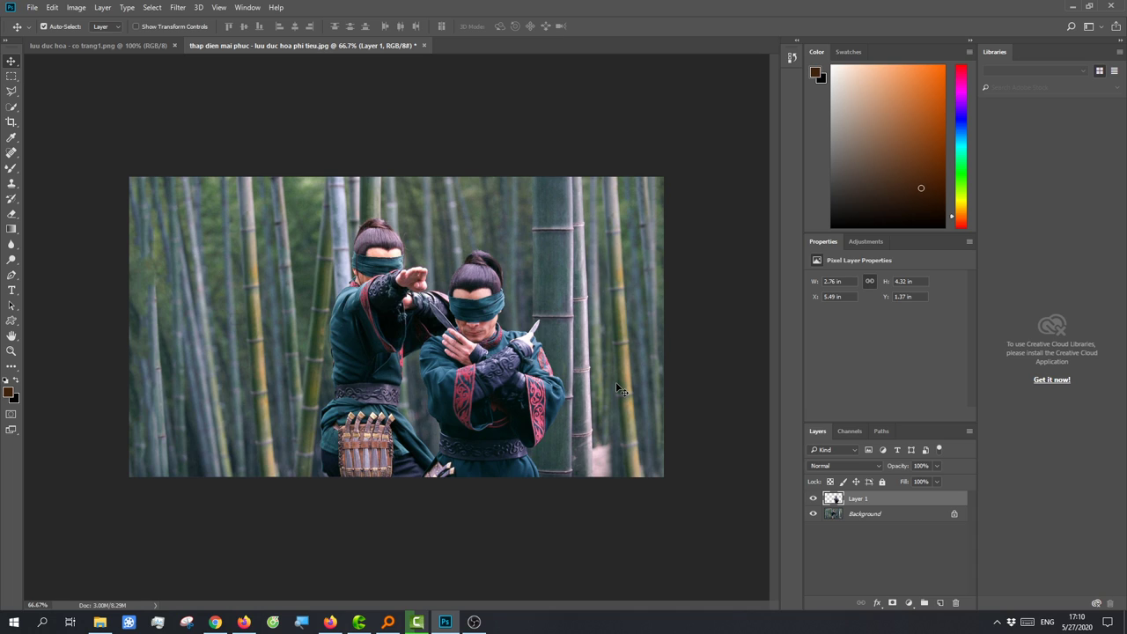
left_click_drag(481, 422, 556, 425)
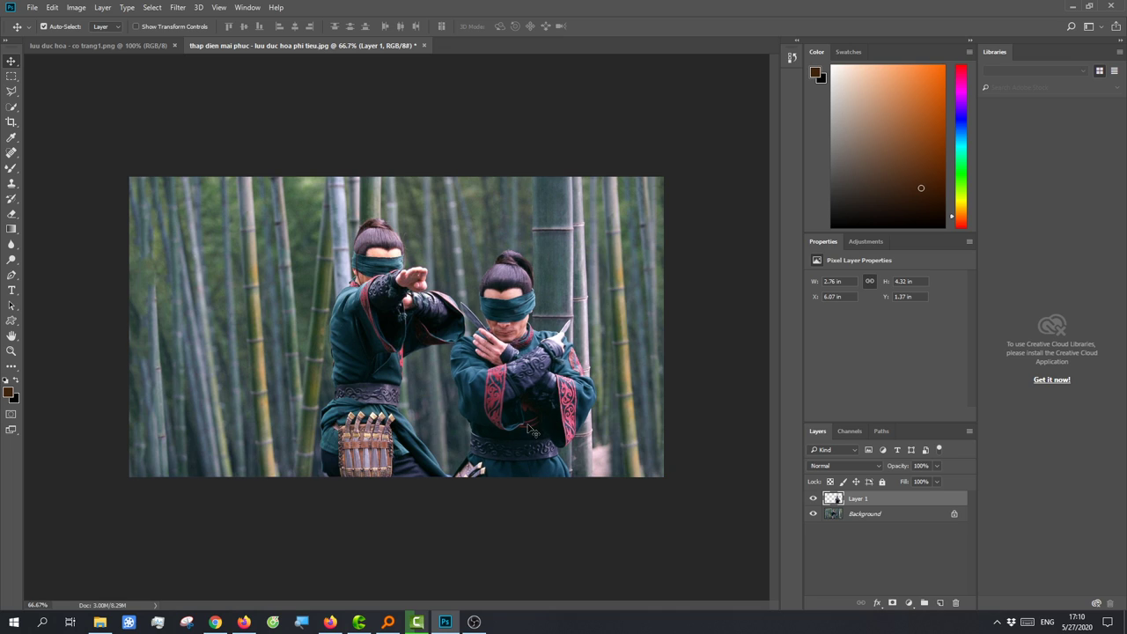
key("ctrl+t")
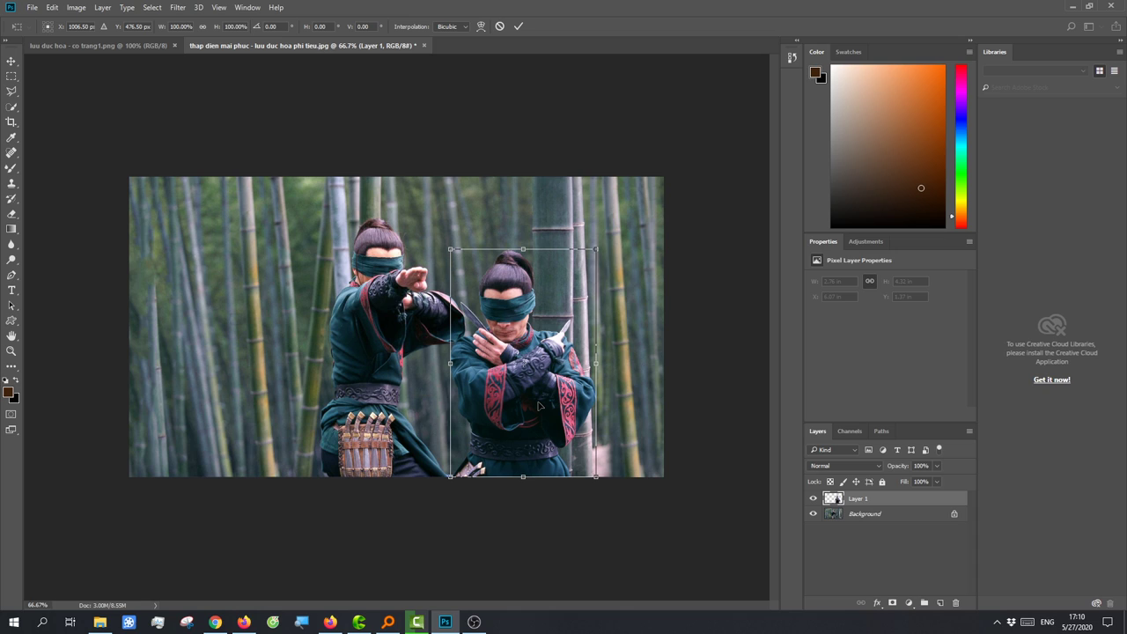
left_click_drag(540, 388, 564, 388)
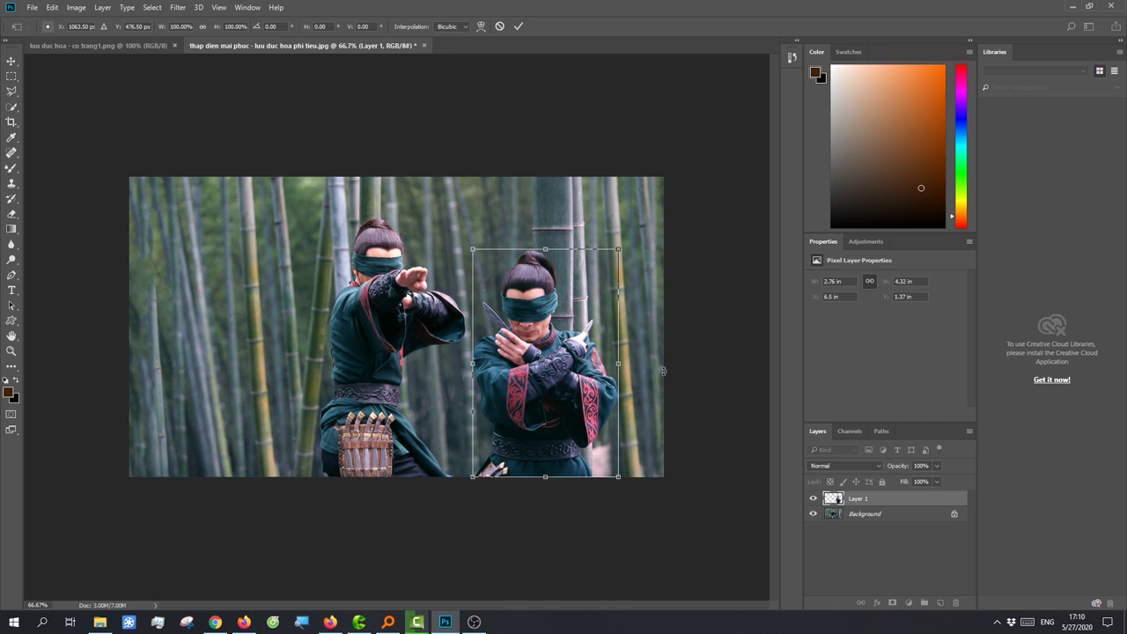
key("Return")
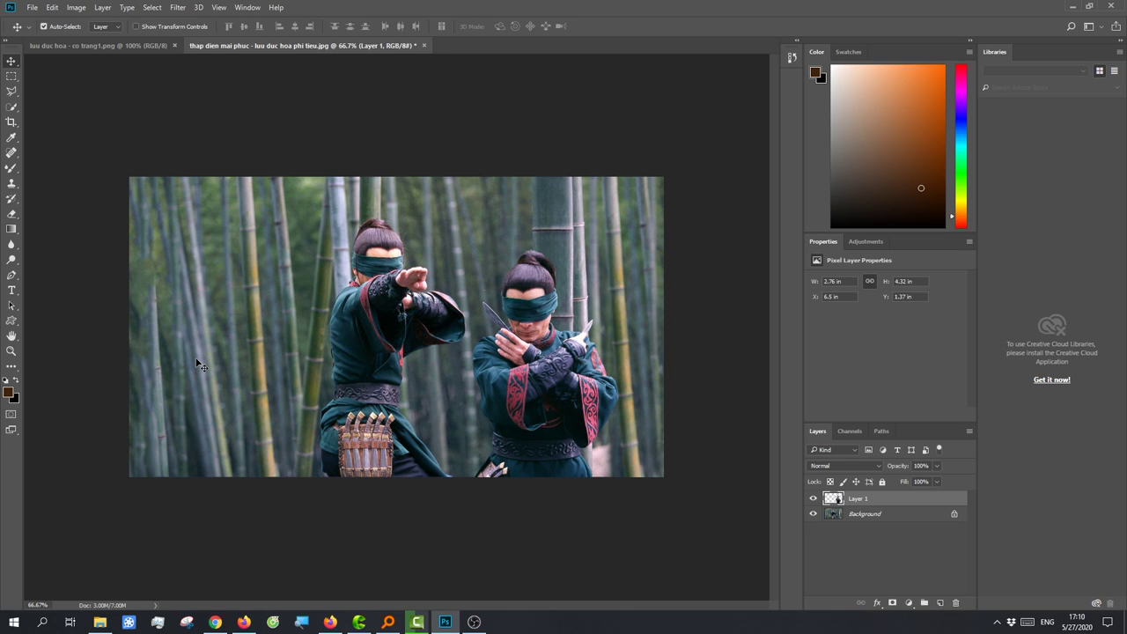
- Replace the source with 'tìm thêm 1 ảnh nữa cho đẹp', yielding 'find another shelf for beautiful photos'
left_click(214, 622)
triple_click(350, 193)
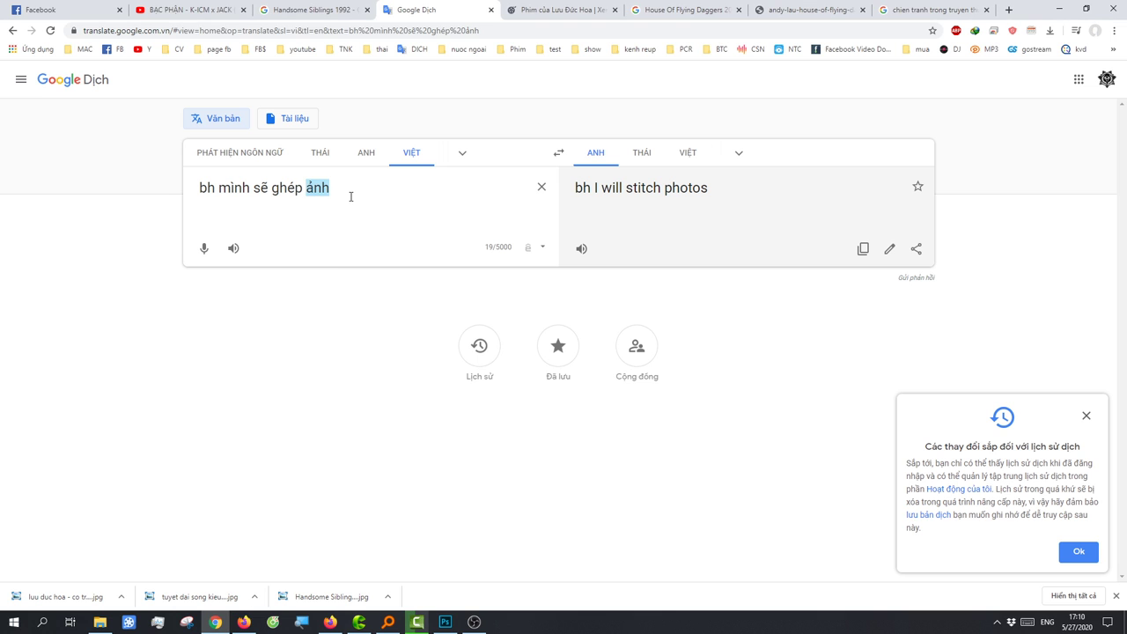
type("ti")
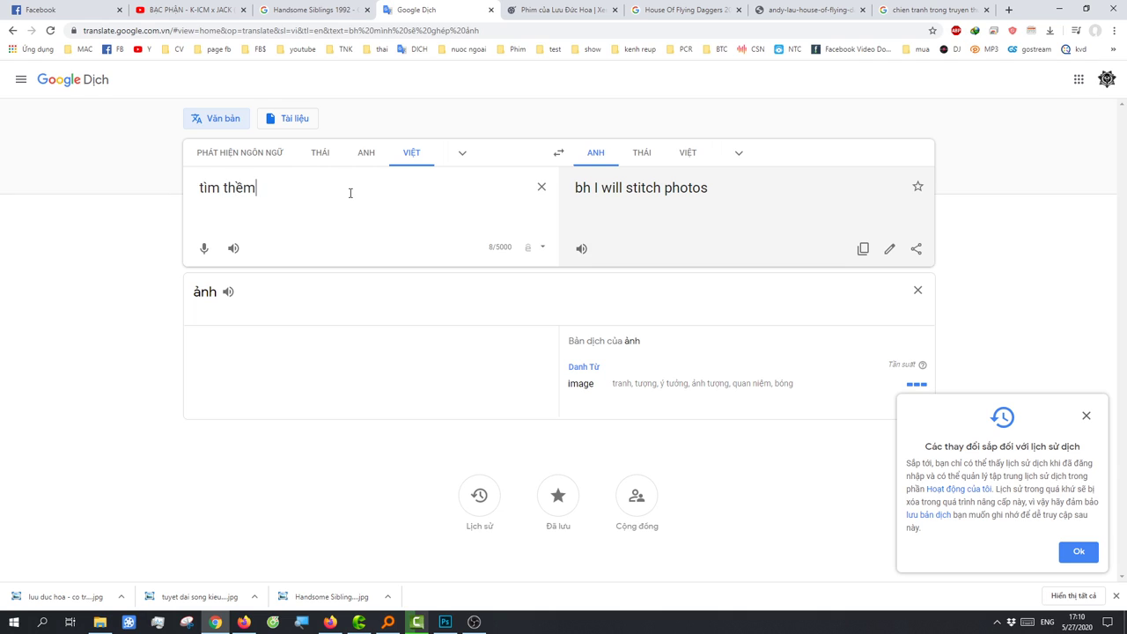
type("ảnh nưa")
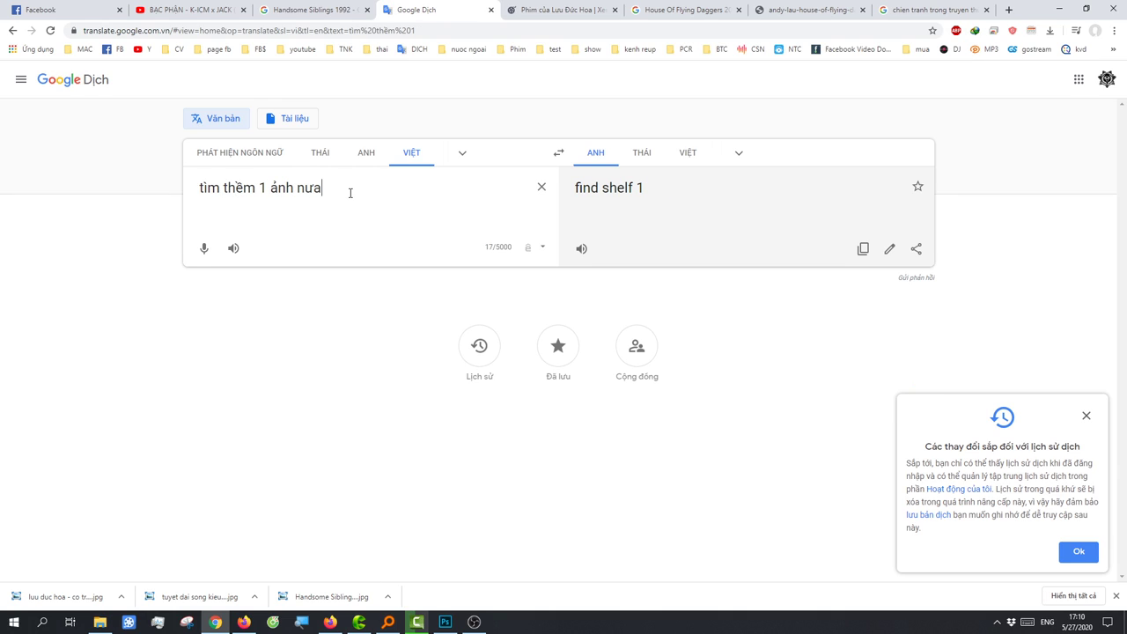
type("cho đẹp")
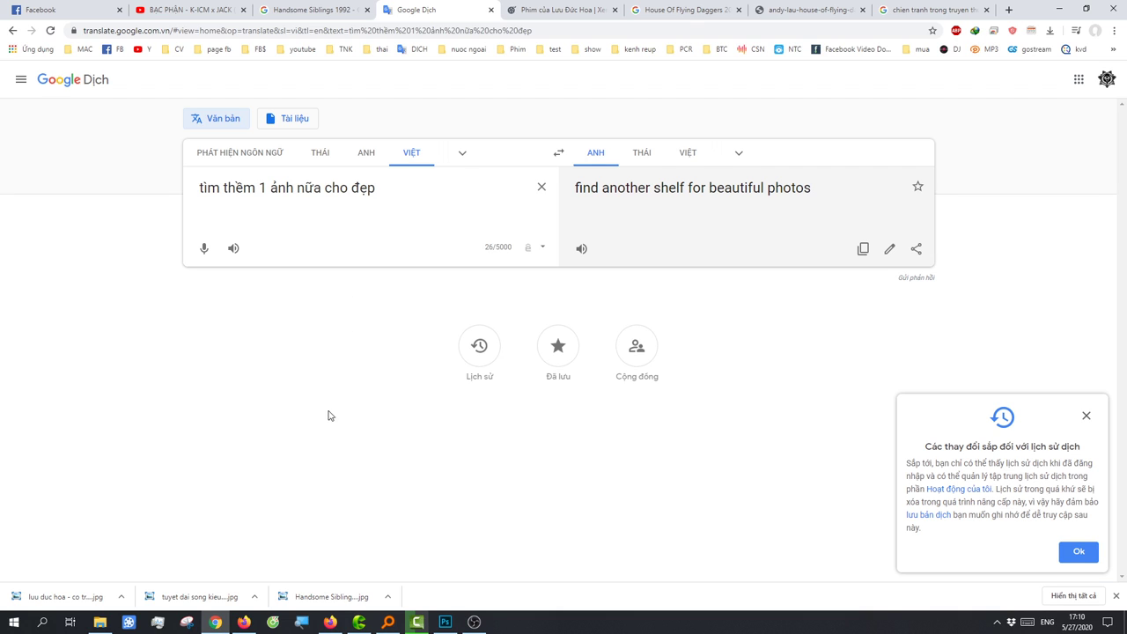
left_click(326, 10)
- From the House Of Flying Daggers results, preview the Andy Lau stock photo and its related blindfolded warrior image
left_click(781, 10)
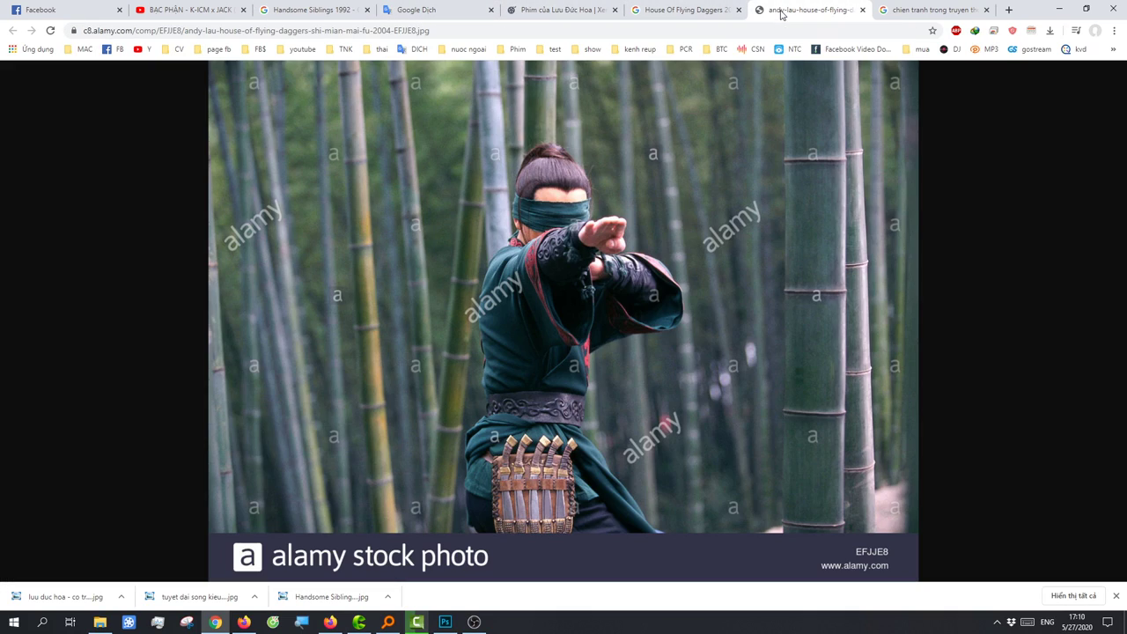
left_click(678, 9)
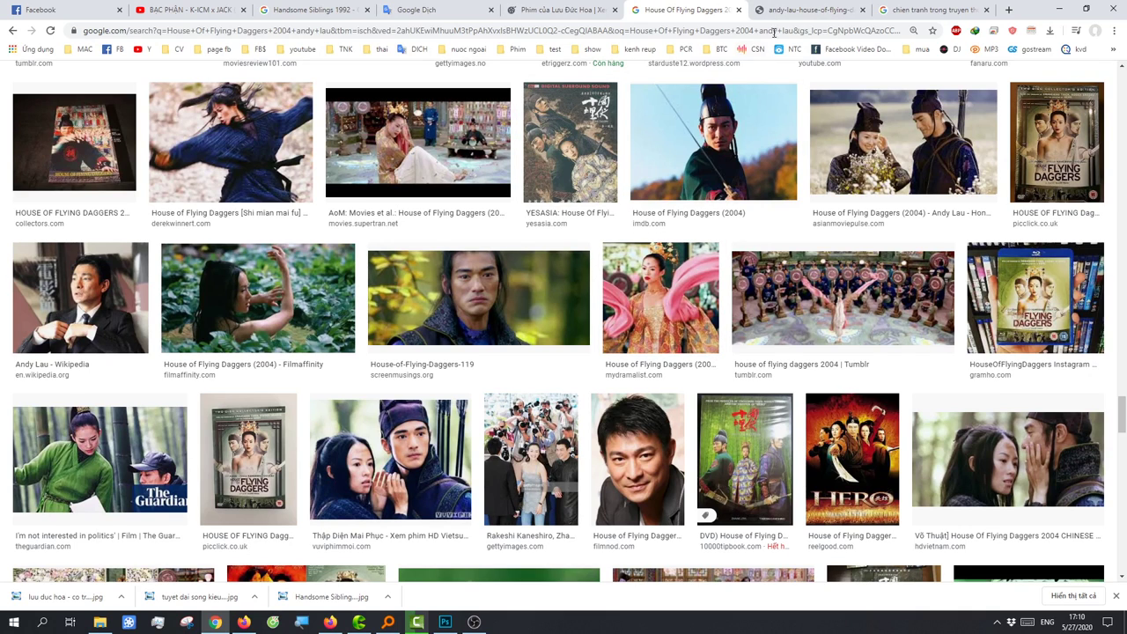
scroll(869, 258, "up", 5)
scroll(528, 220, "up", 10)
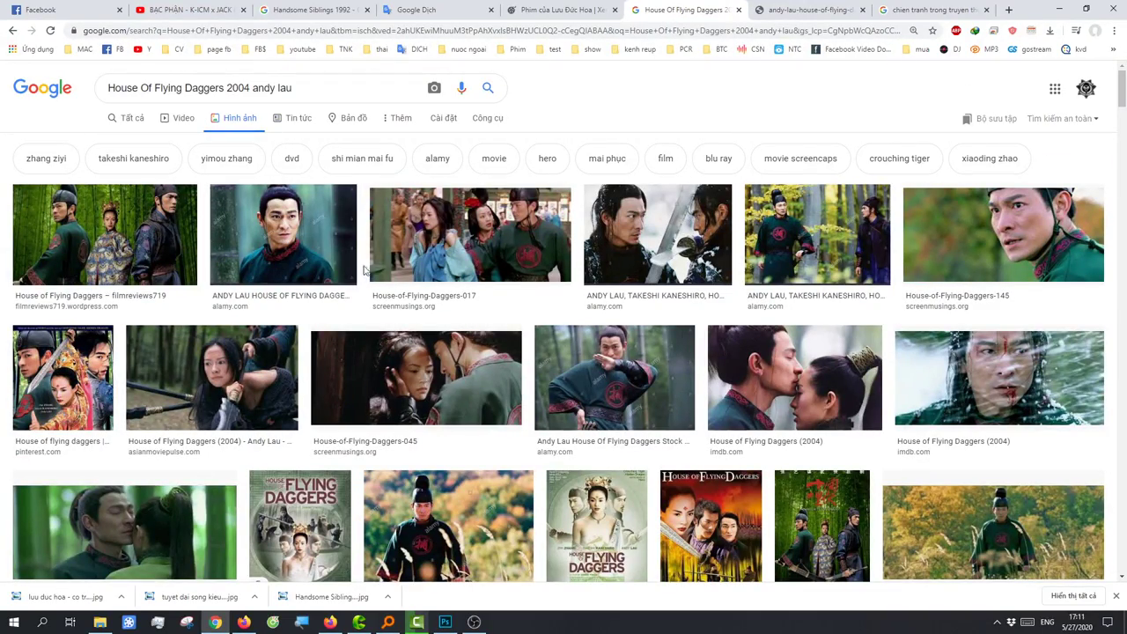
scroll(504, 340, "down", 2)
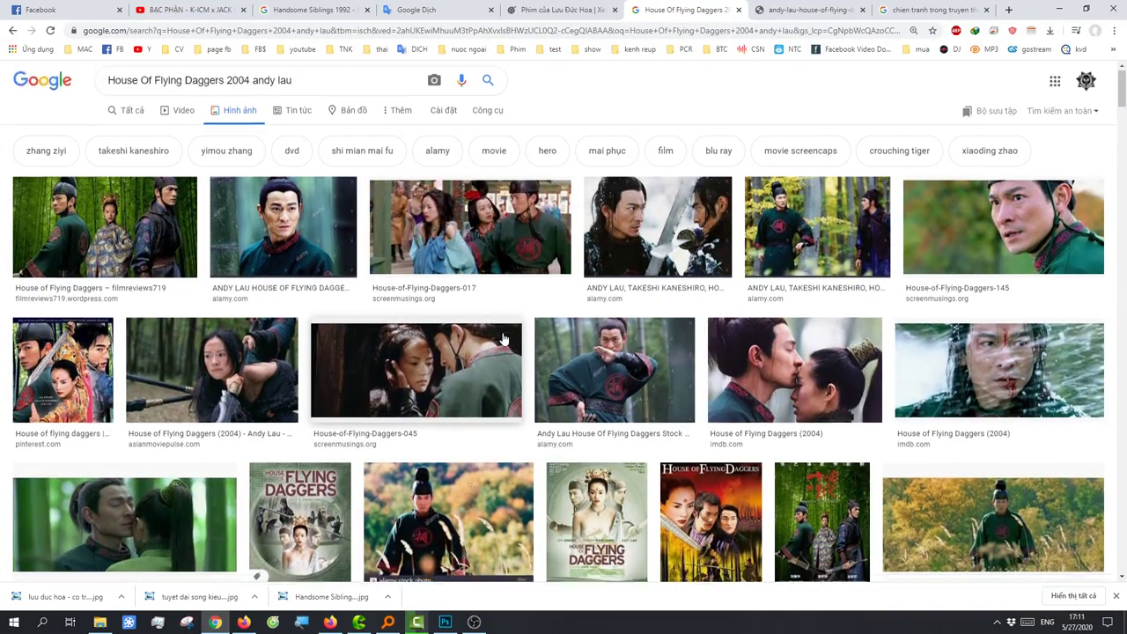
left_click(617, 220)
scroll(801, 265, "down", 3)
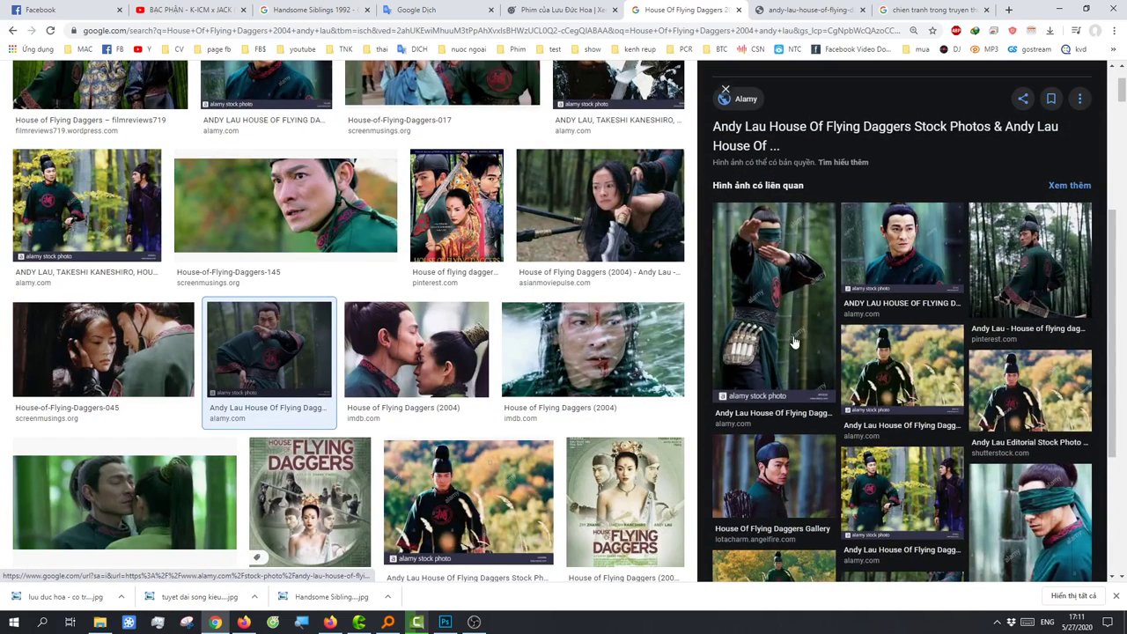
left_click(787, 289)
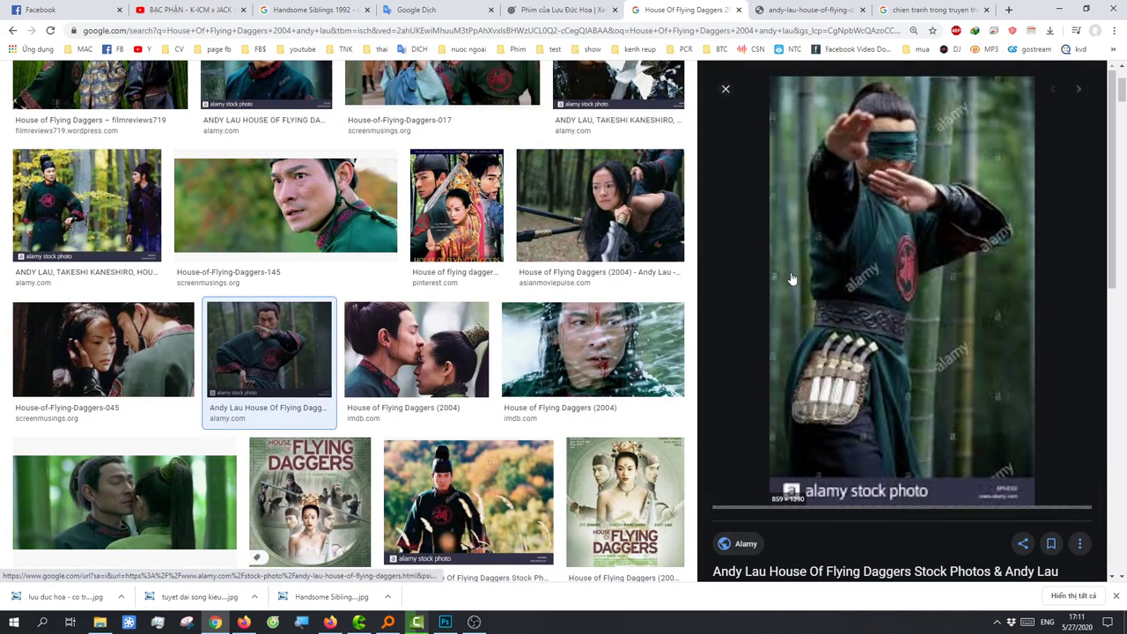
- Open the blindfolded warrior image full-size in its own new tab
right_click(839, 394)
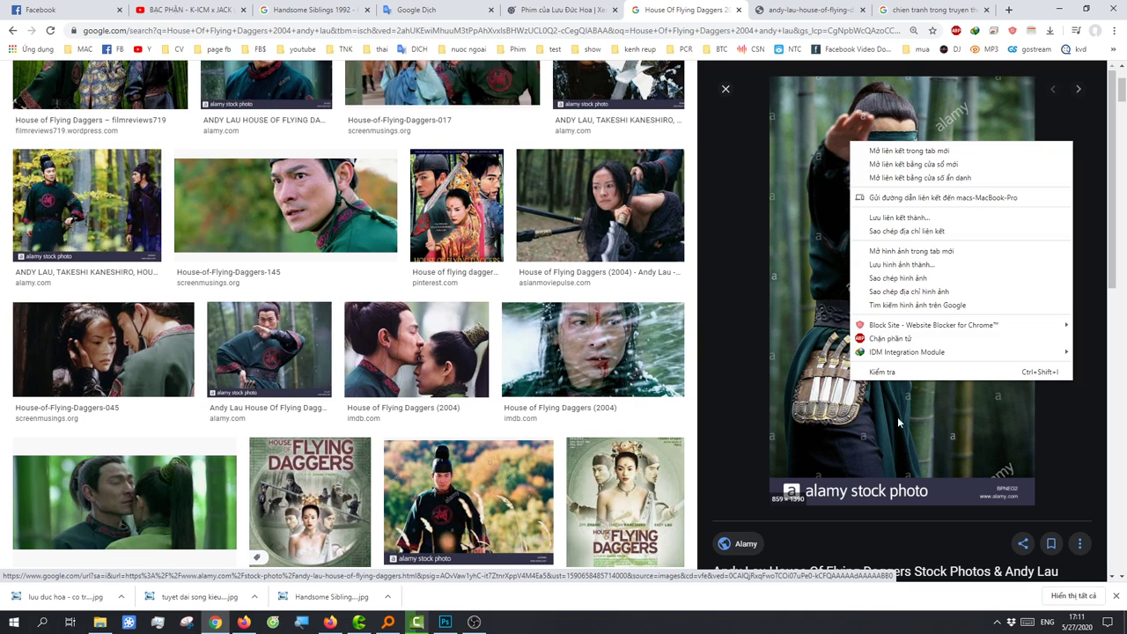
left_click(902, 258)
scroll(905, 332, "down", 2)
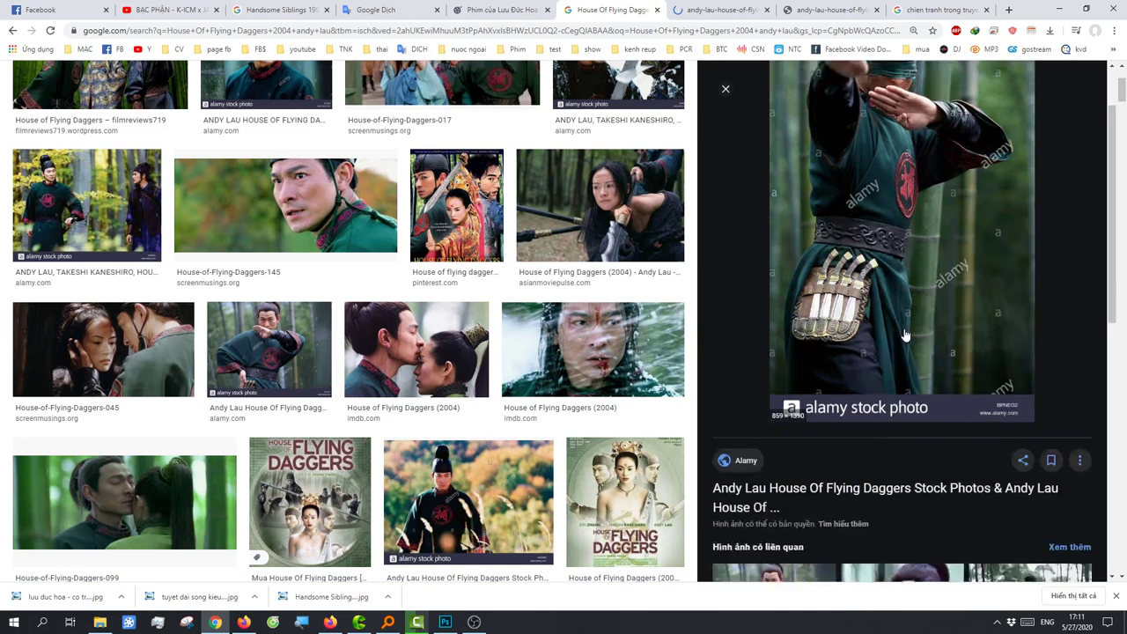
scroll(906, 334, "down", 3)
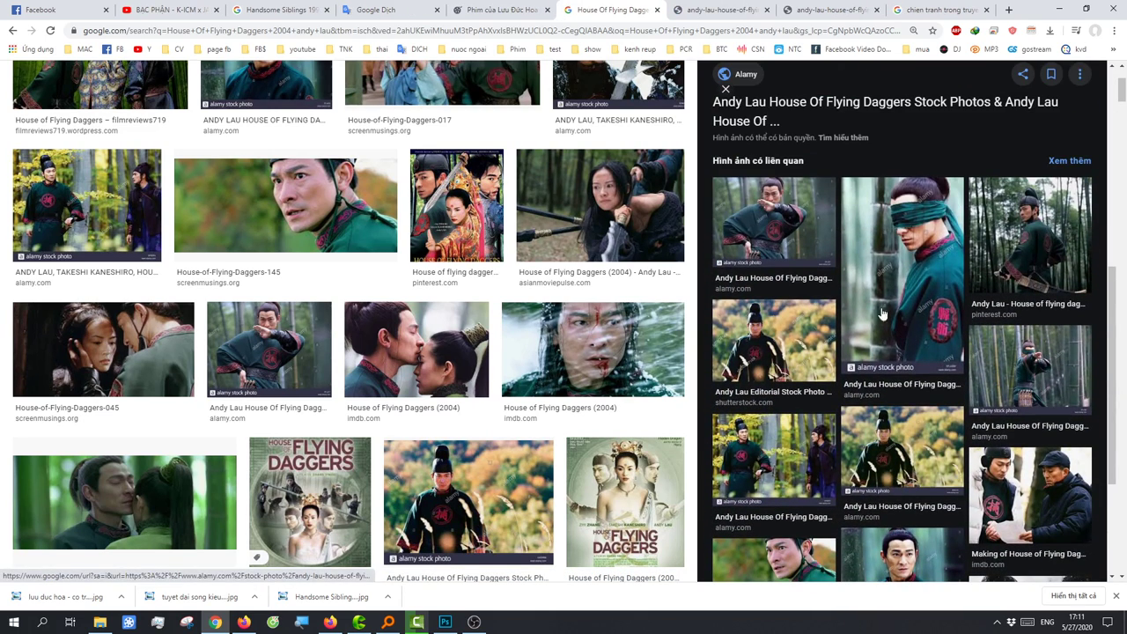
left_click(735, 7)
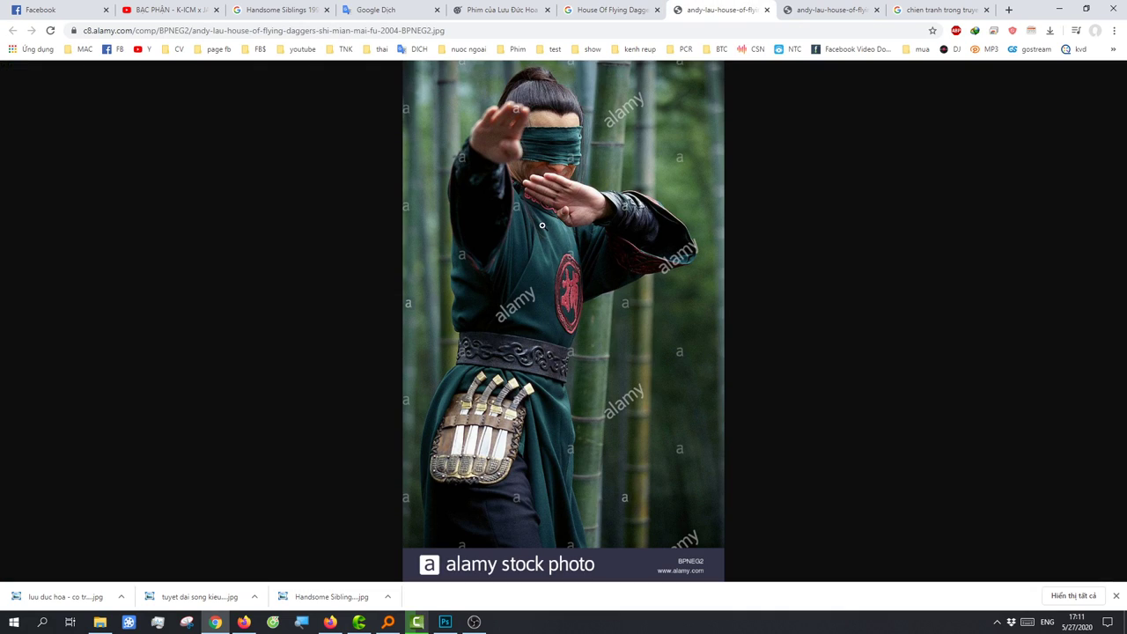
- Snip the whole blindfolded warrior photo with Snipping Tool
left_click(187, 622)
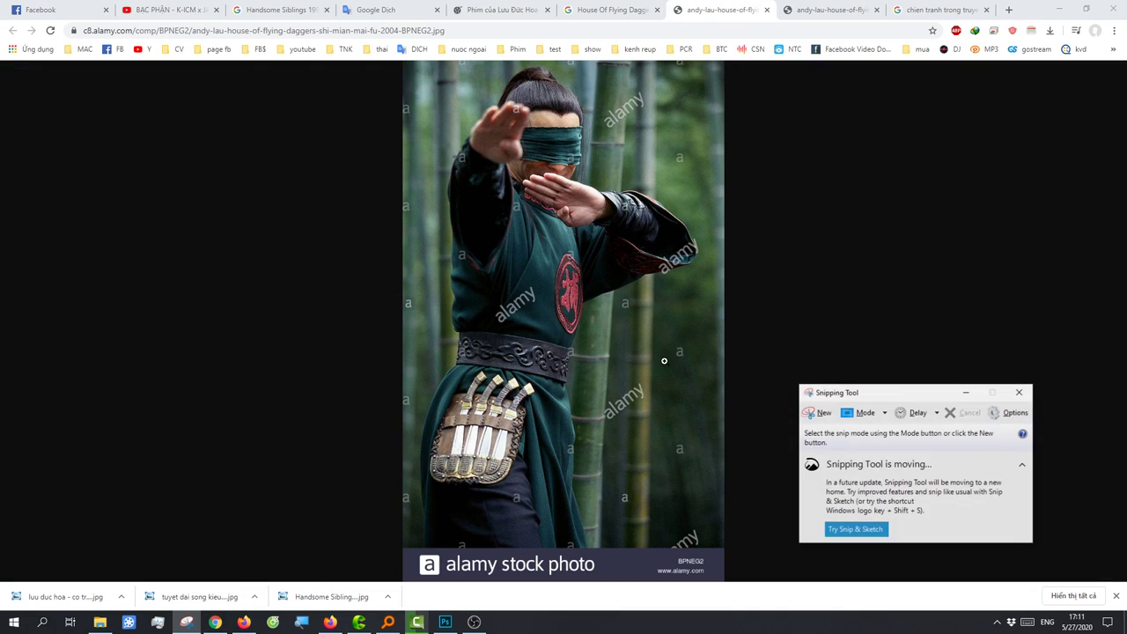
left_click(821, 413)
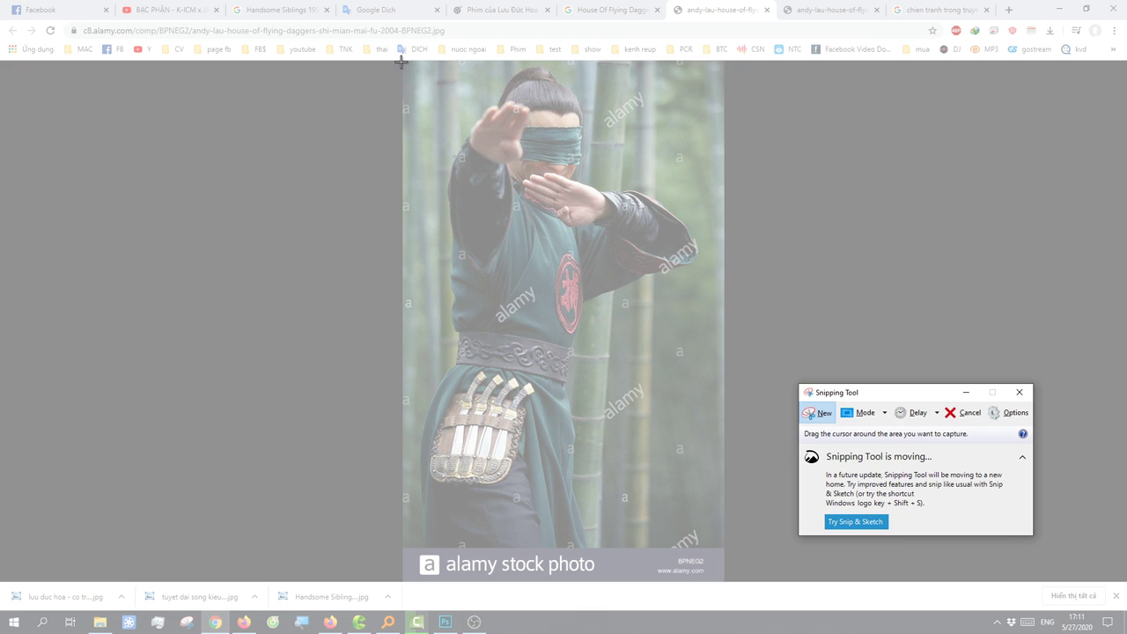
left_click_drag(401, 61, 725, 542)
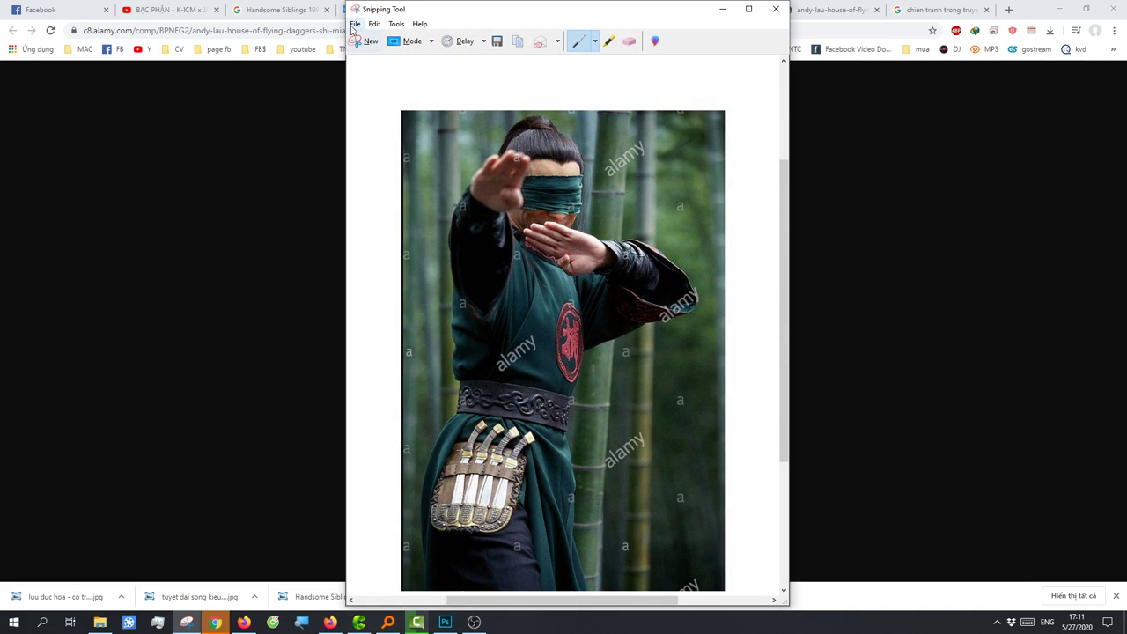
- Save the snip as 'luu duc hoa - co trang21.png' in the co trang folder
left_click(355, 24)
left_click(374, 56)
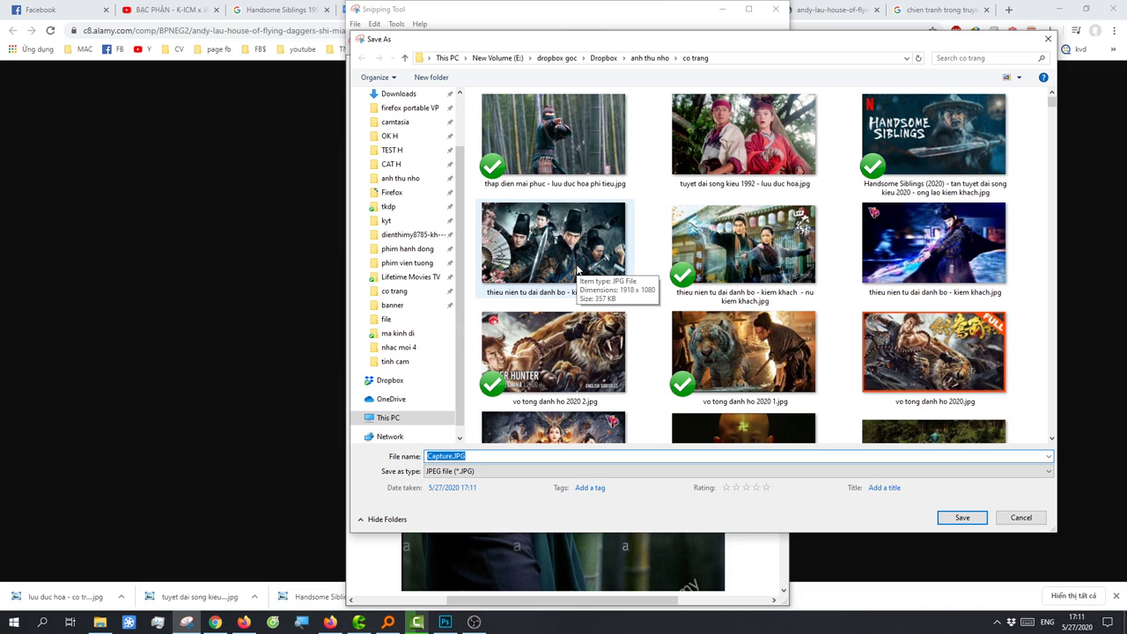
type("luu duc")
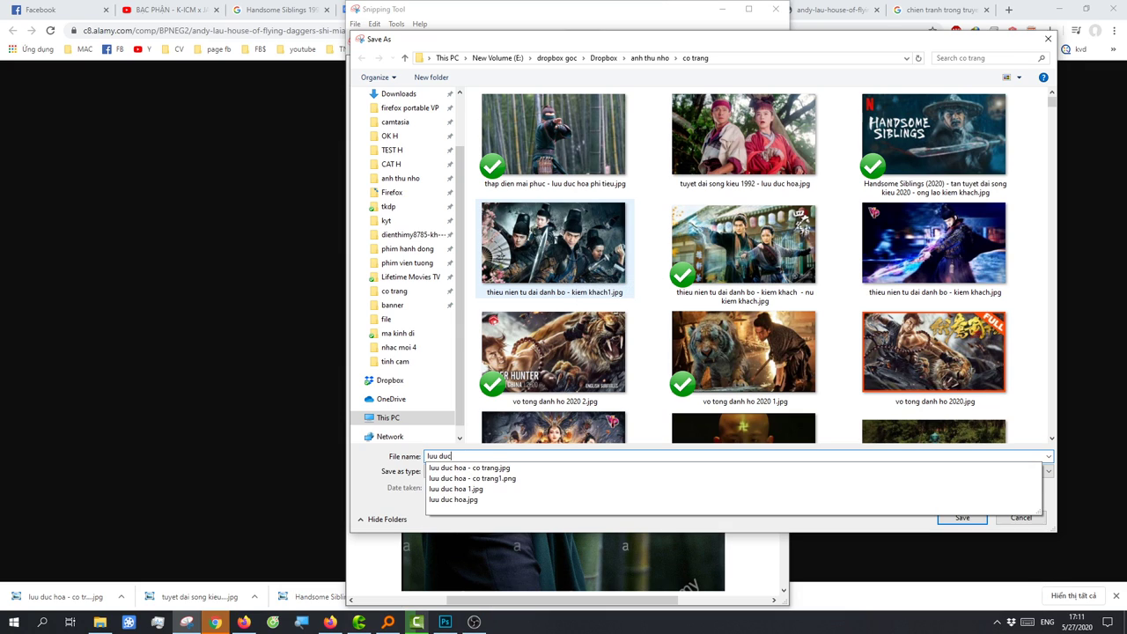
type(" hoa")
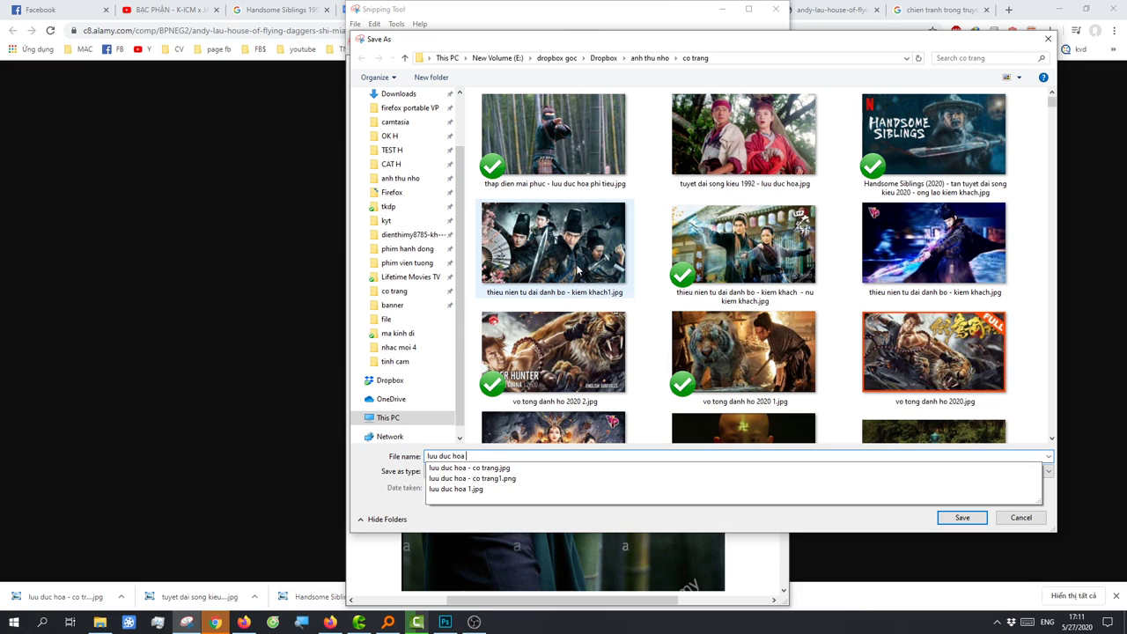
key("Down")
key("Down")
key("Return")
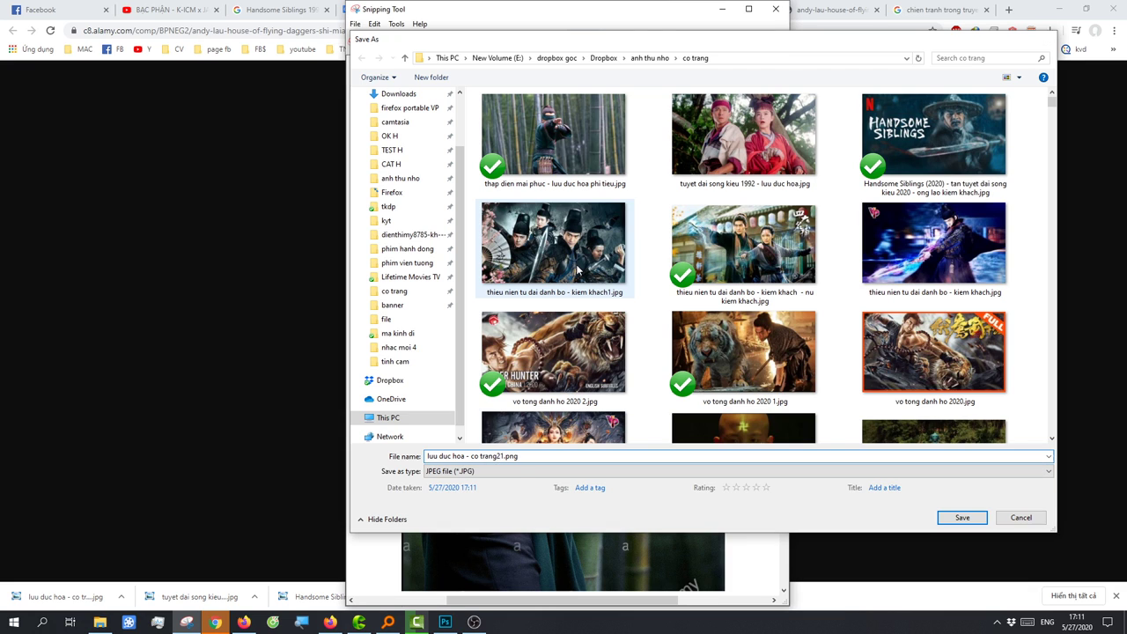
key("Return")
left_click(775, 8)
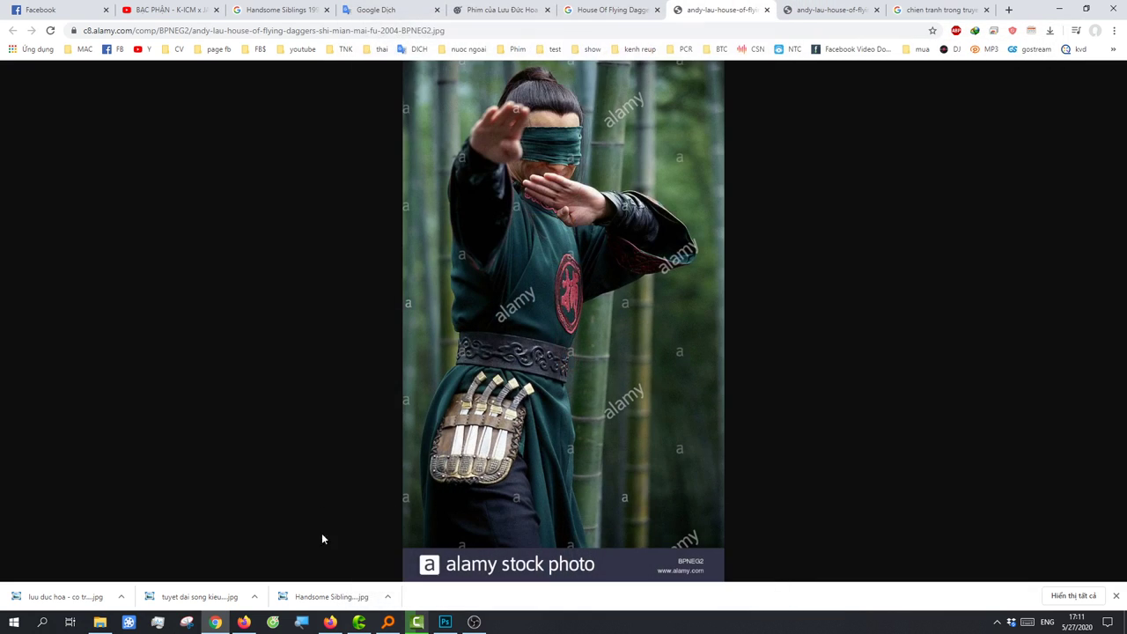
- Try opening the snipped warrior .png in Photoshop, which fails with 'Not a PNG file'
left_click(445, 621)
left_click(32, 8)
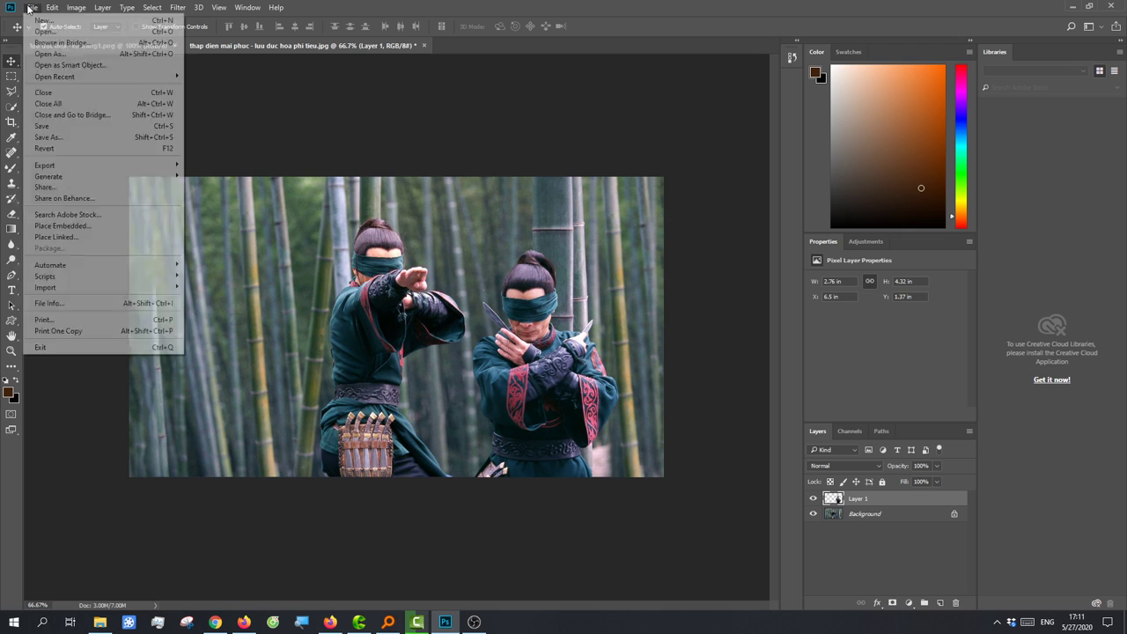
left_click(46, 33)
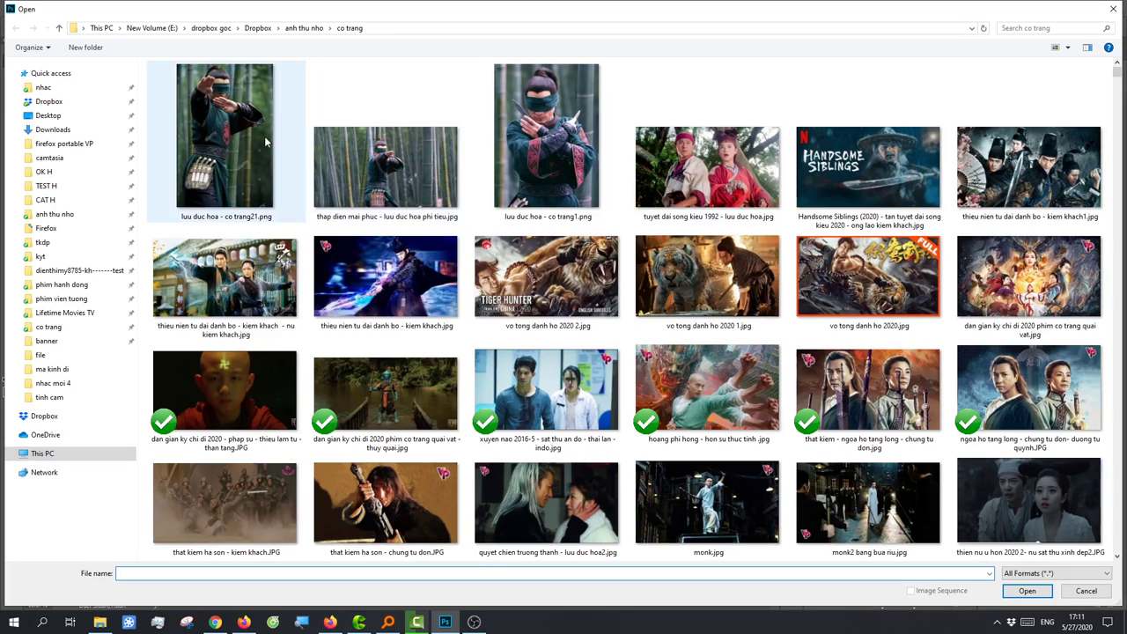
double_click(264, 136)
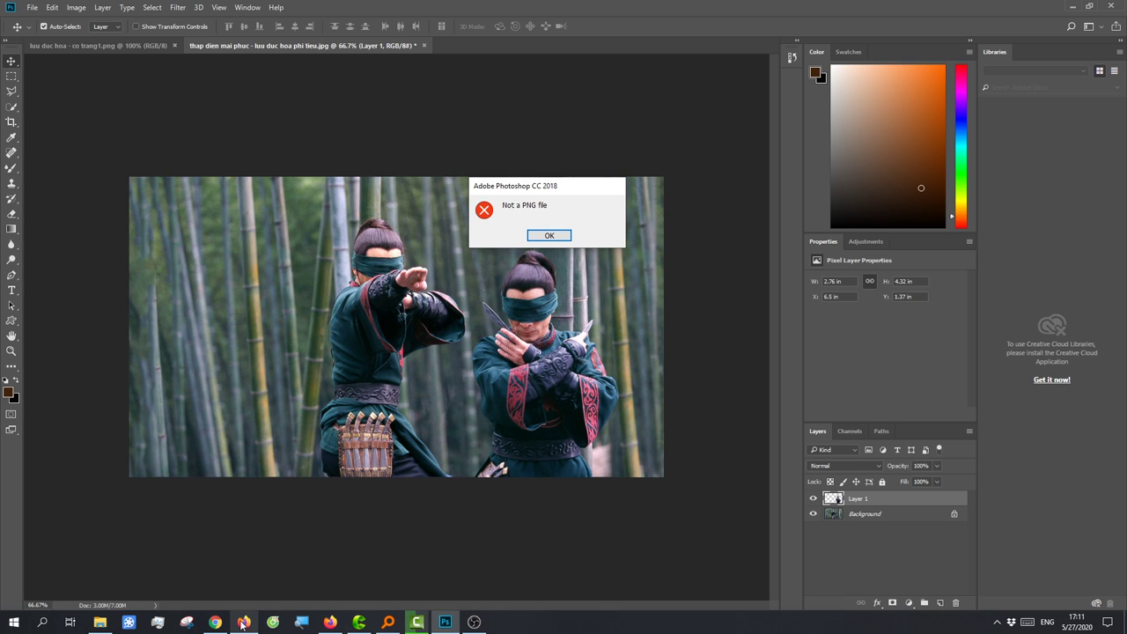
key("alt+Tab")
- Enter the Vietnamese note into Google Translate, getting 'We simply modified the file format'
left_click(420, 11)
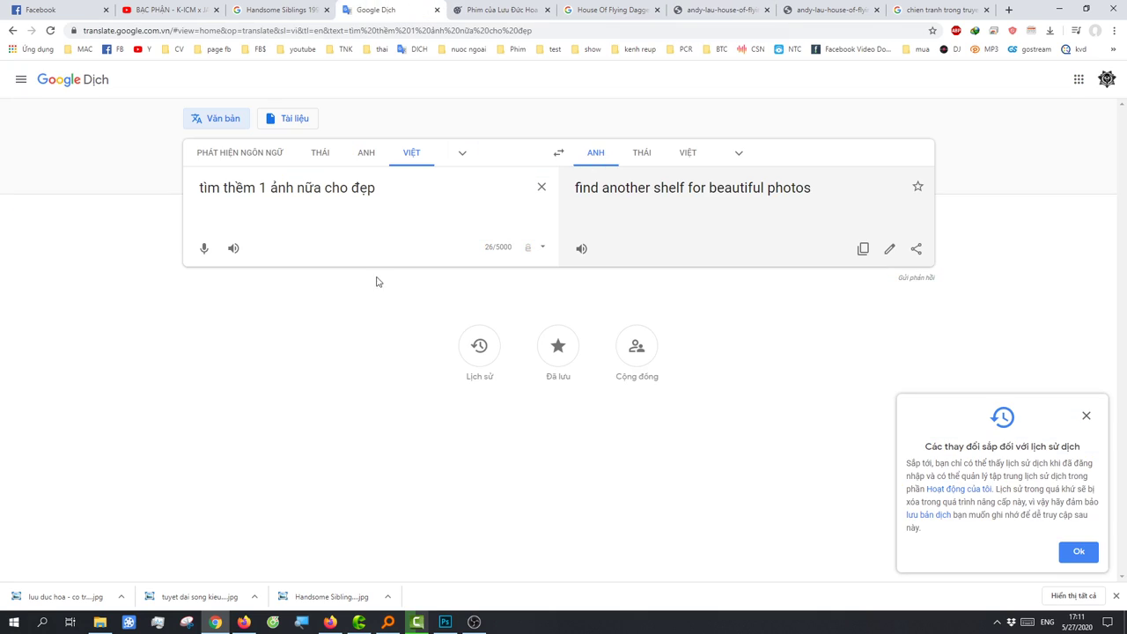
left_click_drag(379, 197, 149, 199)
type("ba")
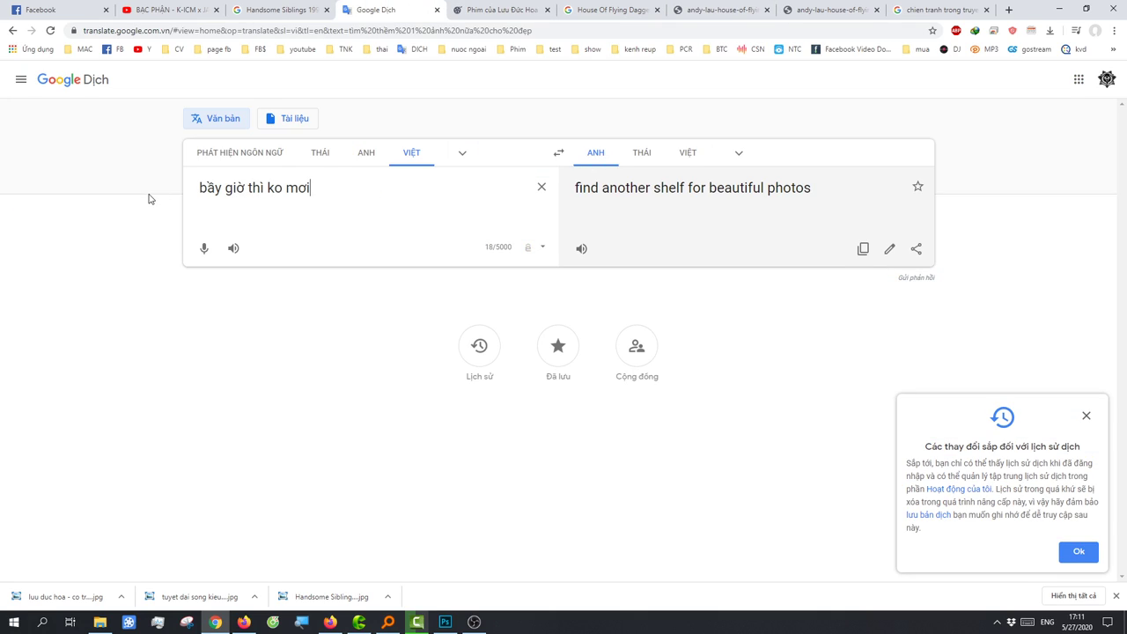
key("BackSpace")
key("BackSpace")
type("ở được")
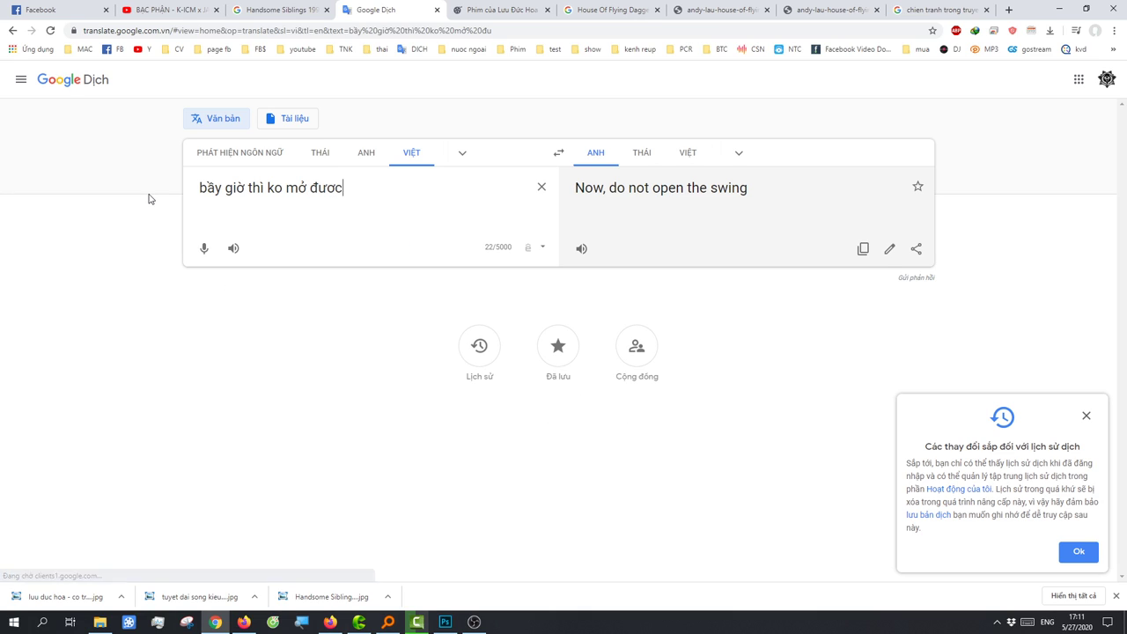
type("j fi")
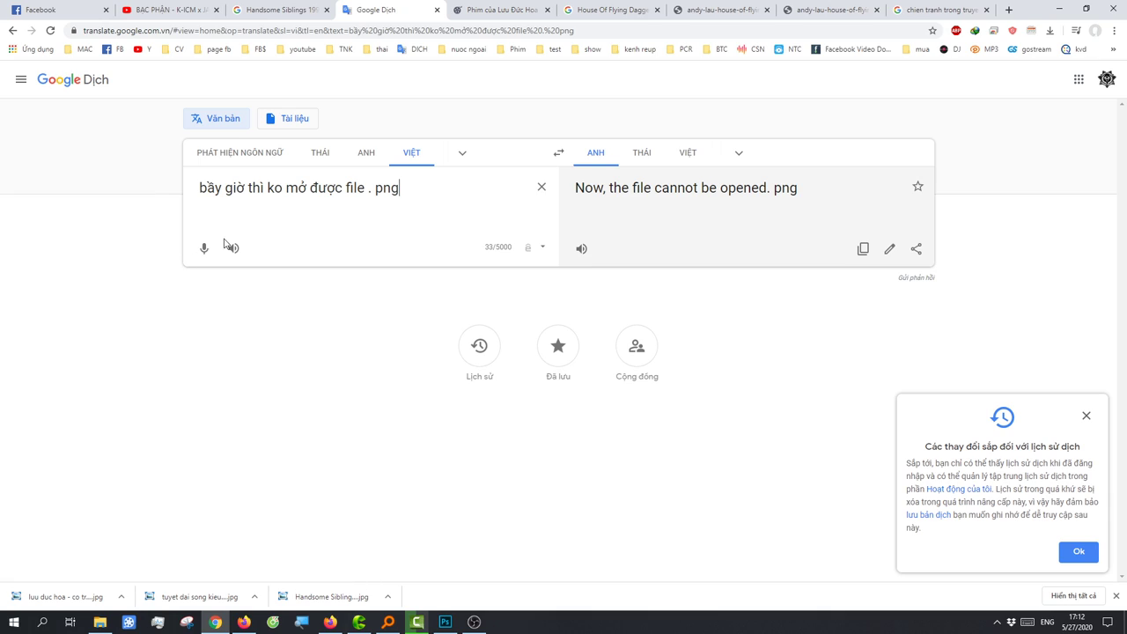
left_click_drag(418, 198, 197, 183)
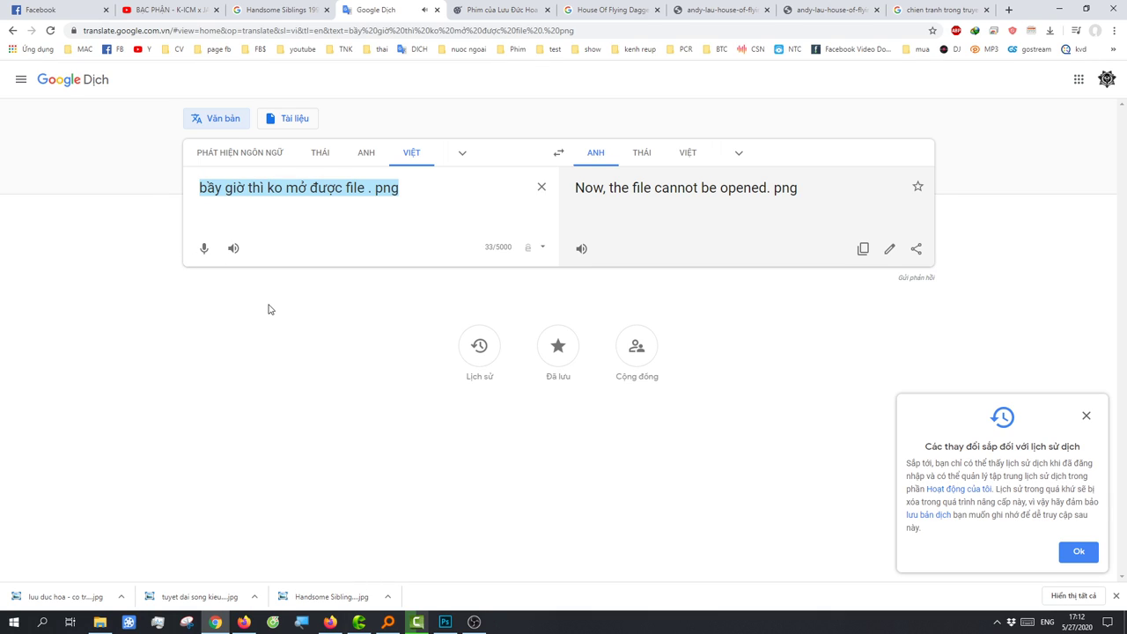
type("d")
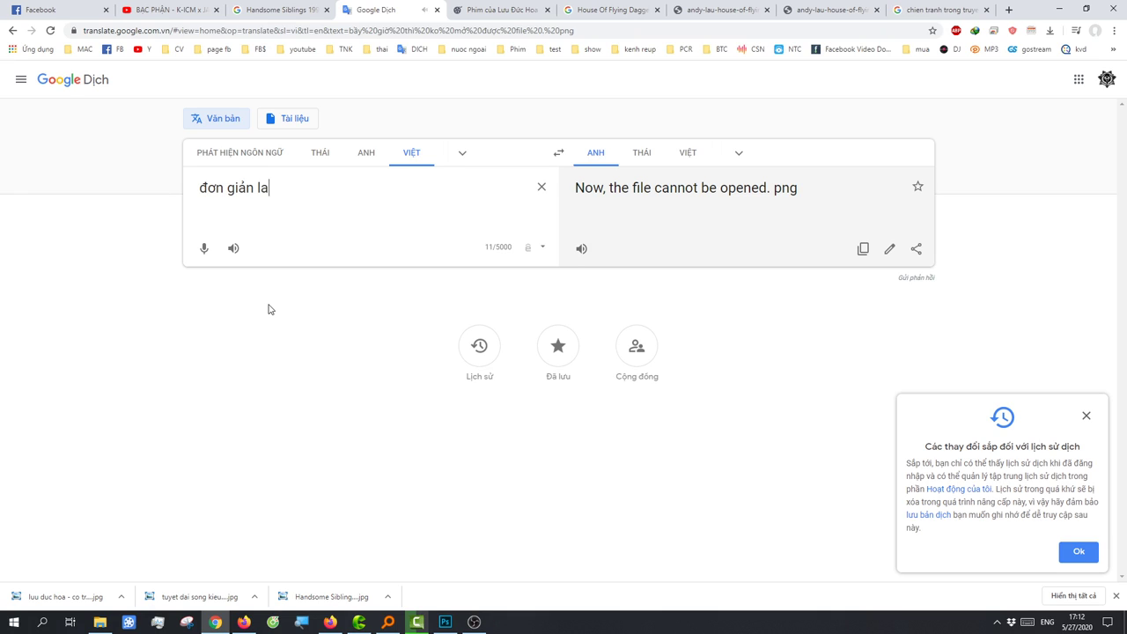
type("a ")
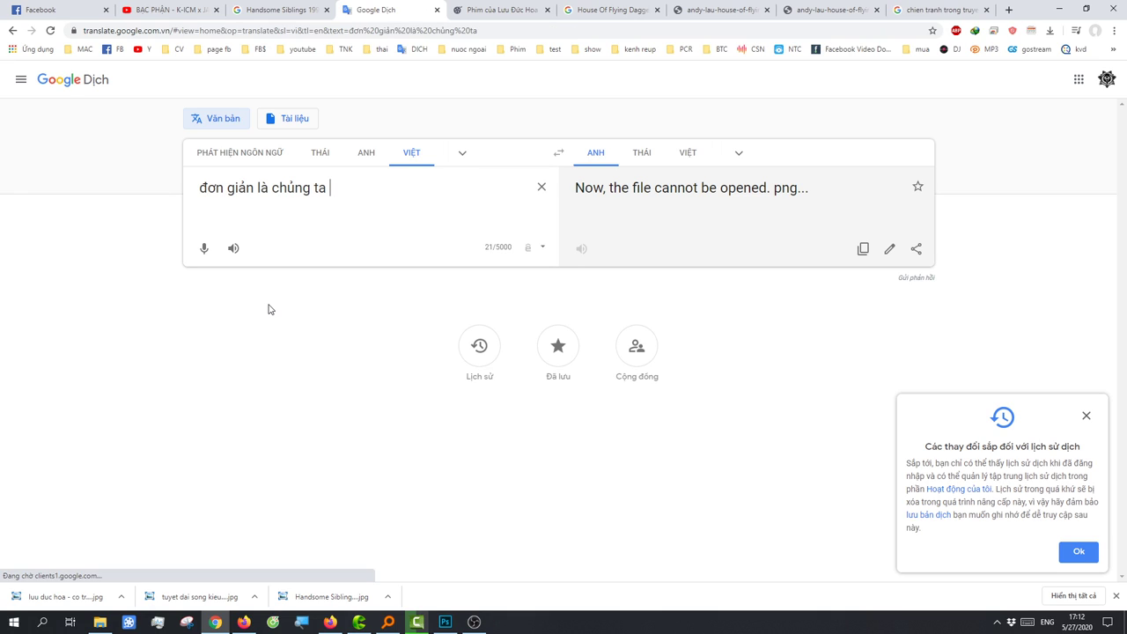
type("sưa")
key("BackSpace")
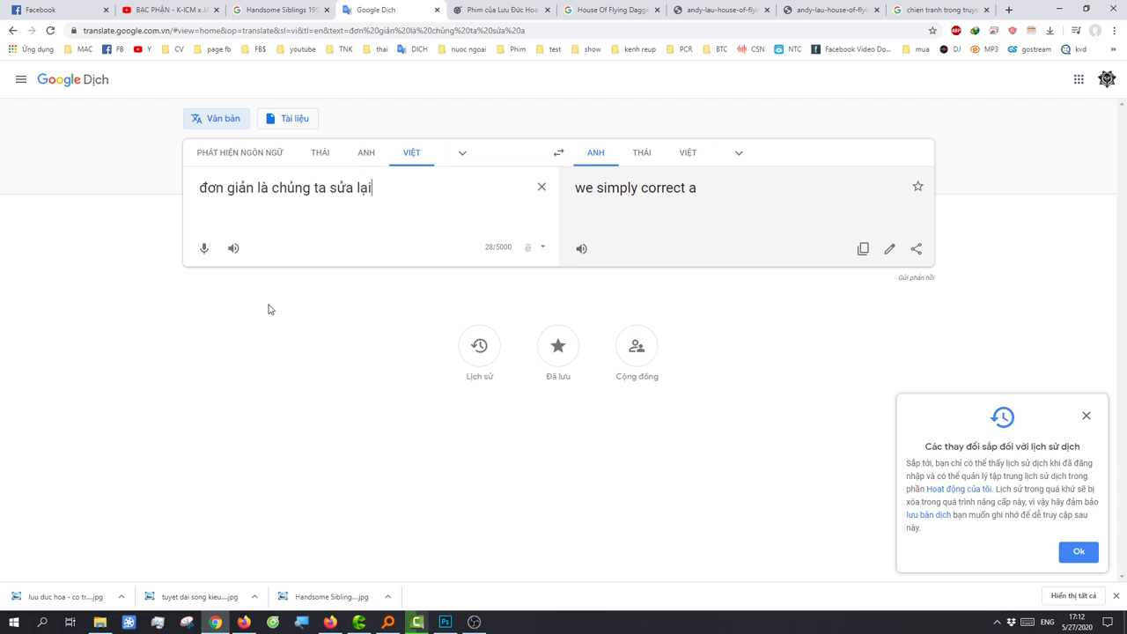
type("g")
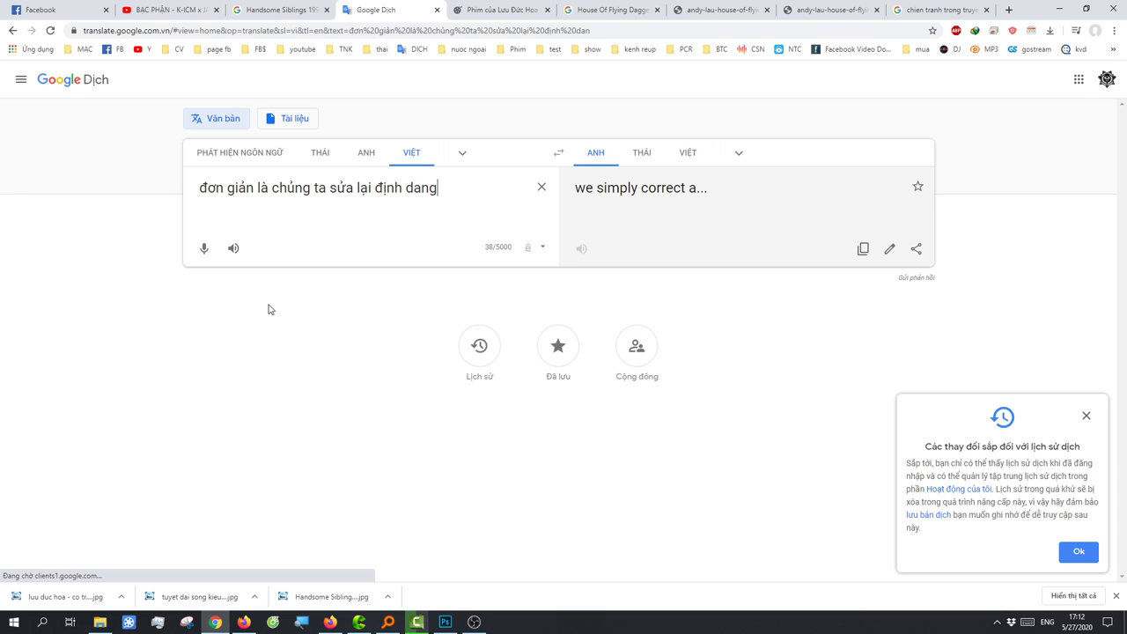
type("j file")
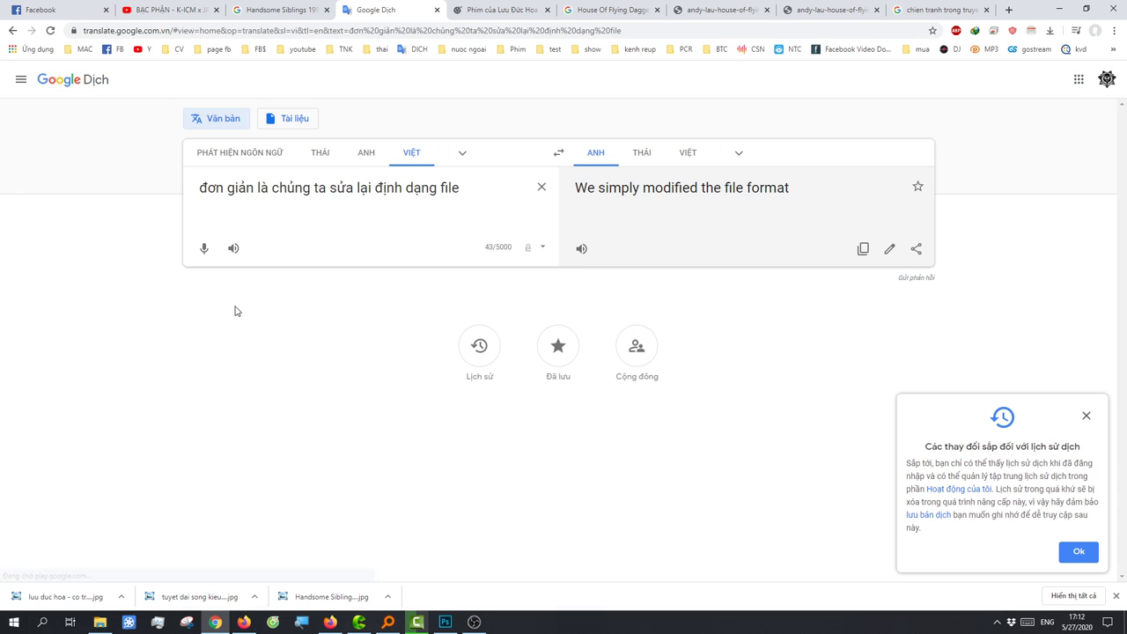
left_click(443, 623)
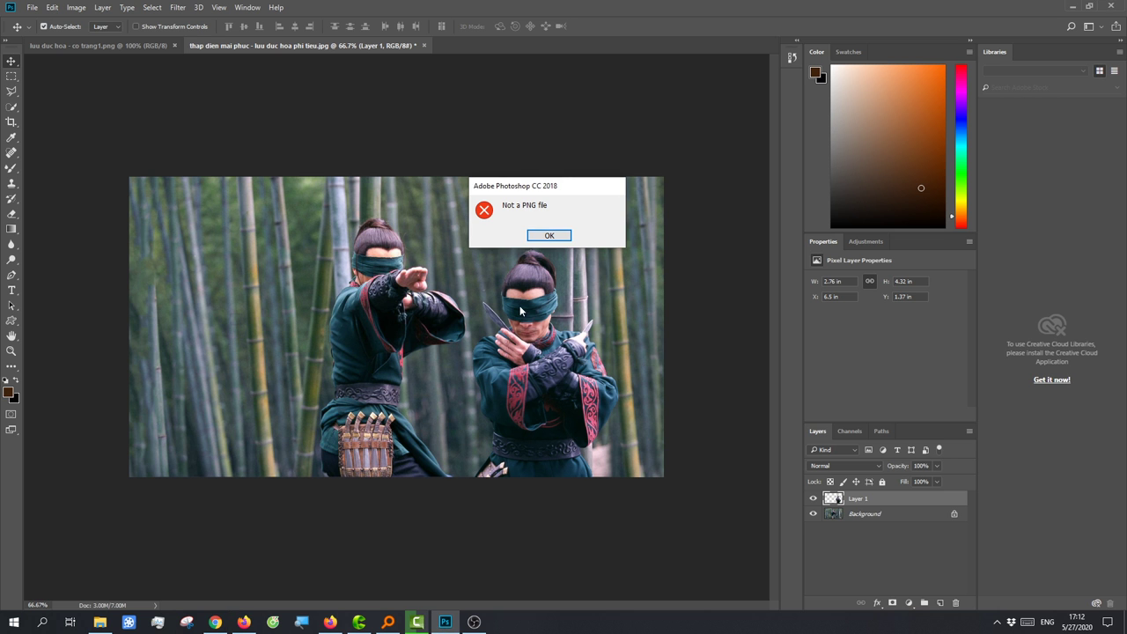
- Dismiss the 'Not a PNG file' error and select the warrior file in the Open dialog
left_click(542, 236)
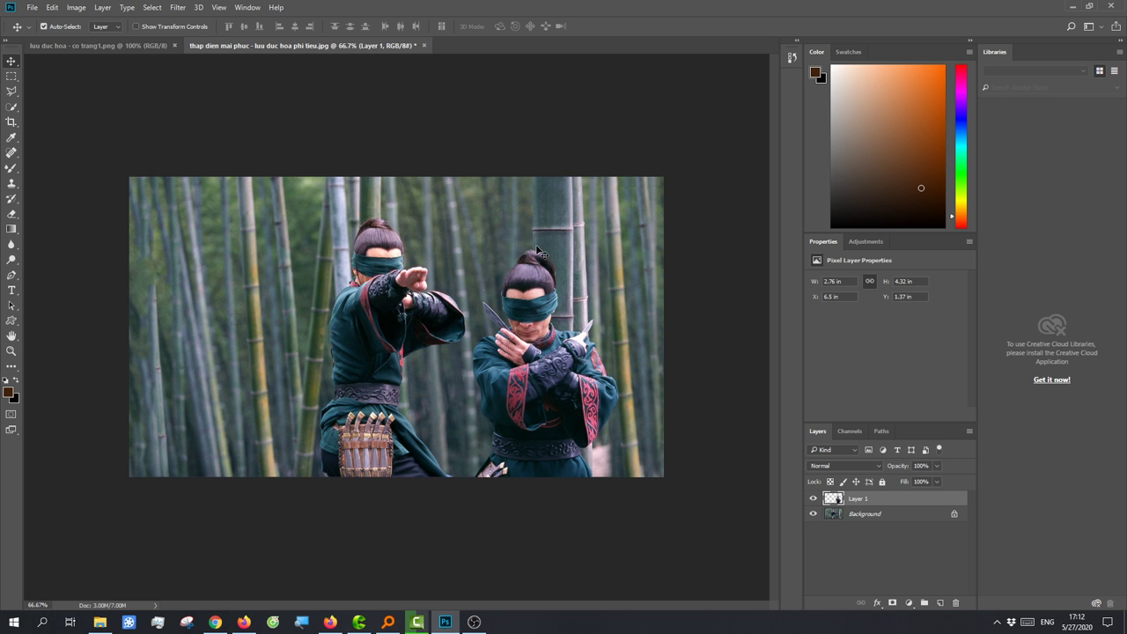
left_click(32, 7)
left_click(40, 28)
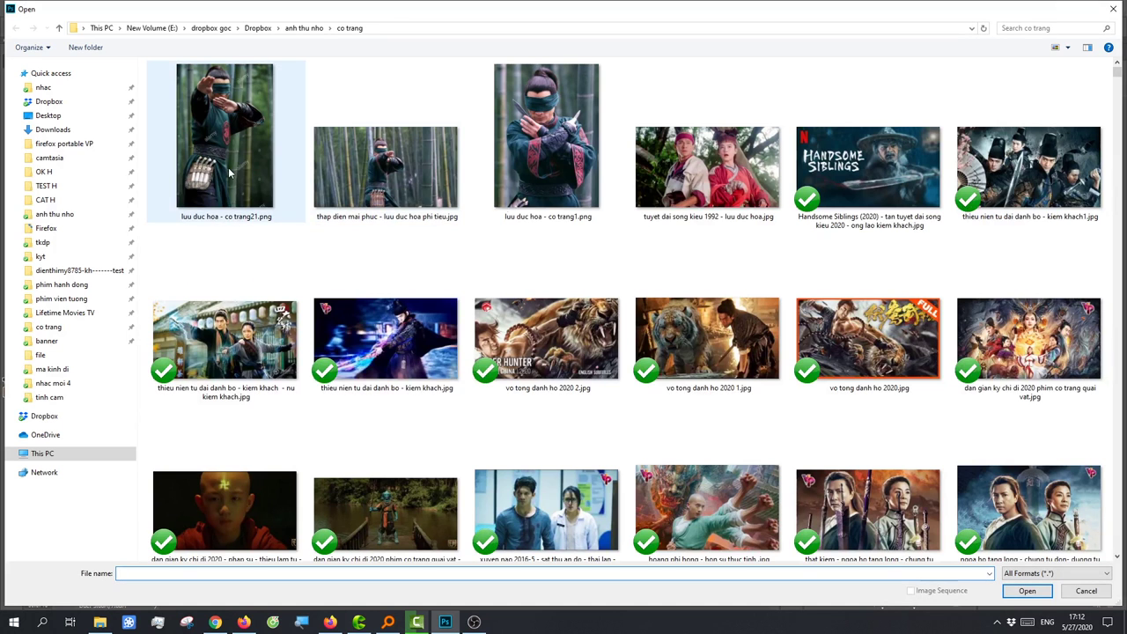
left_click(229, 174)
right_click(212, 102)
- Rename the file to 'luu duc hoa - co trang21.jpg' and open it
left_click(265, 586)
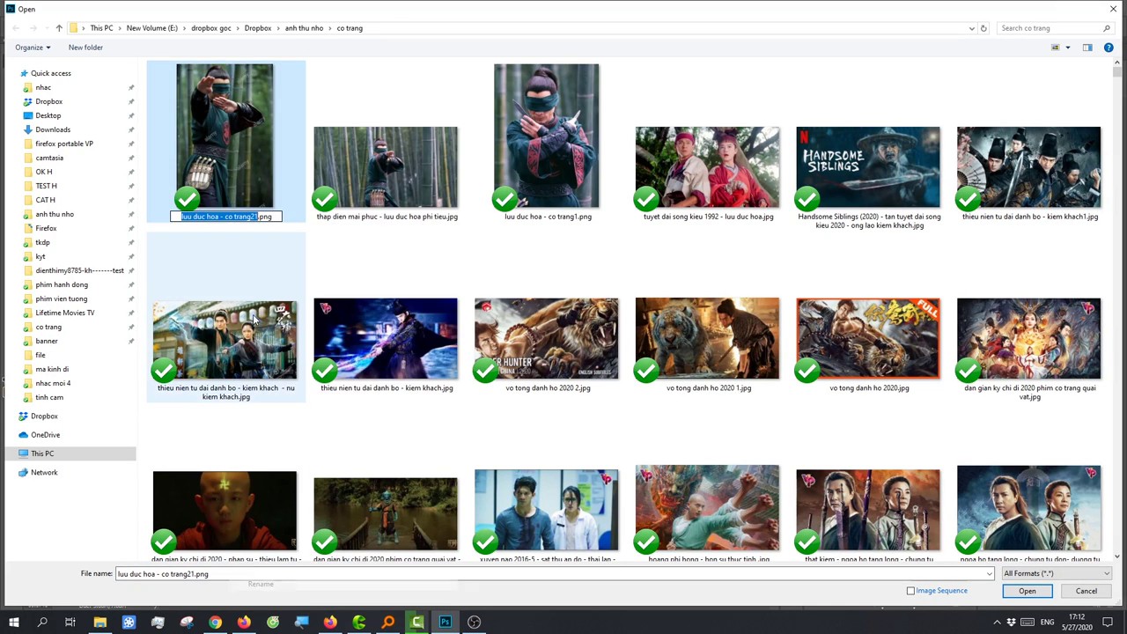
double_click(267, 217)
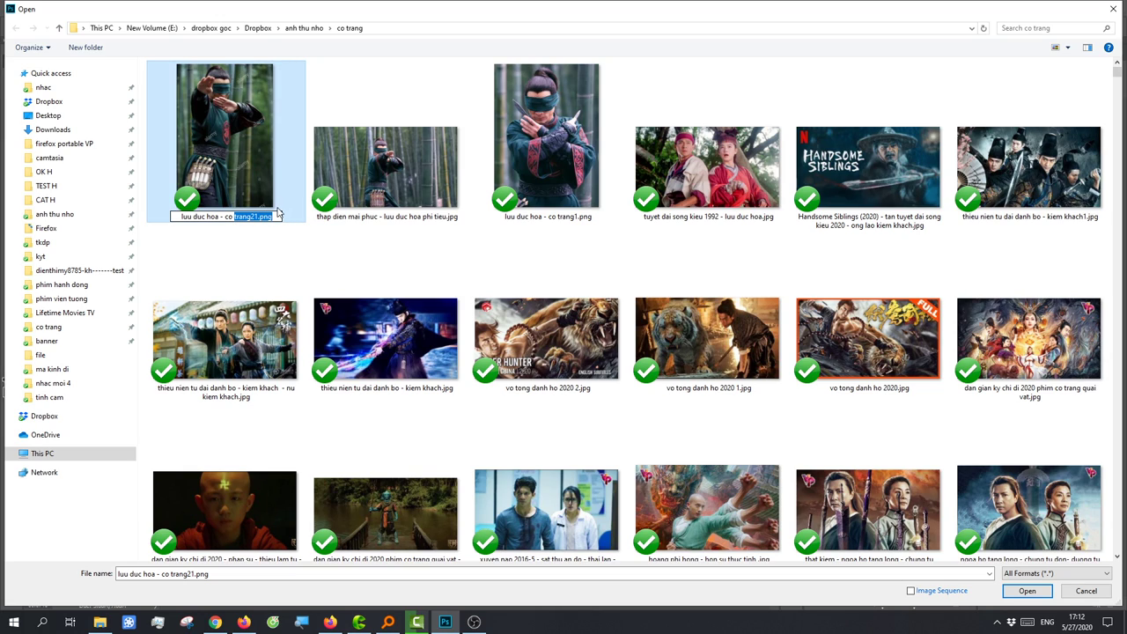
left_click(276, 214)
key("BackSpace")
key("BackSpace")
key("BackSpace")
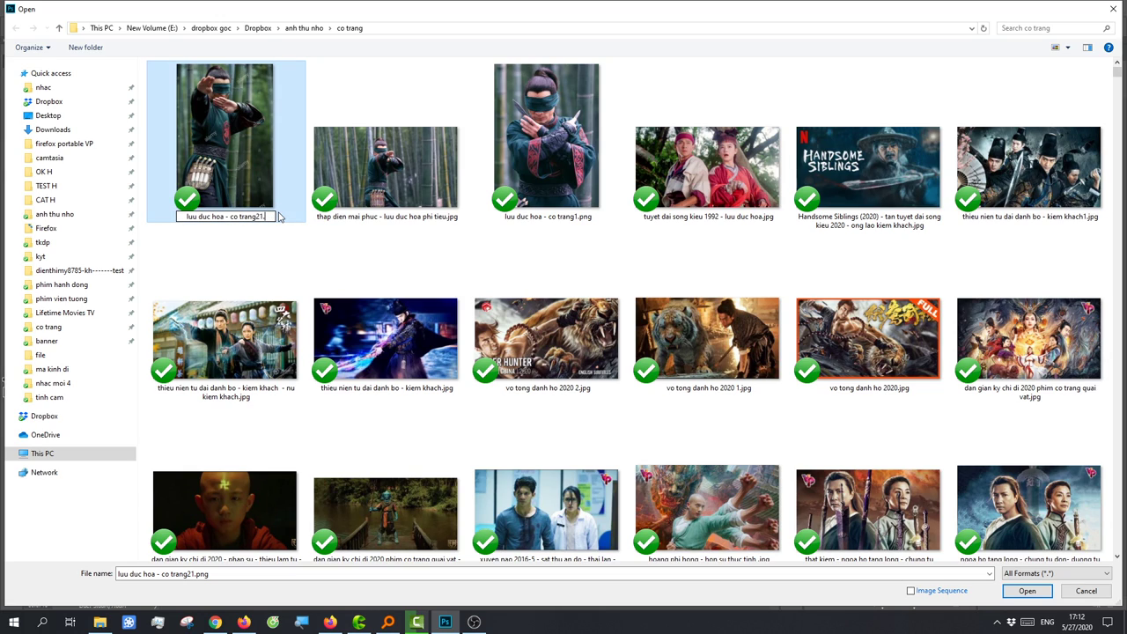
type("jpg")
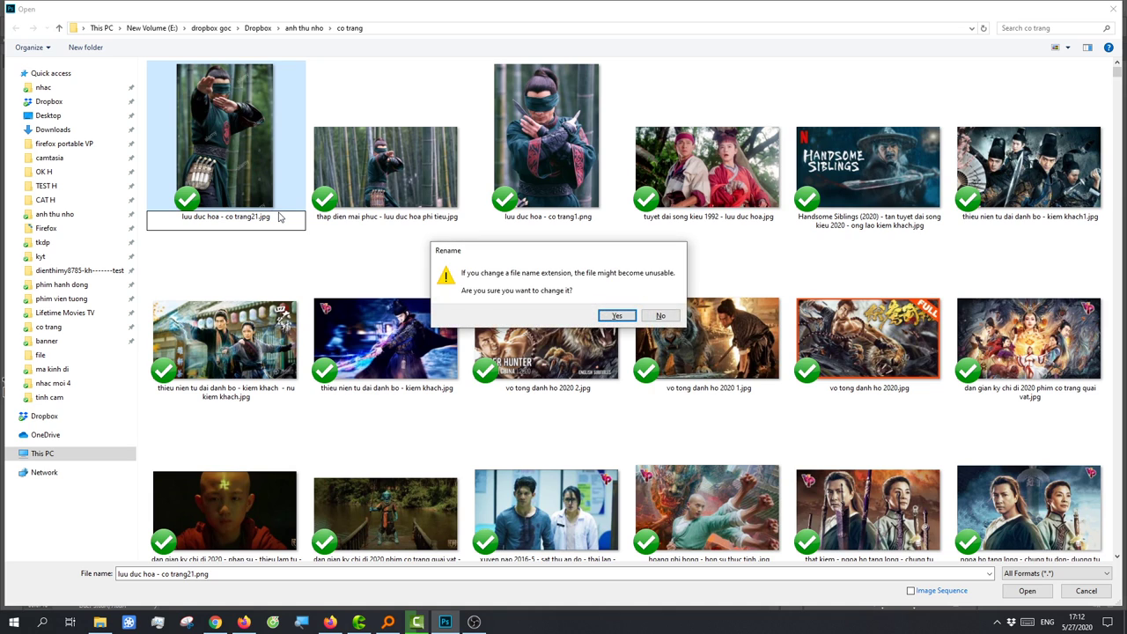
key("Return")
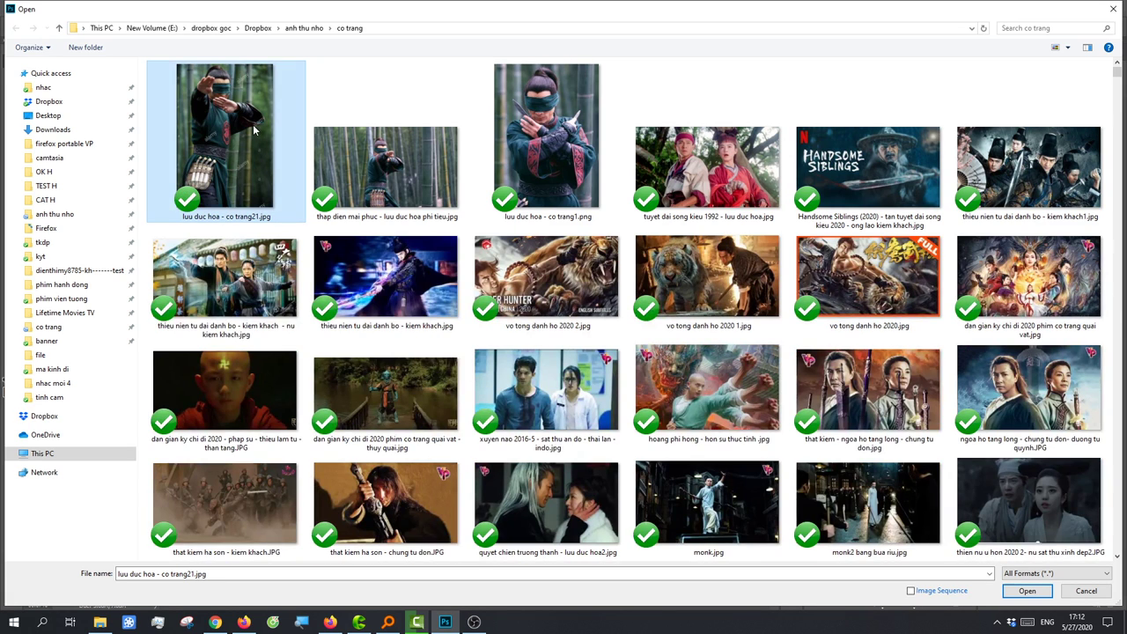
double_click(456, 203)
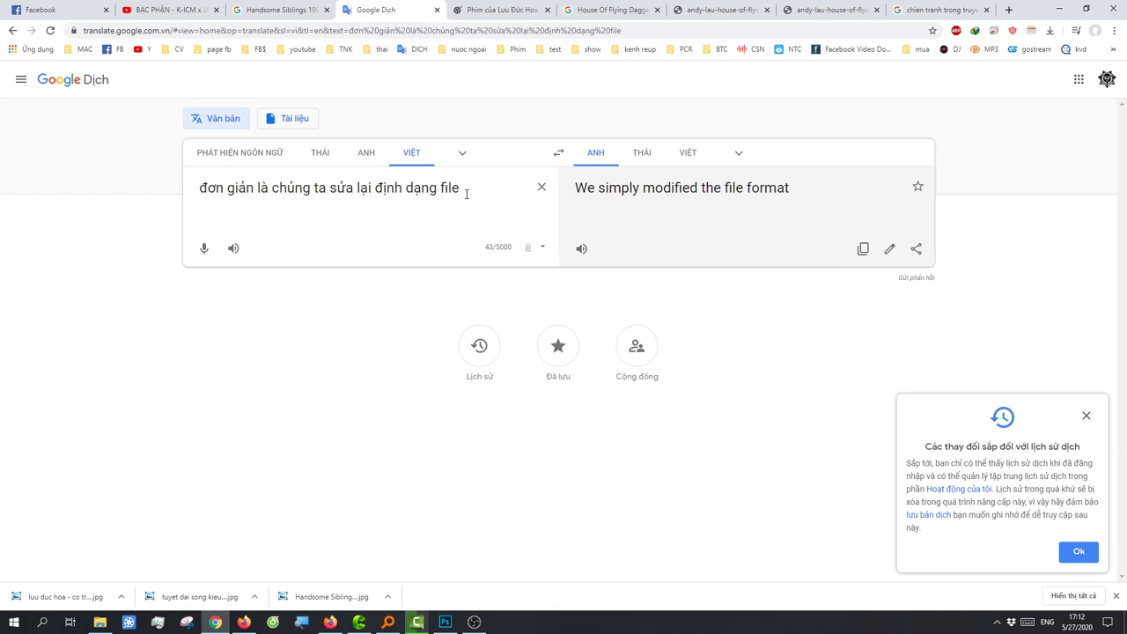
- Replace the Google Translate source text with 'ok' and return to Photoshop
left_click_drag(466, 194, 115, 211)
type("ok")
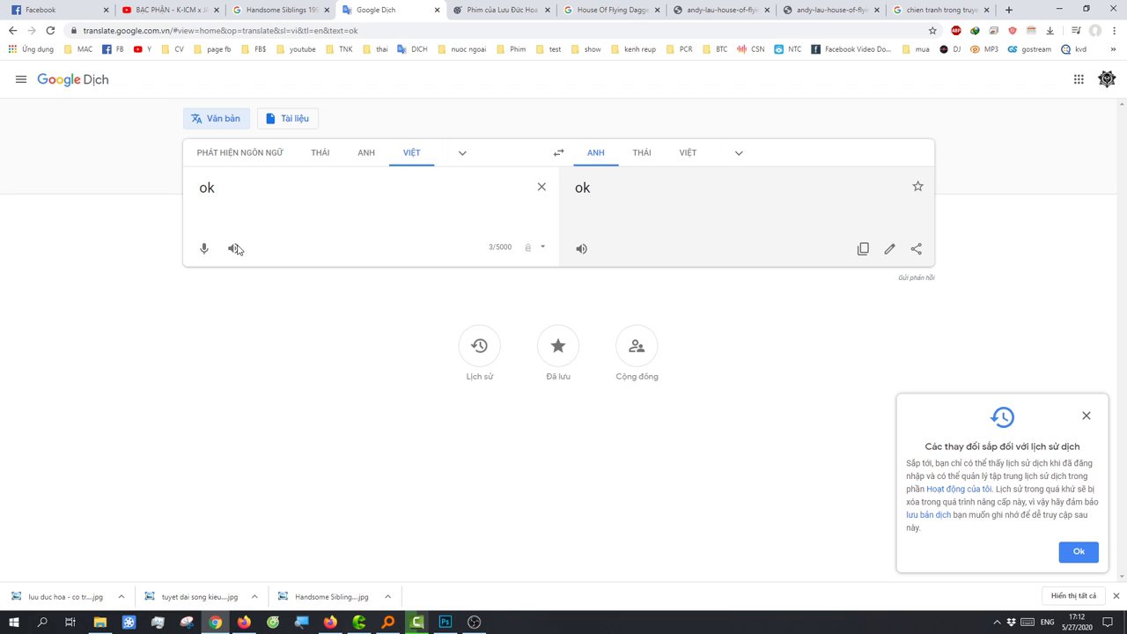
left_click(445, 622)
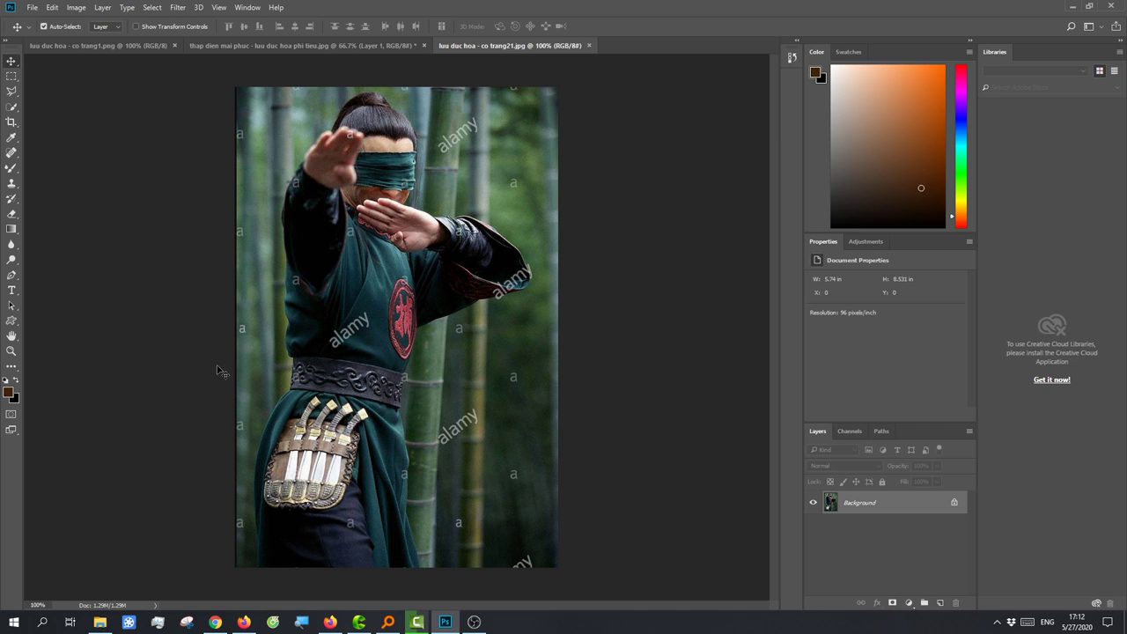
- Try healing the alamy watermark on the sleeve with the Spot Healing Brush, undoing the first stroke
left_click(11, 153)
key("ctrl+plus")
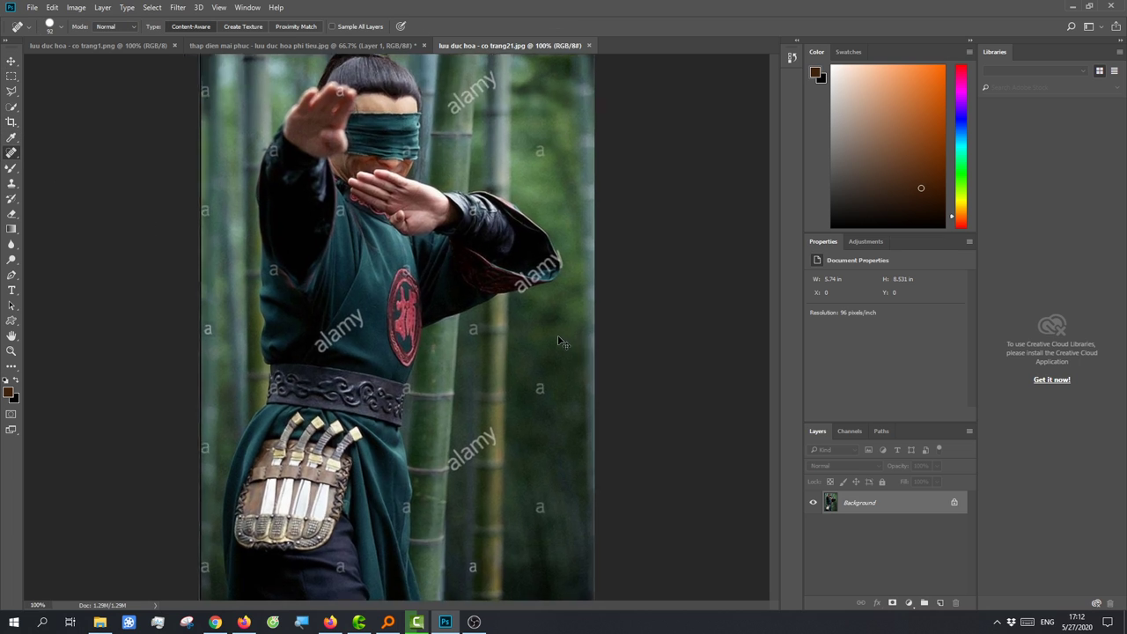
left_click_drag(616, 300, 596, 308)
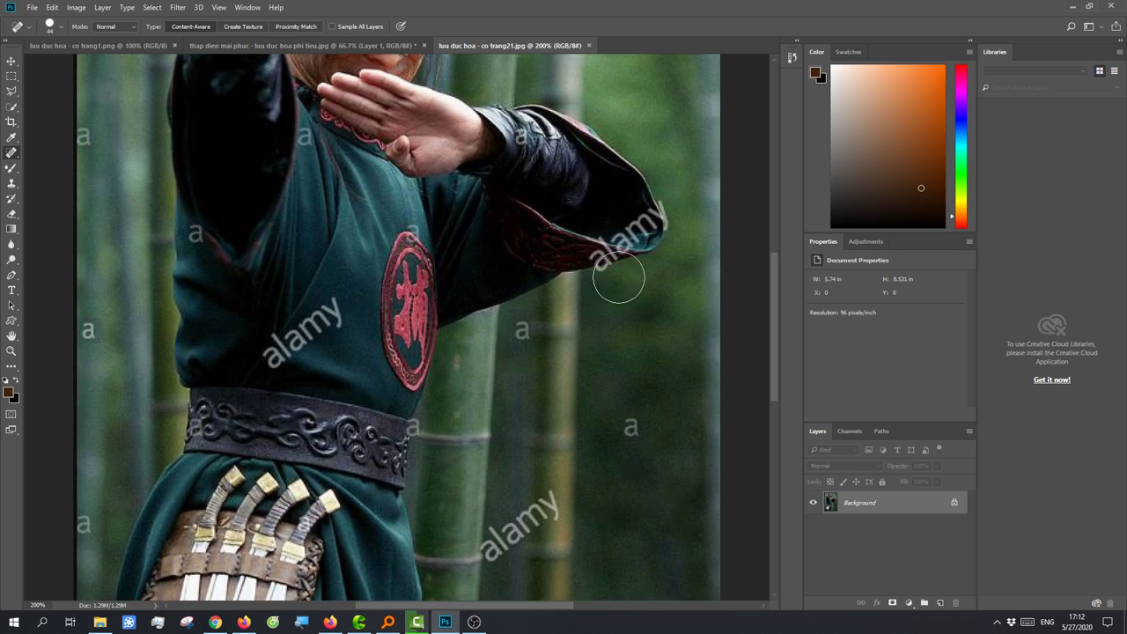
right_click(607, 255)
key("Escape")
left_click_drag(606, 252, 606, 236)
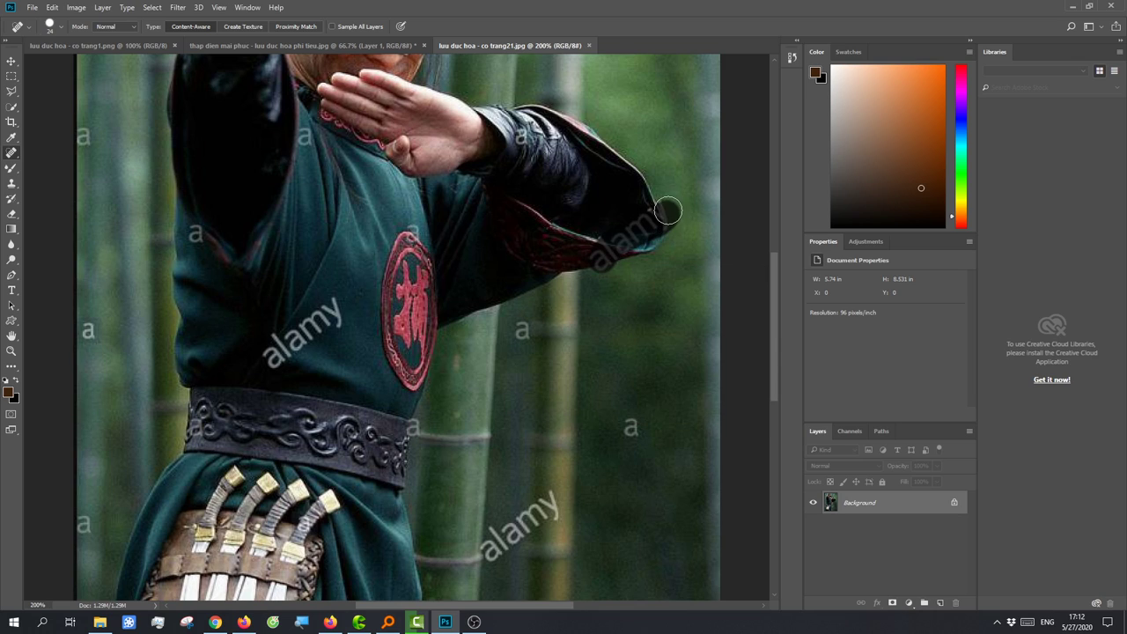
key("ctrl+z")
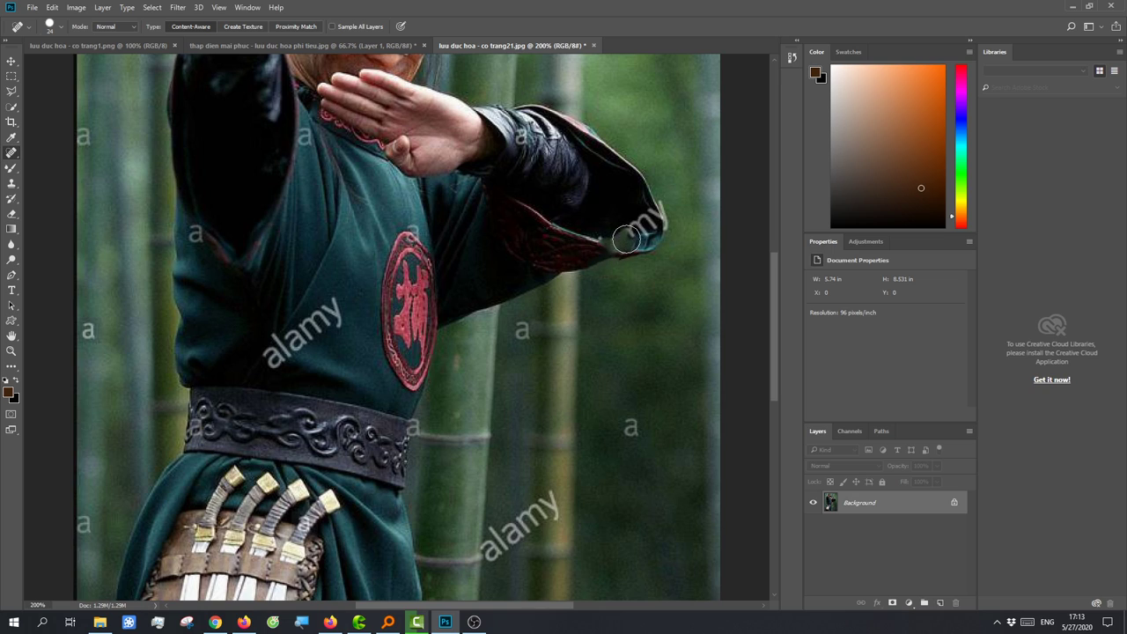
mouse_move(627, 240)
left_mouse_down()
mouse_move(656, 209)
mouse_move(636, 221)
left_mouse_up()
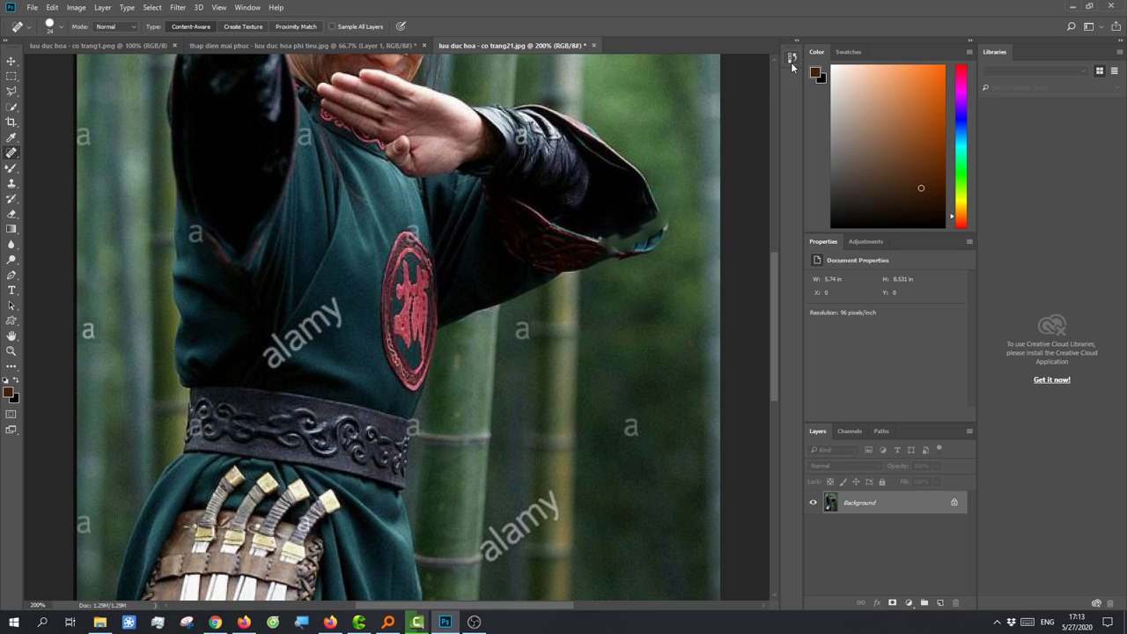
- Revert to the Open history state and heal the watermark and sleeve tip edge with a 10 px brush
left_click(791, 58)
left_click(710, 92)
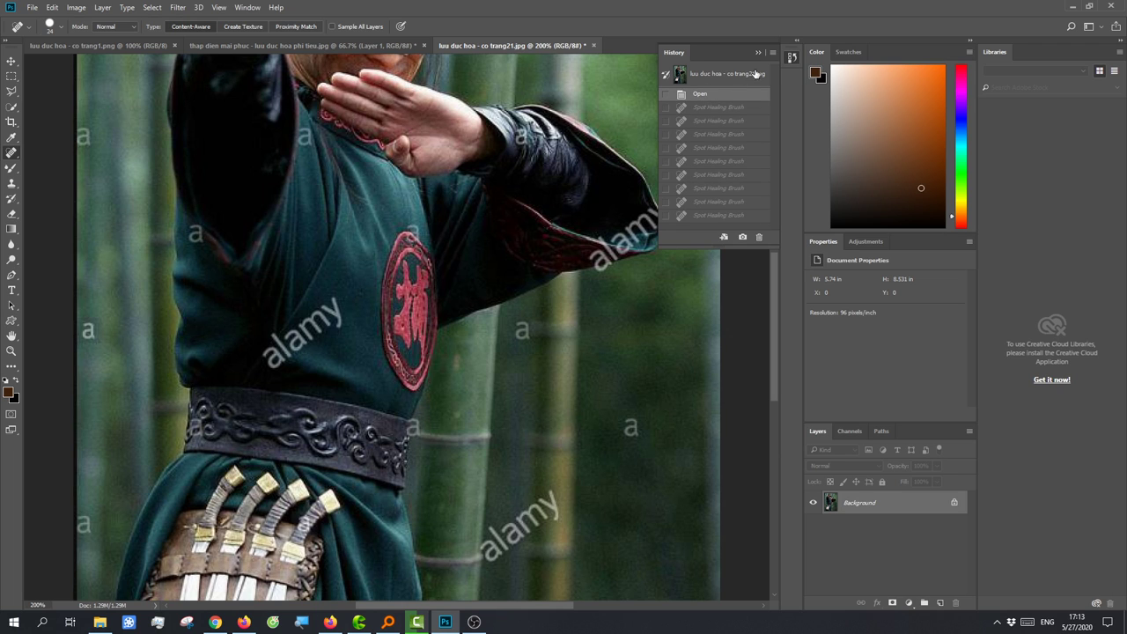
scroll(630, 346, "up", 2)
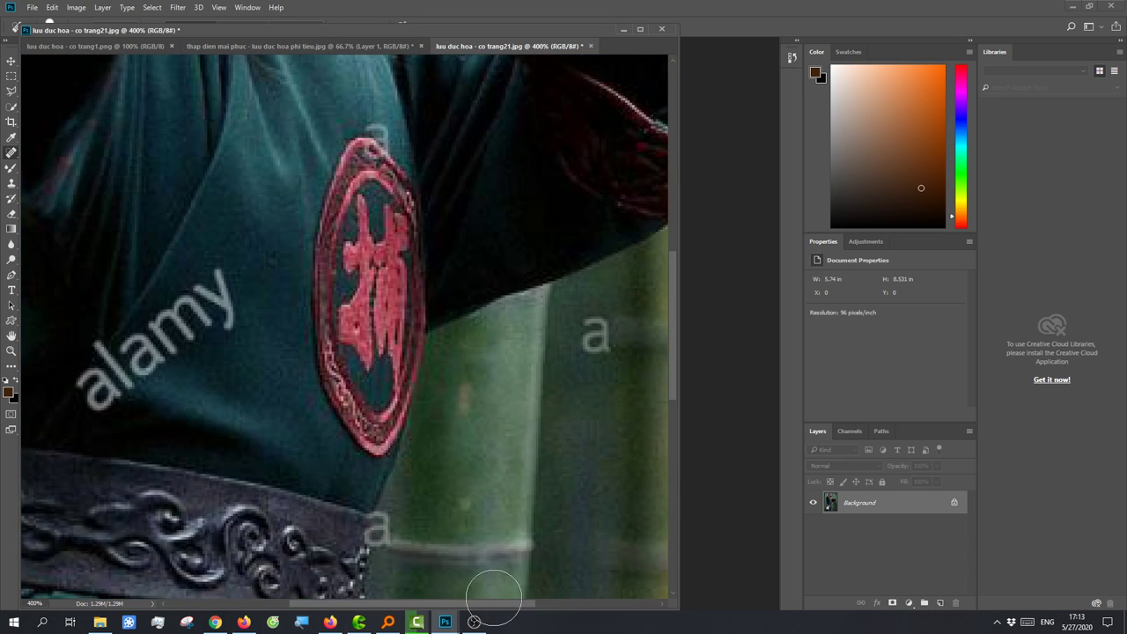
scroll(553, 365, "right", 2)
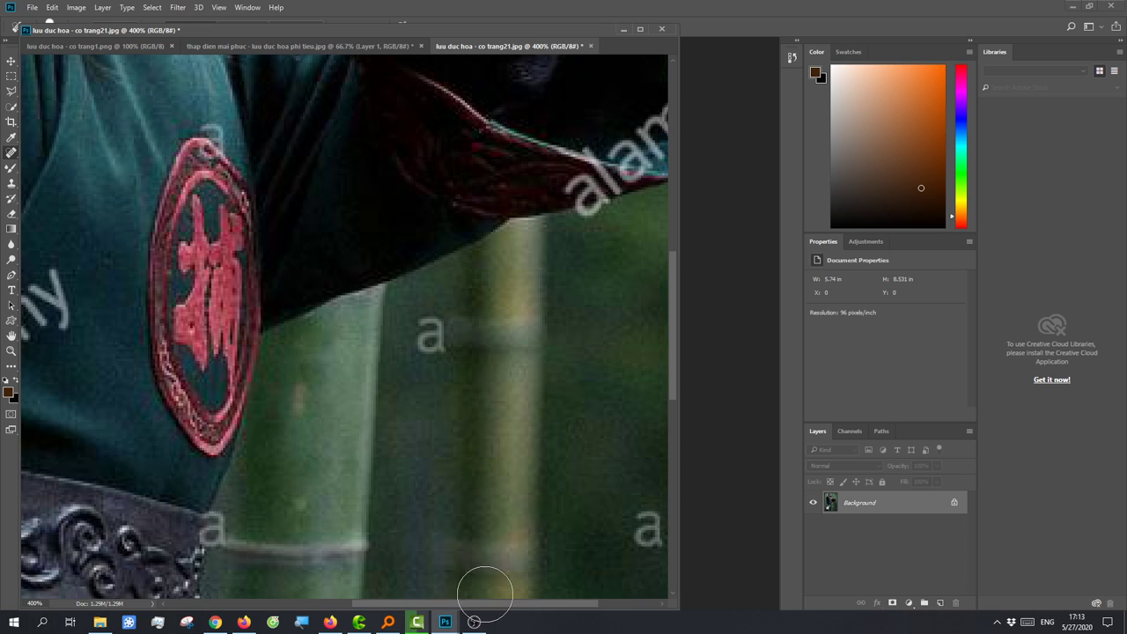
scroll(517, 168, "right", 2)
right_click(520, 223)
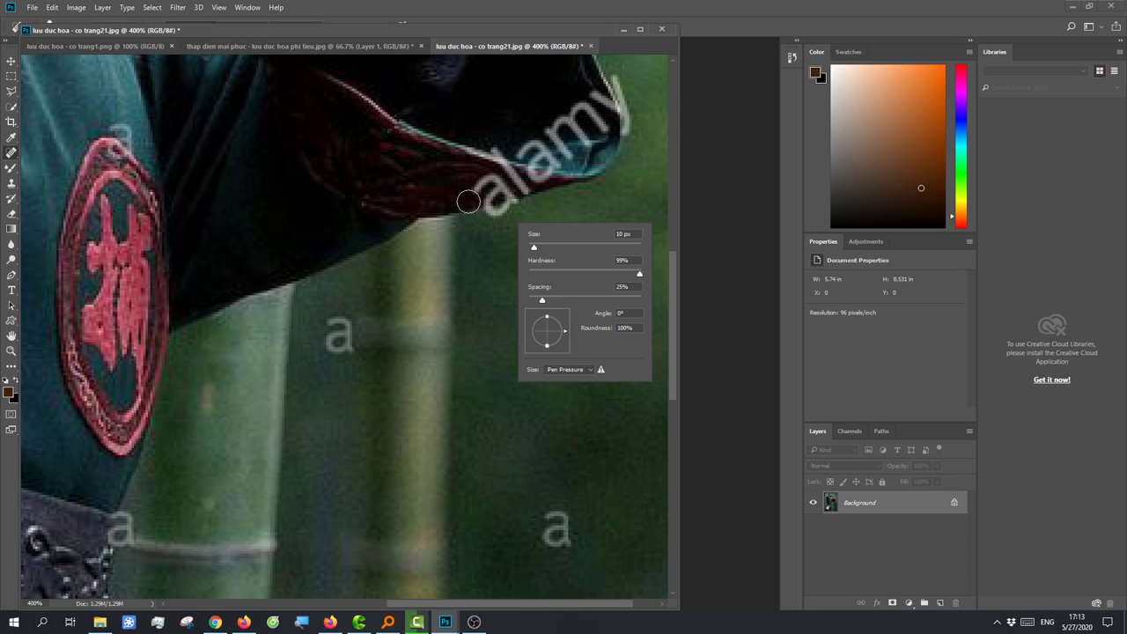
mouse_move(480, 191)
left_mouse_down()
mouse_move(518, 189)
mouse_move(507, 169)
mouse_move(535, 174)
mouse_move(614, 79)
mouse_move(620, 110)
left_mouse_up()
scroll(517, 209, "up", 2)
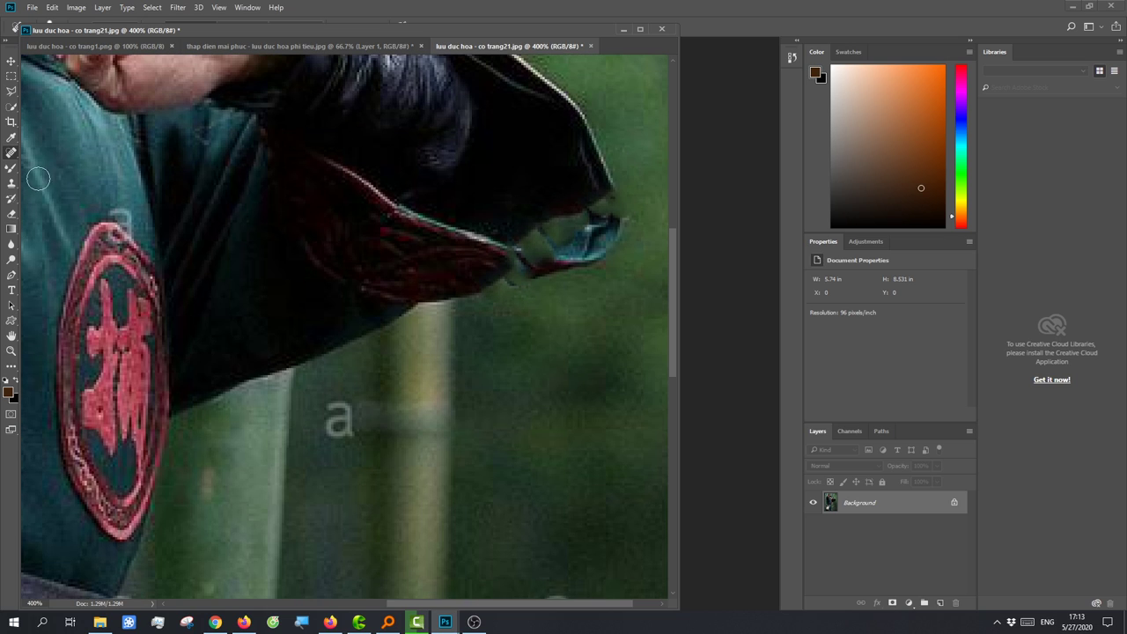
mouse_move(497, 288)
left_mouse_down()
mouse_move(604, 196)
mouse_move(501, 276)
left_mouse_up()
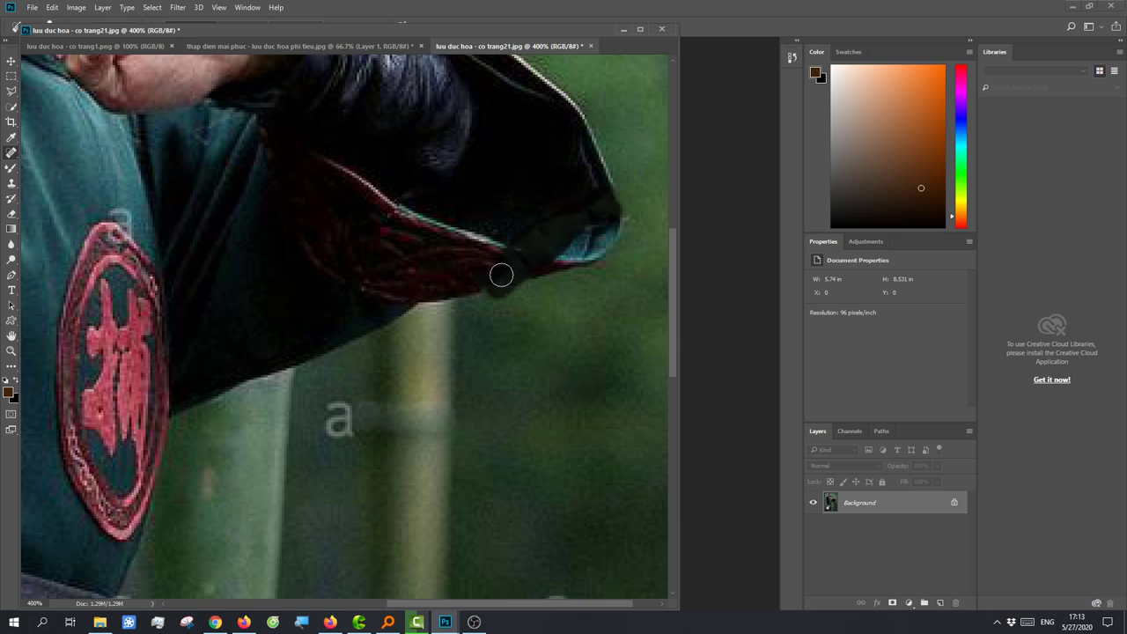
- Fill the green gap at the sleeve tip using the Clone Stamp with an 18 px brush
left_click(12, 184)
right_click(501, 282, "alt")
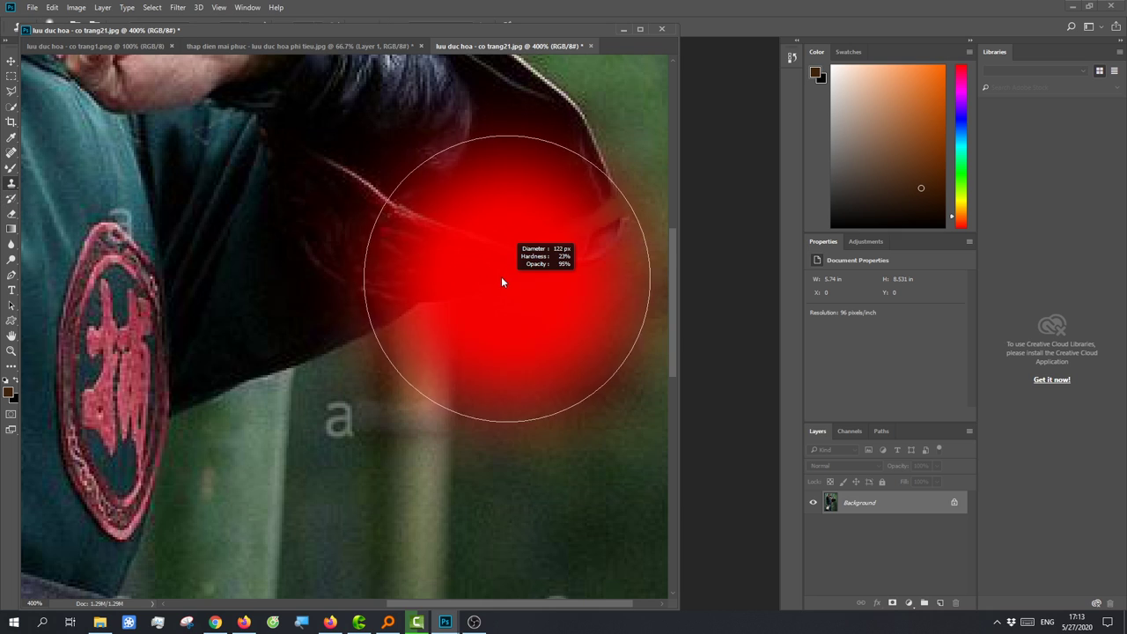
right_click(484, 277)
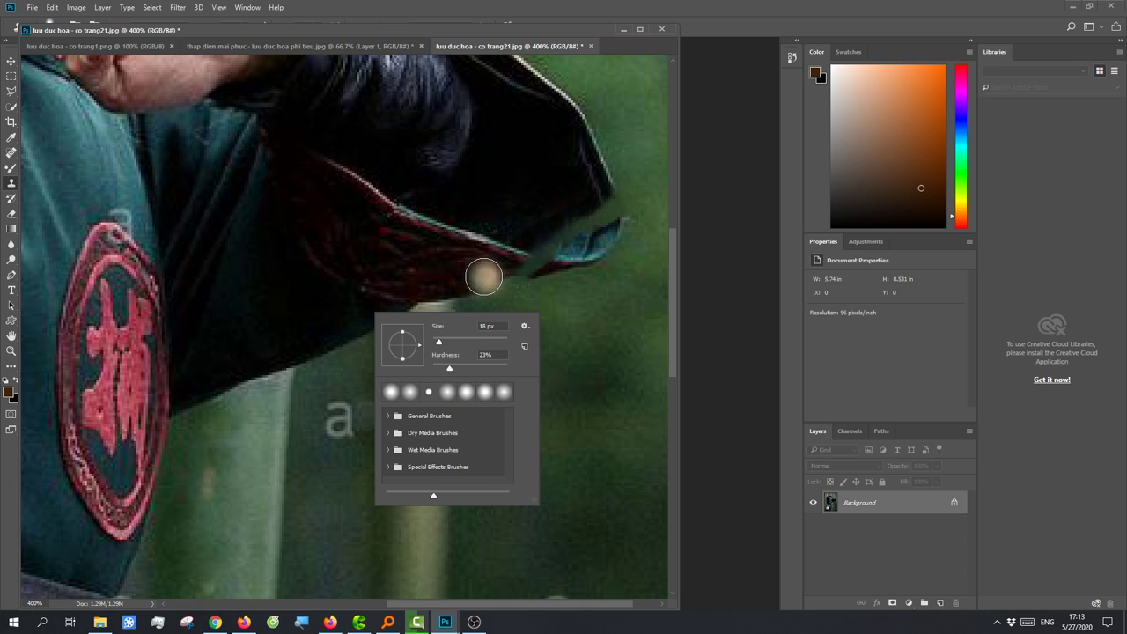
left_click(475, 276)
mouse_move(508, 278)
left_mouse_down()
mouse_move(499, 270)
mouse_move(531, 261)
mouse_move(496, 273)
mouse_move(600, 212)
mouse_move(589, 226)
mouse_move(604, 197)
mouse_move(581, 186)
mouse_move(599, 232)
mouse_move(588, 251)
mouse_move(604, 240)
mouse_move(593, 184)
mouse_move(601, 196)
mouse_move(545, 184)
left_mouse_up()
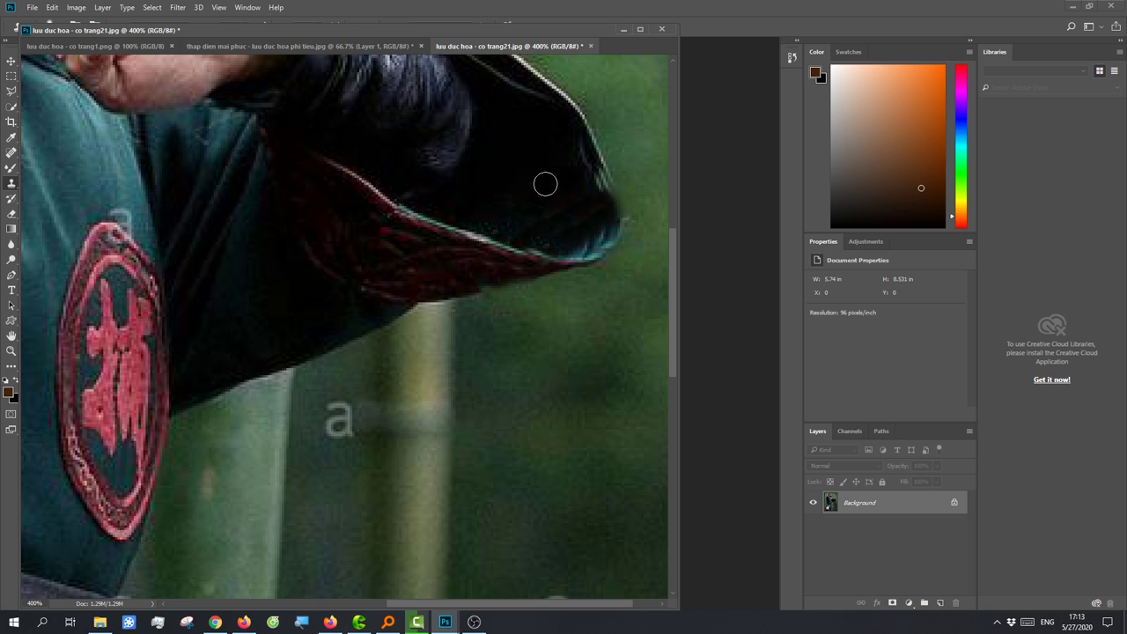
- Clone over the sleeve's right edge to darken and smooth it
left_click(584, 216, "alt")
mouse_move(599, 214)
left_mouse_down()
mouse_move(604, 194)
mouse_move(590, 176)
mouse_move(594, 216)
left_mouse_up()
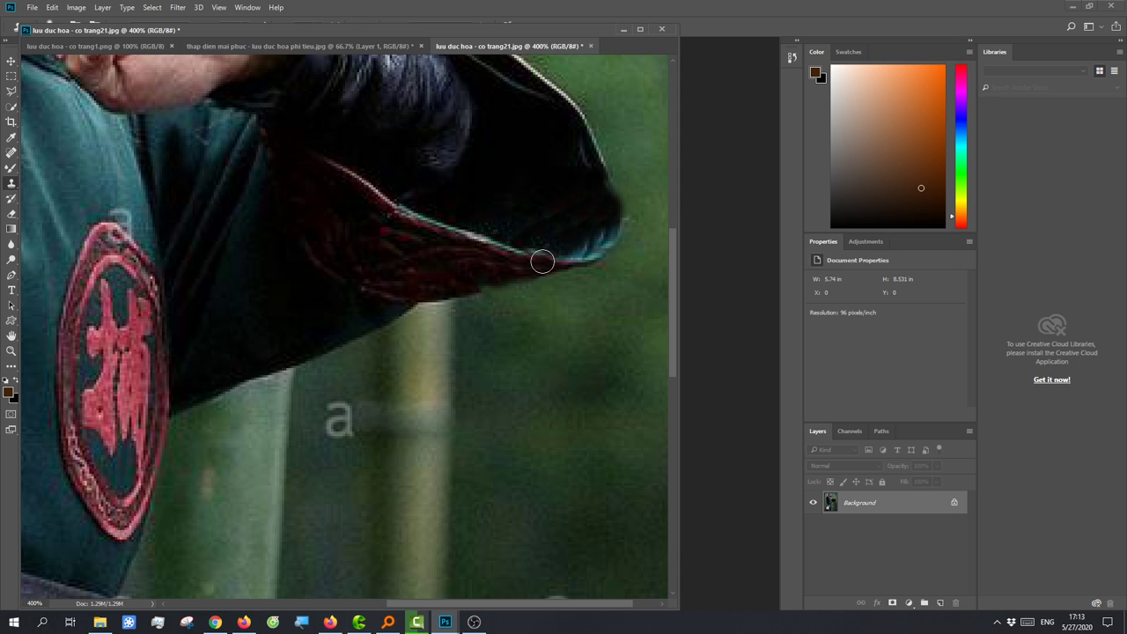
scroll(516, 448, "down", 2)
scroll(516, 447, "down", 2)
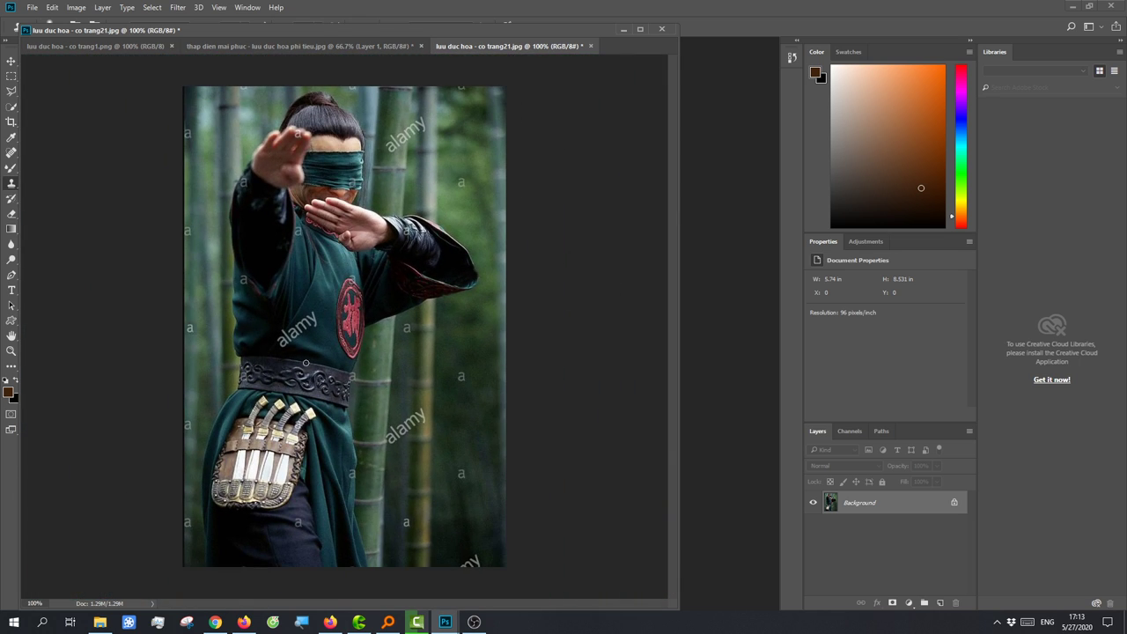
left_click(11, 158)
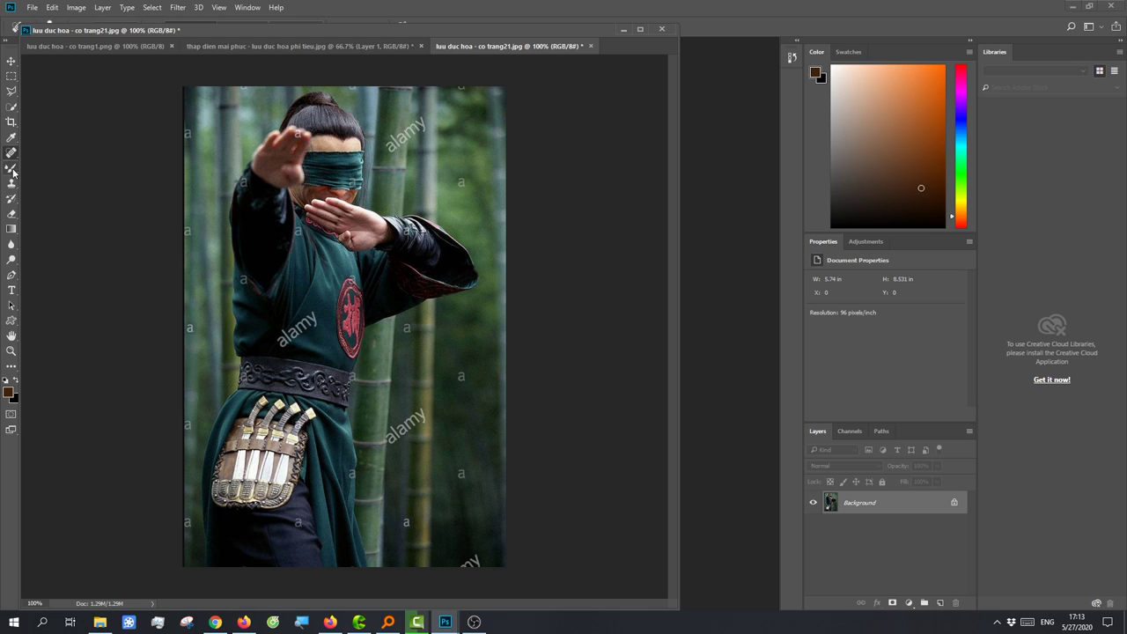
- Heal away the alamy watermark near the robe and the ring on the raised hand
left_click_drag(286, 346, 323, 321)
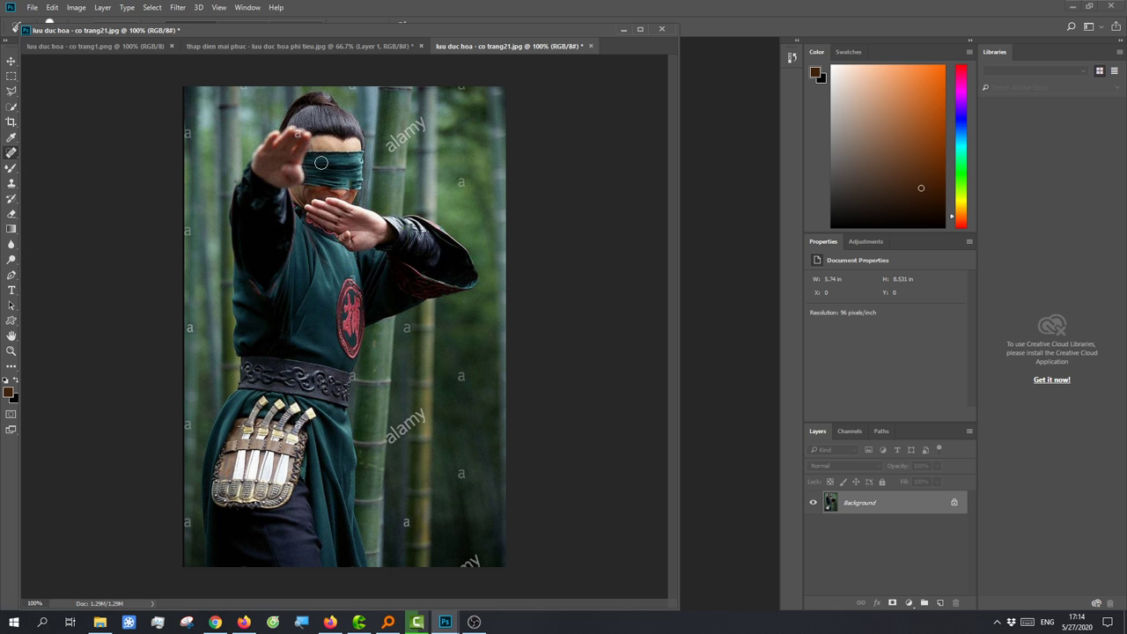
left_click(328, 206)
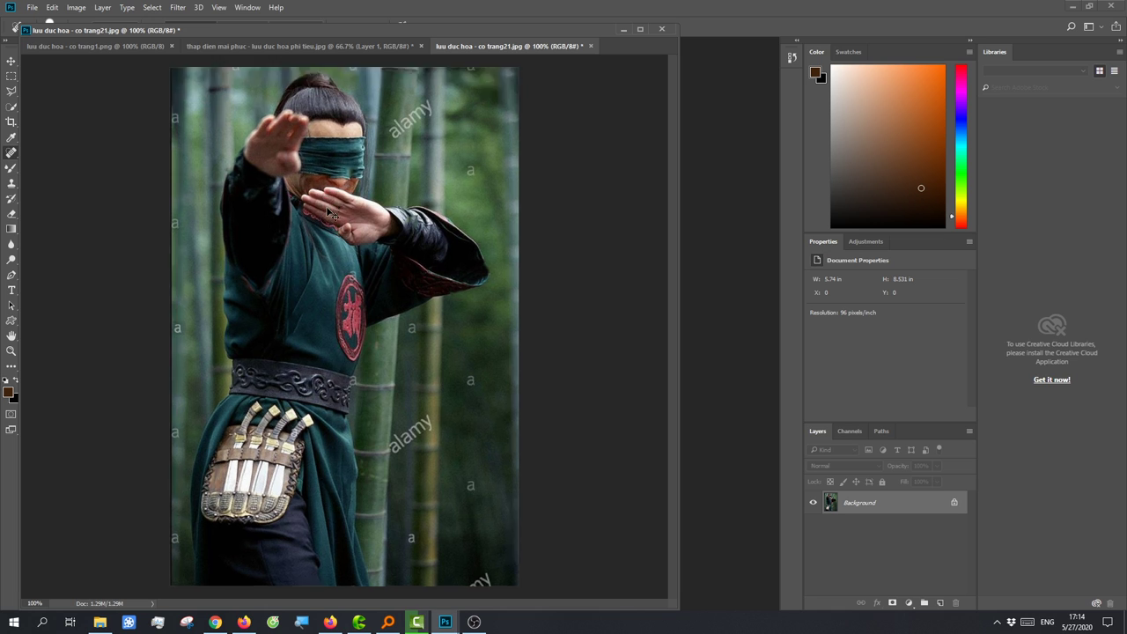
scroll(343, 281, "up", 2)
scroll(337, 269, "down", 2)
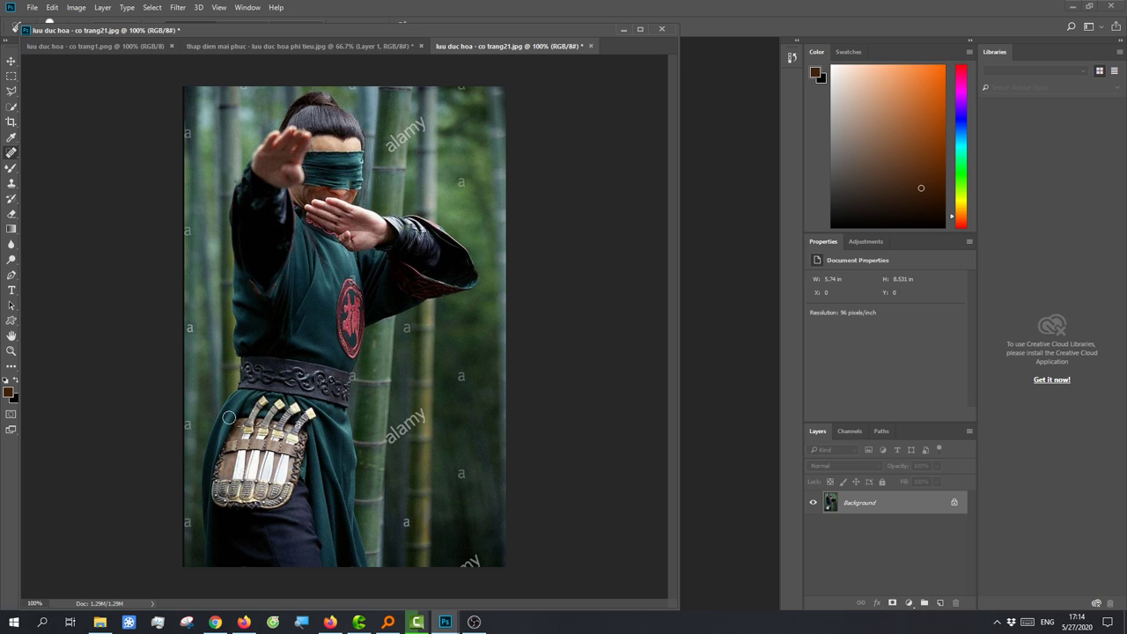
left_click(12, 111)
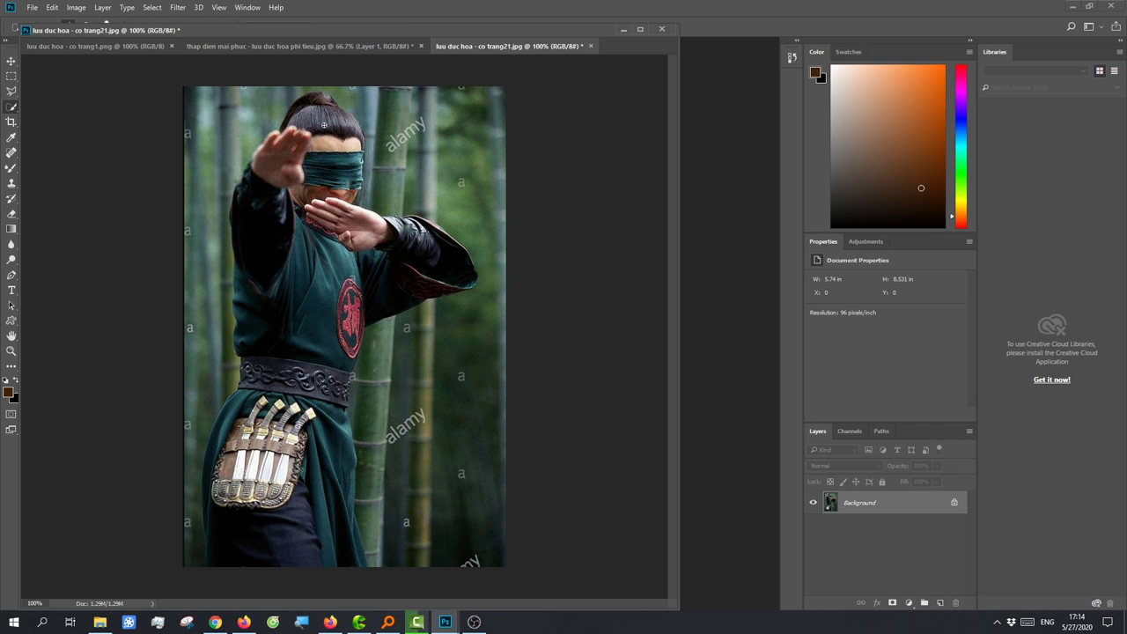
- Quick-select the warrior's head, arm and shoulder, then zoom to 200% with a smaller brush
mouse_move(317, 118)
left_mouse_down()
mouse_move(324, 211)
mouse_move(375, 240)
mouse_move(290, 361)
mouse_move(268, 489)
mouse_move(277, 533)
mouse_move(320, 431)
mouse_move(324, 526)
mouse_move(266, 541)
mouse_move(215, 493)
mouse_move(220, 453)
mouse_move(249, 418)
mouse_move(196, 422)
mouse_move(179, 540)
mouse_move(167, 525)
left_mouse_up()
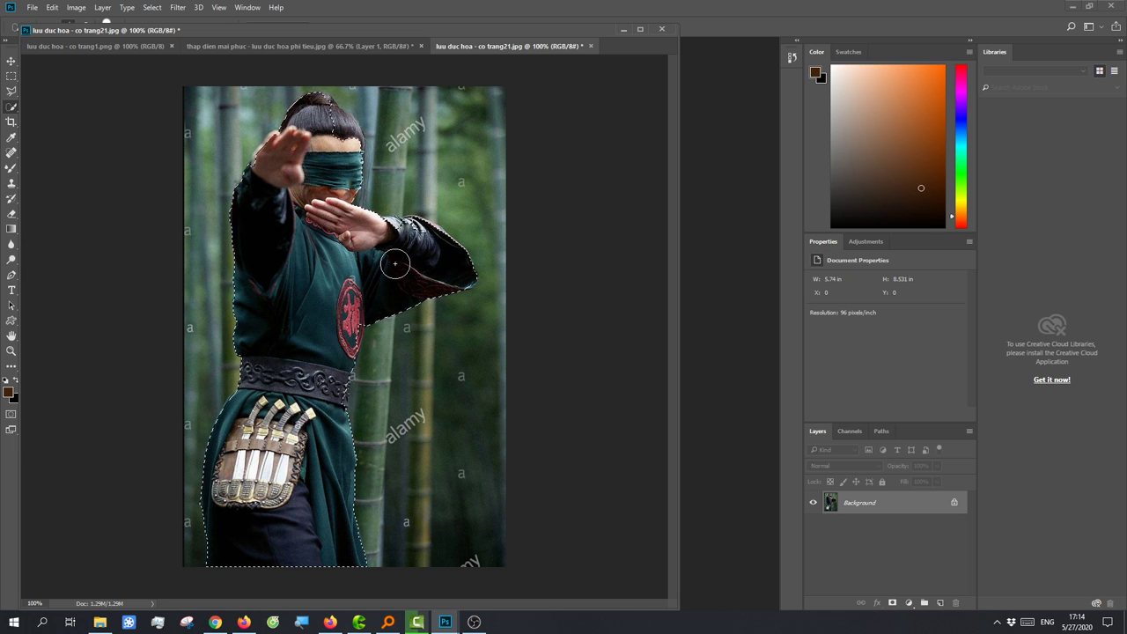
key("ctrl+plus")
key("ctrl+plus")
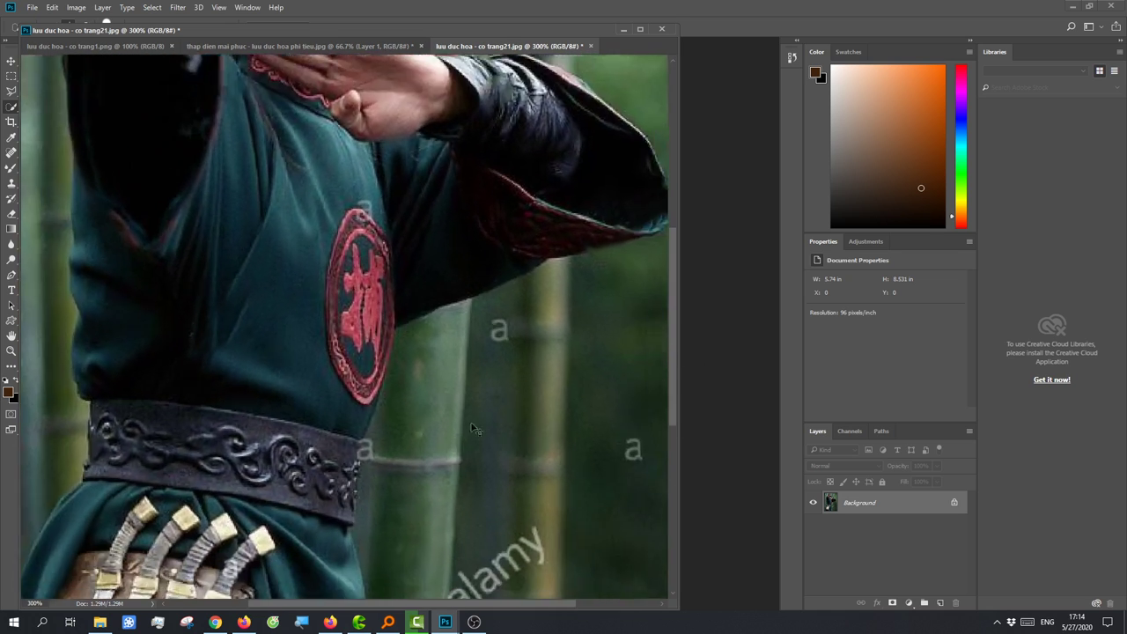
key("ctrl+minus")
key("bracketleft")
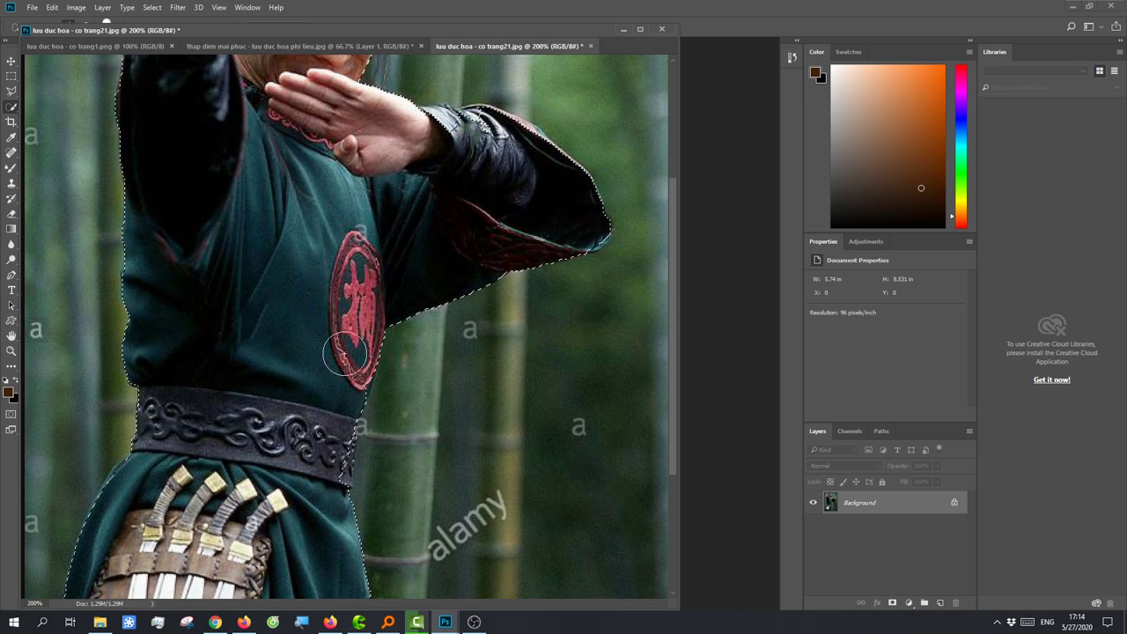
scroll(343, 343, "down", 2)
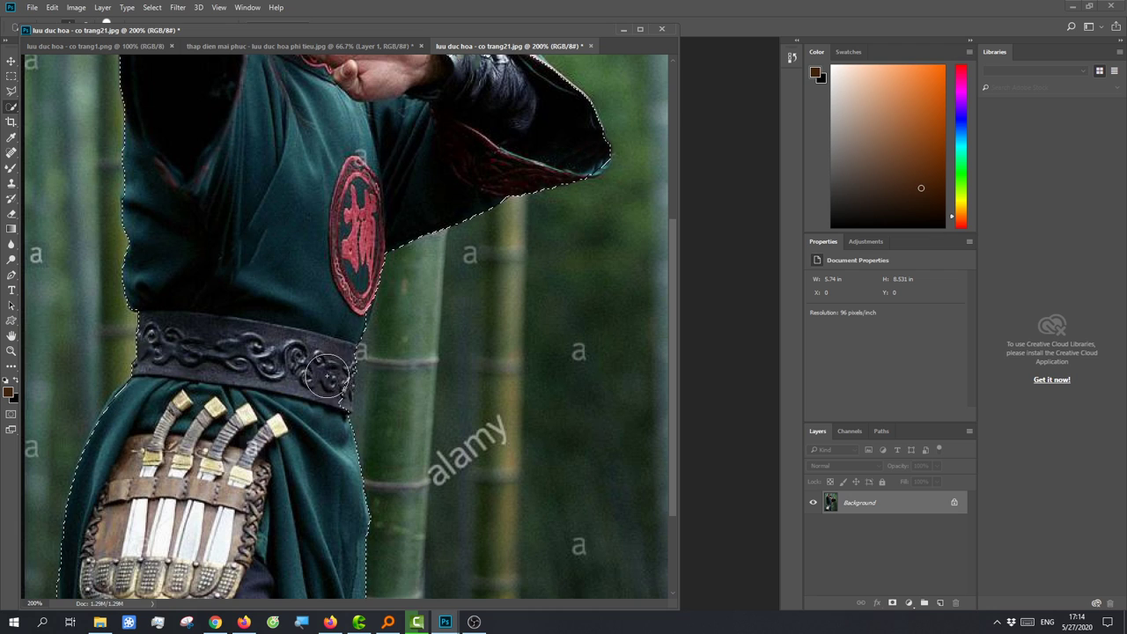
scroll(317, 396, "down", 2)
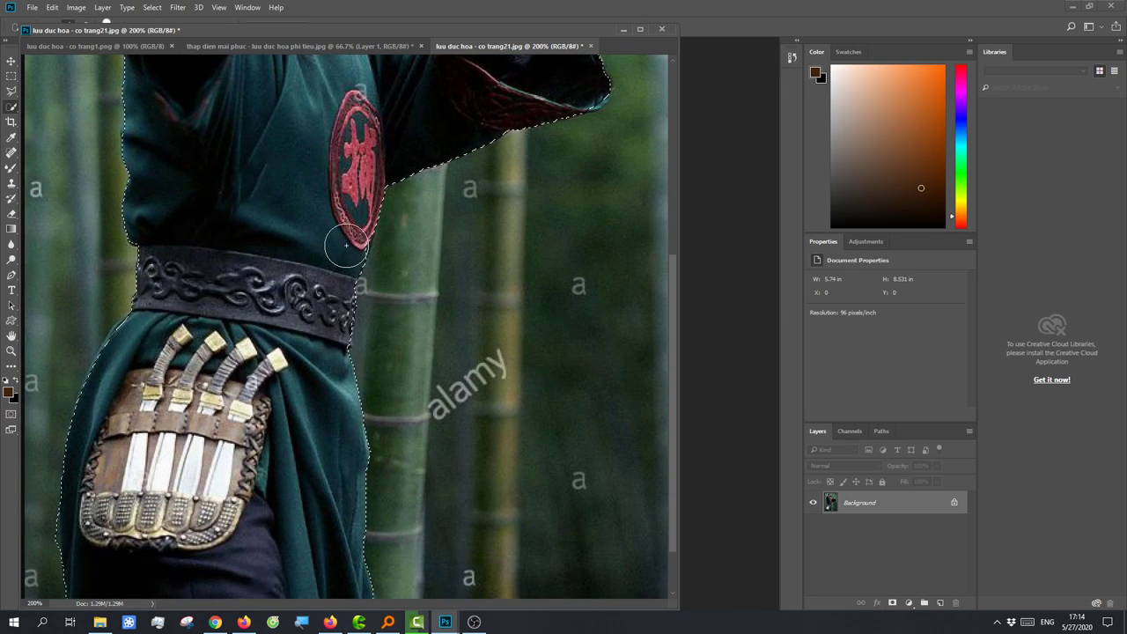
scroll(326, 437, "down", 2)
scroll(325, 438, "up", 1)
scroll(299, 436, "up", 3)
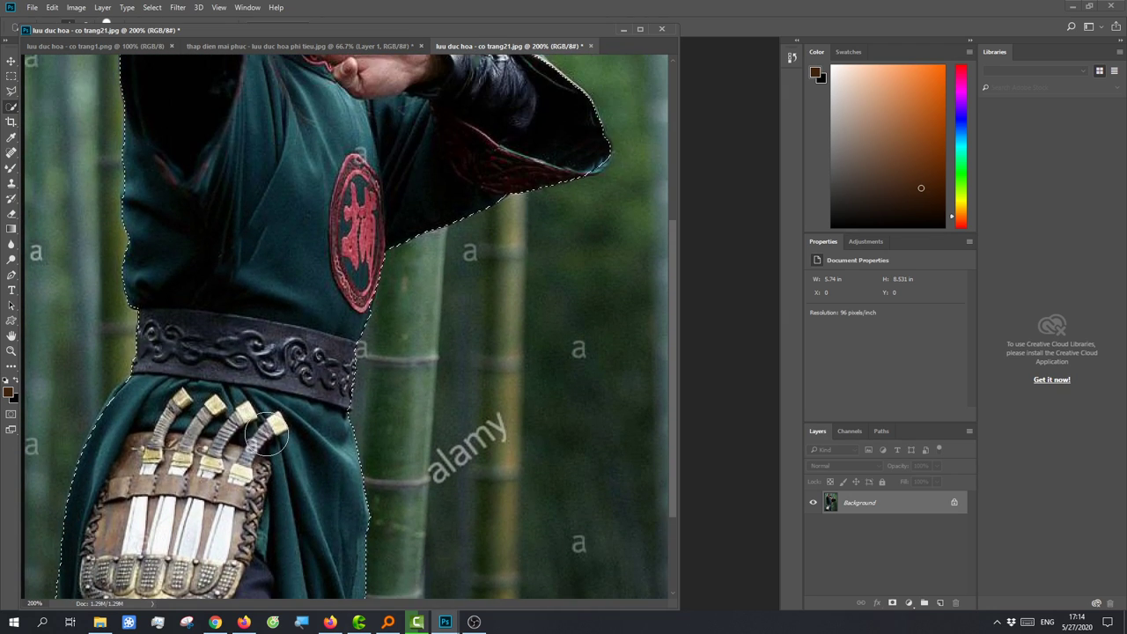
scroll(269, 432, "up", 3)
scroll(265, 434, "up", 2)
scroll(266, 433, "down", 1)
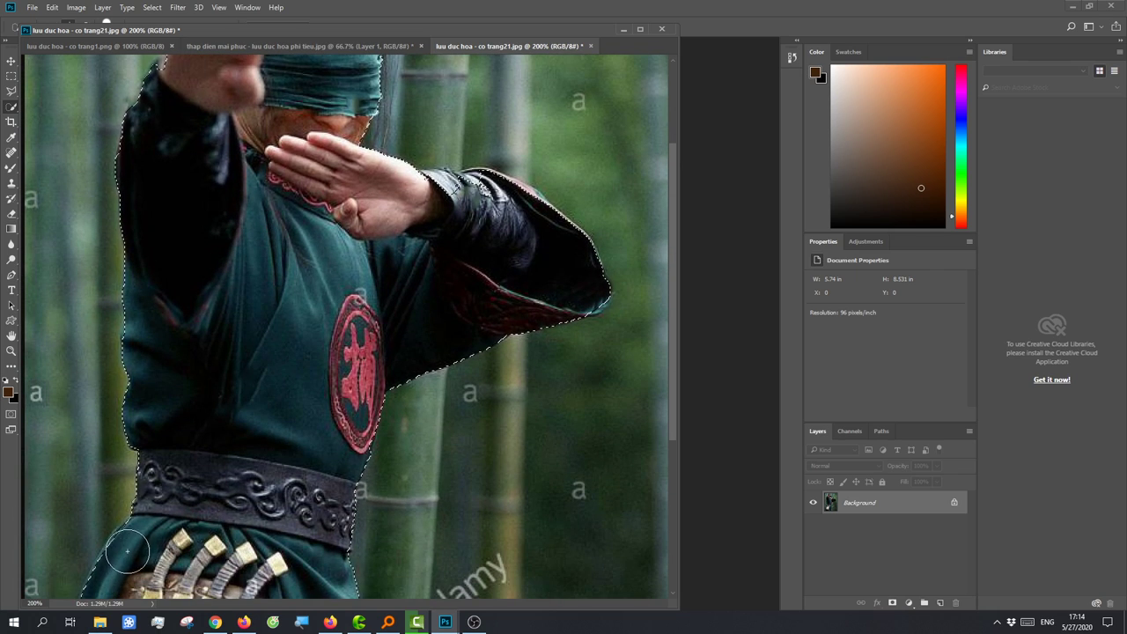
scroll(300, 429, "up", 1)
scroll(301, 431, "up", 4)
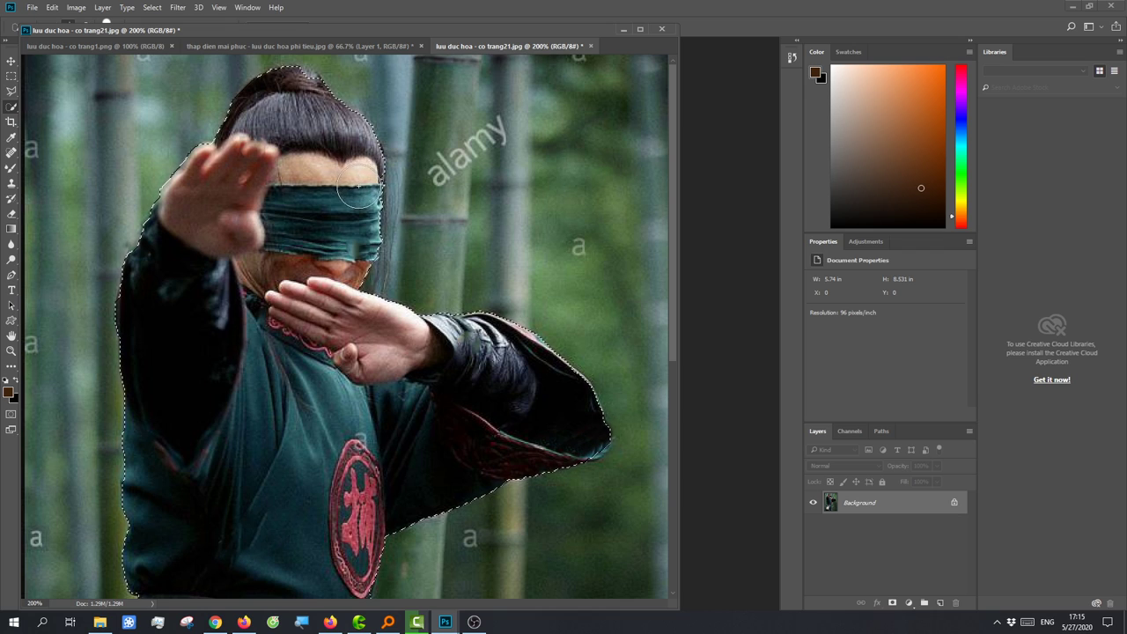
- Refine the selection along the headband and hair top, then zoom back out to the whole photo
left_click_drag(351, 201, 302, 214)
left_click_drag(401, 101, 422, 149)
left_click_drag(295, 97, 306, 91)
scroll(353, 264, "down", 1)
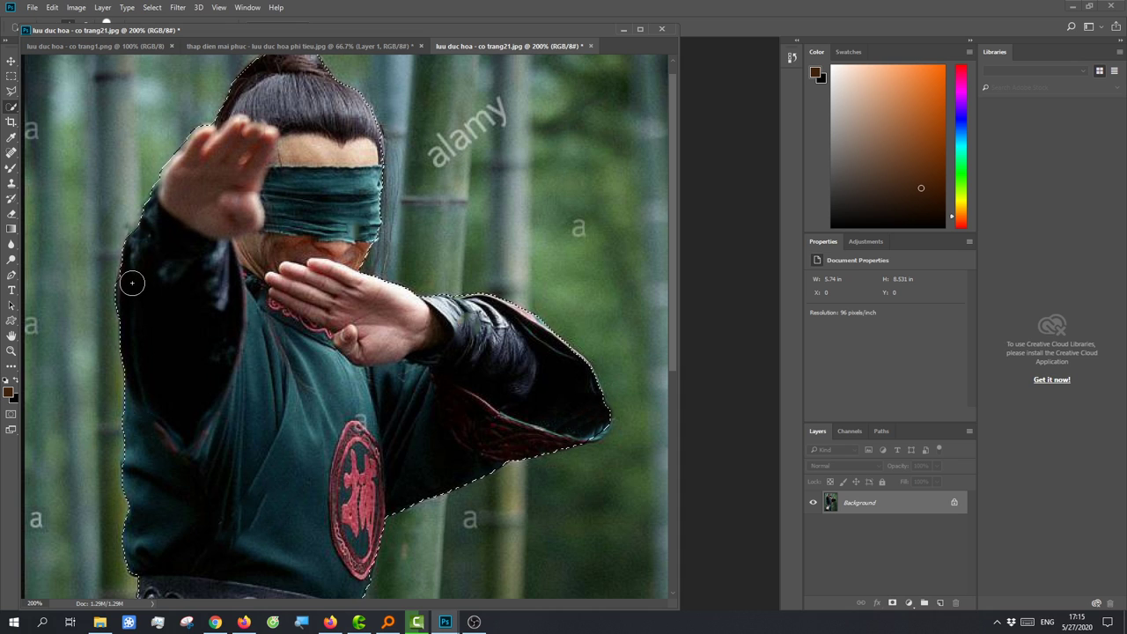
scroll(202, 327, "down", 1)
scroll(259, 467, "down", 3)
scroll(324, 471, "down", 4)
scroll(326, 471, "down", 3)
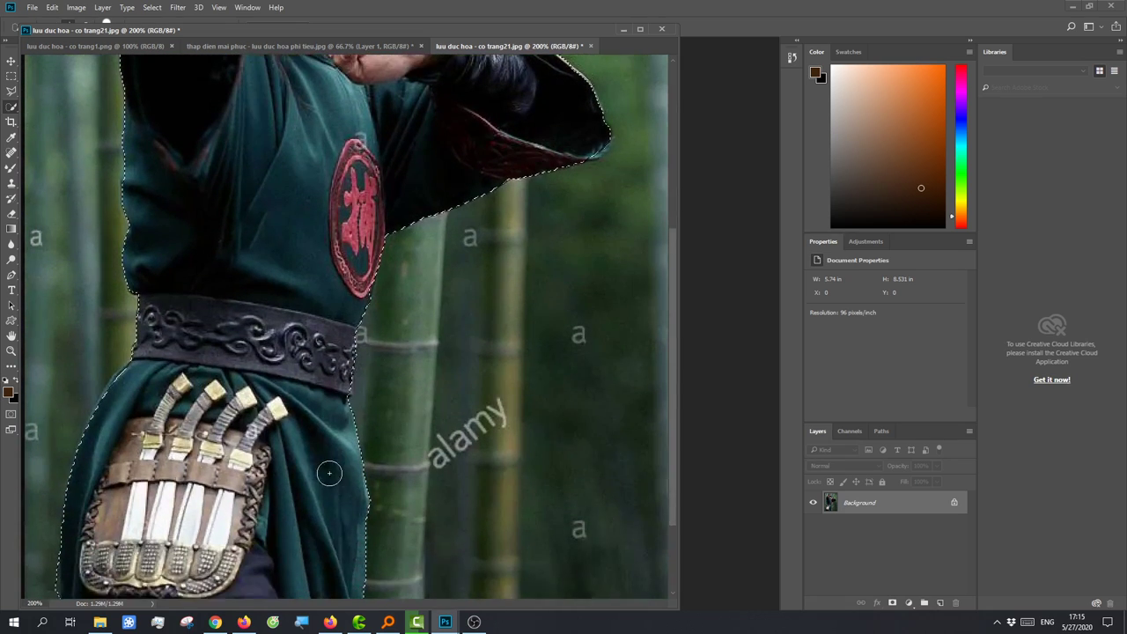
scroll(332, 465, "down", 3)
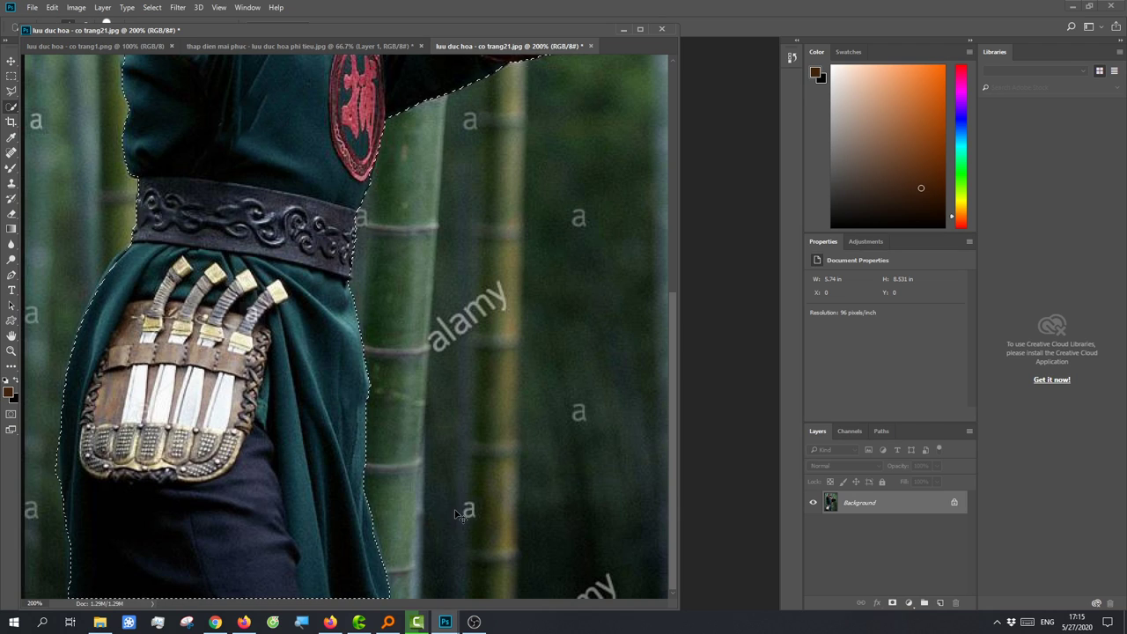
key("ctrl+minus")
key("ctrl+minus")
- Paste the copied warrior into the thap dien mai phuc bamboo scene as Layer 2, positioned at left
key("ctrl+c")
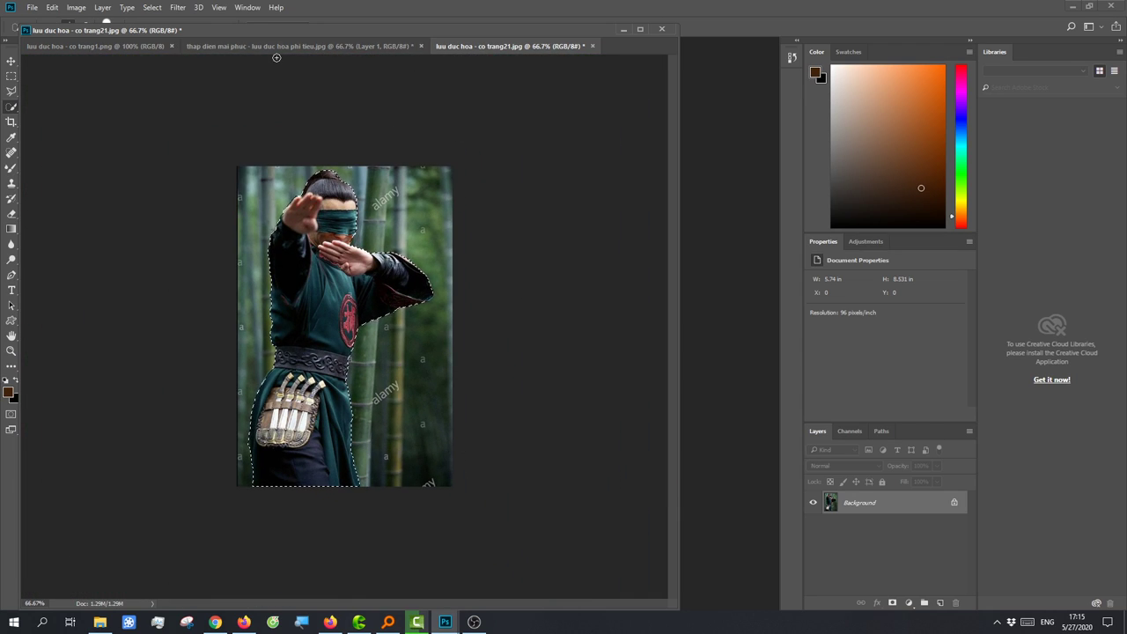
left_click(275, 47)
key("ctrl+v")
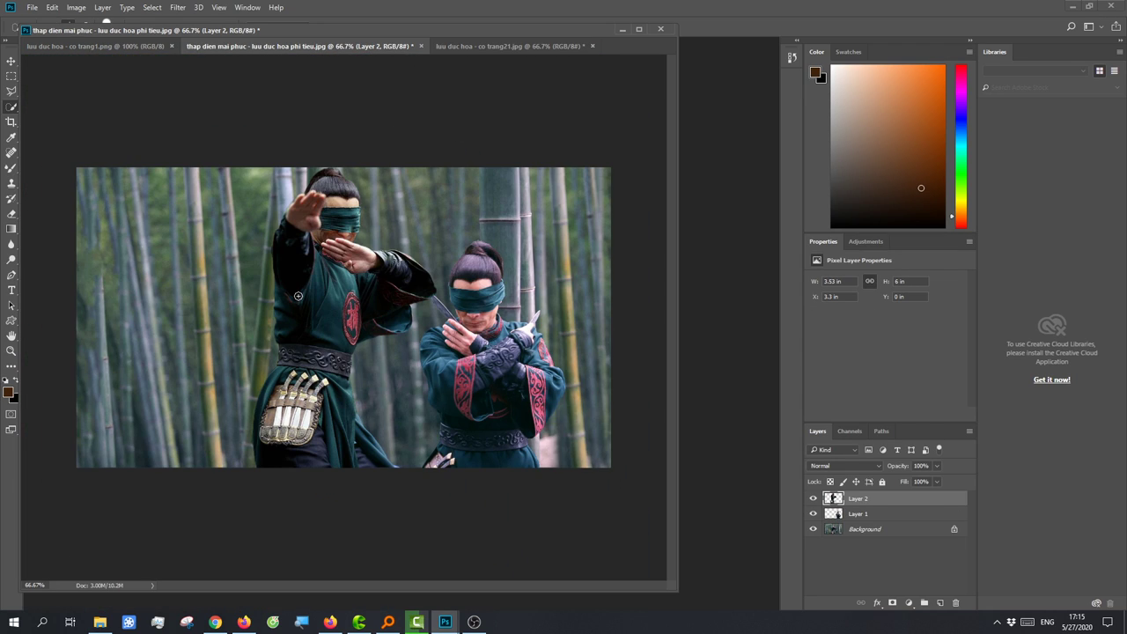
left_click_drag(308, 333, 170, 330)
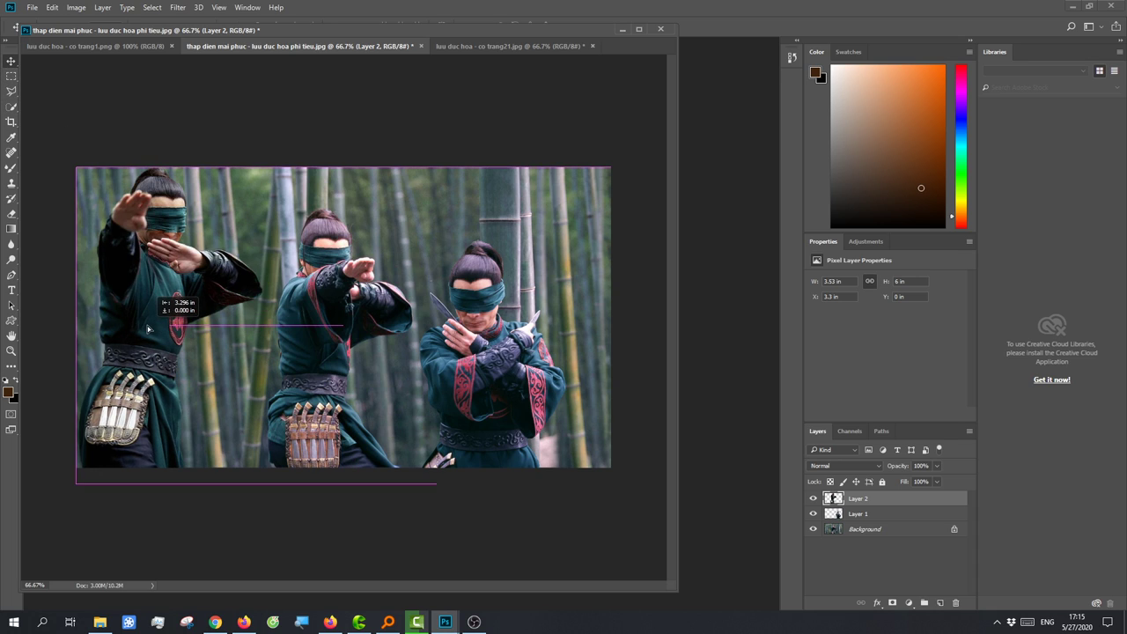
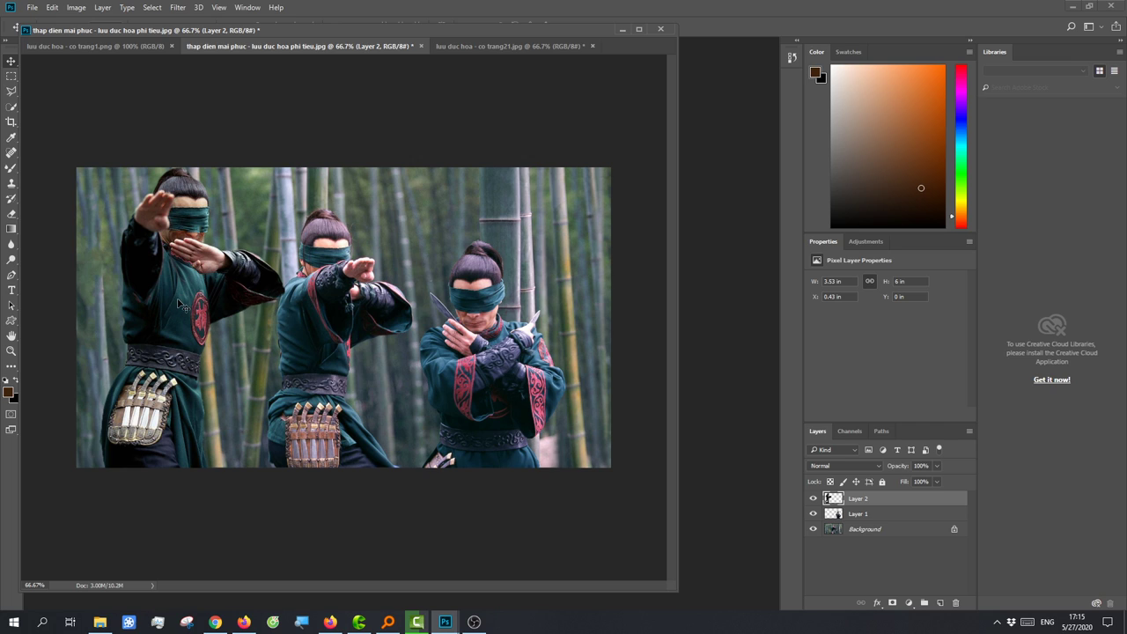
- Place Layer 2's warrior at the left edge, snapped to the top, at X 0.2 in, Y 0 in
left_click_drag(179, 304, 337, 313)
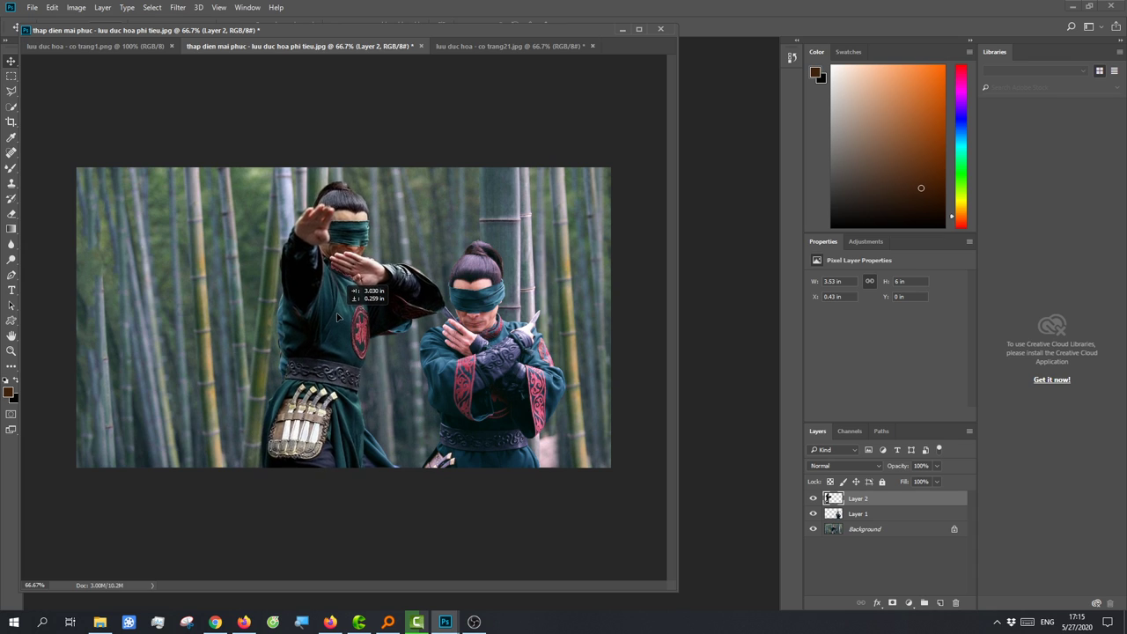
left_click_drag(334, 312, 337, 307)
left_click_drag(167, 304, 173, 310)
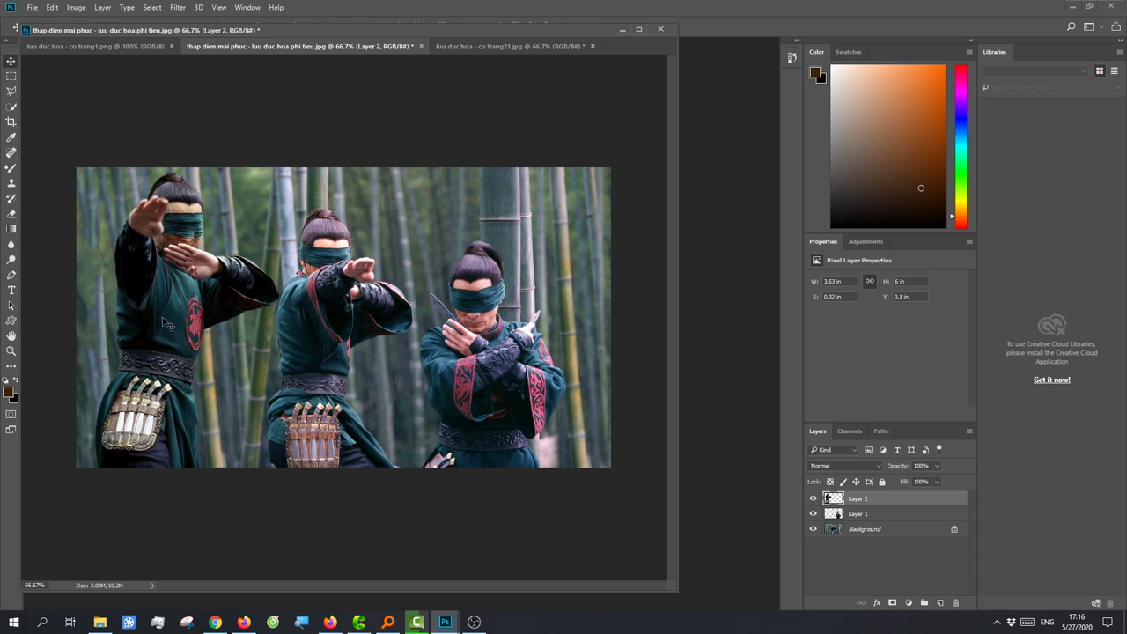
left_click_drag(165, 323, 163, 320)
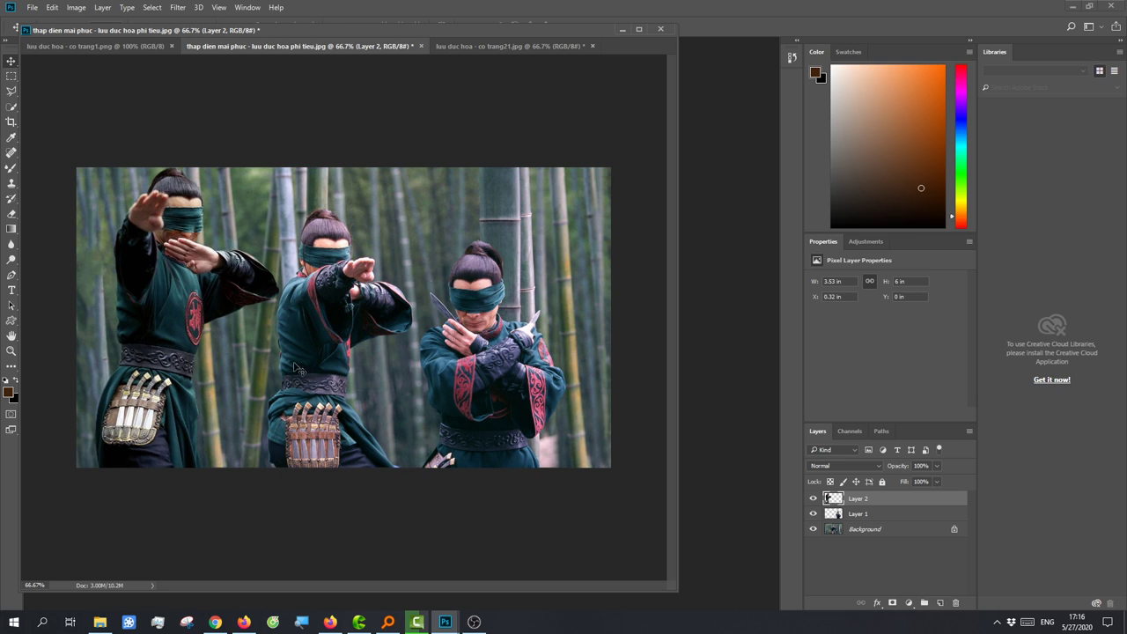
left_click_drag(162, 336, 162, 338)
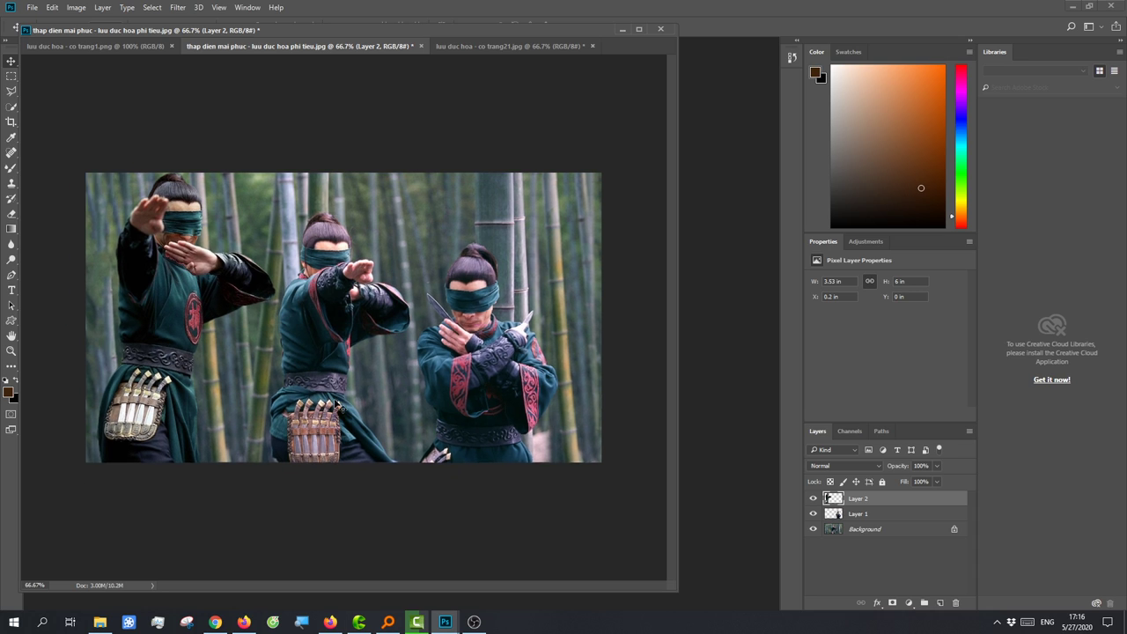
left_click_drag(294, 358, 335, 392)
key("ctrl+z")
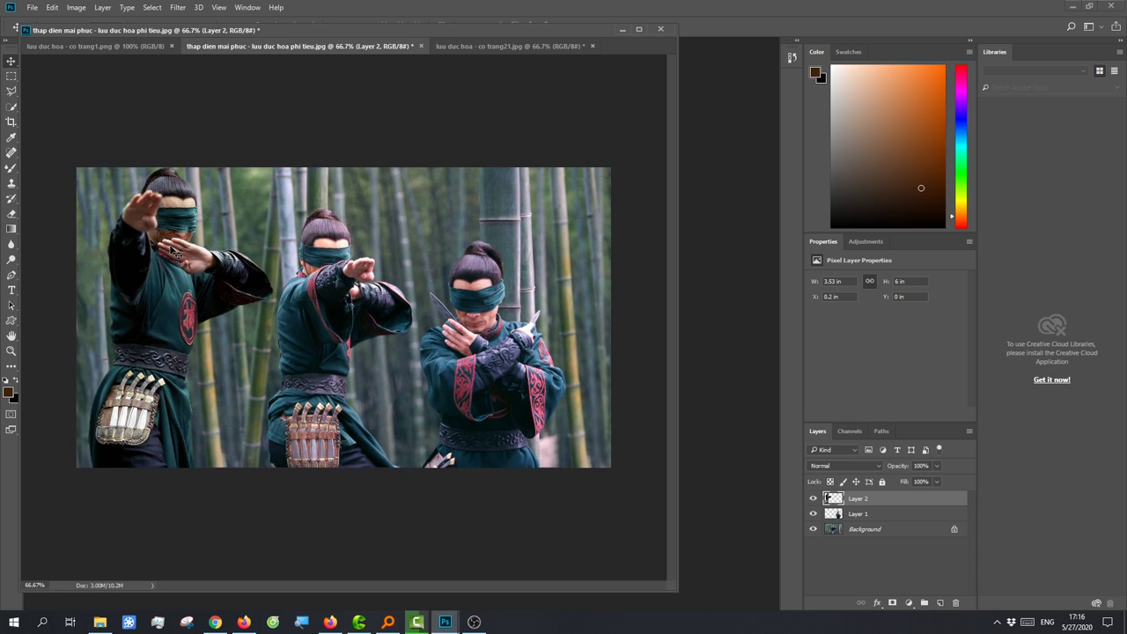
- Save the composite as a JPEG at quality 12 Maximum
left_click(31, 8)
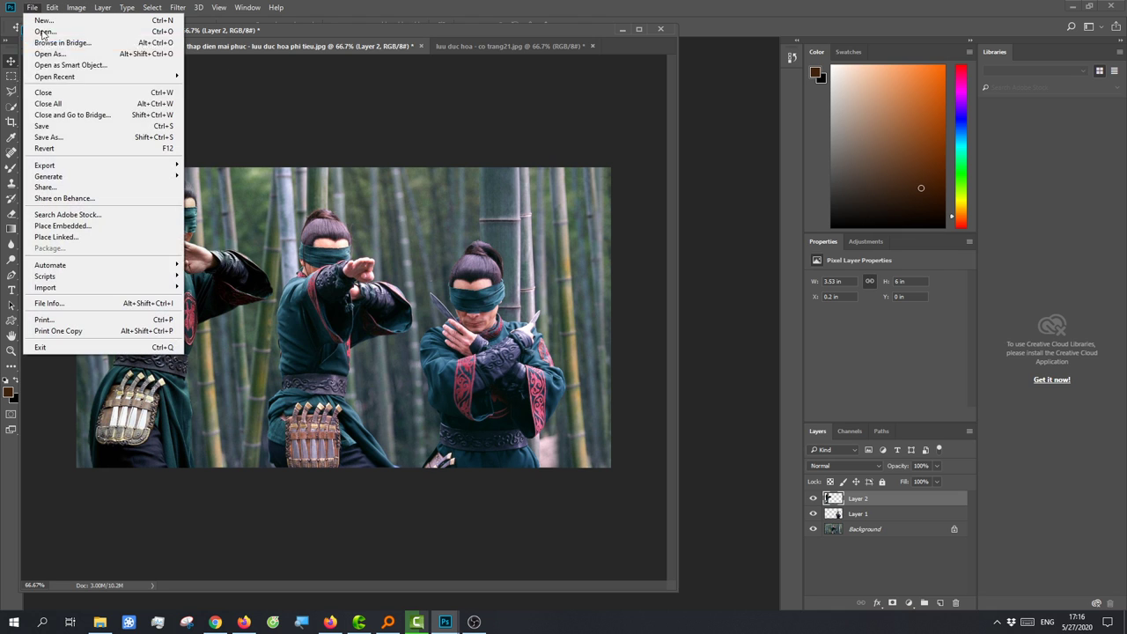
left_click(53, 136)
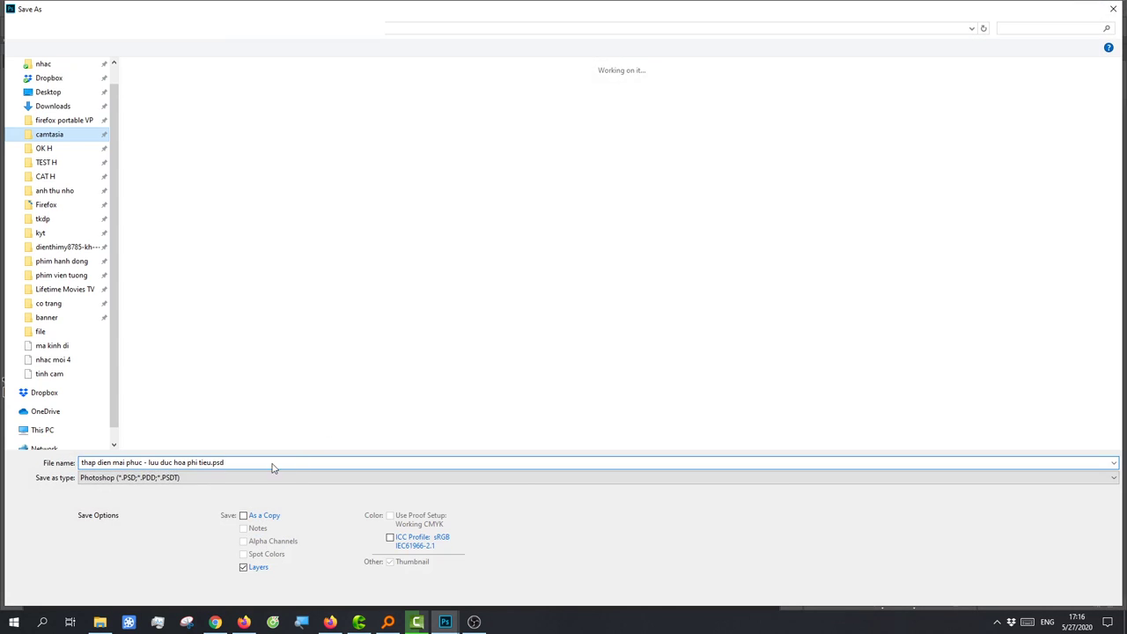
left_click(252, 477)
left_click(143, 362)
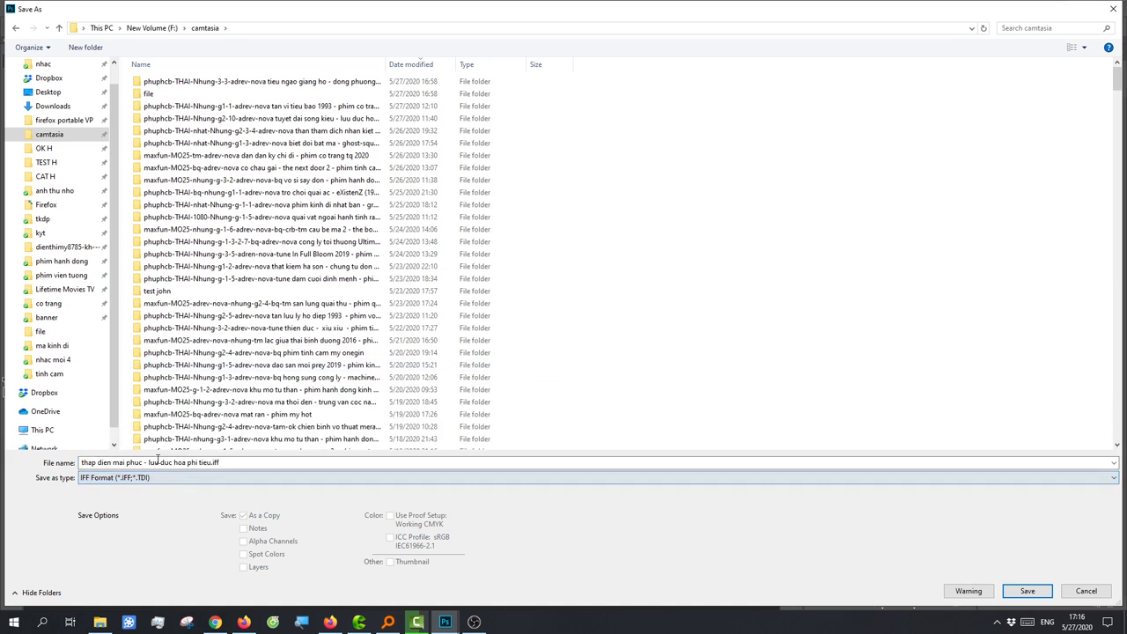
left_click(251, 477)
left_click(144, 362)
left_click(201, 462)
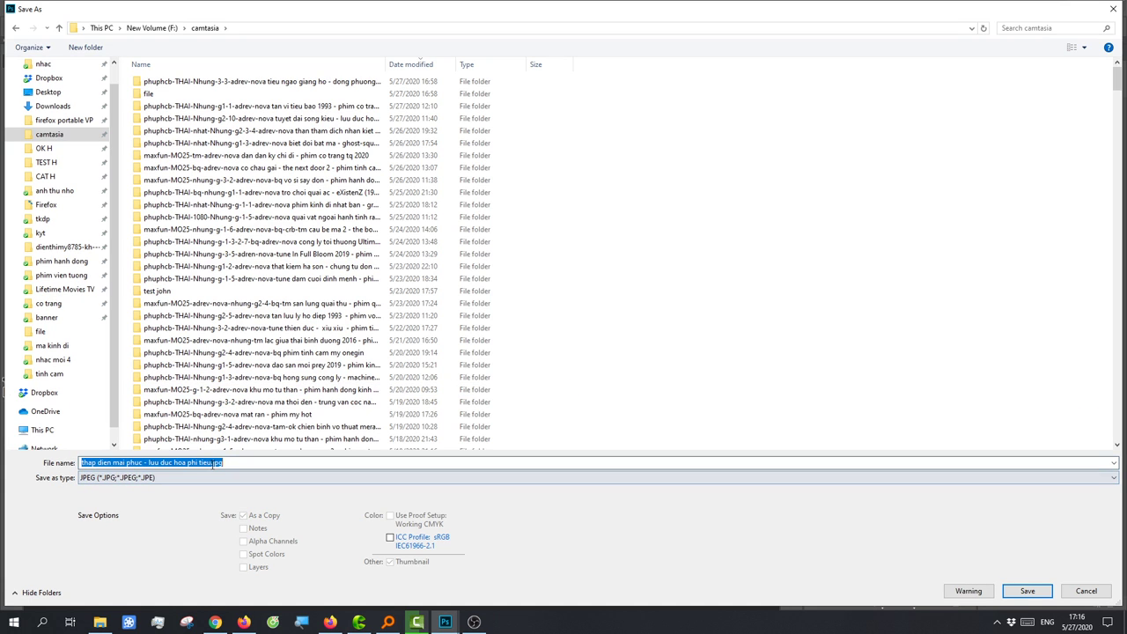
left_click(212, 462)
key("Return")
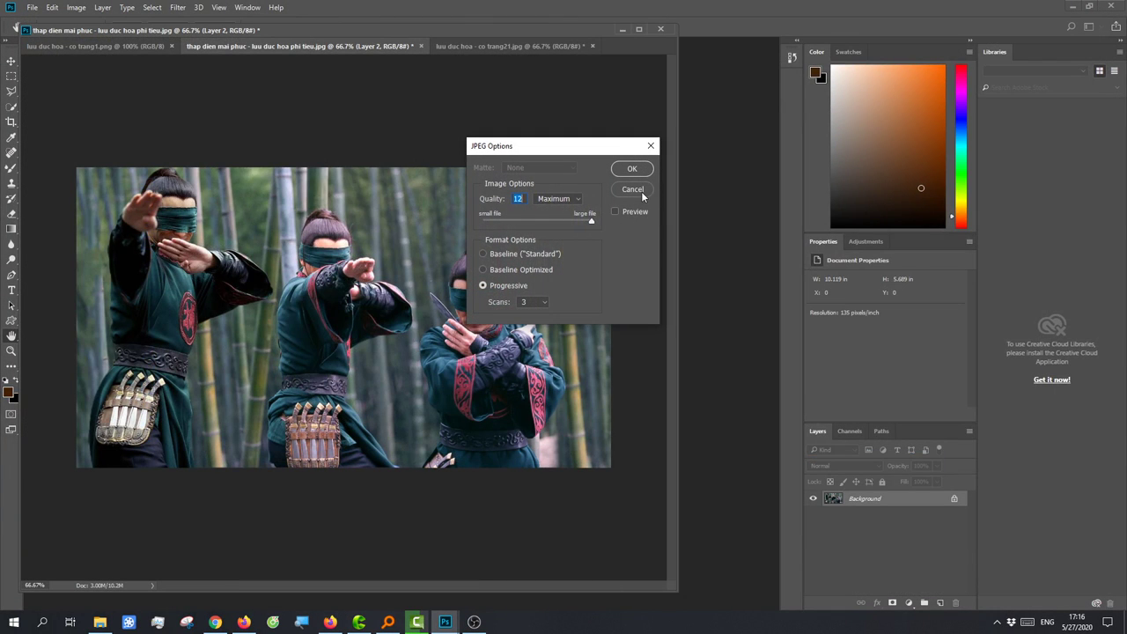
left_click(634, 170)
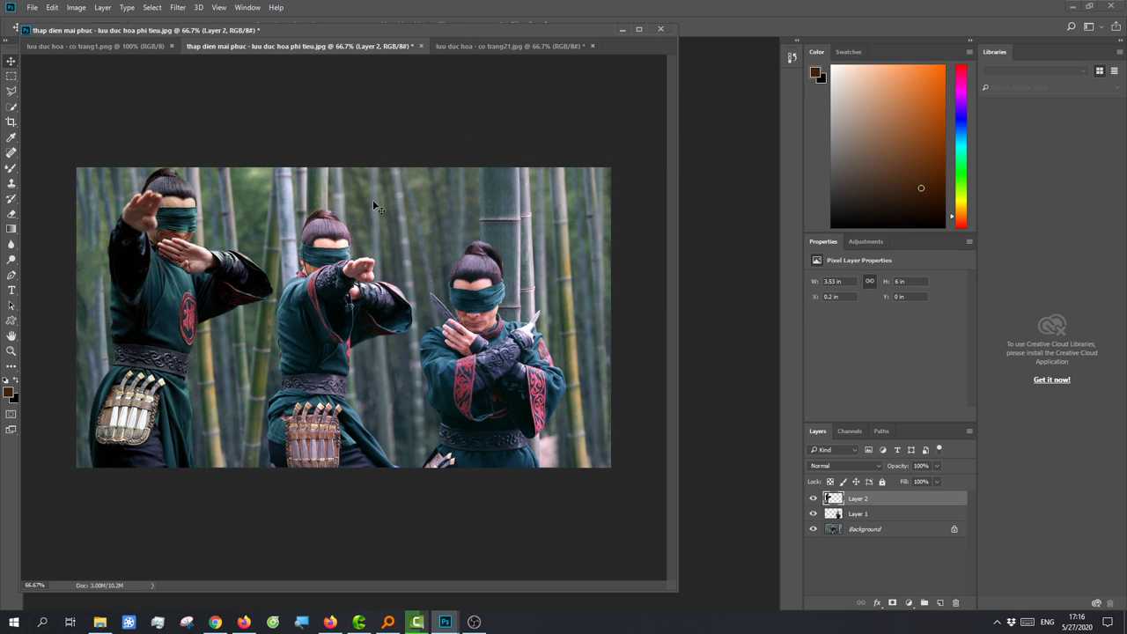
- Maximize, then restore the document window and move it slightly lower
double_click(528, 29)
double_click(917, 9)
left_click_drag(574, 29, 578, 44)
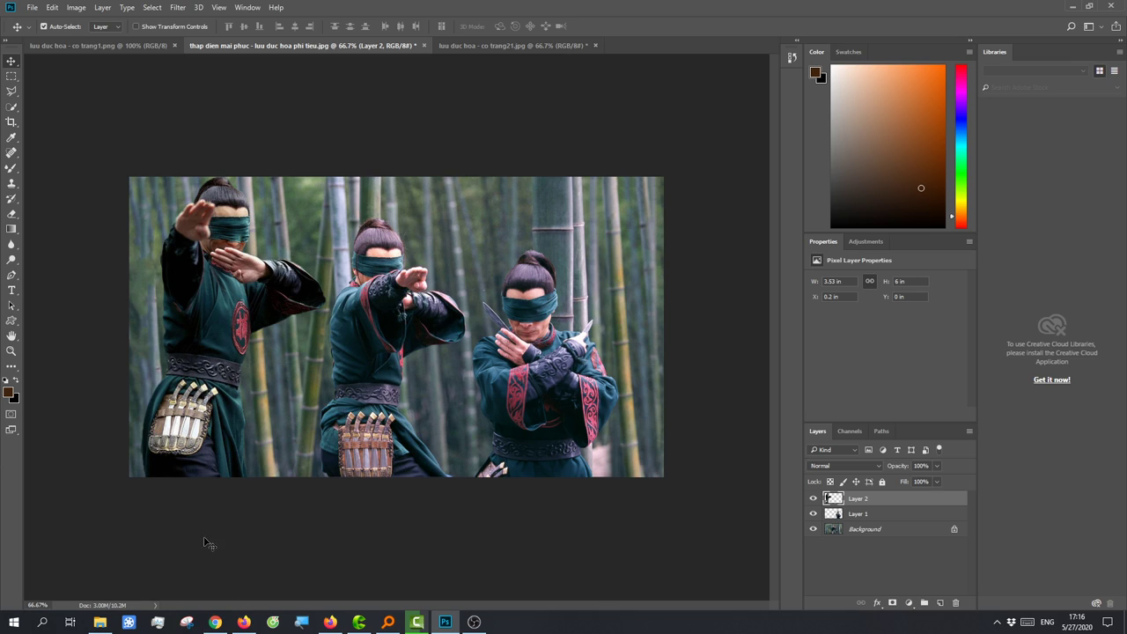
mouse_move(215, 622)
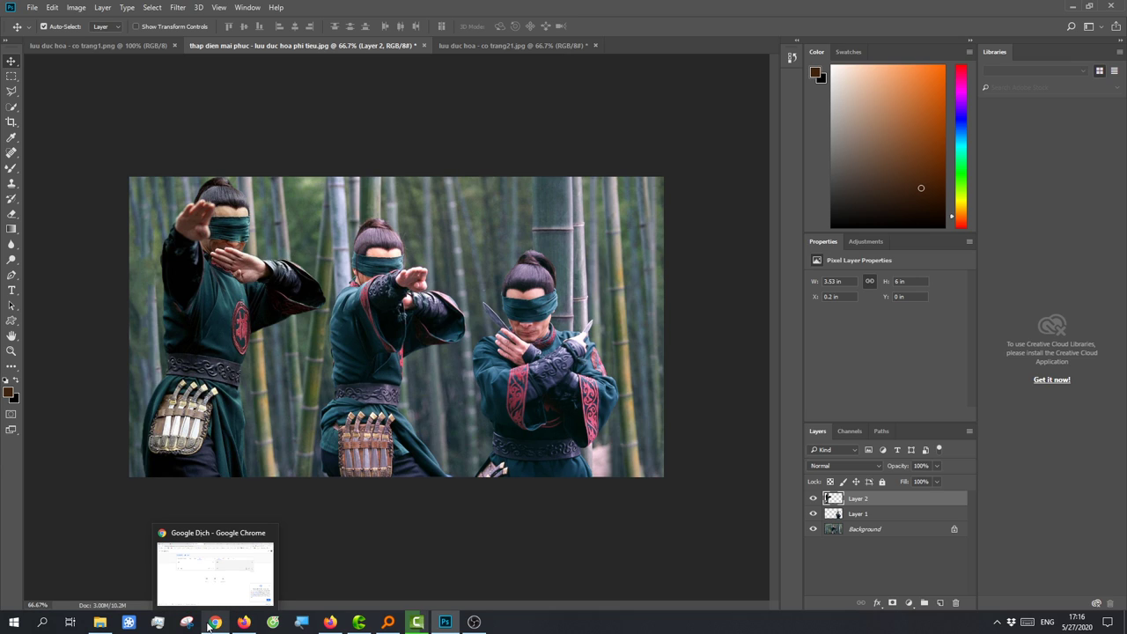
- In Chrome, close the alamy warrior image tab
left_click(212, 623)
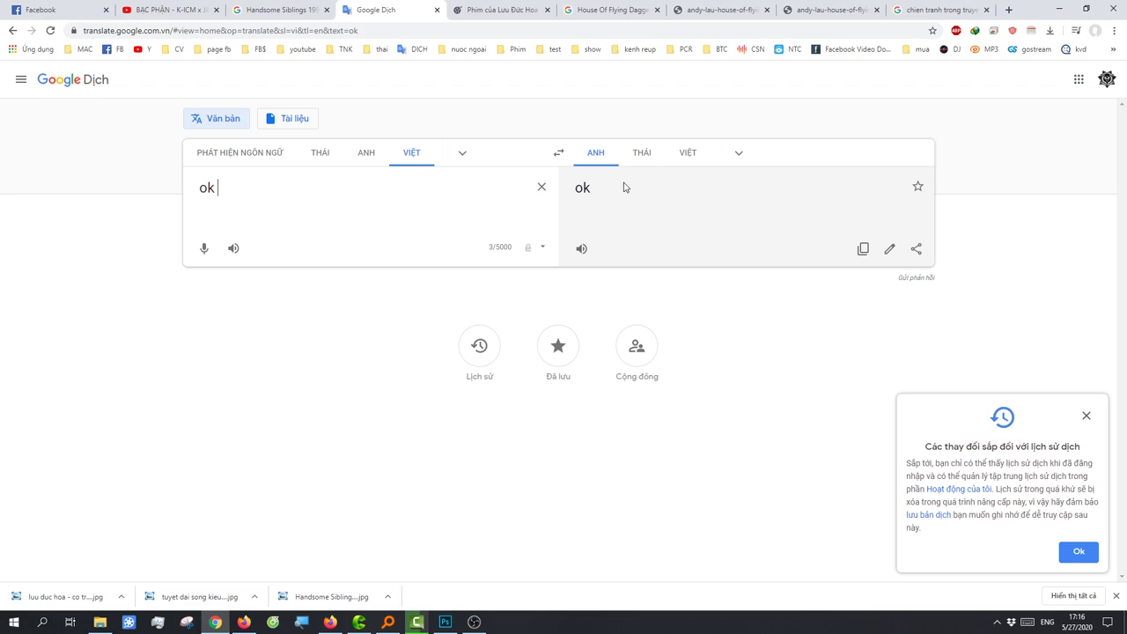
left_click(731, 10)
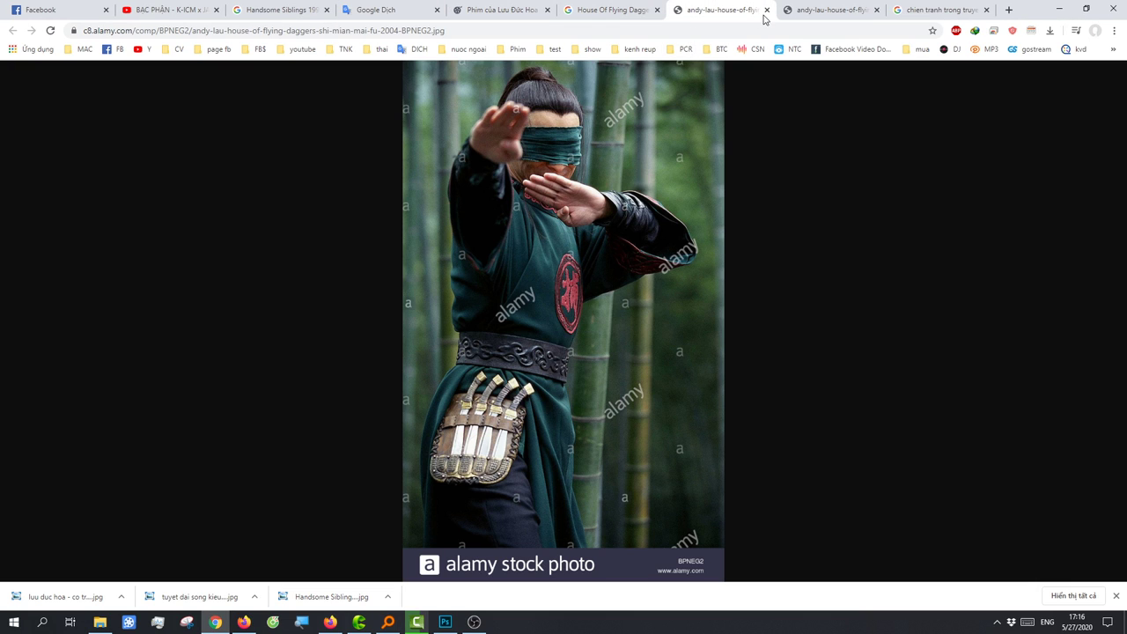
left_click(766, 9)
- Preview the House Of Flying Daggers dagger-stance stock photo in the image results
left_click(614, 7)
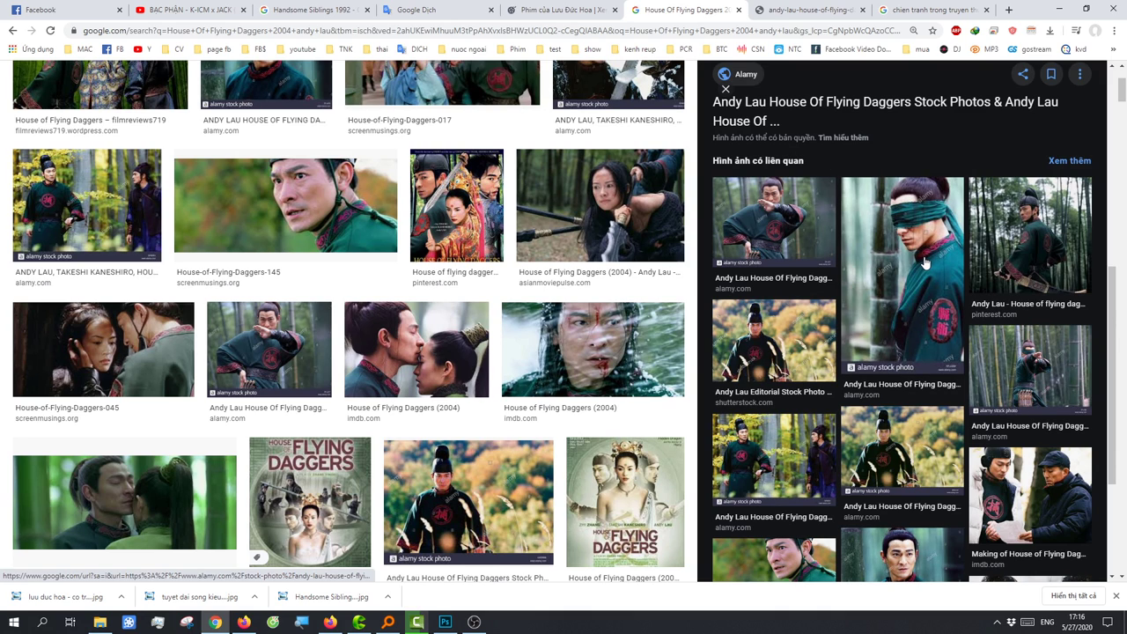
scroll(925, 263, "down", 2)
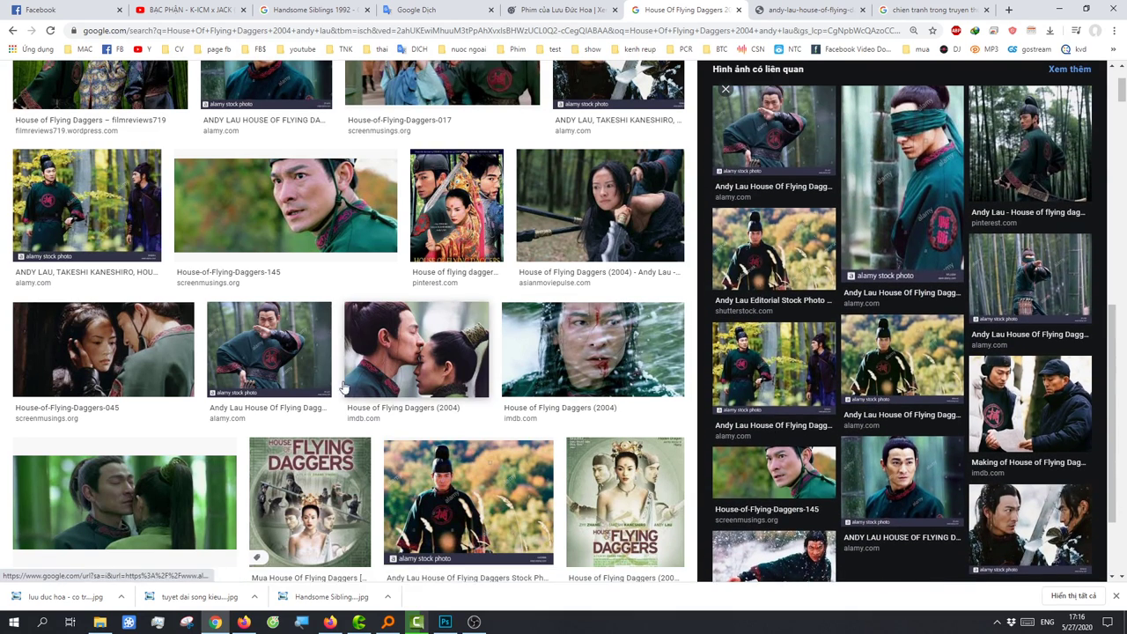
left_click(268, 352)
scroll(907, 328, "down", 3)
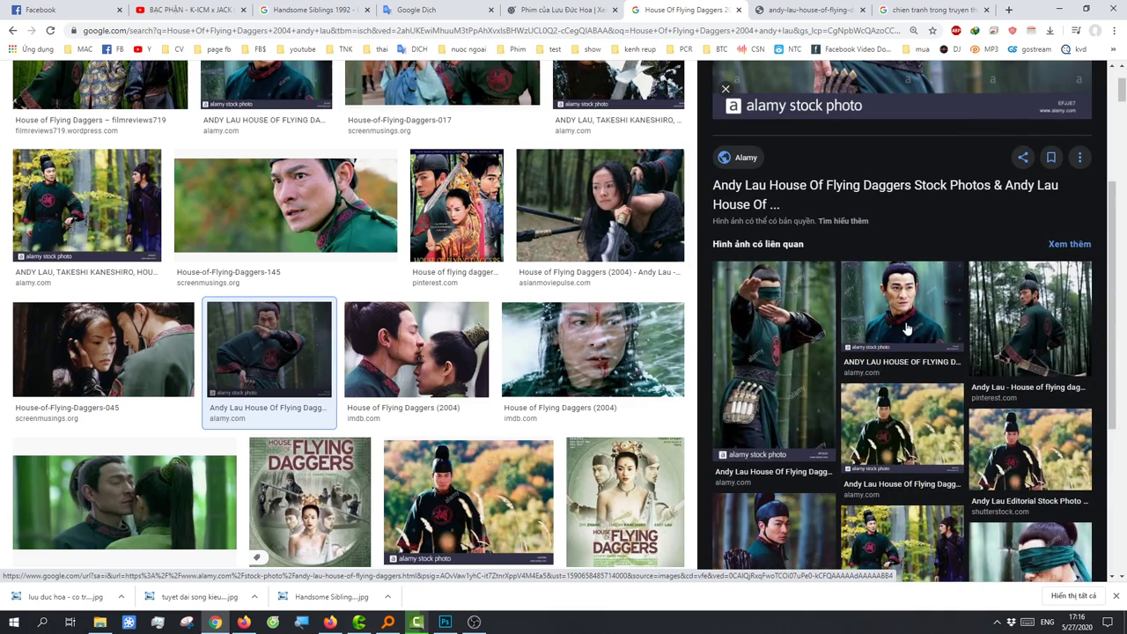
scroll(907, 328, "up", 1)
scroll(924, 328, "up", 2)
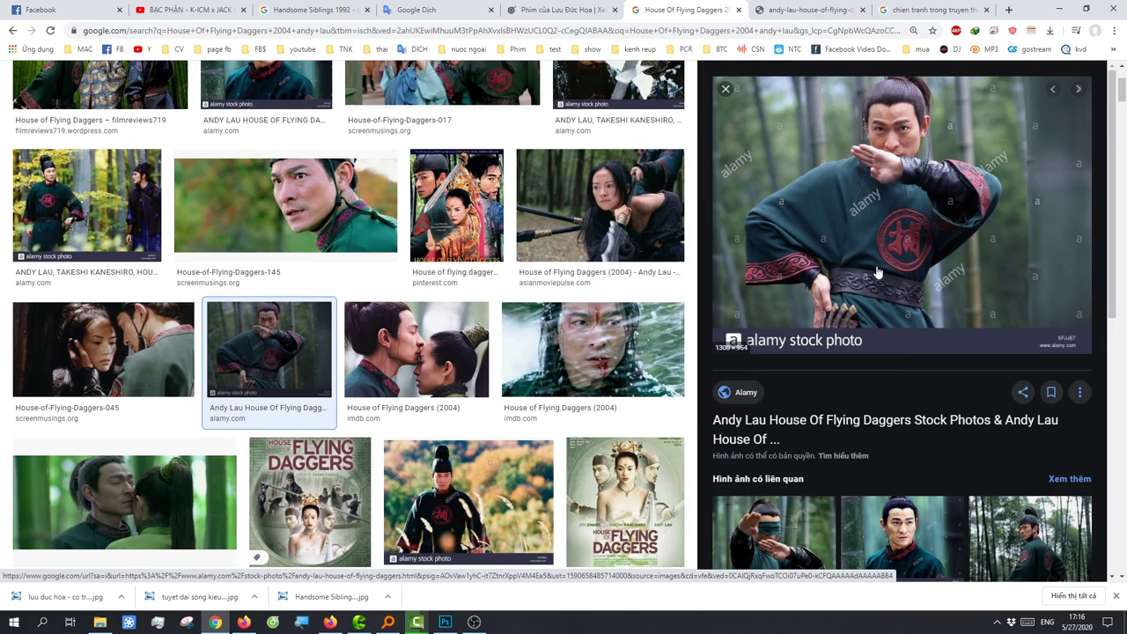
- Switch to the Photoshop composite and back to compare it with the results
left_click(446, 622)
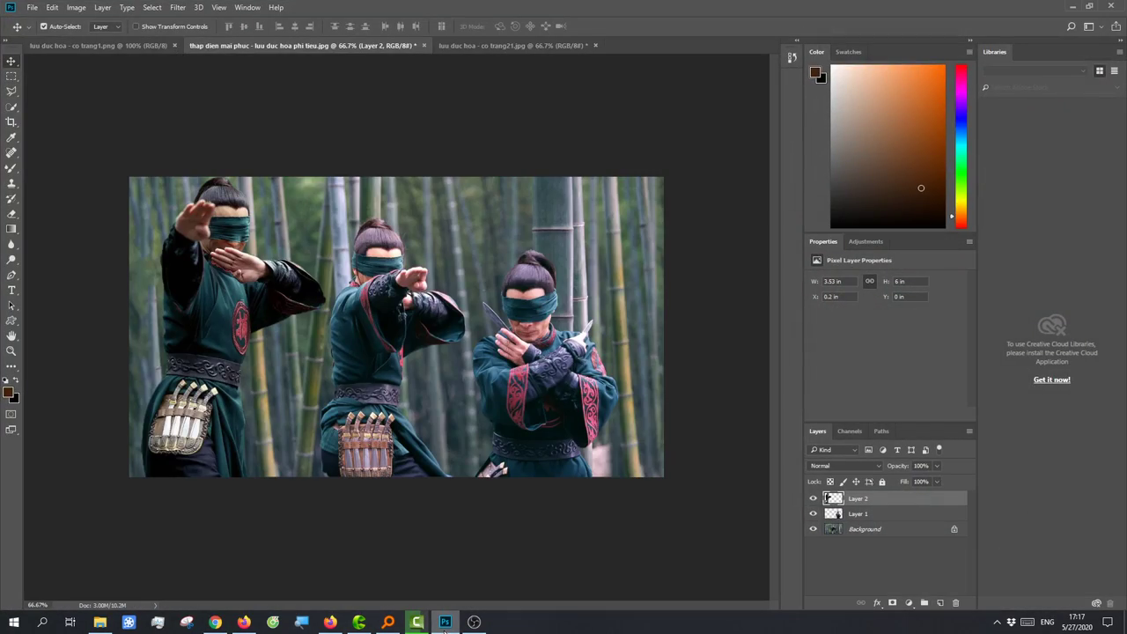
left_click(445, 623)
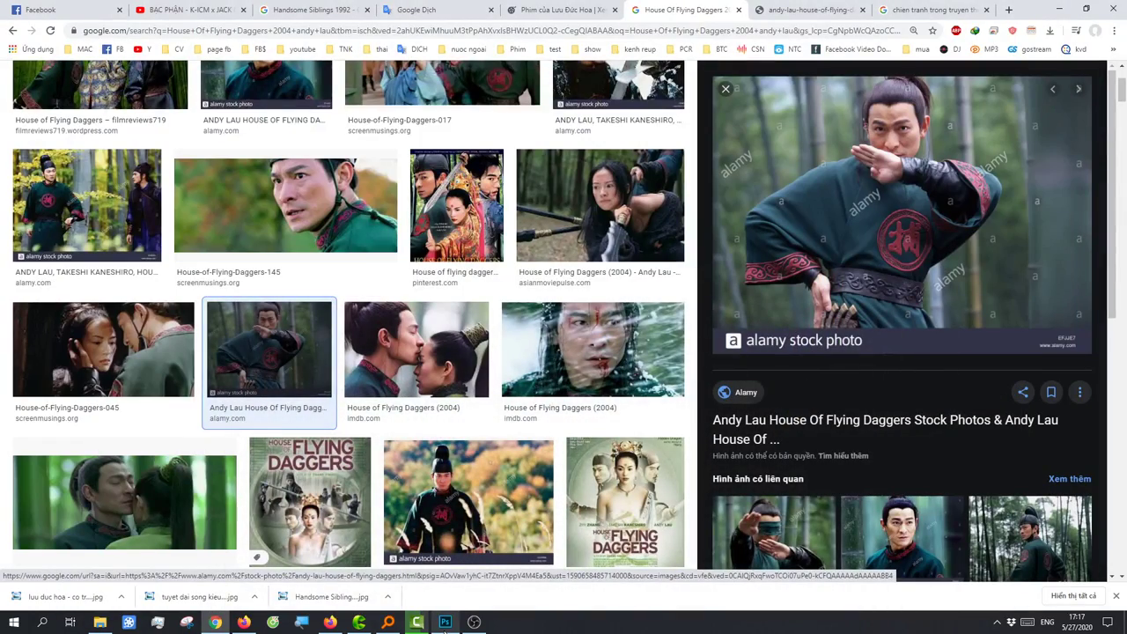
left_click(445, 624)
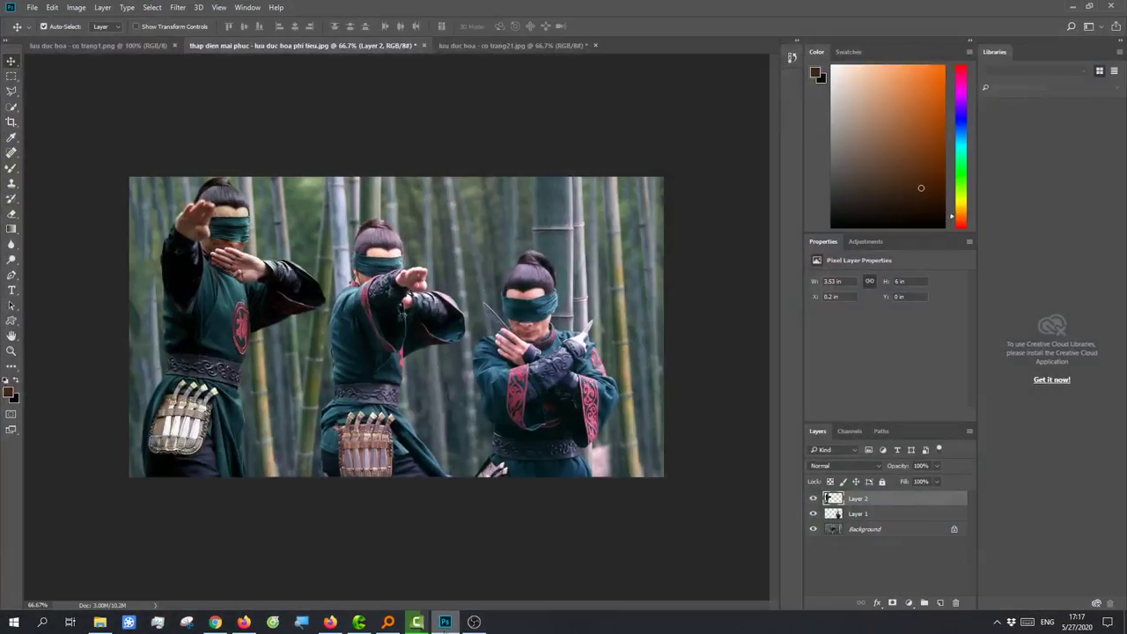
- Open the previewed warrior stock photo in a new Chrome tab
left_click(446, 624)
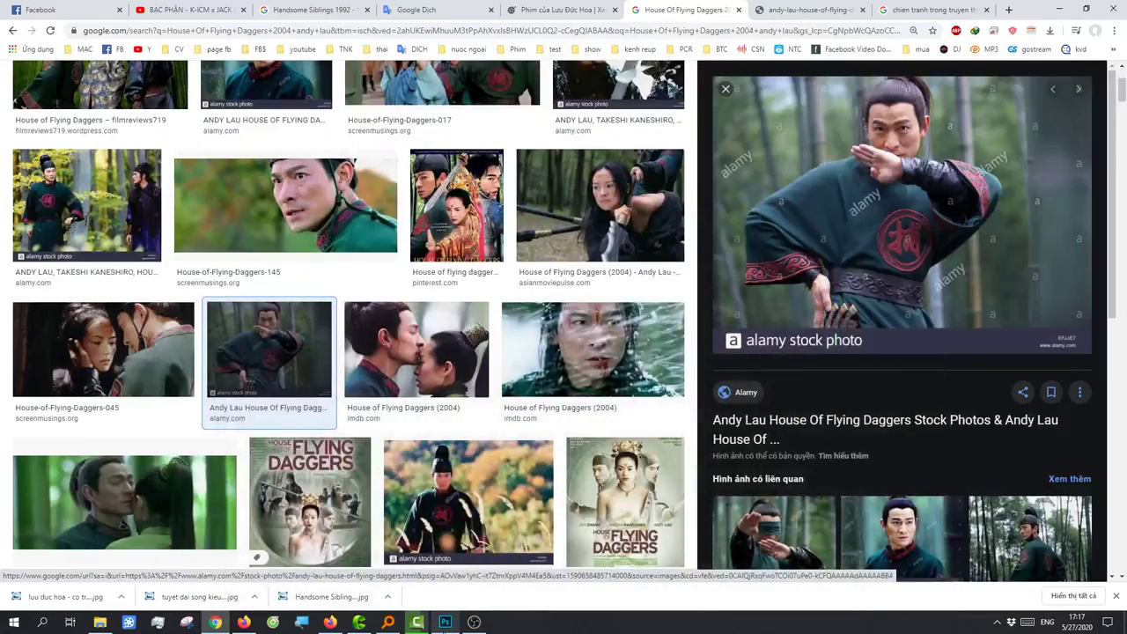
right_click(810, 287)
left_click(845, 404)
- Browse related previews: two warriors in a forest and the House-of-Flying-Daggers-017 image
scroll(916, 388, "down", 2)
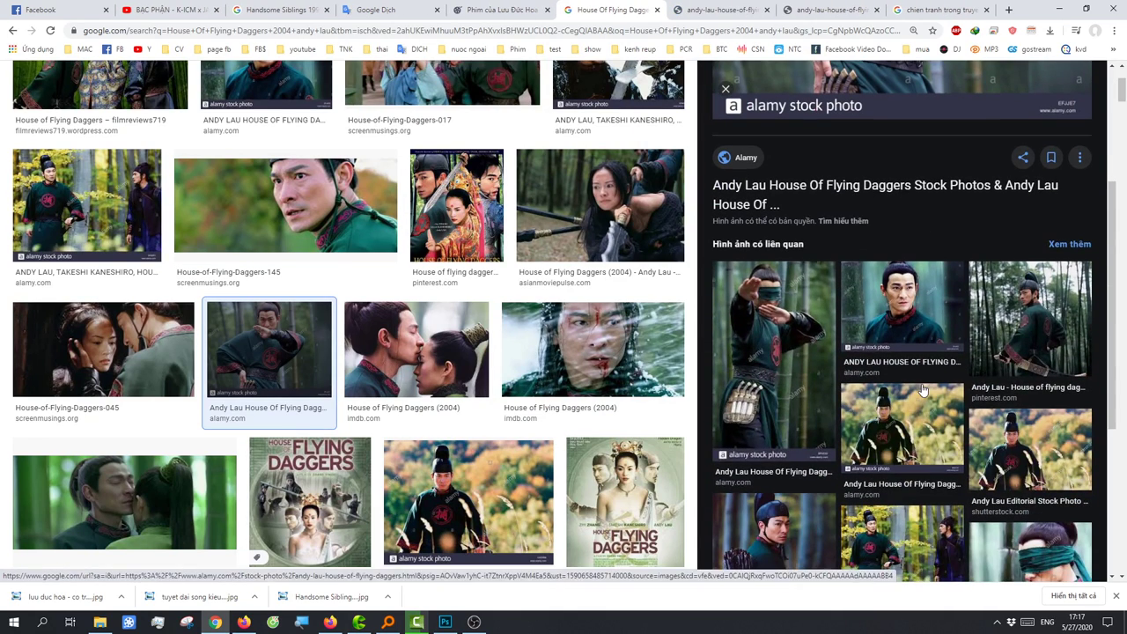
scroll(940, 366, "down", 3)
scroll(944, 368, "down", 2)
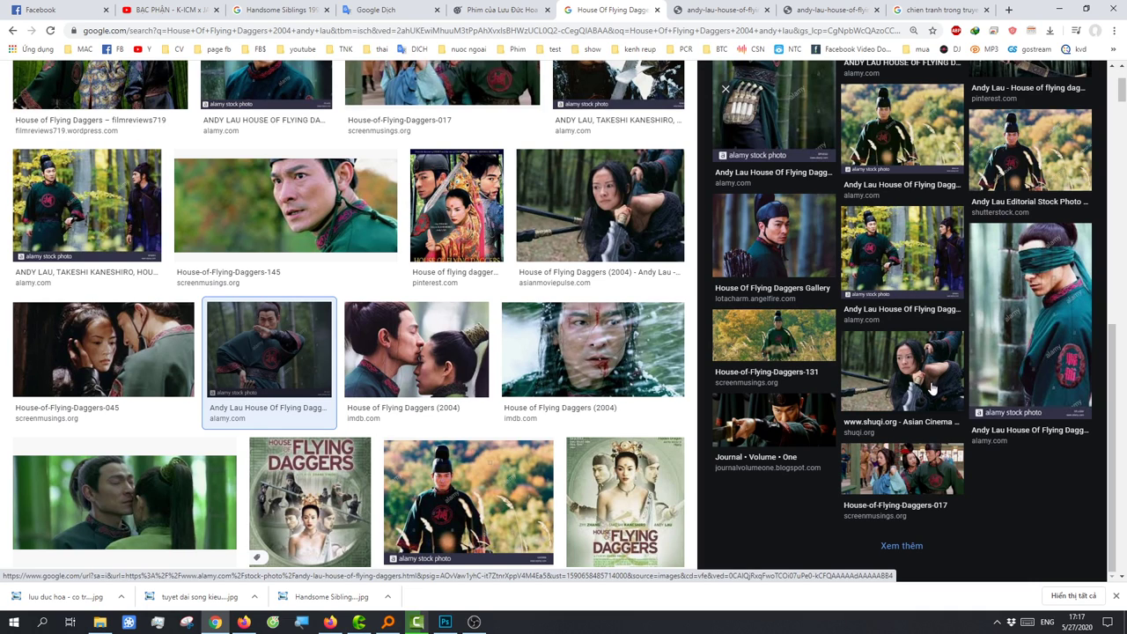
left_click(902, 251)
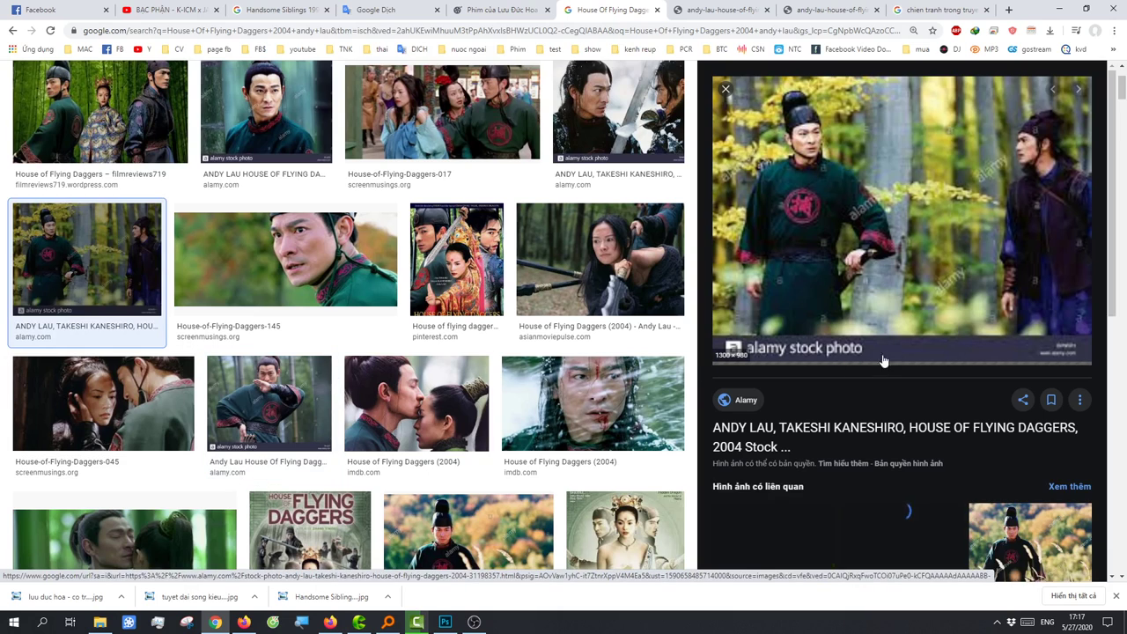
scroll(883, 361, "down", 3)
scroll(925, 354, "down", 2)
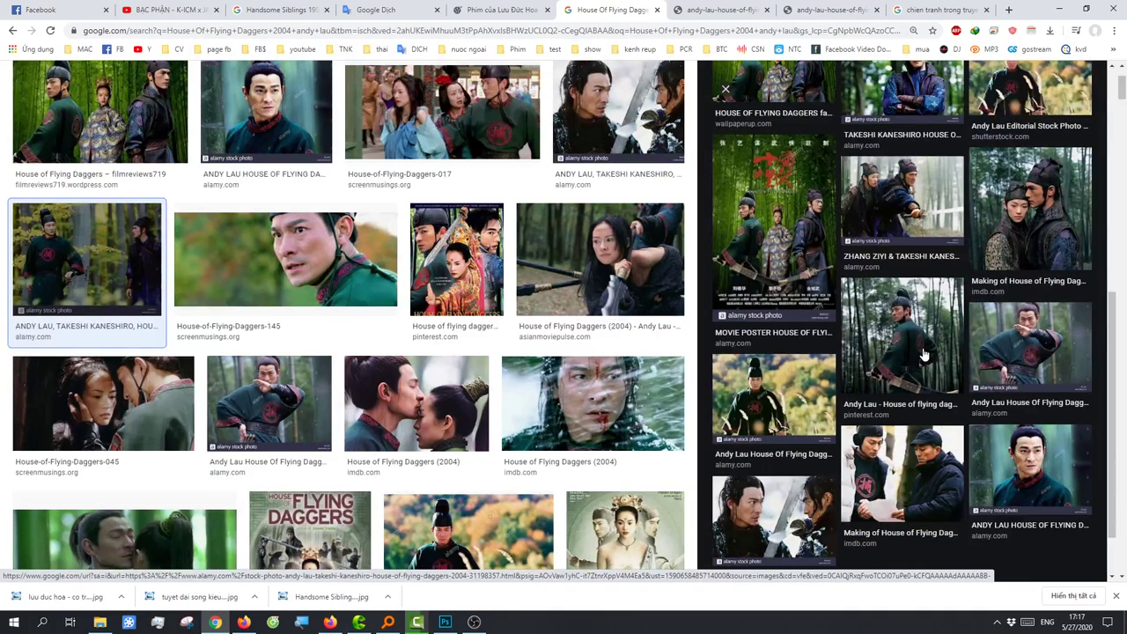
left_click(1012, 340)
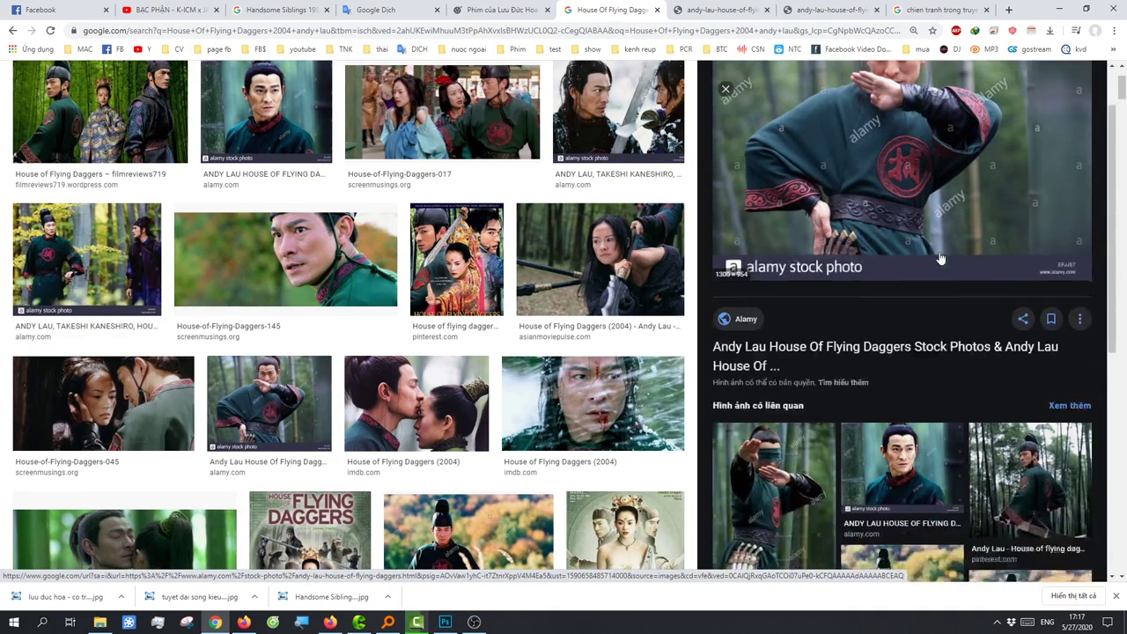
scroll(940, 258, "down", 3)
scroll(941, 264, "down", 2)
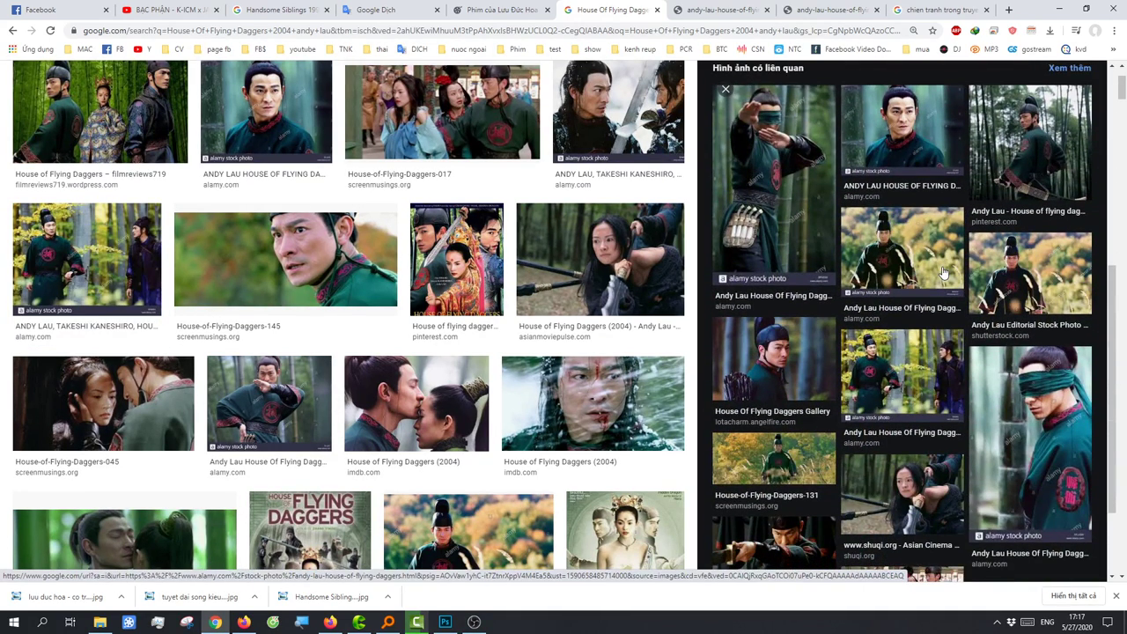
left_click(917, 289)
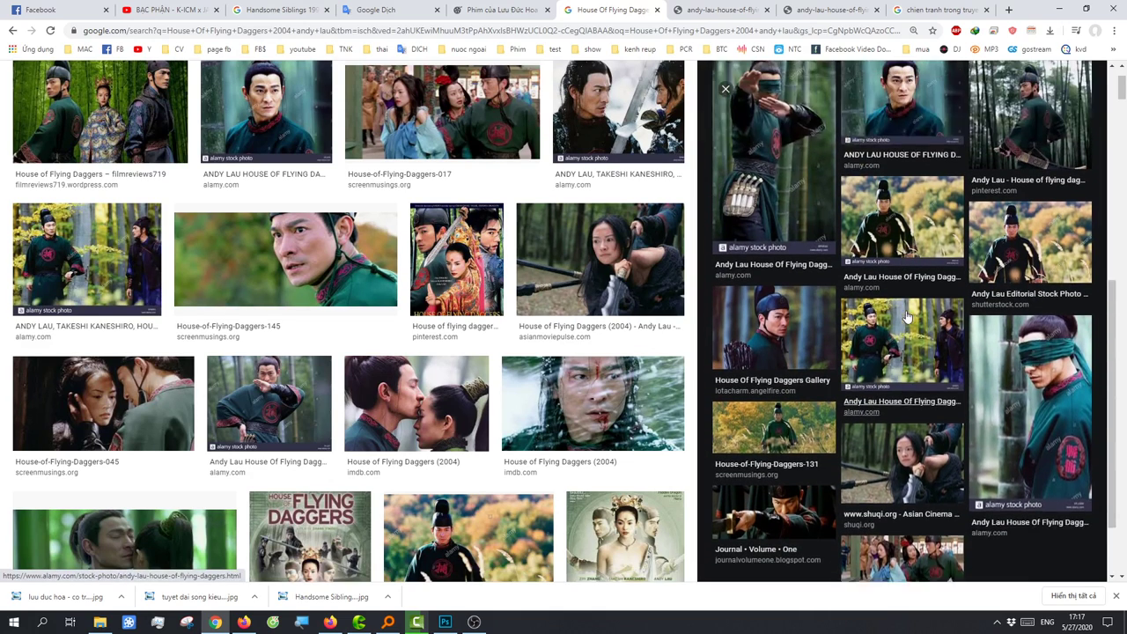
left_click(533, 154)
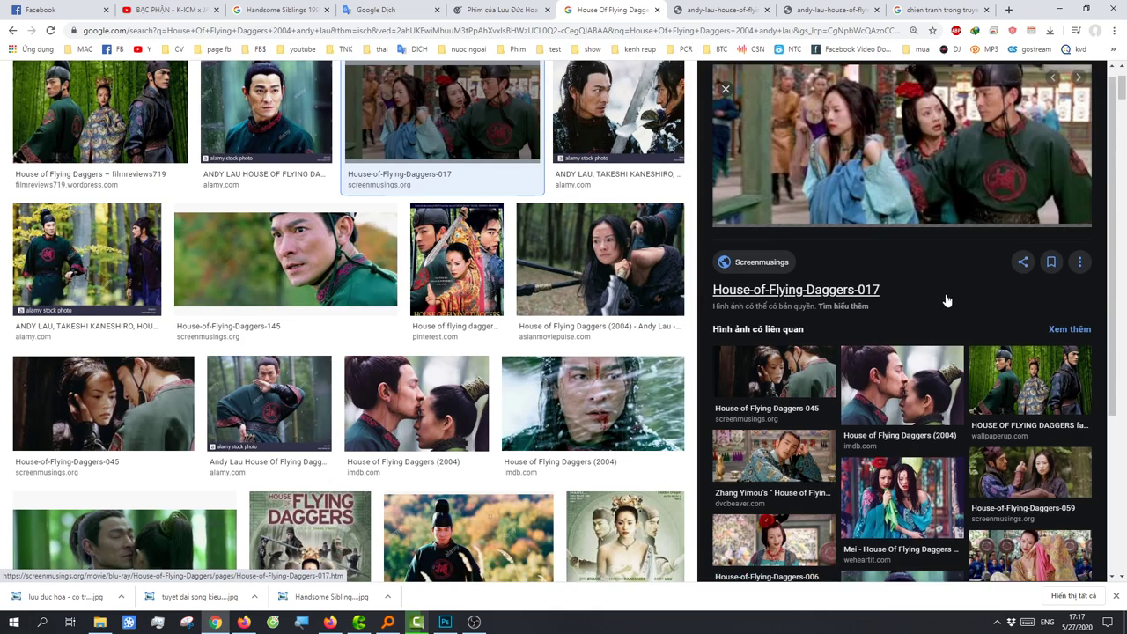
scroll(916, 313, "down", 2)
scroll(915, 313, "up", 3)
- Preview the filmreviews719, asianmoviepulse, throwdown815 archer and alamy warrior-pose images
key("Left")
key("Left")
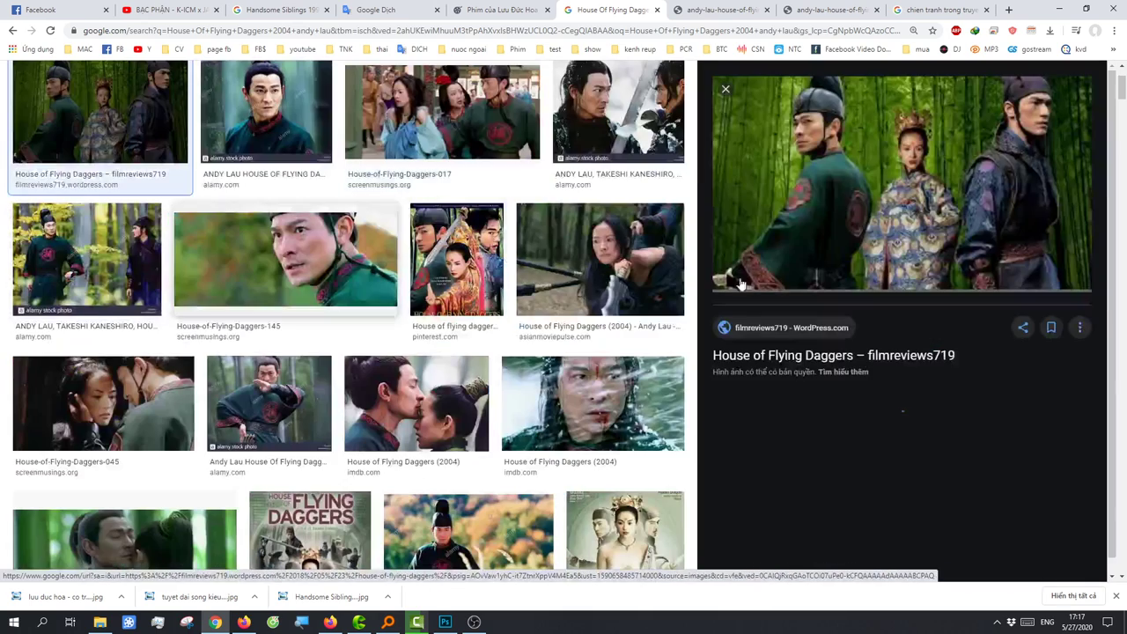
scroll(921, 289, "down", 3)
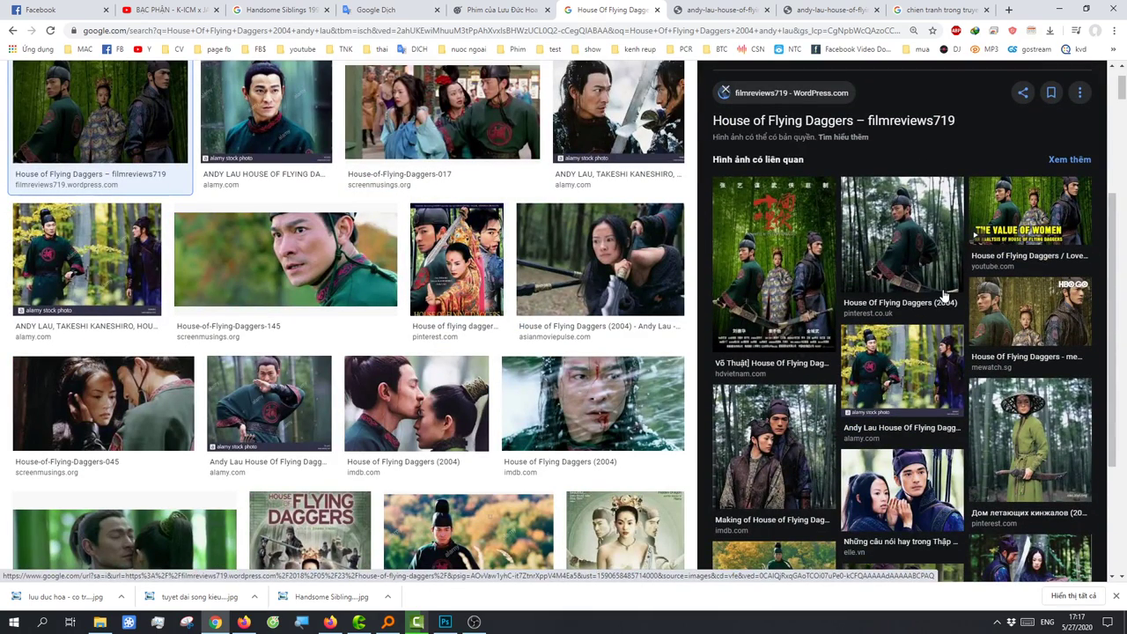
scroll(946, 295, "down", 5)
left_click(596, 275)
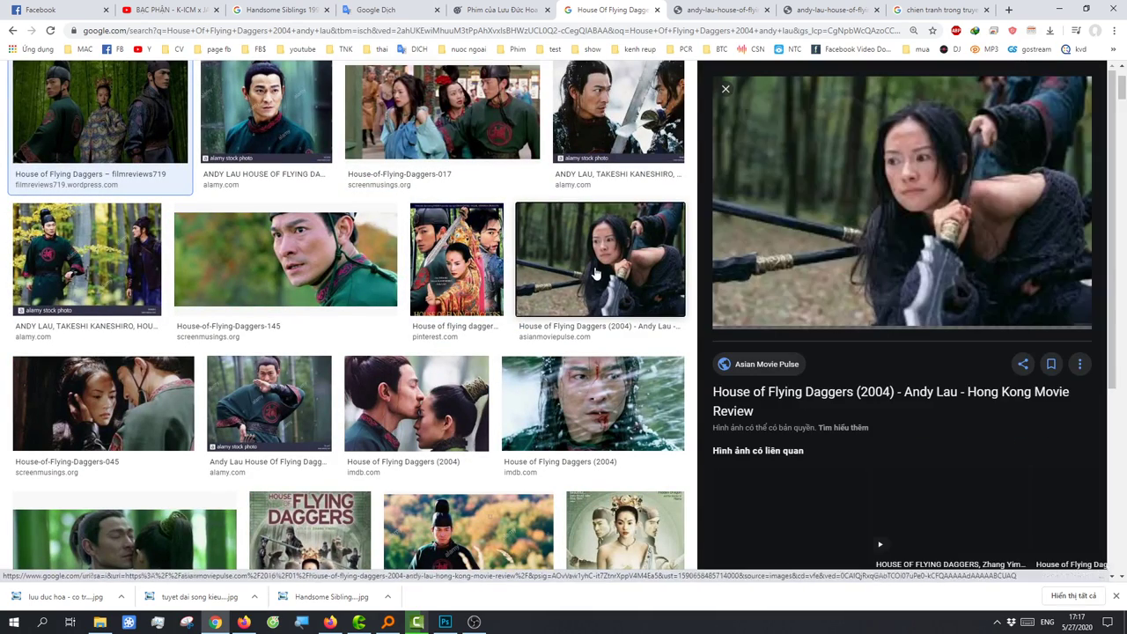
scroll(924, 390, "down", 4)
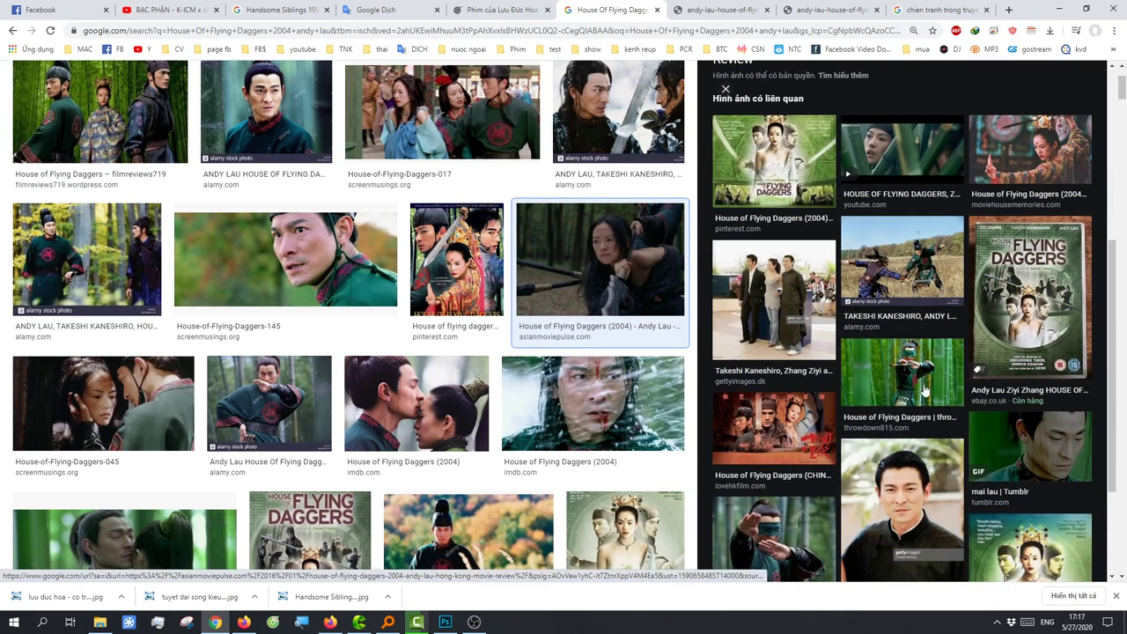
left_click(924, 390)
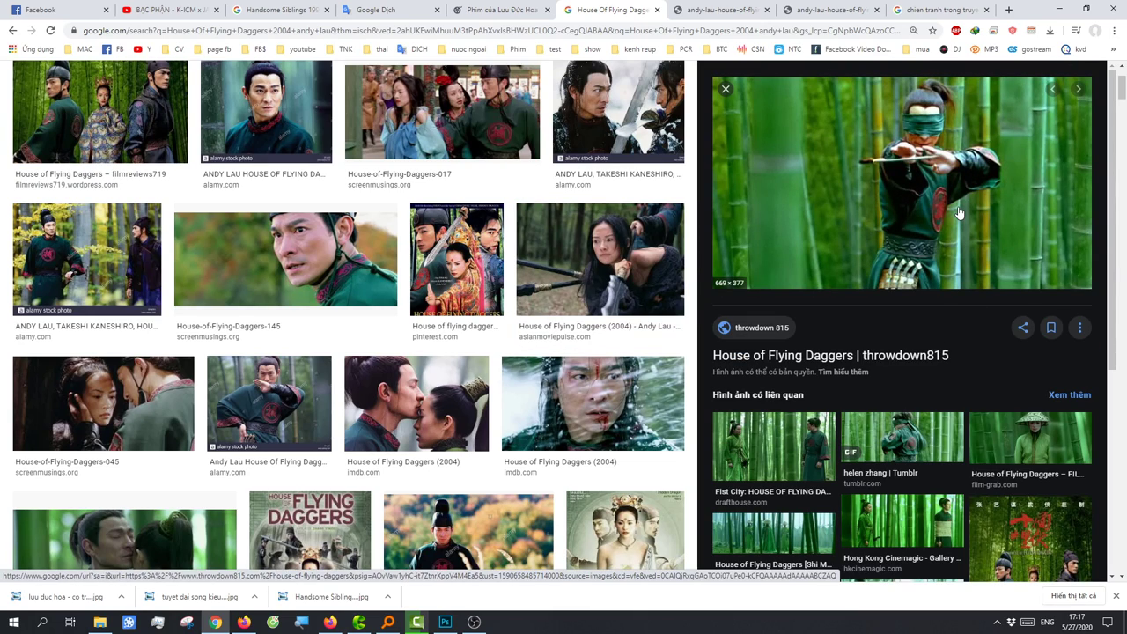
scroll(959, 214, "down", 3)
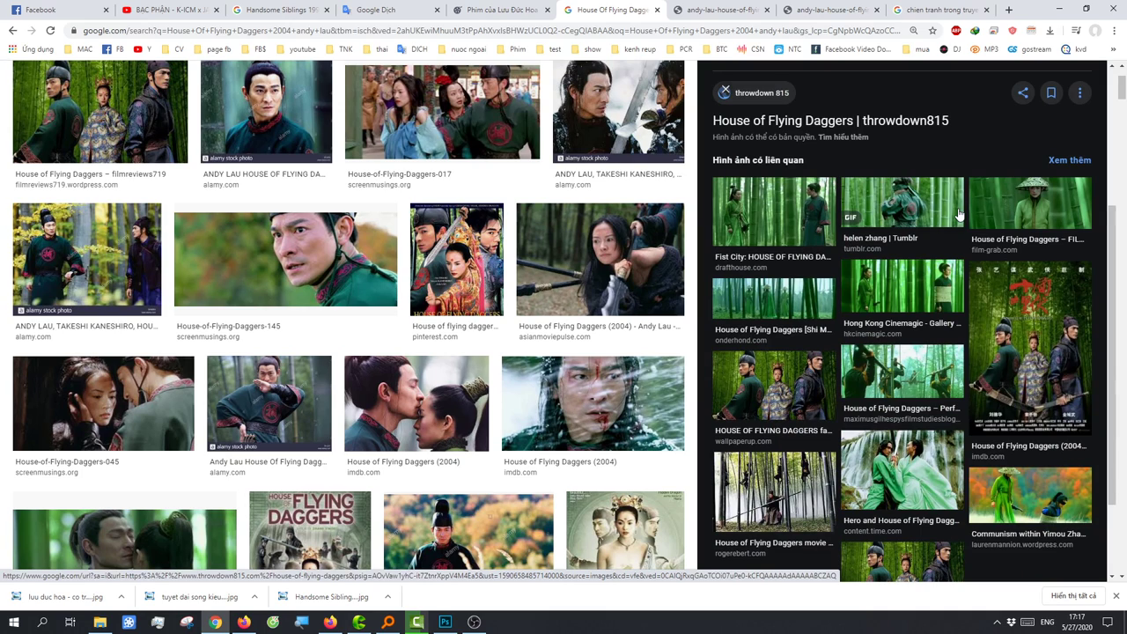
scroll(959, 213, "down", 2)
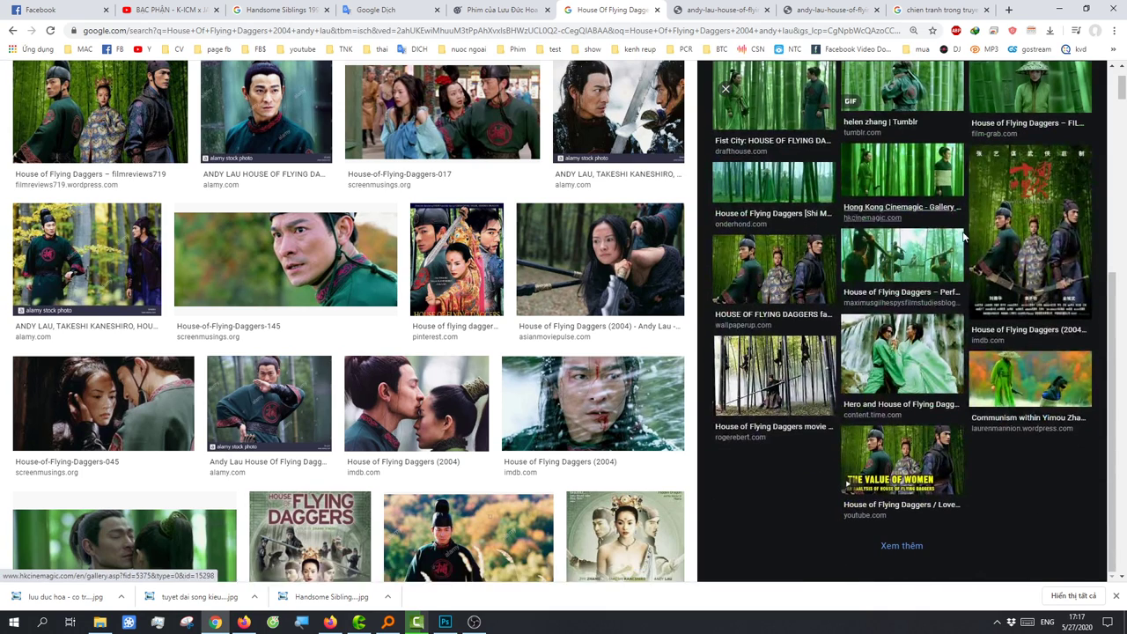
left_click(278, 123)
scroll(938, 339, "down", 3)
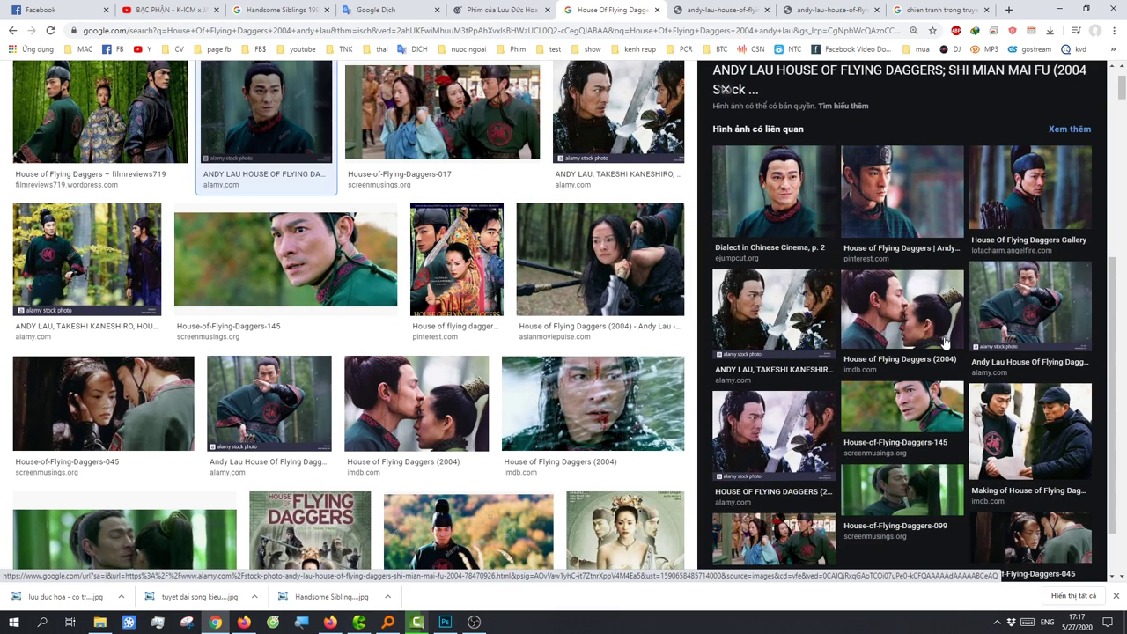
left_click(1024, 301)
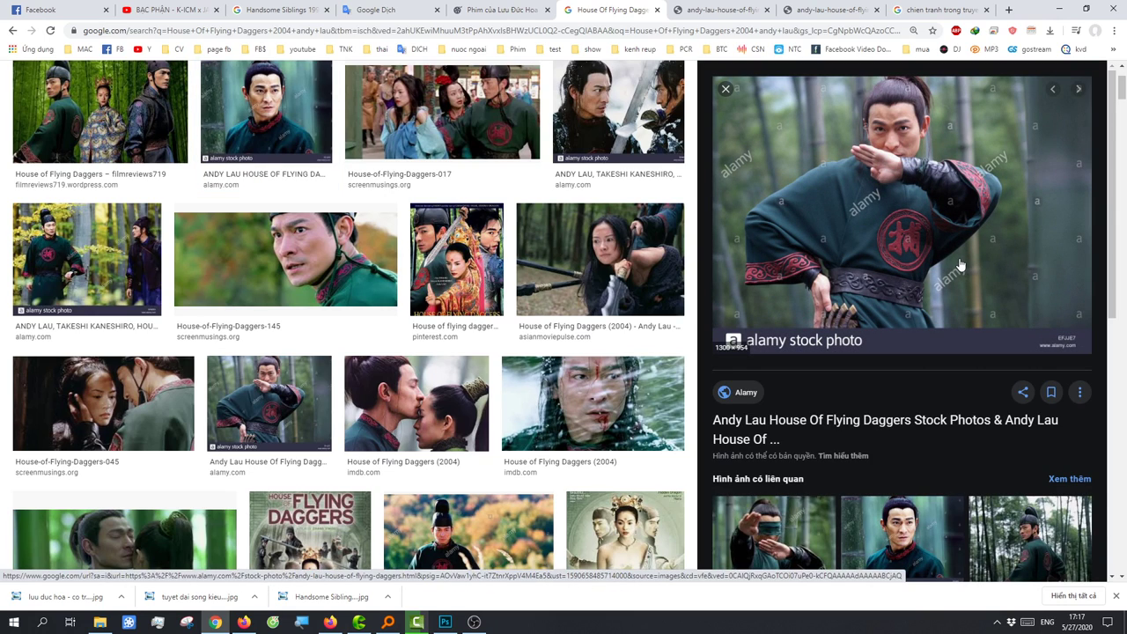
scroll(960, 265, "down", 3)
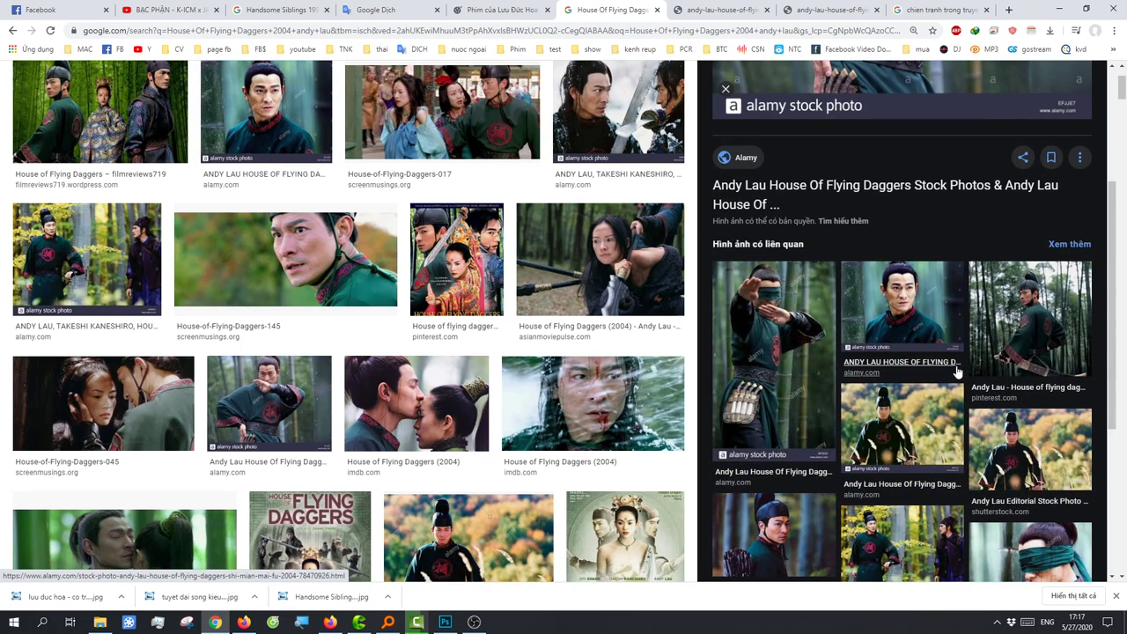
scroll(963, 370, "down", 2)
- Preview the blindfolded and masked bamboo warriors and the Pinterest archer, then close the preview
left_click(915, 285)
scroll(916, 284, "down", 5)
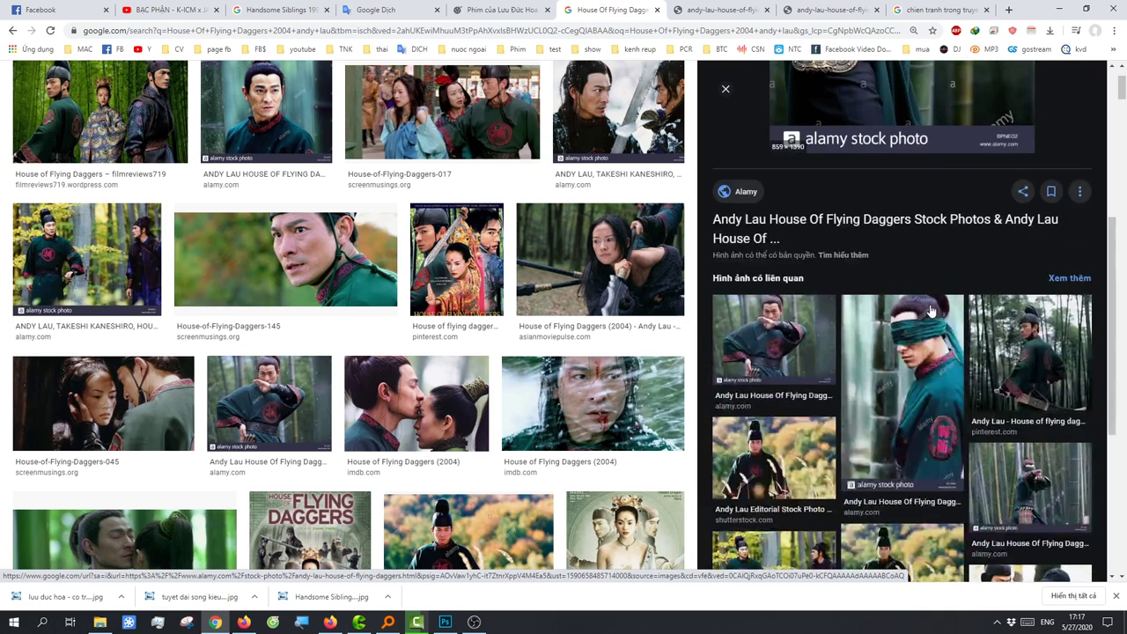
scroll(946, 353, "down", 2)
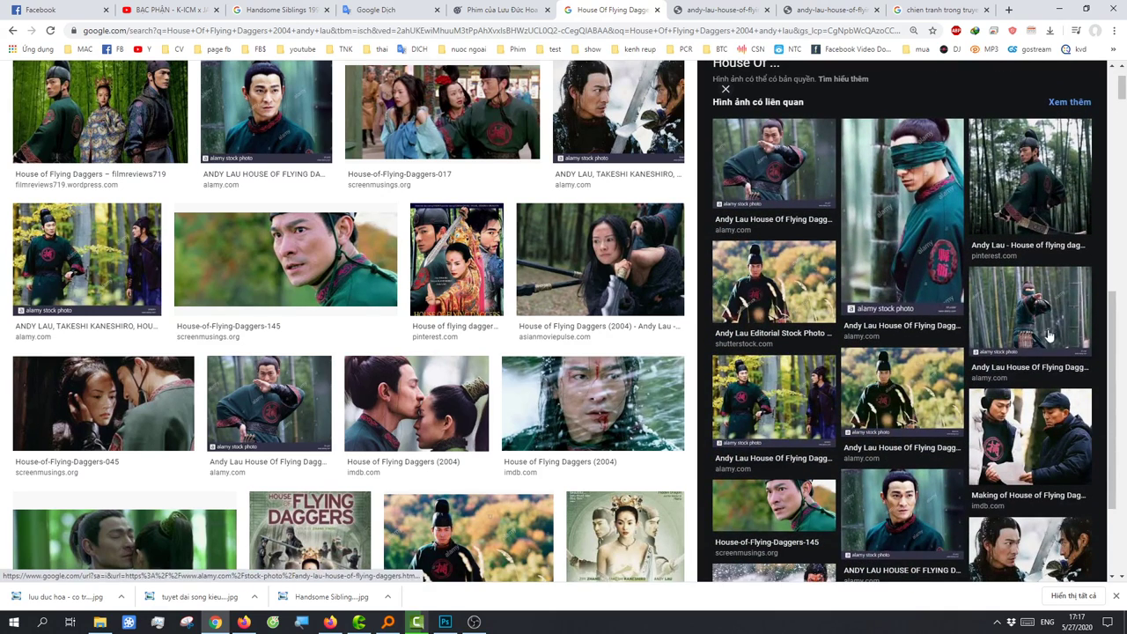
left_click(1043, 314)
scroll(942, 269, "down", 3)
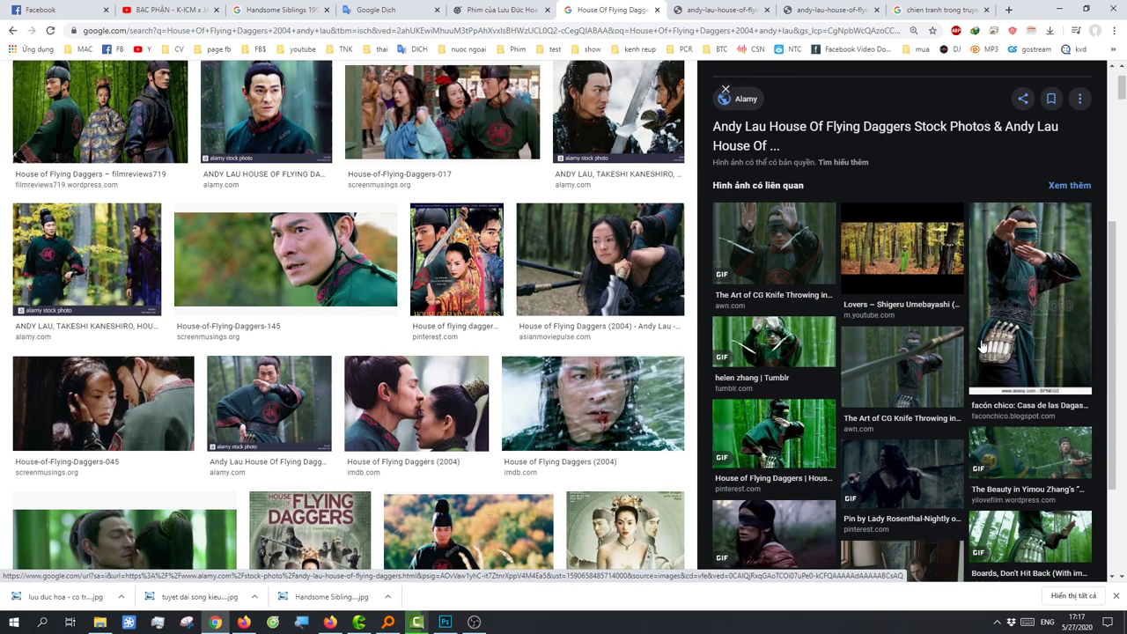
scroll(983, 346, "down", 2)
scroll(911, 339, "up", 1)
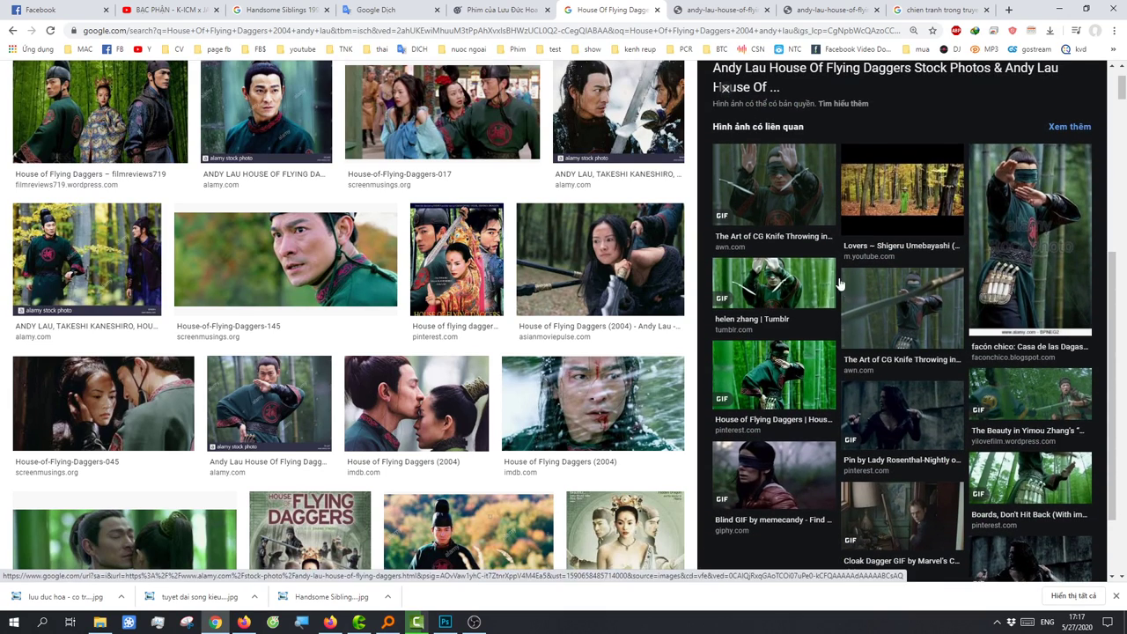
left_click(774, 376)
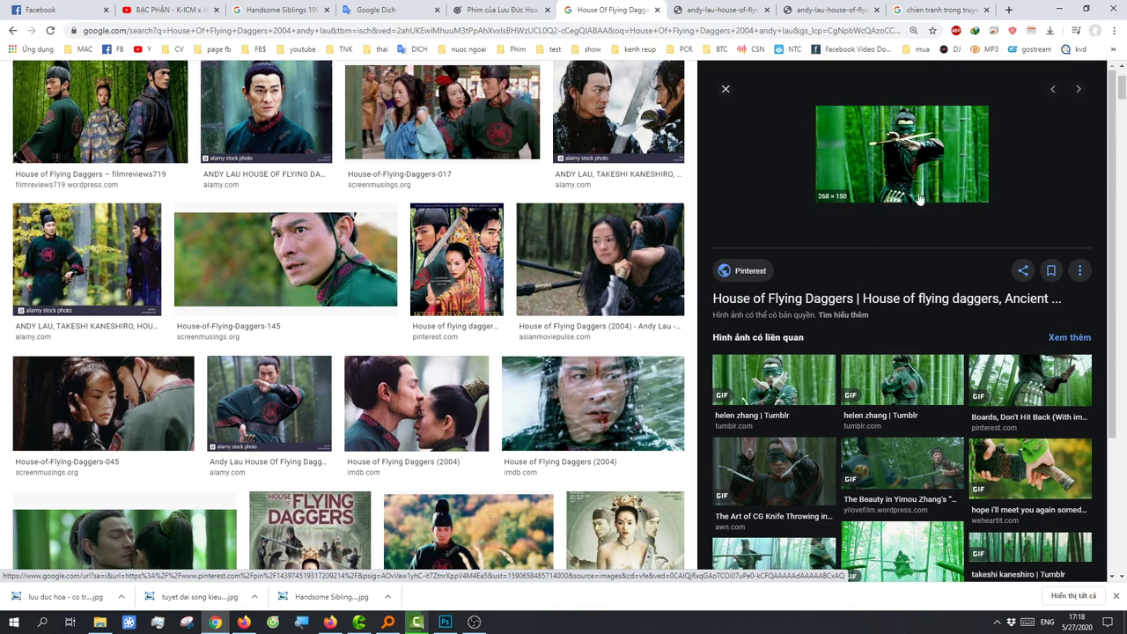
scroll(907, 356, "down", 2)
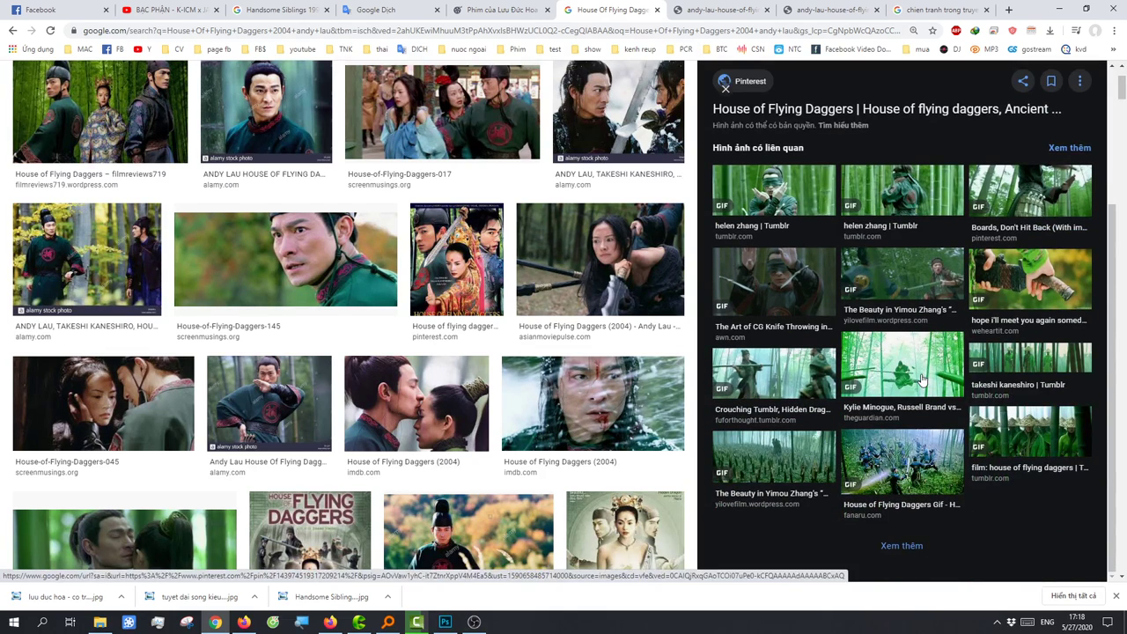
scroll(922, 379, "up", 2)
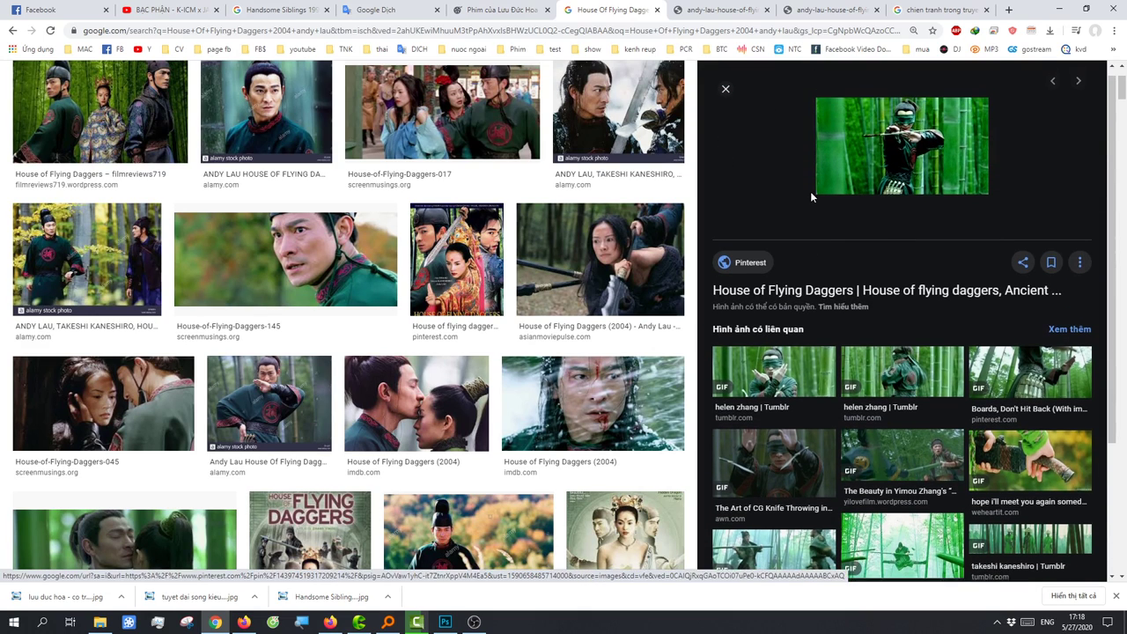
left_click(723, 102)
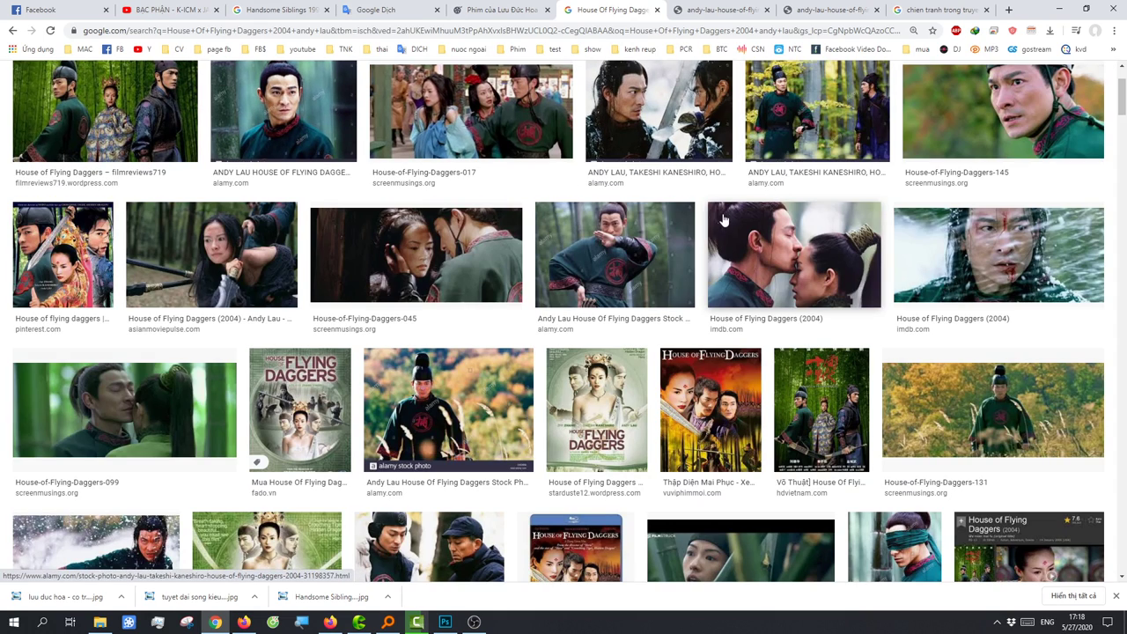
- Preview the asianmoviepulse image, throwdown815 bamboo image and IMDb poster, then return to asianmoviepulse
left_click(645, 245)
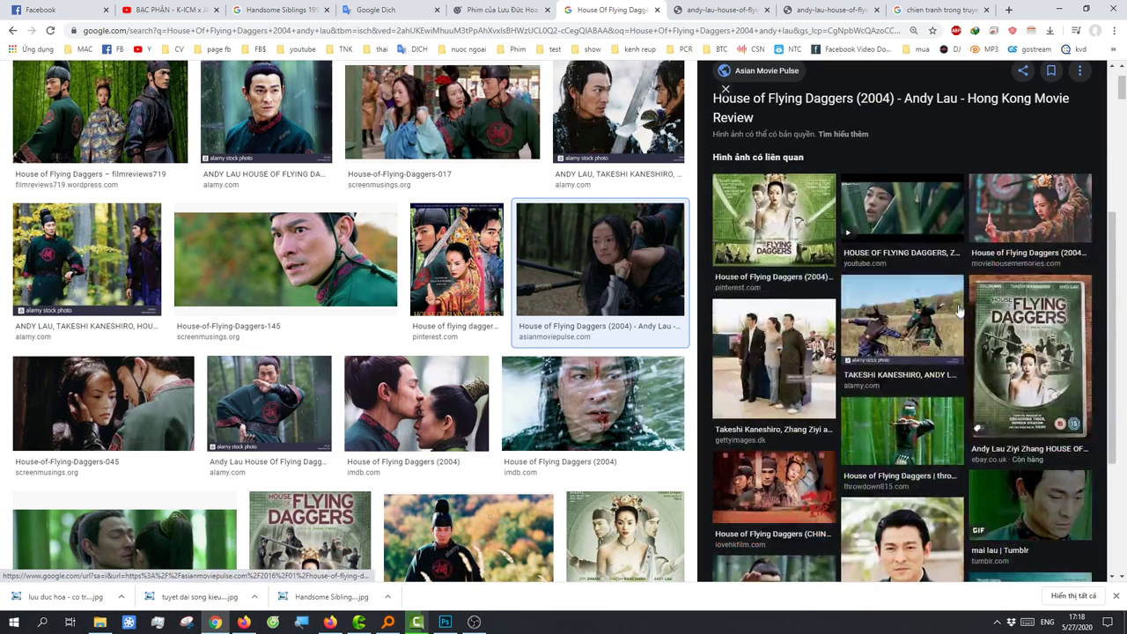
left_click(910, 445)
scroll(935, 323, "down", 3)
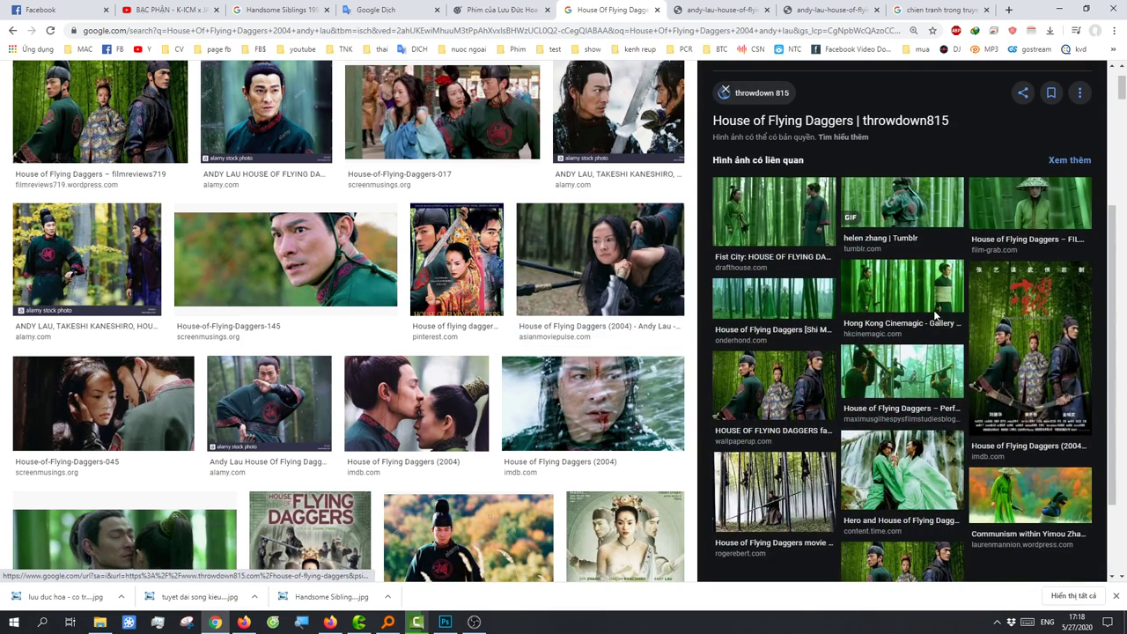
left_click(969, 307)
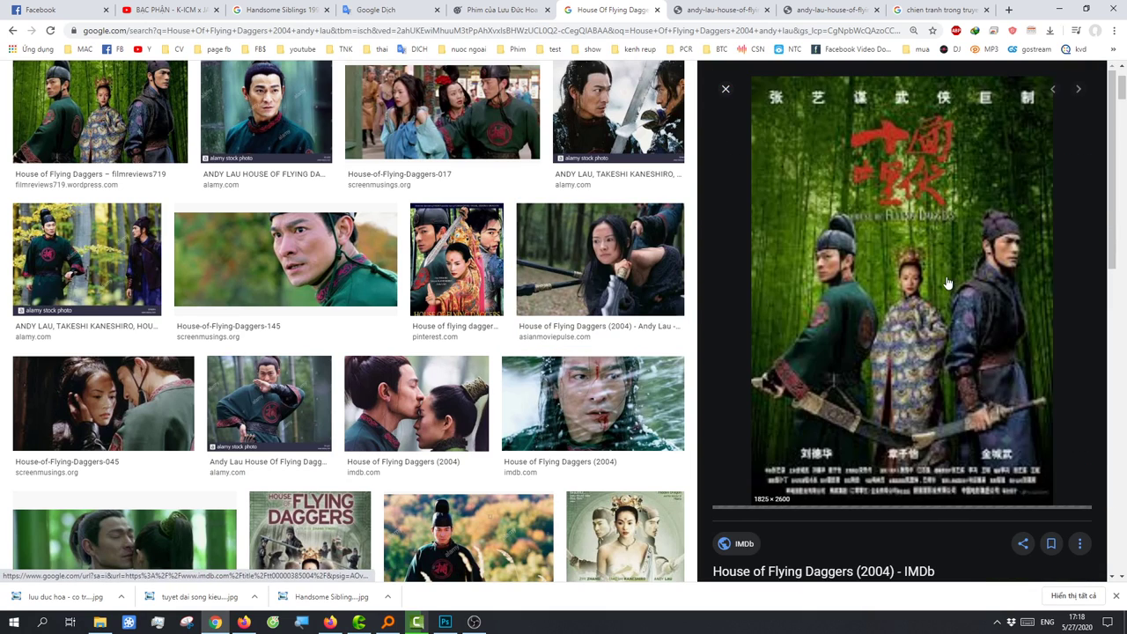
scroll(960, 304, "down", 4)
scroll(956, 302, "down", 3)
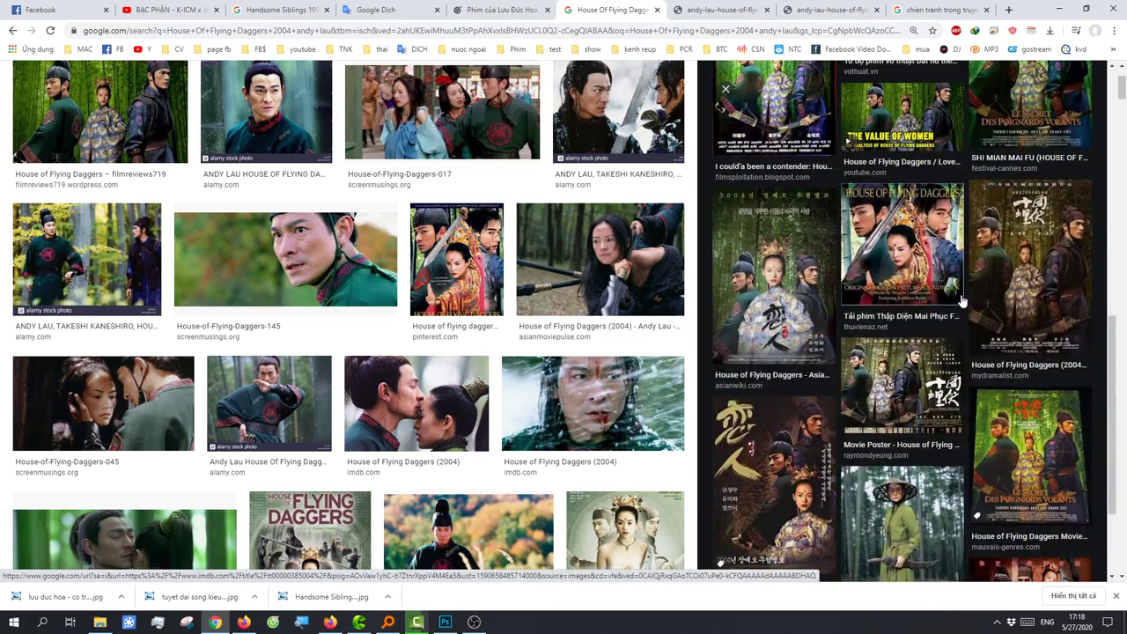
scroll(957, 302, "up", 3)
left_click(957, 302)
scroll(933, 304, "down", 3)
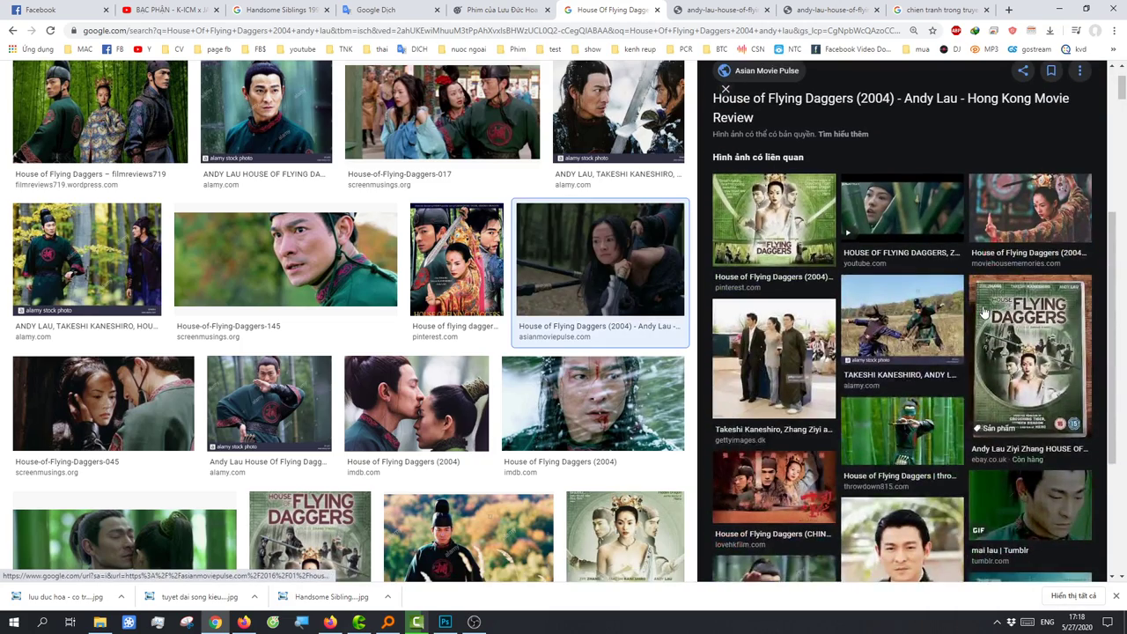
scroll(984, 321, "down", 3)
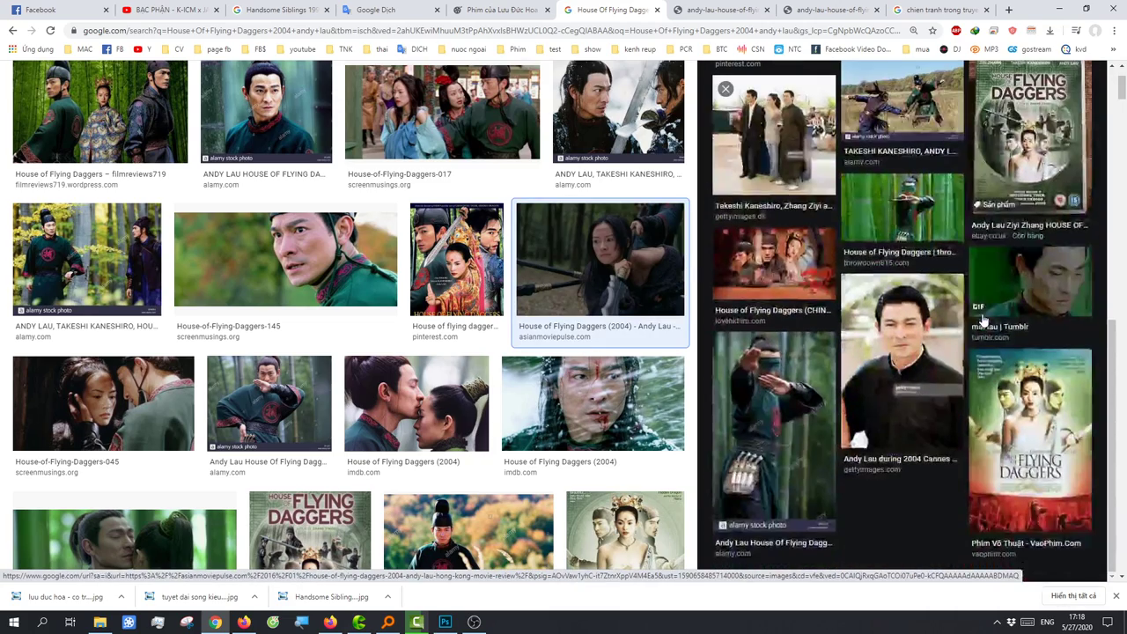
- Preview the alamy warrior and bamboo blindfolded man, landing on 'The Art of CG Knife Throwing'
left_click(757, 394)
scroll(949, 277, "down", 3)
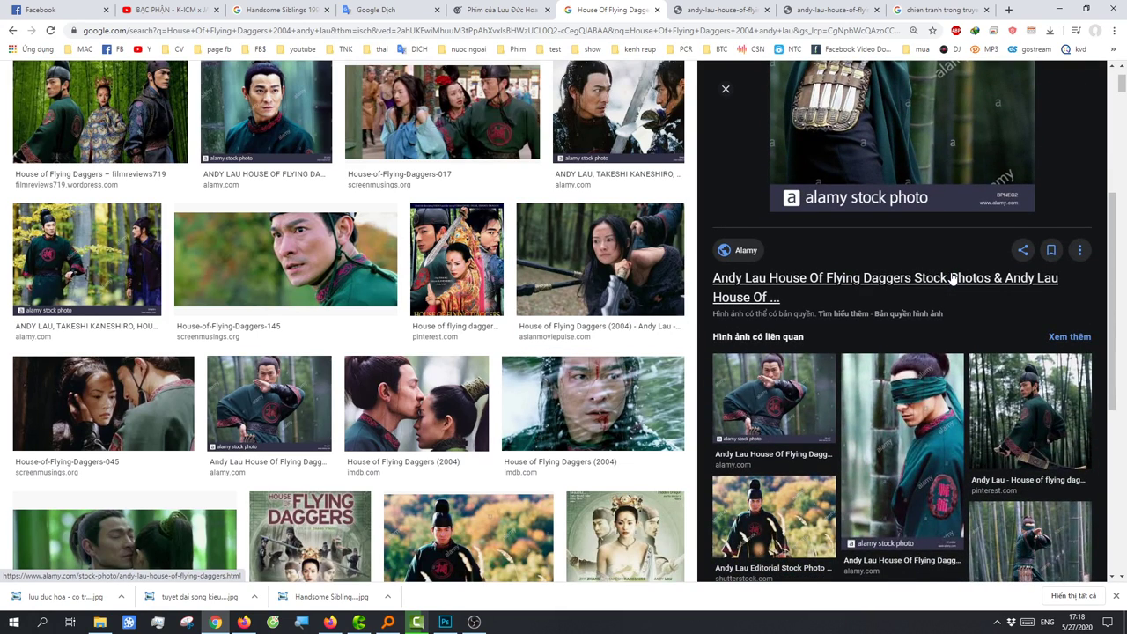
scroll(933, 283, "down", 2)
left_click(775, 280)
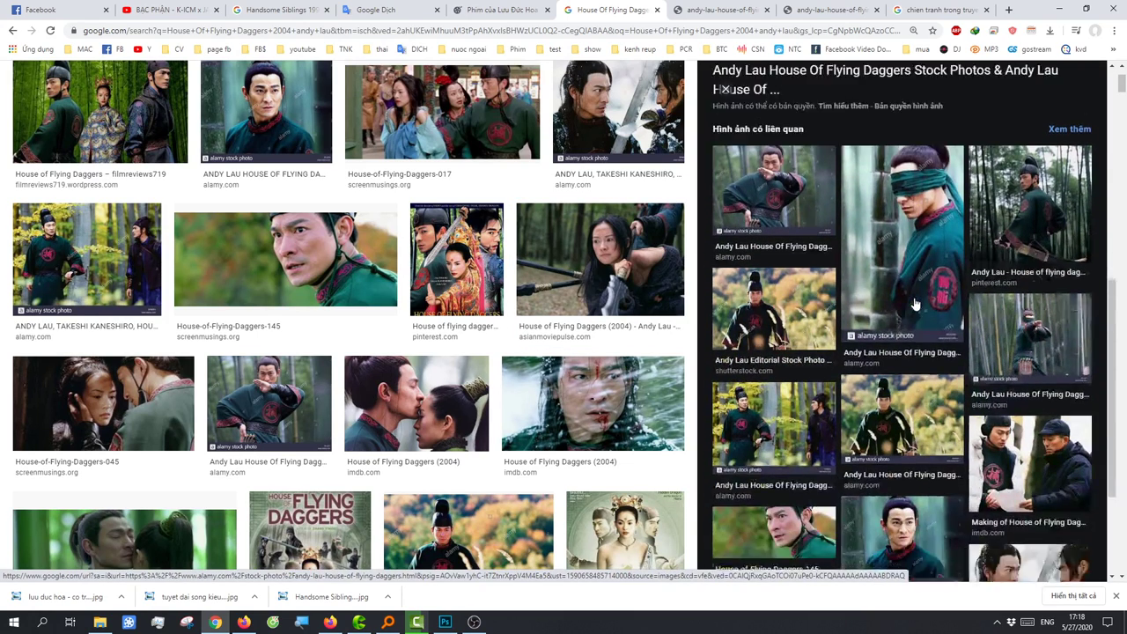
scroll(955, 233, "down", 3)
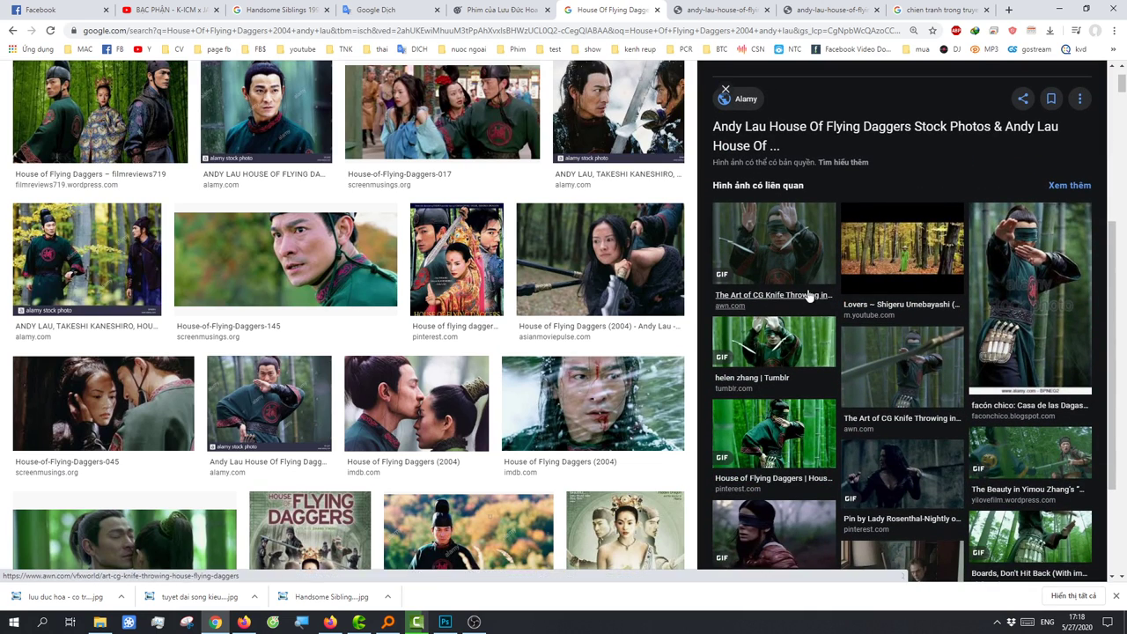
left_click(805, 252)
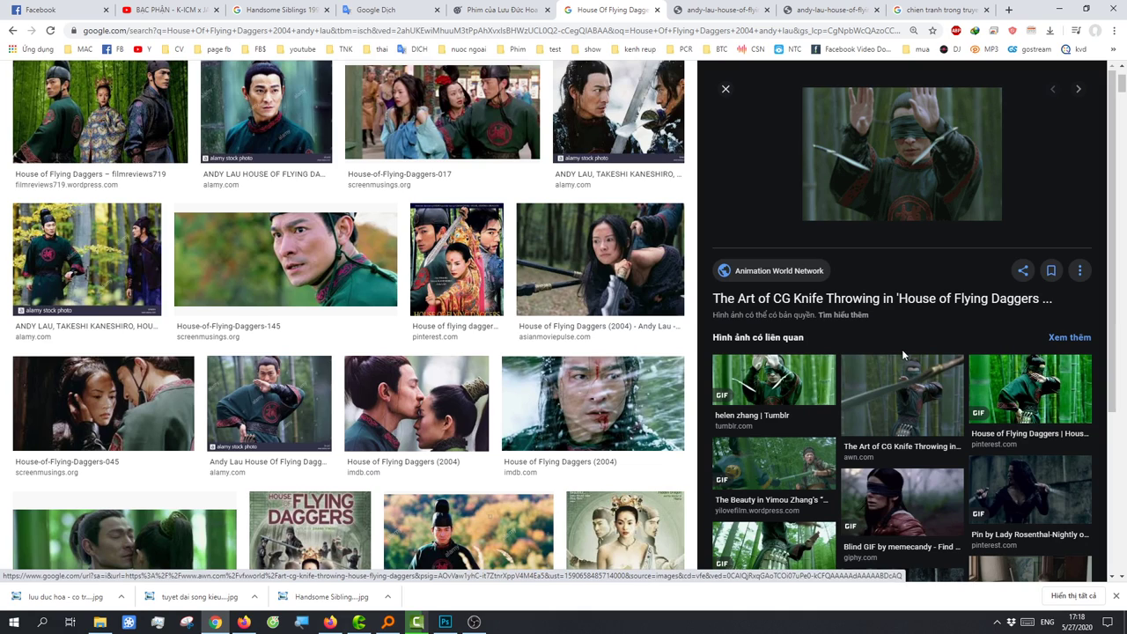
left_click(899, 353)
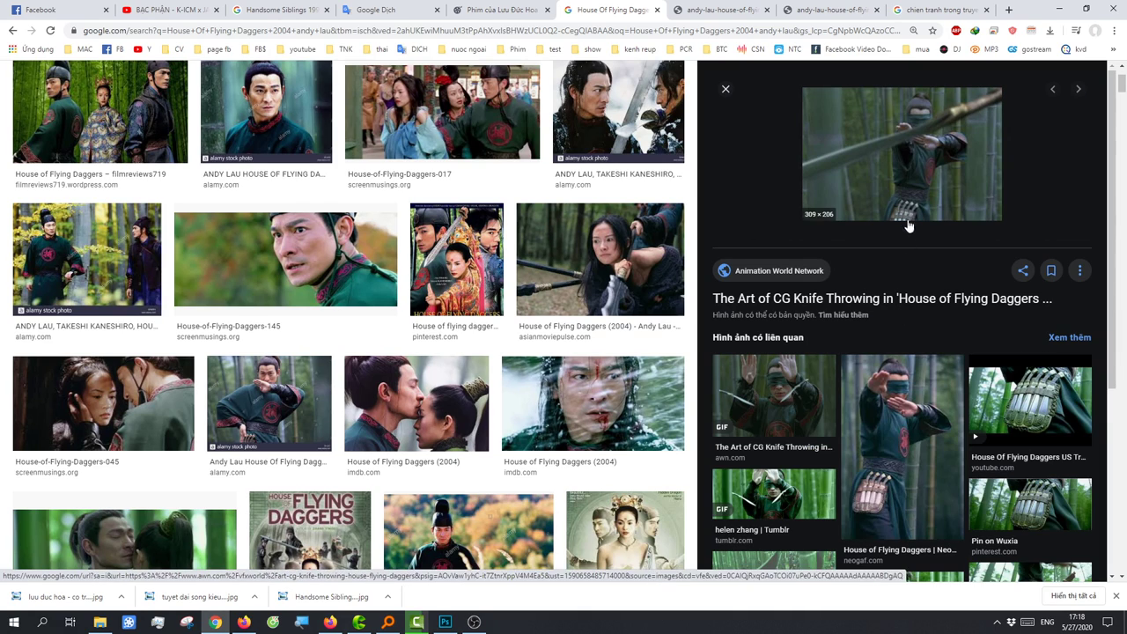
scroll(912, 370, "down", 1)
scroll(911, 370, "down", 2)
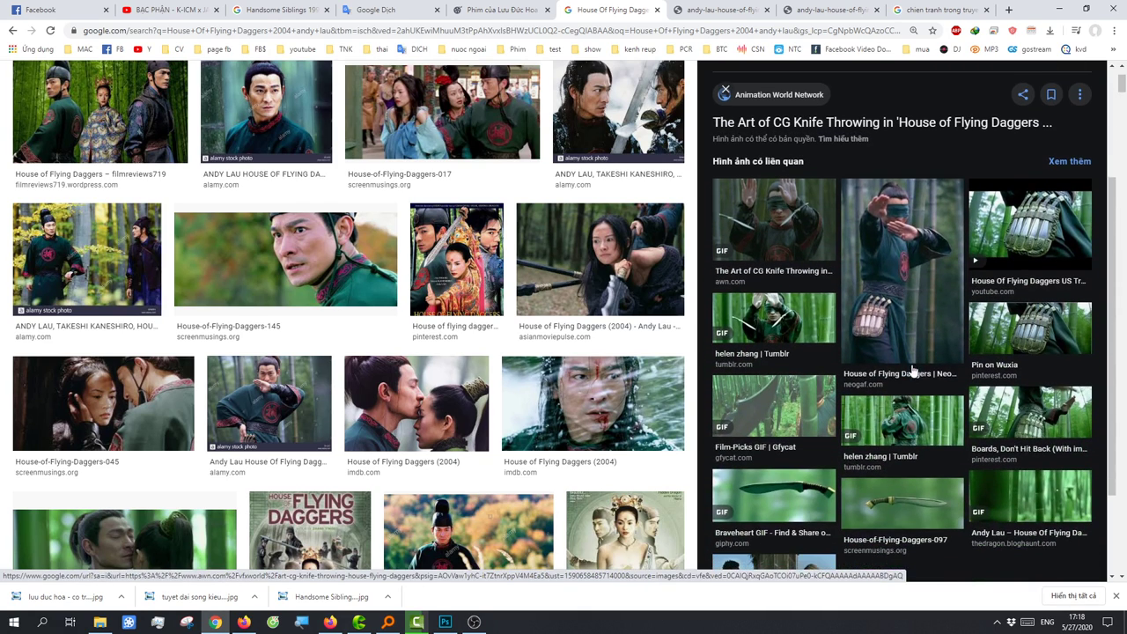
scroll(916, 371, "down", 3)
scroll(917, 371, "up", 3)
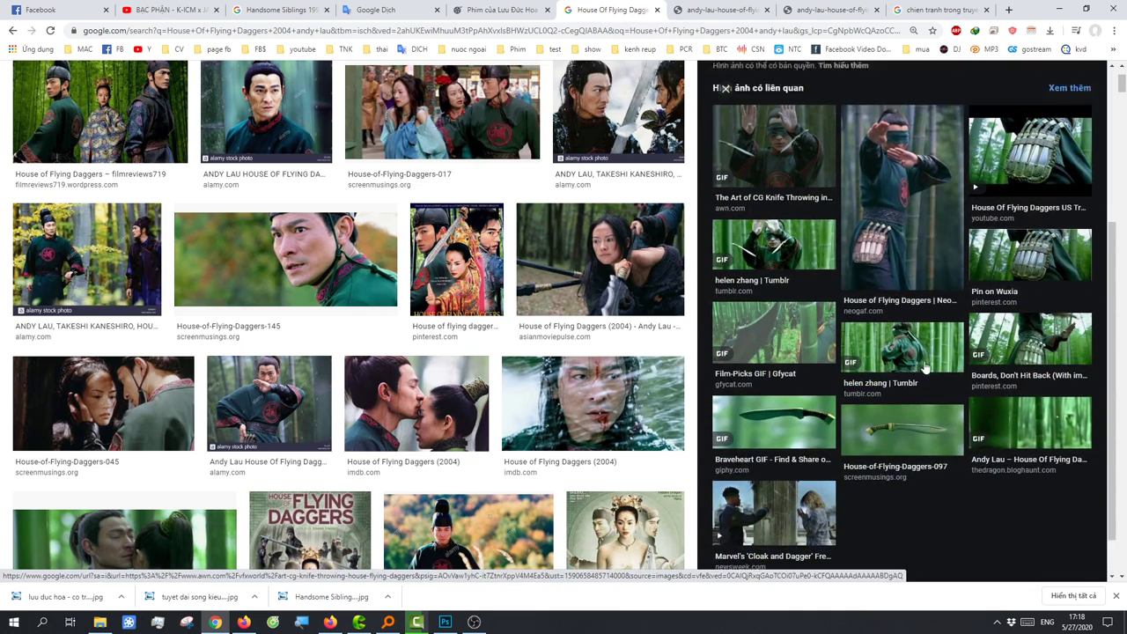
scroll(916, 370, "up", 3)
- Compare the large alamy photo tab against the three-warrior Photoshop document
left_click(717, 9)
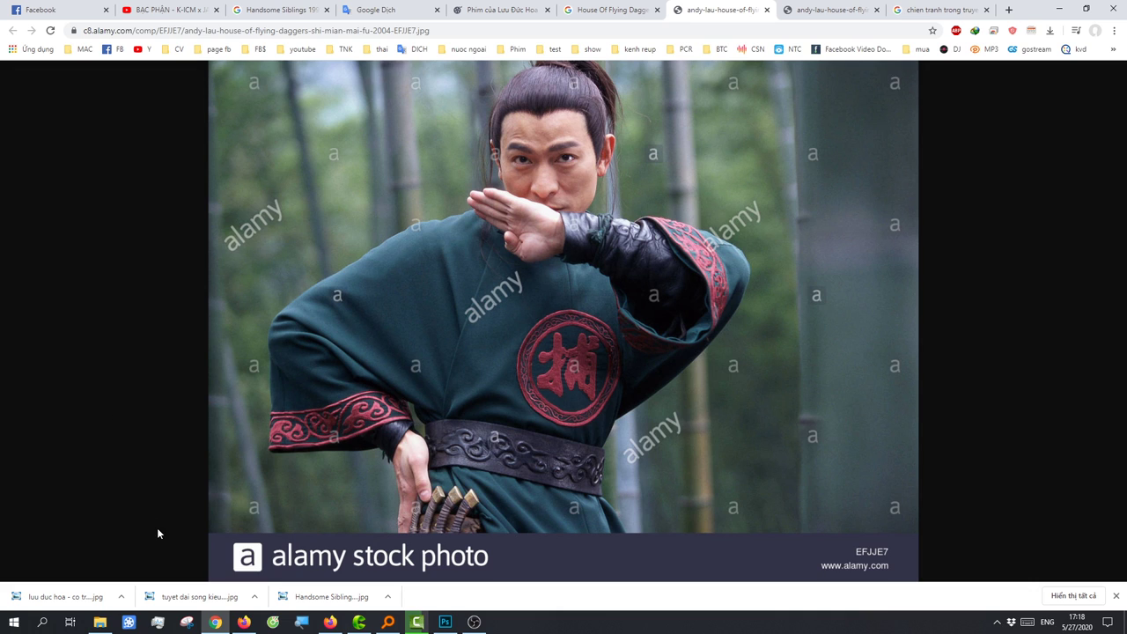
left_click(444, 622)
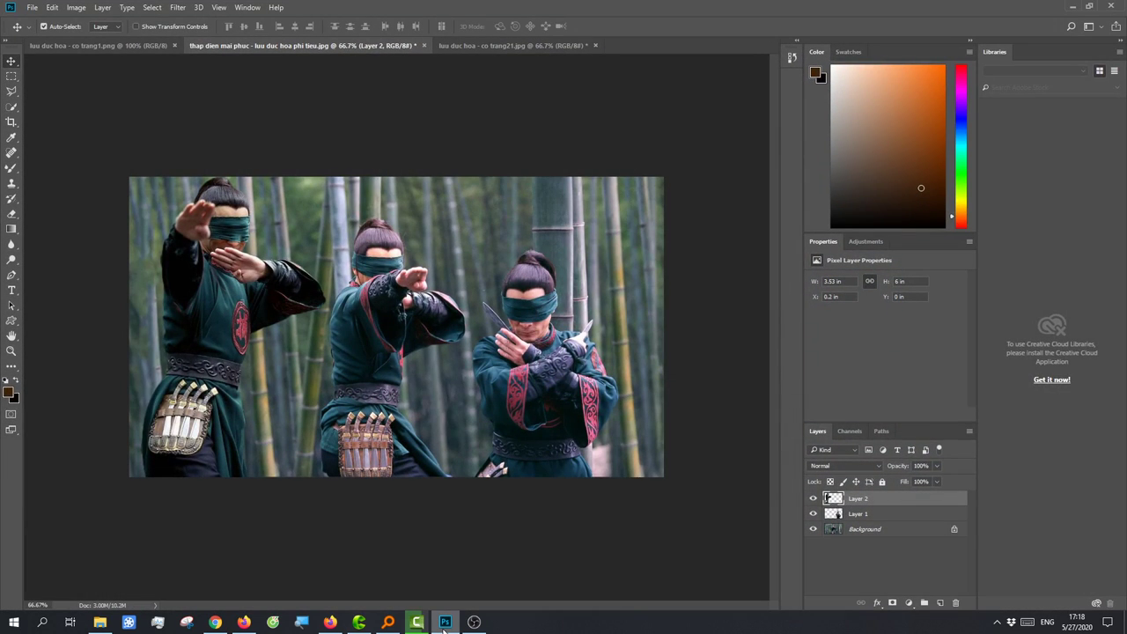
left_click(445, 621)
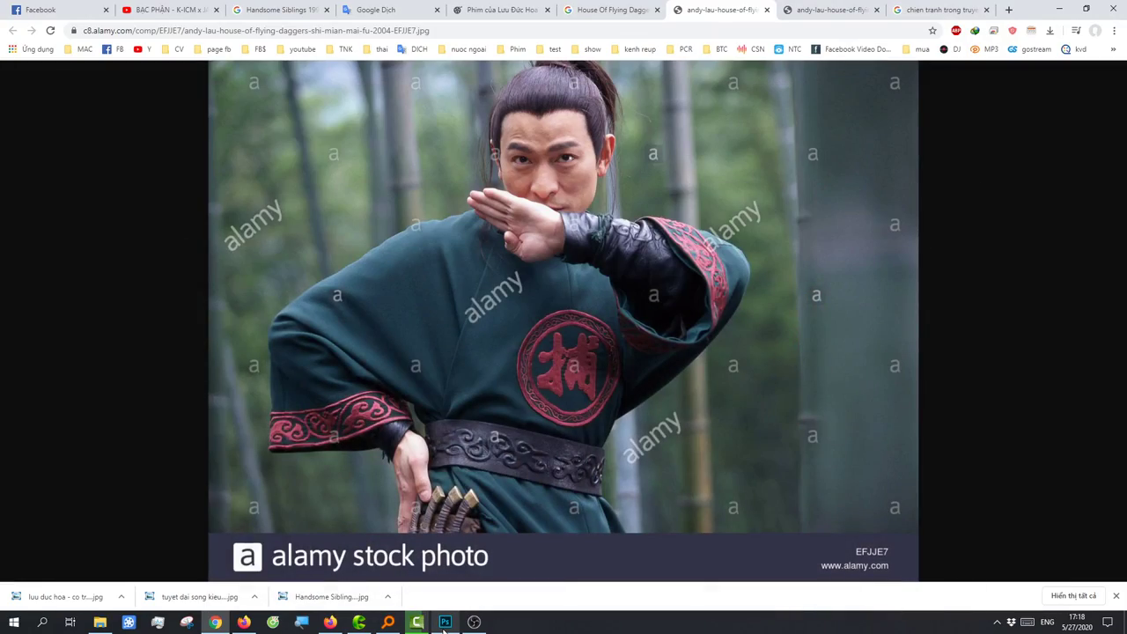
left_click(445, 621)
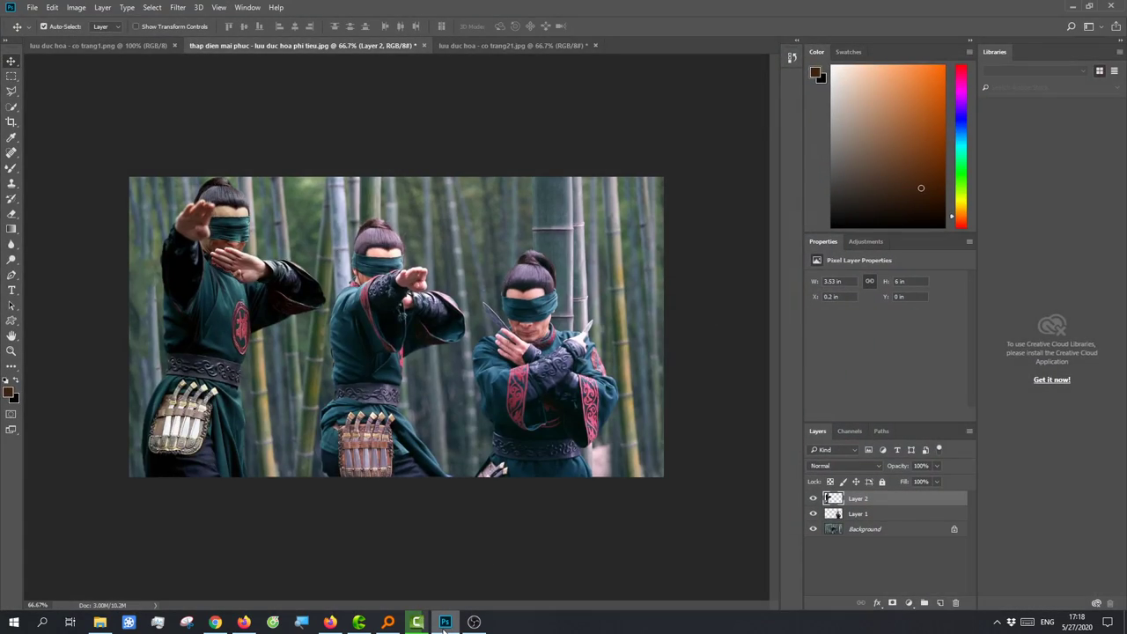
left_click(444, 622)
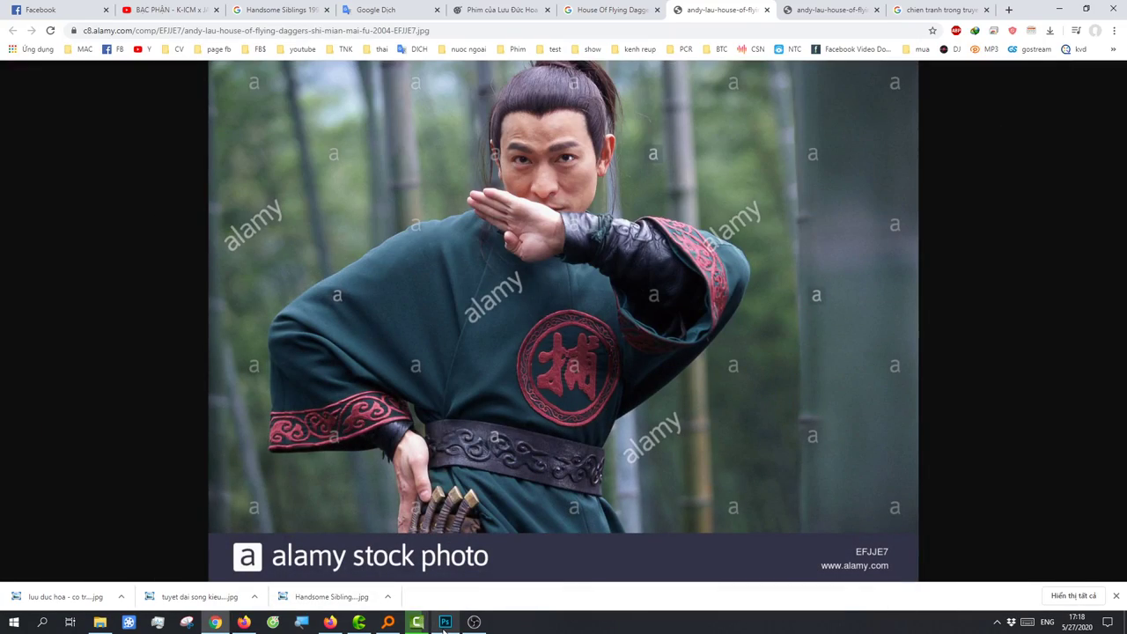
left_click(445, 621)
left_click(445, 621)
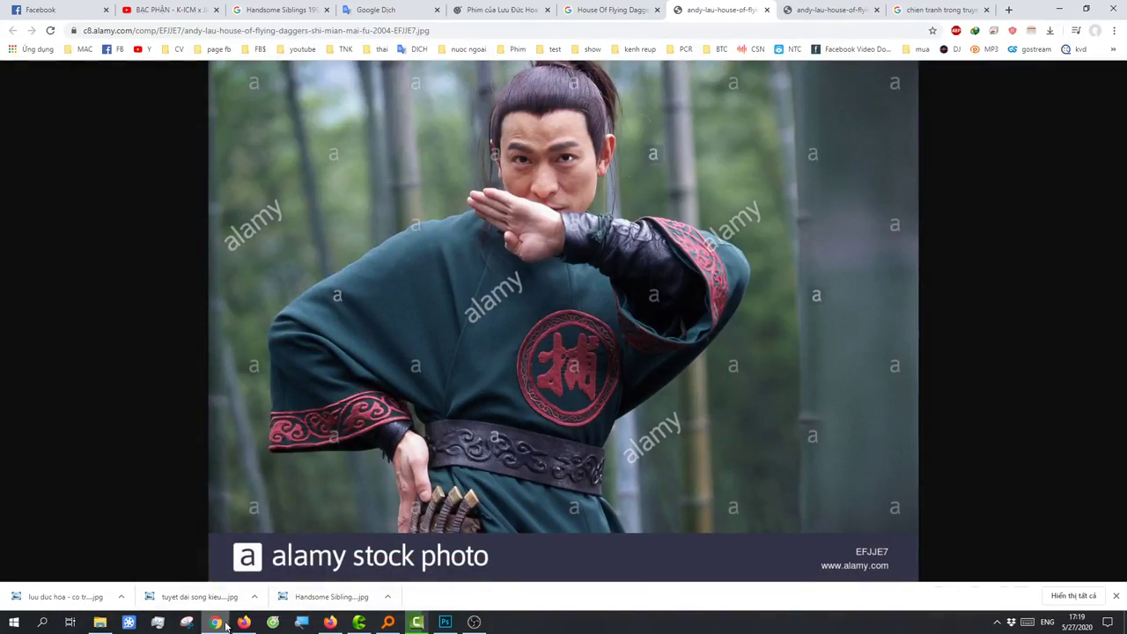
left_click(215, 622)
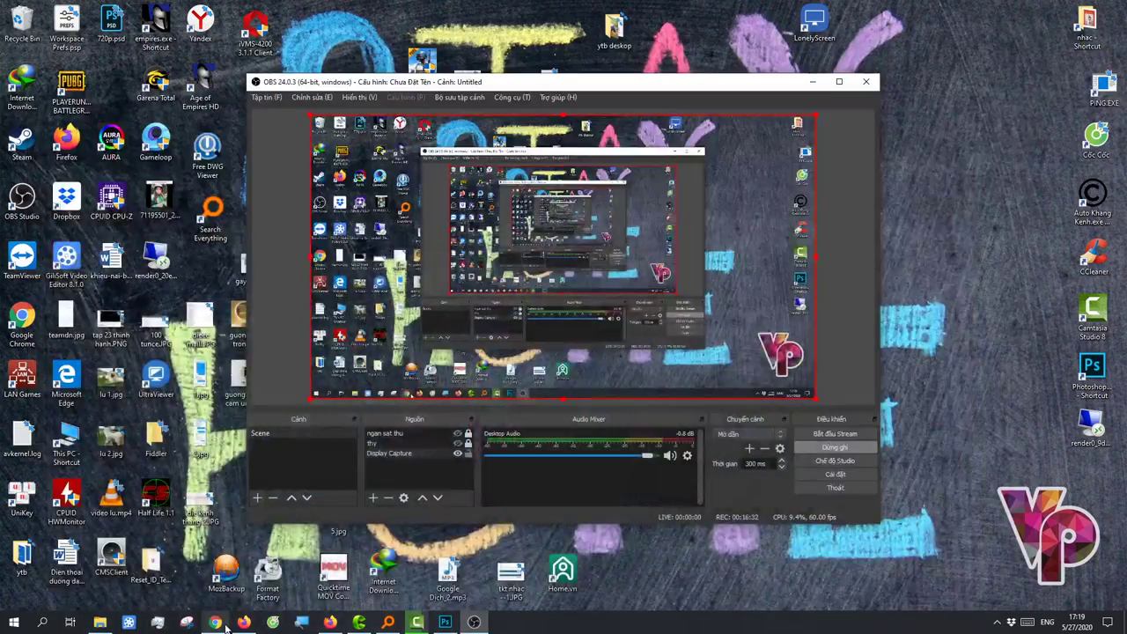
left_click(215, 622)
- Return to the House Of Flying Daggers results and preview the green-robed warrior still
left_click(815, 8)
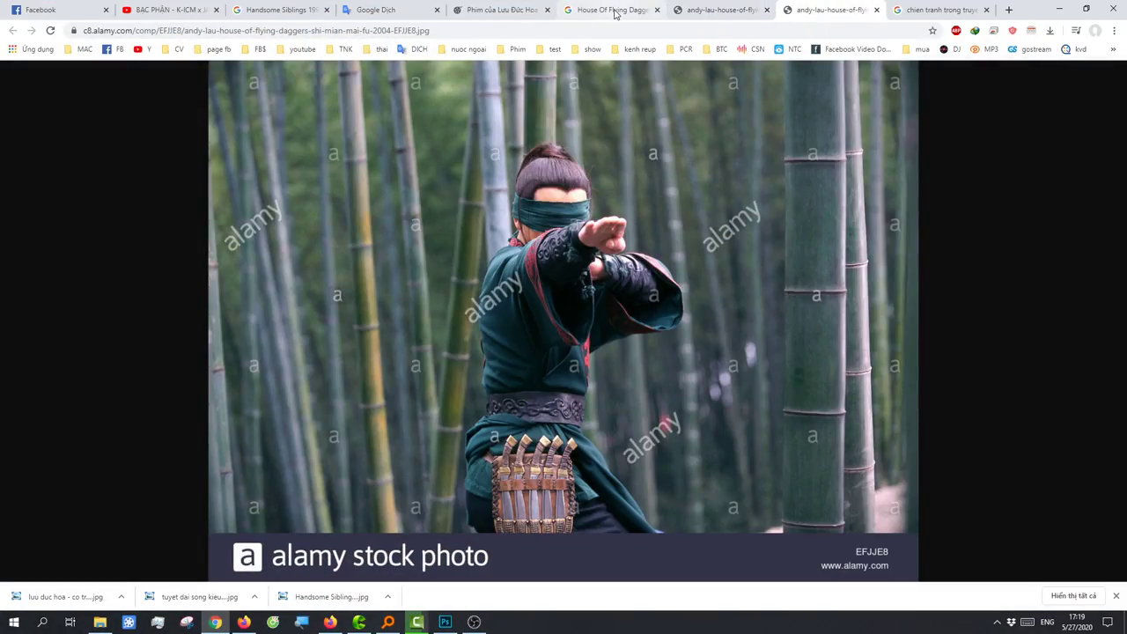
left_click(727, 9)
left_click(622, 9)
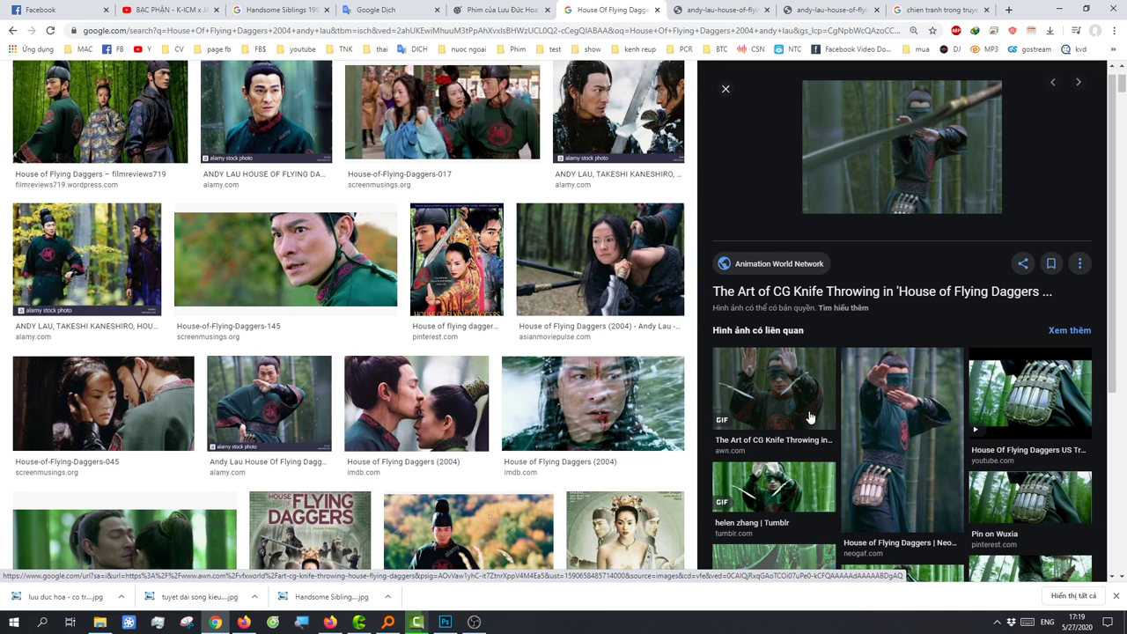
scroll(864, 390, "down", 3)
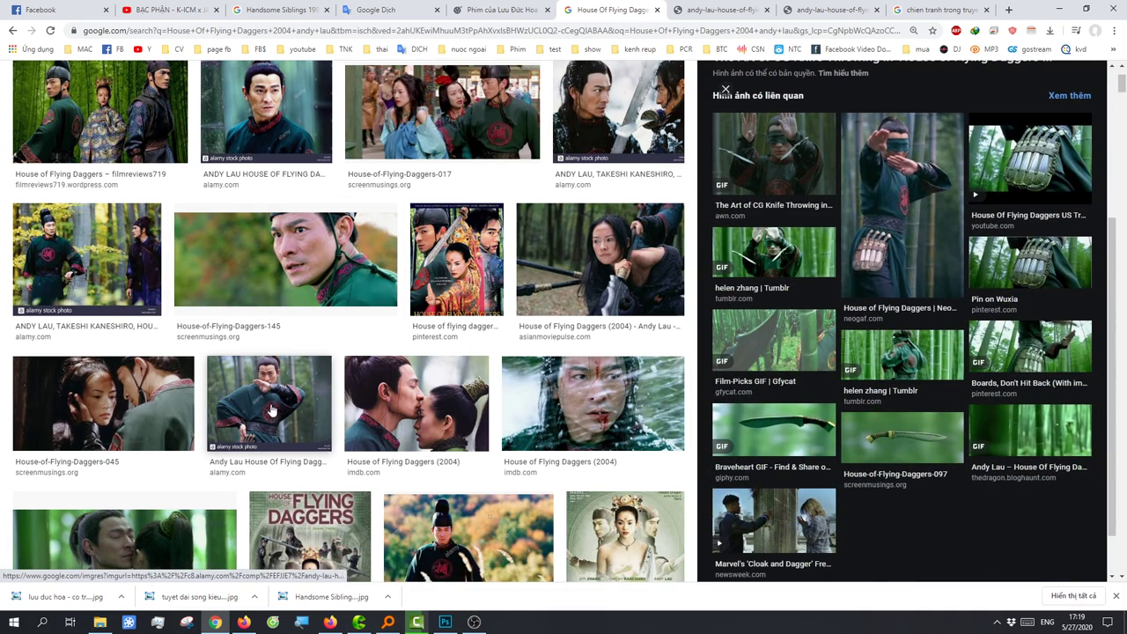
left_click(268, 403)
scroll(907, 233, "down", 2)
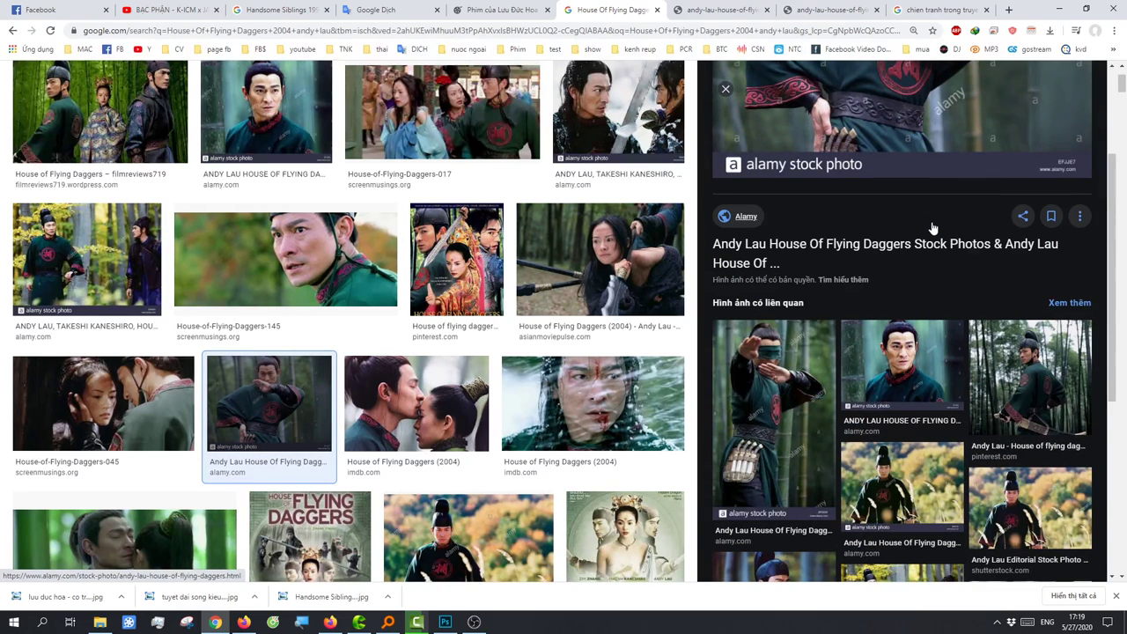
scroll(934, 228, "down", 3)
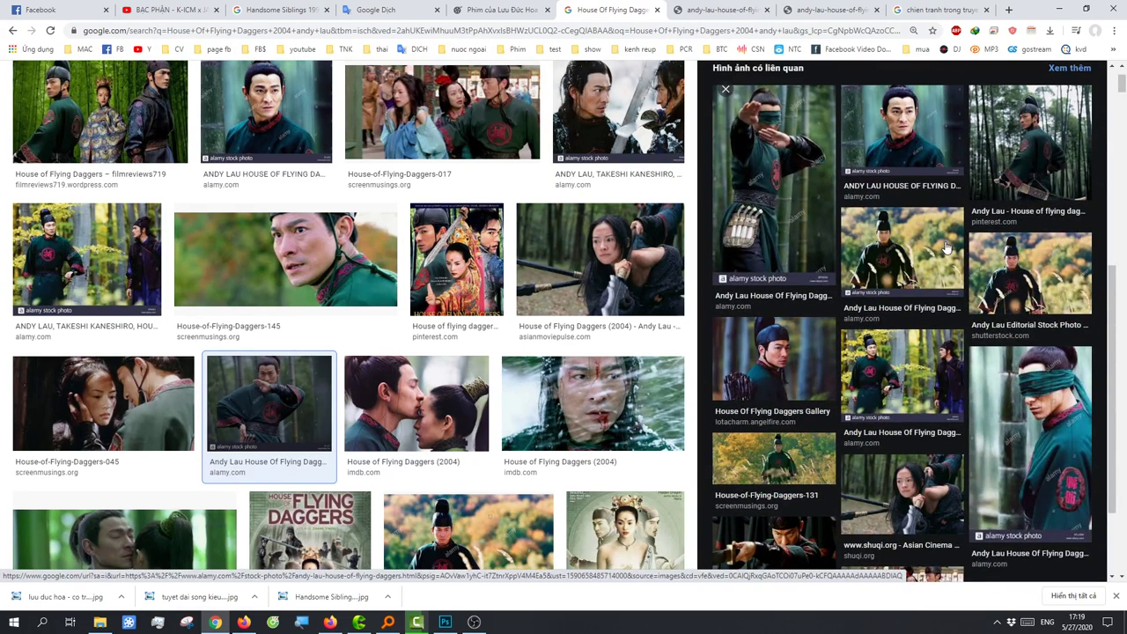
scroll(949, 255, "down", 2)
- Preview the Journal • Volume • One image, then the warrior stock photo again
left_click(774, 413)
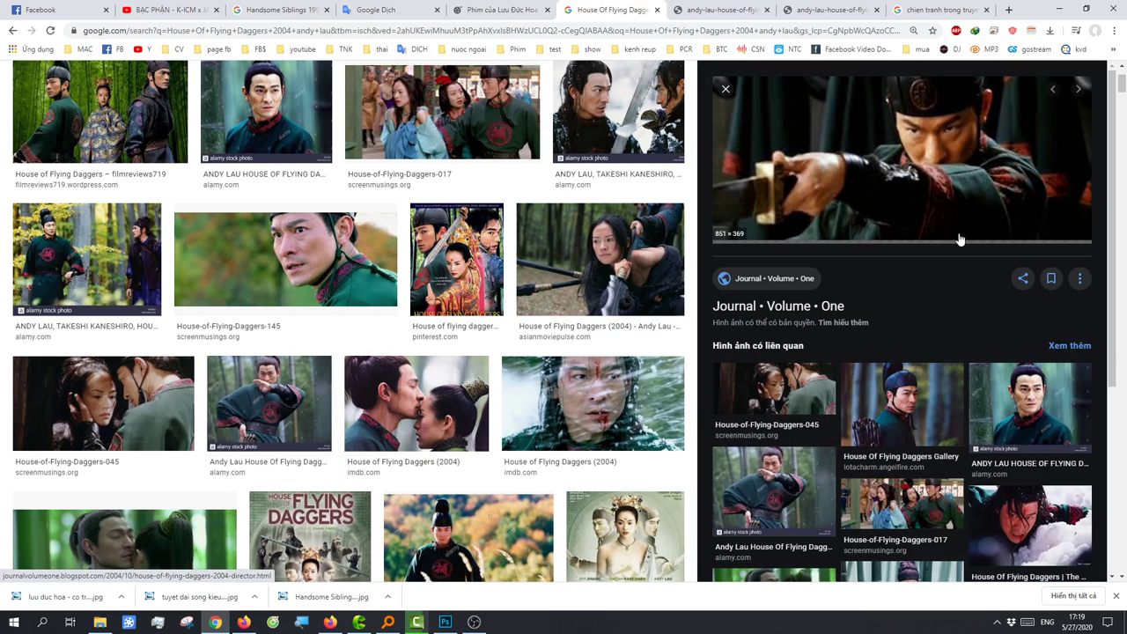
scroll(964, 268, "down", 3)
left_click(823, 267)
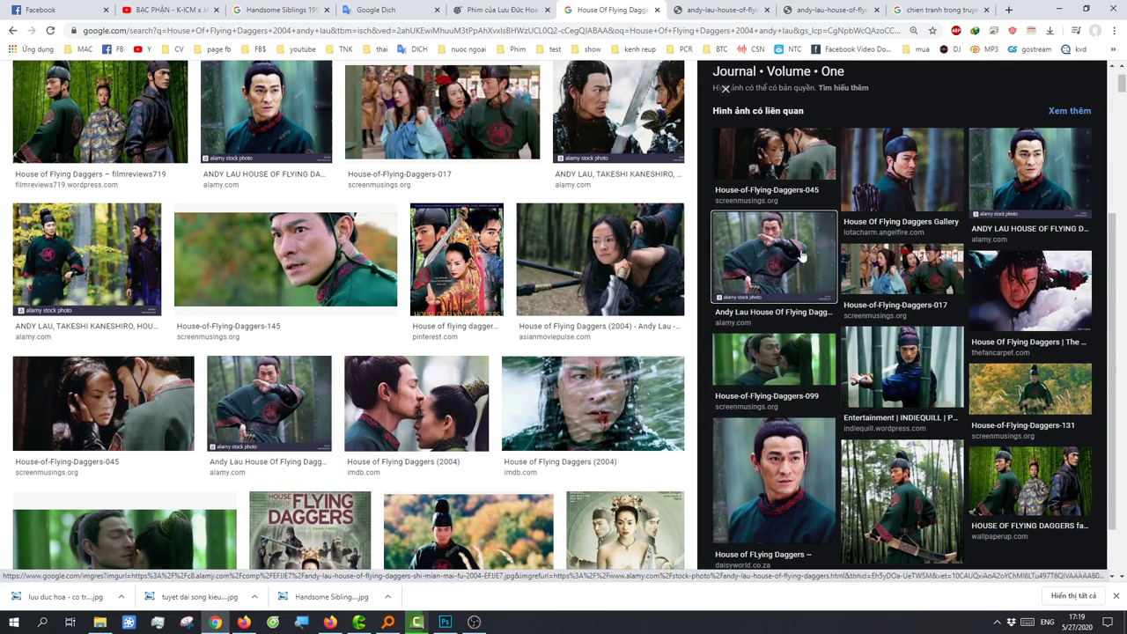
scroll(895, 184, "down", 5)
scroll(896, 184, "down", 3)
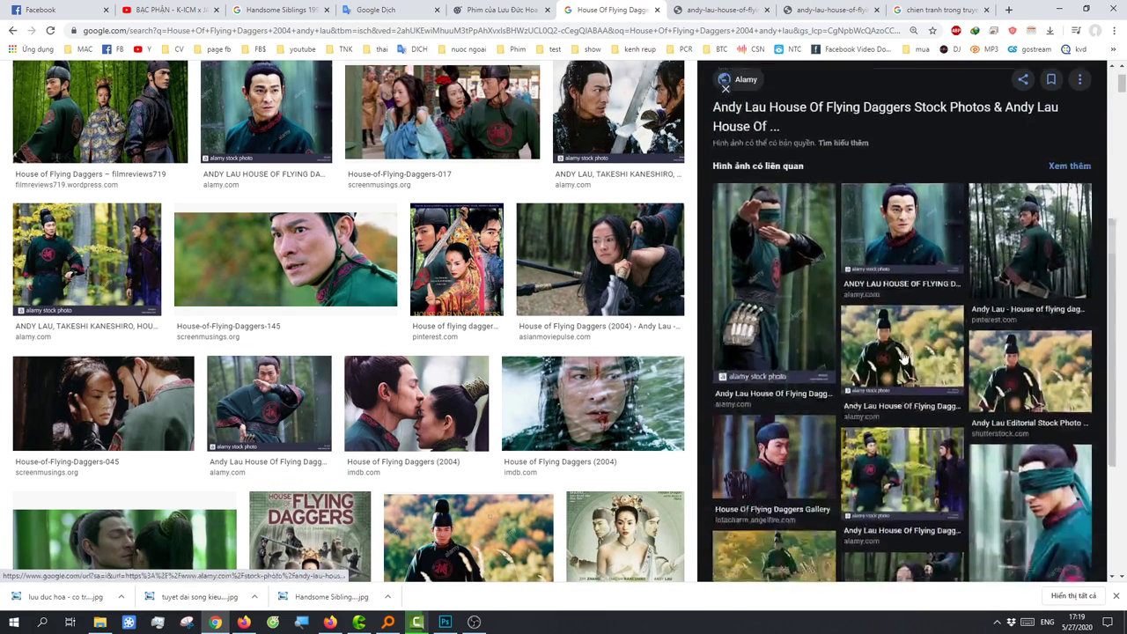
scroll(896, 184, "down", 3)
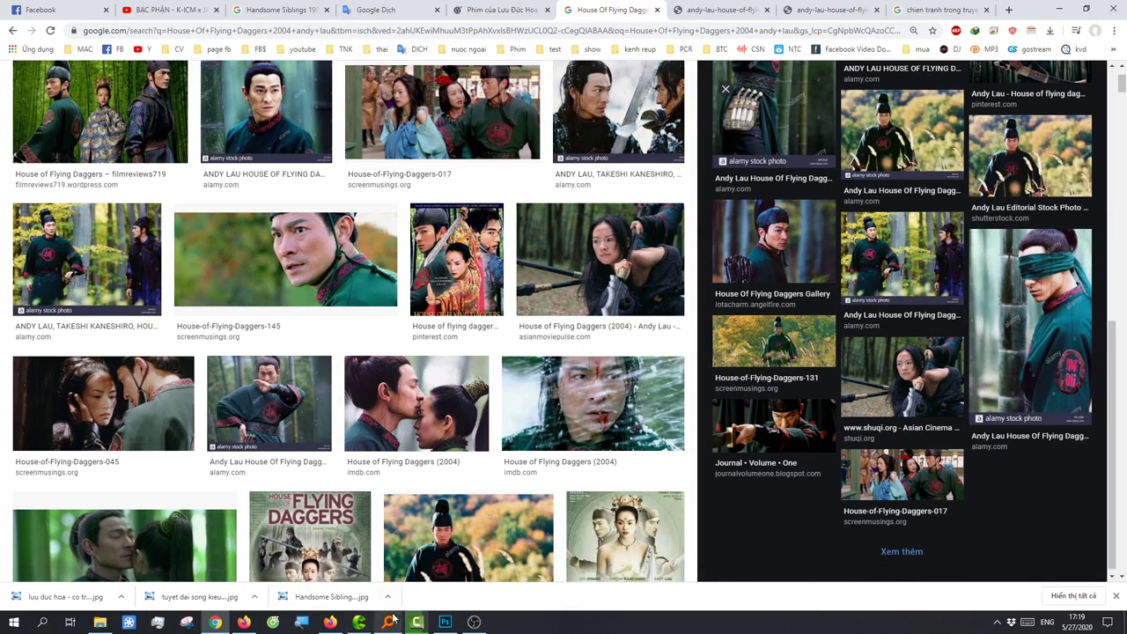
- Cancel a first Snipping Tool capture and zoom the alamy portrait page out
key("ctrl+Tab")
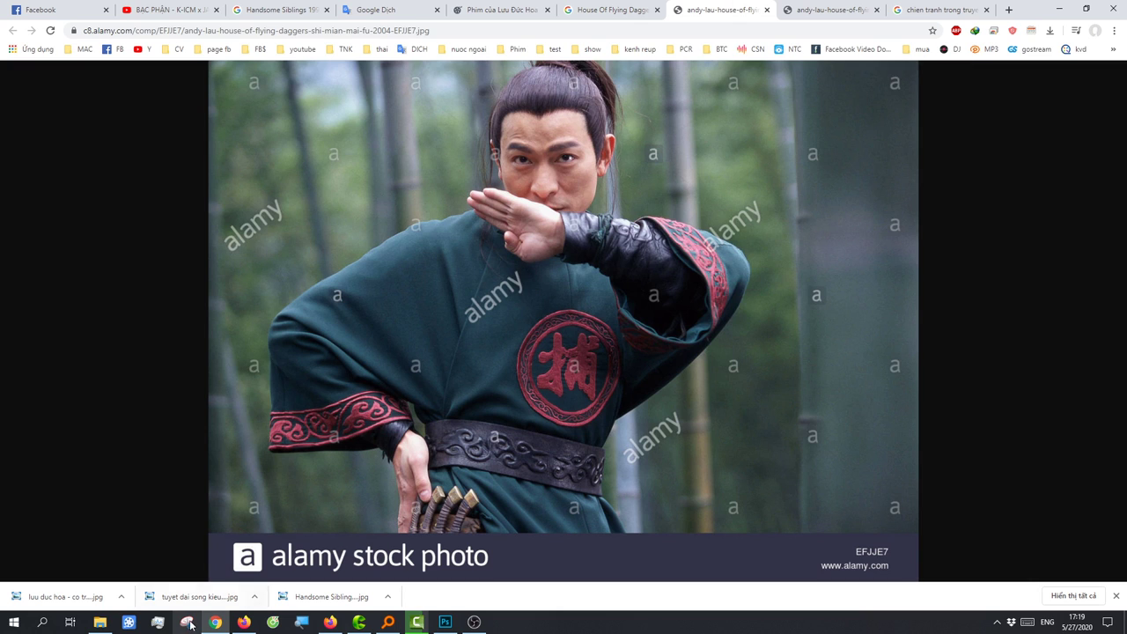
left_click(186, 621)
left_click(808, 414)
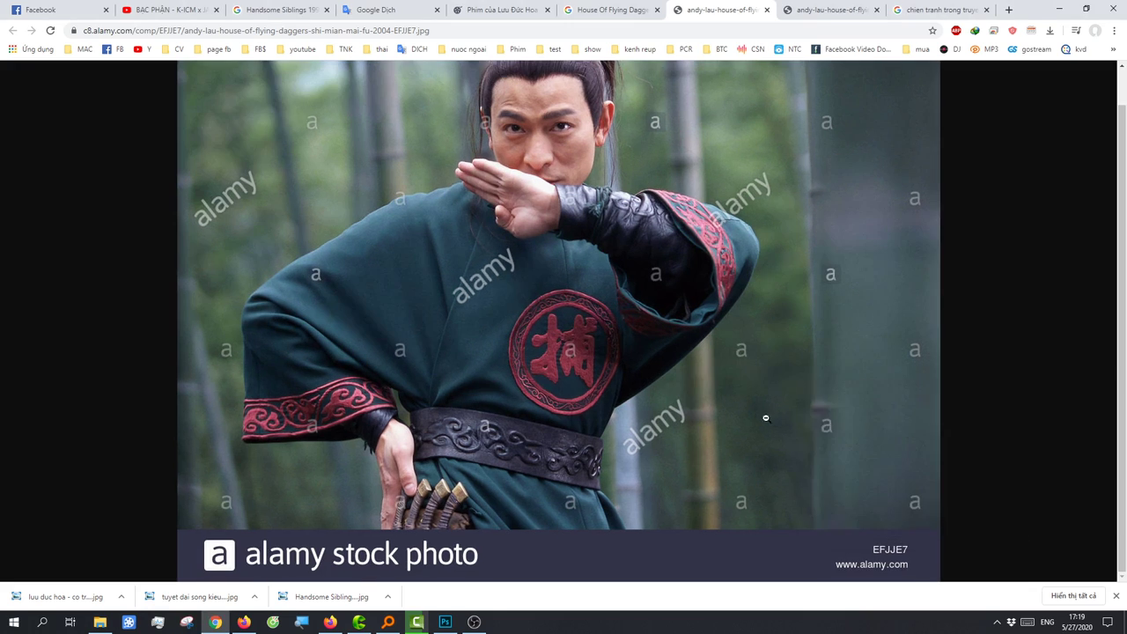
key("Escape")
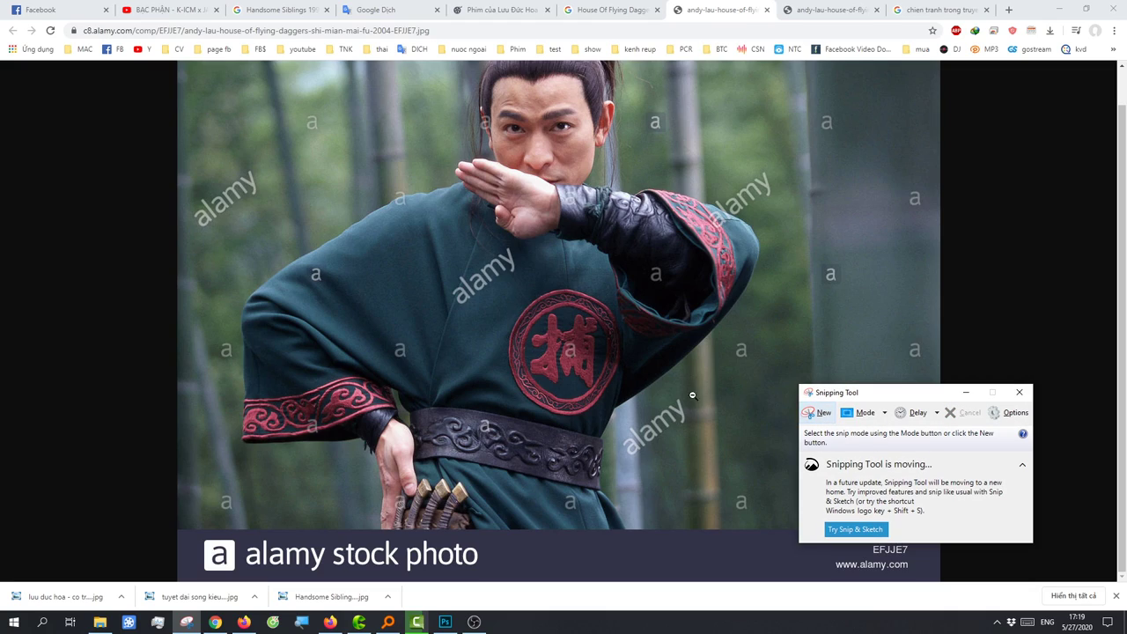
left_click(1019, 393)
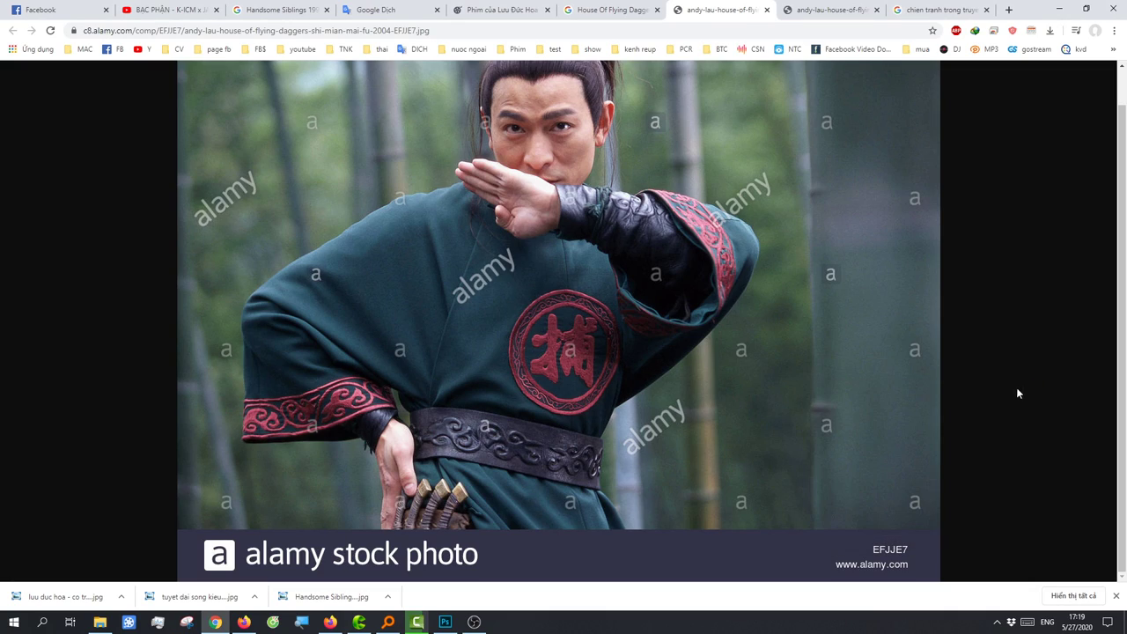
key("ctrl+minus")
key("ctrl+minus")
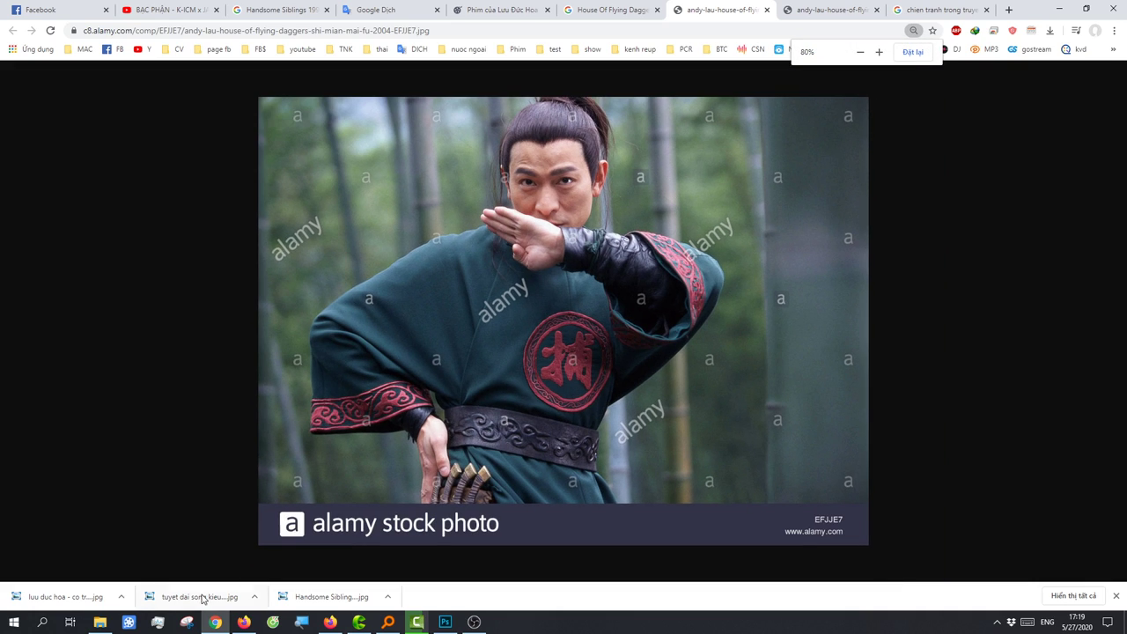
left_click(187, 622)
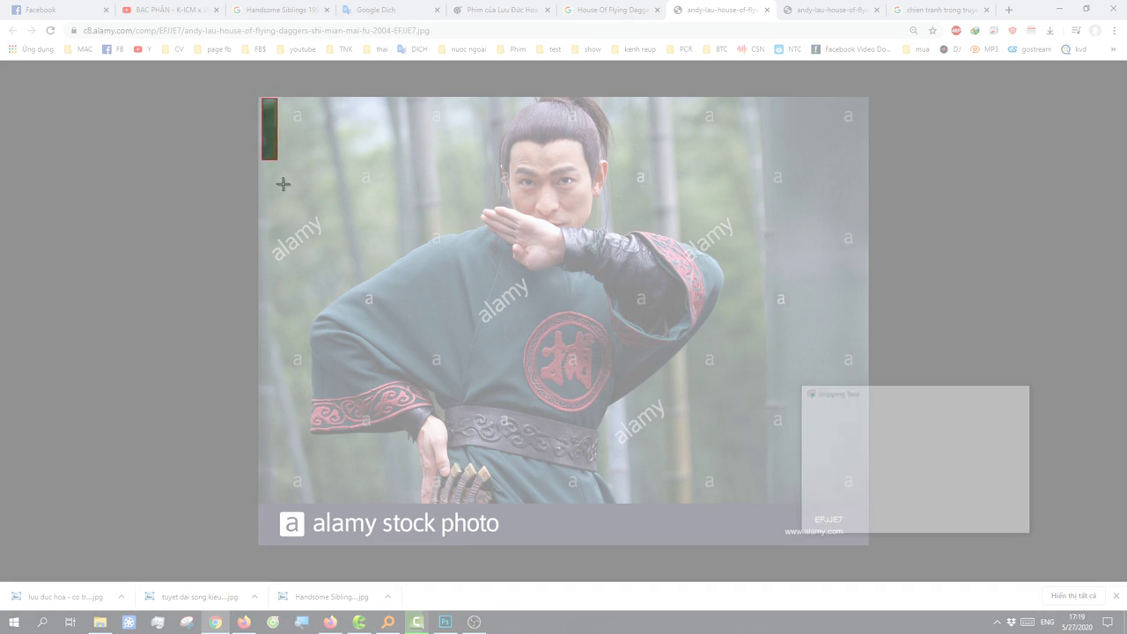
- Snip the portrait of the swordsman raising his hand to his face
left_click_drag(262, 98, 785, 492)
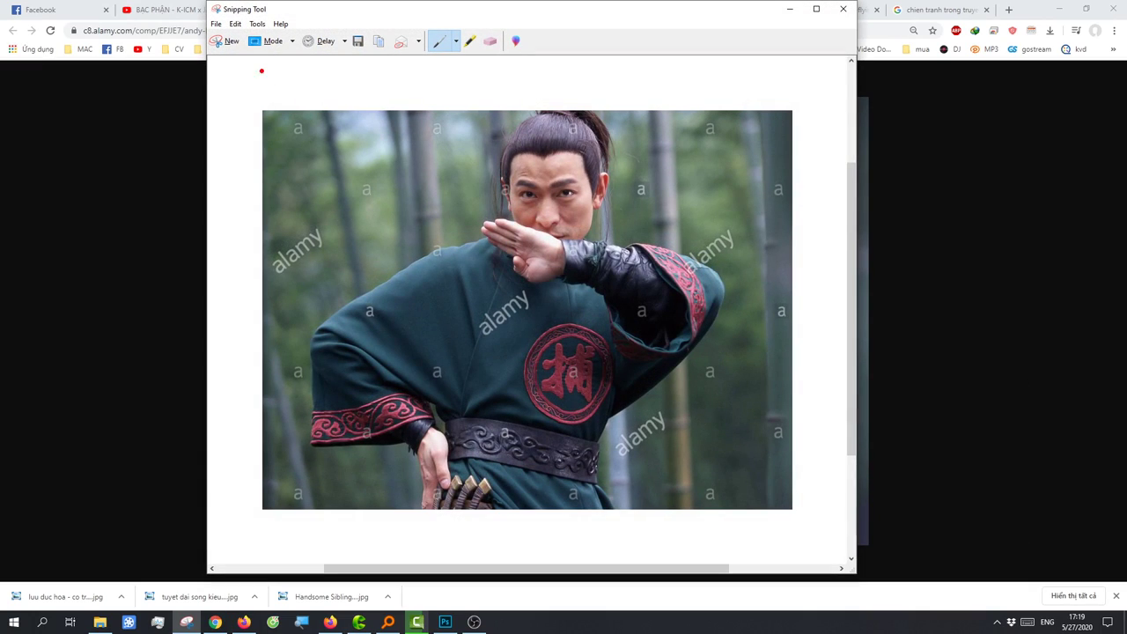
left_click(232, 42)
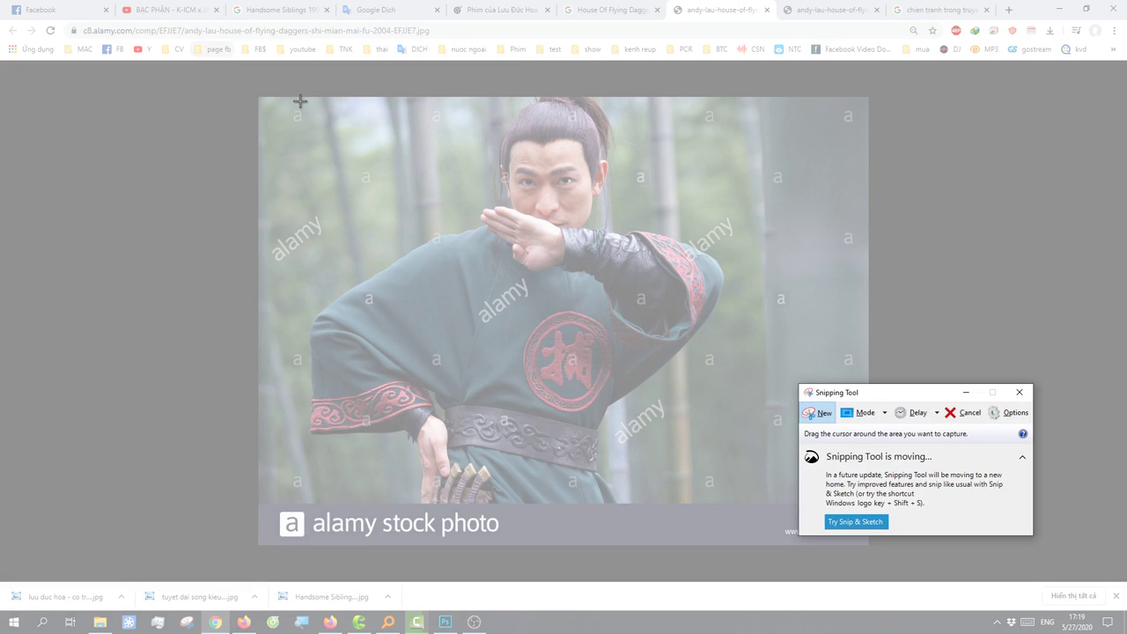
left_click_drag(276, 96, 804, 501)
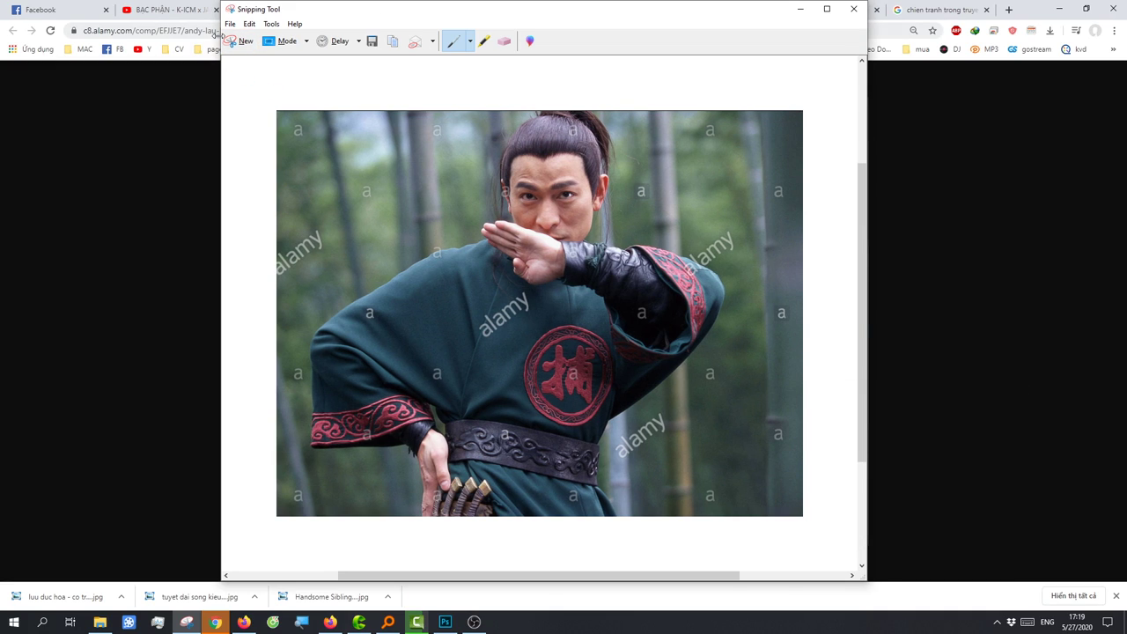
left_click(233, 41)
left_click_drag(277, 73, 775, 503)
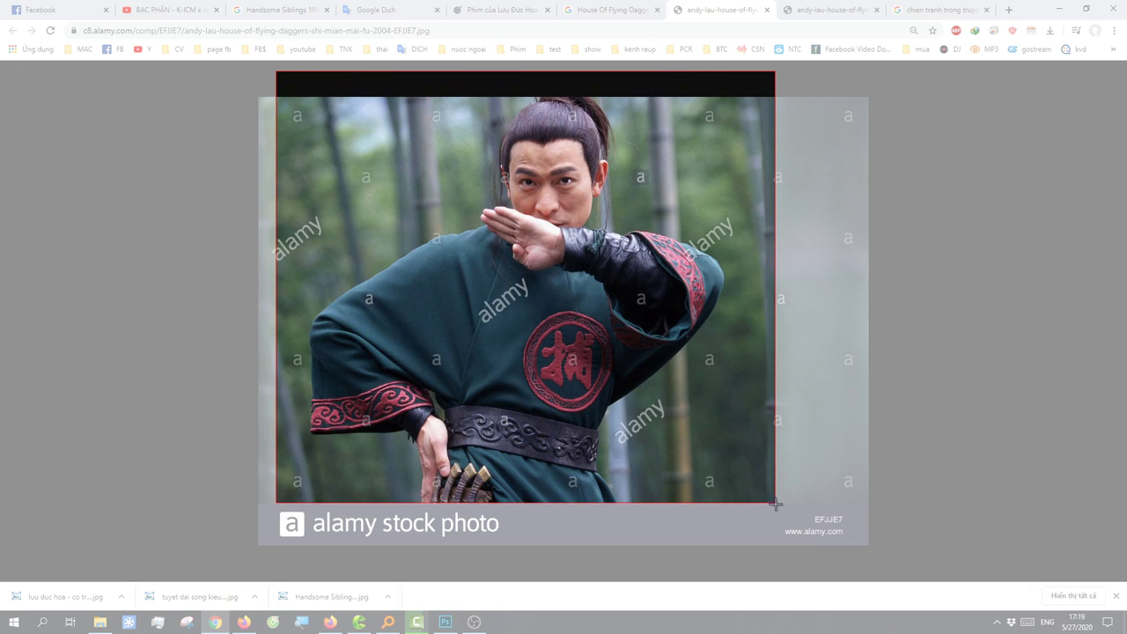
left_click_drag(776, 503, 775, 502)
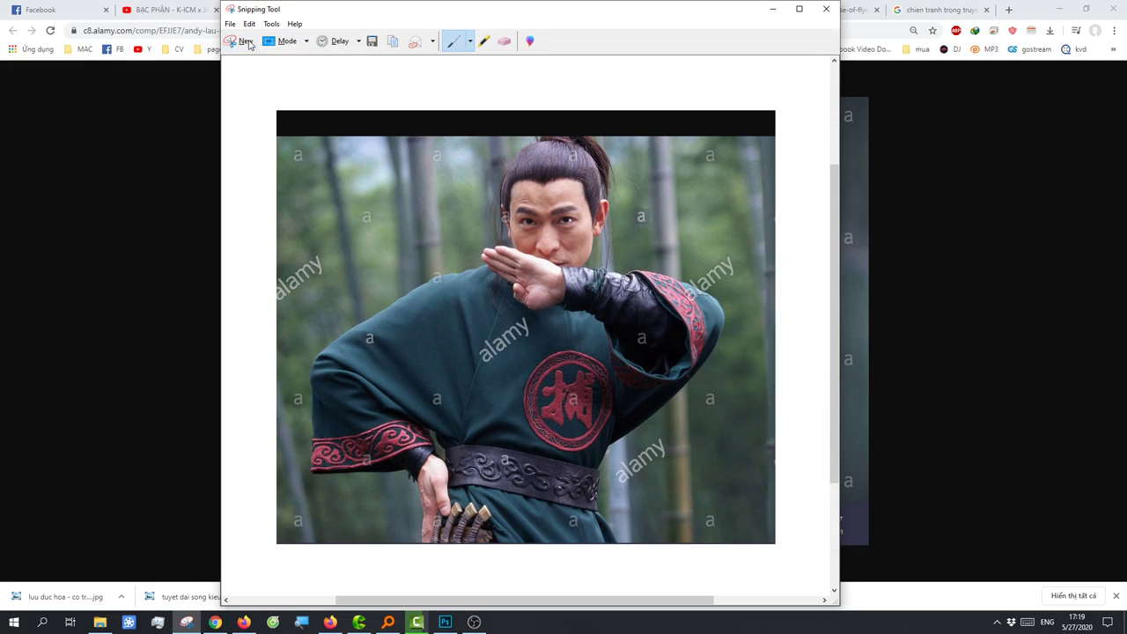
- Save the snip as luu duc hoa - co trang22.jpg
left_click(230, 24)
left_click(253, 55)
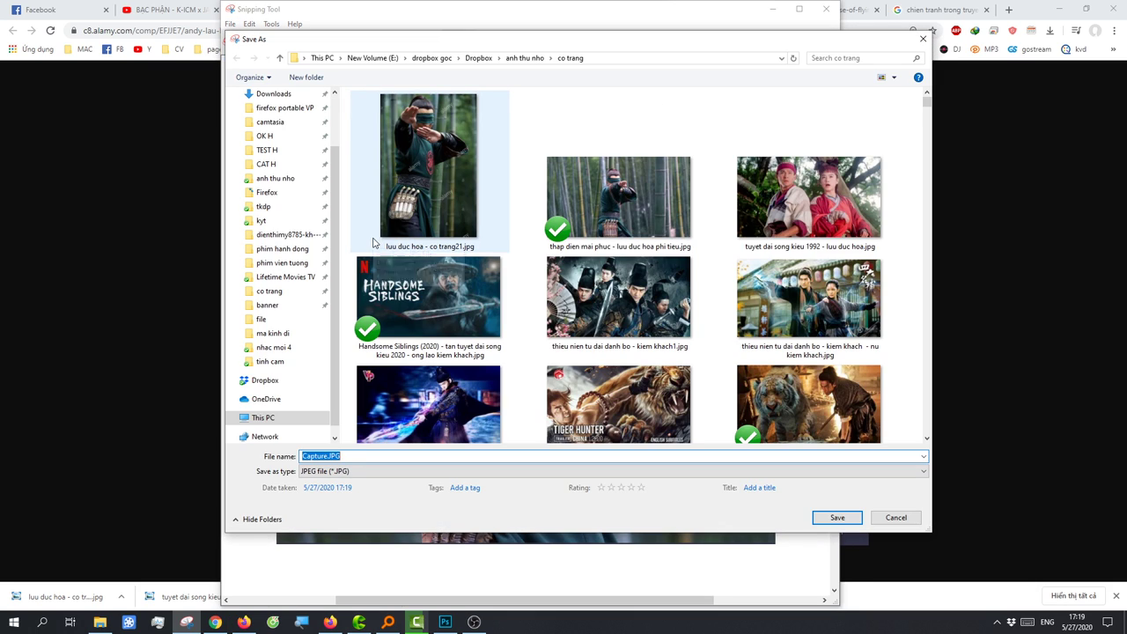
left_click(373, 243)
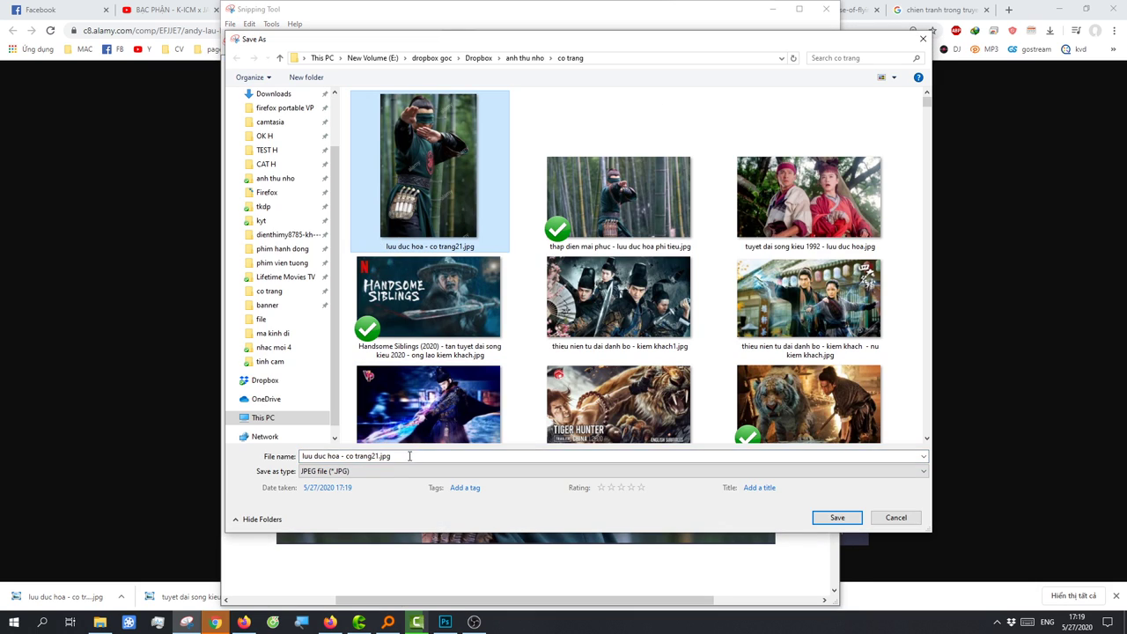
left_click(377, 457)
left_click(377, 456)
type("2")
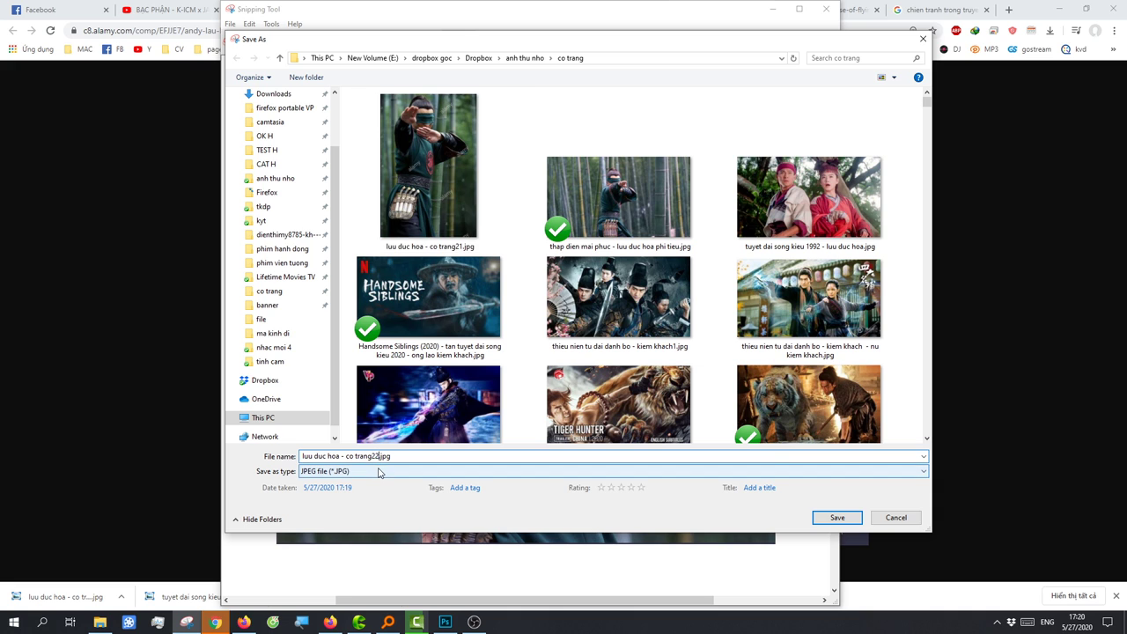
key("Return")
left_click(850, 11)
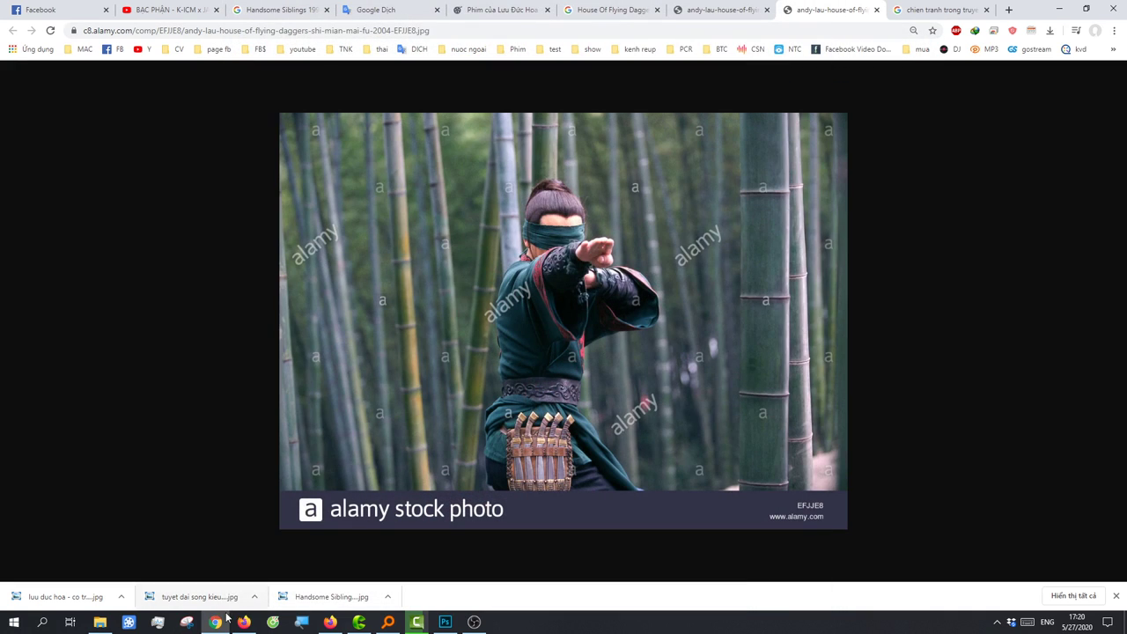
- Hide Layer 2 in the bamboo composite and open luu duc hoa - co trang22.jpg from the co trang folder
left_click(445, 622)
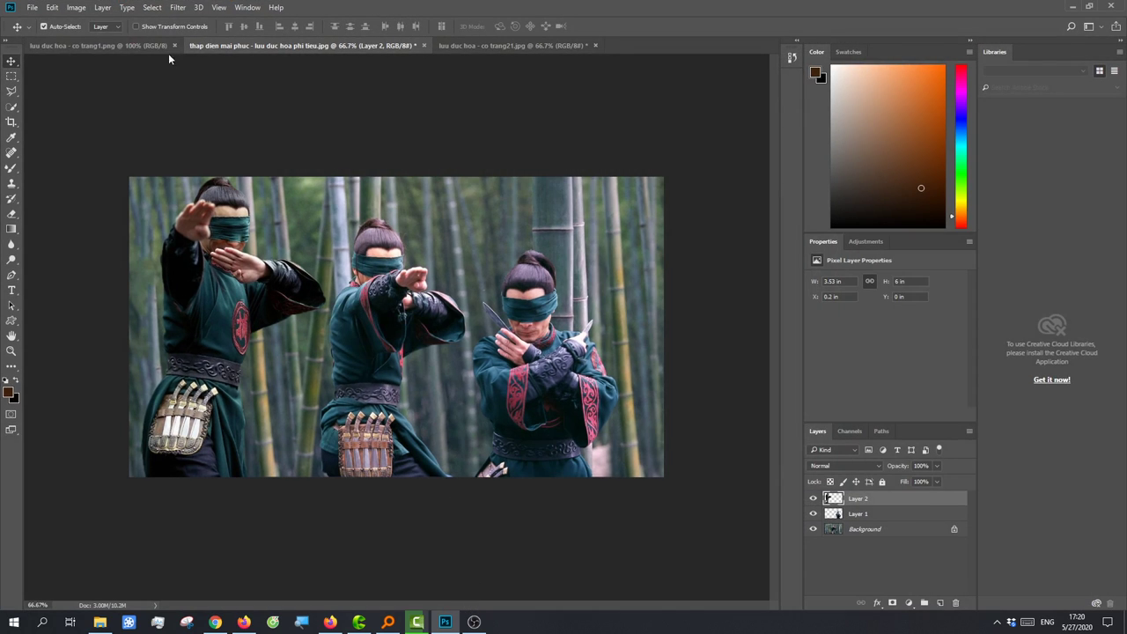
left_click(812, 498)
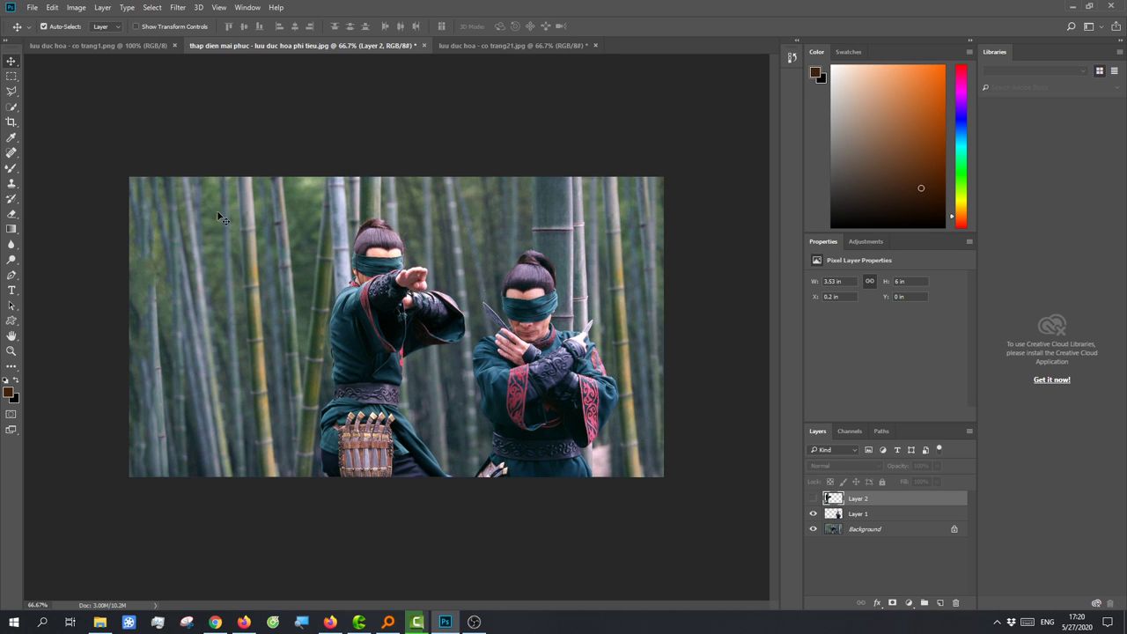
left_click(31, 8)
left_click(44, 29)
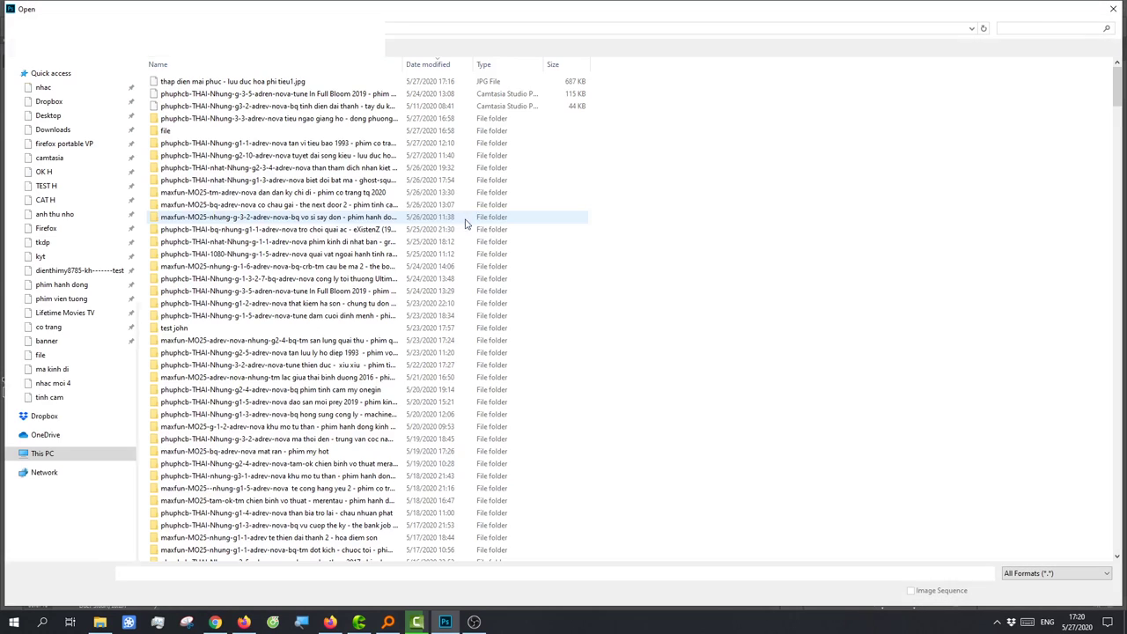
left_click(75, 327)
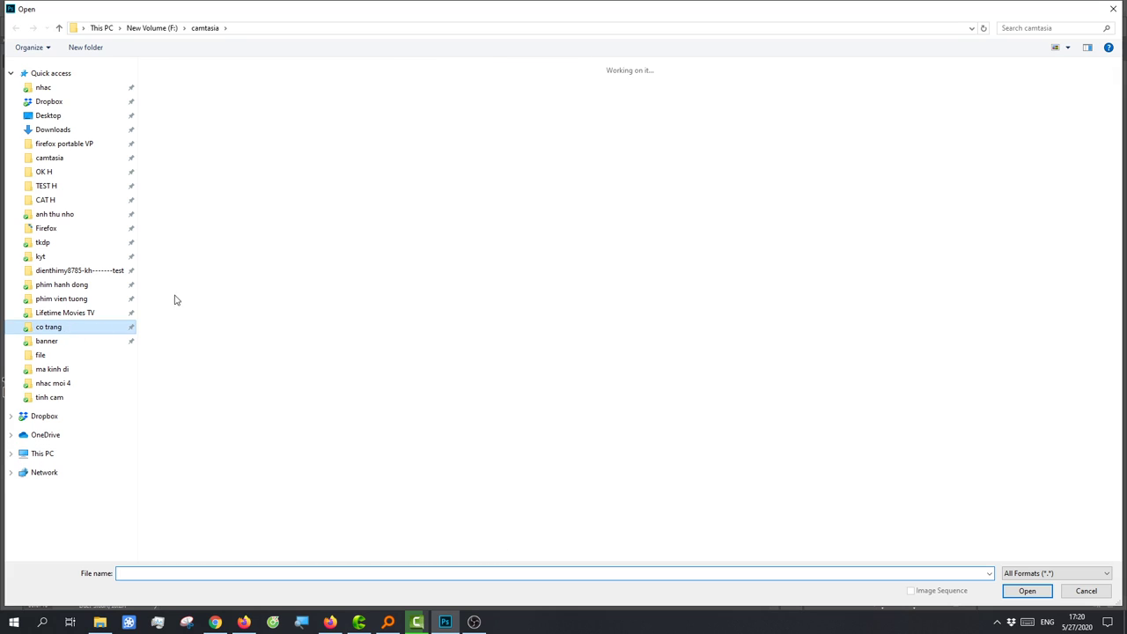
double_click(239, 179)
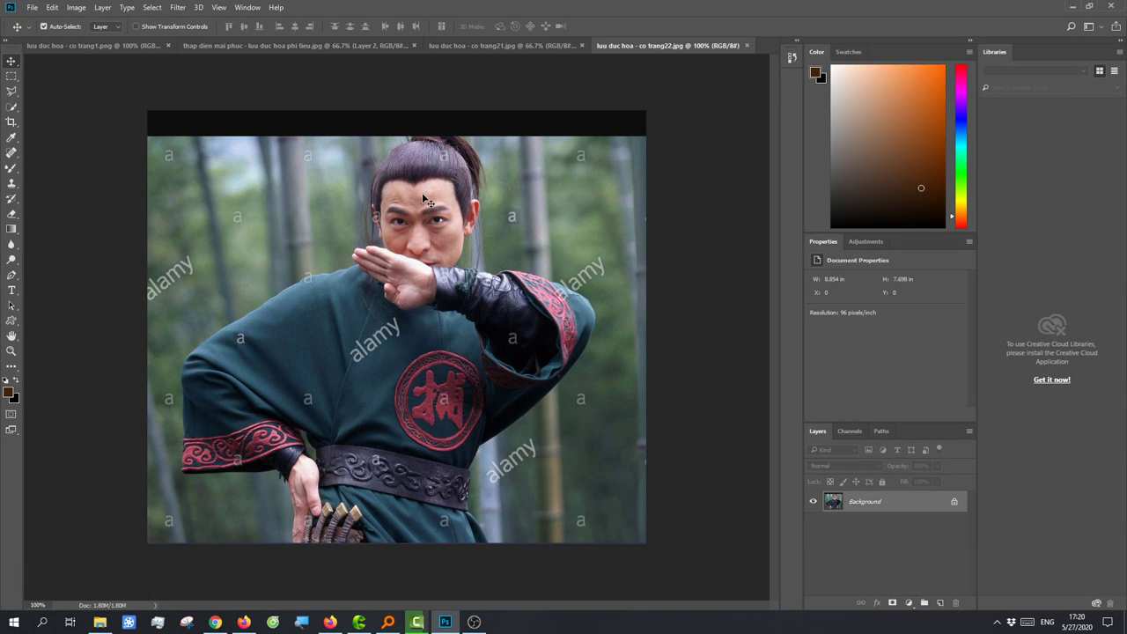
- At 200% zoom, smear sampled hair colour over the band above the head with a size-21 Mixer Brush
key("ctrl+plus")
scroll(444, 233, "up", 3)
scroll(462, 260, "up", 3)
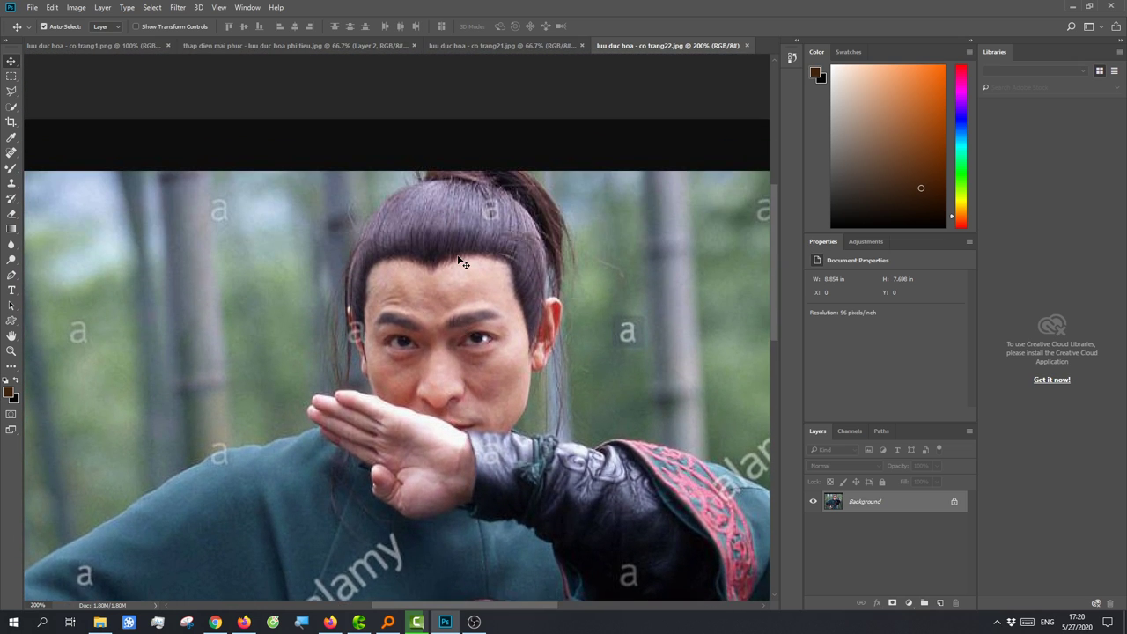
scroll(457, 248, "up", 2)
scroll(129, 279, "up", 1)
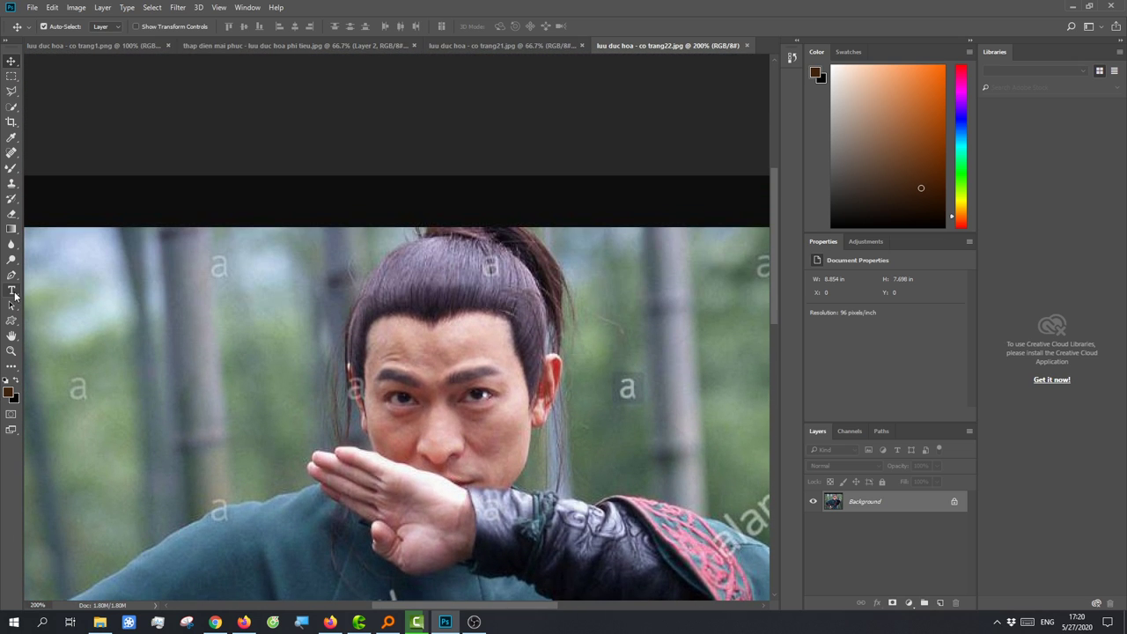
left_click(11, 169)
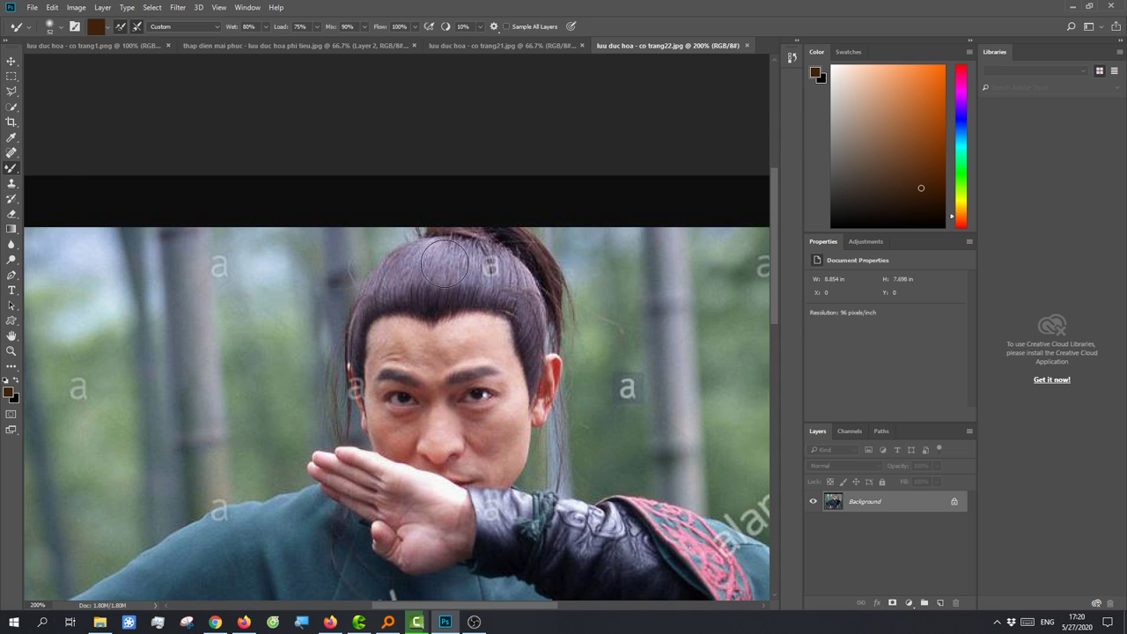
left_click(437, 258)
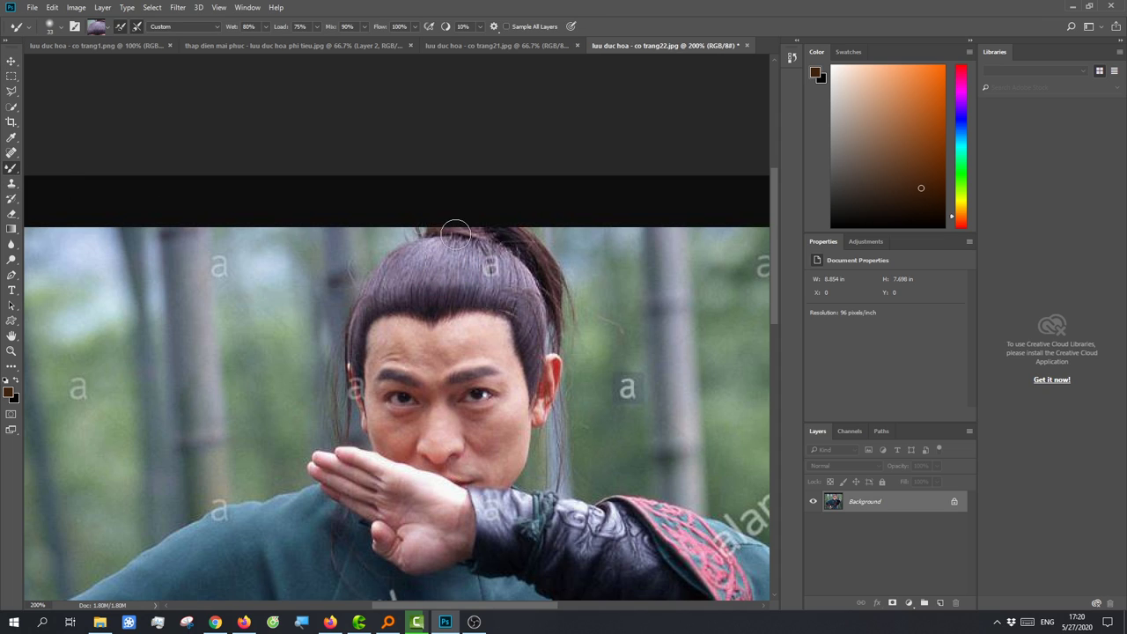
left_click_drag(455, 235, 441, 235)
left_click_drag(436, 227, 492, 210)
left_click(524, 46)
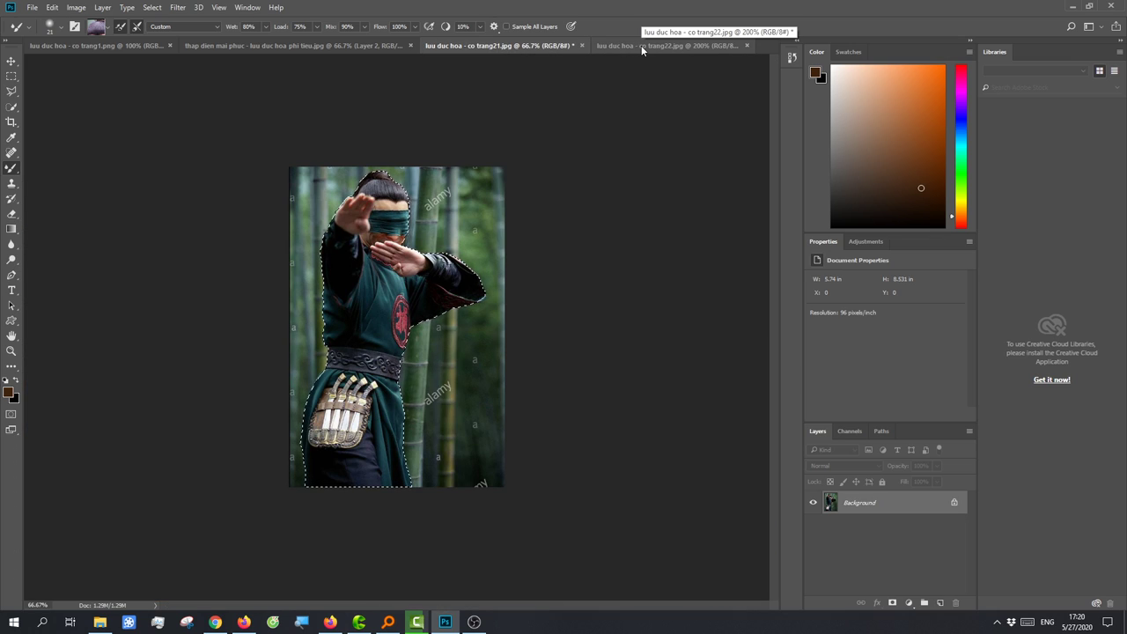
- In co trang21, zoom to 200%, pick the Lasso tool and deselect the existing figure selection
left_click(641, 45)
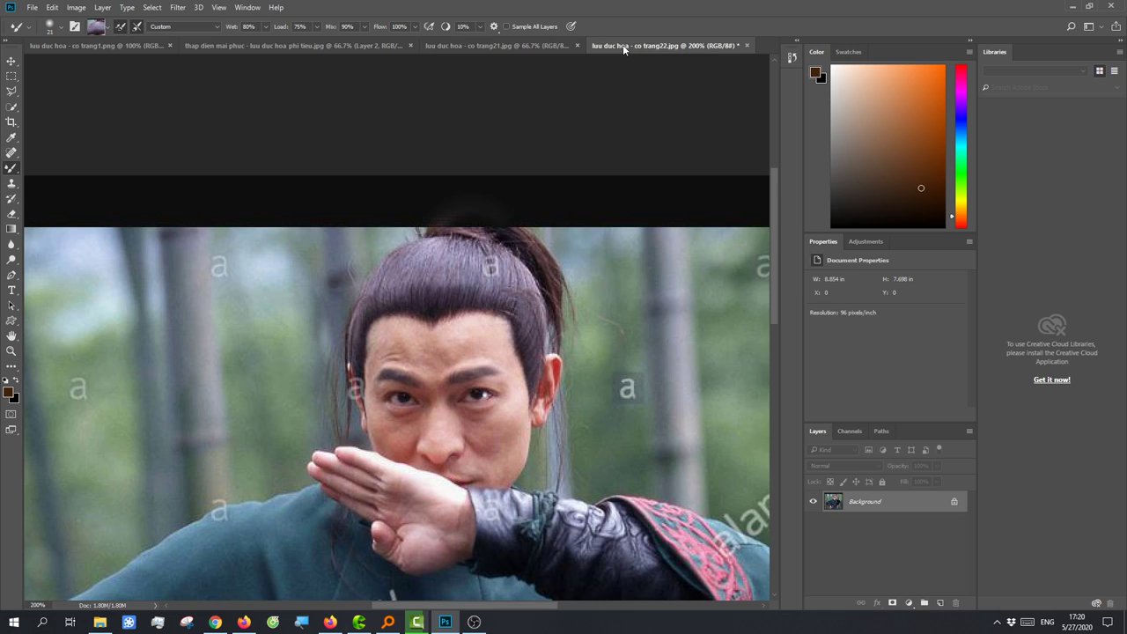
left_click(538, 49)
key("ctrl+plus")
key("ctrl+plus")
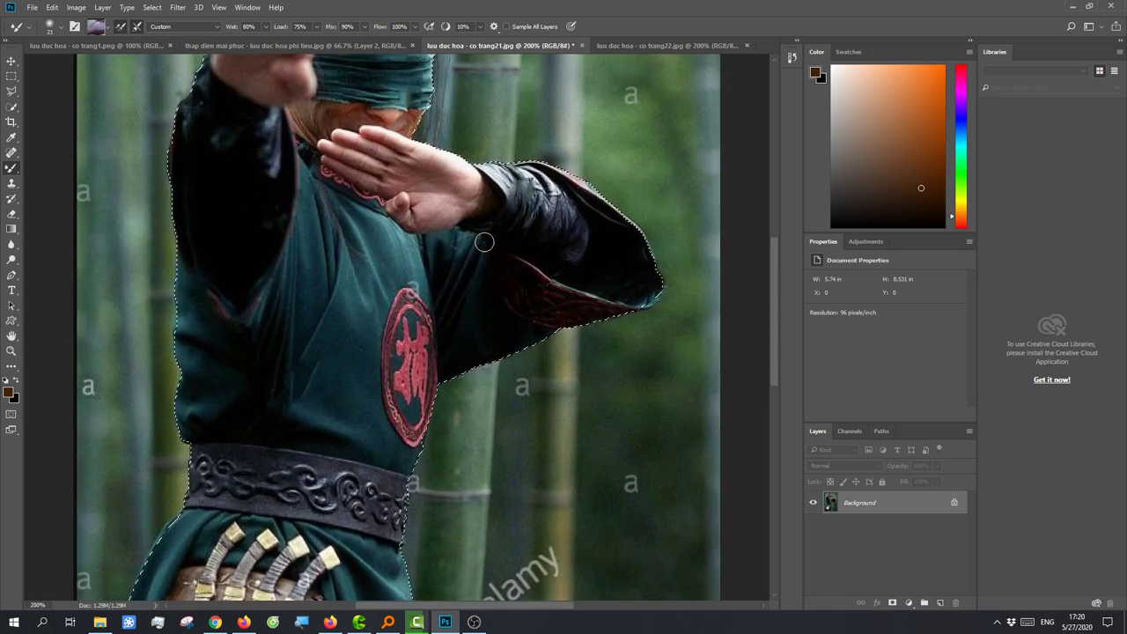
scroll(484, 242, "up", 3)
scroll(485, 241, "up", 3)
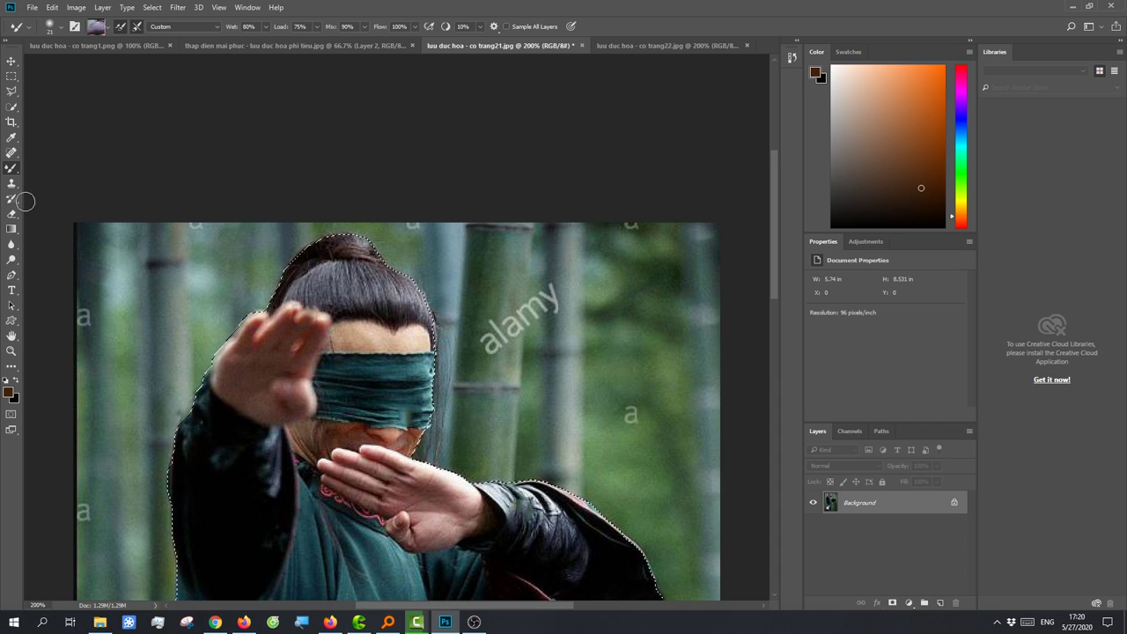
left_click(12, 185)
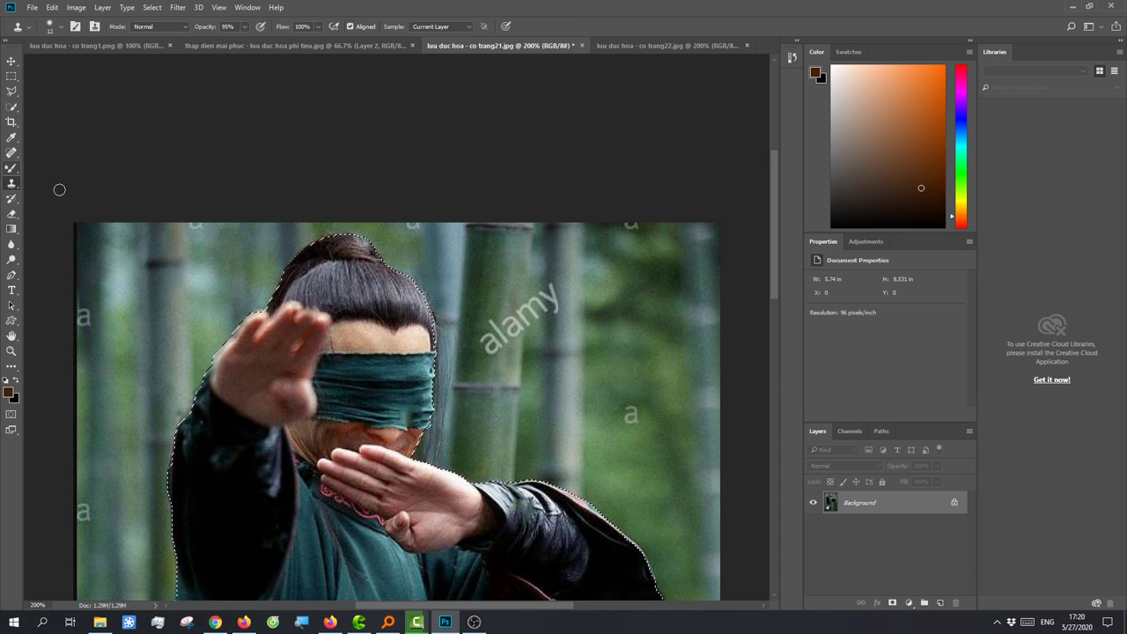
left_click(11, 76)
left_click(11, 91)
right_click(333, 234)
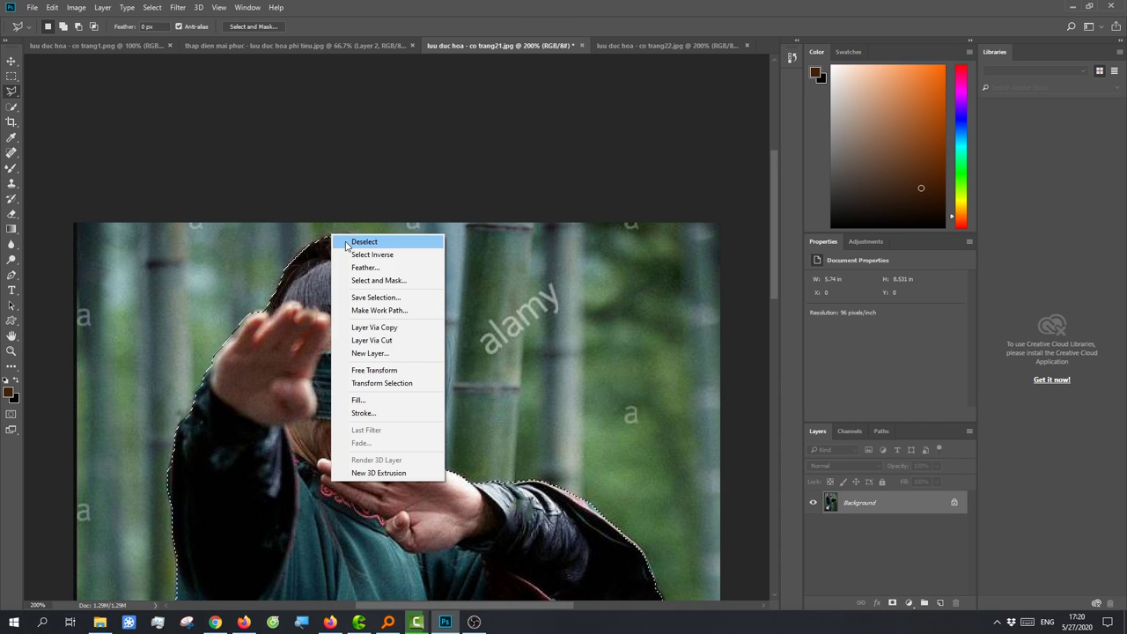
left_click(348, 242)
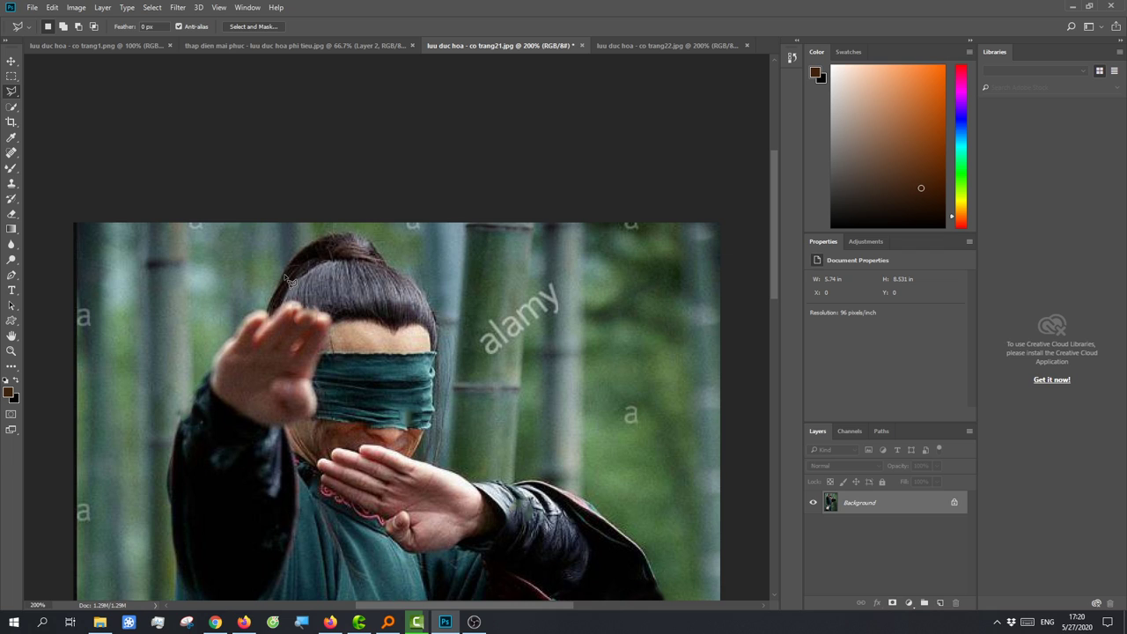
- Attempt lasso outlines around the top of the hair, dismissing the no-pixels-selected warnings
left_click(644, 44)
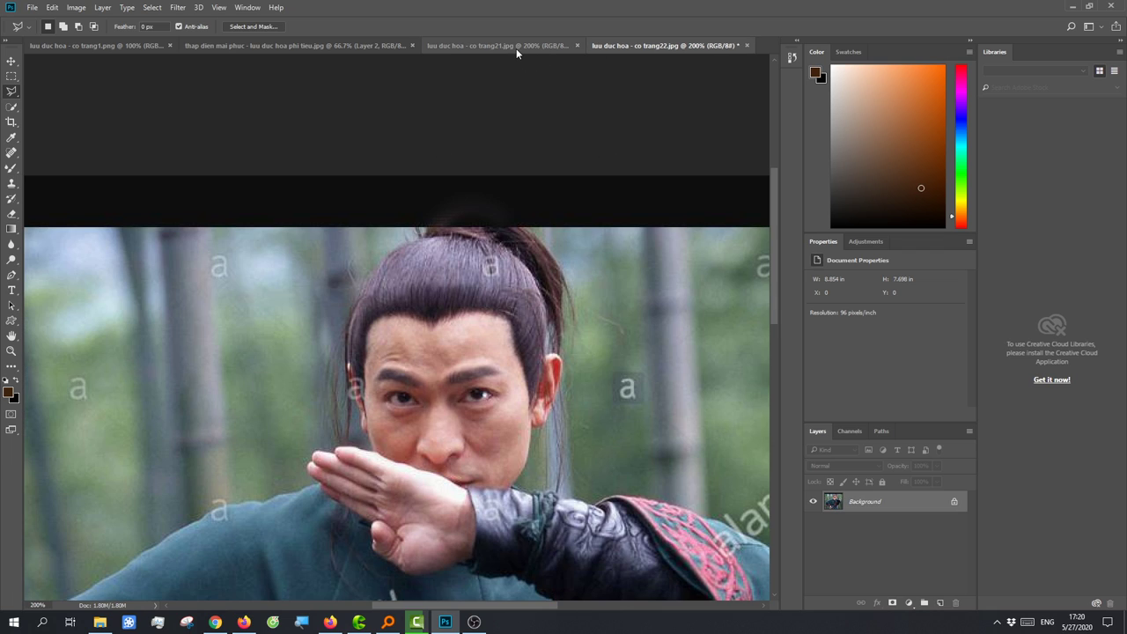
left_click(515, 44)
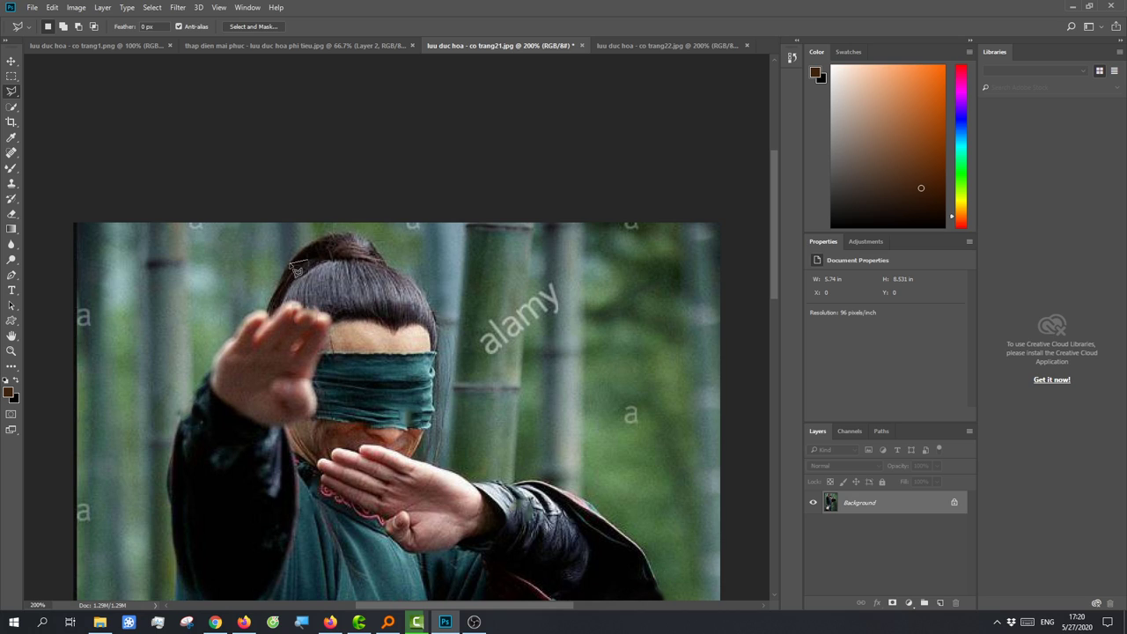
double_click(298, 270)
left_click(568, 235)
key("Escape")
left_click(378, 262)
double_click(315, 250)
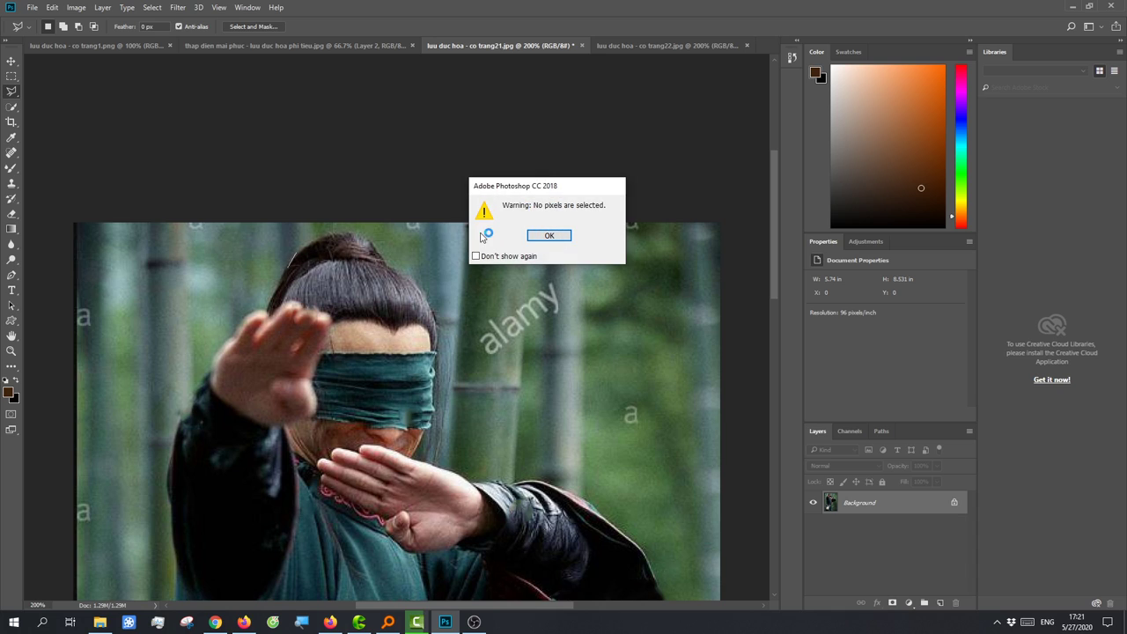
left_click(549, 232)
left_click(556, 234)
double_click(293, 267)
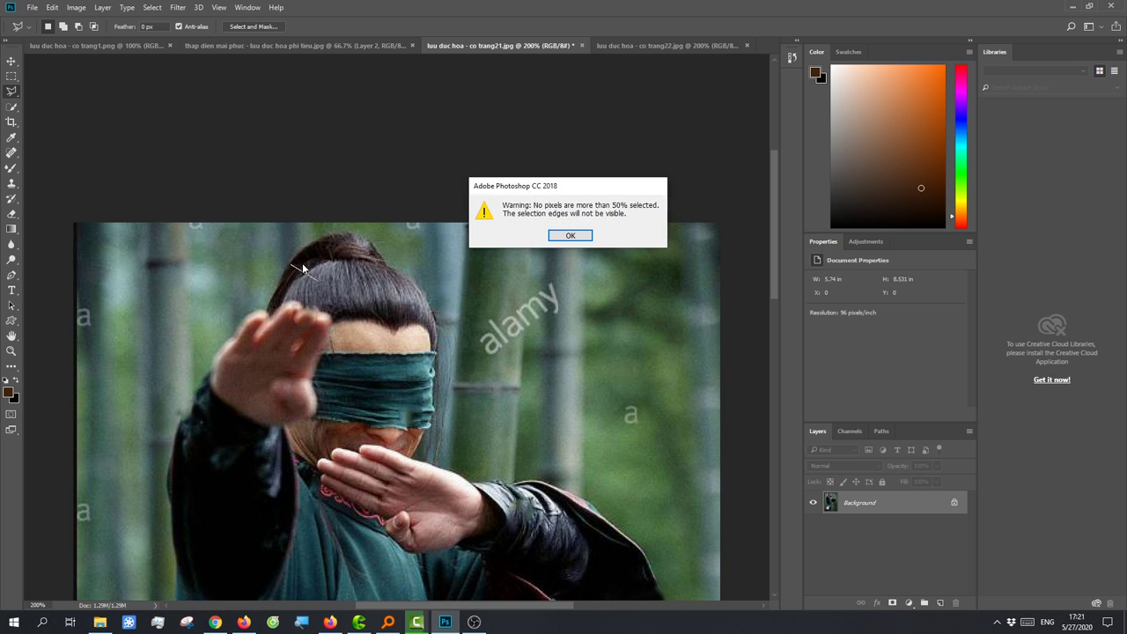
key("Return")
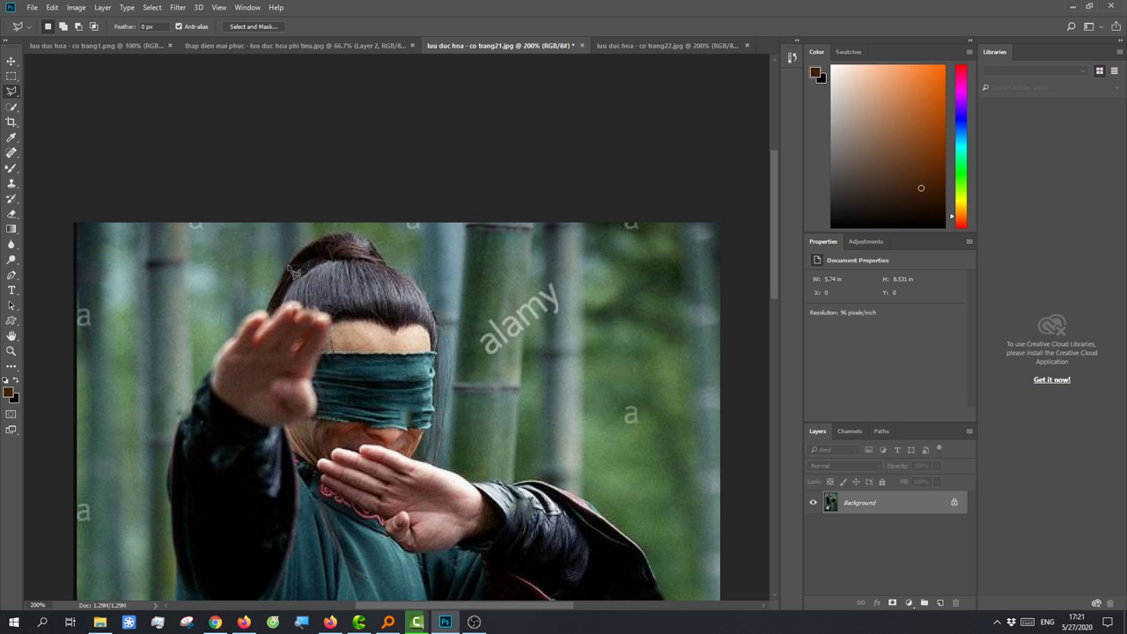
- Discard the rough hair selection and re-trace the top of the hair bun with the lasso
left_click(291, 263)
double_click(368, 262)
right_click(340, 241)
left_click(354, 252)
left_click_drag(351, 260, 392, 268)
left_click_drag(336, 241, 306, 263)
- Paste the hair piece into co trang22, flip it horizontally and fit it onto the topknot
left_click(658, 46)
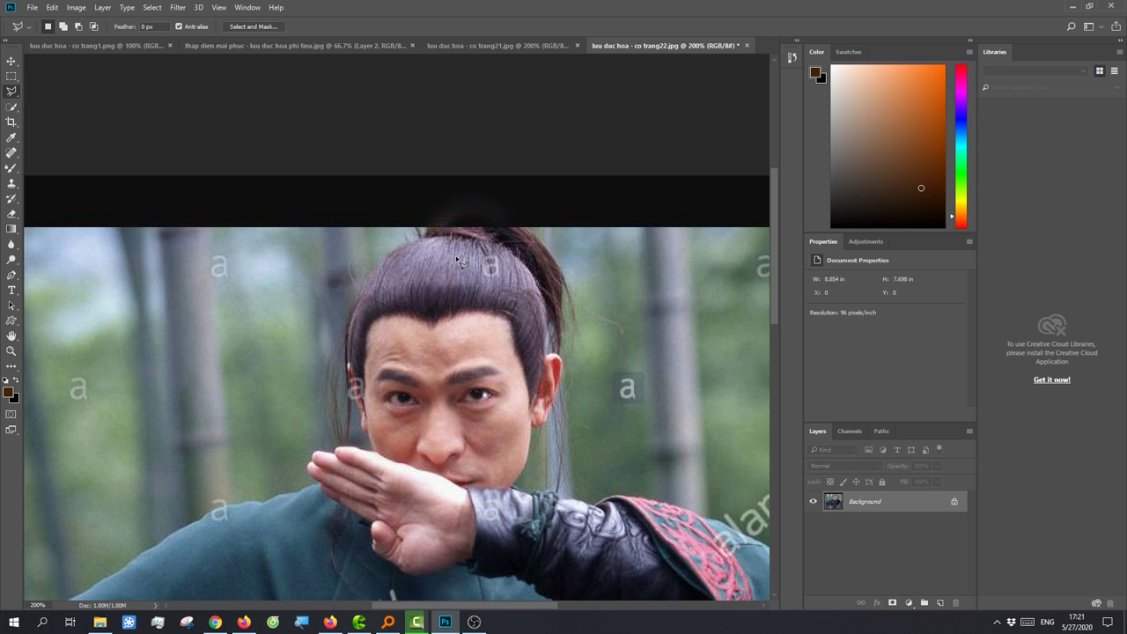
key("ctrl+v")
key("ctrl+t")
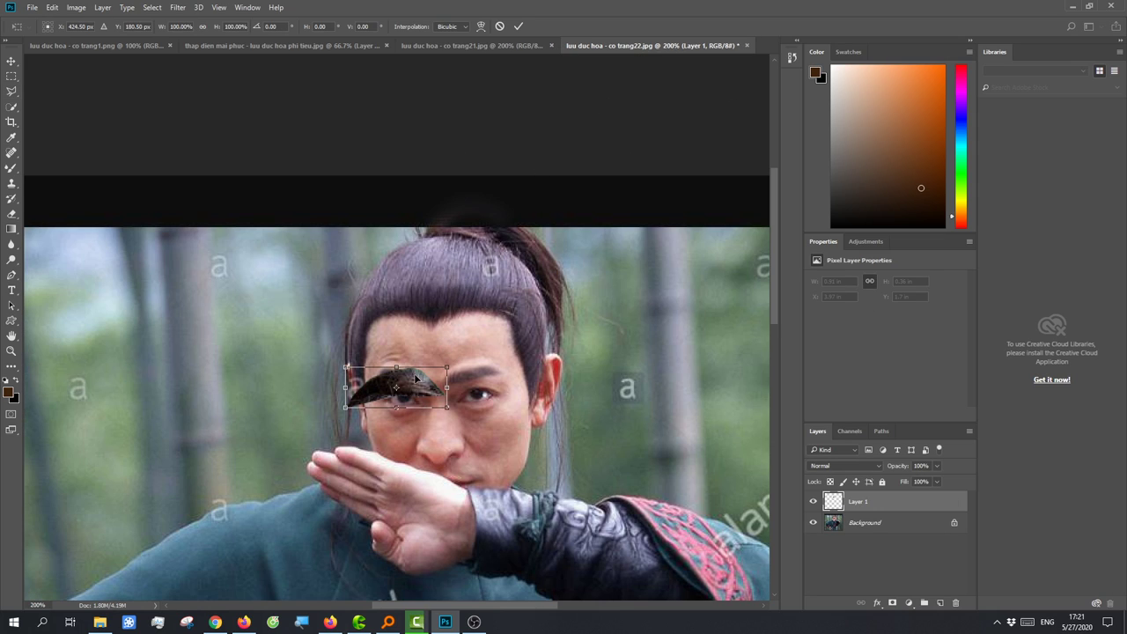
left_click_drag(414, 387, 476, 221)
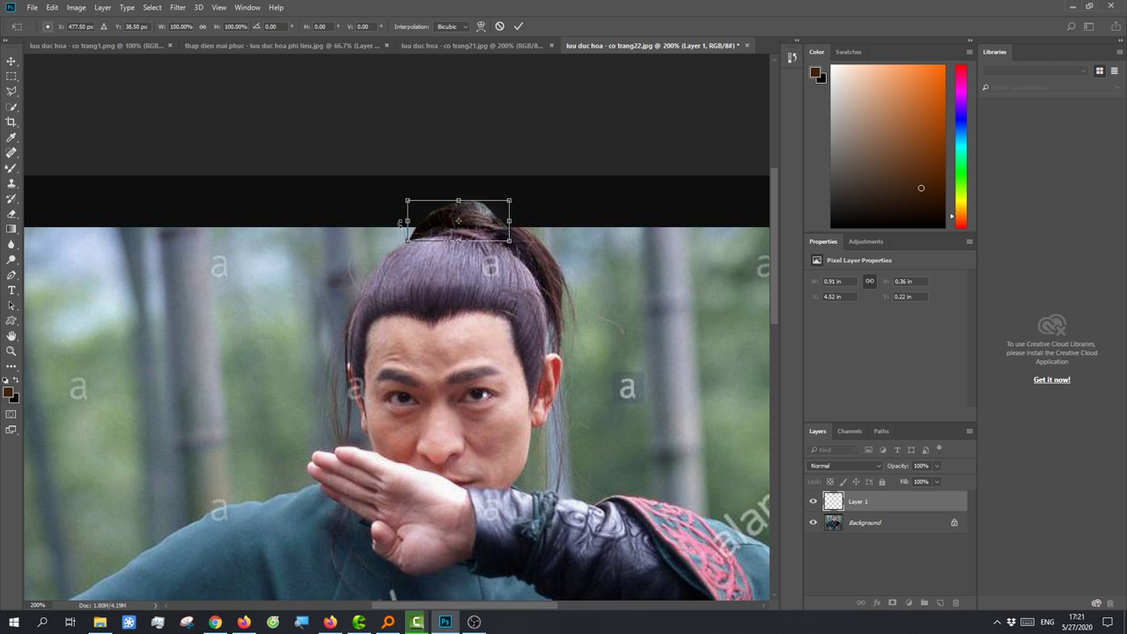
mouse_move(406, 221)
left_mouse_down()
mouse_move(623, 220)
mouse_move(502, 223)
left_mouse_up()
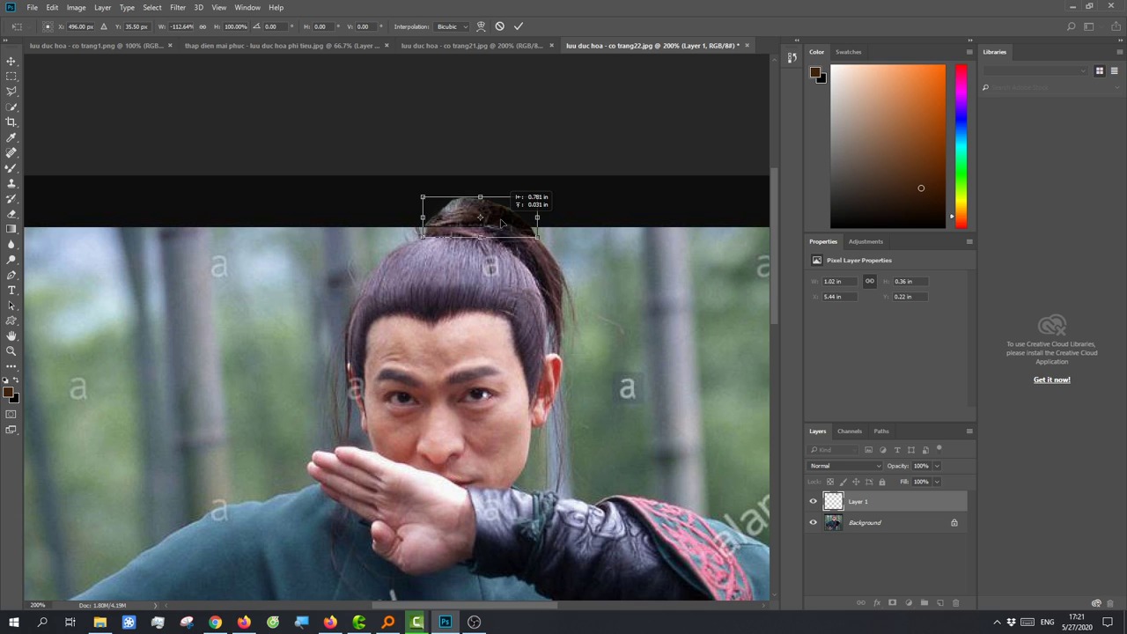
left_click_drag(423, 217, 427, 217)
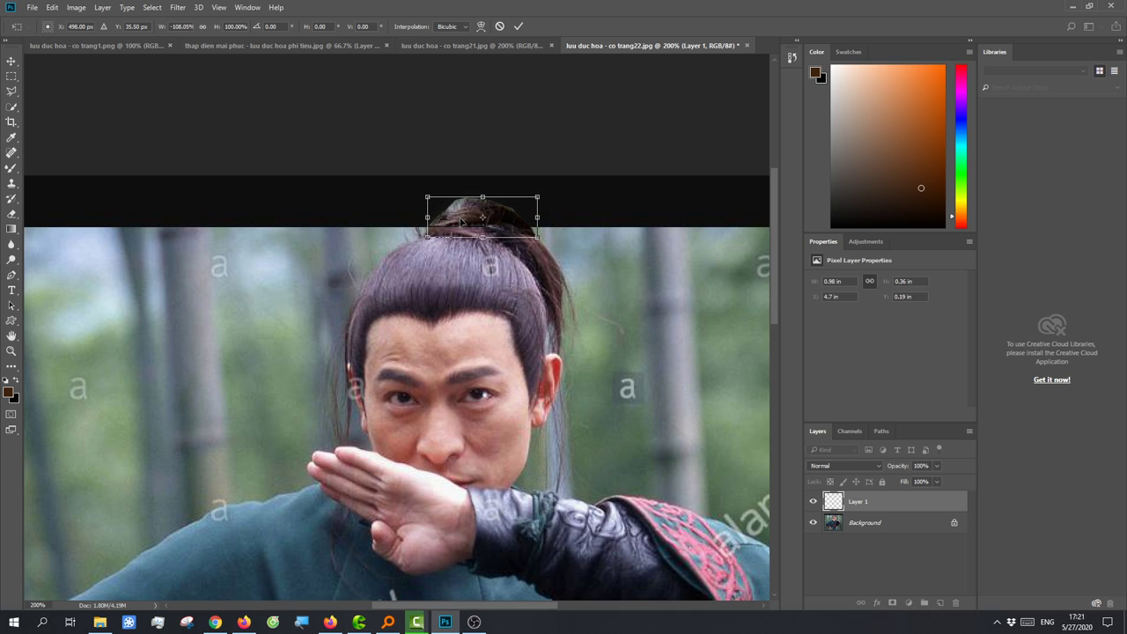
key("Return")
- At 400% zoom, nudge the hair patch to X 4.7 in, Y 0.22 in on the bun
key("l")
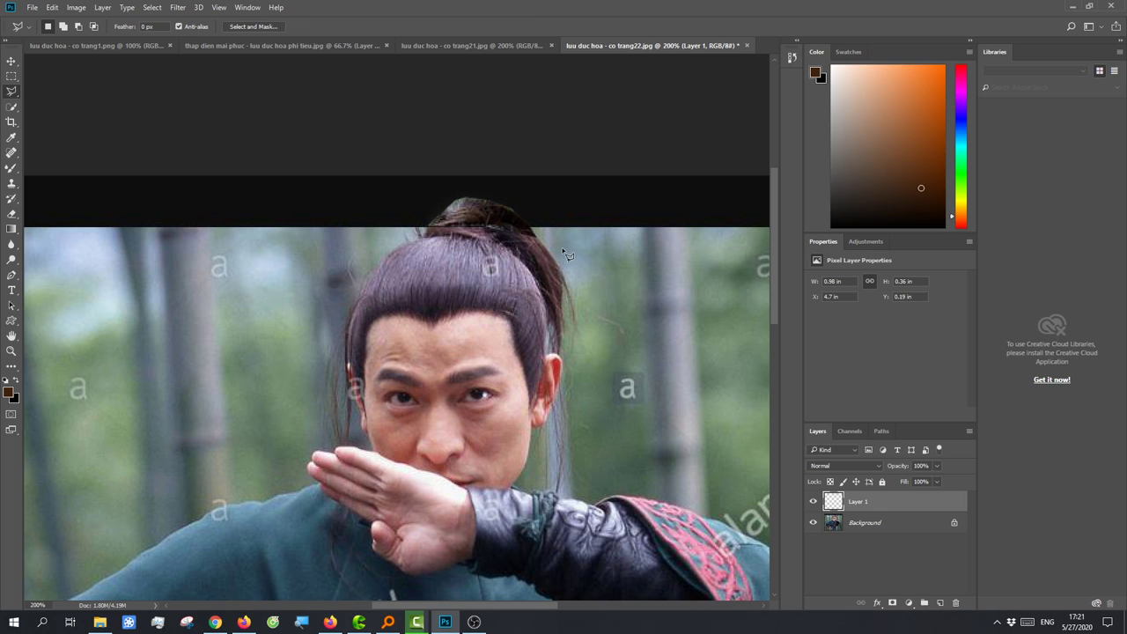
key("ctrl+plus")
key("ctrl+plus")
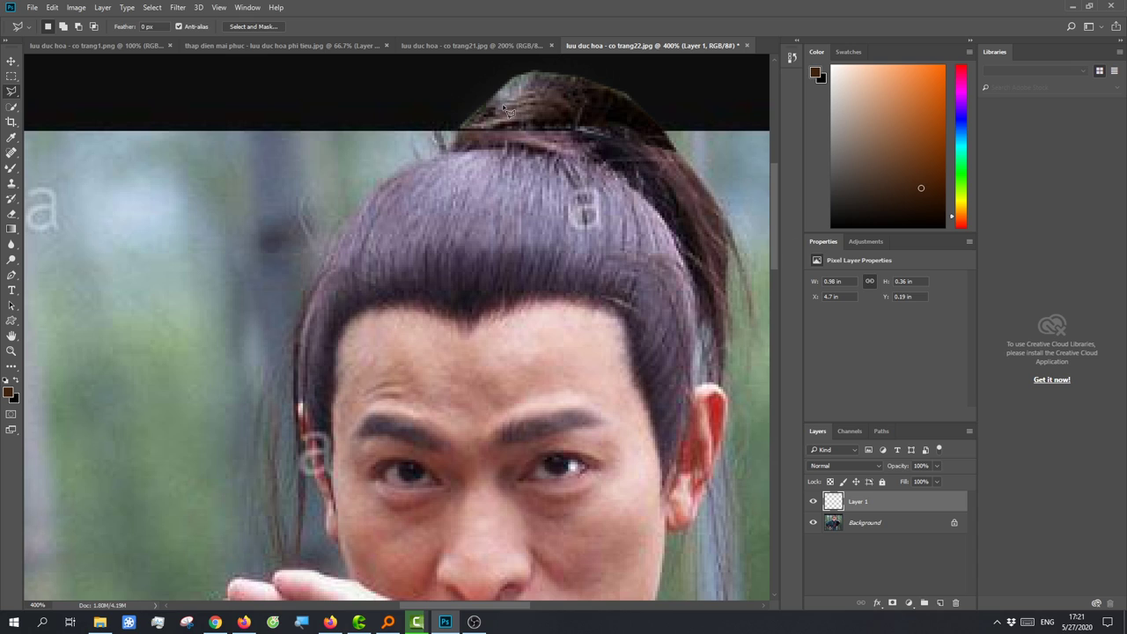
key("ctrl+t")
left_click_drag(513, 115, 520, 122)
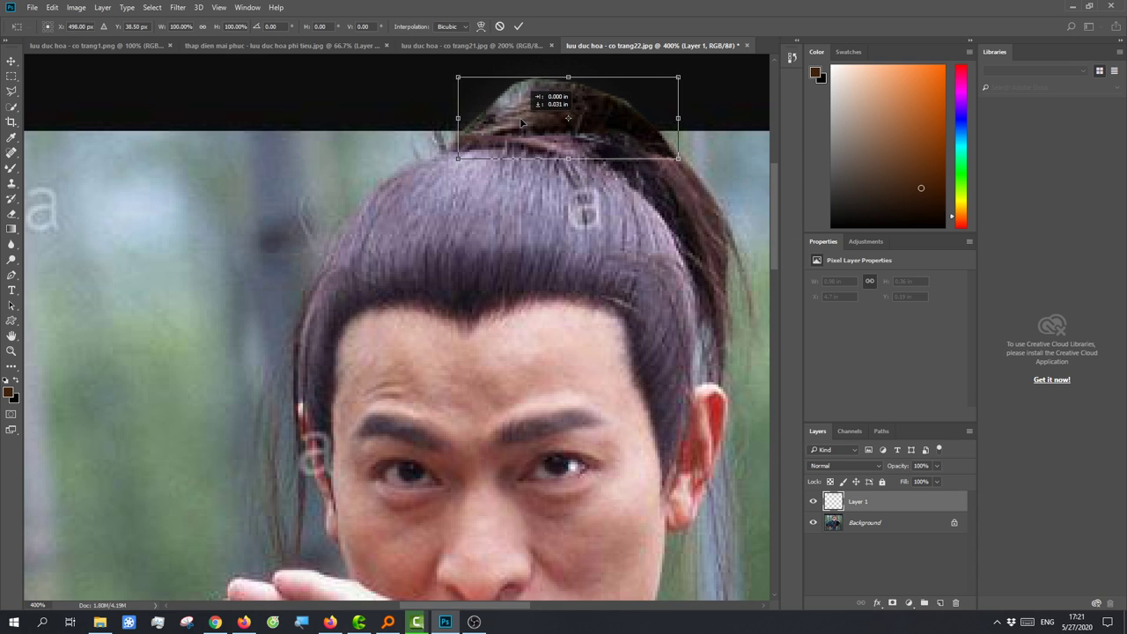
key("Return")
key("ctrl+minus")
key("ctrl+minus")
key("ctrl+minus")
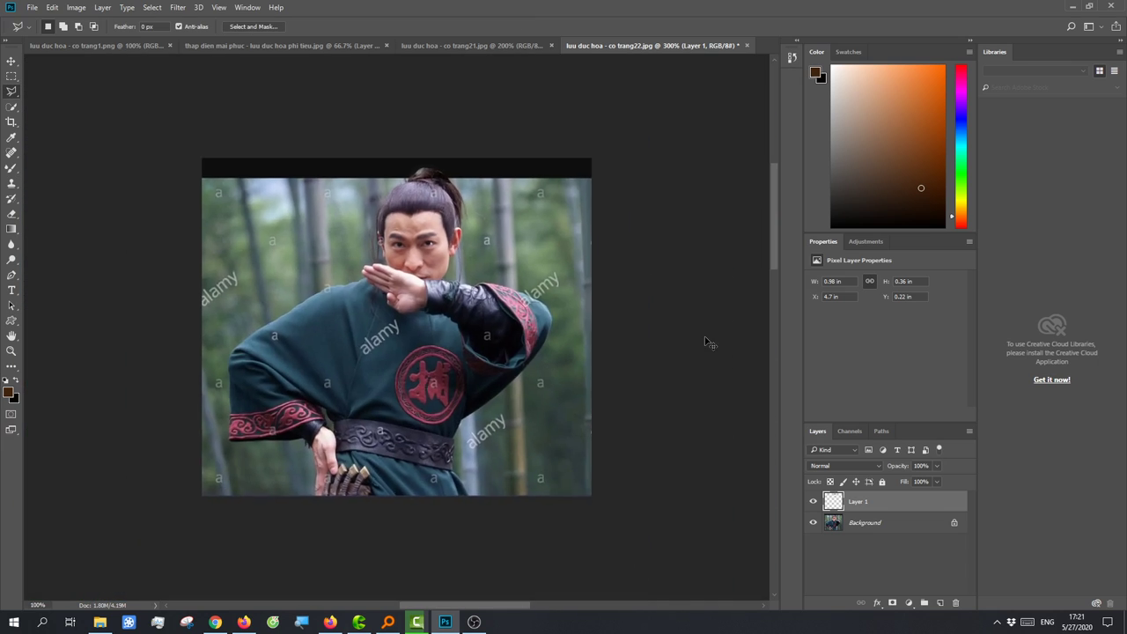
key("ctrl+plus")
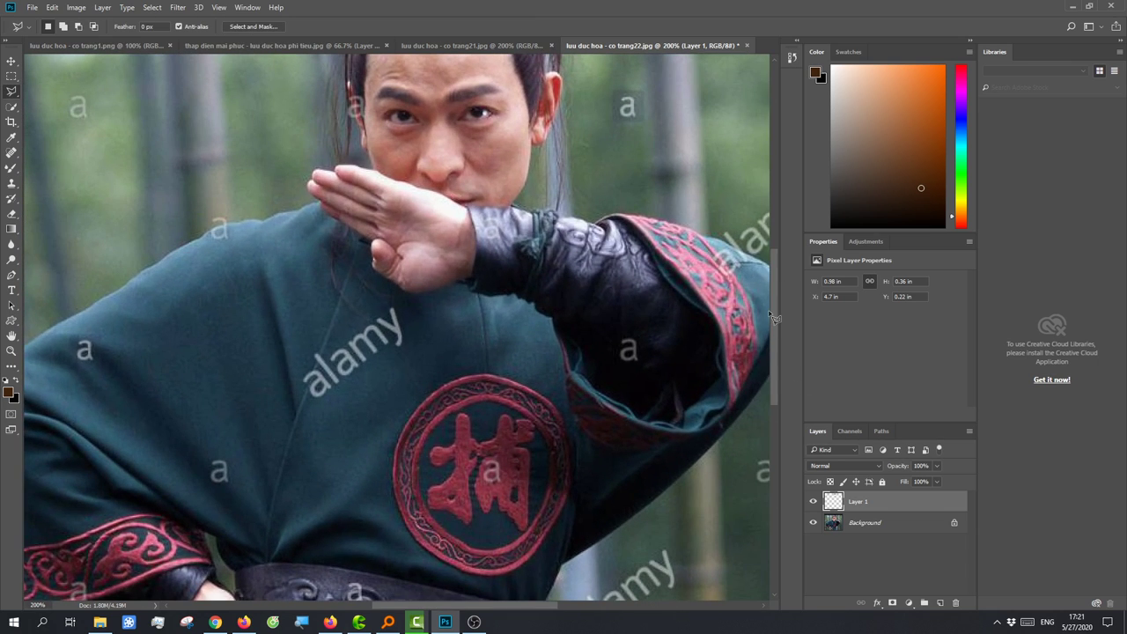
- Flatten the hair layer into the Background and zoom in on the head
left_click(772, 317)
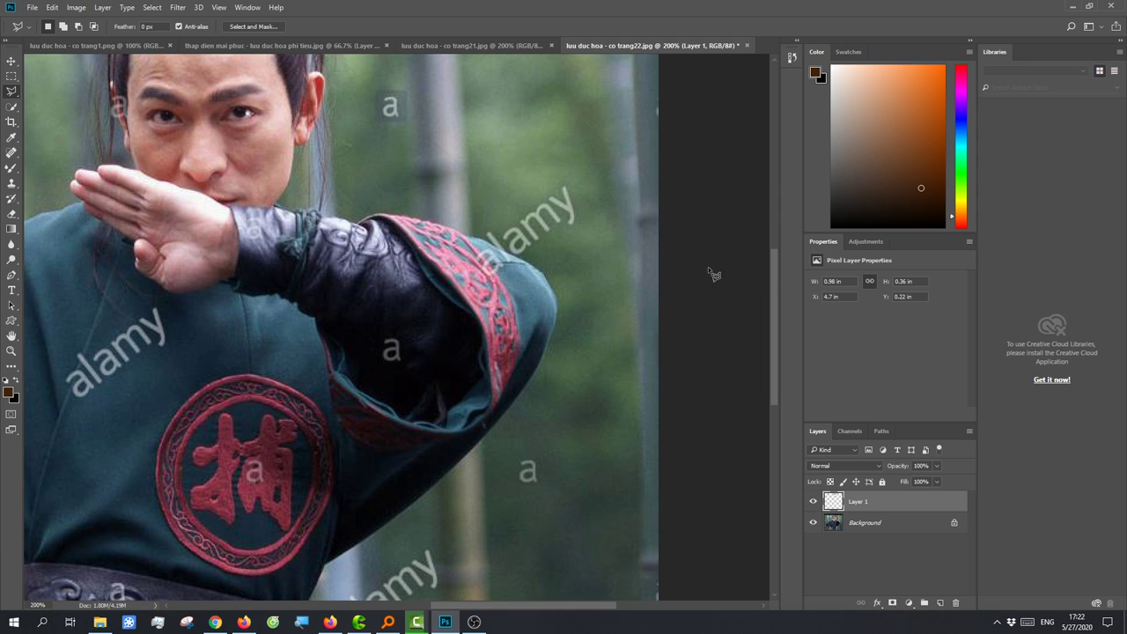
left_click(969, 432)
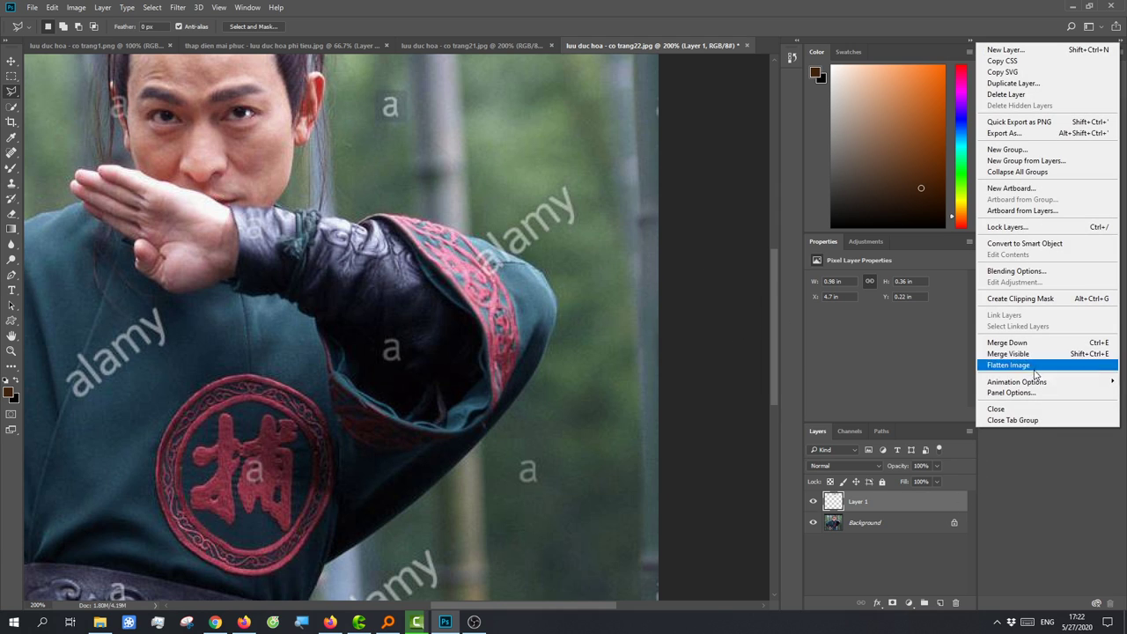
left_click(1008, 364)
left_click_drag(778, 326, 774, 251)
key("ctrl+plus")
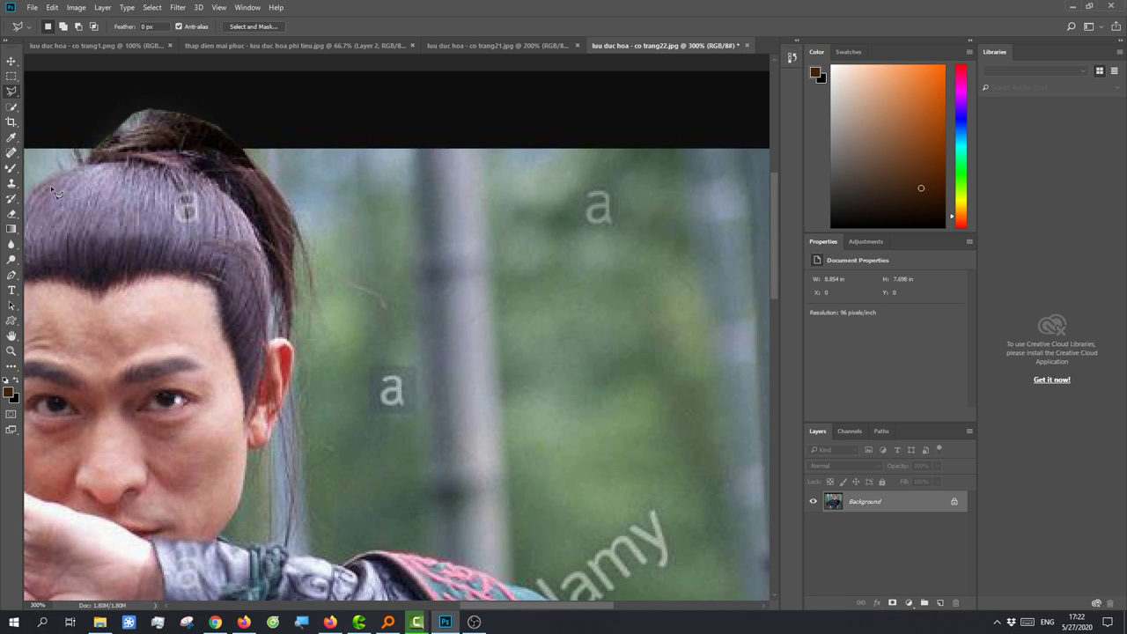
left_click_drag(535, 605, 509, 606)
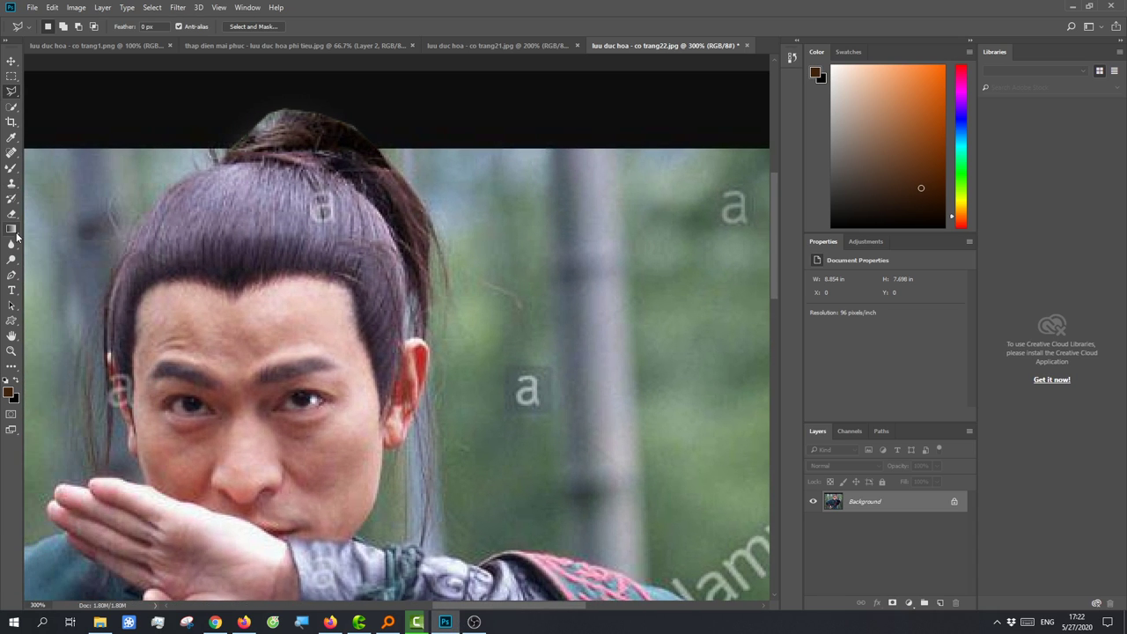
- Retouch the hair-topknot seam with a smaller Spot Healing Brush, dismissing the sampling warning
left_click(11, 152)
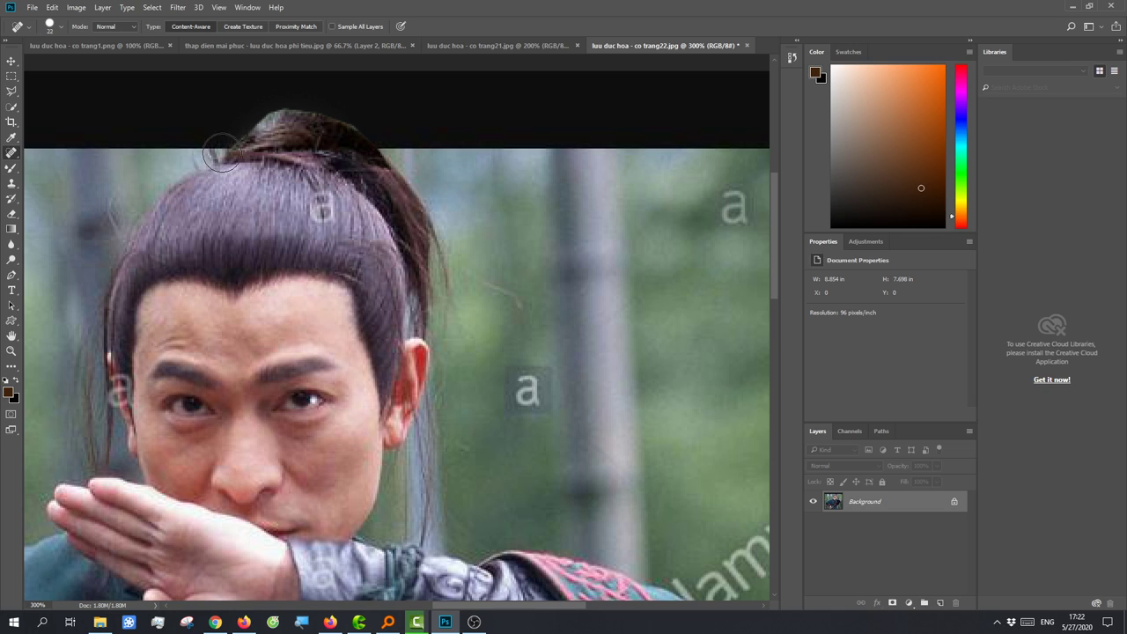
right_click(315, 152)
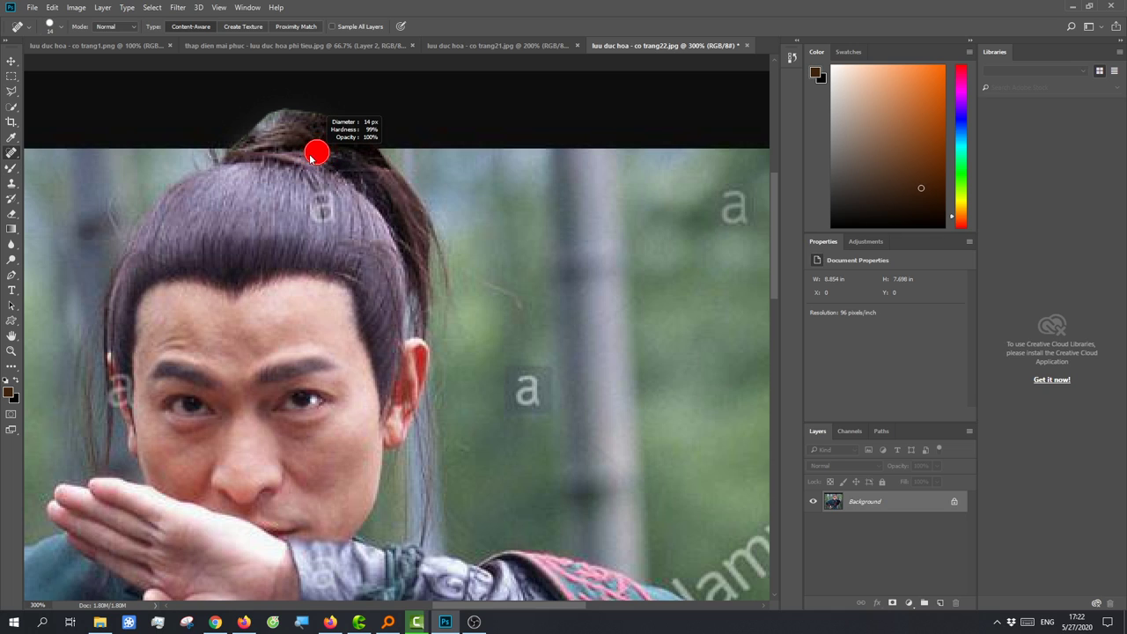
left_click(302, 152)
left_click_drag(291, 150, 339, 150)
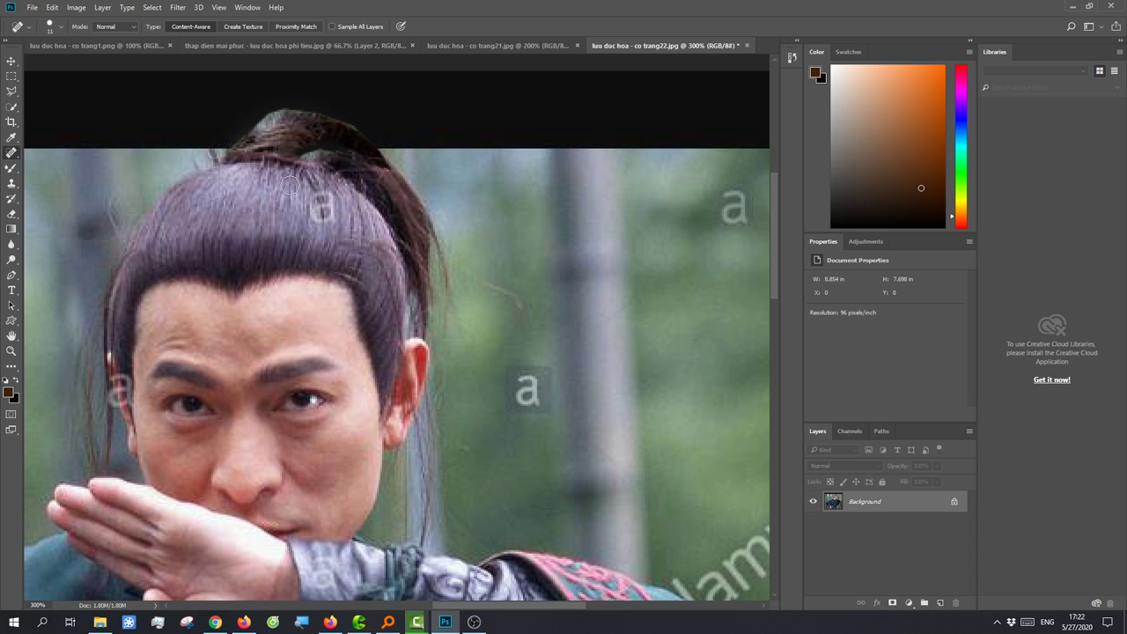
left_click(260, 158, "alt")
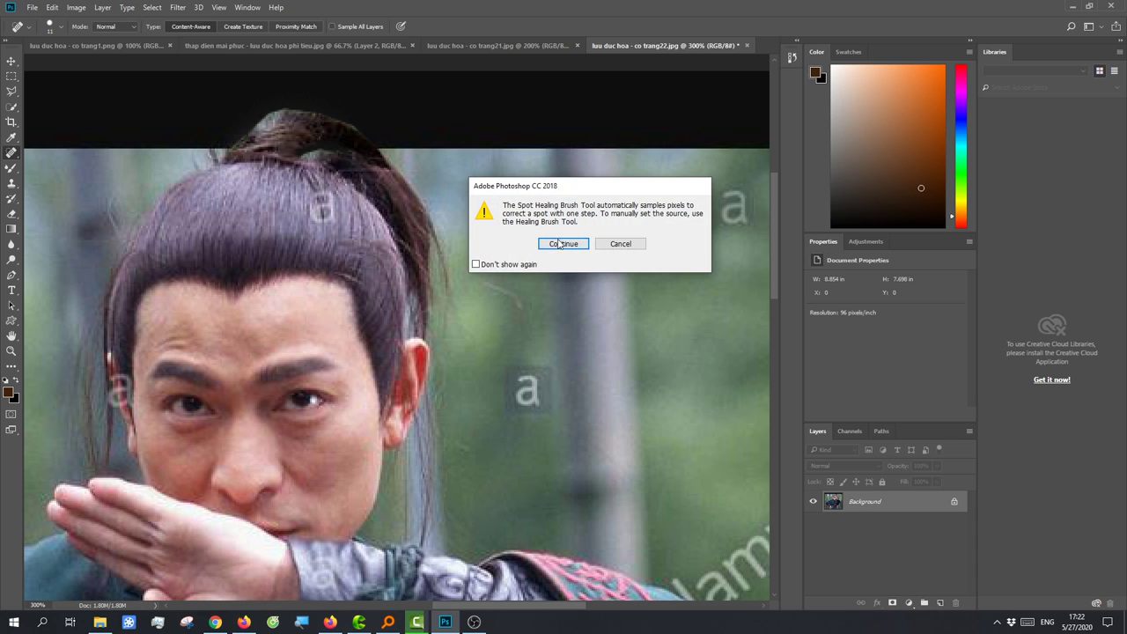
left_click(560, 244)
- Revert to the Flatten Image history state and try another healing stroke on the hair
left_click(791, 59)
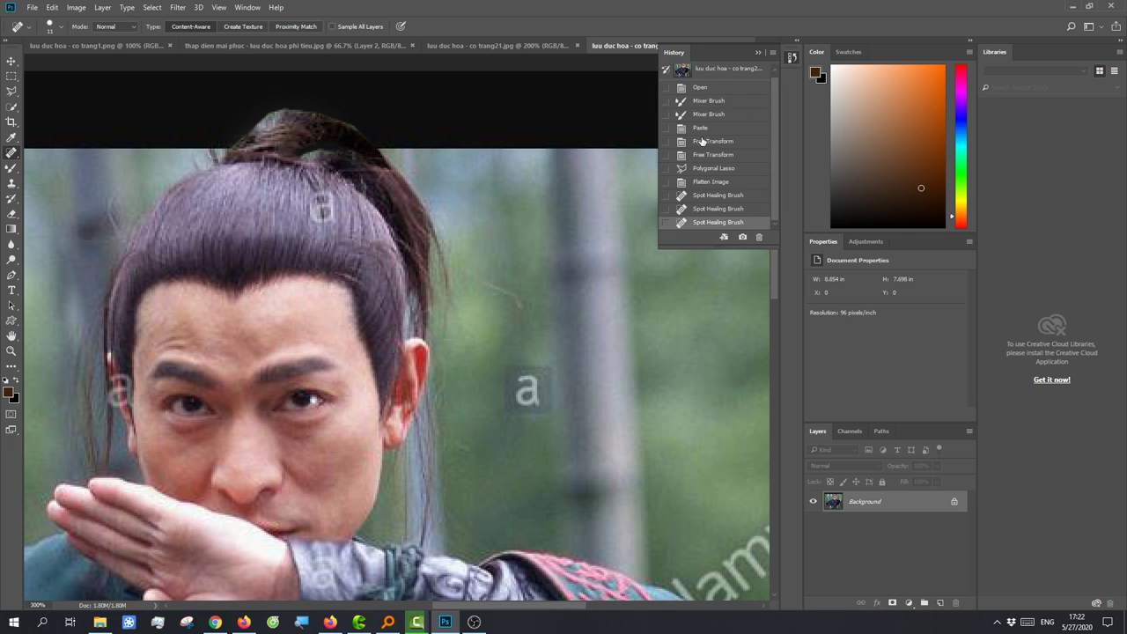
left_click(710, 182)
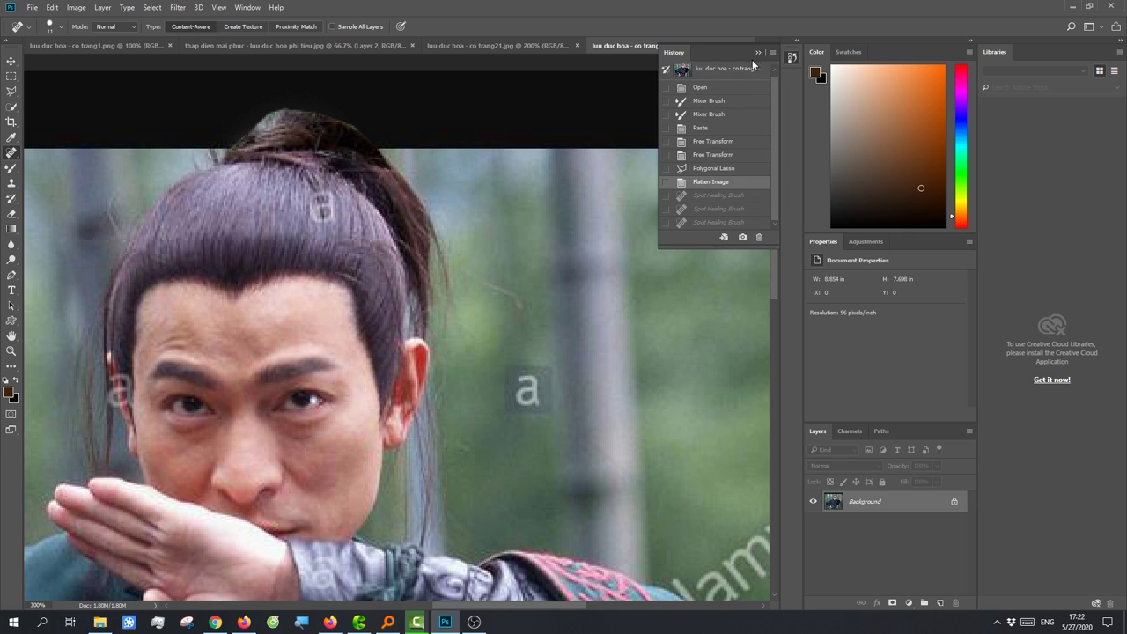
left_click(757, 54)
left_click(302, 162, "alt")
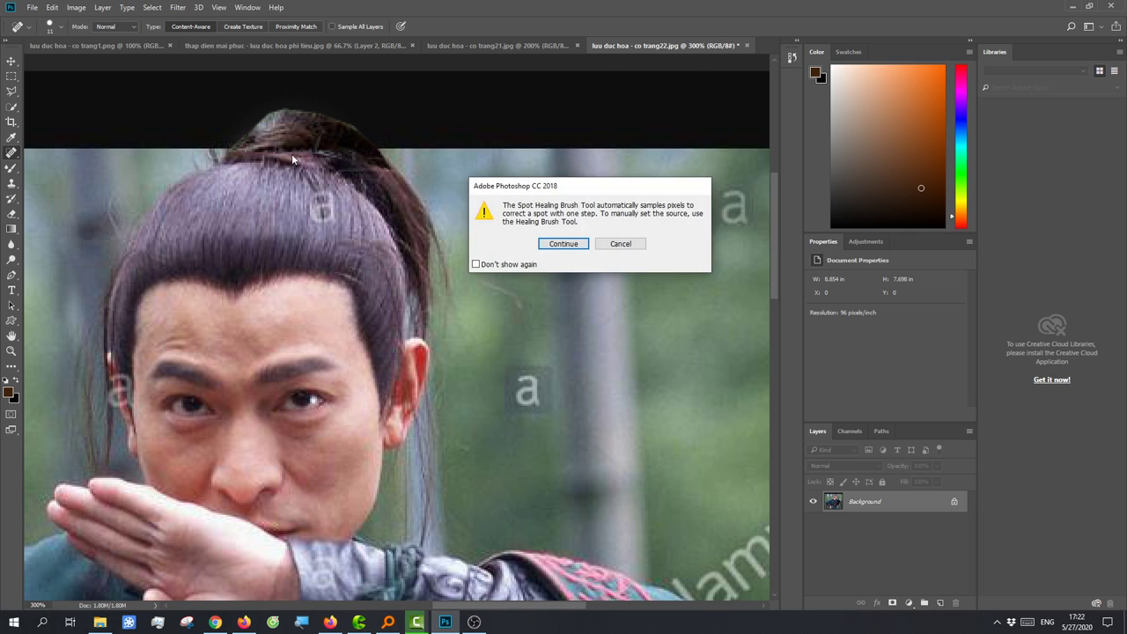
key("Return")
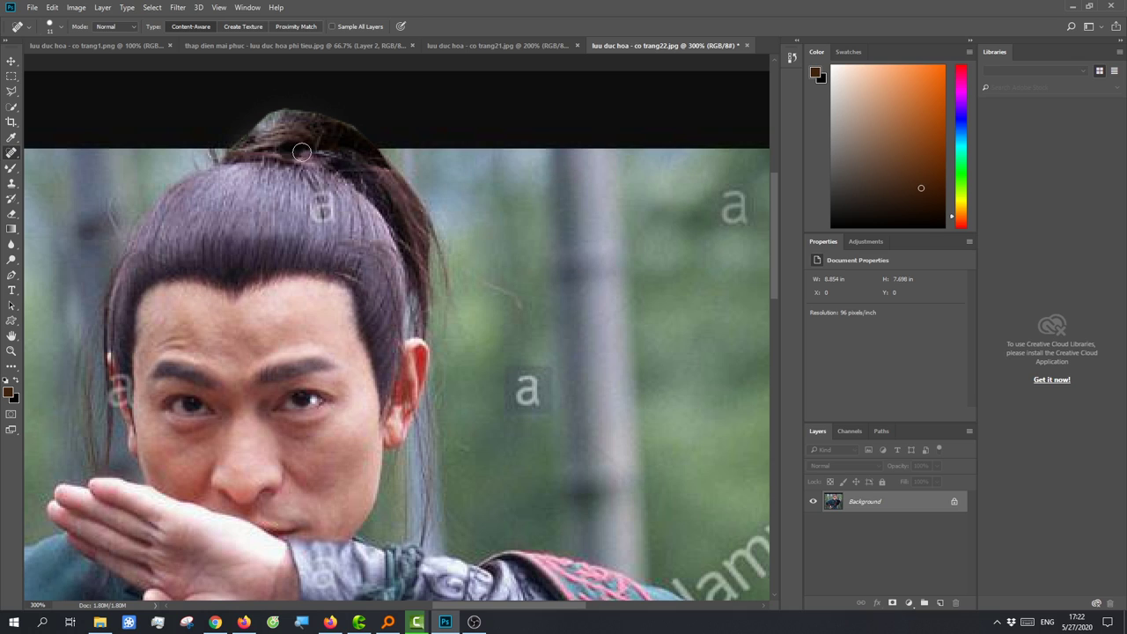
left_click_drag(316, 152, 337, 150)
- Clone Stamp sampled hair texture over the head, ponytail and bun top, then review the history
left_click(11, 183)
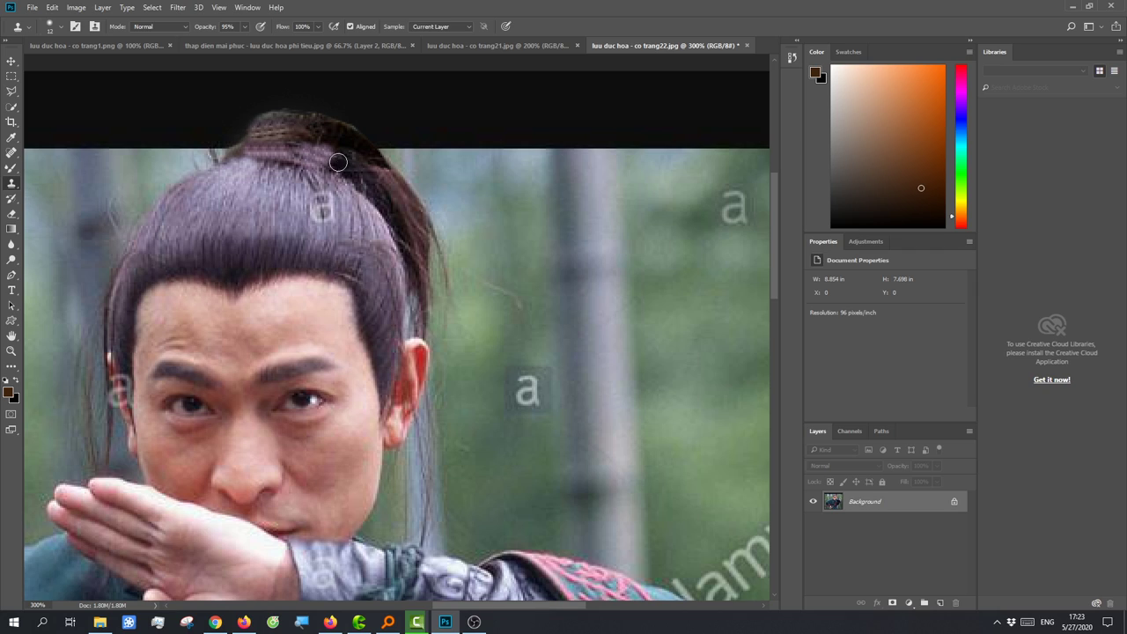
mouse_move(338, 162)
left_mouse_down()
mouse_move(342, 142)
mouse_move(322, 146)
mouse_move(330, 153)
left_mouse_up()
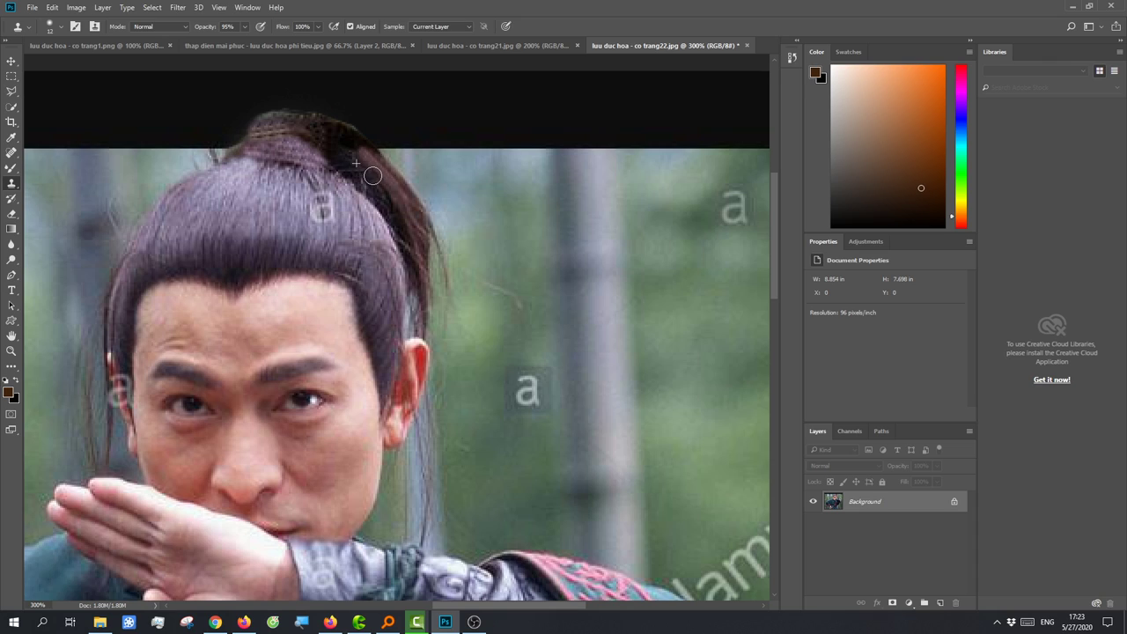
left_click_drag(372, 175, 396, 178)
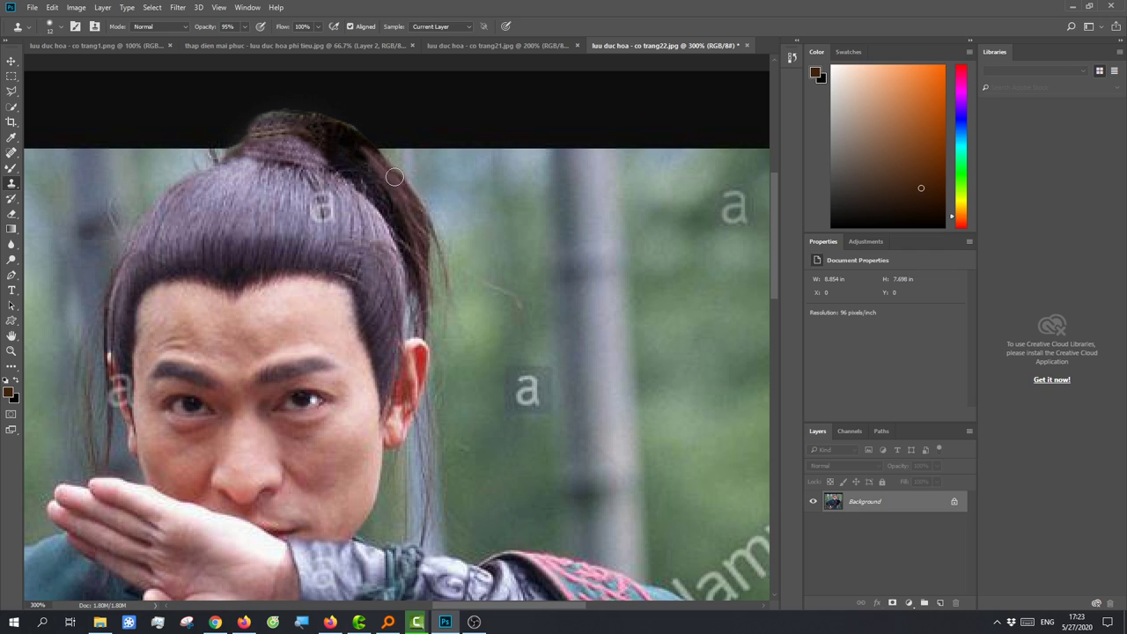
left_click(303, 131, "alt")
left_click_drag(300, 127, 291, 120)
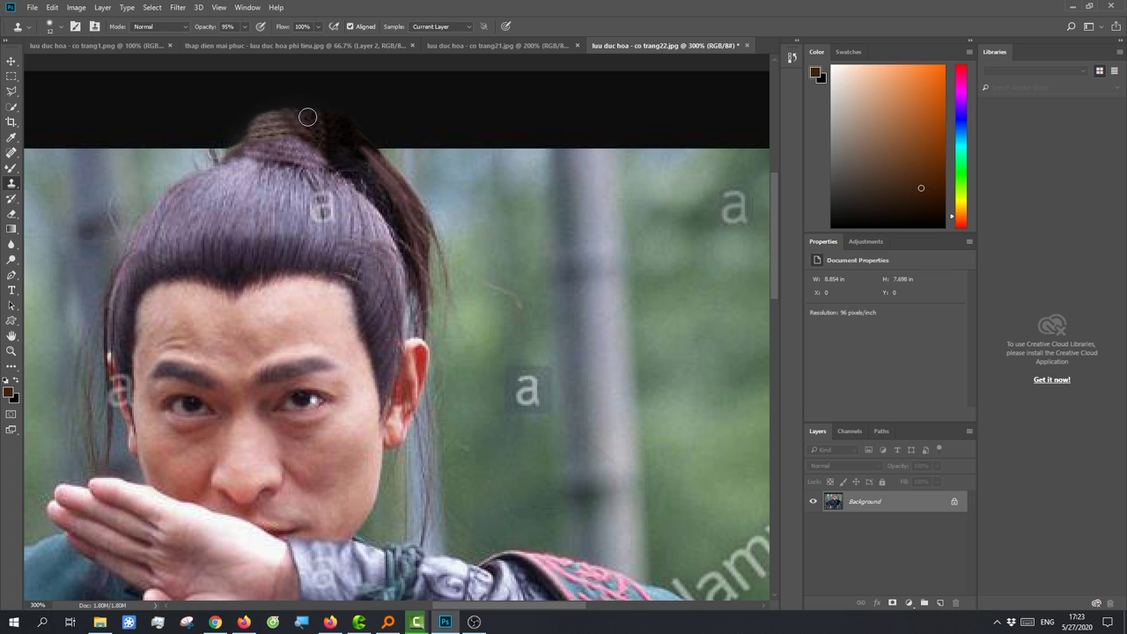
left_click_drag(307, 117, 325, 138)
scroll(423, 286, "down", 1)
scroll(422, 287, "down", 1)
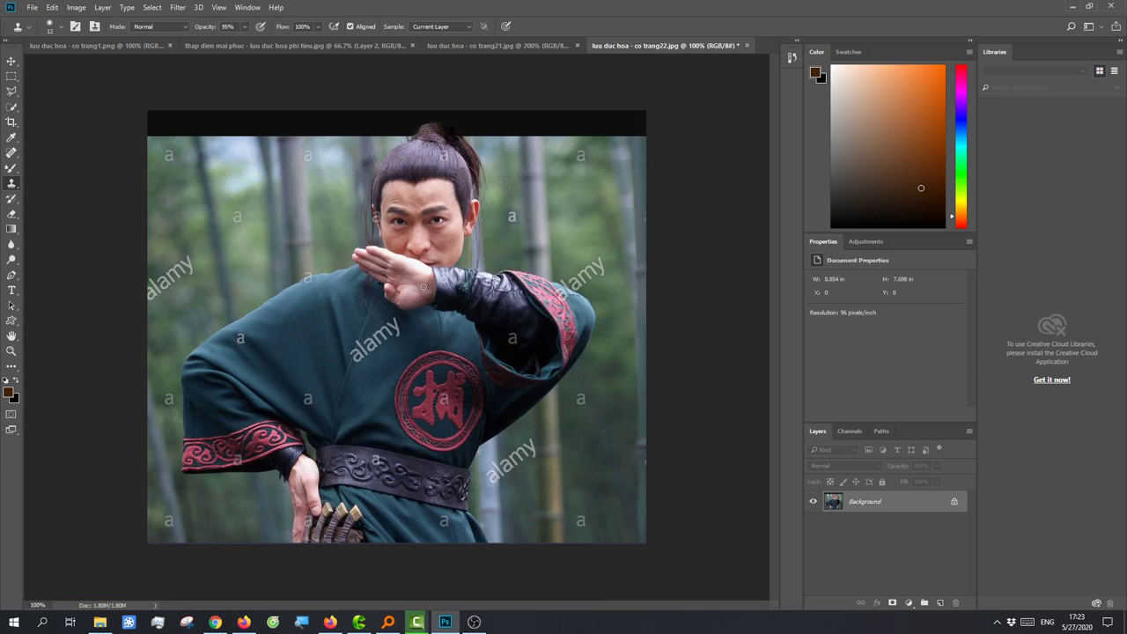
scroll(465, 239, "up", 1)
scroll(465, 239, "up", 1)
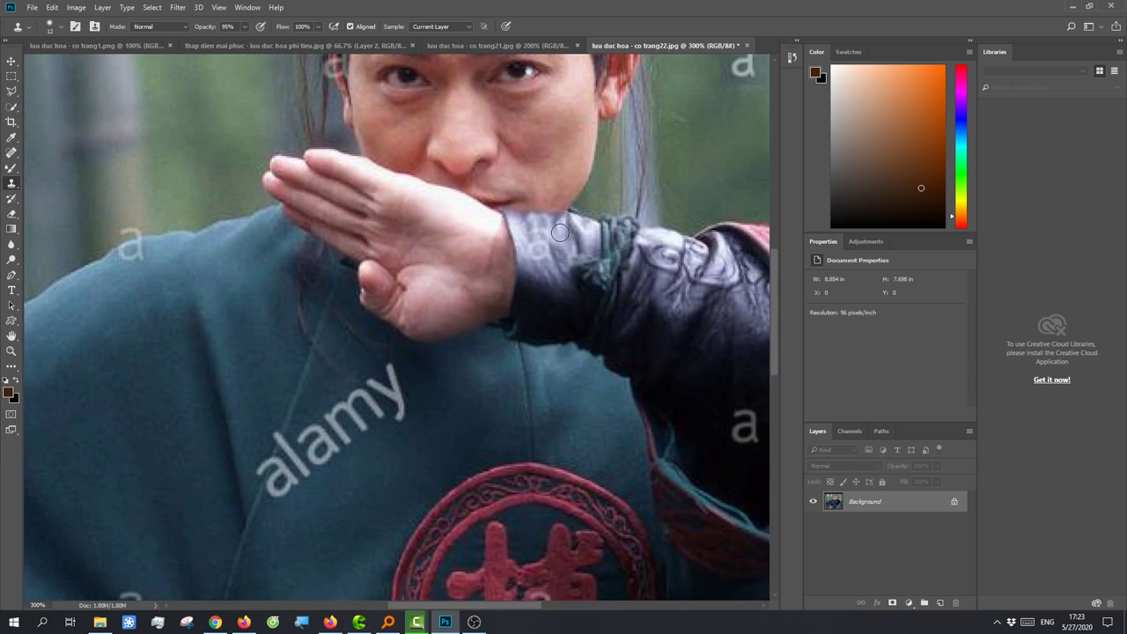
scroll(560, 232, "up", 2)
scroll(560, 232, "up", 2)
scroll(560, 232, "up", 2)
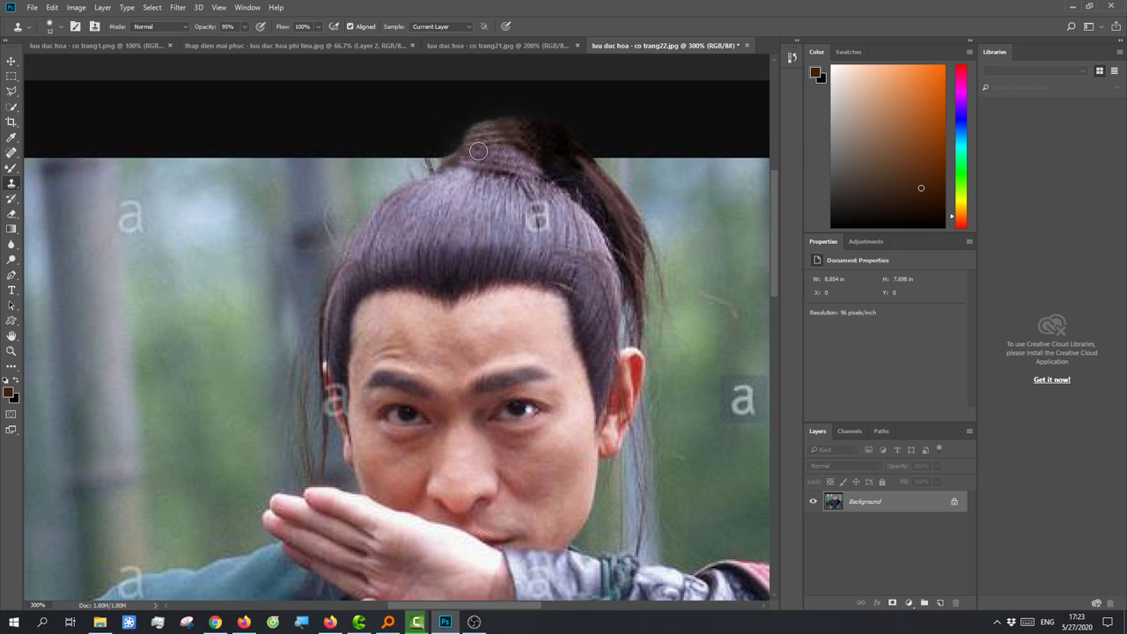
left_click(793, 58)
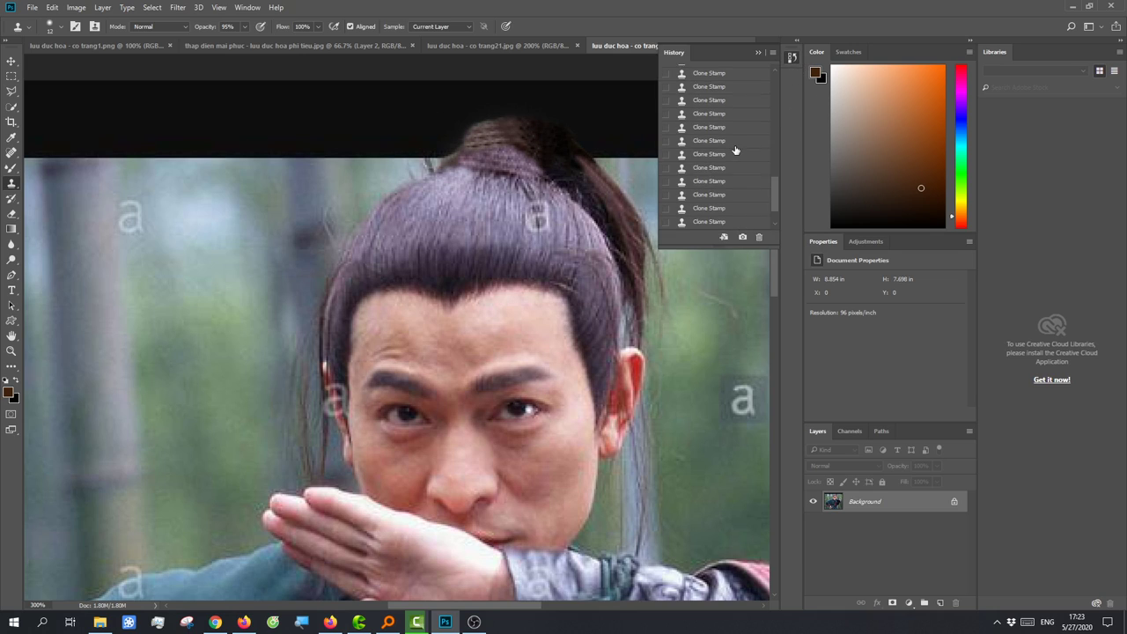
- Zoom out to 100% to check the retouched portrait, then bring Chrome's Google Dịch tab forward
scroll(735, 151, "up", 2)
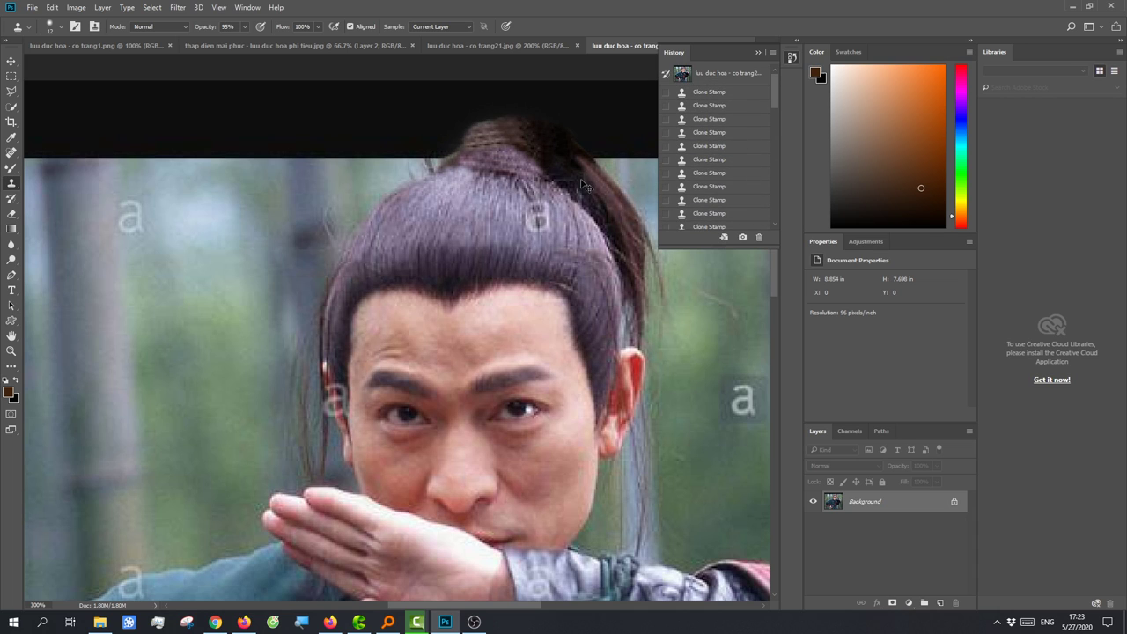
scroll(599, 234, "down", 3)
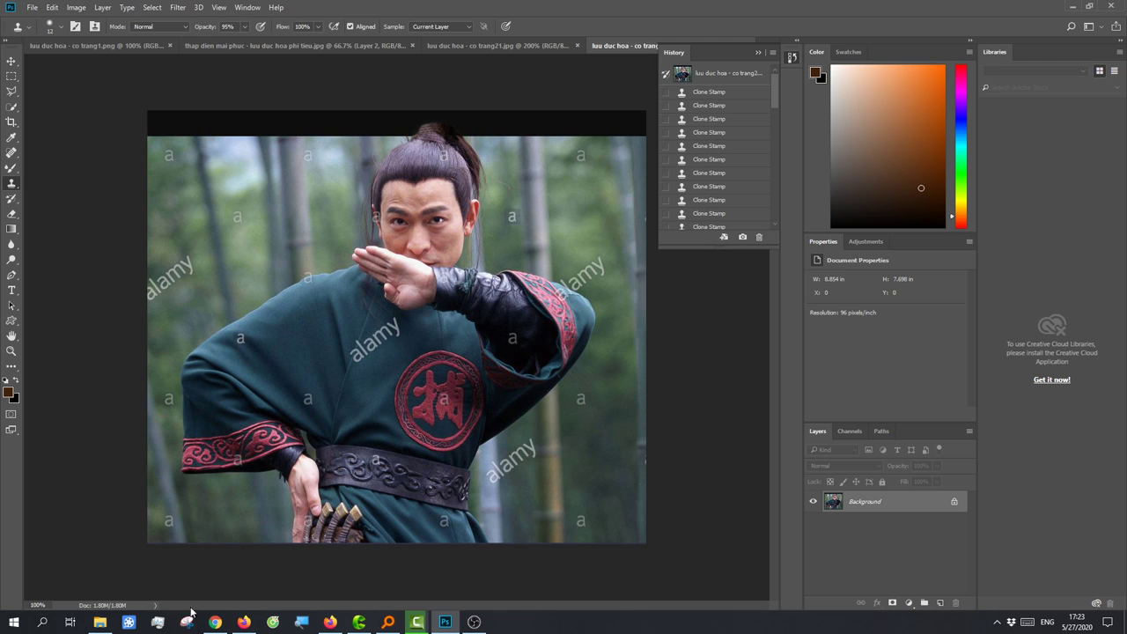
left_click(215, 620)
- Replace the Google Translate source text with 'có vẻ không ổn rồi', then return to Photoshop
left_click(378, 10)
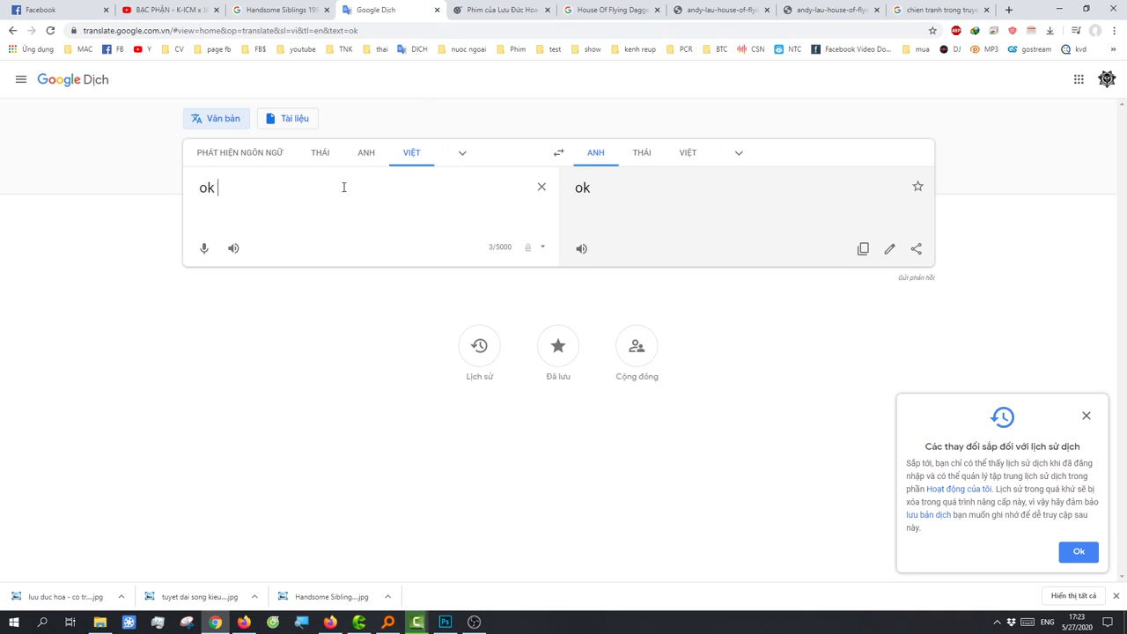
key("ctrl+a")
type("có v")
type("ổn")
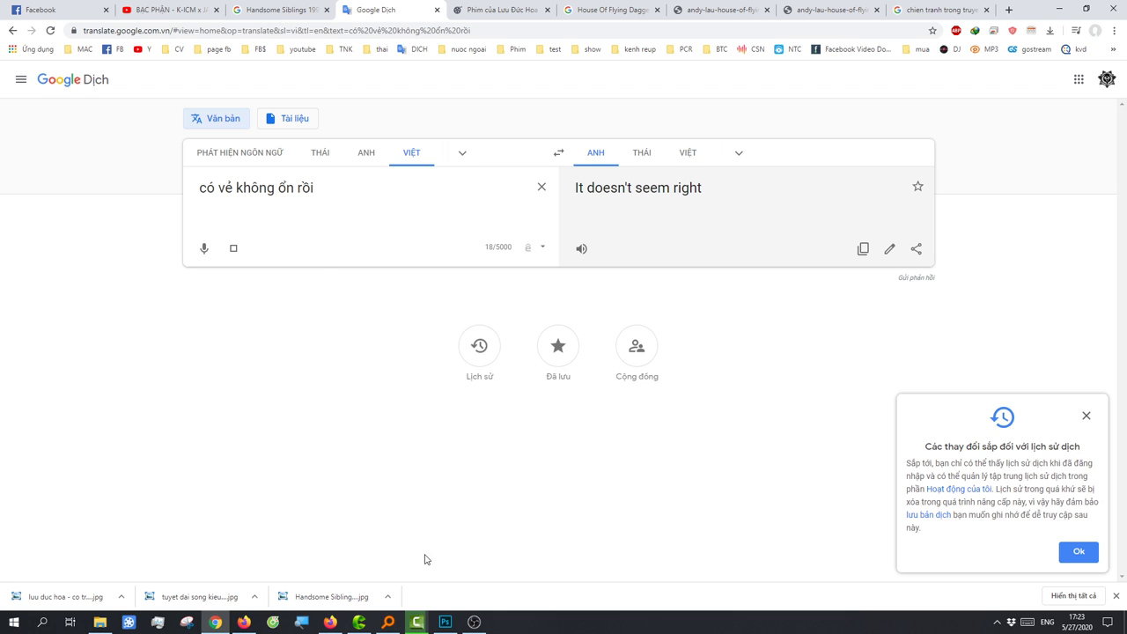
left_click(445, 621)
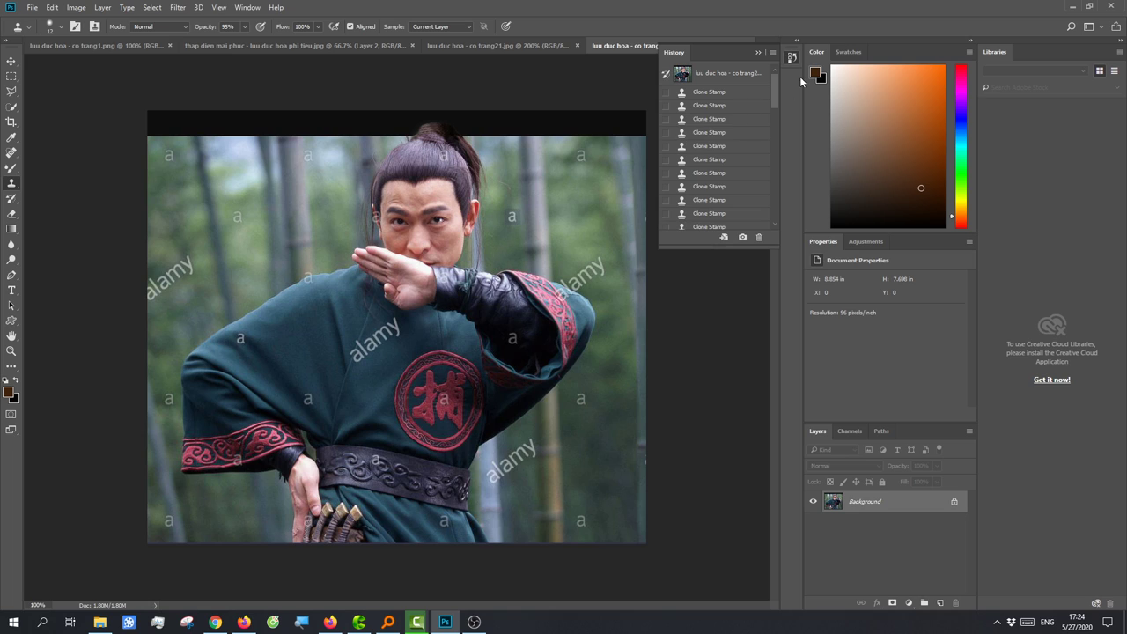
- Revert the portrait to its original History snapshot and compare the open document tabs
left_click(713, 77)
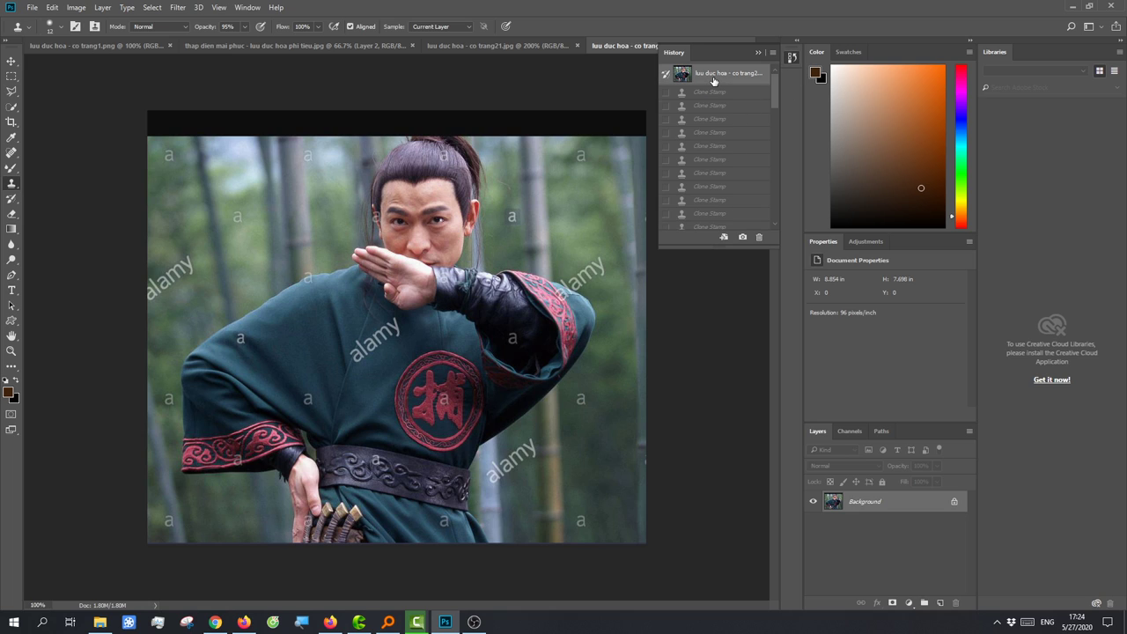
left_click(758, 54)
left_click(309, 44)
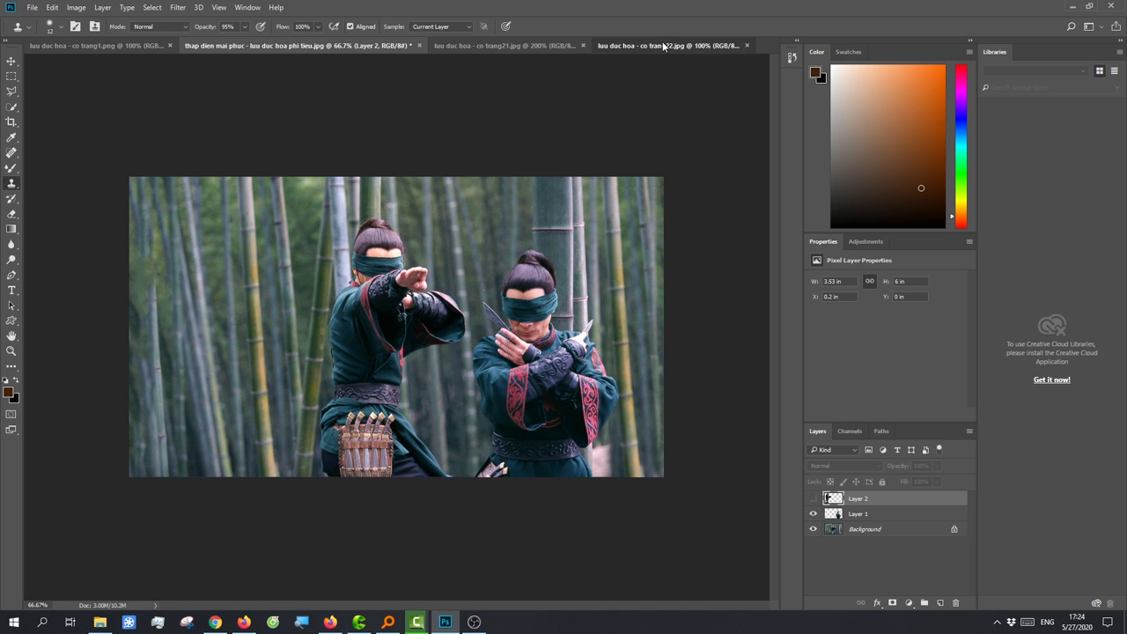
left_click(662, 44)
left_click(367, 45)
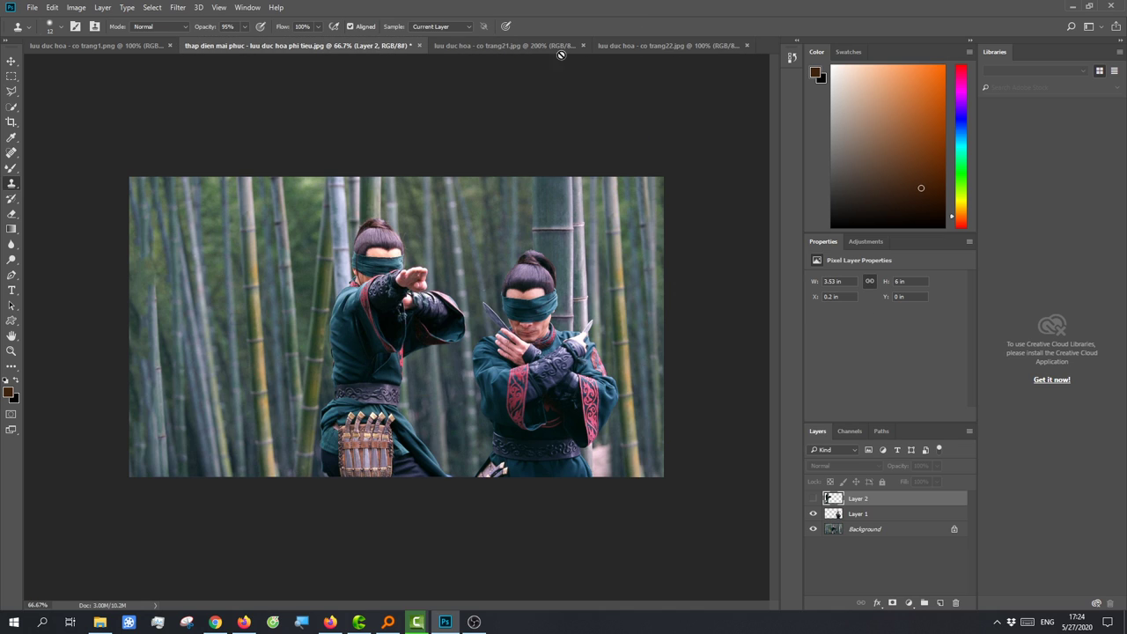
left_click(646, 43)
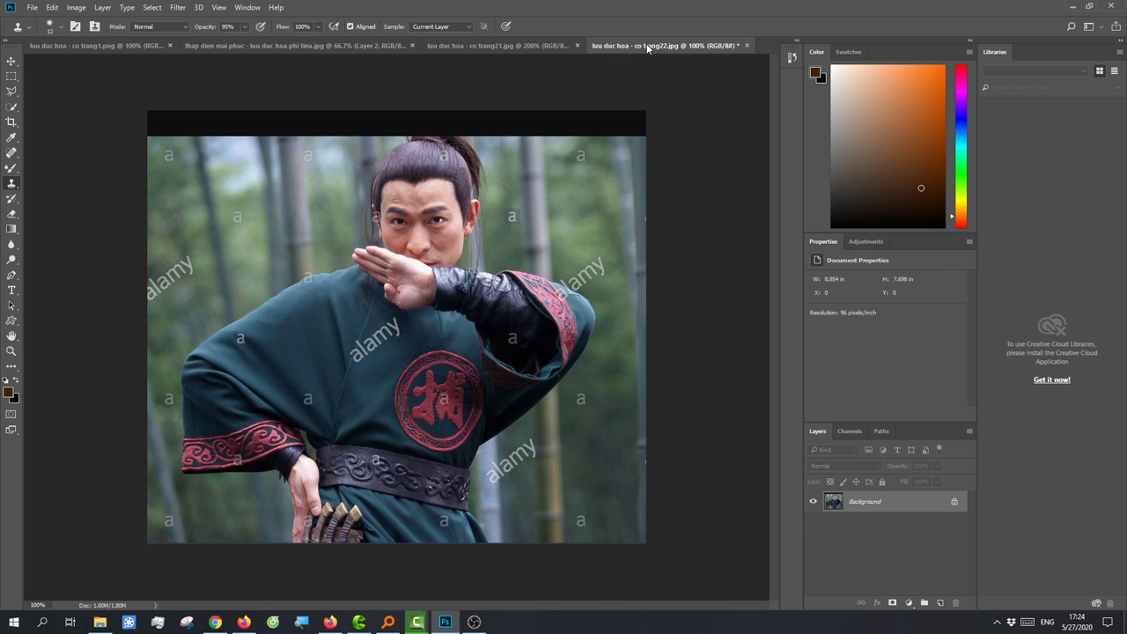
left_click(511, 48)
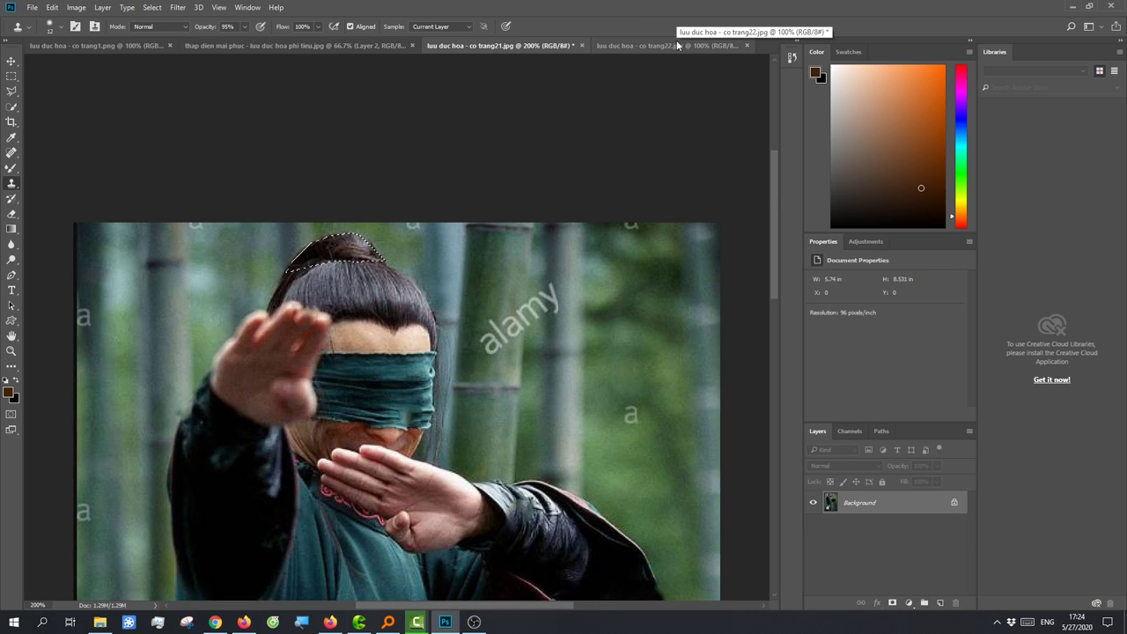
left_click(676, 39)
left_click(499, 44)
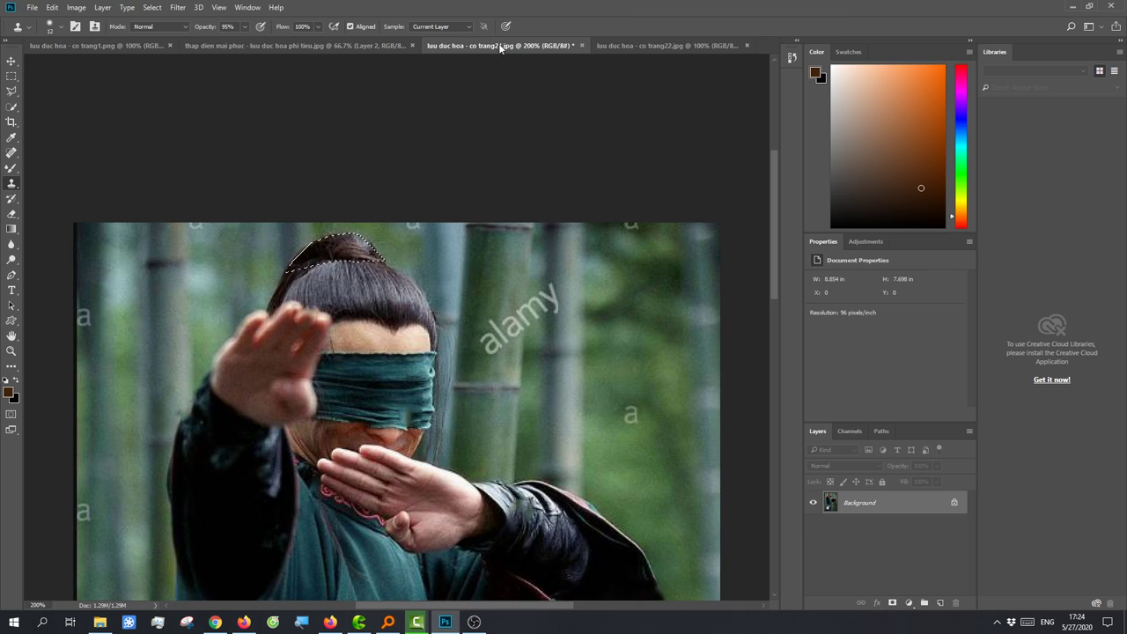
left_click(363, 47)
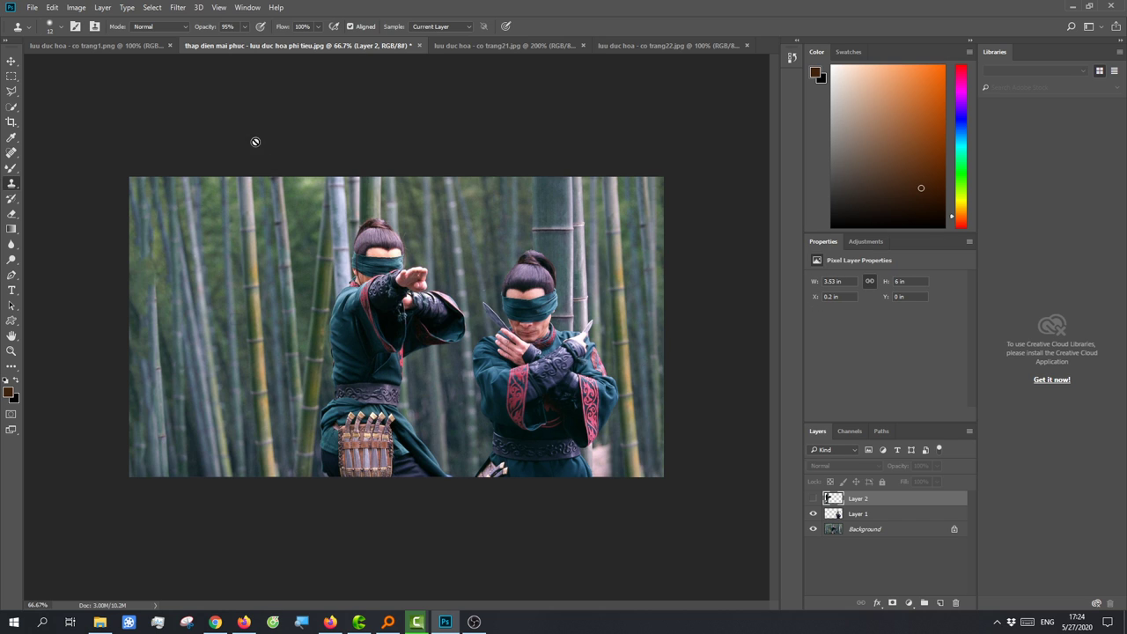
- Zoom in on the two blindfolded warriors in the bamboo composite and compare with the close-up
key("ctrl+plus")
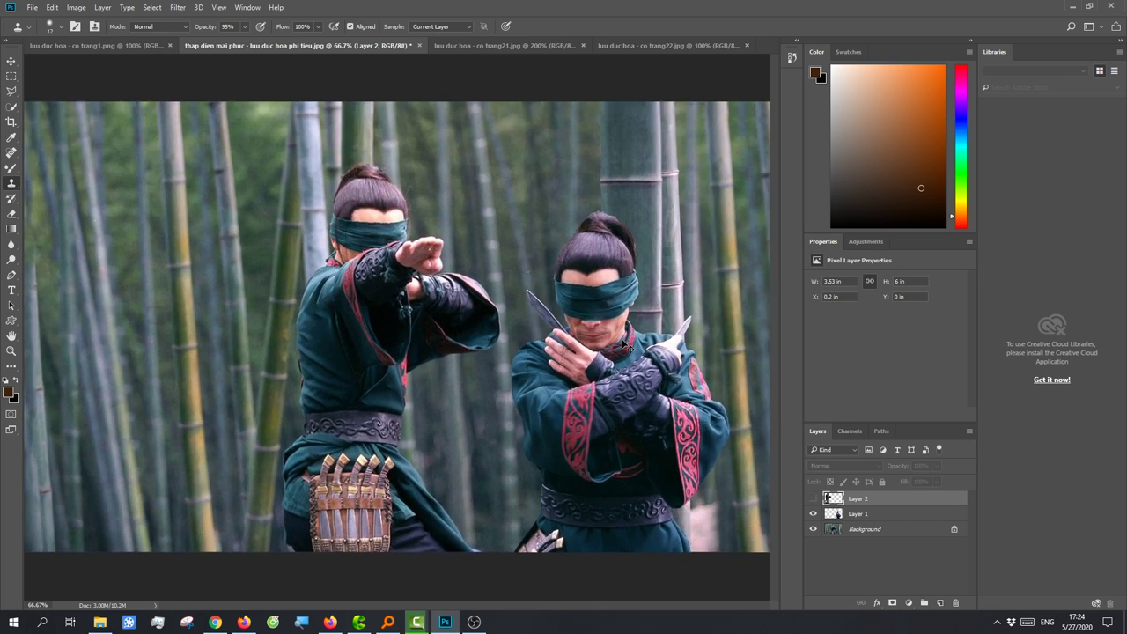
key("ctrl+plus")
left_click_drag(494, 606, 571, 606)
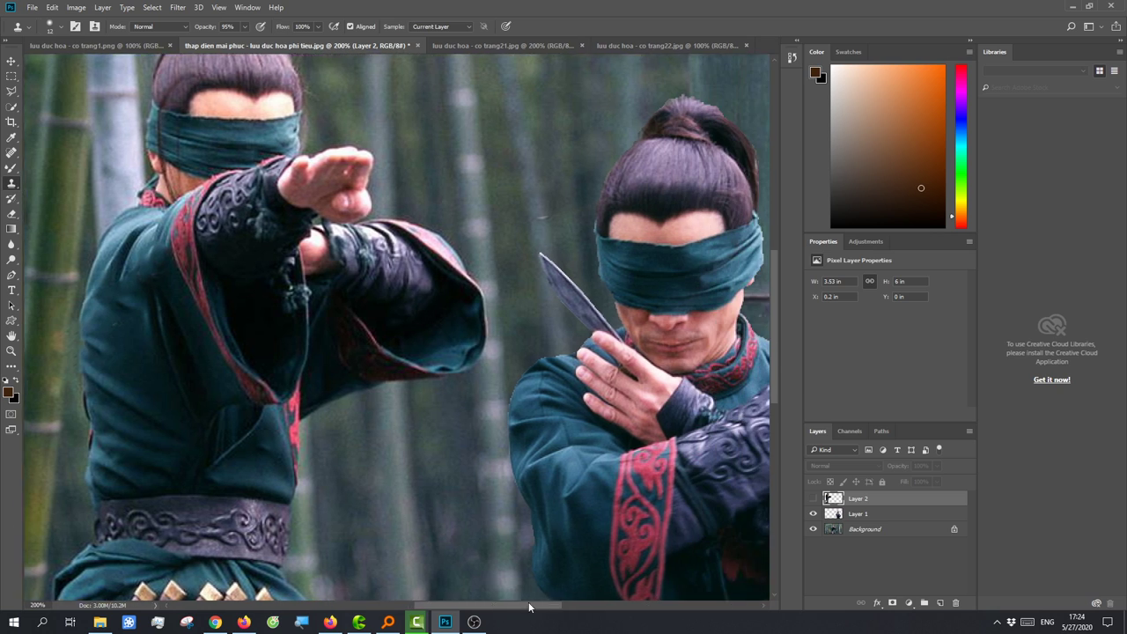
scroll(617, 337, "up", 1)
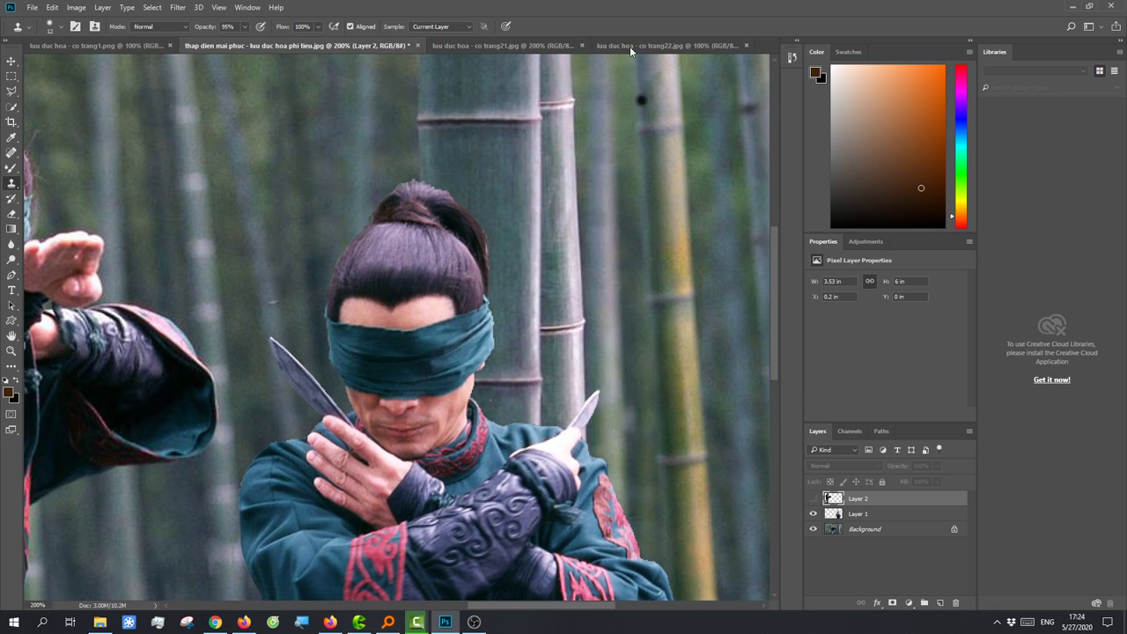
left_click(531, 46)
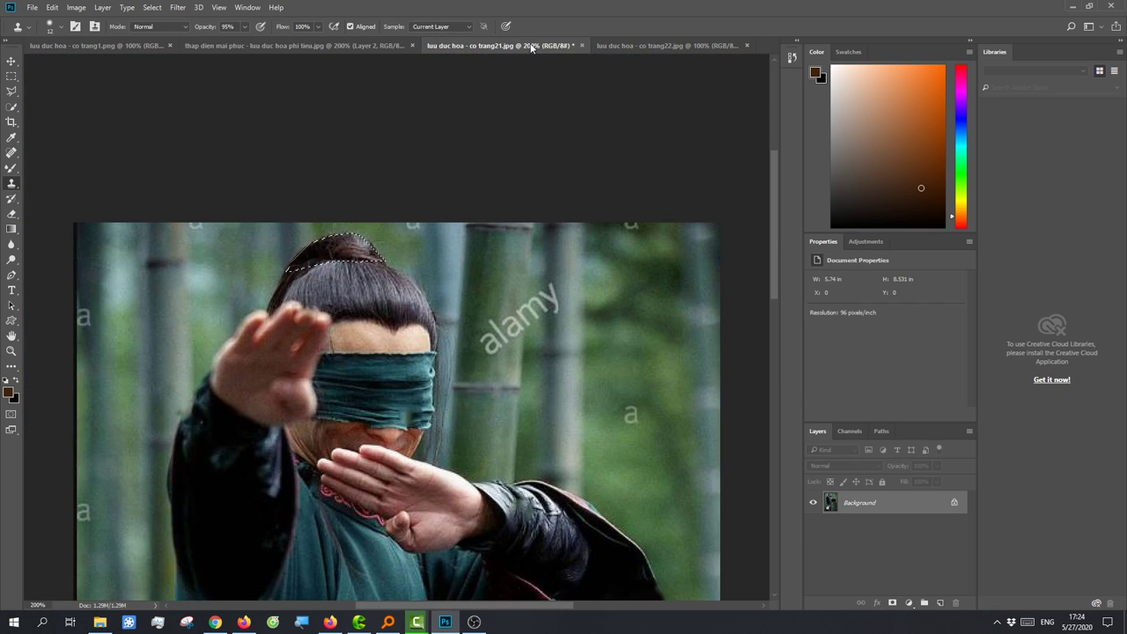
left_click(353, 48)
- In co trang1.png, drop the full-figure selection and Quick-Select only the topknot bun
left_click(133, 50)
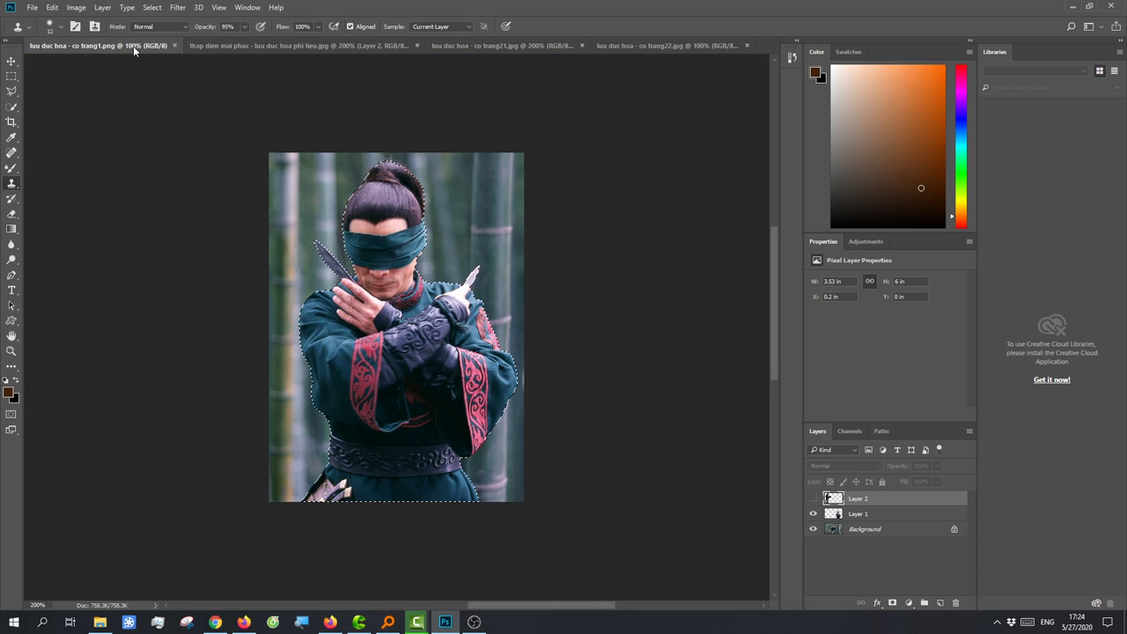
key("ctrl+plus")
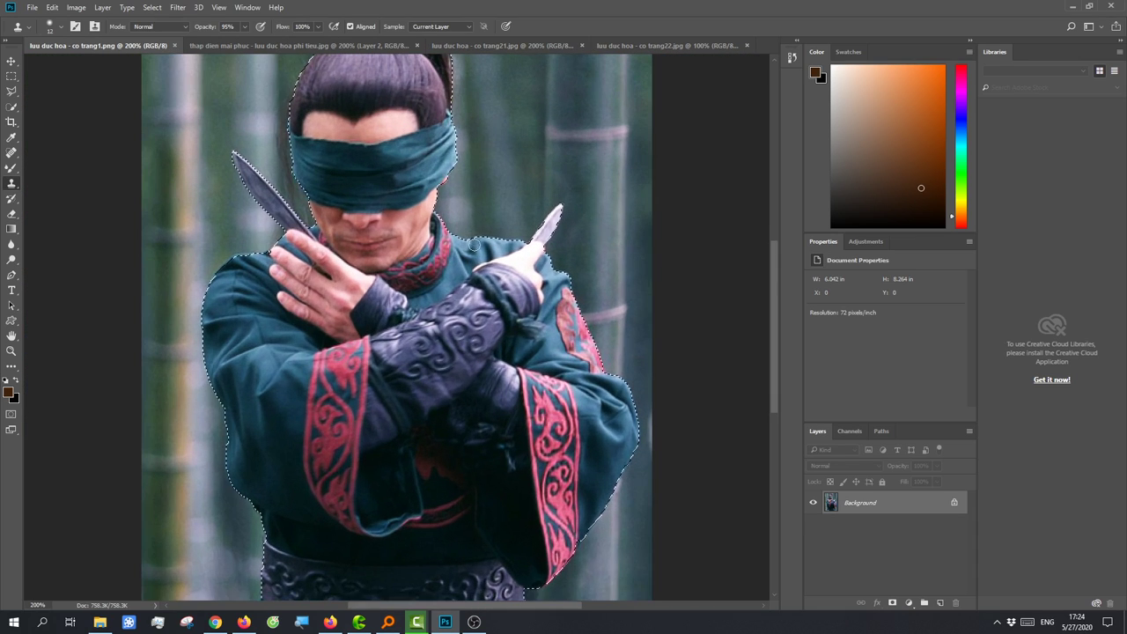
scroll(473, 244, "up", 5)
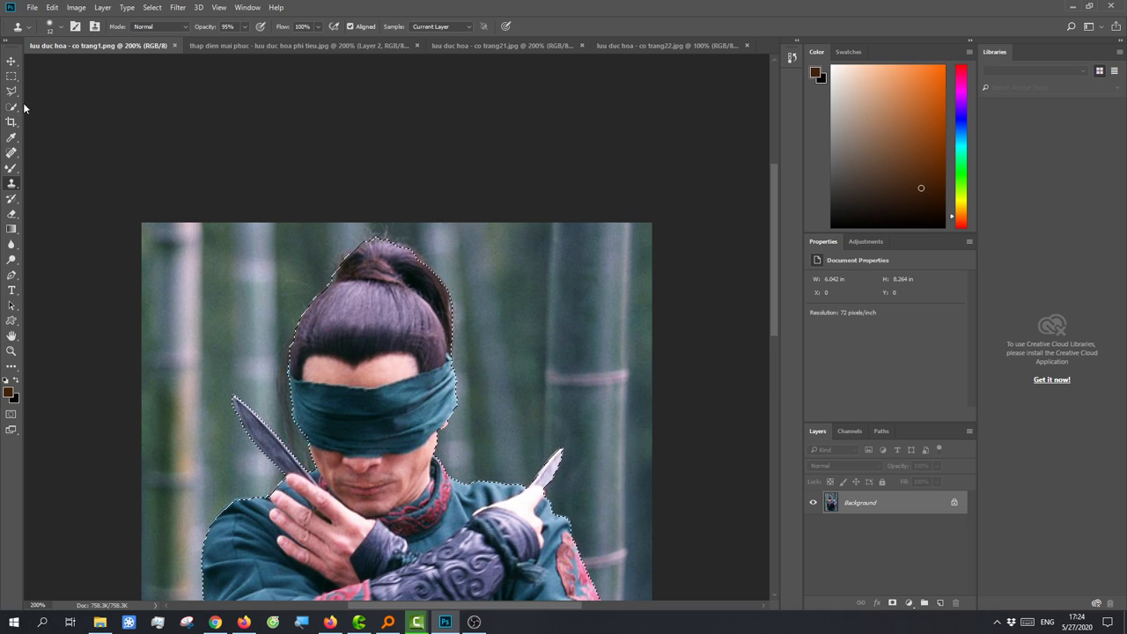
left_click(12, 107)
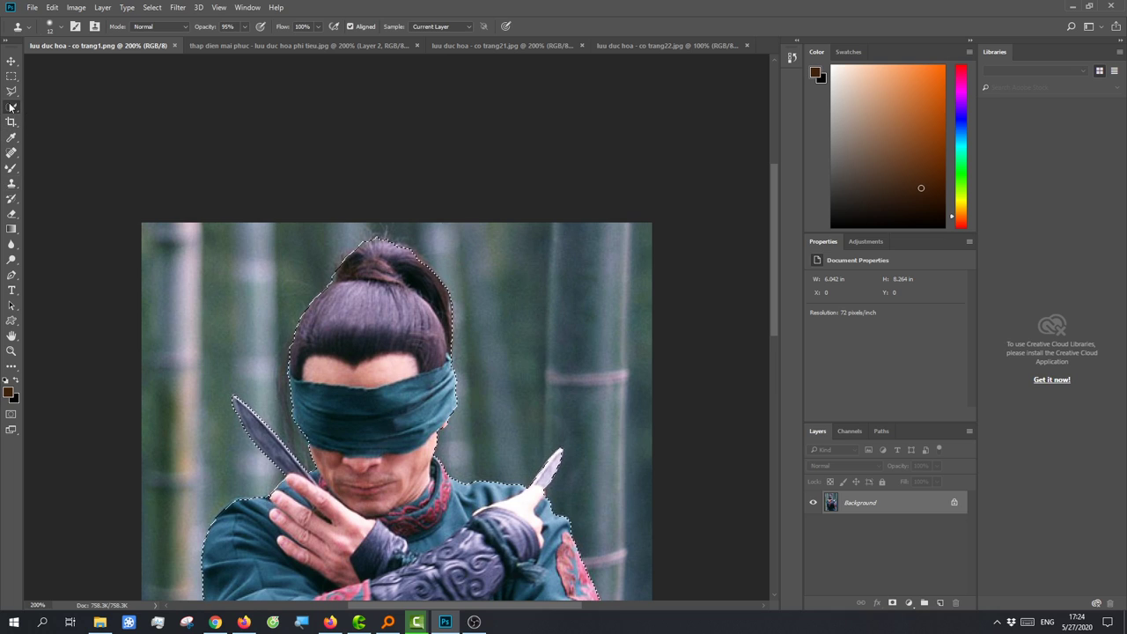
right_click(384, 262)
left_click(406, 270)
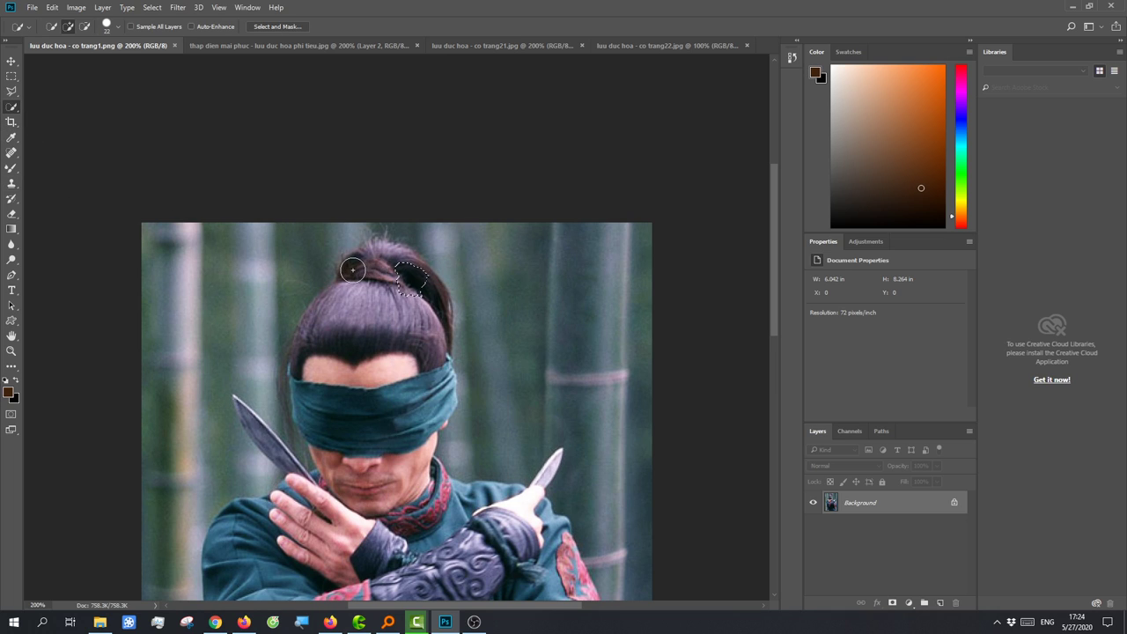
left_click_drag(352, 270, 404, 266)
- Paste the copied bun into the second portrait and move it onto the head
left_click(609, 47)
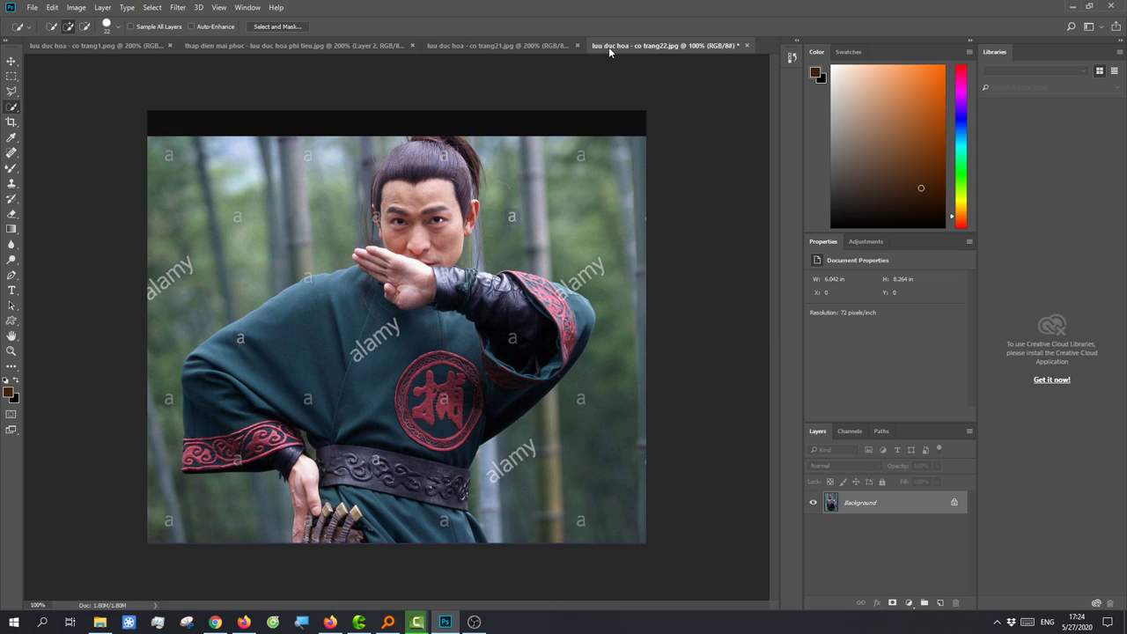
key("ctrl+v")
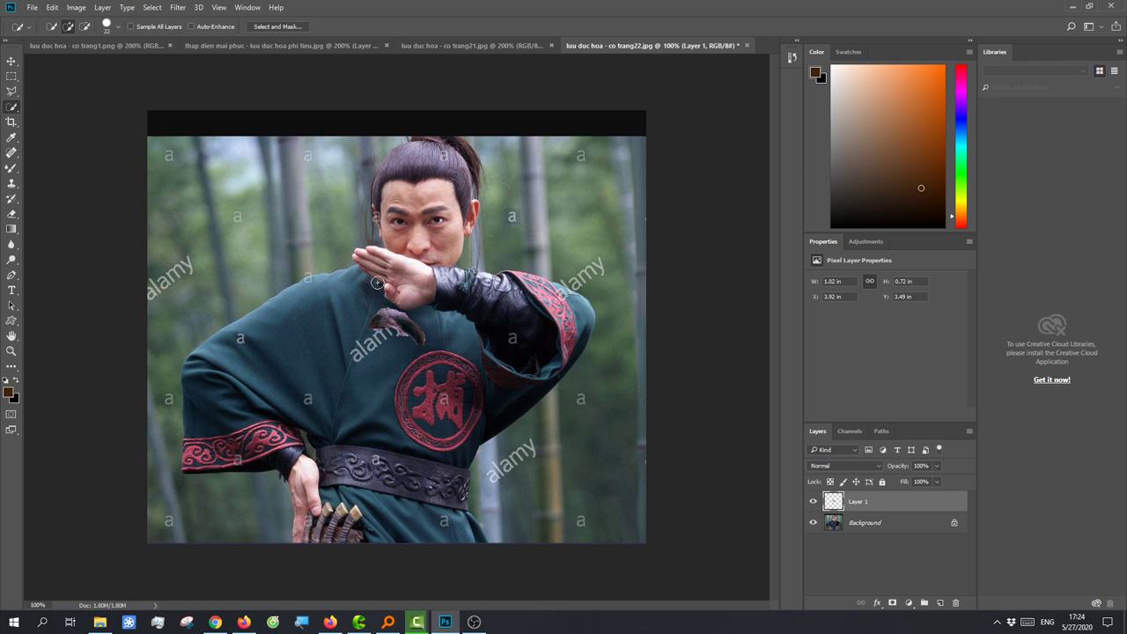
left_click(12, 61)
left_click_drag(394, 328, 428, 137)
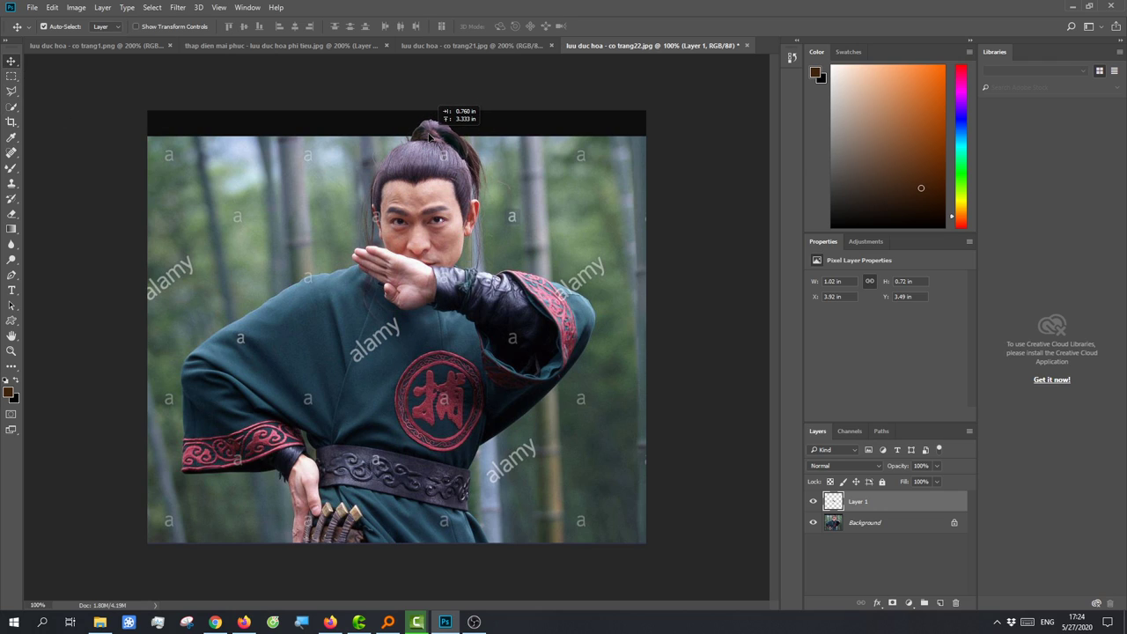
key("ctrl+plus")
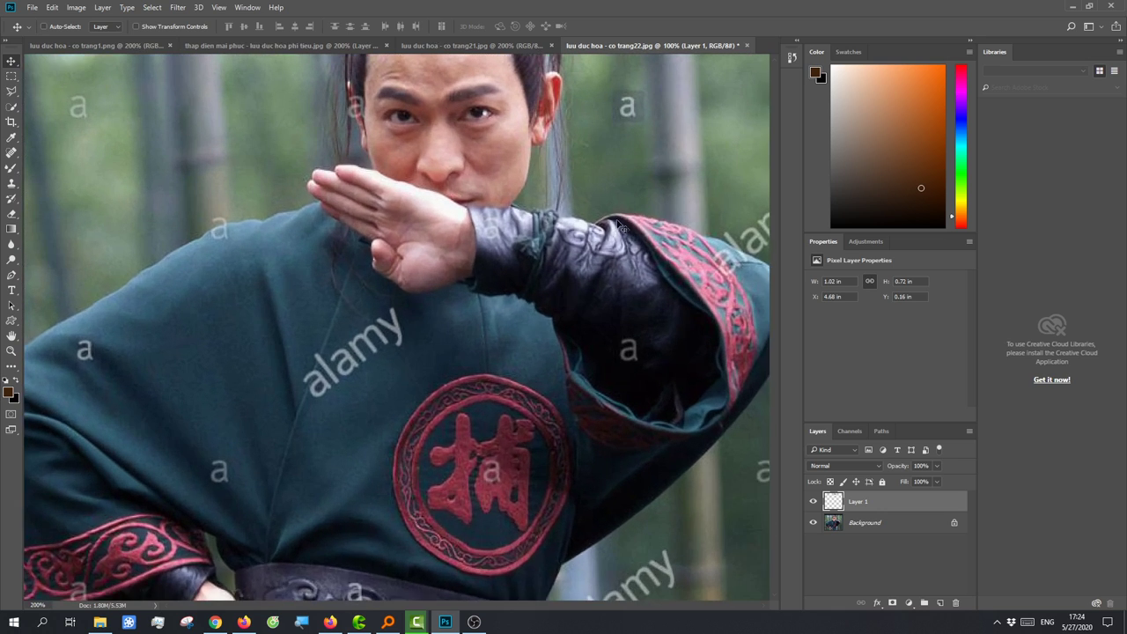
scroll(616, 219, "up", 2)
scroll(616, 219, "up", 2)
scroll(616, 218, "up", 1)
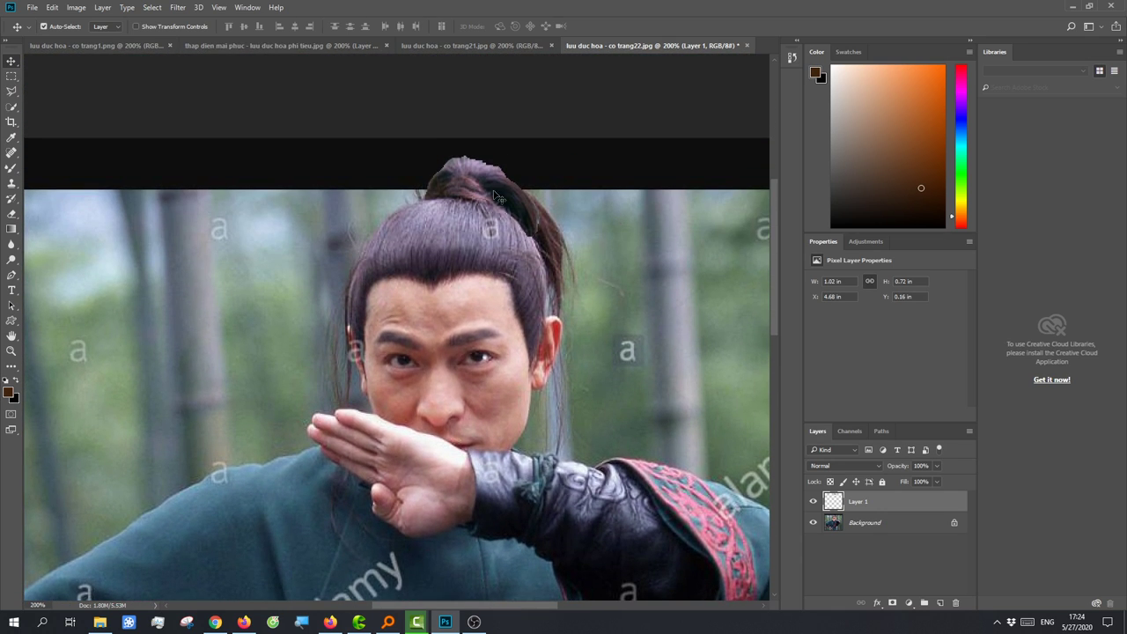
left_click_drag(463, 192, 467, 191)
- Check the bun's placement, then flatten the image into a single Background layer
key("ctrl+minus")
key("ctrl+plus")
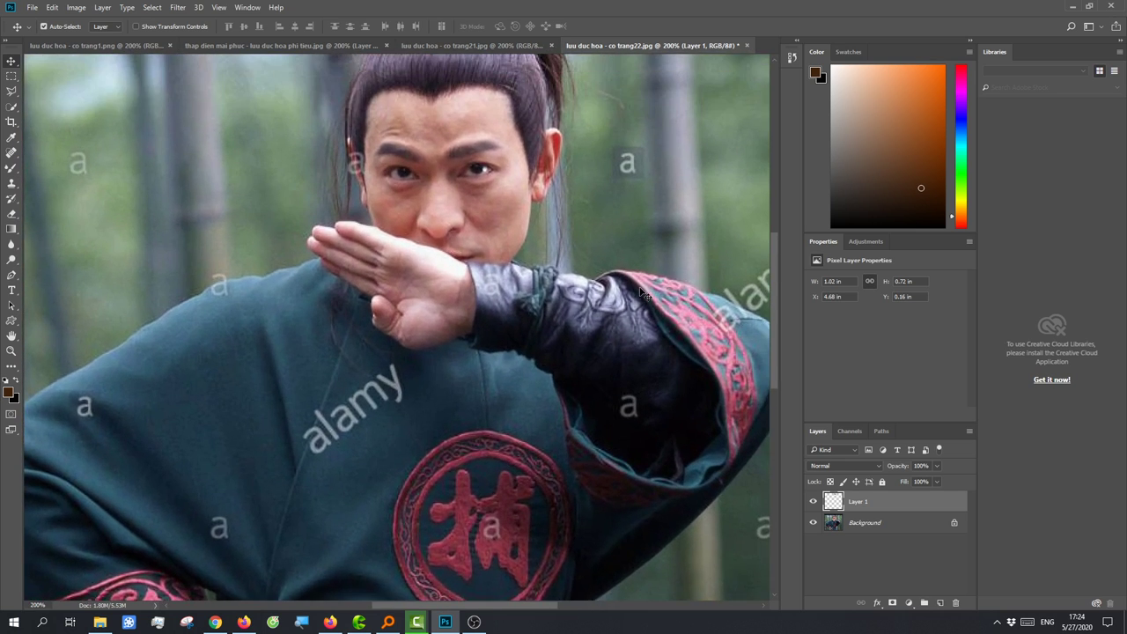
scroll(642, 294, "up", 3)
scroll(642, 293, "up", 3)
scroll(642, 293, "up", 3)
key("ctrl+plus")
scroll(642, 294, "up", 2)
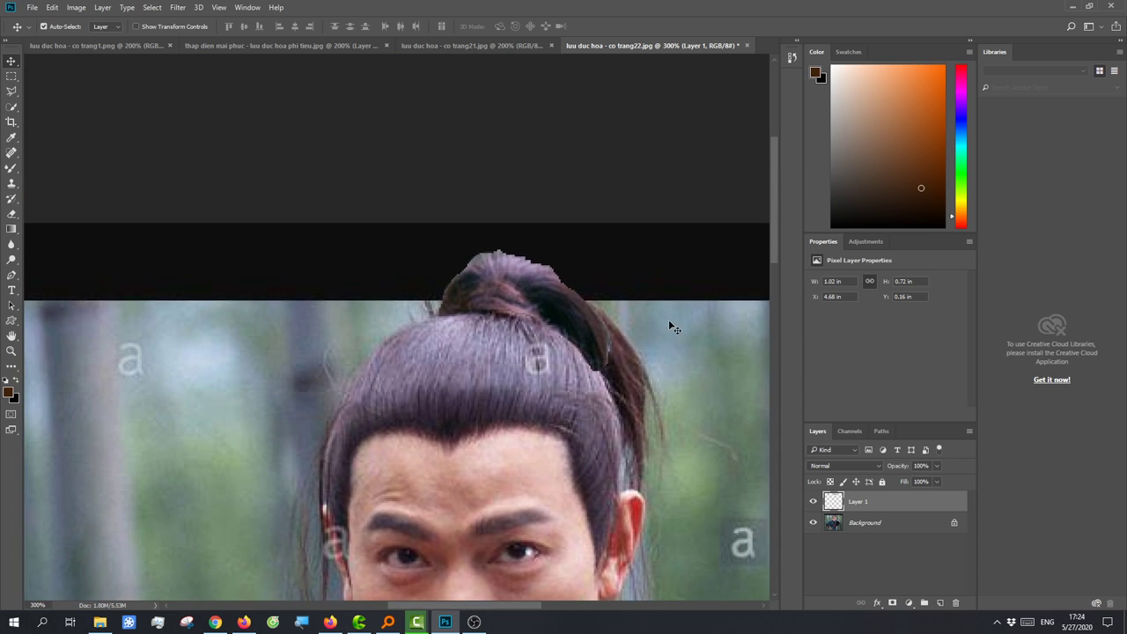
scroll(678, 362, "up", 1)
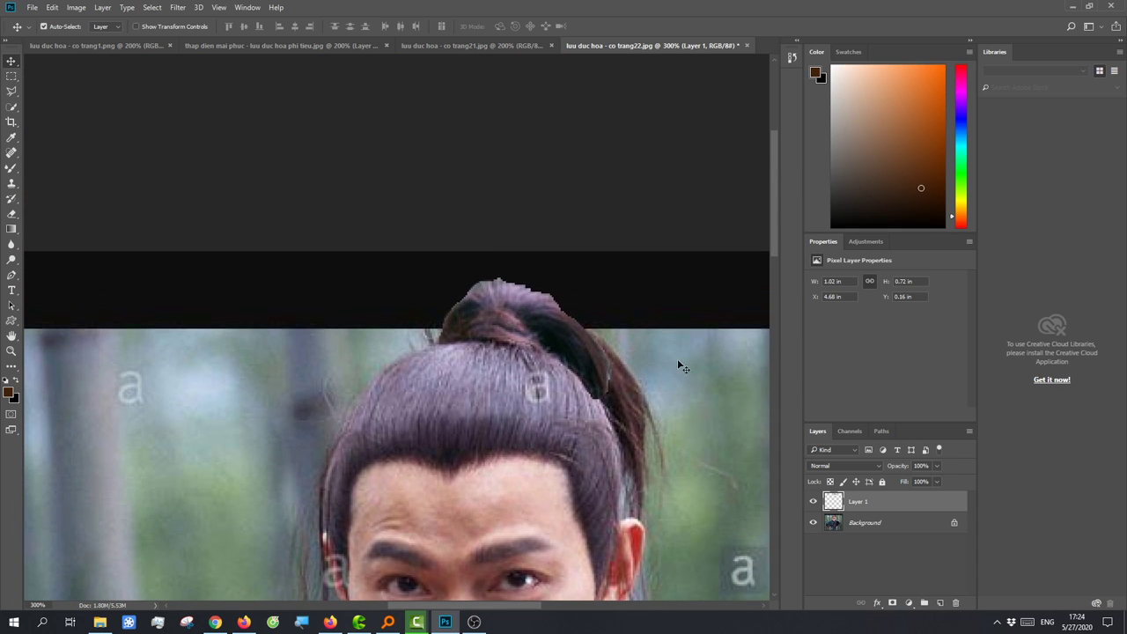
left_click(968, 430)
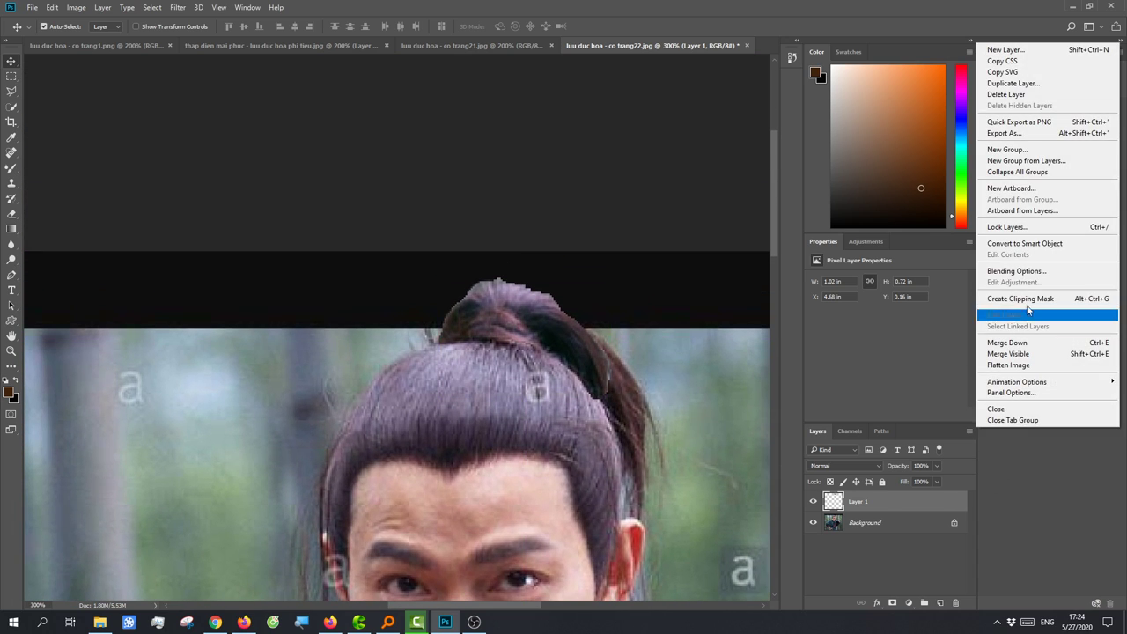
left_click(1008, 365)
- Zoom in closer on the bun and select the gradient tool group
key("ctrl+plus")
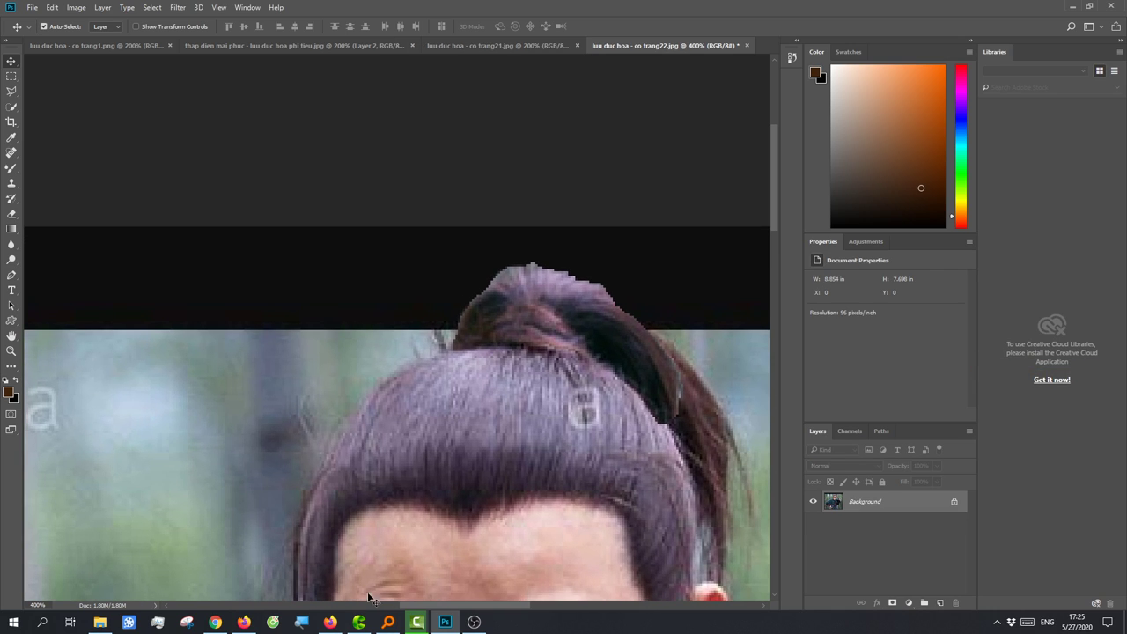
left_click_drag(434, 607, 458, 607)
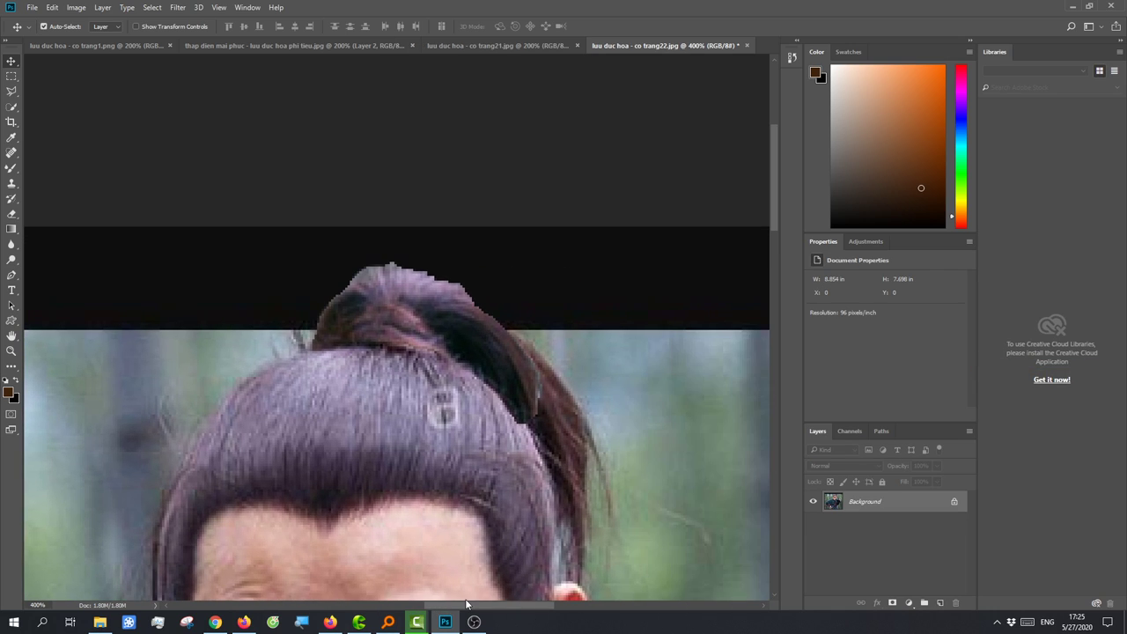
left_click(12, 213)
left_click(12, 229)
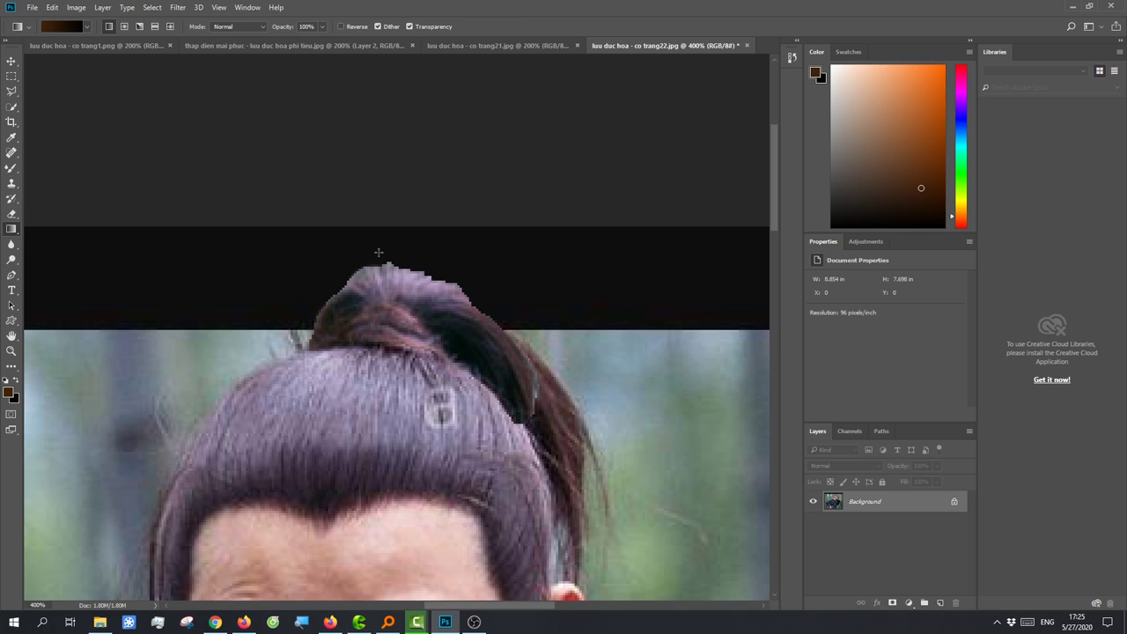
- Erase the stray hair tip and the black band just above the bun
left_click(13, 213)
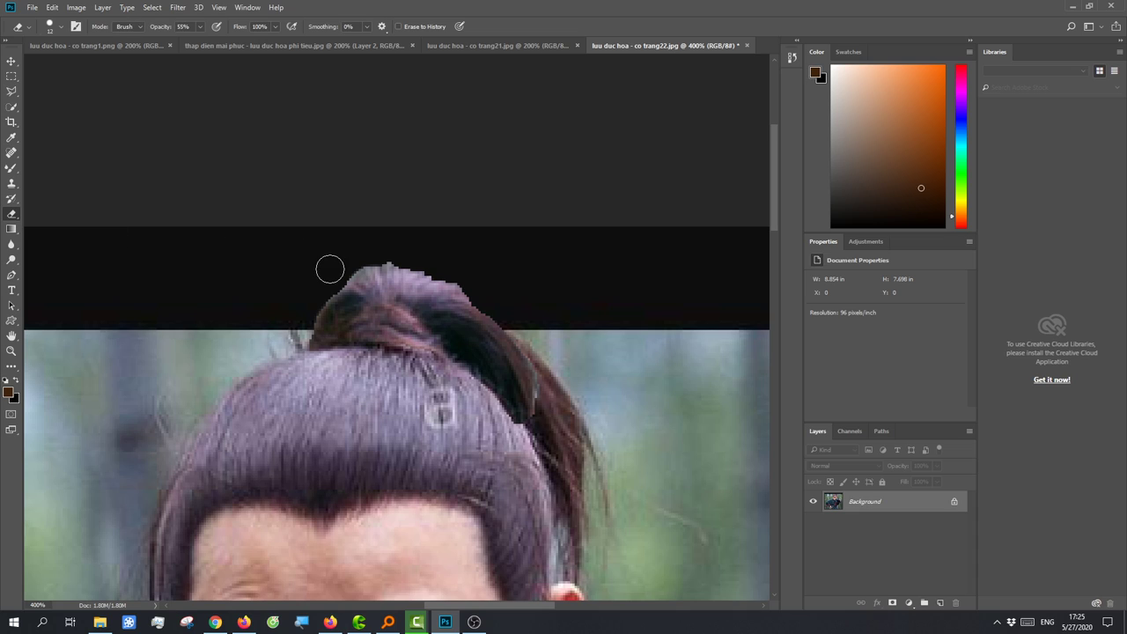
mouse_move(368, 261)
left_mouse_down()
mouse_move(485, 270)
mouse_move(343, 262)
left_mouse_up()
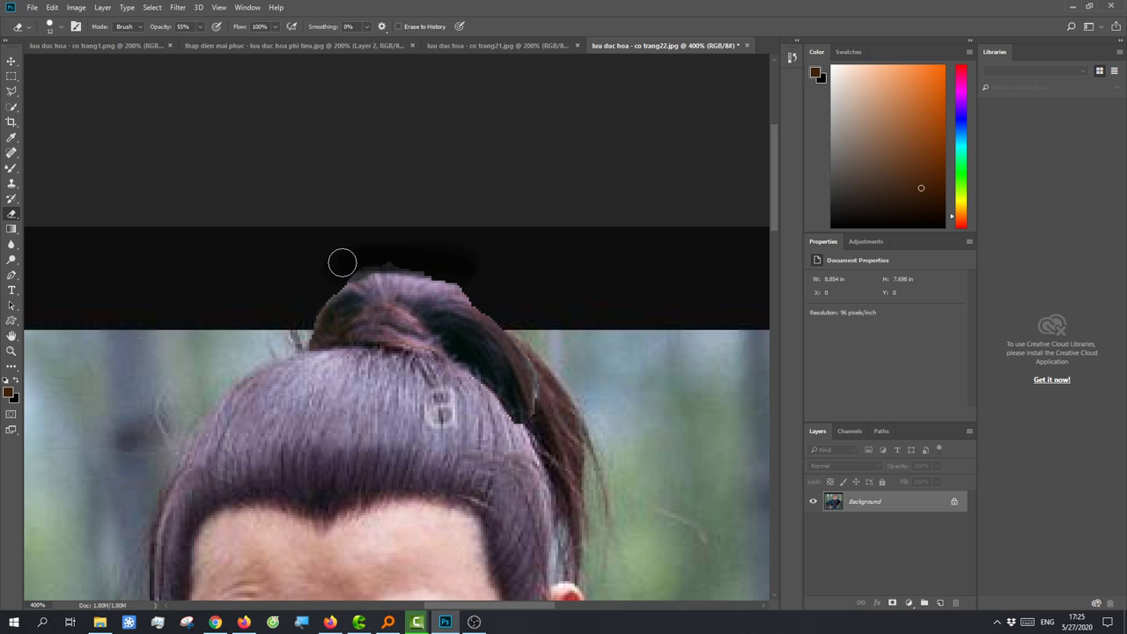
right_click(12, 213)
left_click(25, 215)
mouse_move(472, 263)
left_mouse_down()
mouse_move(334, 261)
mouse_move(485, 271)
mouse_move(378, 256)
mouse_move(410, 254)
mouse_move(362, 264)
mouse_move(473, 274)
left_mouse_up()
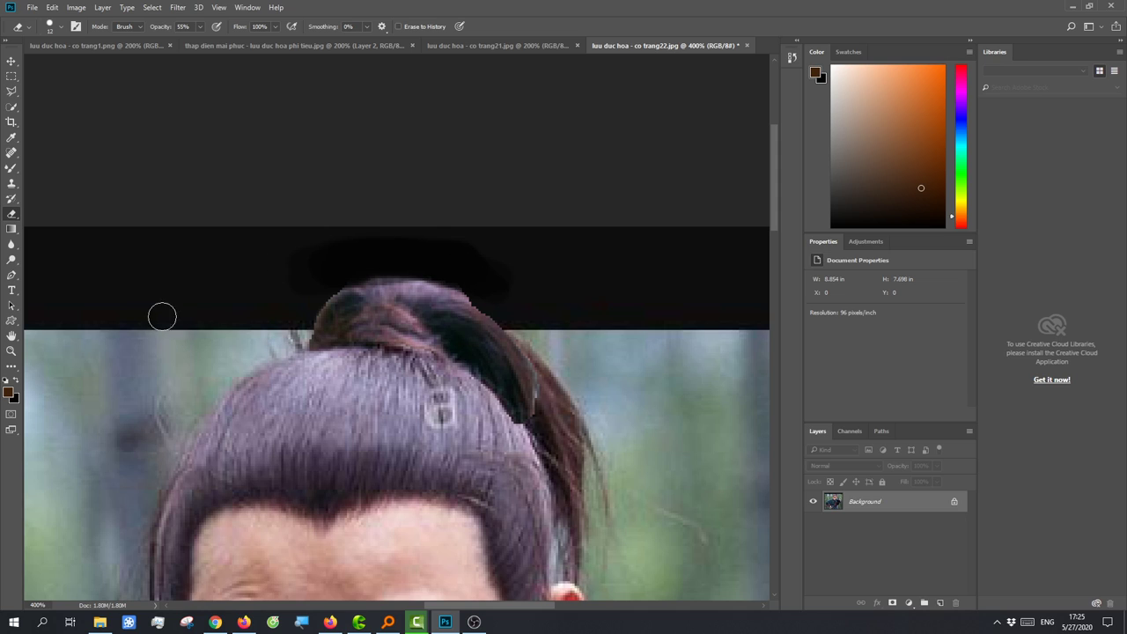
- Try the Clone Stamp and Spot Healing tools, ending on Clone Stamp
left_click(12, 185)
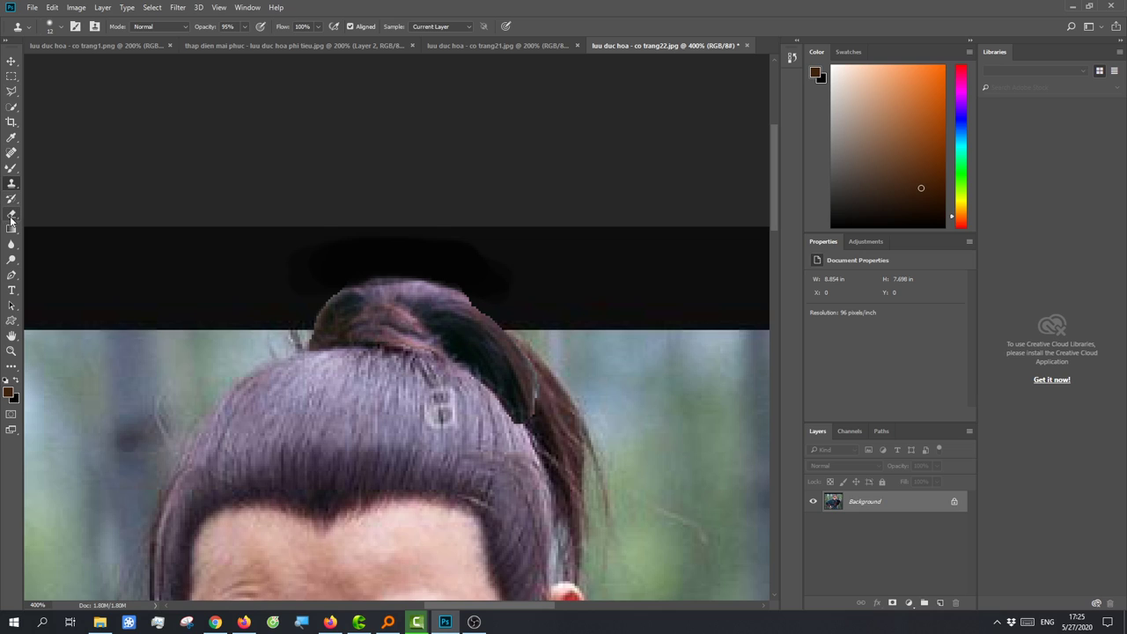
left_click(14, 156)
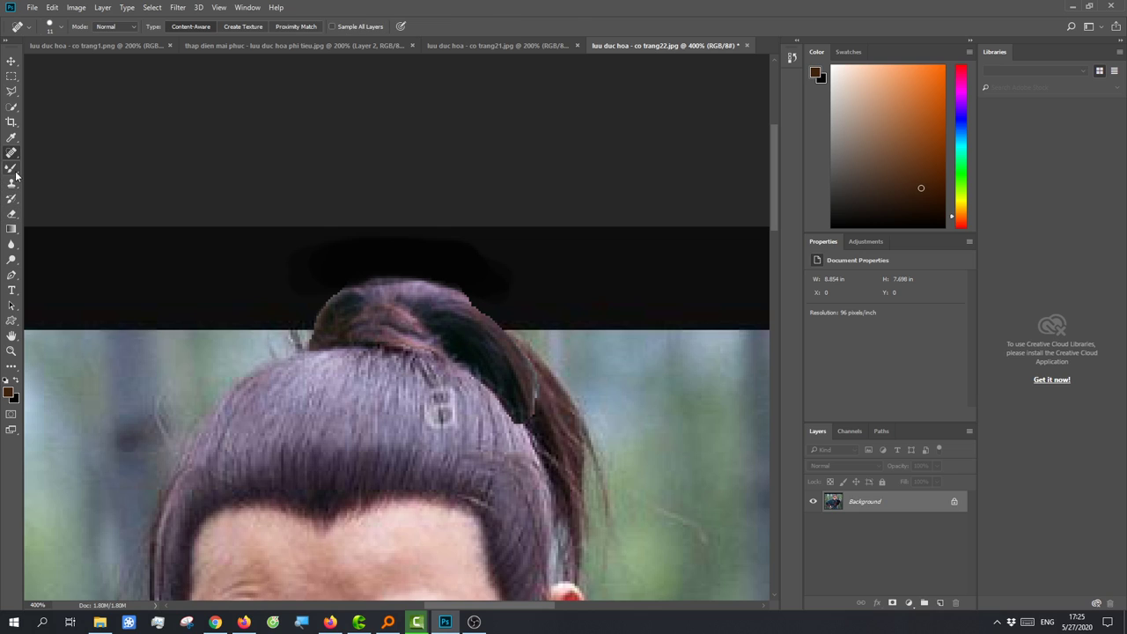
left_click(9, 184)
- Cycle through Spot Healing, Clone Stamp and Eyedropper, settling on the Mixer Brush Tool
right_click(12, 190)
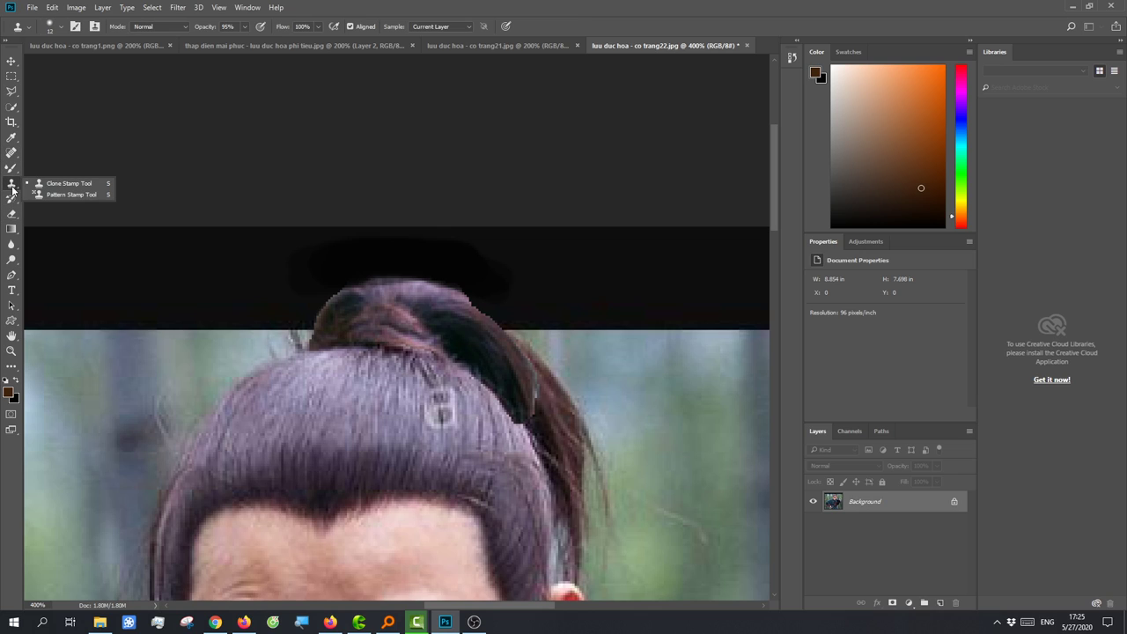
left_click(11, 153)
right_click(11, 154)
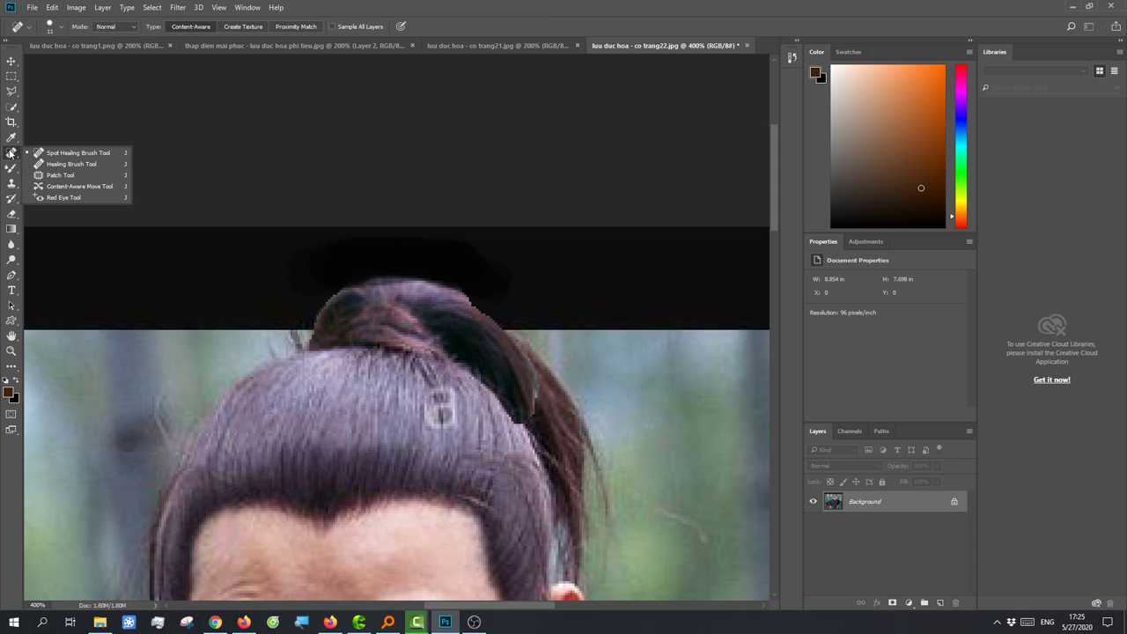
left_click(30, 155)
right_click(327, 271)
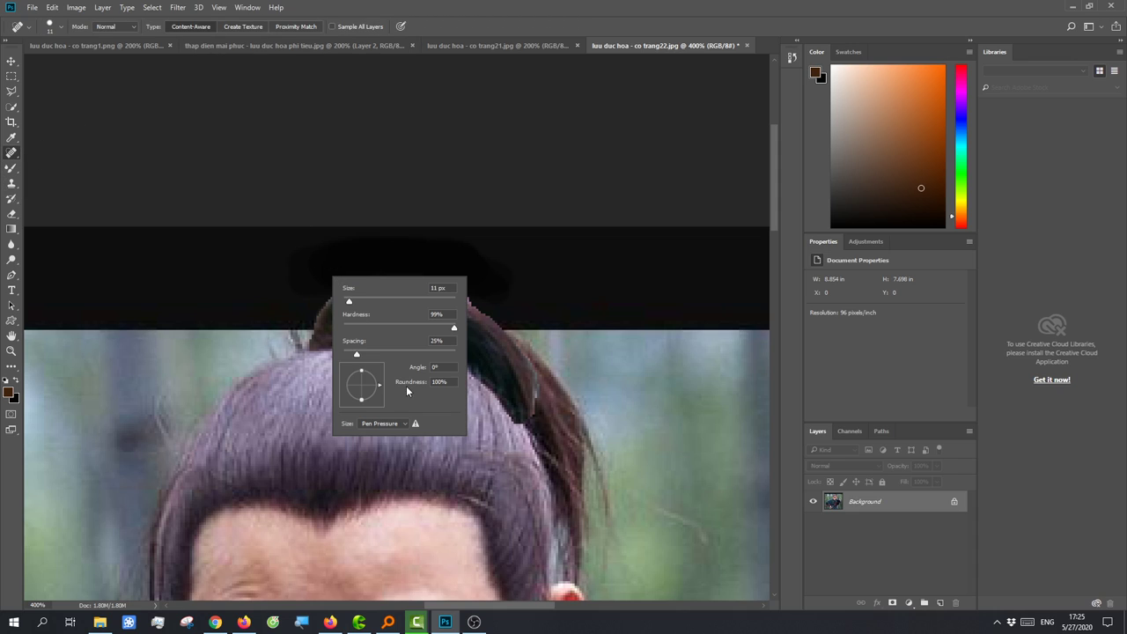
left_click(11, 181)
right_click(11, 183)
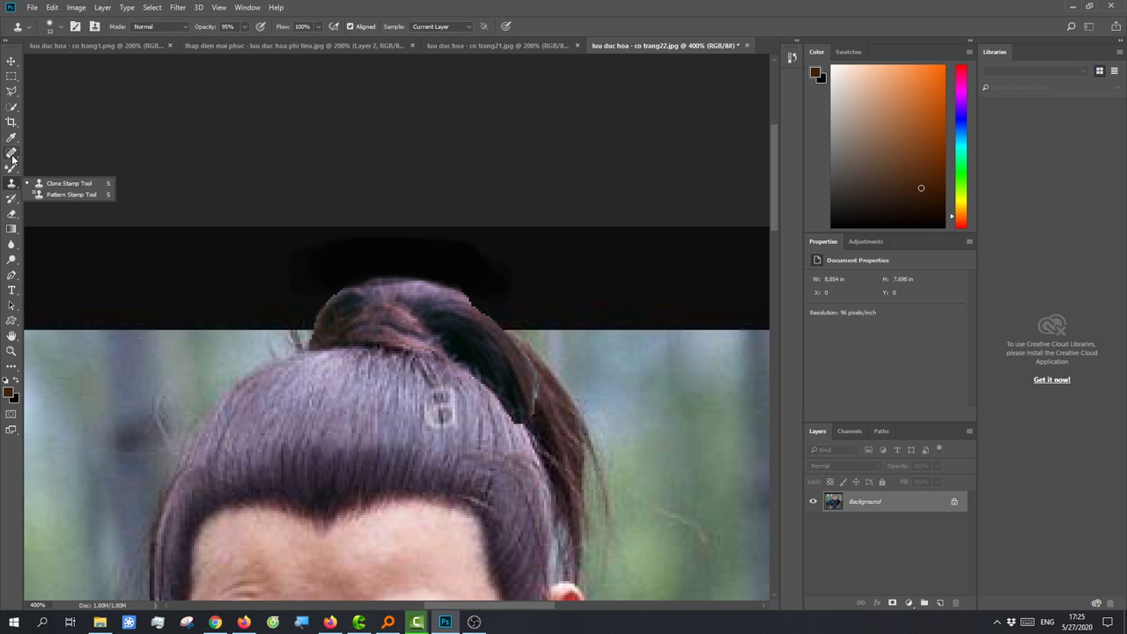
left_click(11, 154)
left_click(12, 138)
right_click(14, 141)
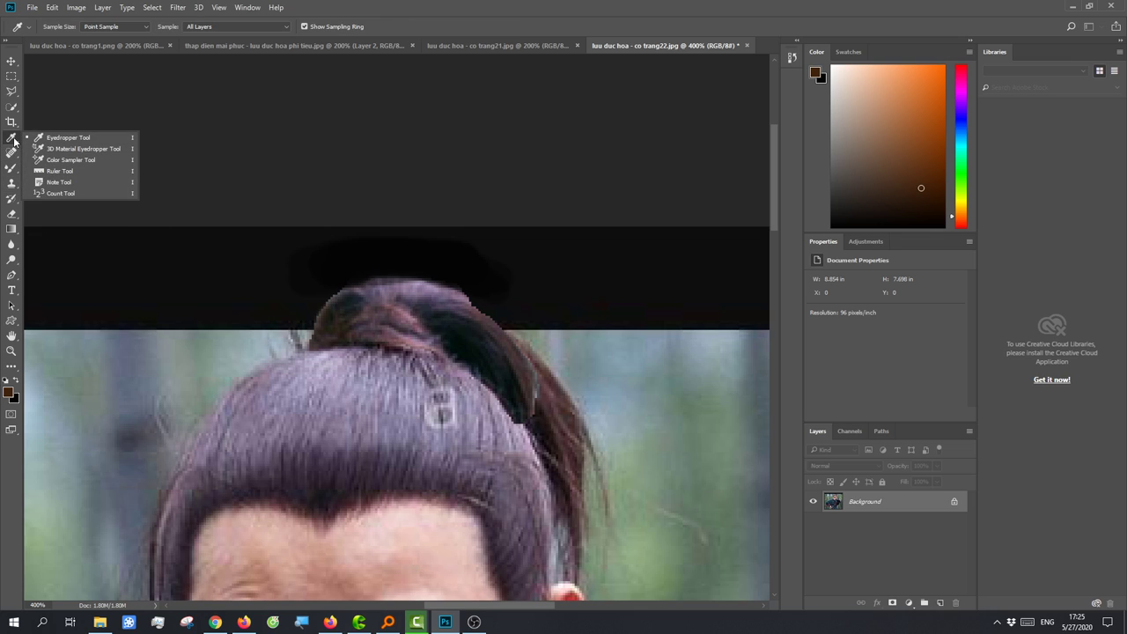
left_click(12, 154)
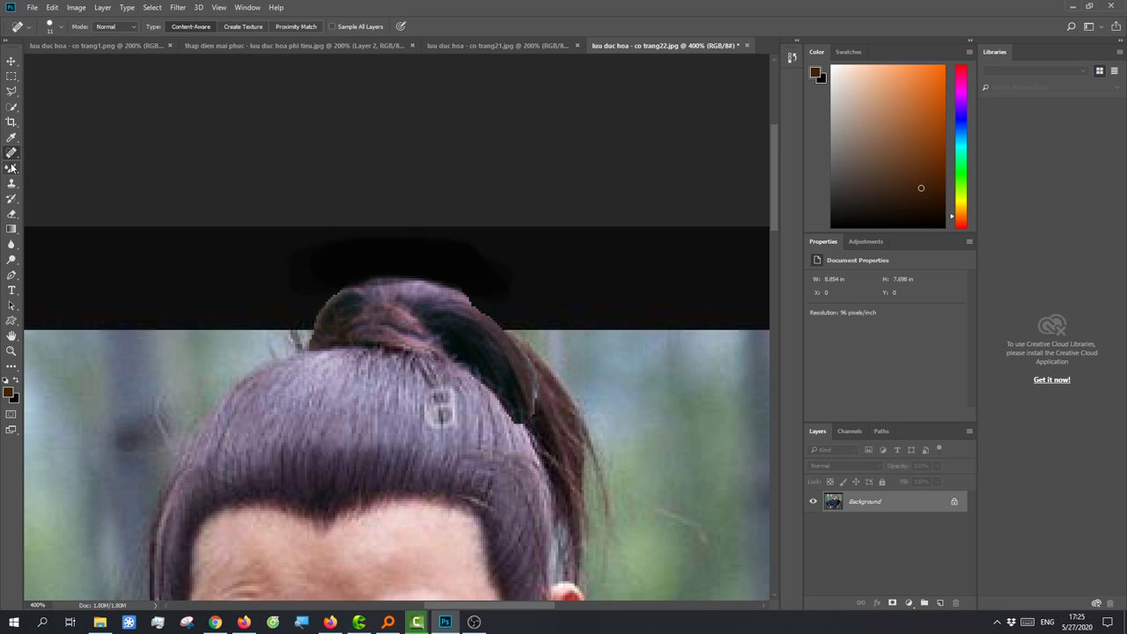
left_click(11, 167)
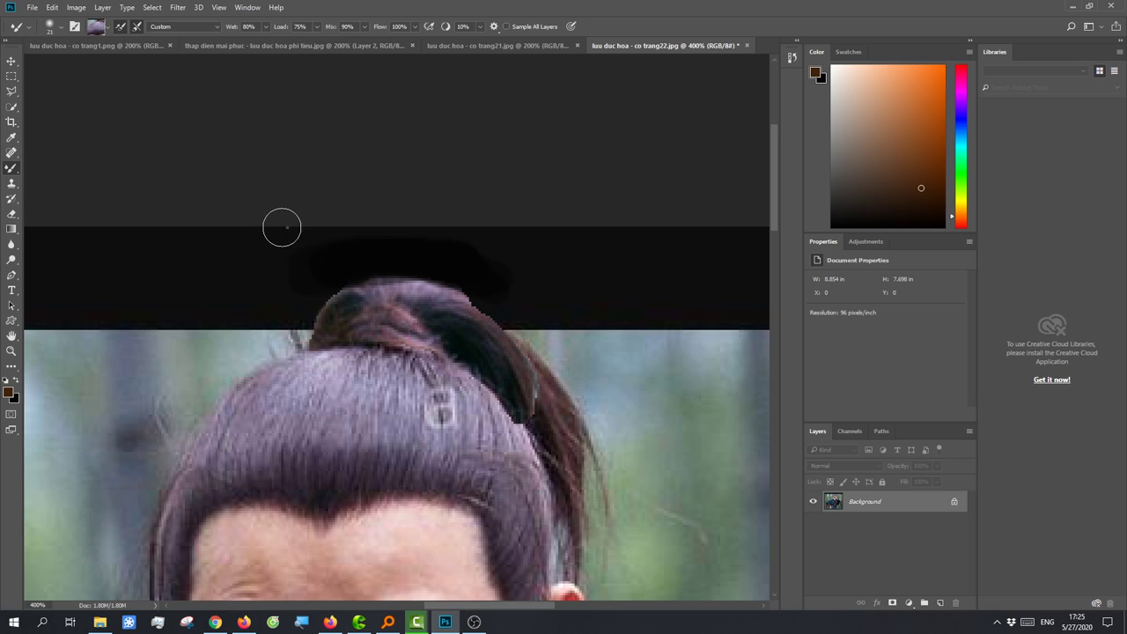
- Browse the mixer brush presets and pick the first Wet Media brush
right_click(283, 227)
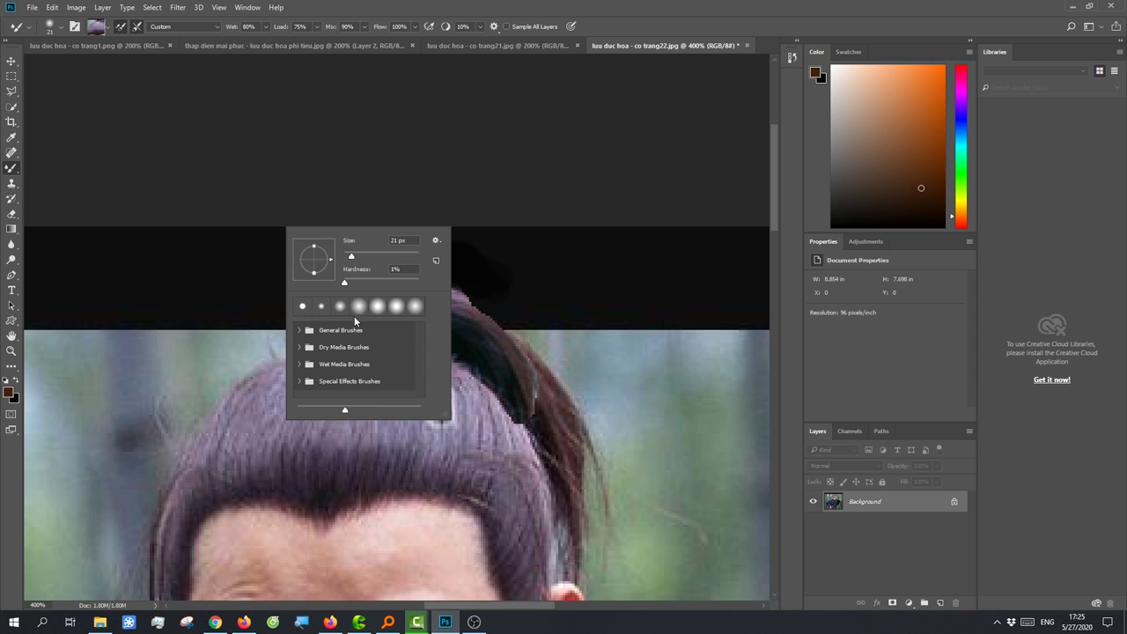
left_click(299, 331)
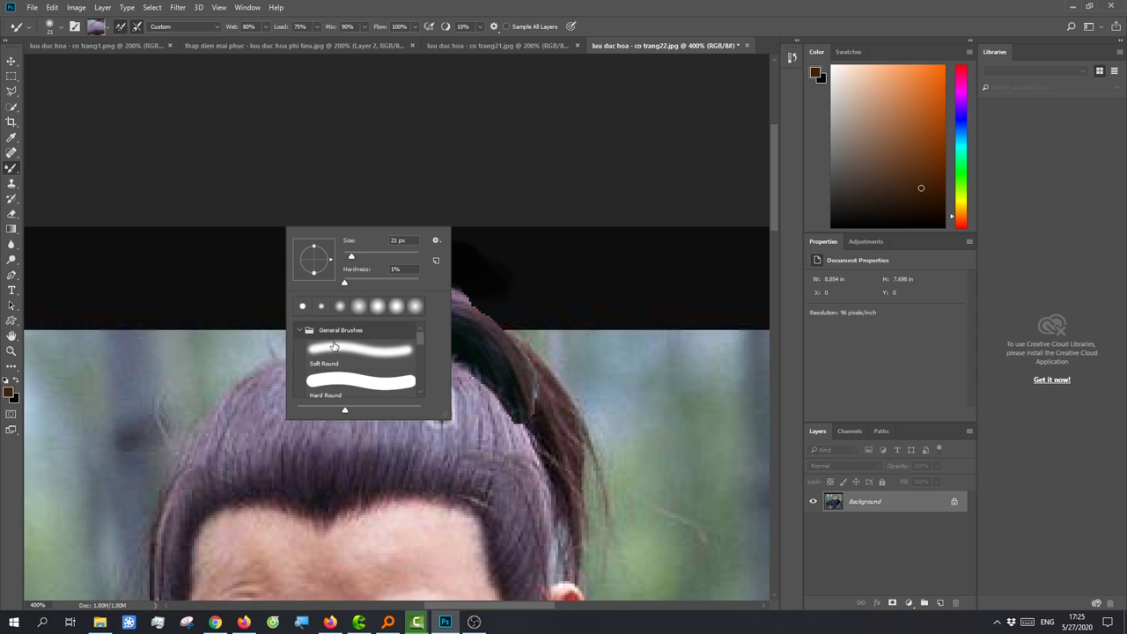
scroll(334, 346, "down", 2)
scroll(308, 343, "up", 2)
scroll(314, 349, "down", 2)
scroll(317, 343, "down", 1)
scroll(326, 339, "up", 2)
scroll(335, 331, "up", 1)
left_click(303, 331)
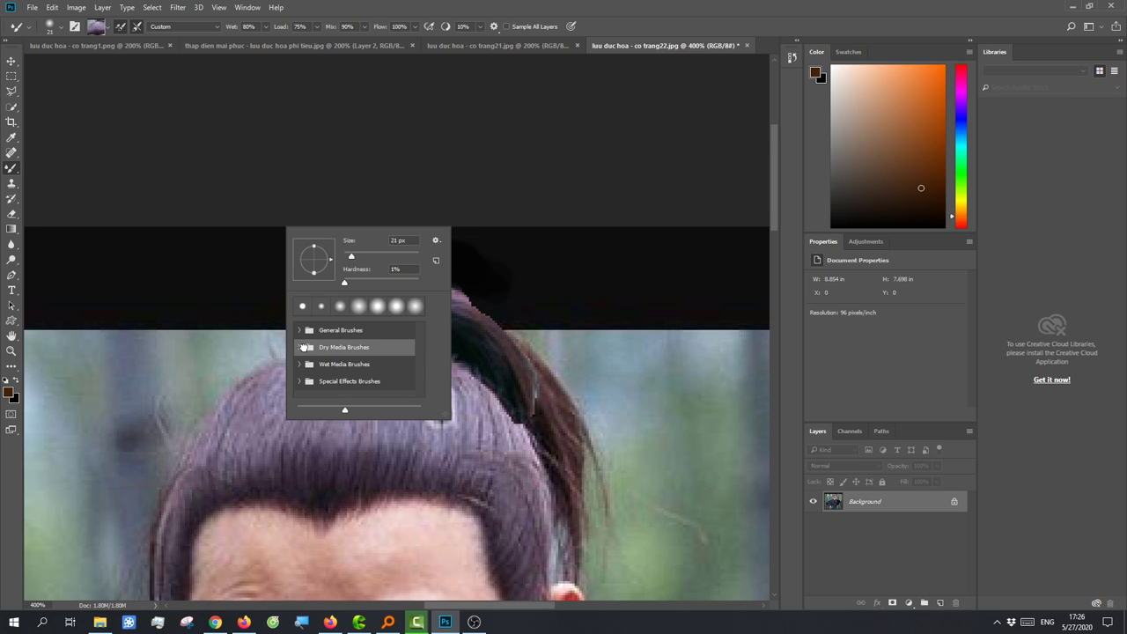
scroll(313, 361, "down", 1)
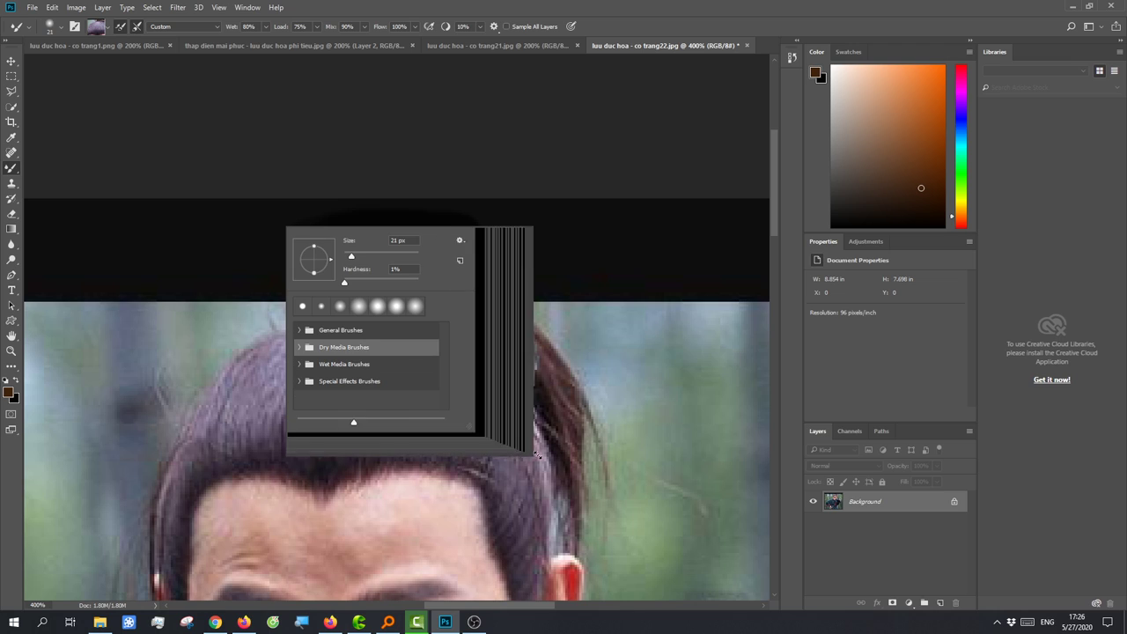
left_click_drag(448, 418, 595, 472)
left_click(299, 368)
scroll(467, 395, "down", 1)
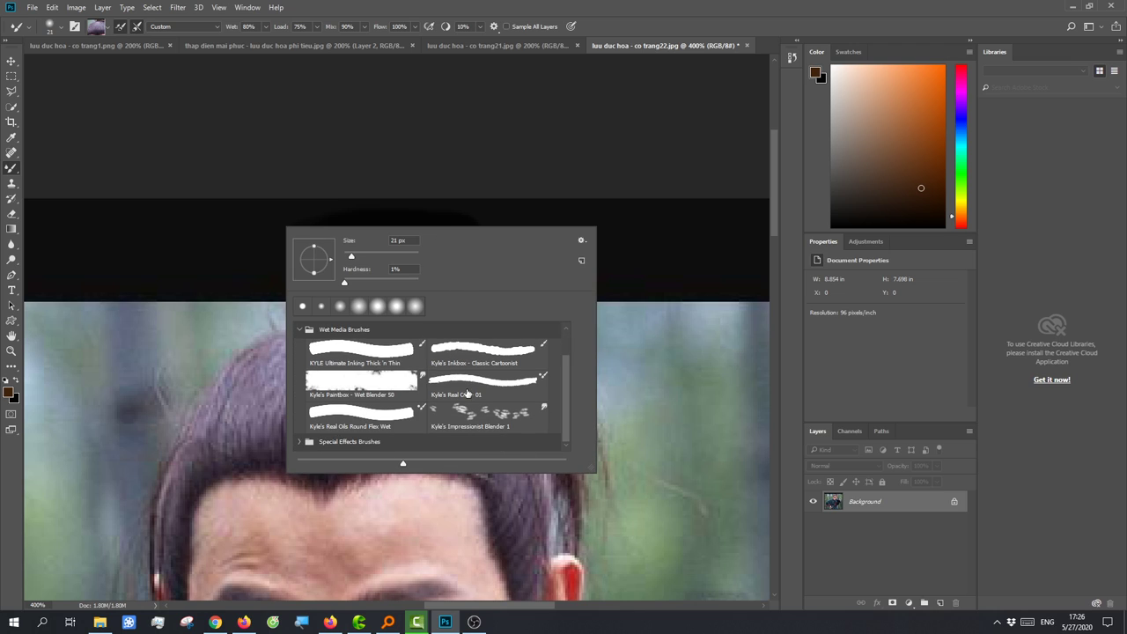
double_click(312, 346)
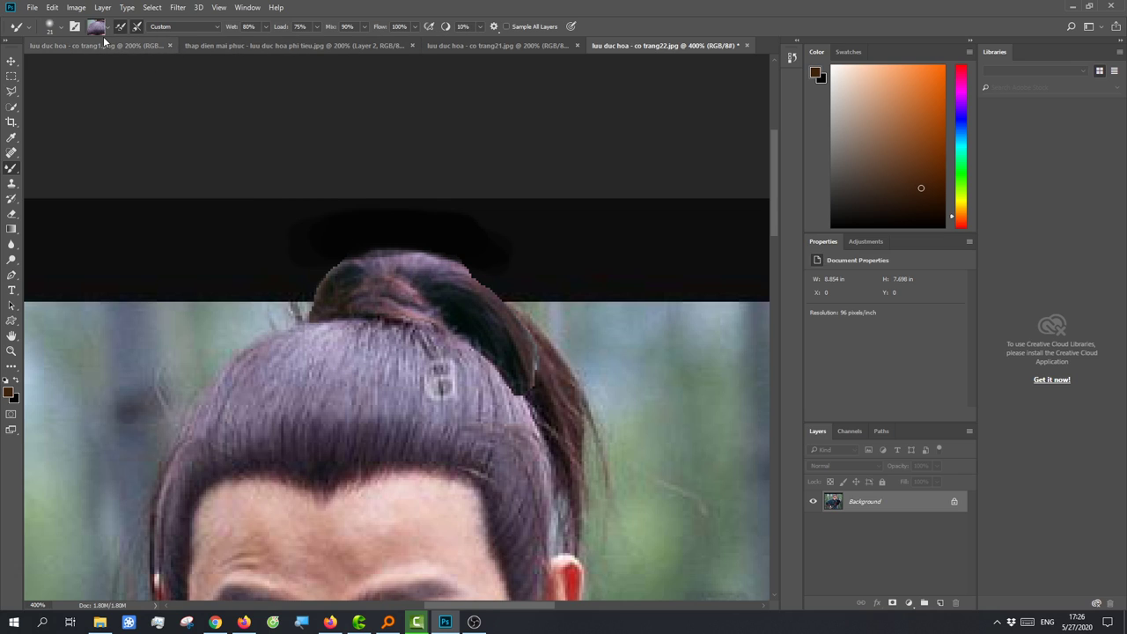
- Switch to Kyle's Concept Brushes - Foliage Mix 2 from Special Effects Brushes
left_click(60, 27)
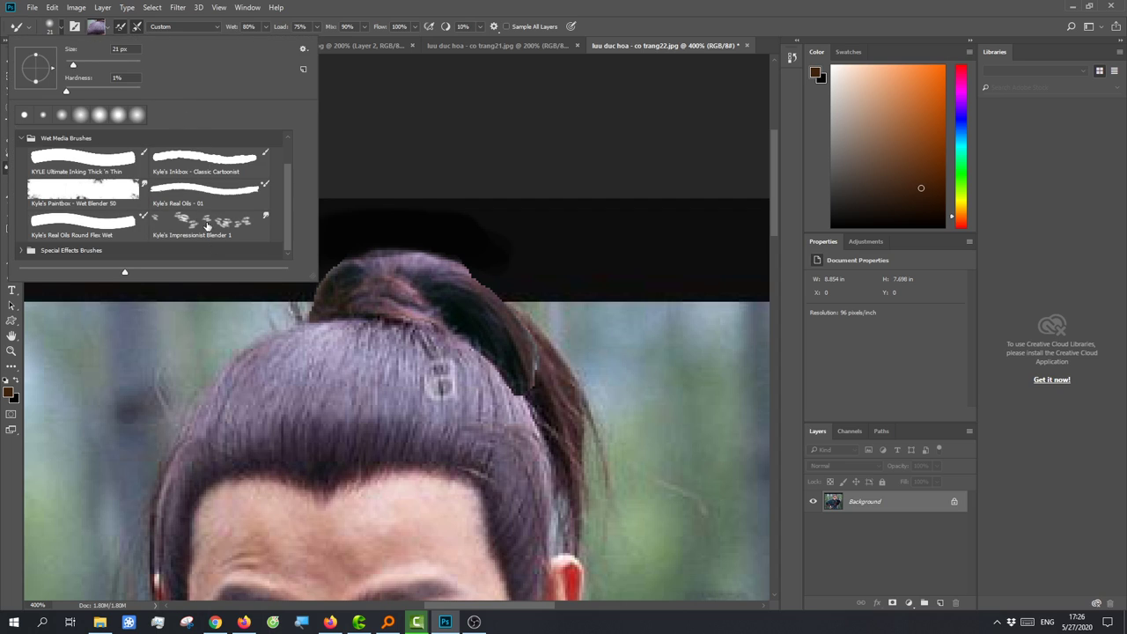
left_click(22, 139)
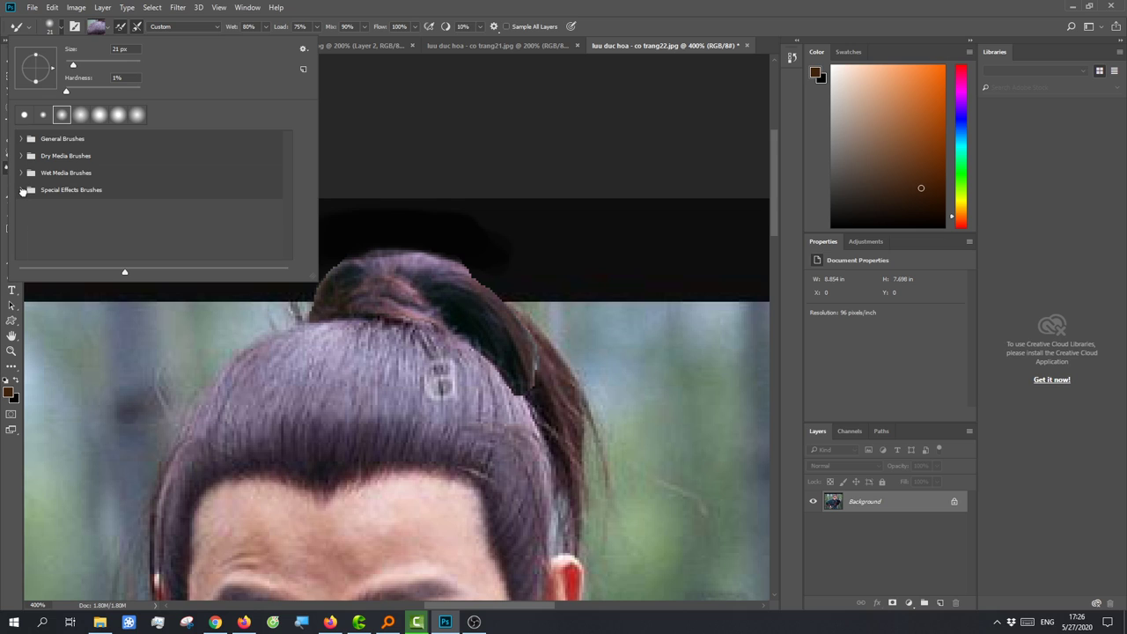
left_click(21, 190)
scroll(231, 217, "down", 3)
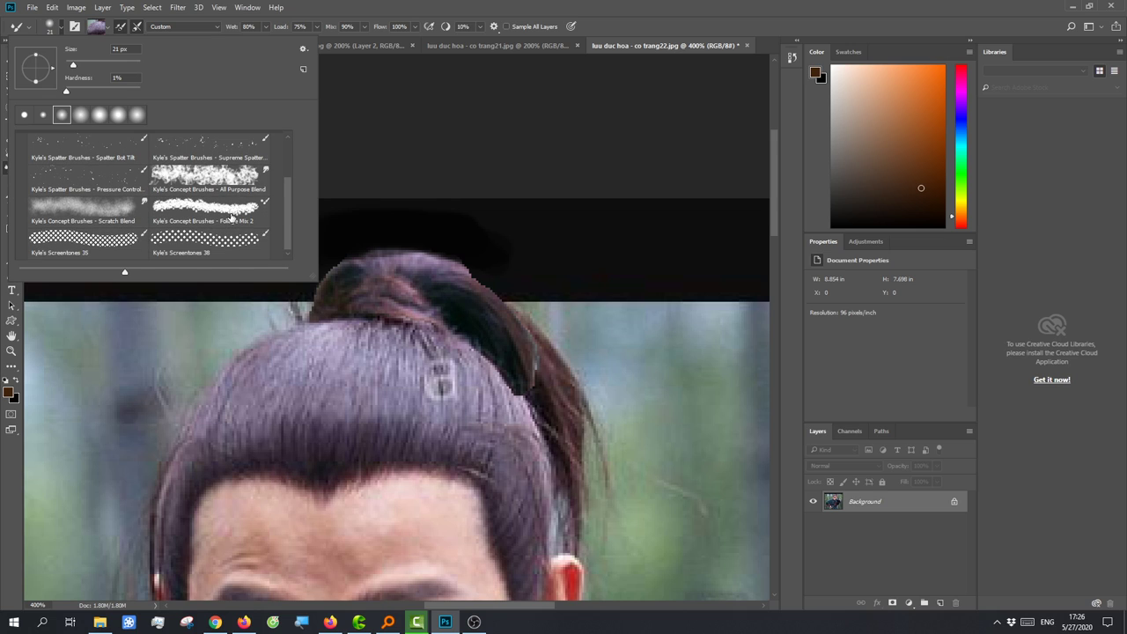
scroll(231, 217, "up", 1)
scroll(227, 216, "up", 1)
scroll(173, 211, "down", 1)
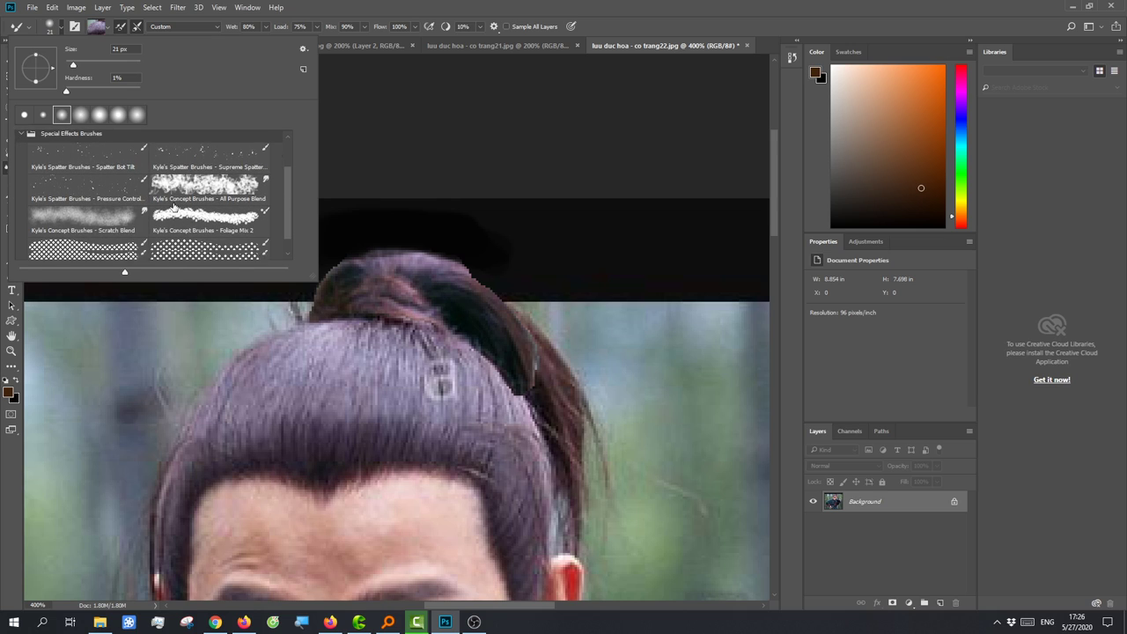
double_click(176, 213)
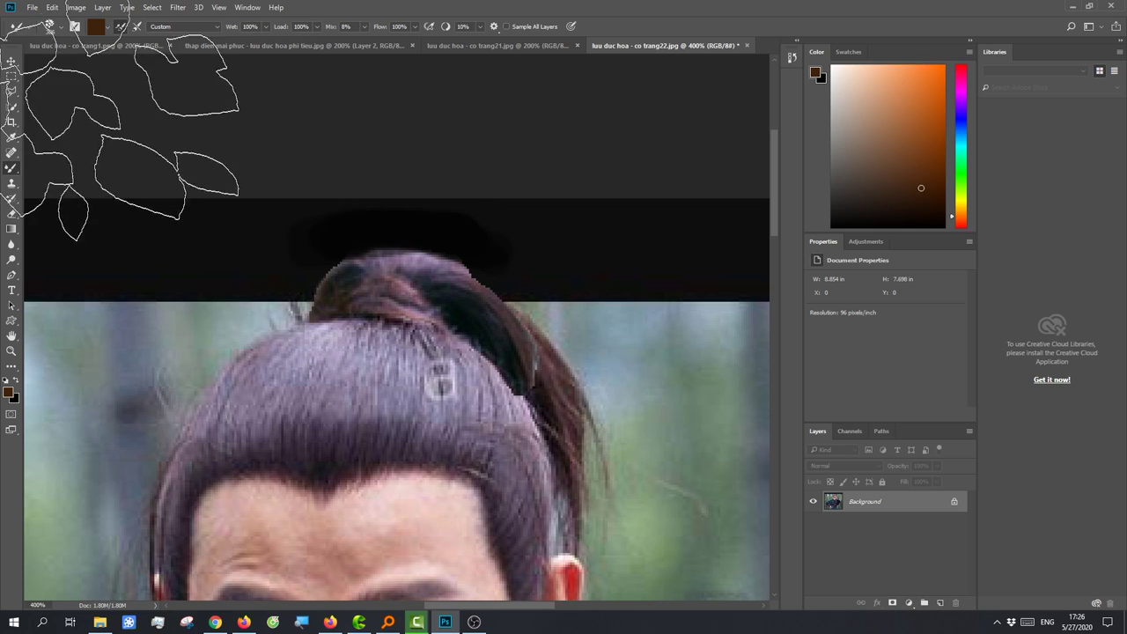
- Try Spatter, Wet Media and Blender brush presets, then pick an inking preset
left_click(53, 30)
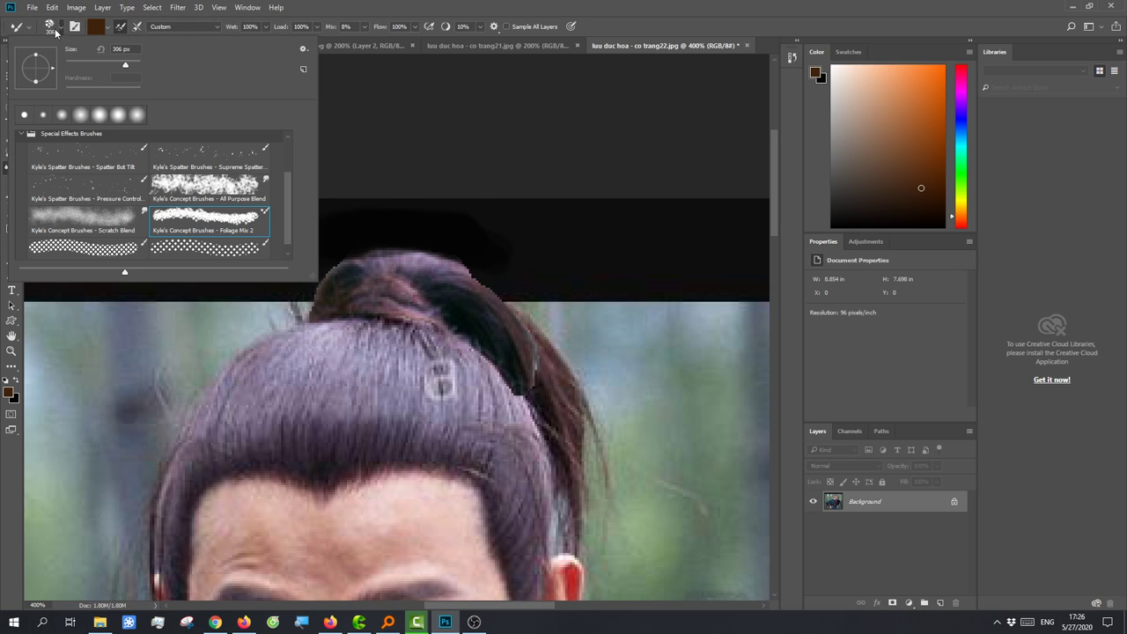
left_click(55, 31)
left_click(50, 30)
scroll(136, 203, "up", 2)
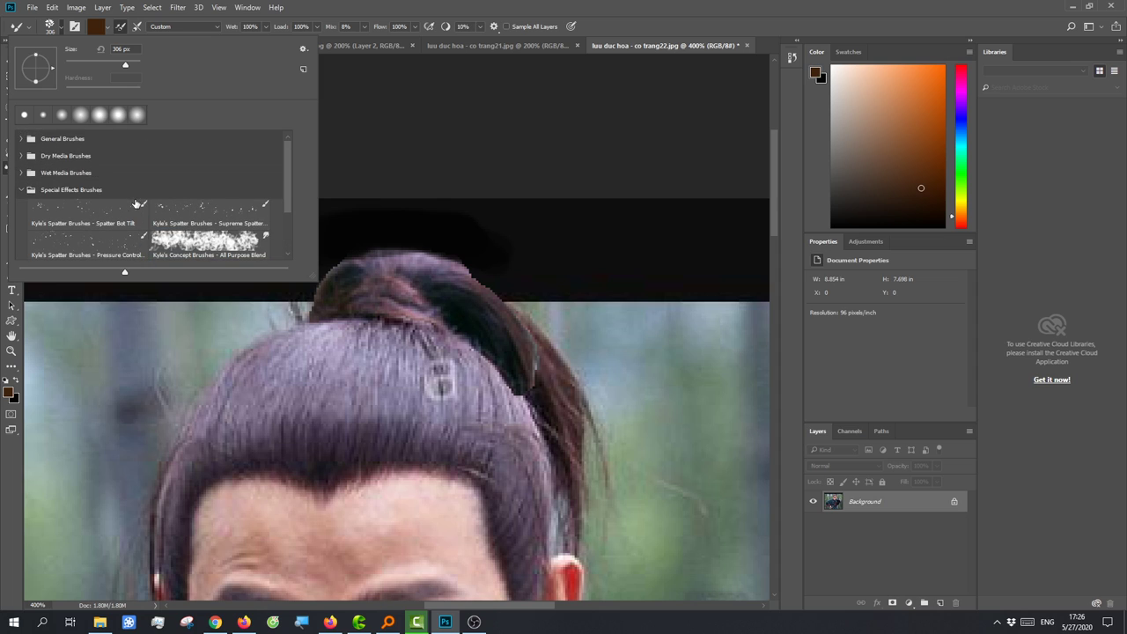
left_click(99, 218)
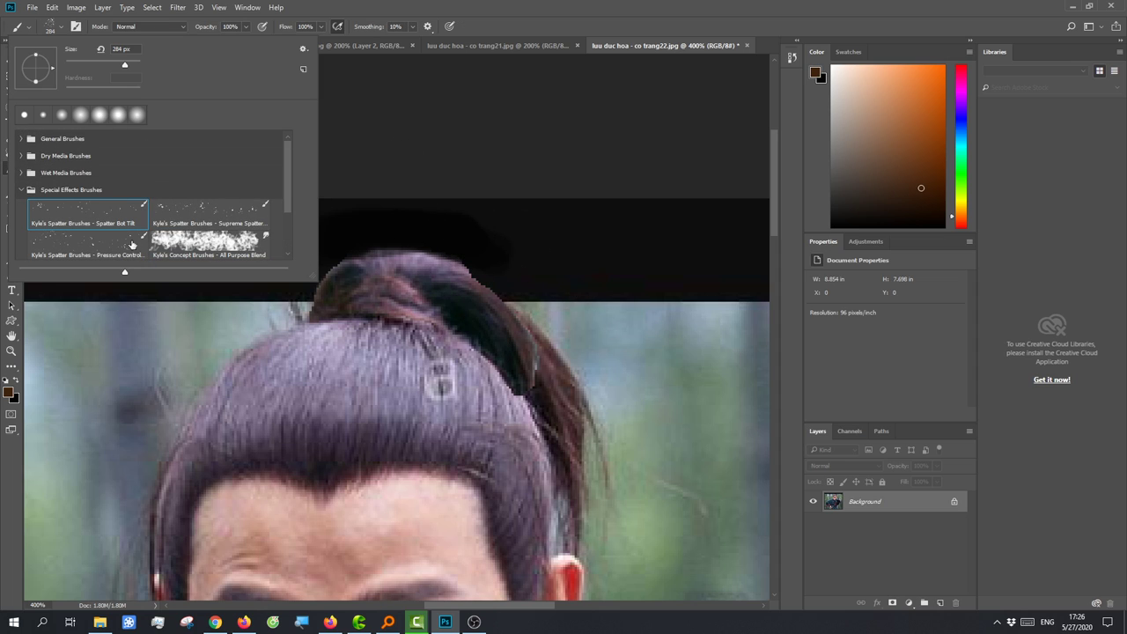
left_click(209, 216)
key("period")
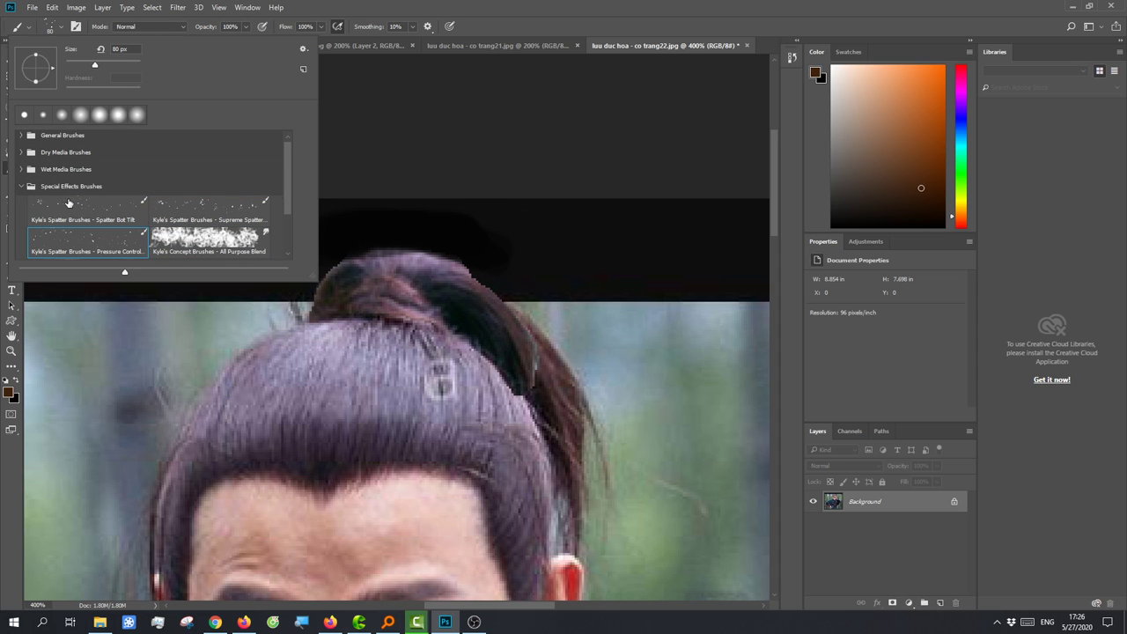
left_click(28, 169)
left_click(188, 192)
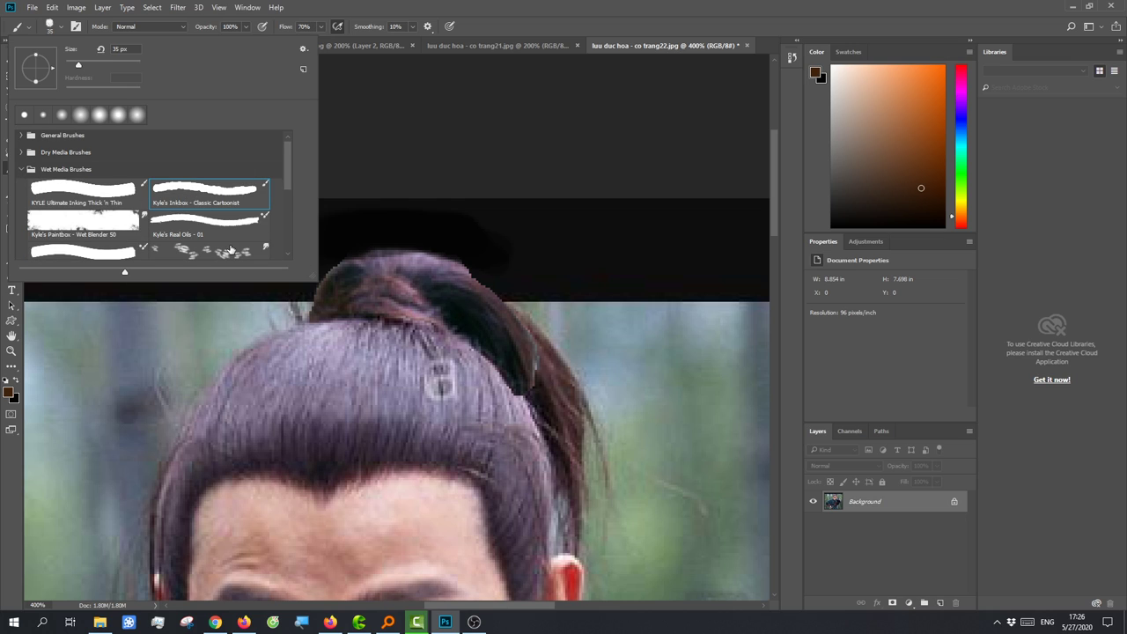
left_click(404, 303)
left_click(56, 32)
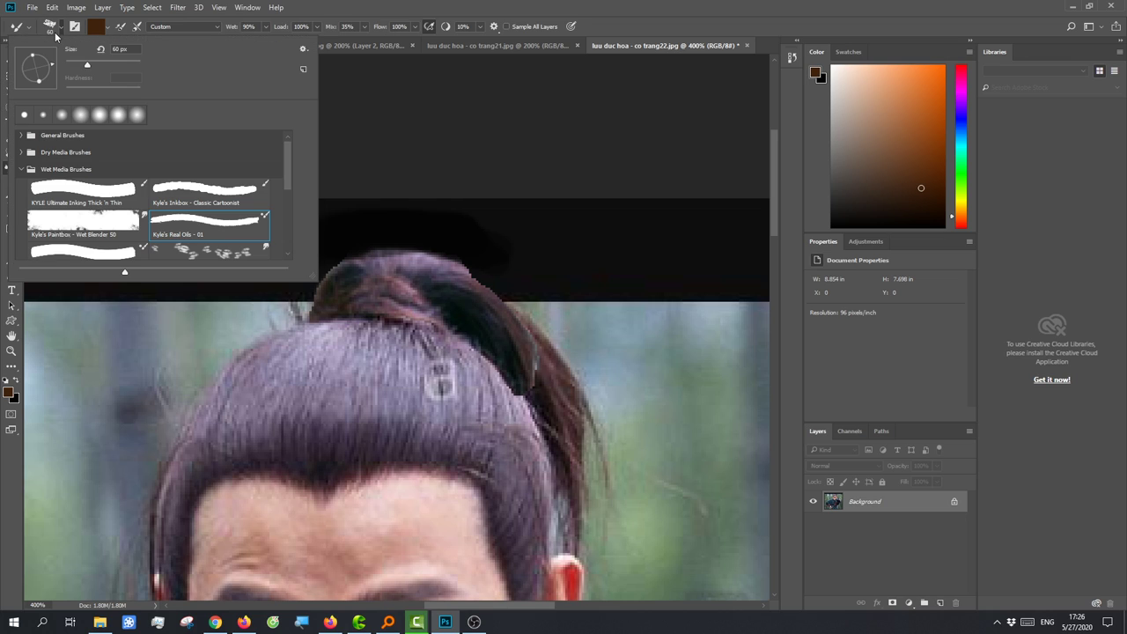
scroll(179, 231, "down", 1)
left_click(178, 231)
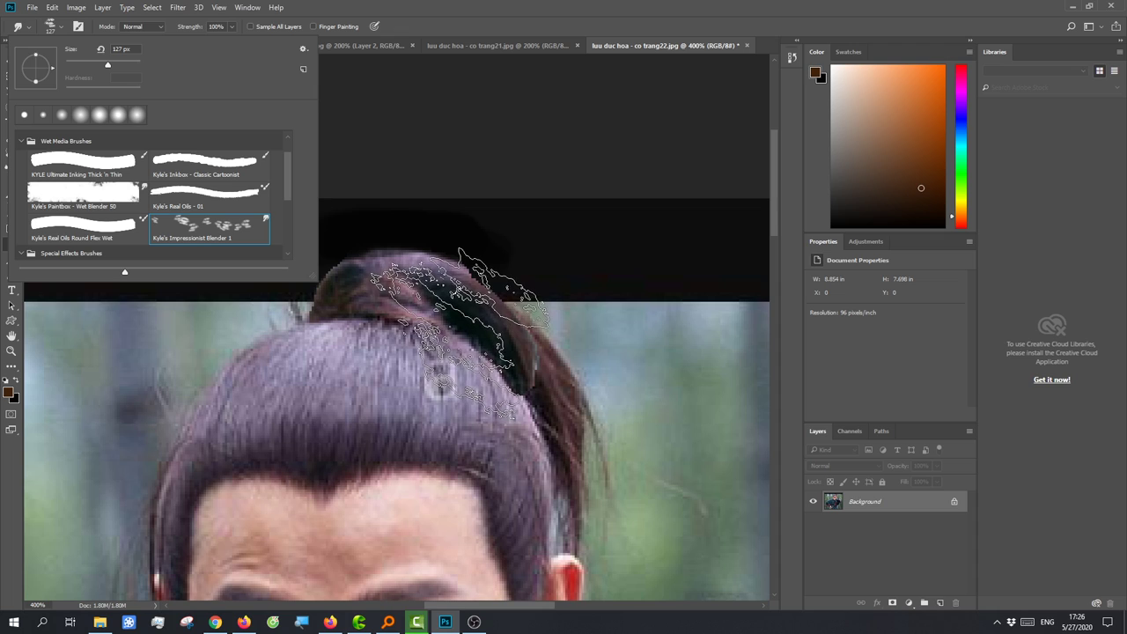
left_click(84, 194)
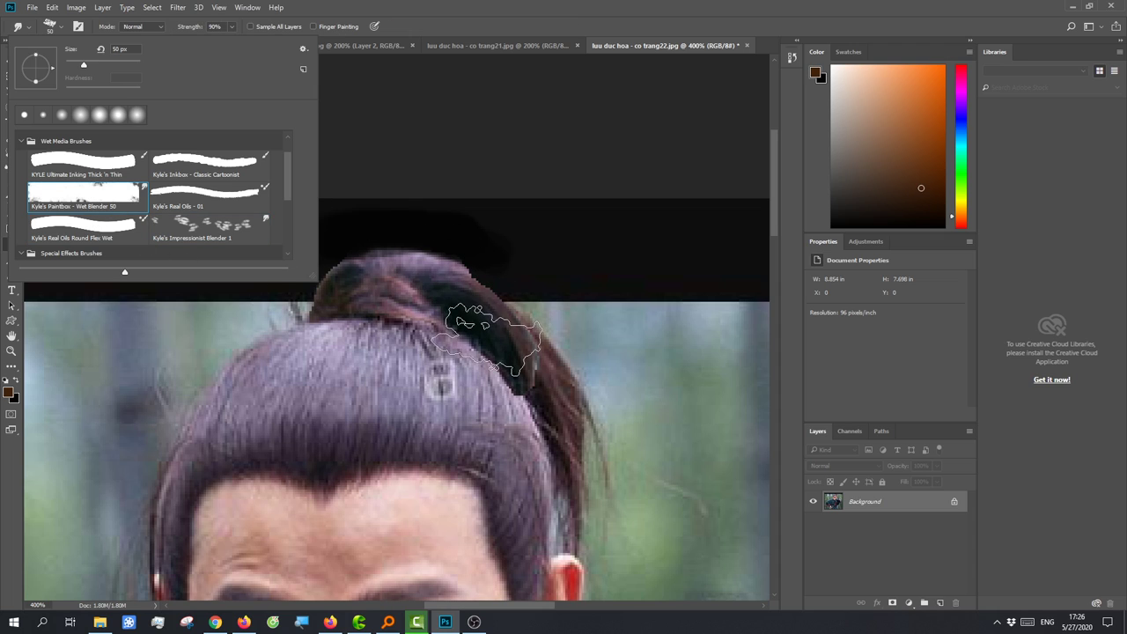
double_click(86, 168)
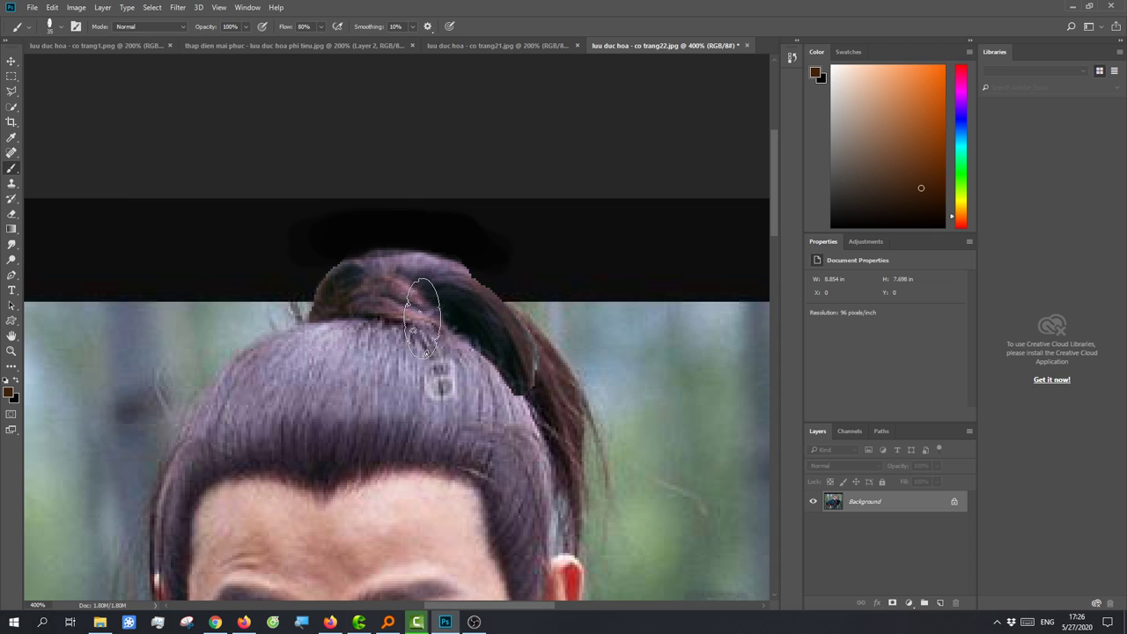
- Browse Dry Media presets and choose Kyle's Natural Edge eraser preset
left_click(55, 26)
scroll(119, 195, "up", 1)
left_click(25, 157)
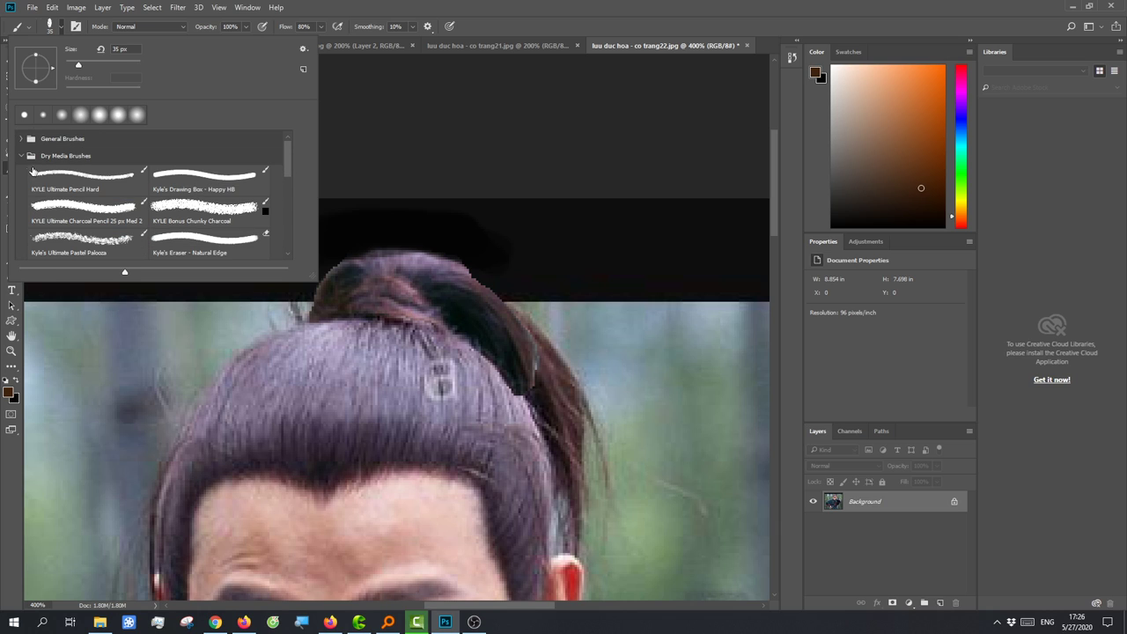
left_click(57, 179)
left_click(166, 188)
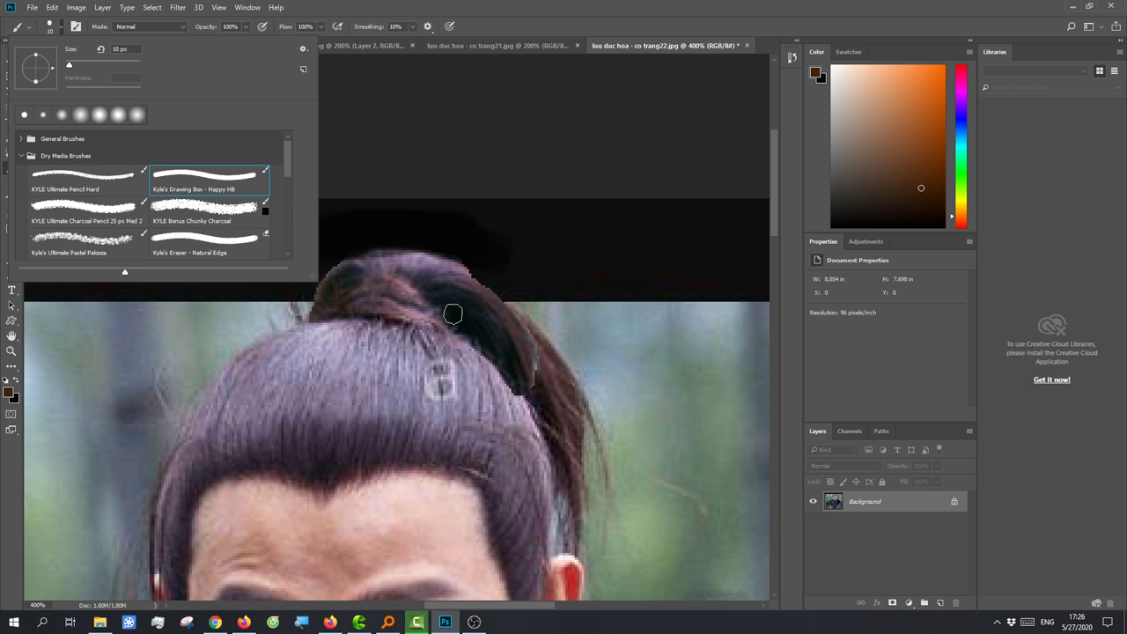
left_click(208, 215)
double_click(203, 240)
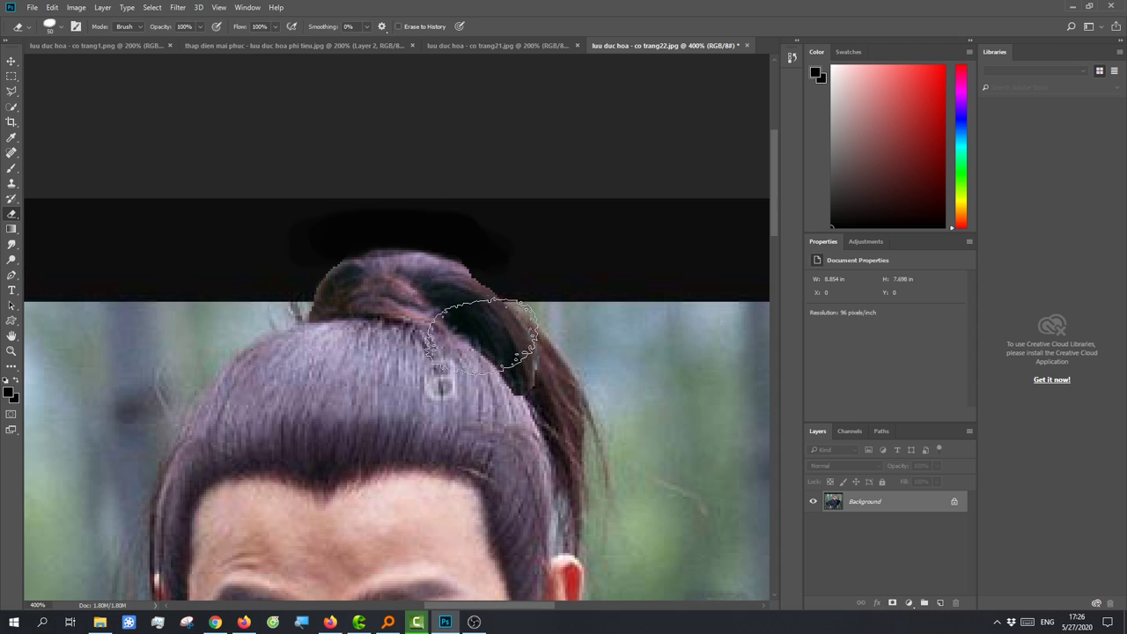
- Set the eraser tip to General Brushes Soft Round, 50 px with 0% hardness
left_click(60, 27)
scroll(124, 229, "down", 2)
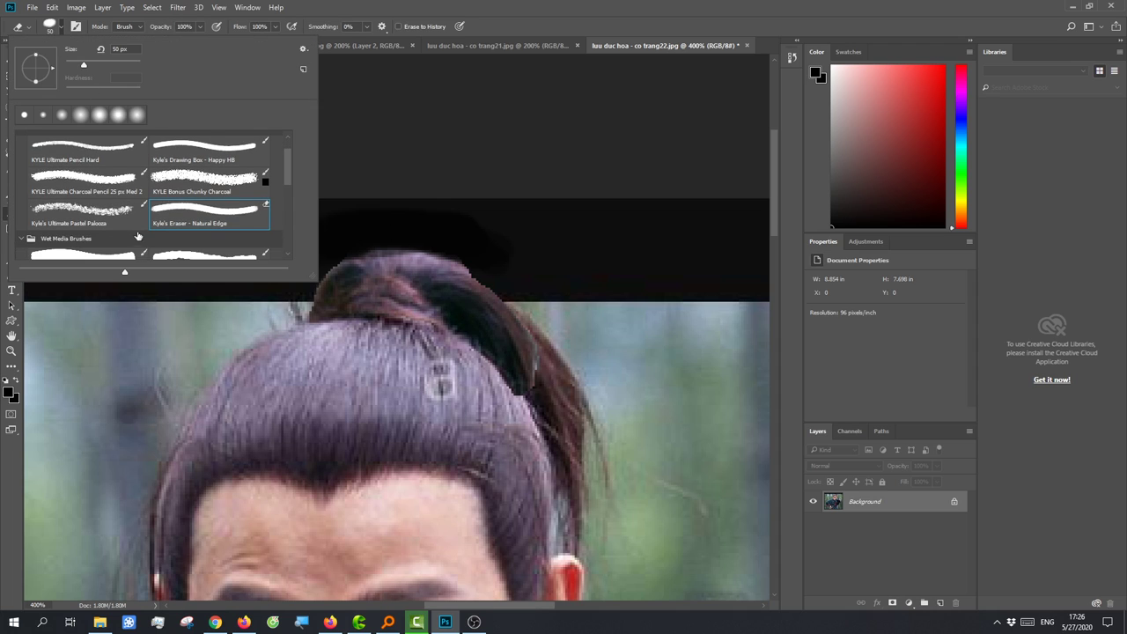
scroll(141, 236, "down", 2)
scroll(146, 234, "up", 2)
scroll(146, 236, "up", 2)
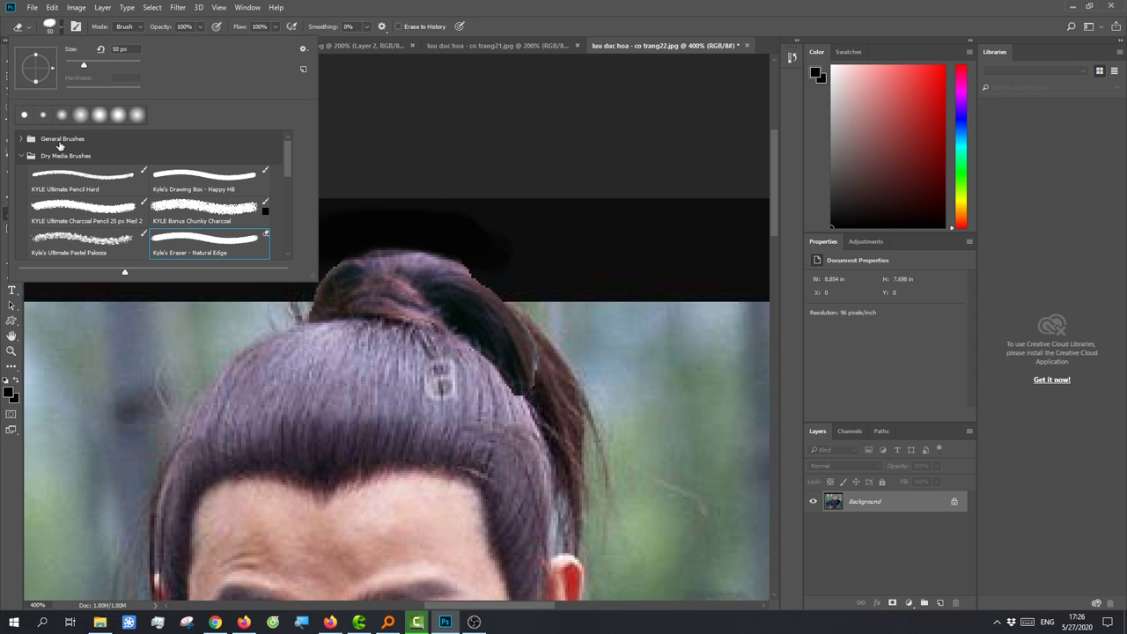
left_click(22, 139)
left_click(85, 176)
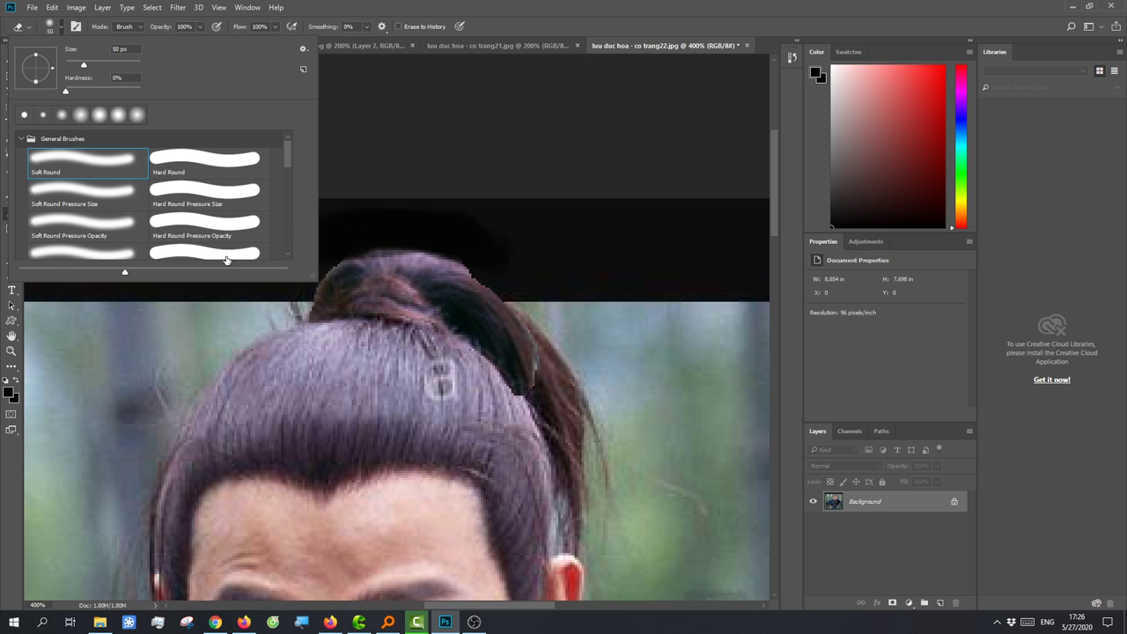
scroll(227, 247, "down", 1)
scroll(227, 243, "down", 1)
scroll(227, 240, "down", 1)
scroll(220, 236, "down", 1)
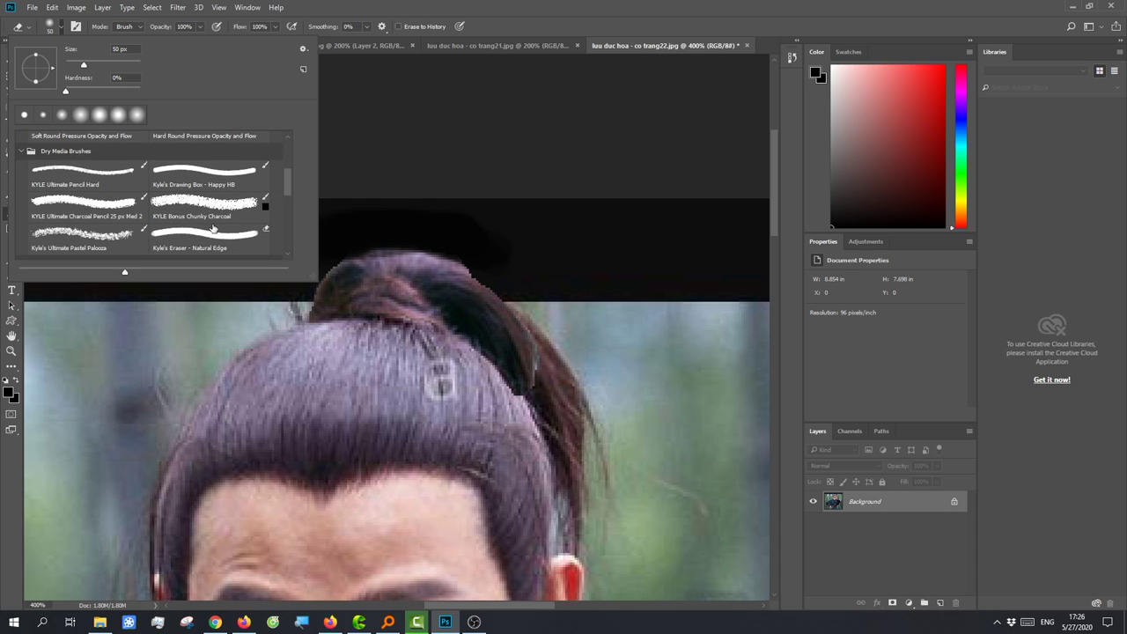
scroll(216, 231, "down", 2)
scroll(207, 247, "down", 2)
- Test an eraser stroke and a brush stroke on the ponytail, undoing both
right_click(440, 317, "alt")
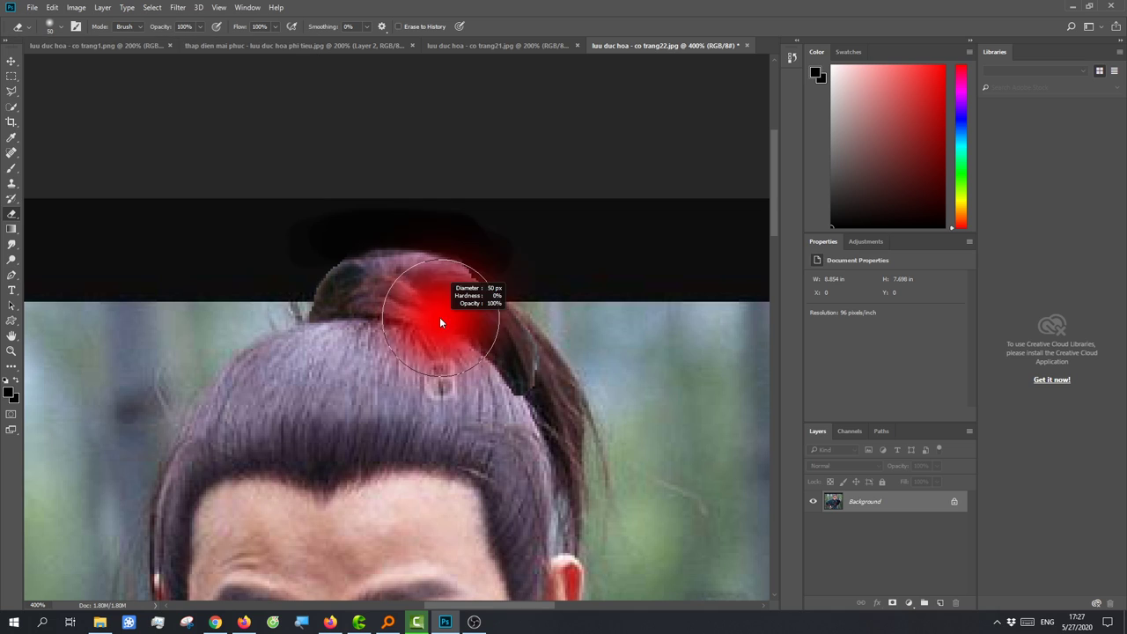
left_click_drag(499, 334, 536, 372)
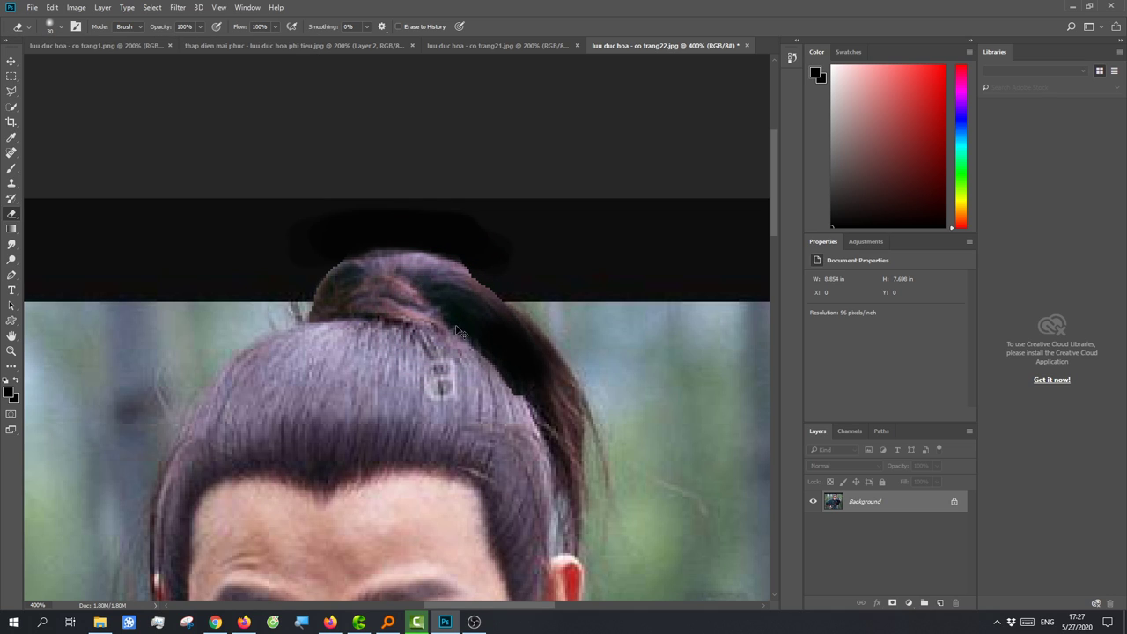
key("ctrl+z")
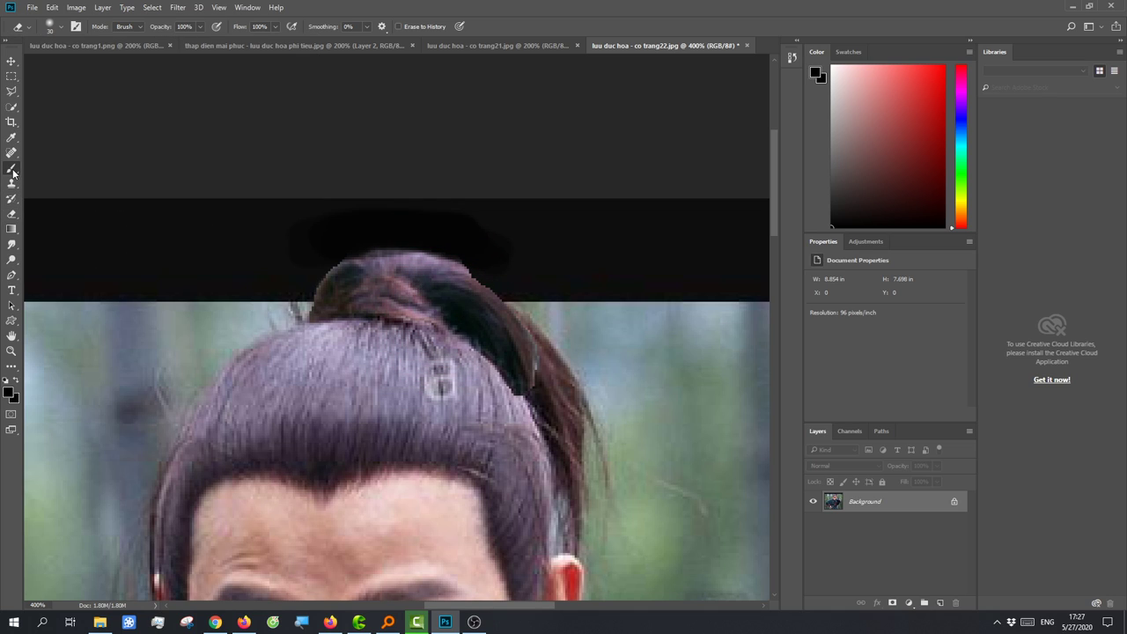
left_click(12, 166)
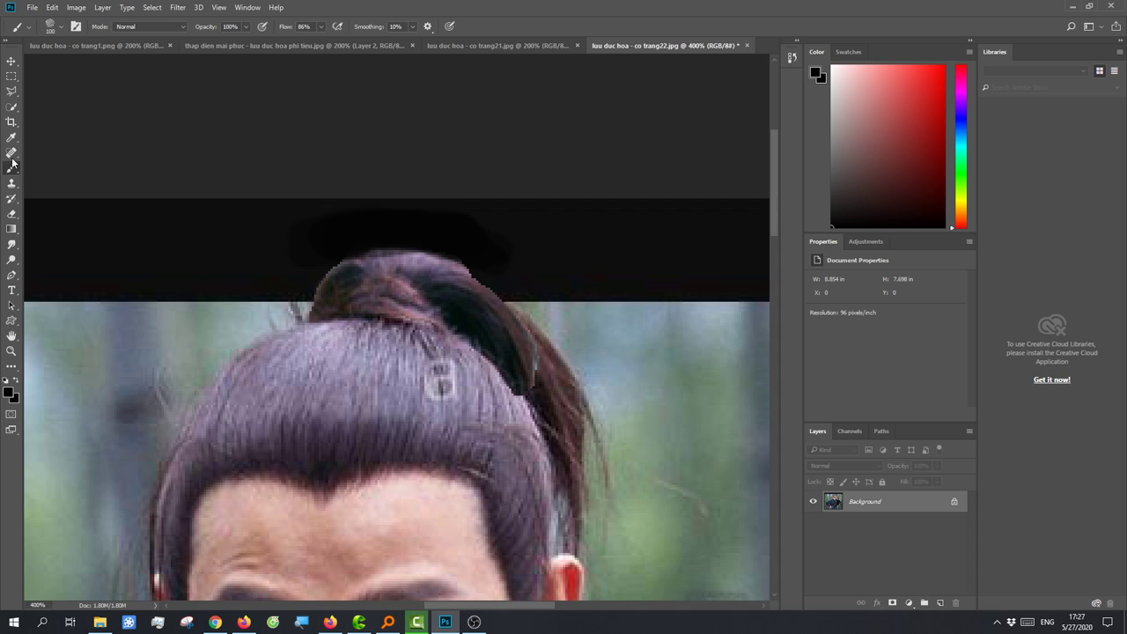
right_click(468, 340, "alt")
left_click_drag(449, 378, 533, 361)
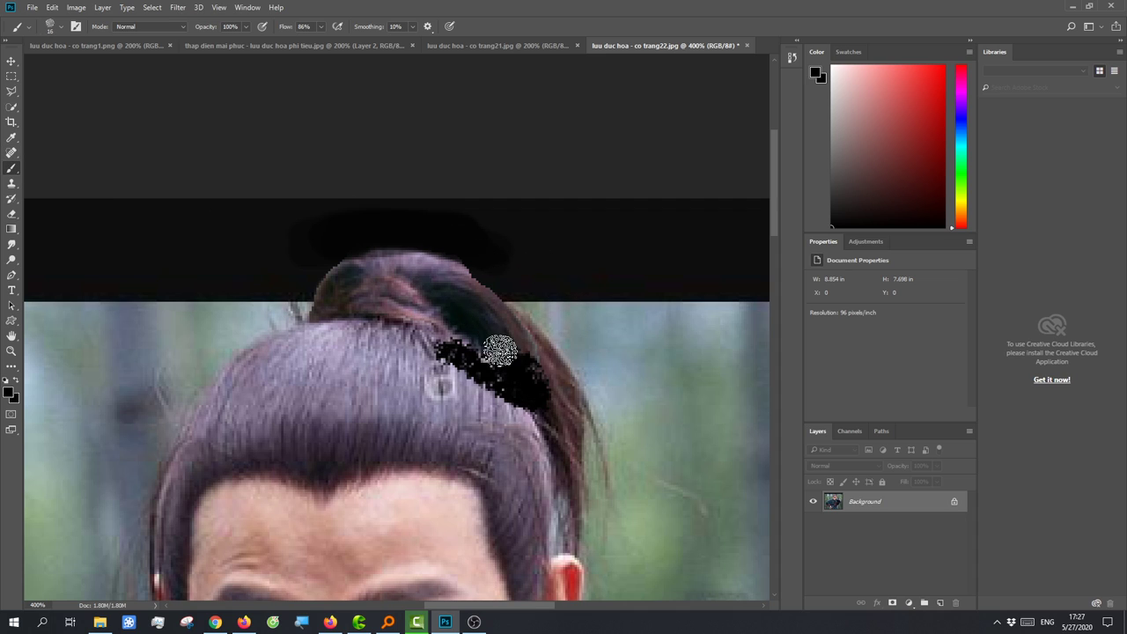
key("ctrl+z")
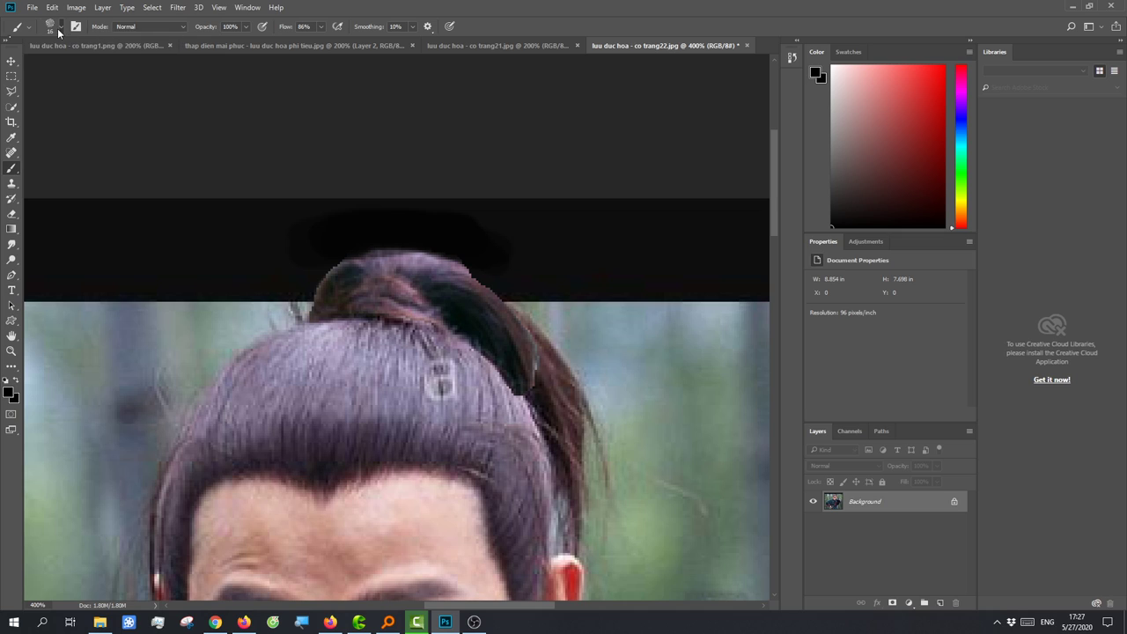
- Load a 16 px Soft Round brush with dark brown sampled from the hair
left_click(61, 28)
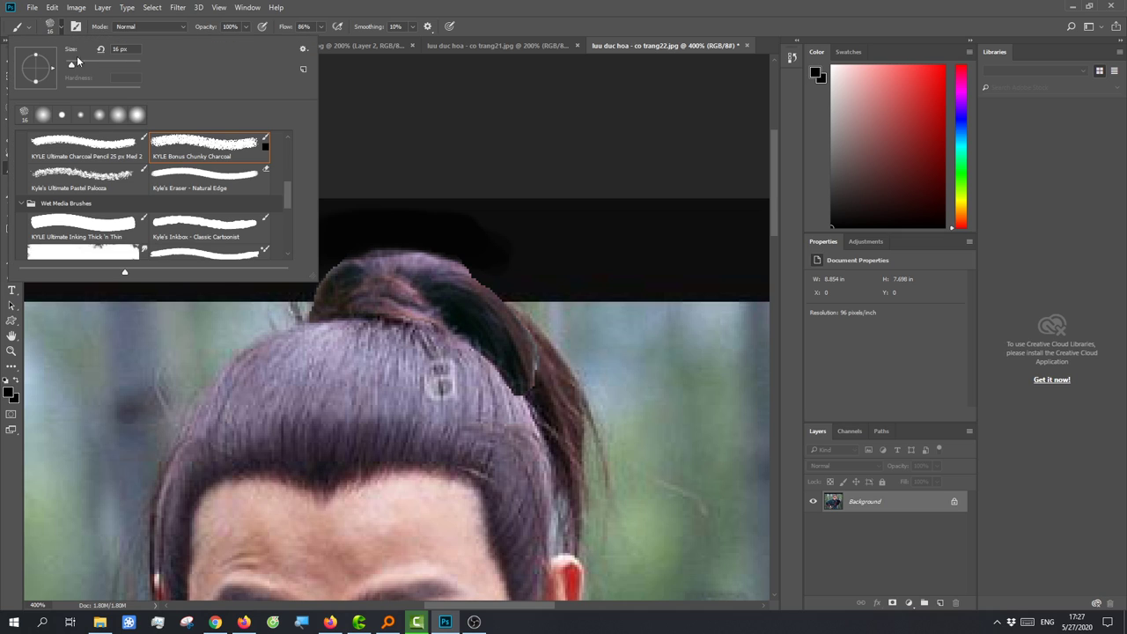
left_click(47, 115)
left_click(528, 356)
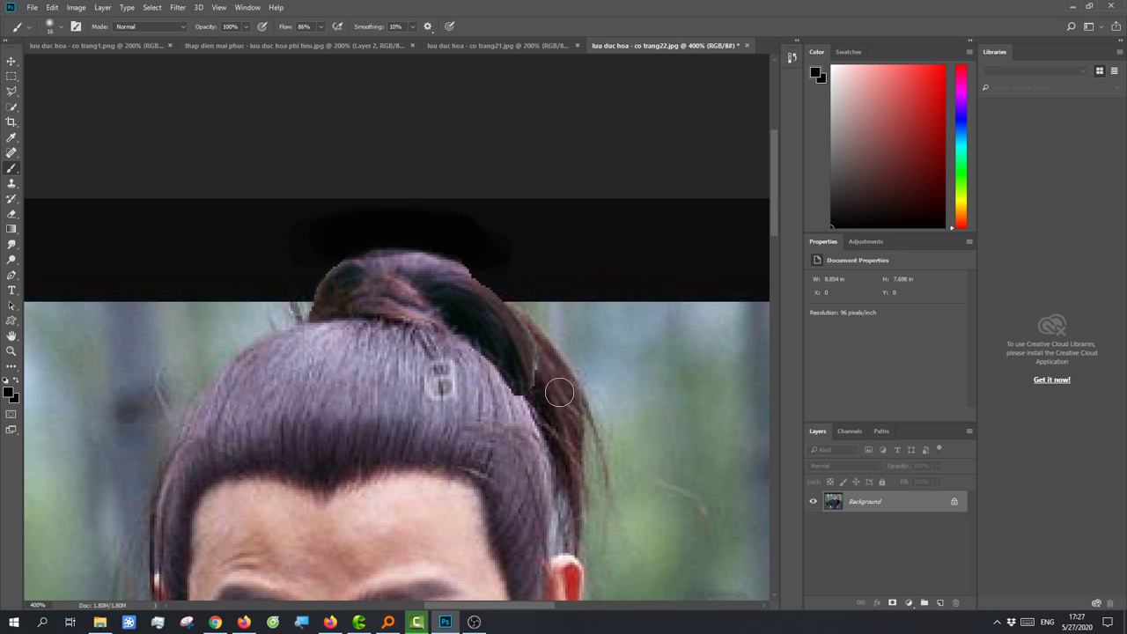
left_click(538, 372, "alt")
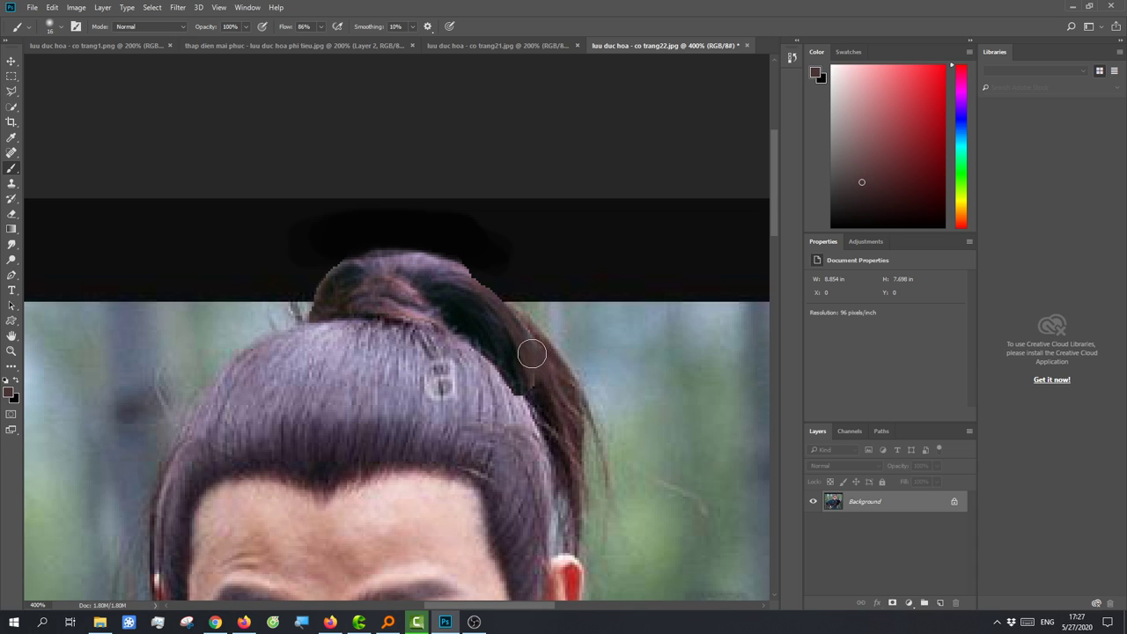
- Paint the ponytail edge over the black strip in two sampled hair colours, using a smaller brush
left_click_drag(452, 272, 489, 301)
left_click(455, 284, "alt")
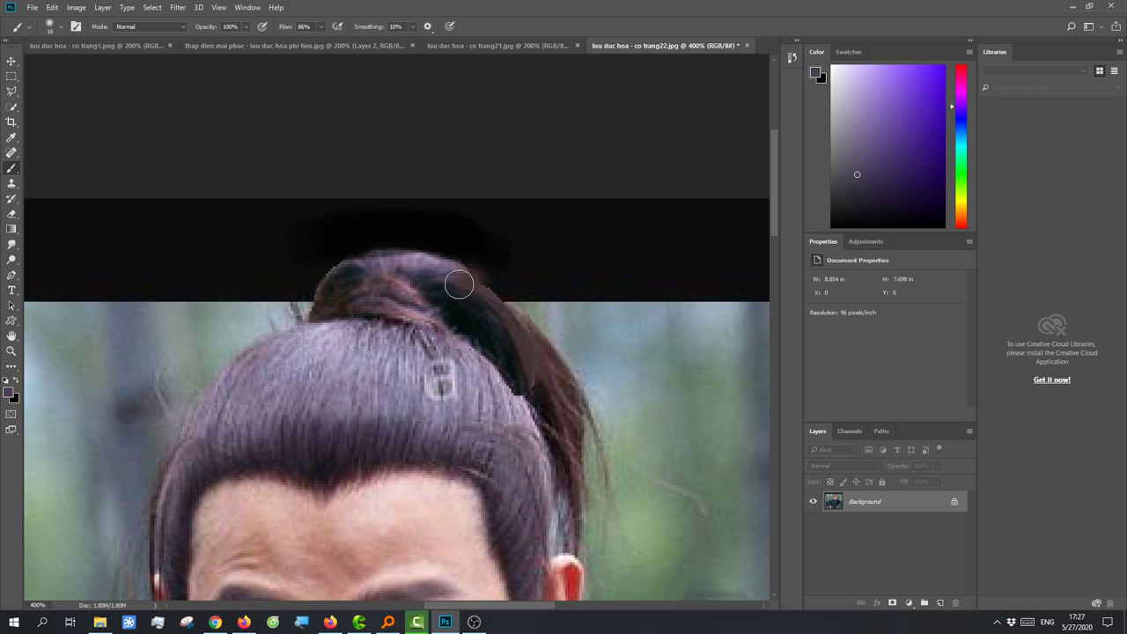
left_click_drag(463, 279, 482, 307)
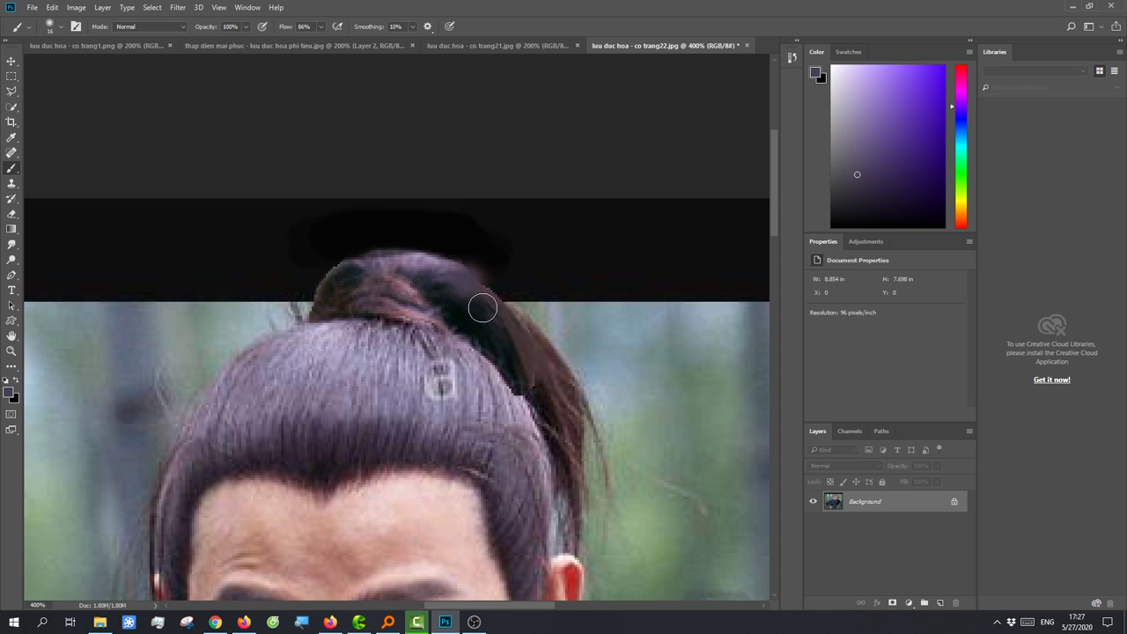
right_click(496, 314, "alt")
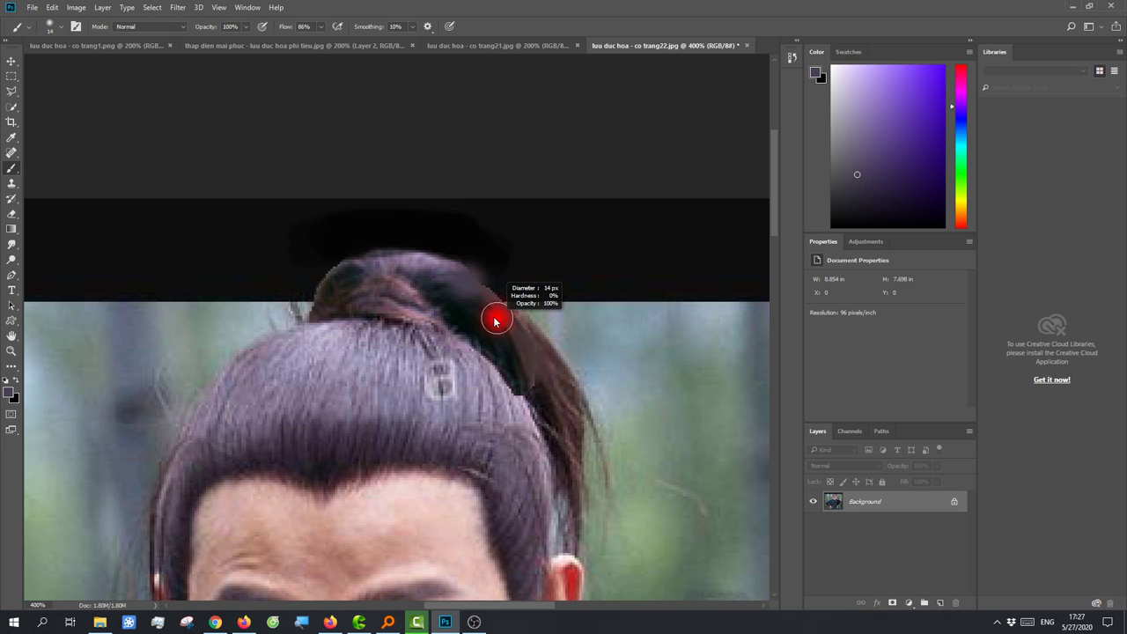
left_click(493, 298, "alt")
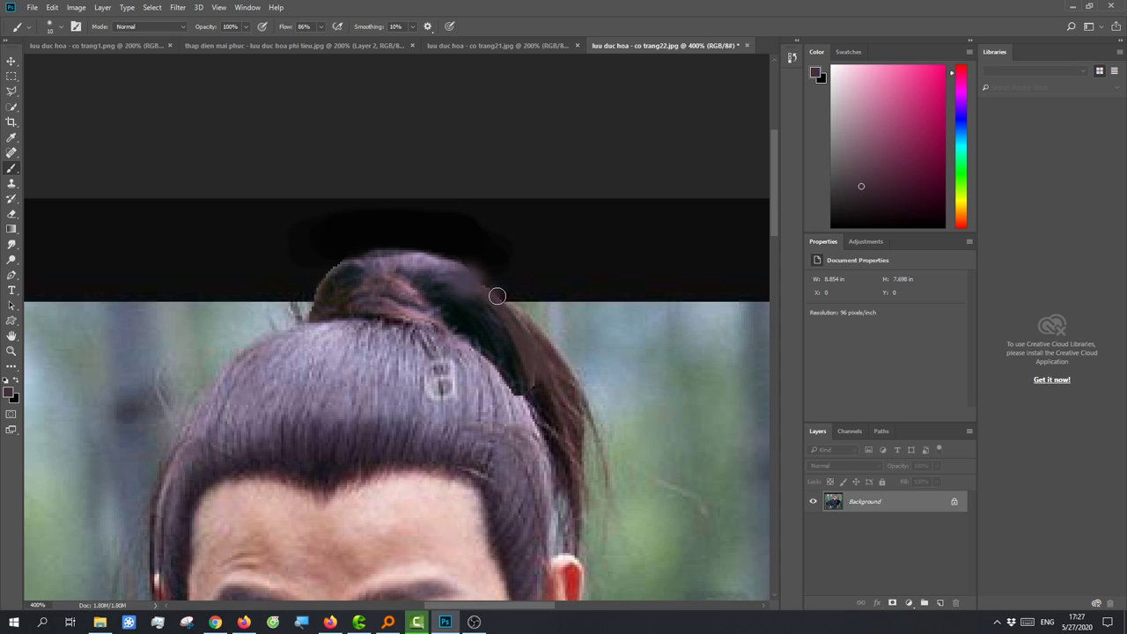
left_click_drag(504, 307, 522, 328)
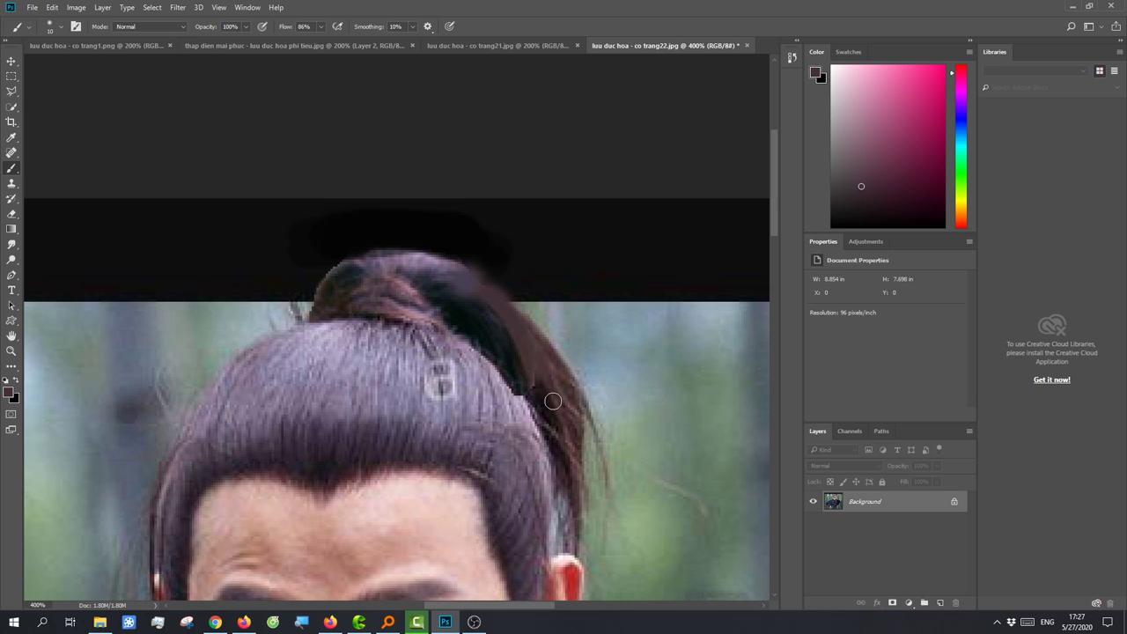
left_click(12, 184)
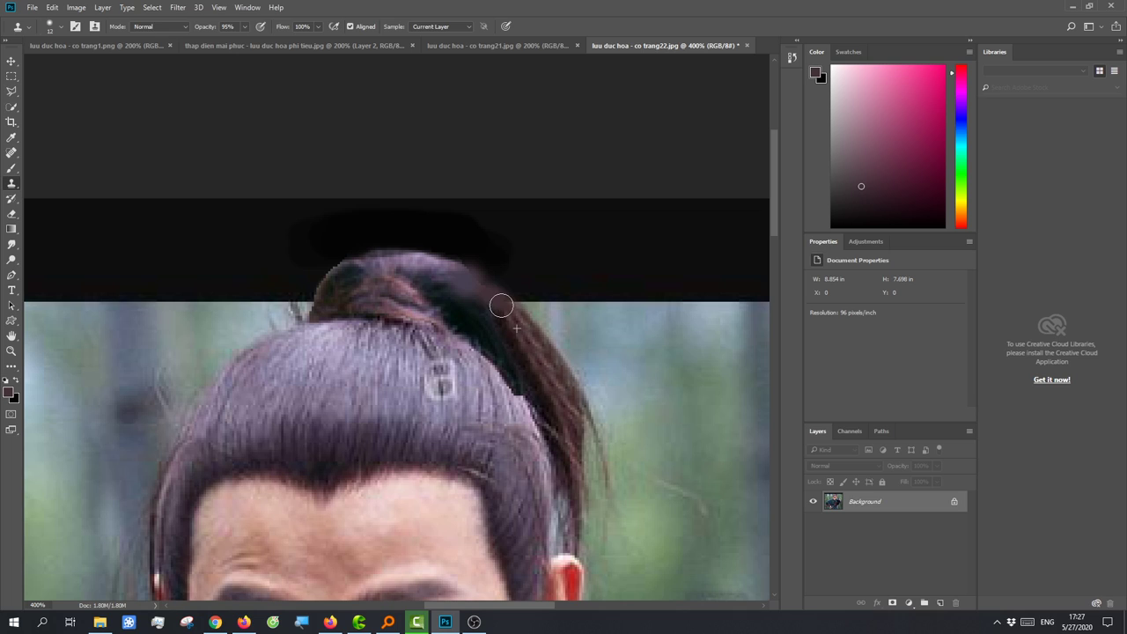
- Clone hair over the ponytail root, grey blemish, stray hairline strands and bun top, undoing the last bun patch
mouse_move(478, 304)
left_mouse_down()
mouse_move(447, 282)
mouse_move(445, 301)
mouse_move(460, 291)
mouse_move(401, 273)
mouse_move(473, 285)
mouse_move(480, 303)
mouse_move(470, 309)
mouse_move(453, 291)
mouse_move(459, 311)
mouse_move(458, 288)
mouse_move(440, 277)
mouse_move(460, 288)
left_mouse_up()
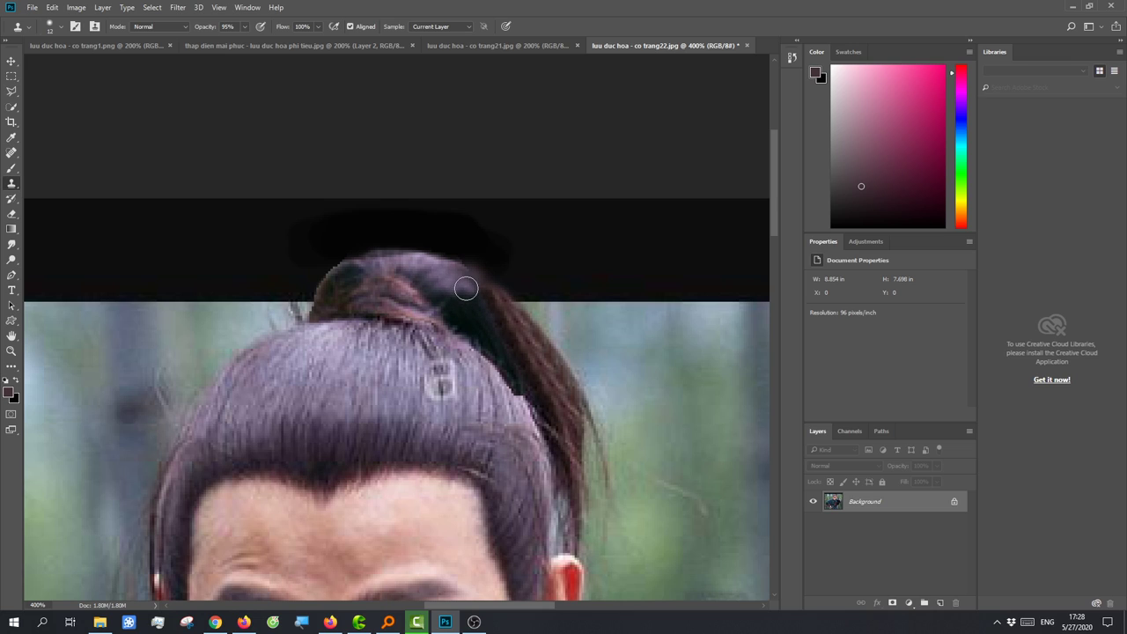
mouse_move(471, 309)
left_mouse_down()
mouse_move(499, 315)
mouse_move(494, 305)
left_mouse_up()
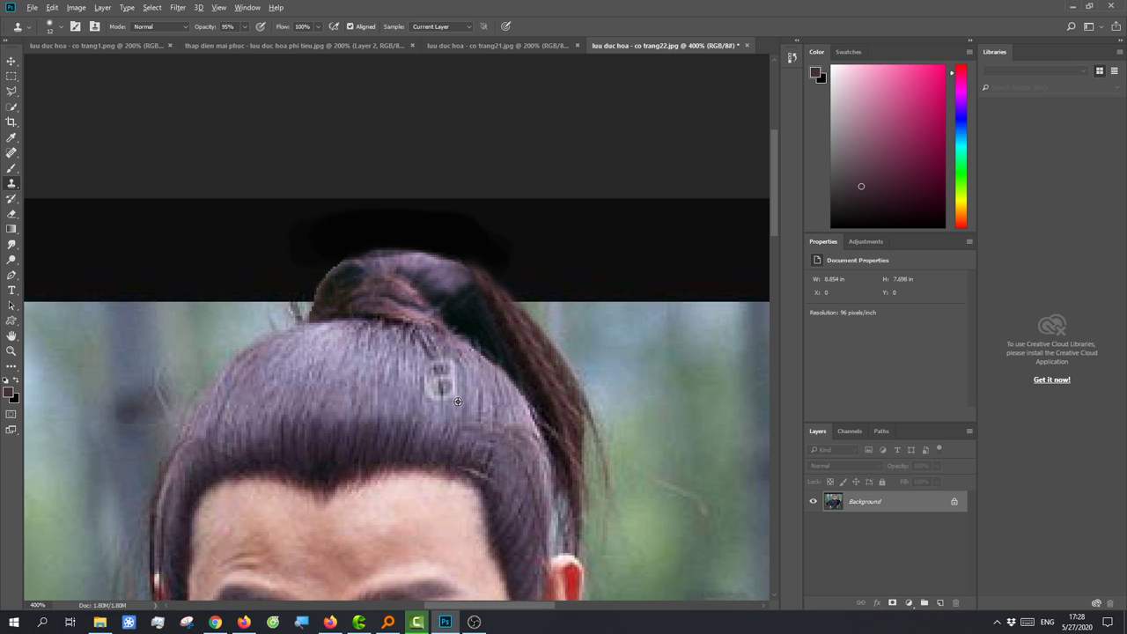
mouse_move(449, 399)
left_mouse_down()
mouse_move(437, 401)
mouse_move(450, 367)
left_mouse_up()
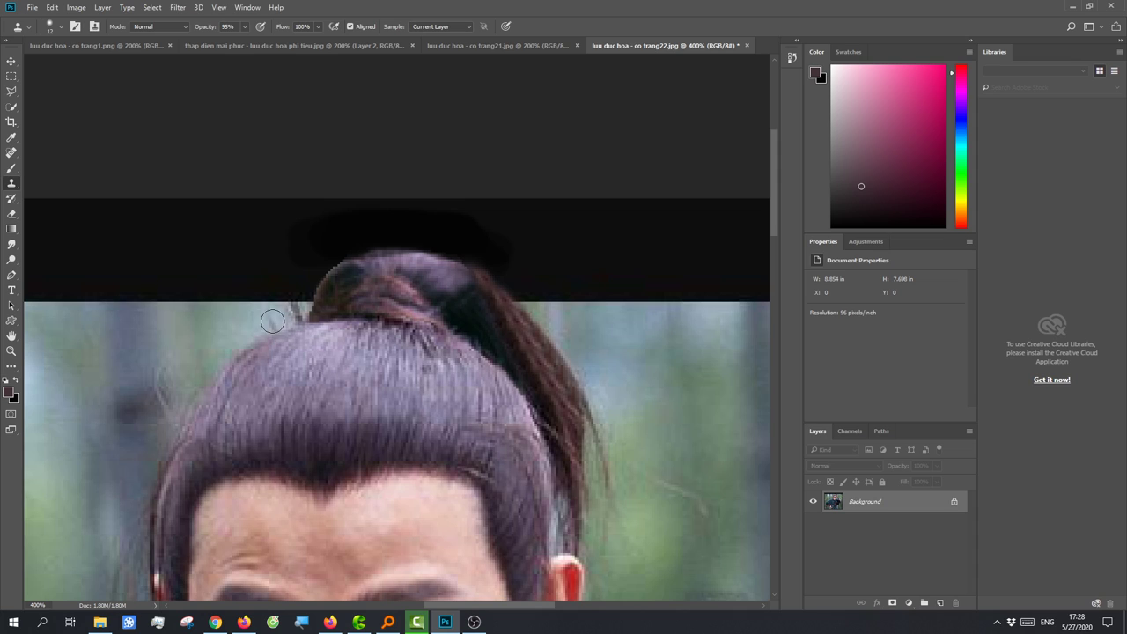
left_click_drag(268, 320, 294, 311)
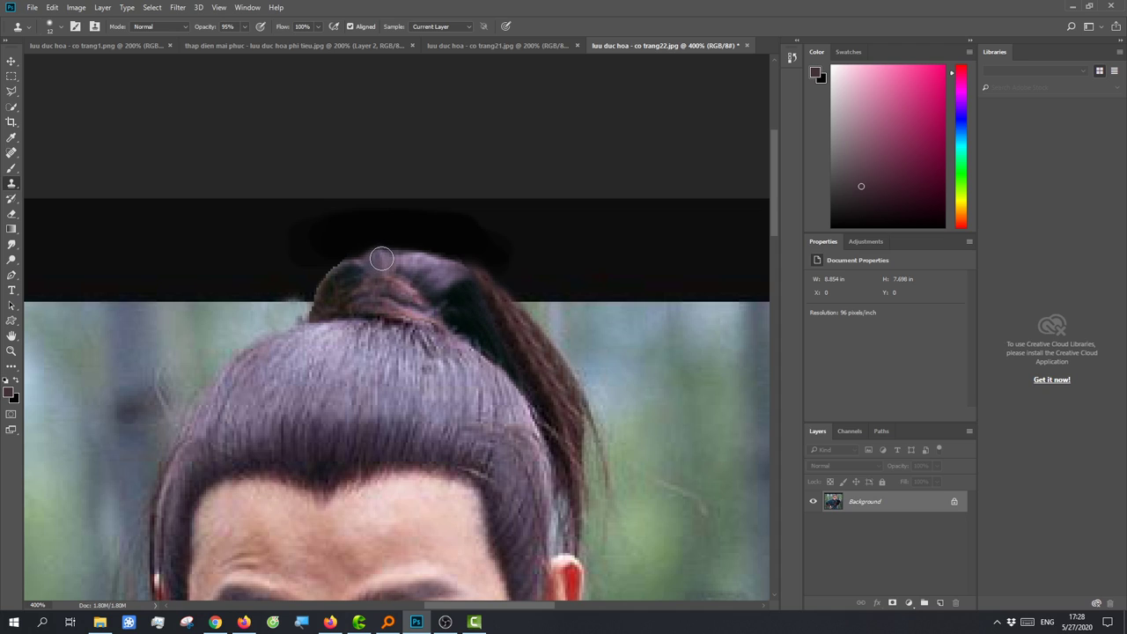
mouse_move(377, 264)
left_mouse_down()
mouse_move(406, 259)
mouse_move(356, 267)
left_mouse_up()
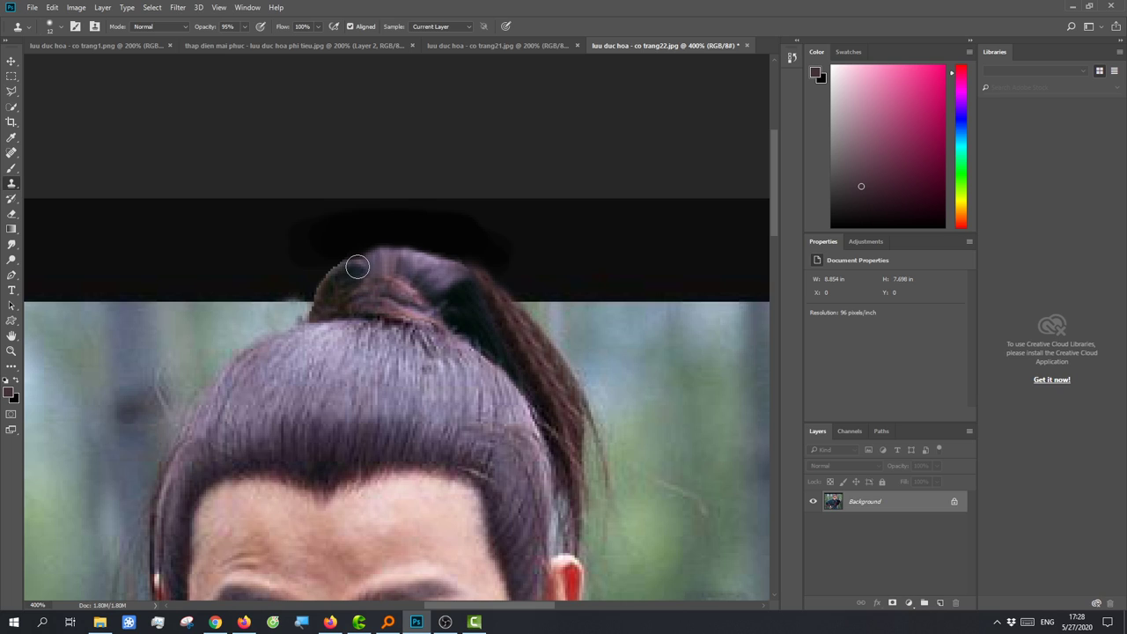
key("ctrl+z")
scroll(280, 356, "down", 1)
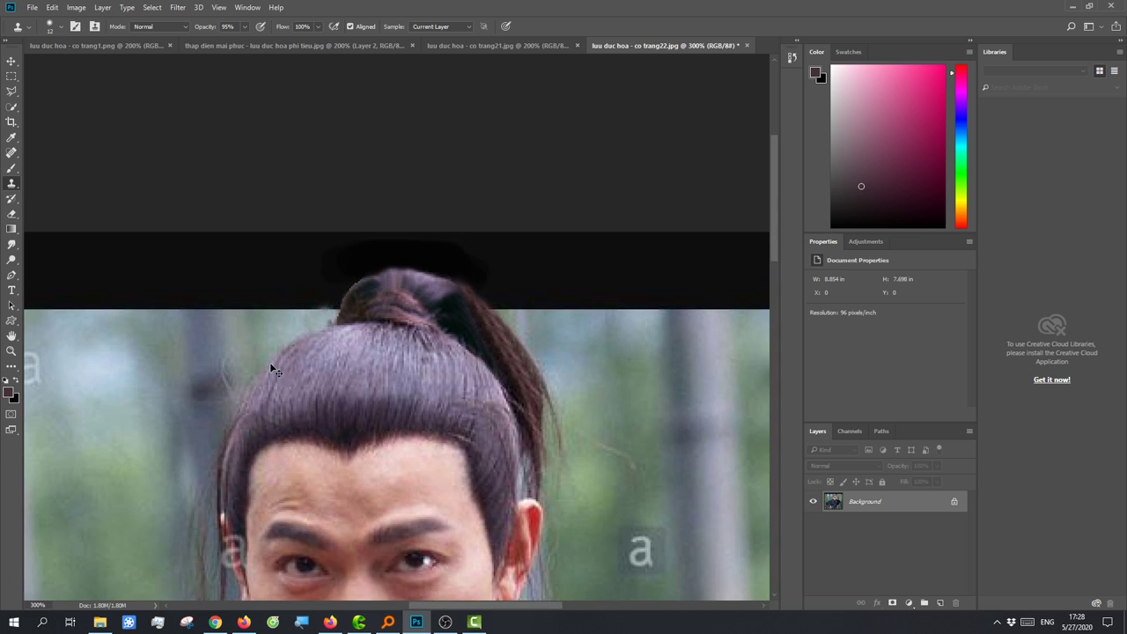
scroll(269, 362, "down", 1)
scroll(264, 379, "down", 1)
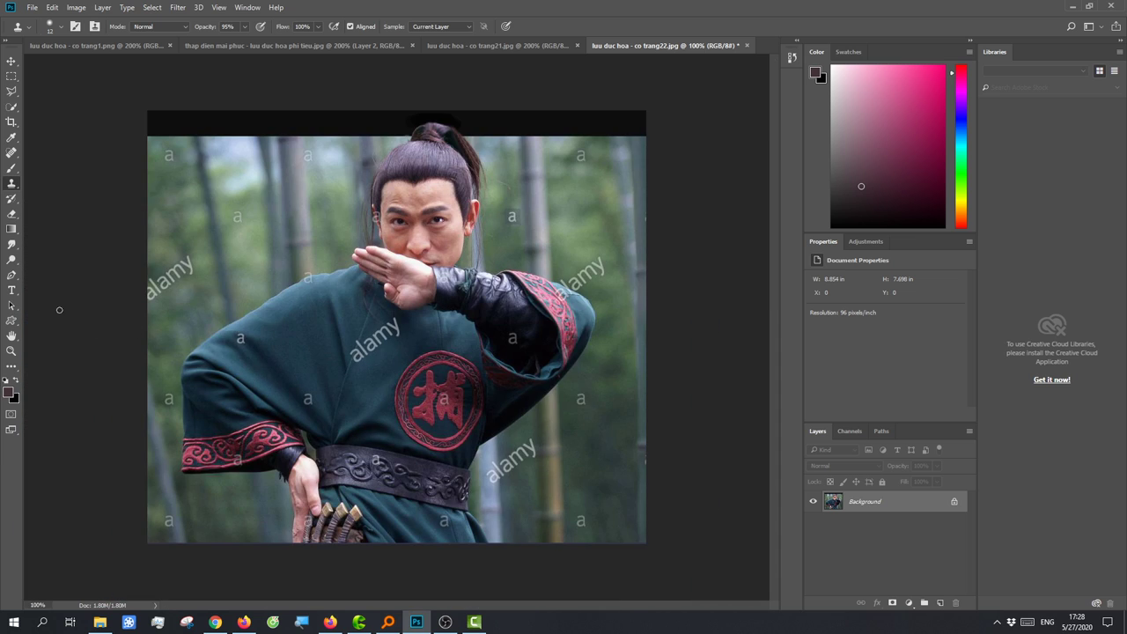
- Spot-heal the alamy watermarks on the man's chest and raised sleeve
left_click(10, 153)
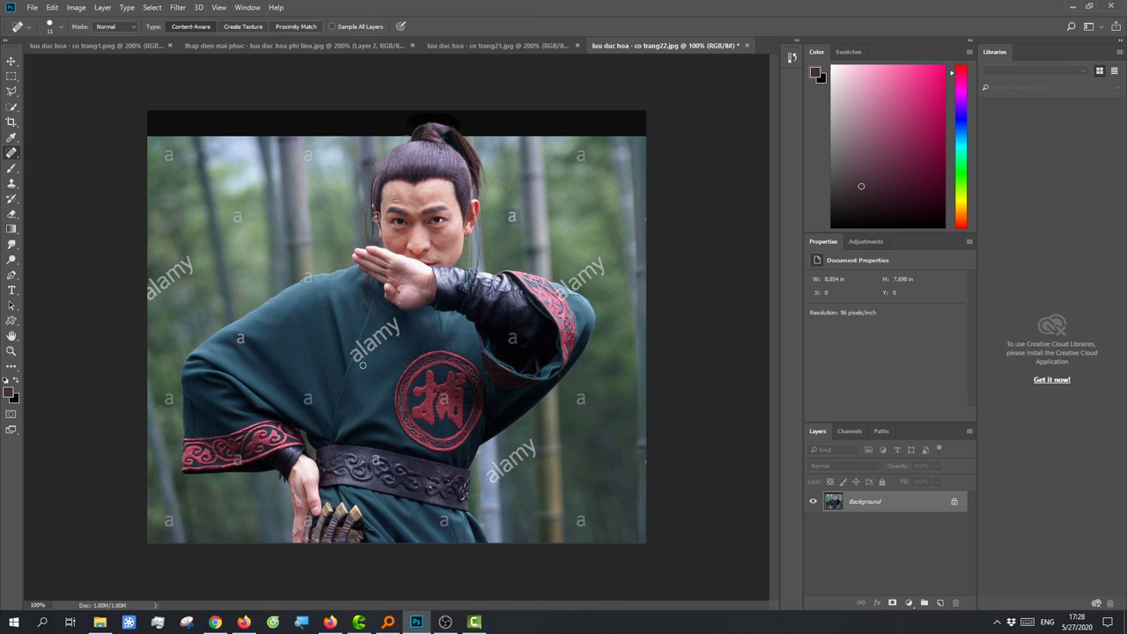
left_click_drag(356, 355, 398, 322)
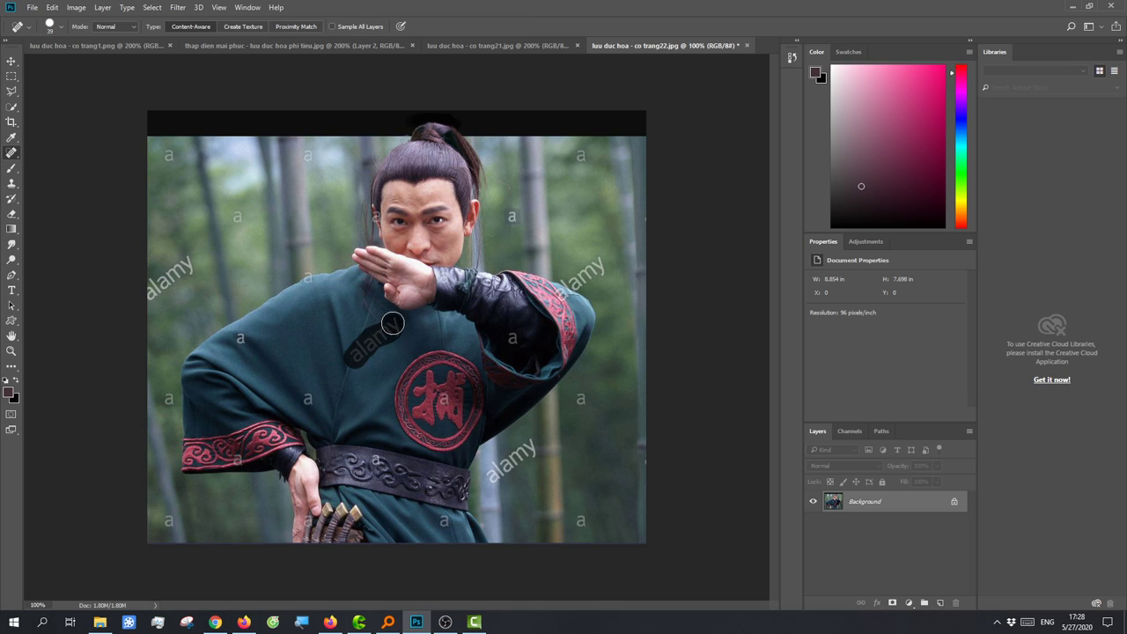
left_click(240, 338)
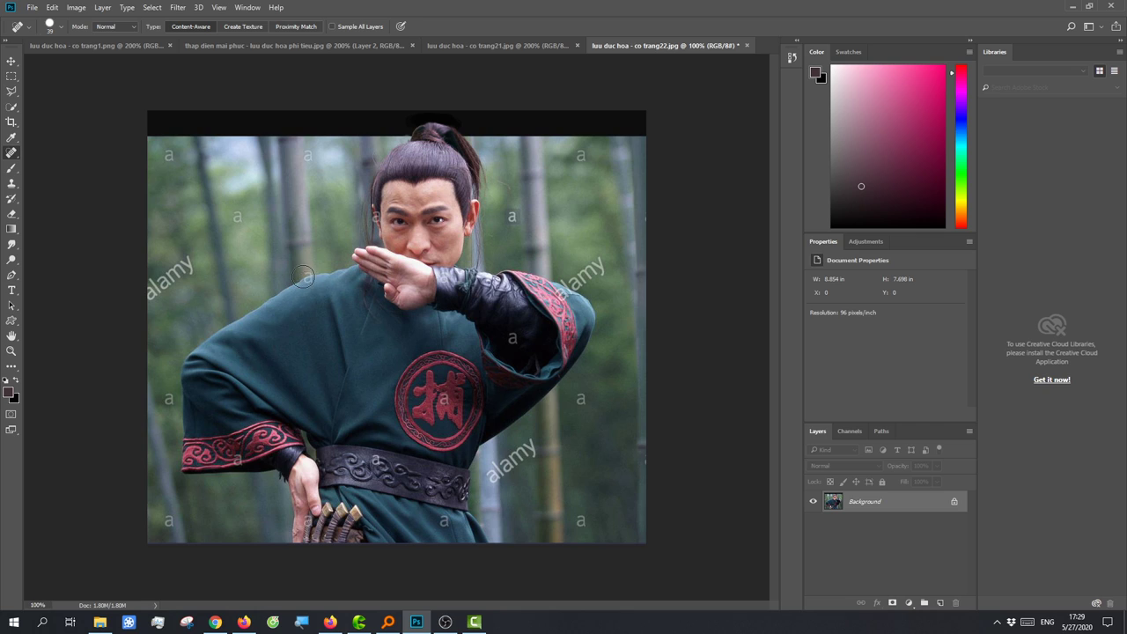
left_click_drag(560, 297, 567, 318)
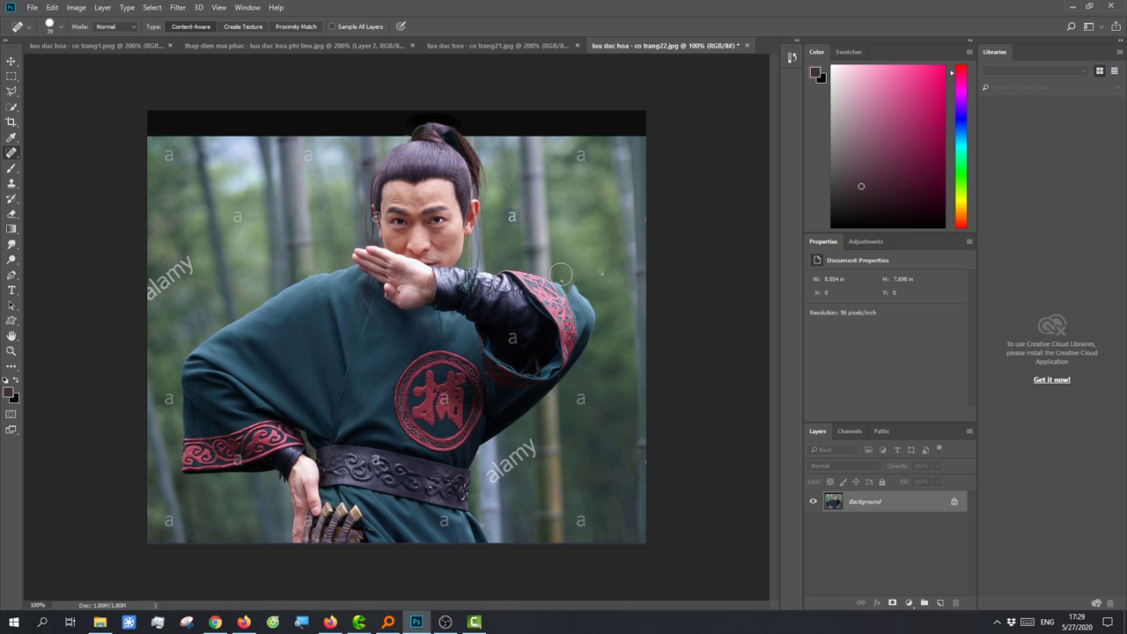
left_click(561, 274)
- Revert in the History panel to an earlier healing state, restoring the sleeve watermark
left_click(794, 59)
left_click(735, 183)
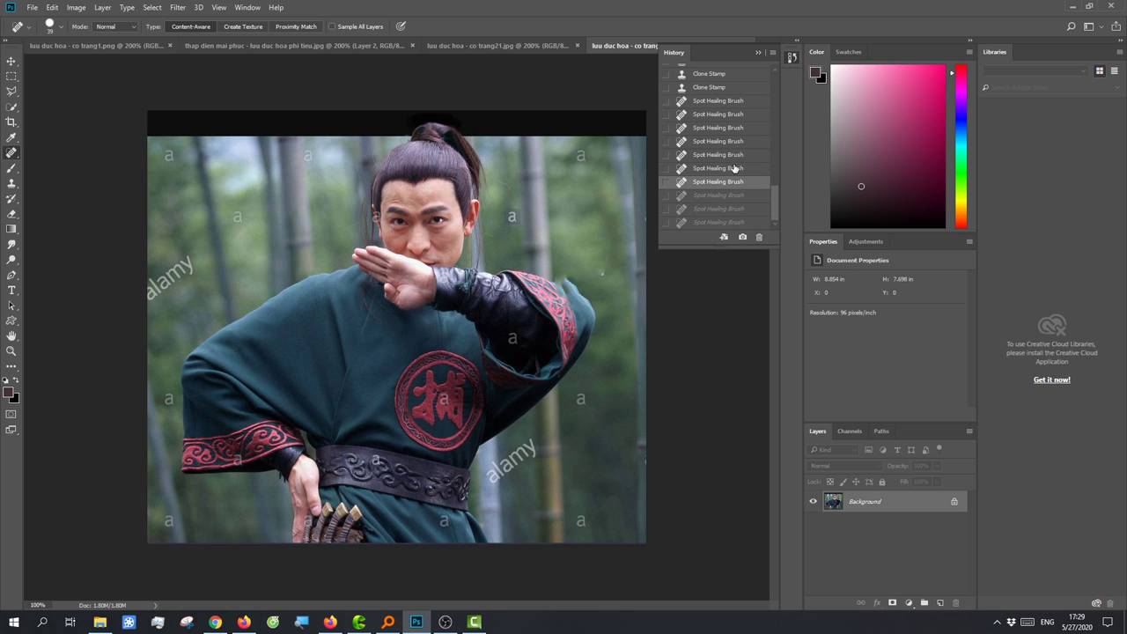
left_click(722, 142)
left_click(763, 53)
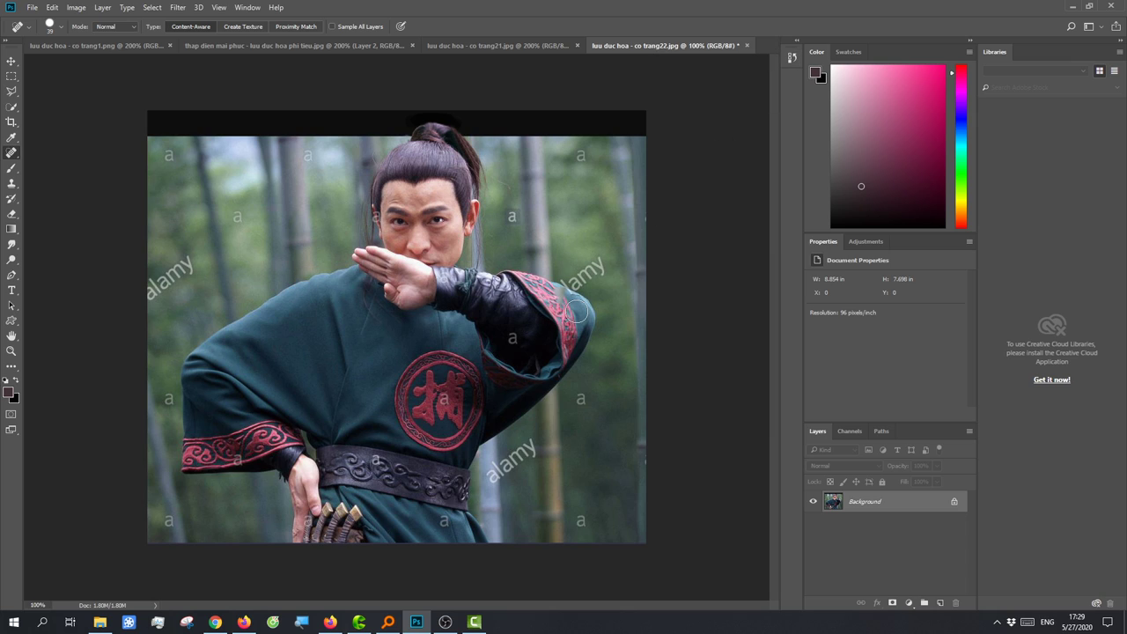
- Zoom in and heal the alamy letters on the raised sleeve with a 6 px healing brush
key("ctrl+plus")
key("ctrl+plus")
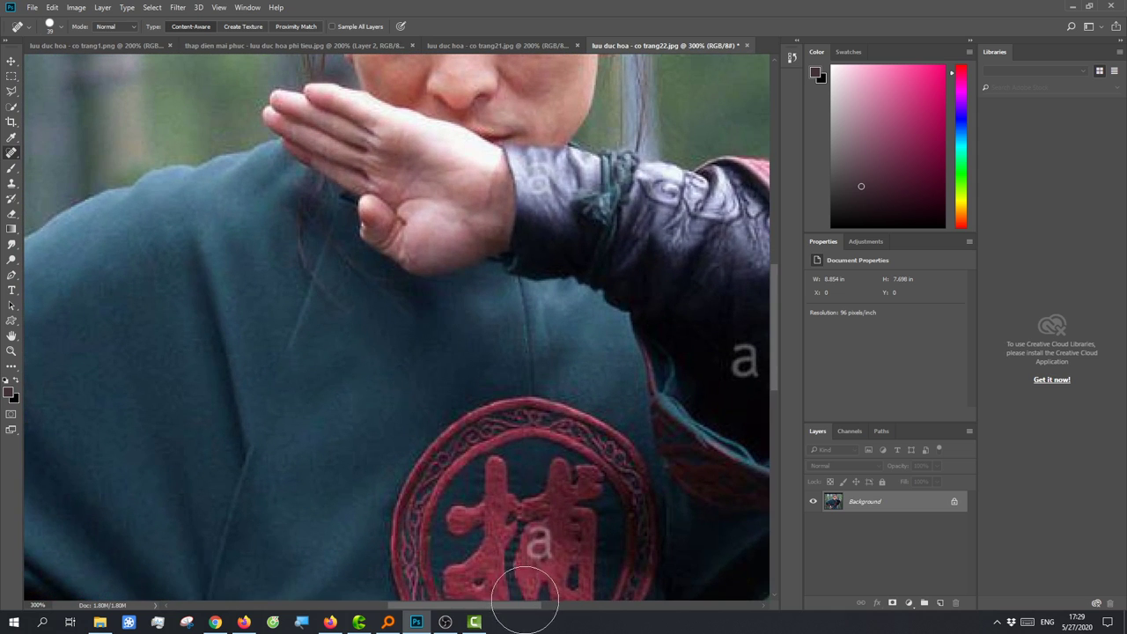
key("ctrl+plus")
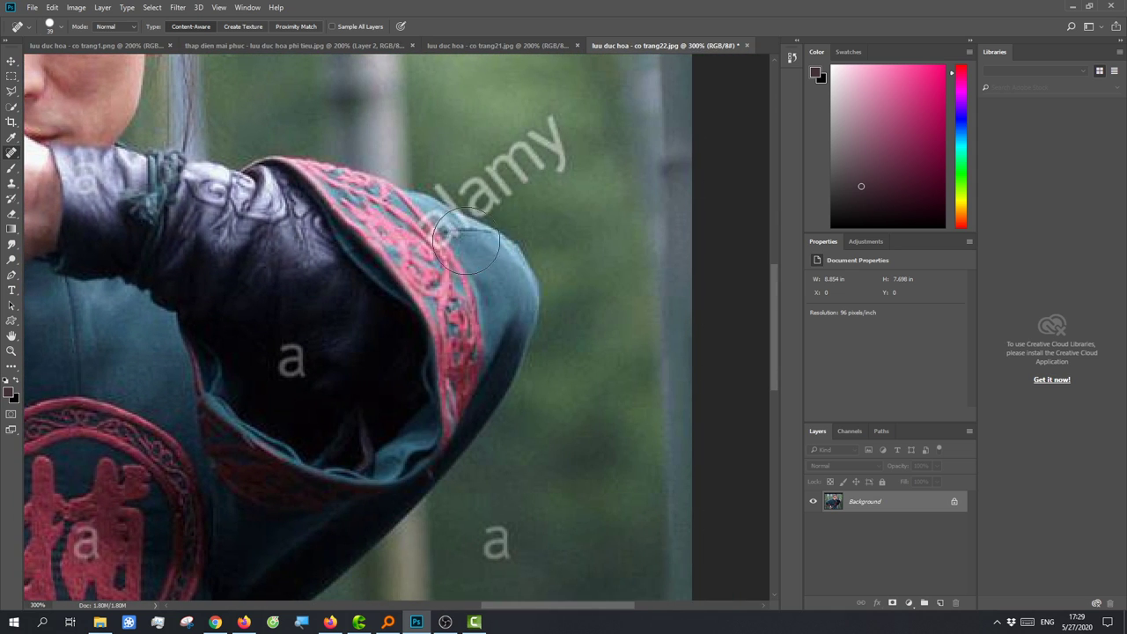
left_click_drag(457, 236, 429, 250)
mouse_move(447, 220)
left_mouse_down()
mouse_move(461, 233)
mouse_move(436, 223)
mouse_move(463, 224)
mouse_move(452, 222)
mouse_move(498, 202)
left_mouse_up()
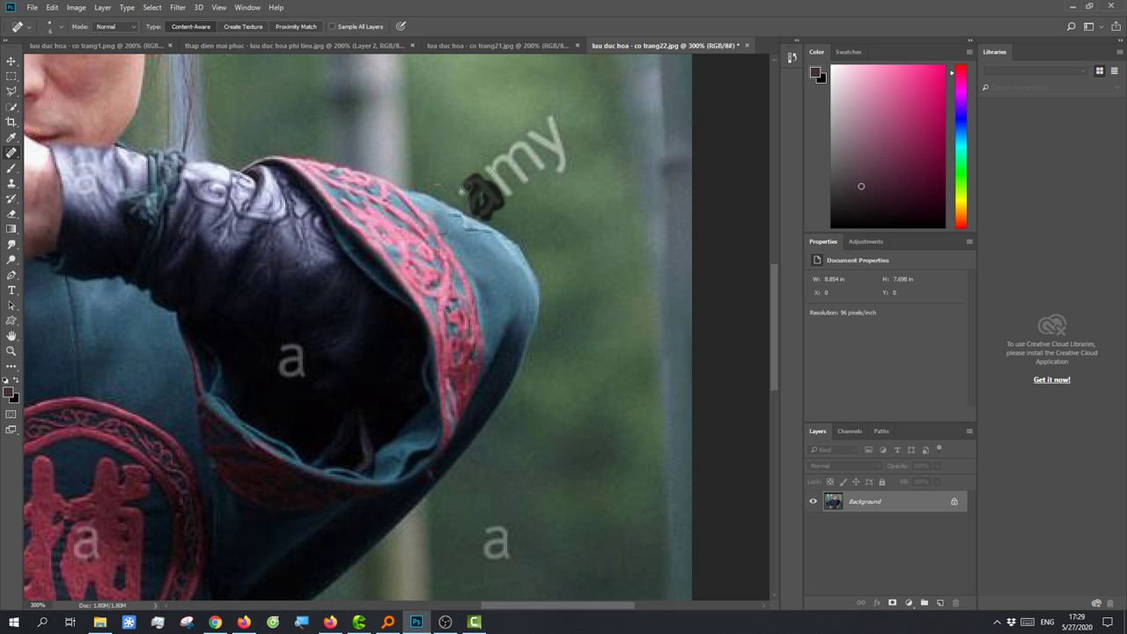
left_click_drag(477, 182, 456, 192)
key("ctrl+minus")
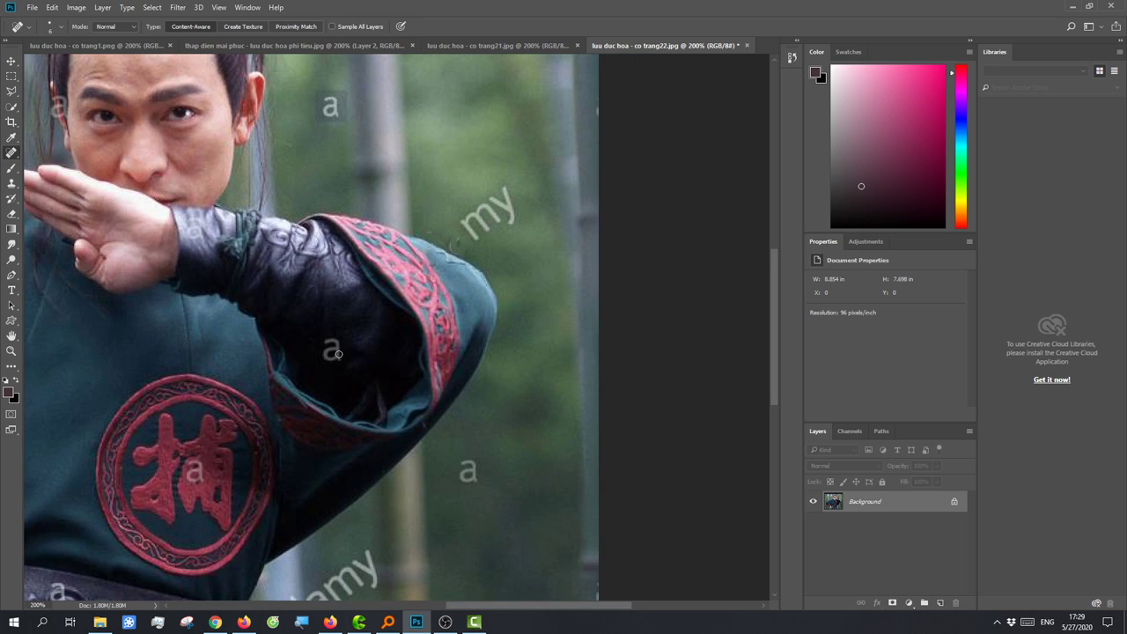
- Heal the 'a' watermark on the dark sleeve and a flaw on the red emblem character
key("bracketright")
left_click(340, 358)
left_click_drag(193, 468, 190, 479)
left_click(198, 476)
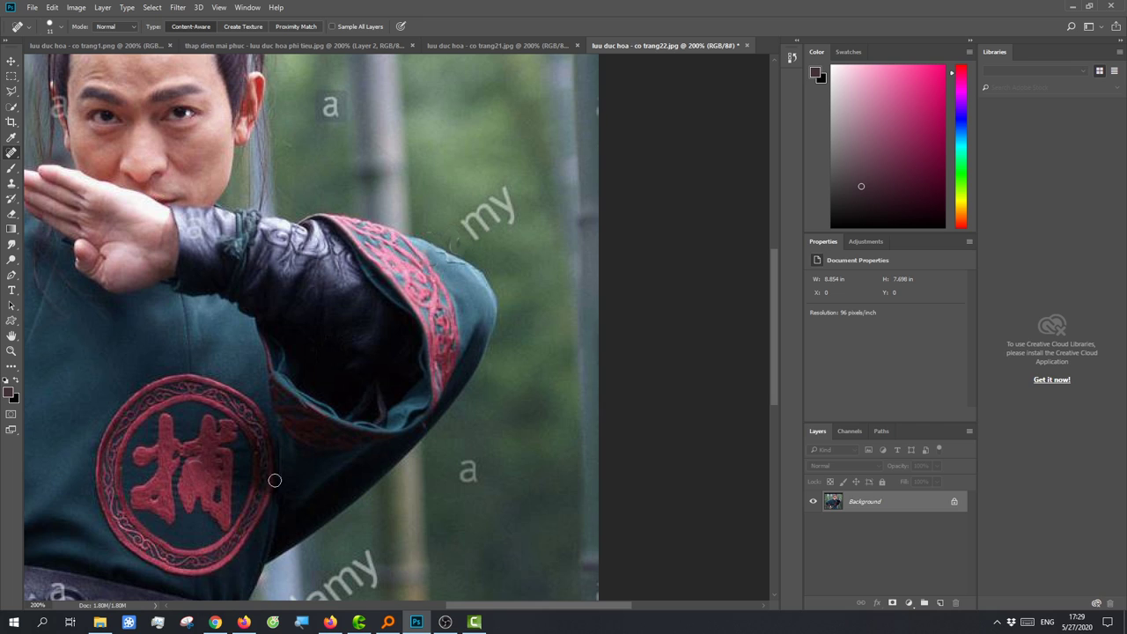
scroll(270, 446, "up", 3)
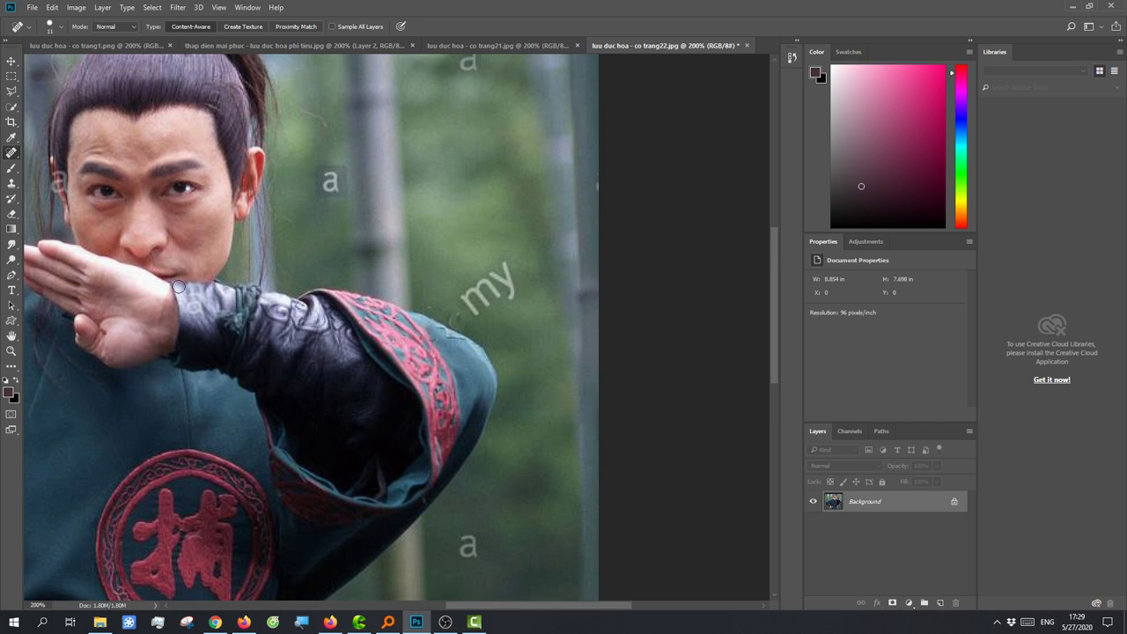
- Heal the dark blemish at the hair edge near the left ear with a 3 px brush
left_click_drag(53, 176, 56, 195)
key("ctrl+z")
right_click(54, 174, "alt")
right_click(54, 174, "alt")
left_click_drag(62, 180, 53, 189)
left_click_drag(61, 186, 61, 188)
scroll(75, 212, "down", 2)
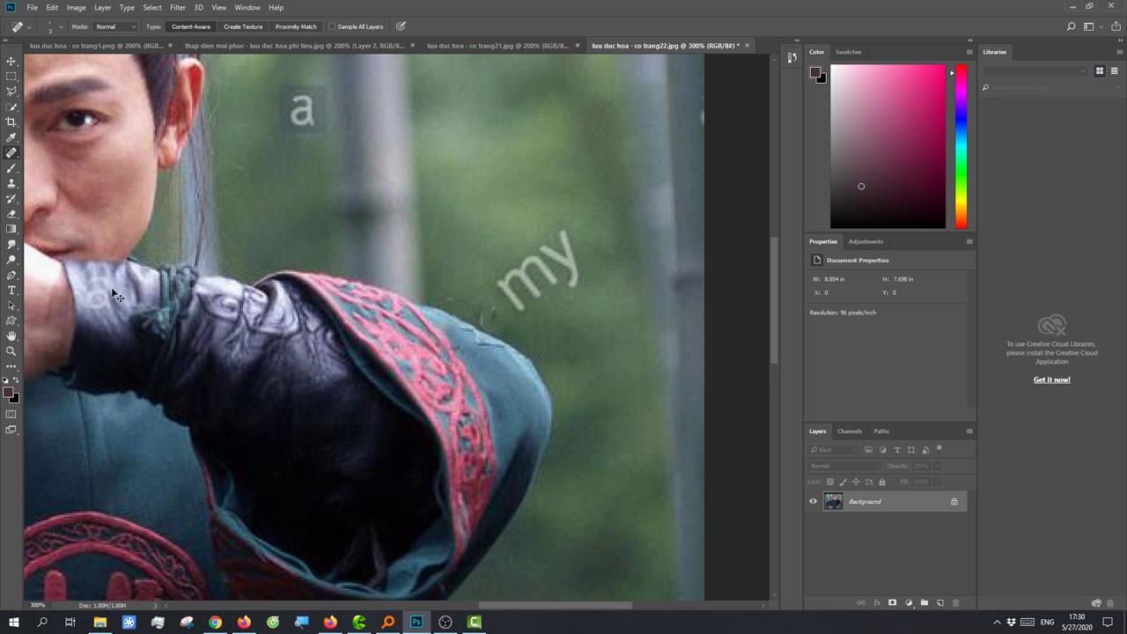
scroll(97, 233, "down", 3)
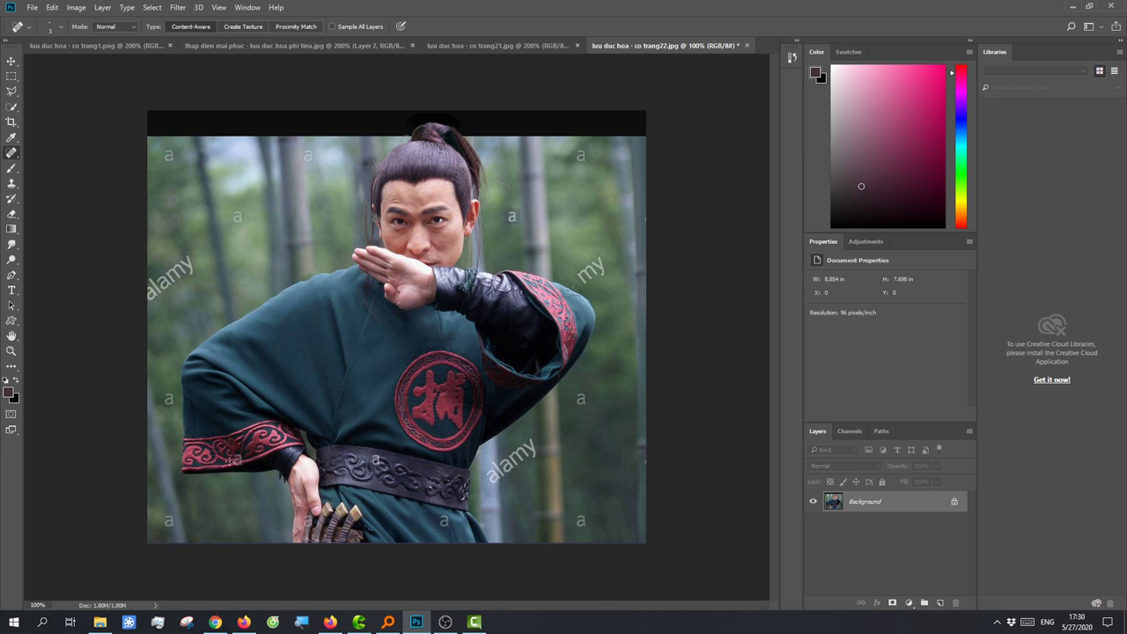
- Clone-stamp the stray hair along the man's temple, then zoom back out over face and hair
key("bracketright")
key("bracketright")
key("bracketright")
scroll(455, 308, "up", 2)
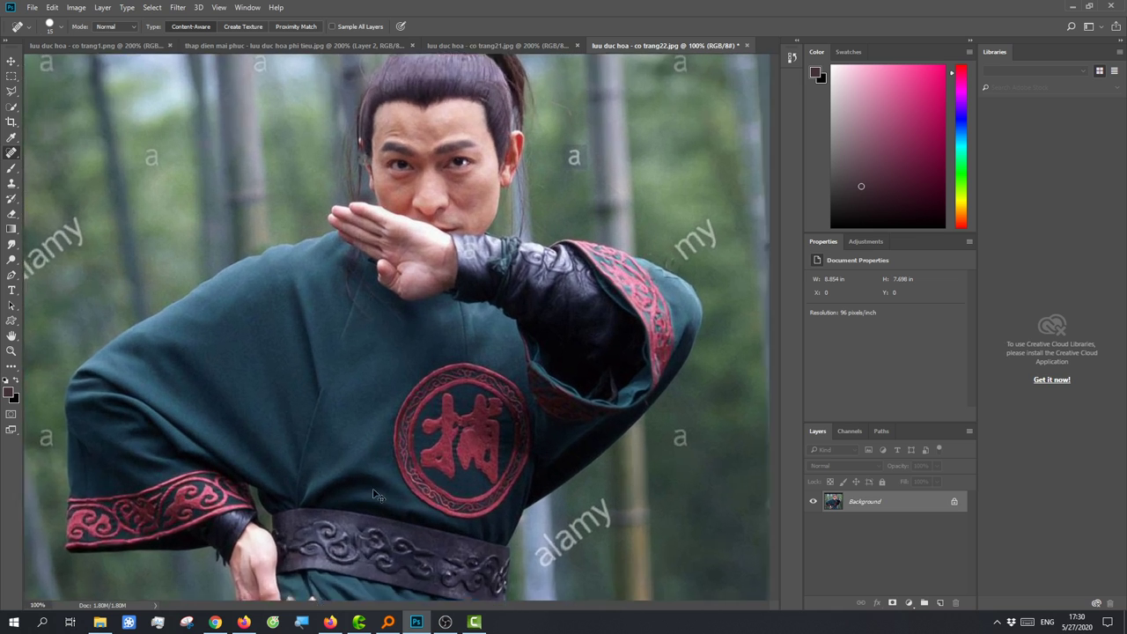
scroll(455, 308, "up", 1)
scroll(455, 309, "up", 1)
scroll(455, 308, "up", 2)
scroll(455, 308, "up", 1)
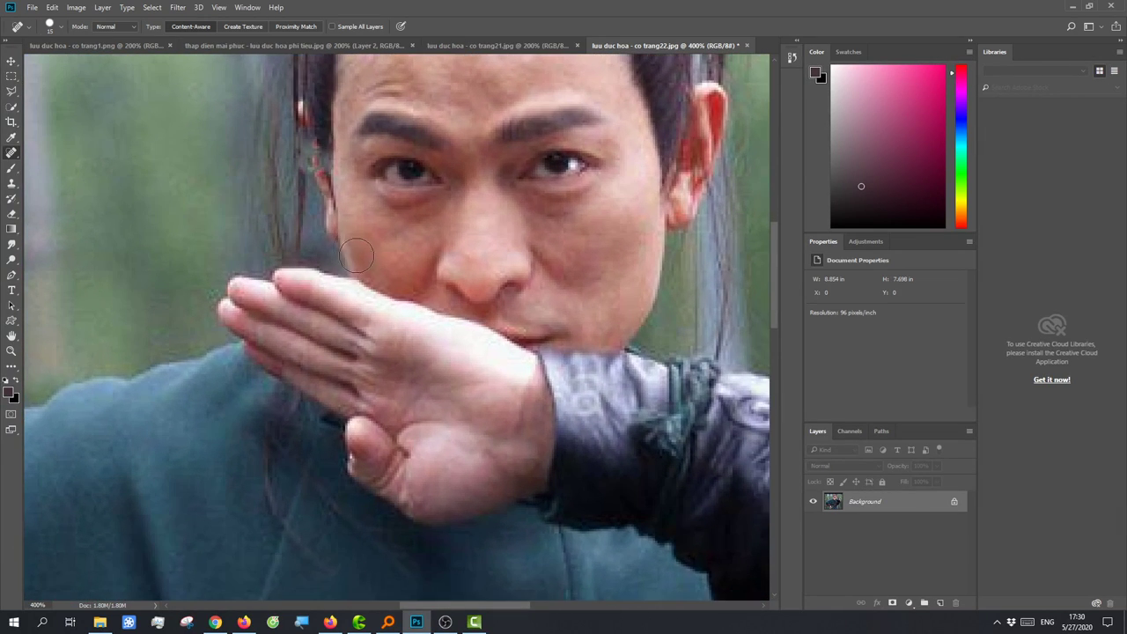
scroll(455, 308, "up", 1)
scroll(456, 309, "up", 1)
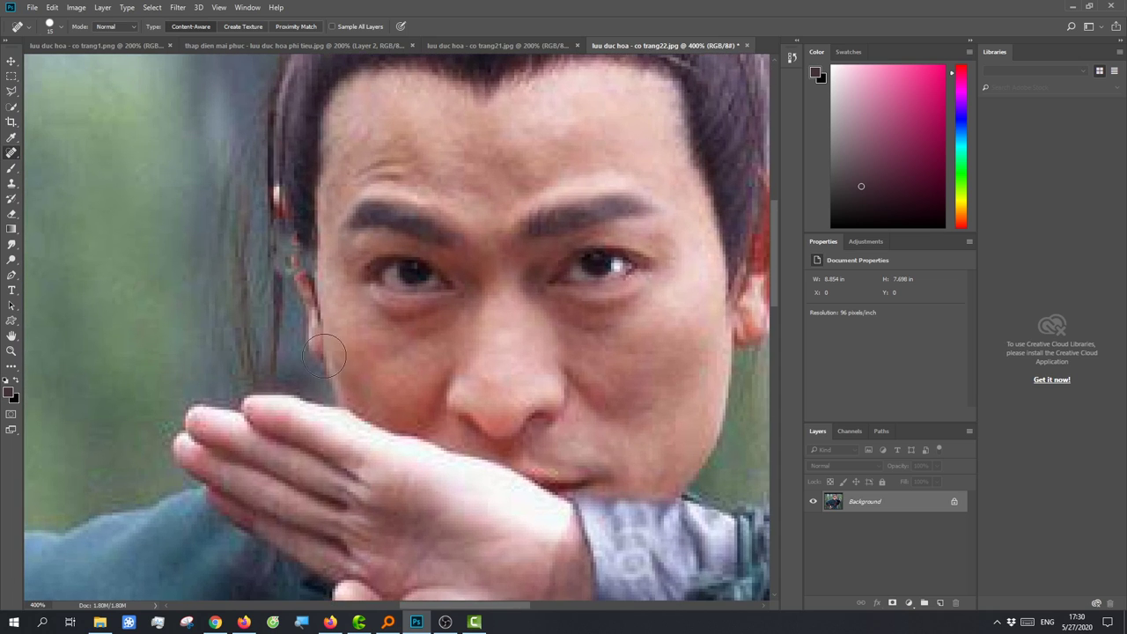
left_click(11, 182)
right_click(308, 296, "alt")
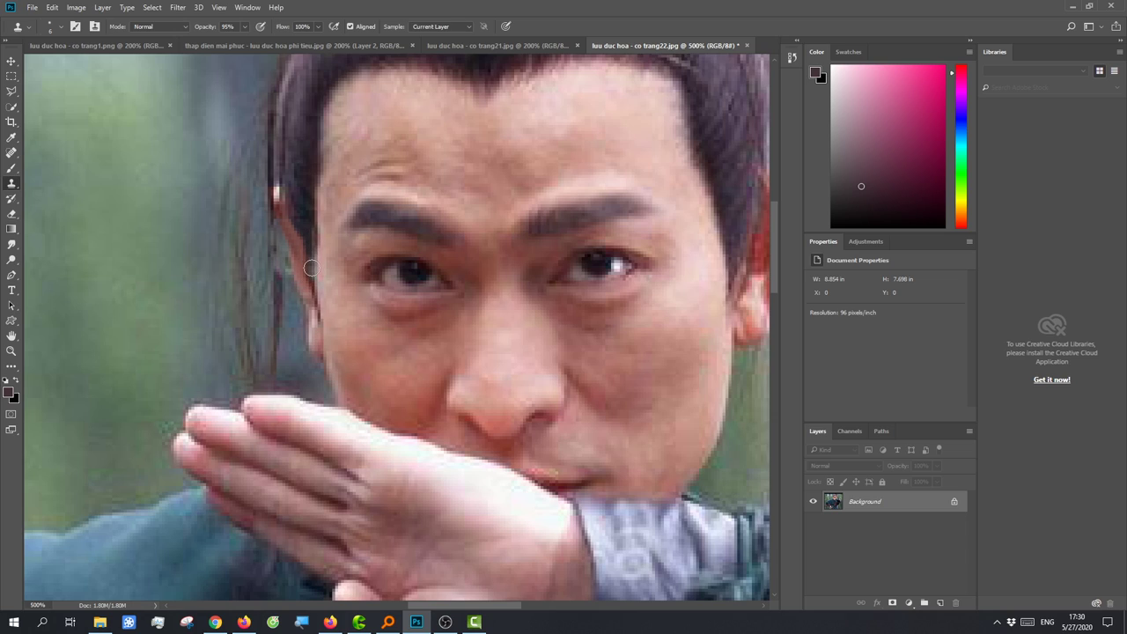
key("ctrl+minus")
key("ctrl+minus")
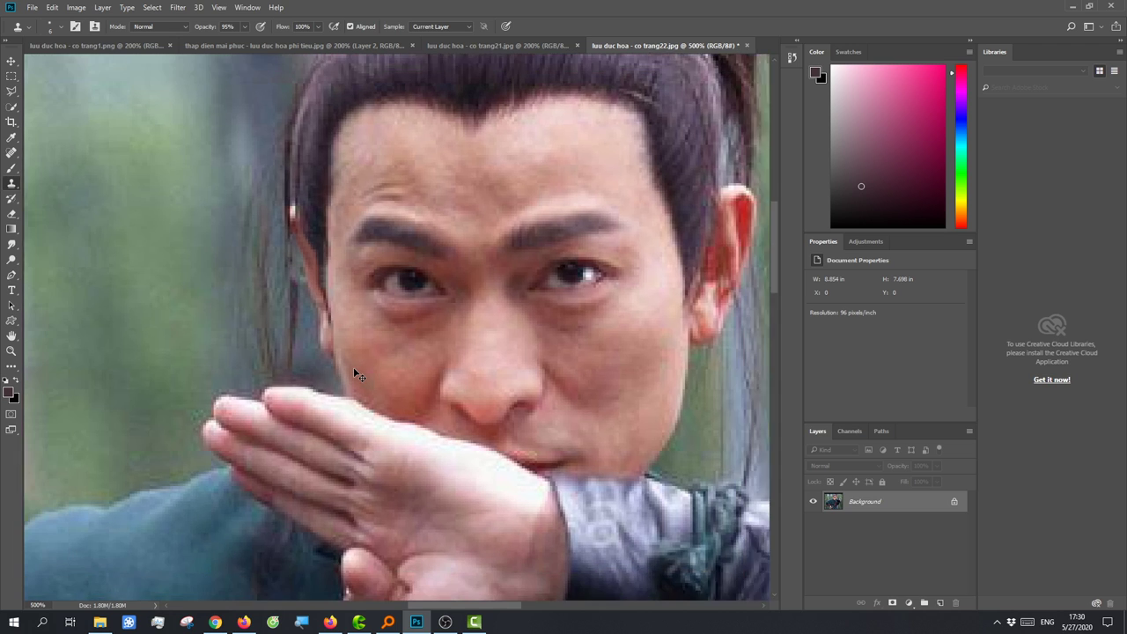
key("ctrl+minus")
key("ctrl+minus")
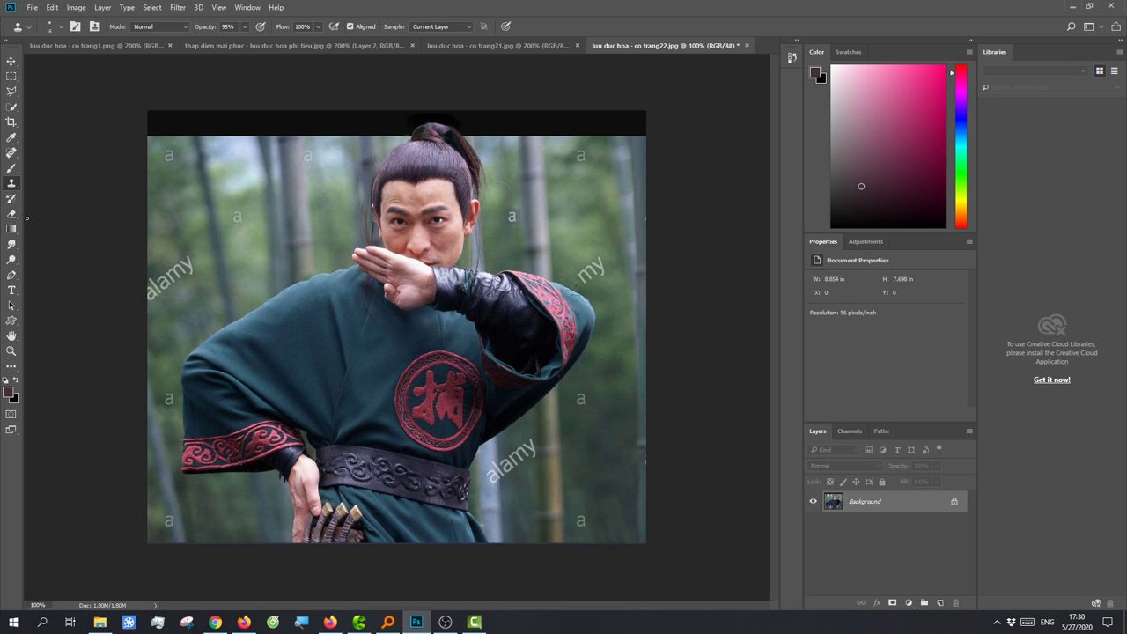
- Quick-select the man's hair, face and upper chest with an enlarged selection brush
left_click(12, 168)
left_click(12, 107)
left_click_drag(471, 229, 506, 229)
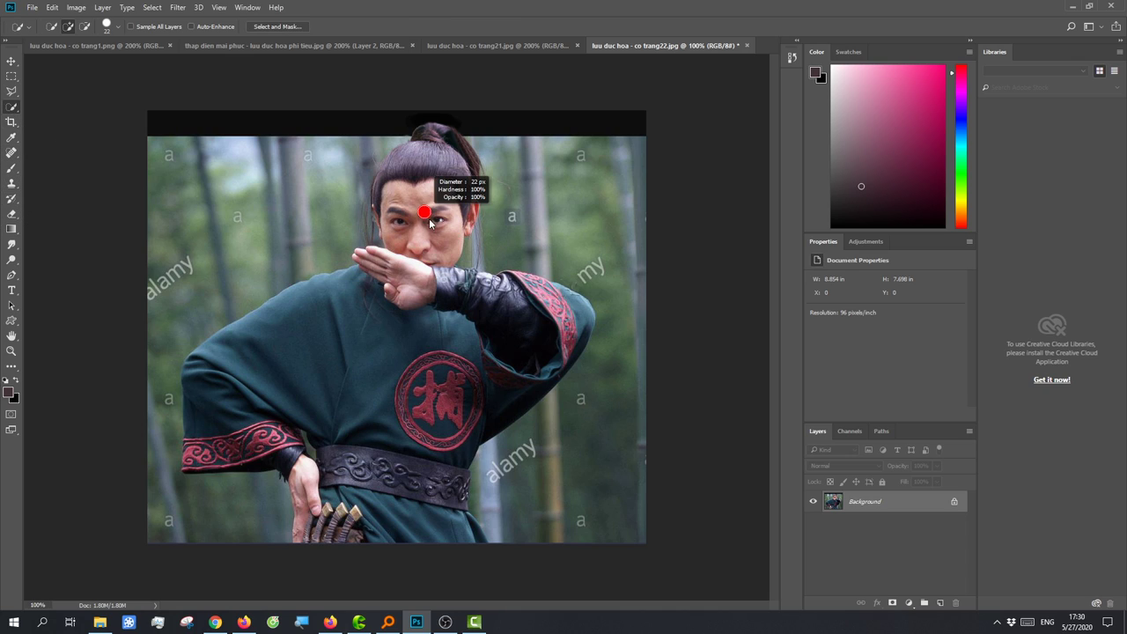
mouse_move(434, 138)
left_mouse_down()
mouse_move(357, 336)
mouse_move(322, 490)
mouse_move(206, 452)
mouse_move(569, 312)
left_mouse_up()
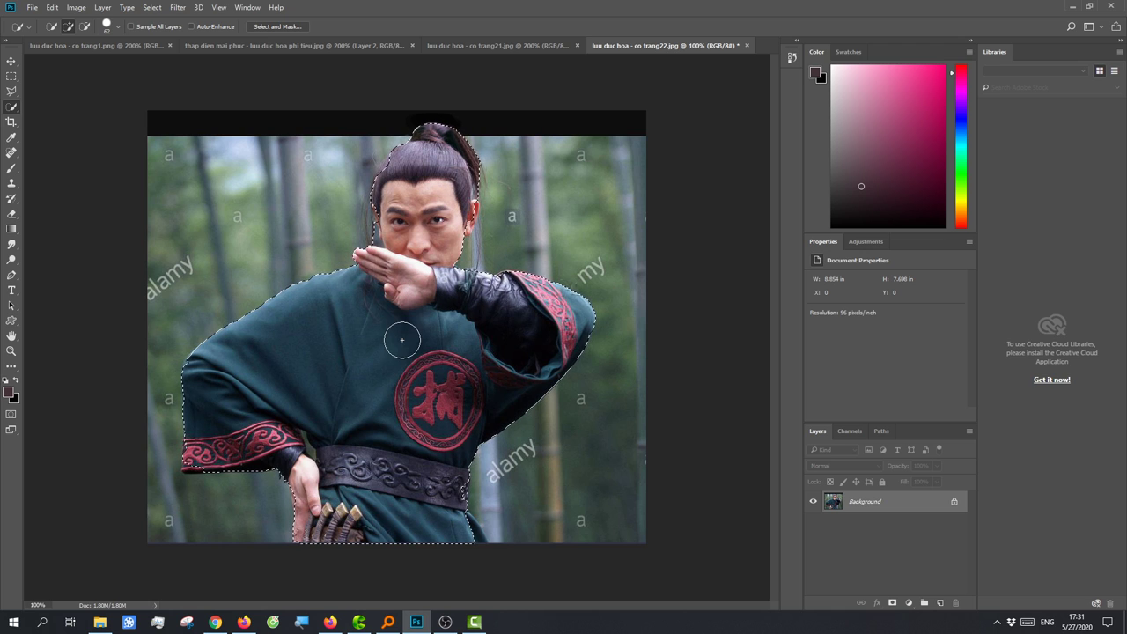
scroll(410, 476, "up", 2)
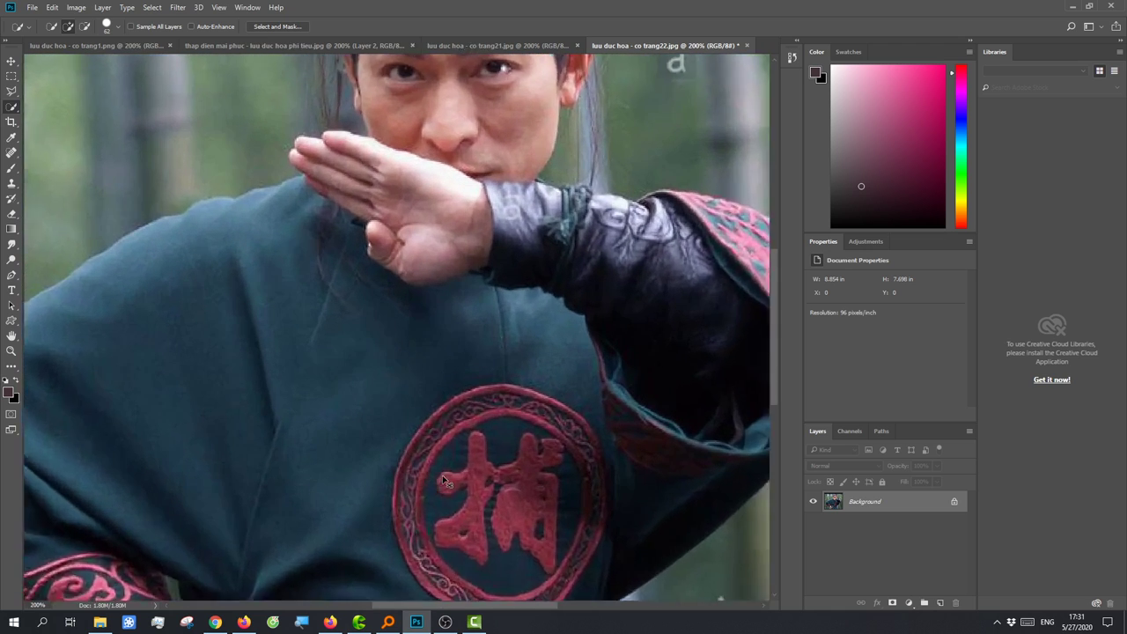
scroll(440, 423, "up", 1)
scroll(457, 405, "up", 1)
scroll(365, 494, "down", 3)
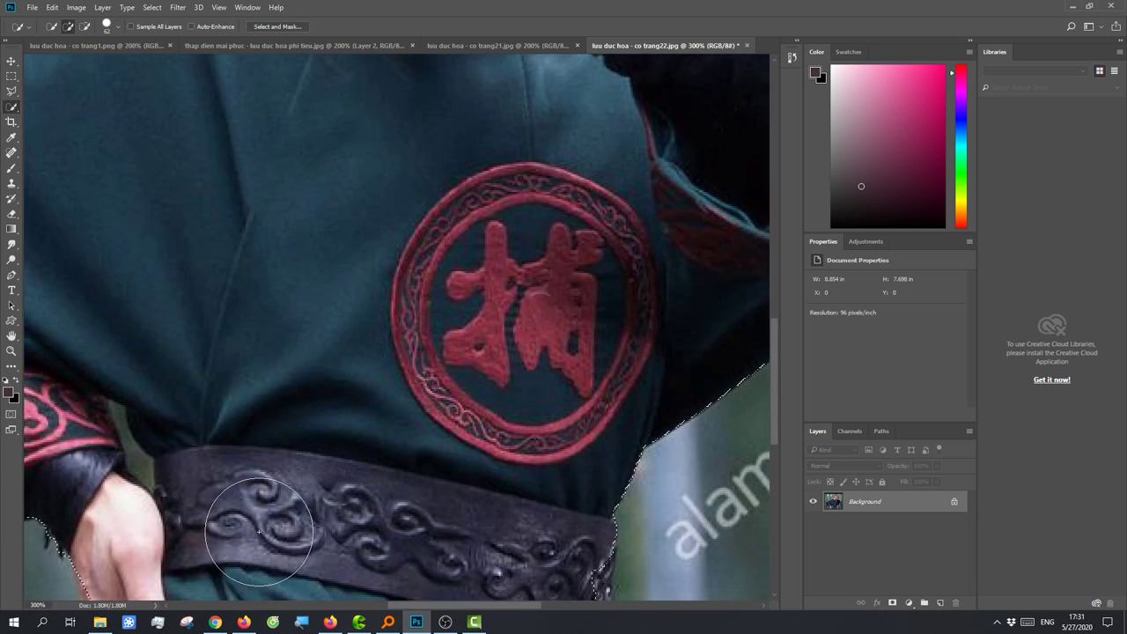
scroll(264, 423, "down", 2)
mouse_move(219, 383)
left_mouse_down()
mouse_move(128, 359)
mouse_move(117, 325)
mouse_move(145, 388)
left_mouse_up()
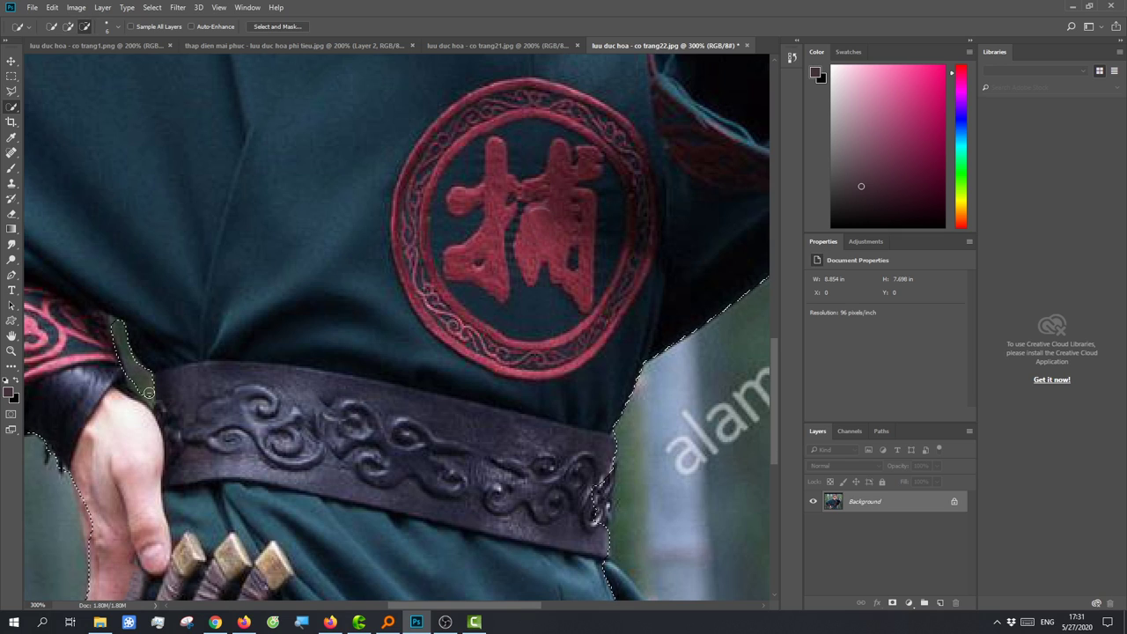
- Add the robe below the belt to the fighter selection
key("alt")
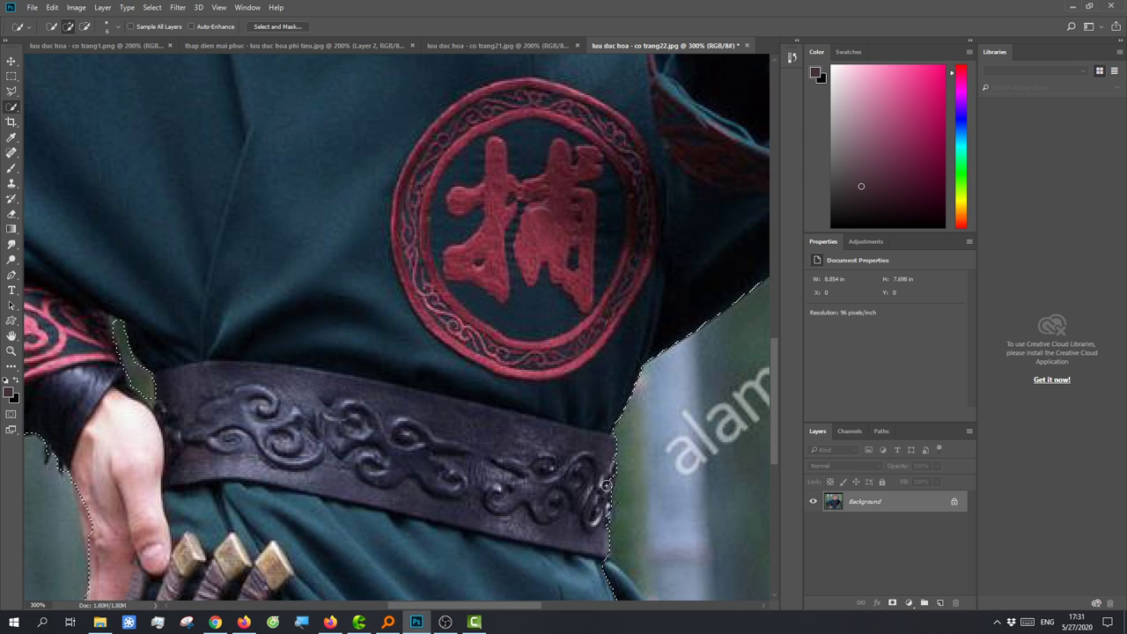
scroll(556, 505, "down", 3)
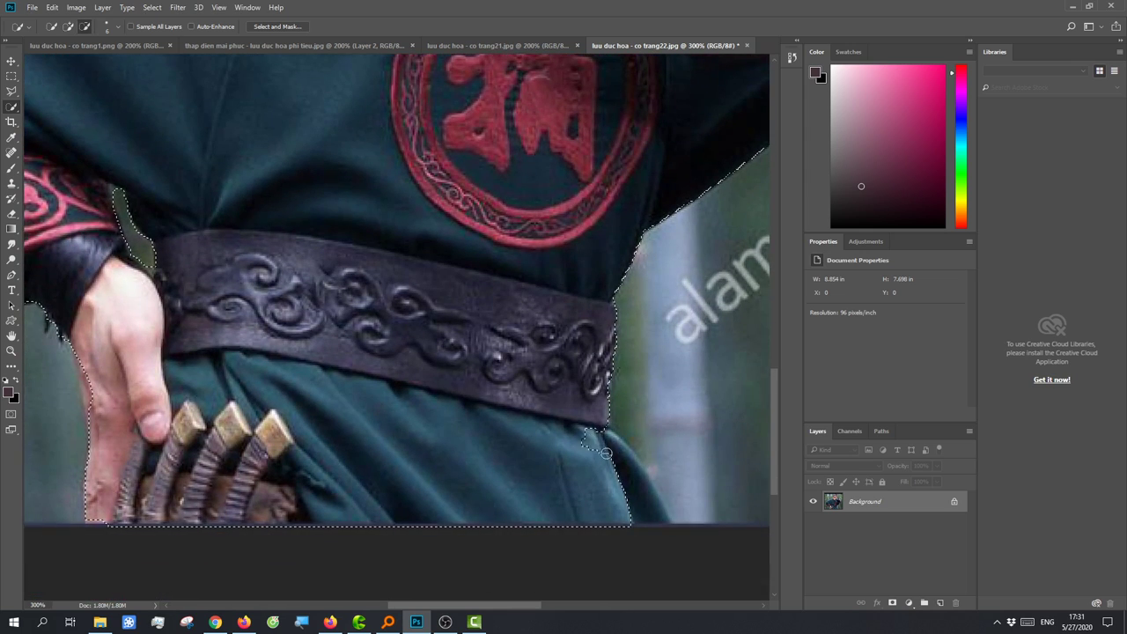
left_click_drag(603, 438, 616, 454)
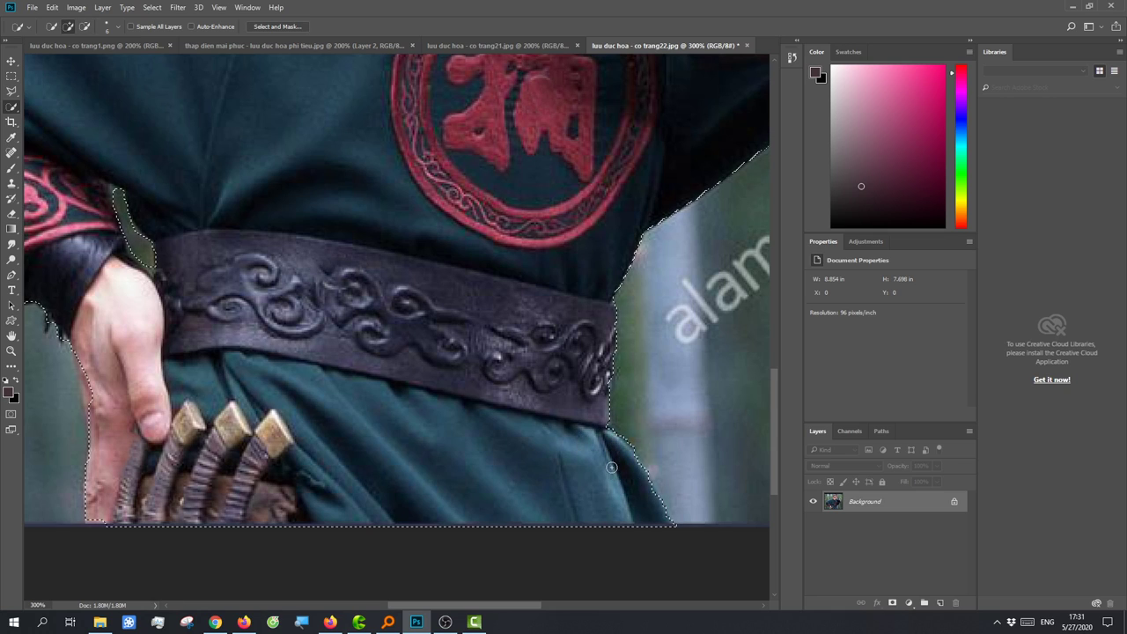
scroll(611, 467, "up", 4)
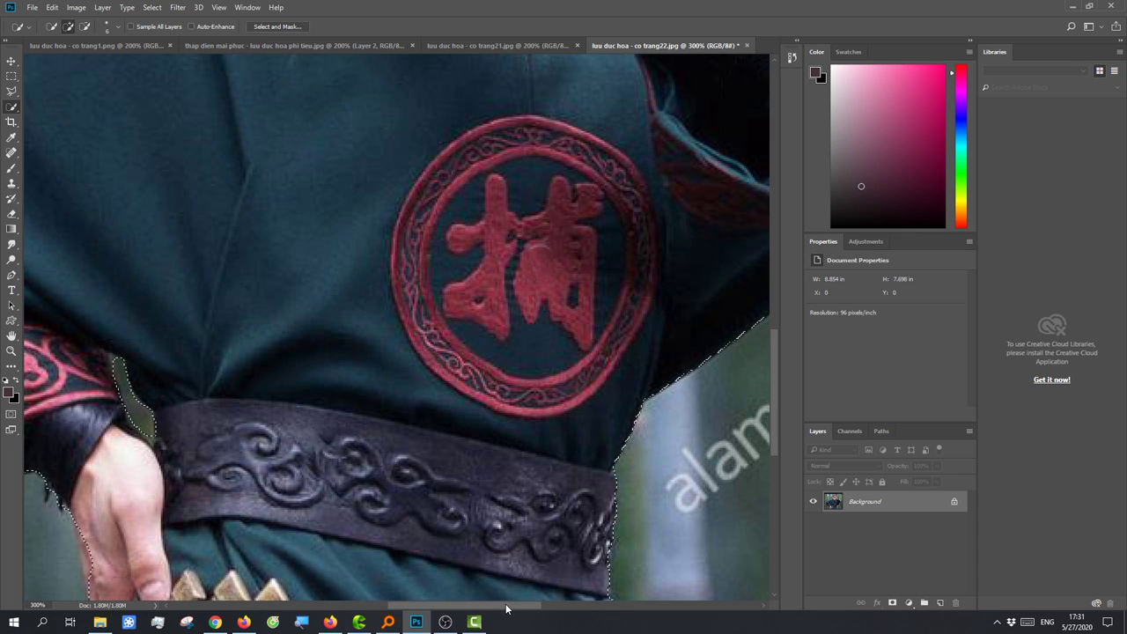
scroll(546, 564, "right", 3)
scroll(590, 510, "up", 2)
scroll(634, 457, "up", 2)
scroll(671, 415, "up", 2)
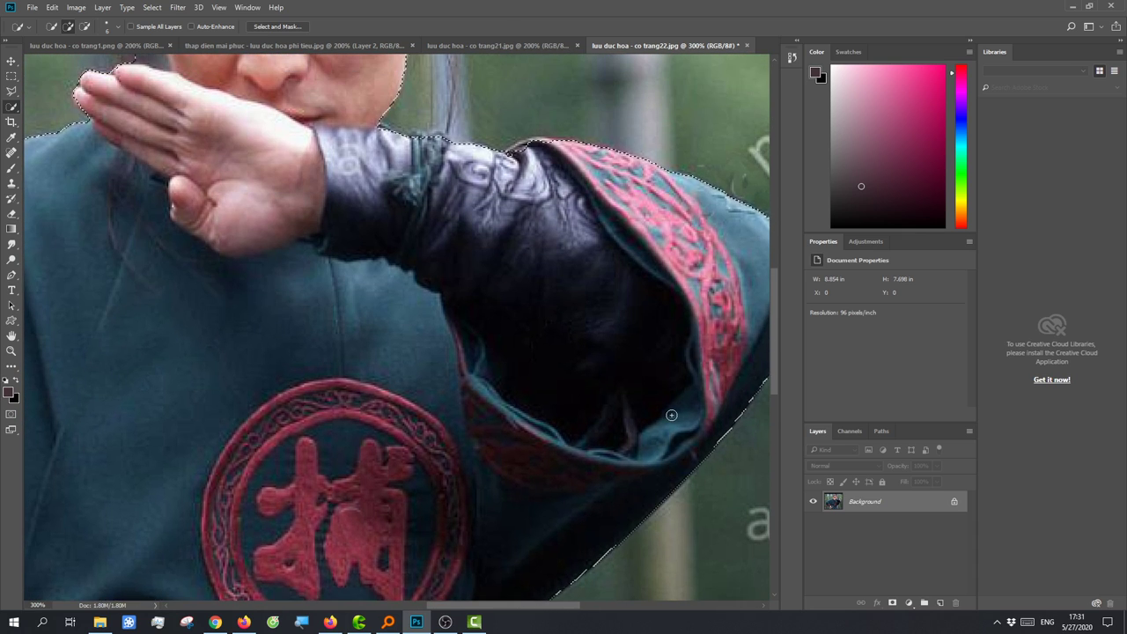
scroll(671, 415, "up", 3)
scroll(571, 604, "right", 1)
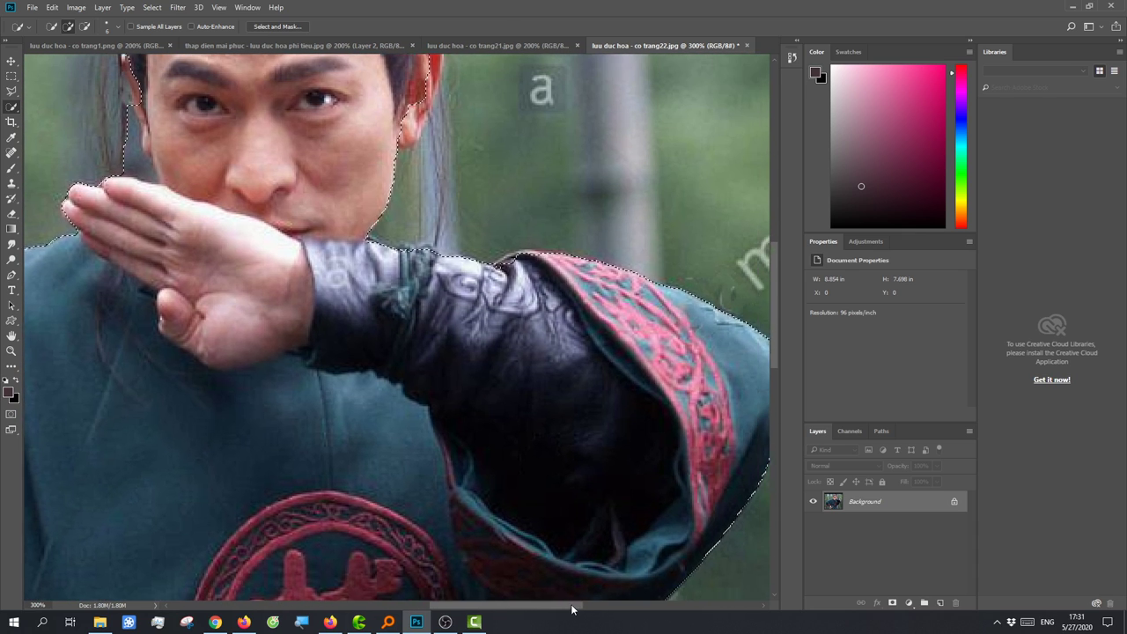
scroll(415, 373, "up", 1)
scroll(454, 484, "up", 1)
scroll(494, 598, "up", 1)
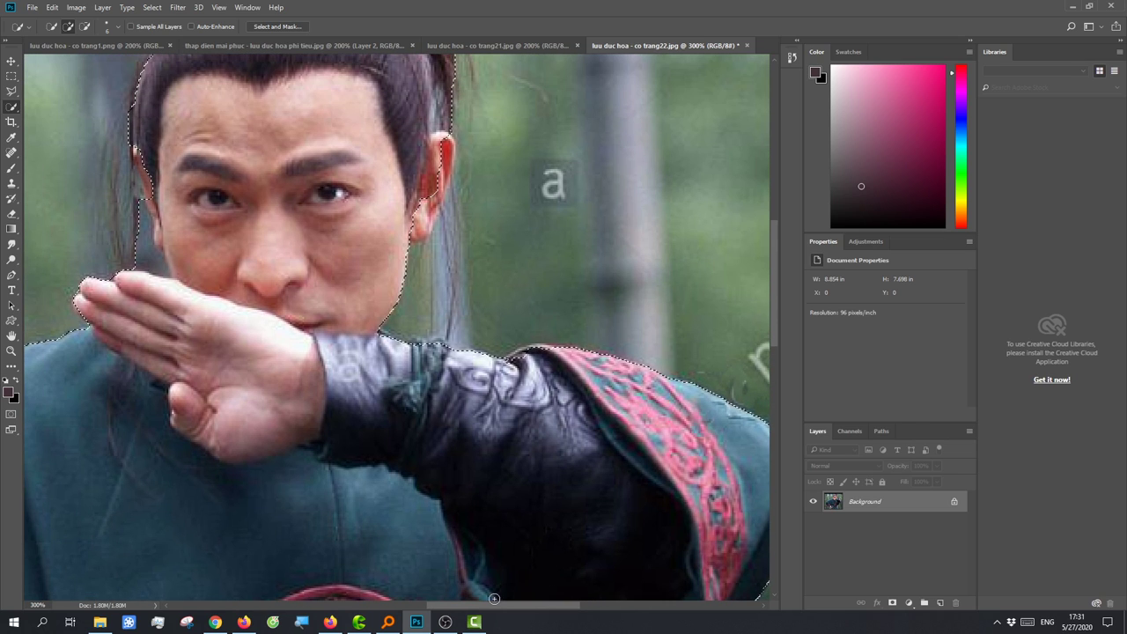
scroll(423, 546, "left", 10)
scroll(353, 493, "right", 9)
scroll(242, 407, "up", 1)
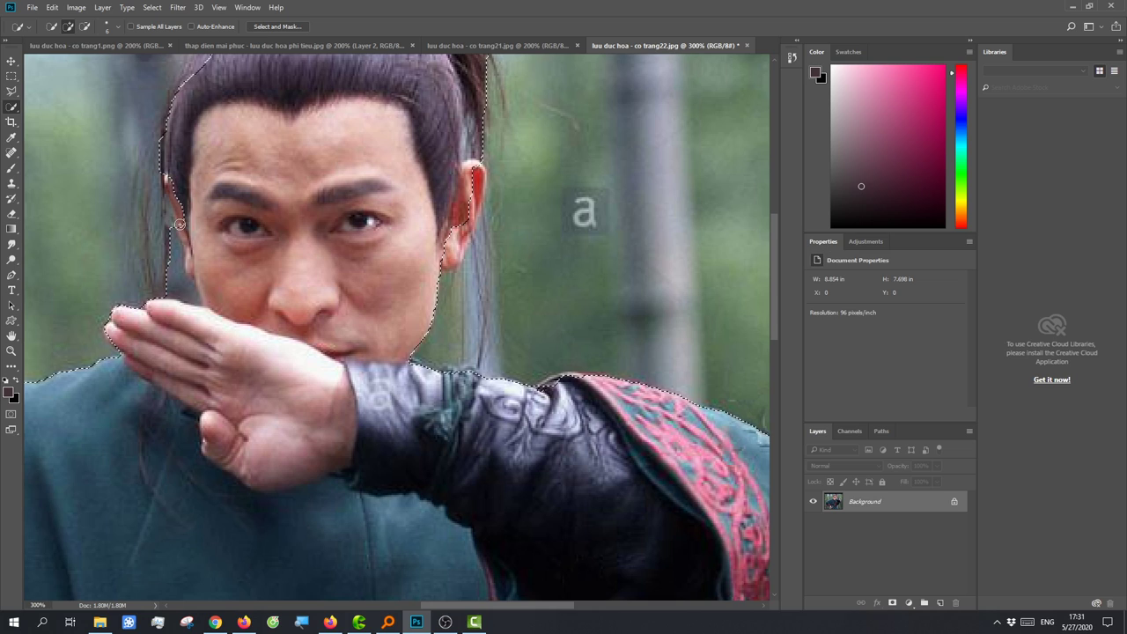
- Refine the selection: add the right earlobe and left hair edge, trim background beside the hair
key("alt")
left_click_drag(170, 266, 190, 297)
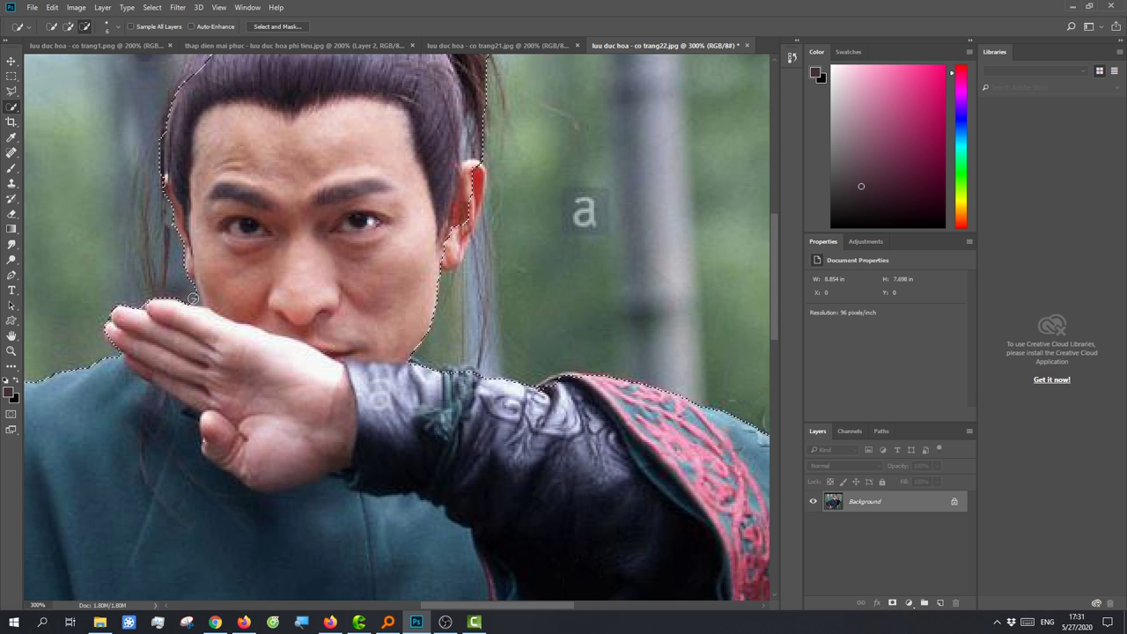
scroll(220, 335, "up", 3)
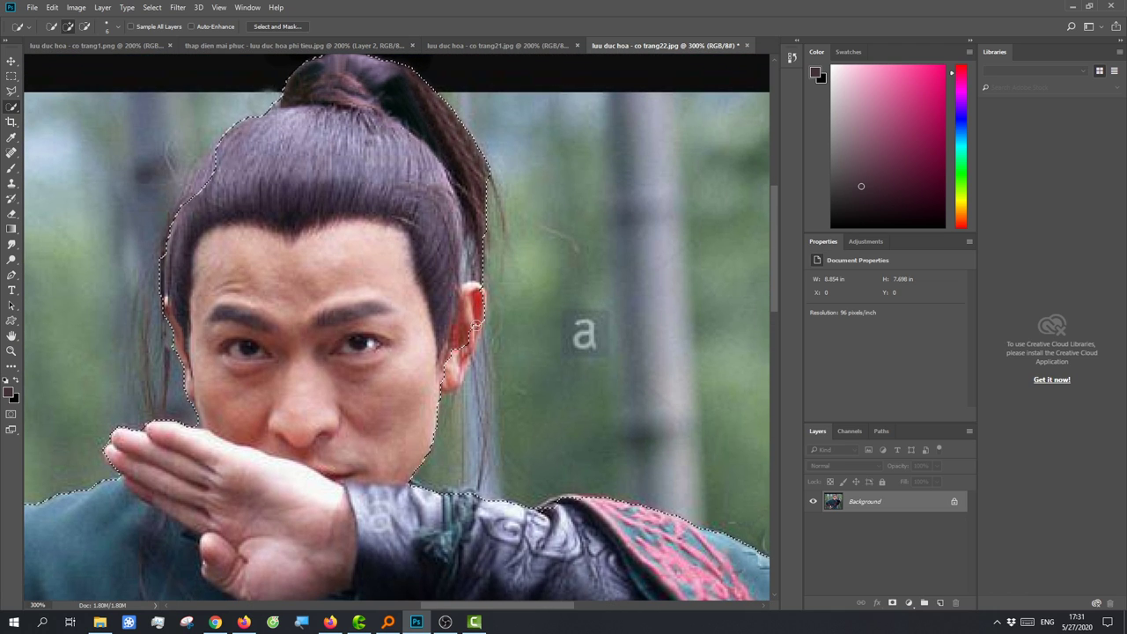
left_click_drag(475, 325, 446, 384)
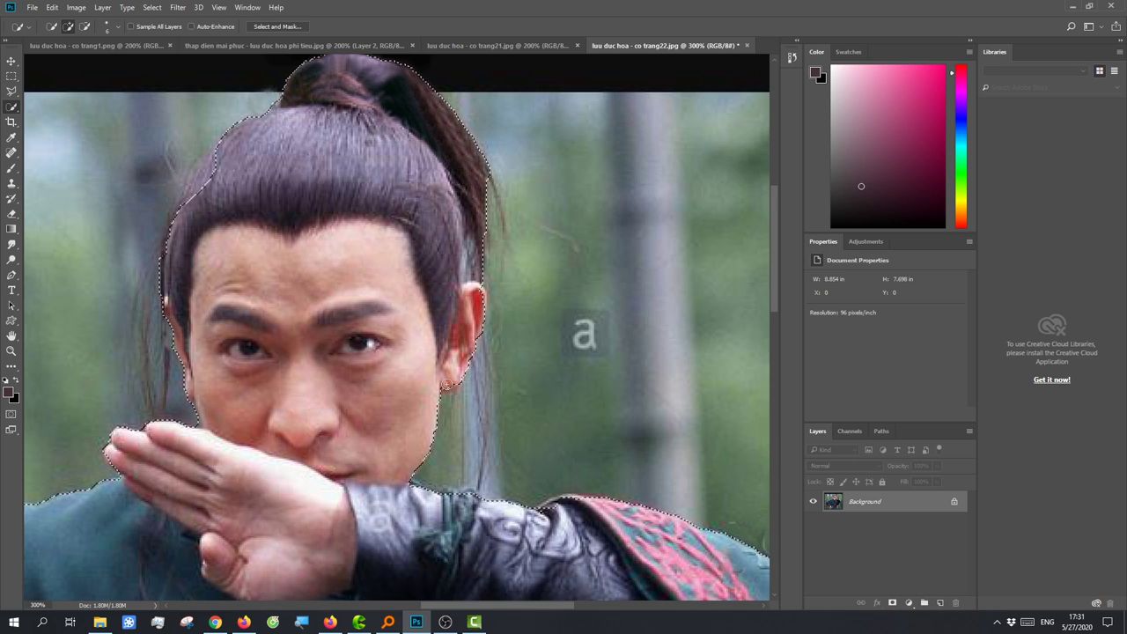
scroll(432, 97, "up", 2)
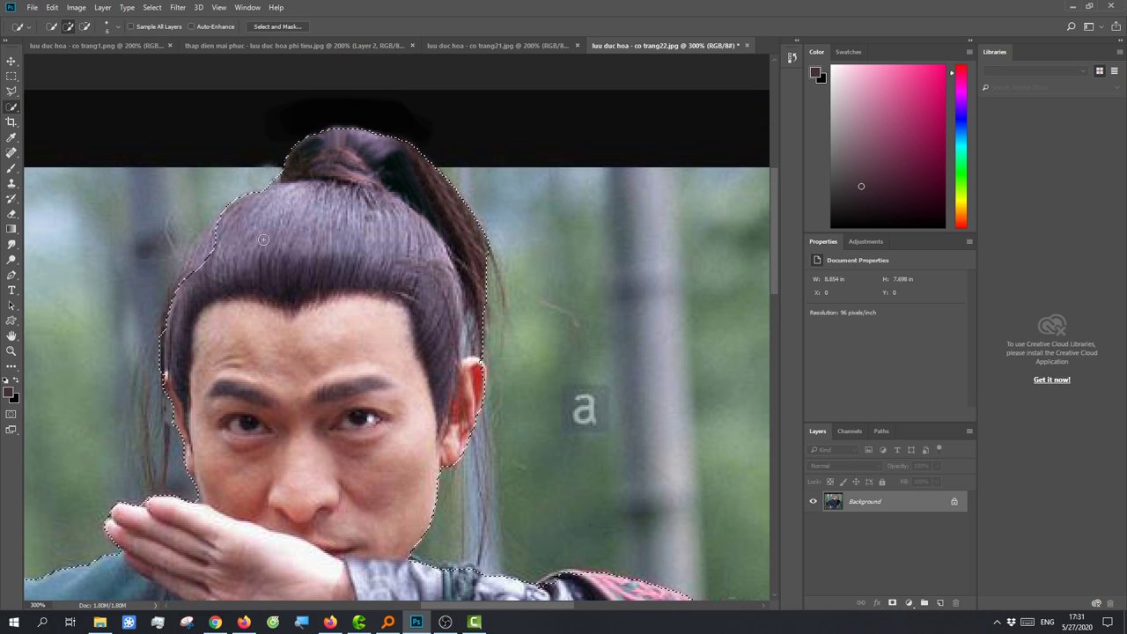
left_click_drag(263, 239, 211, 244)
left_click_drag(184, 228, 196, 186)
scroll(343, 378, "down", 2)
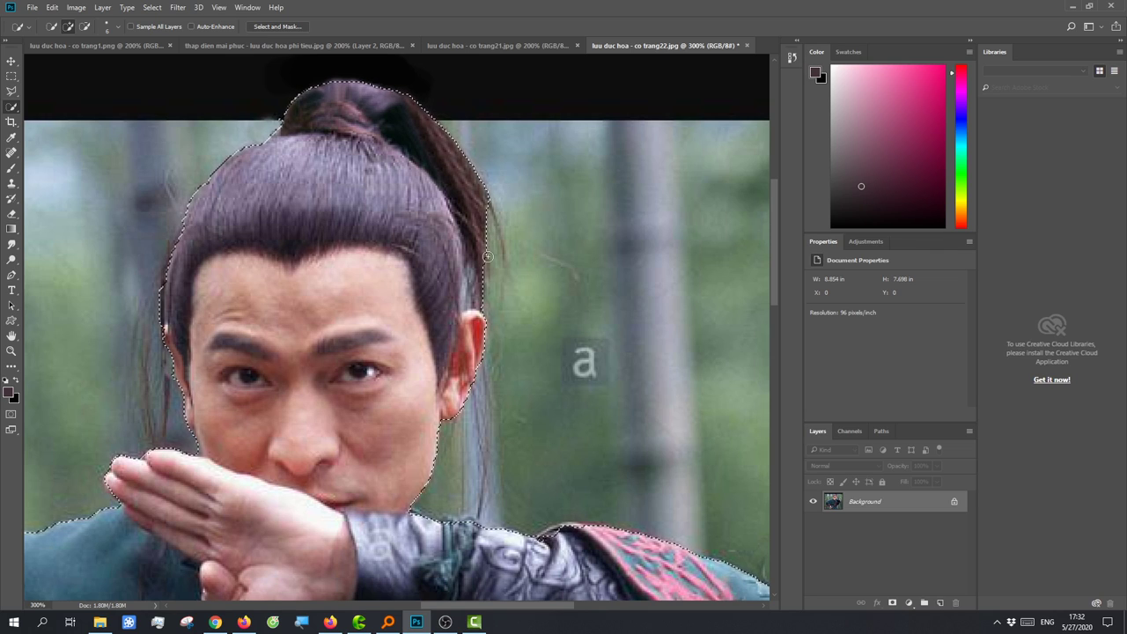
scroll(476, 282, "down", 2)
scroll(524, 484, "down", 1)
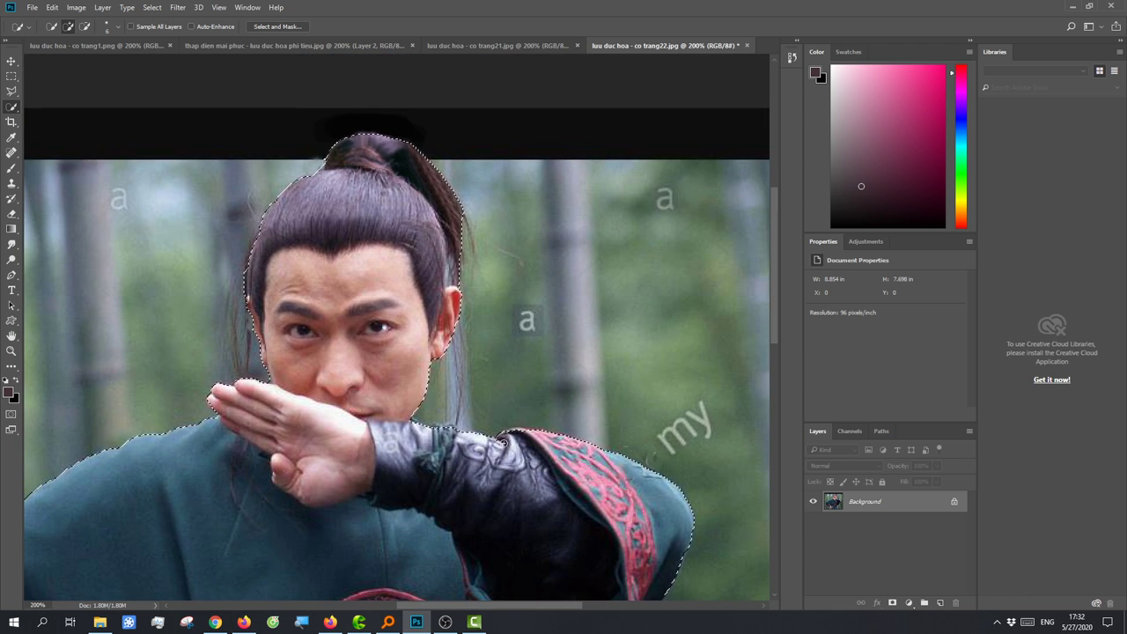
scroll(504, 440, "down", 5)
key("ctrl+1")
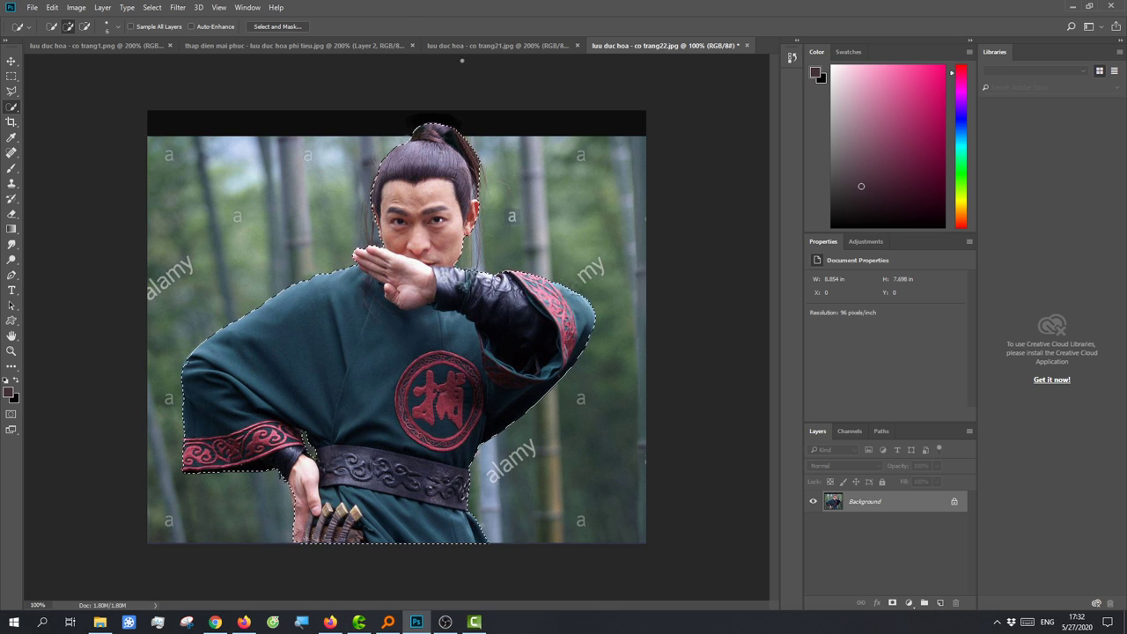
- Paste the selected fighter into the two-fighter bamboo-forest composite as a new layer
left_click(493, 45)
left_click(117, 45)
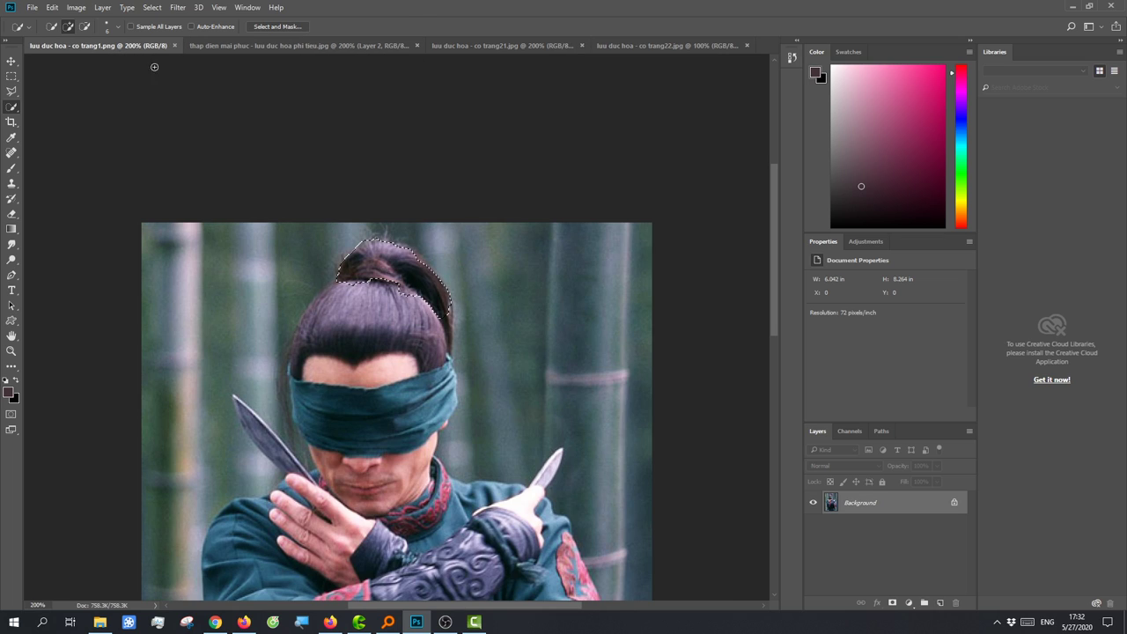
left_click(281, 45)
key("ctrl+0")
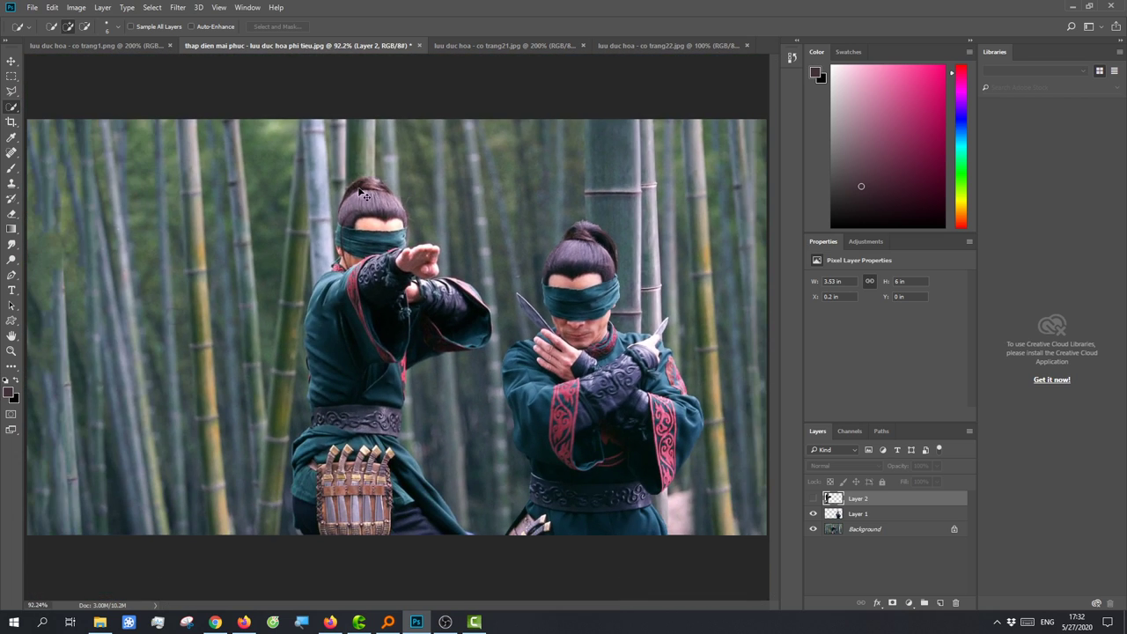
key("ctrl+v")
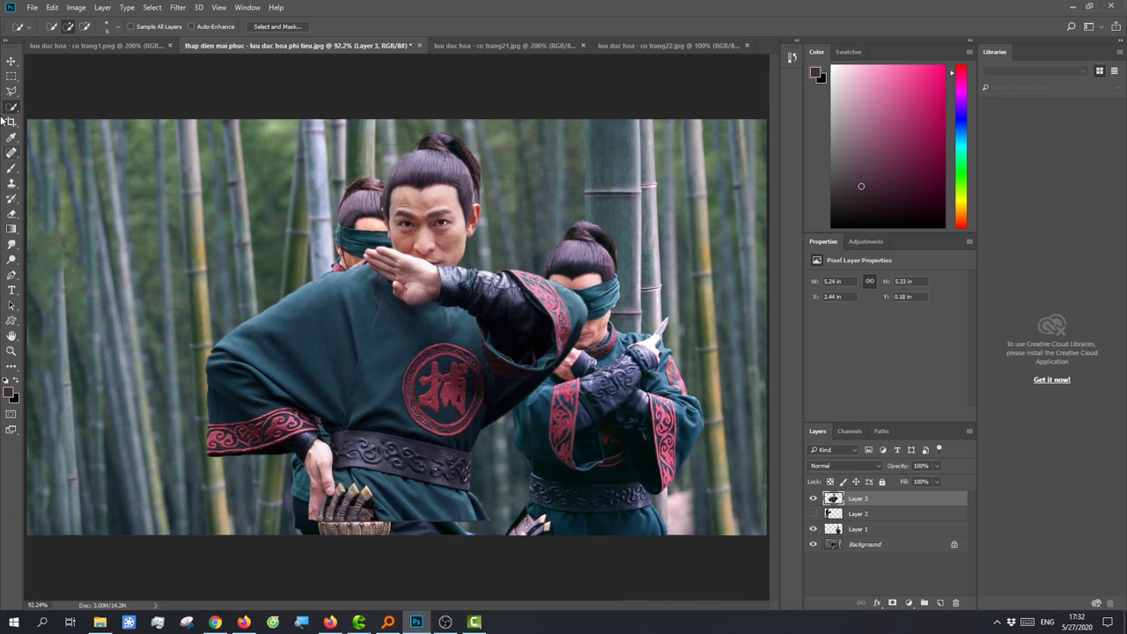
- Move the pasted fighter to the left edge of the canvas
key("ctrl+minus")
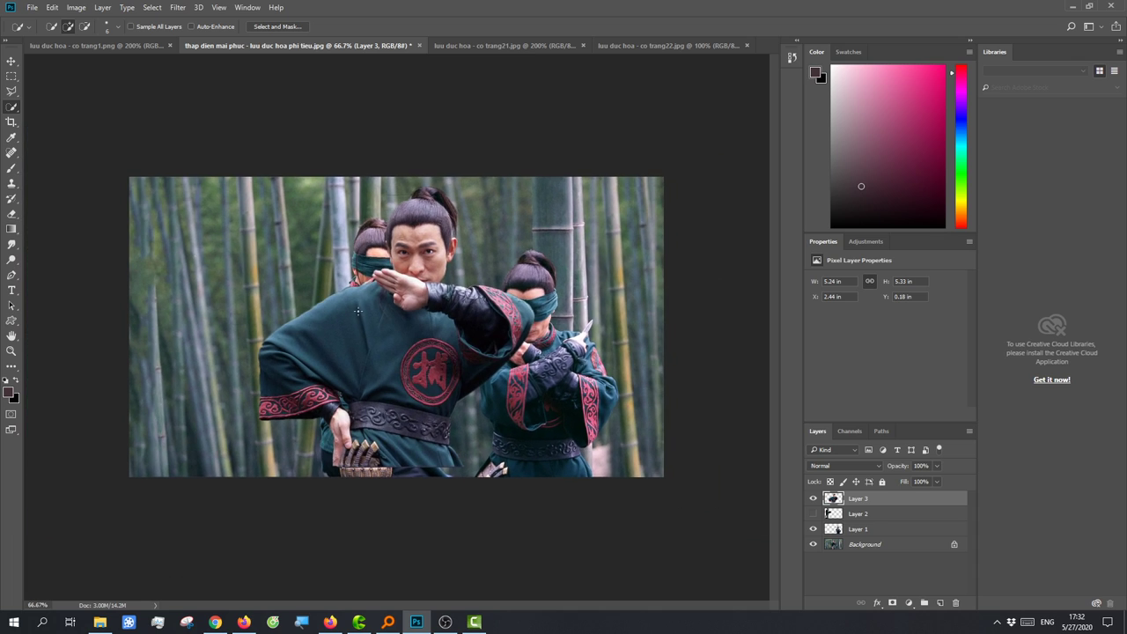
left_click(11, 61)
mouse_move(369, 345)
left_mouse_down()
mouse_move(222, 336)
mouse_move(193, 355)
left_mouse_up()
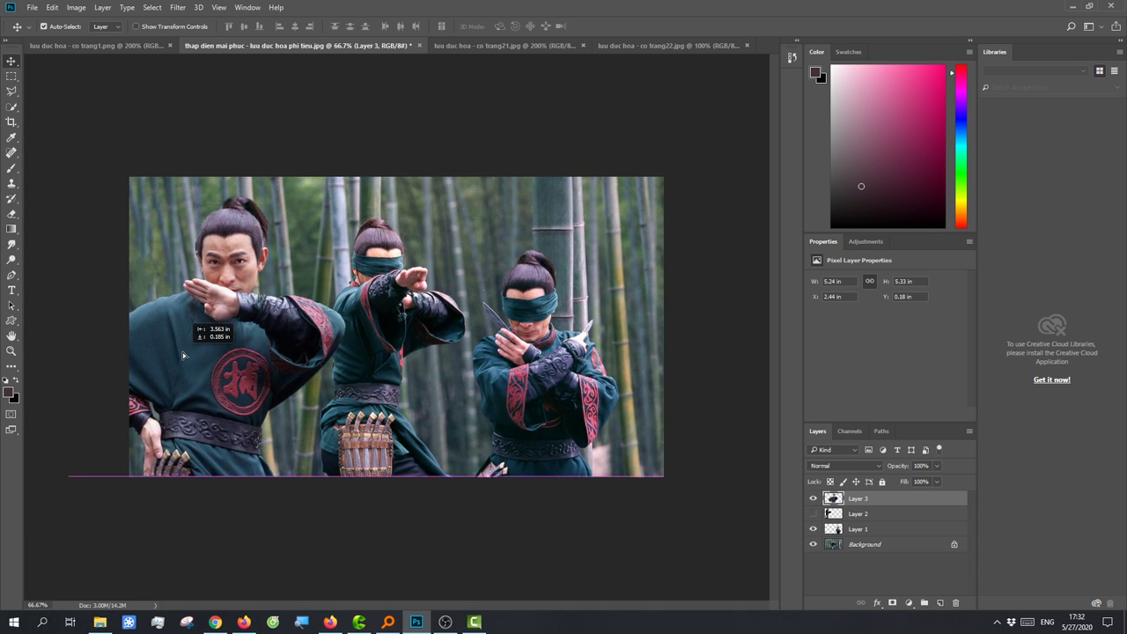
left_click_drag(194, 354, 199, 357)
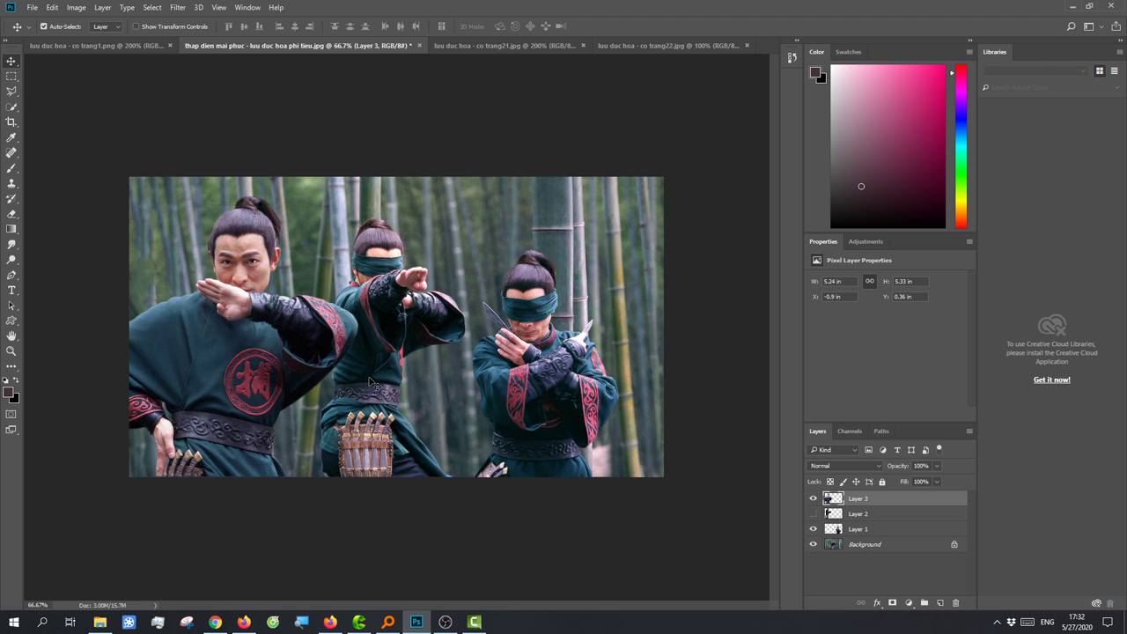
- Free-transform Layer 3 down to 87.85% and settle the fighter at the left edge
key("ctrl+t")
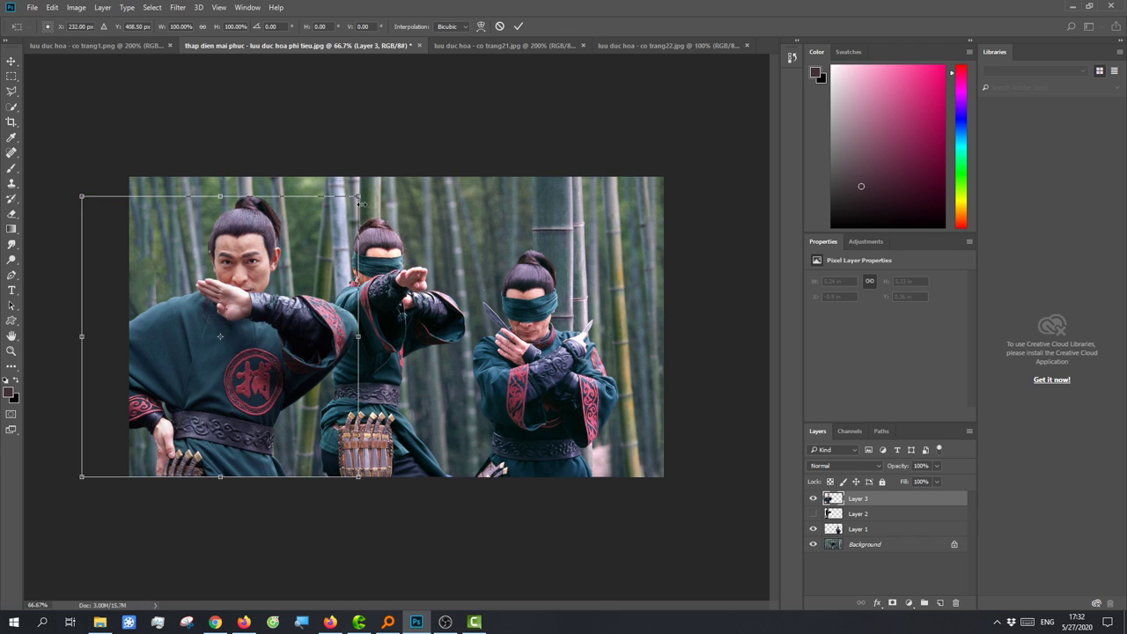
left_click_drag(356, 198, 324, 231)
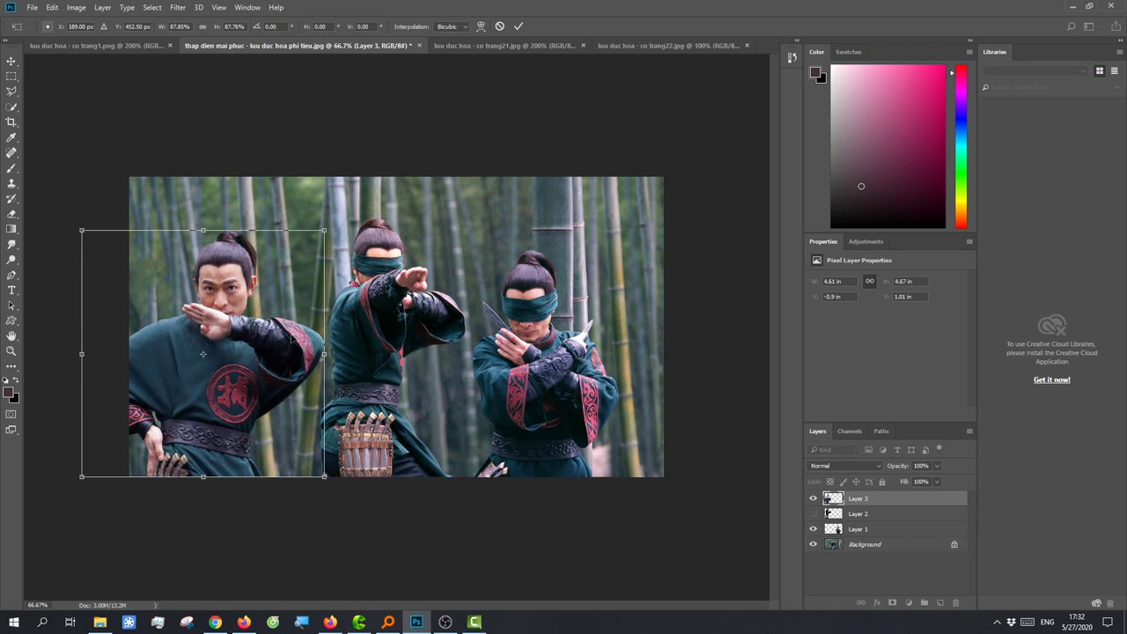
mouse_move(256, 381)
left_mouse_down()
mouse_move(273, 378)
mouse_move(231, 379)
left_mouse_up()
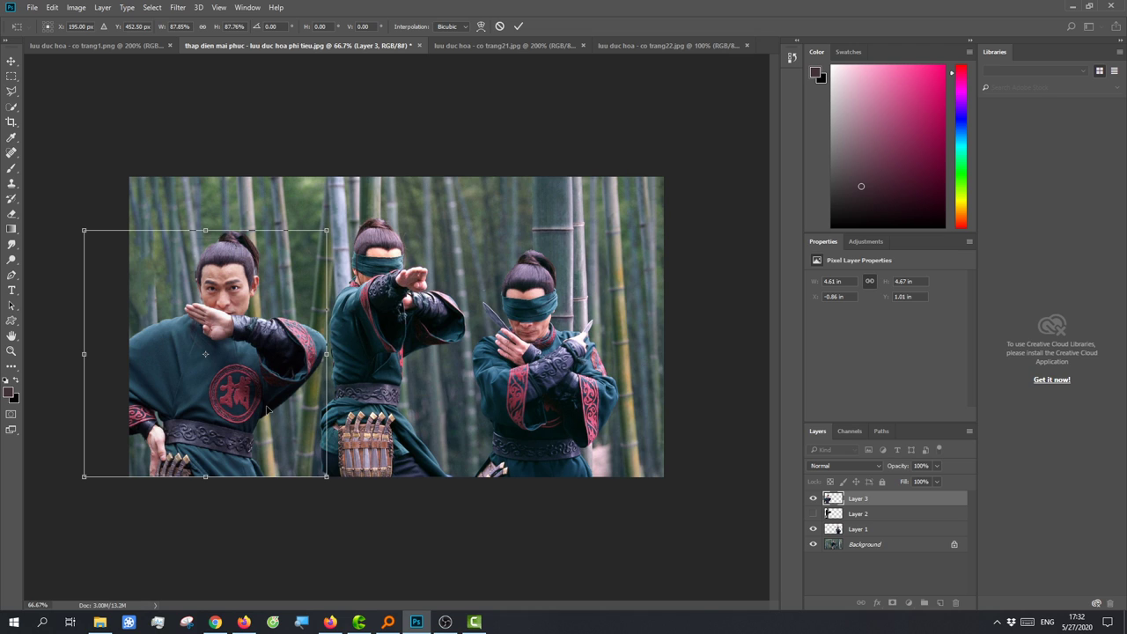
mouse_move(267, 409)
left_mouse_down()
mouse_move(415, 390)
mouse_move(227, 383)
mouse_move(250, 390)
mouse_move(237, 393)
left_mouse_up()
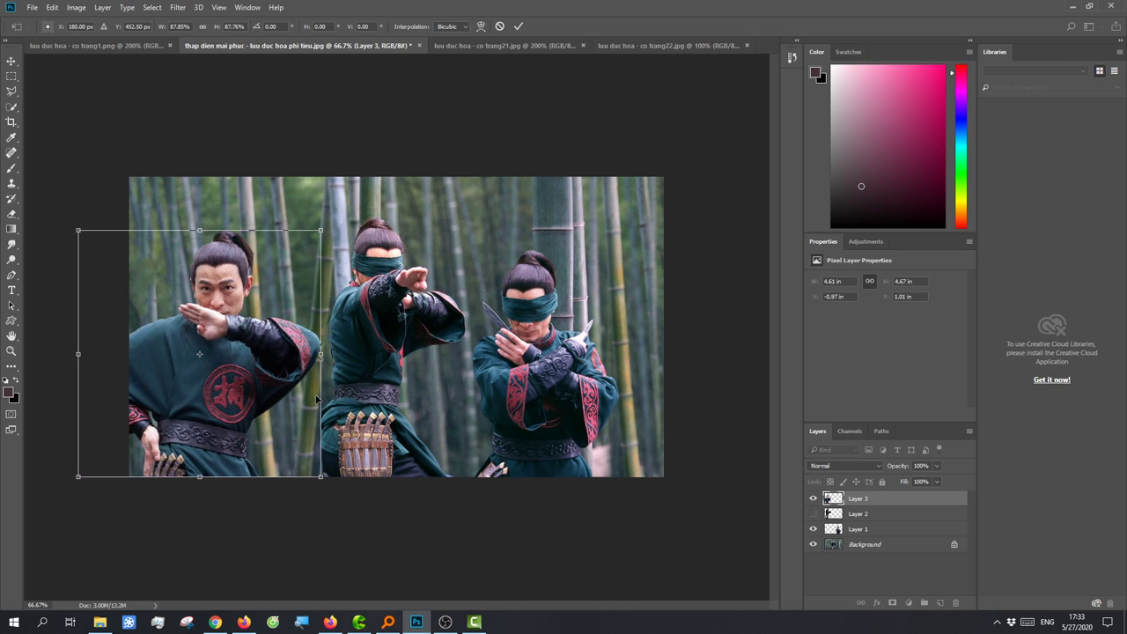
key("Return")
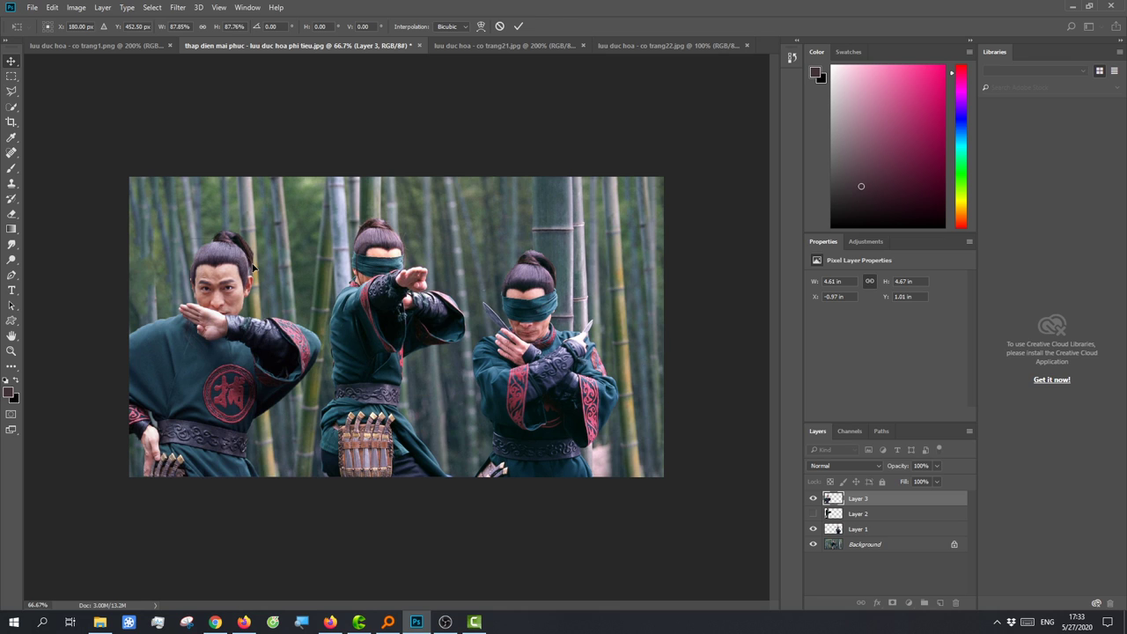
key("ctrl+minus")
key("ctrl+minus")
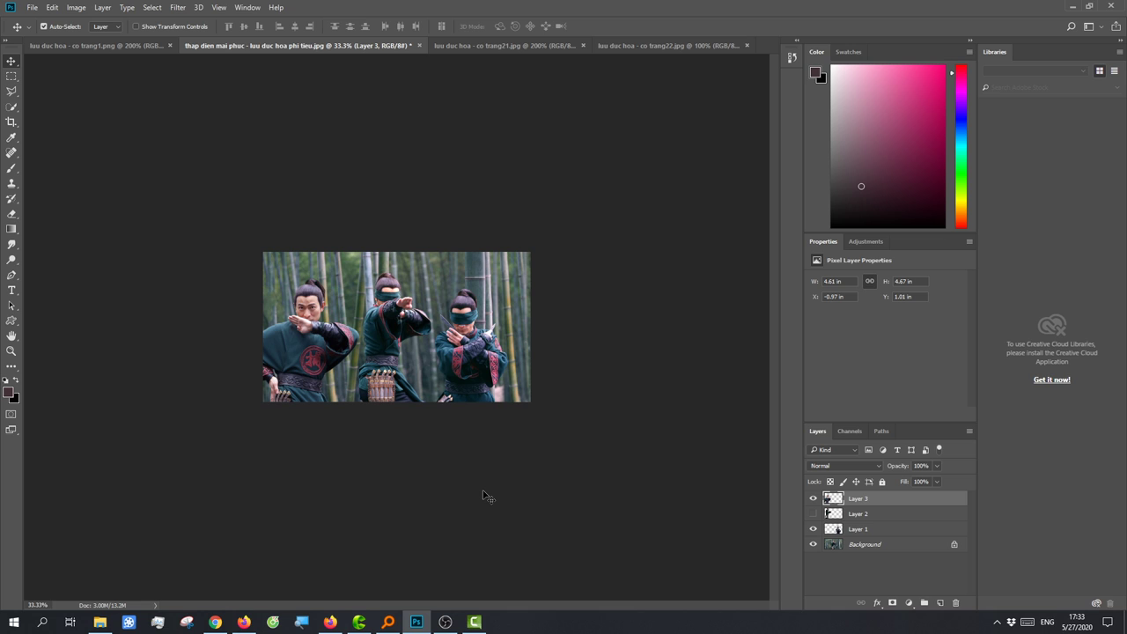
key("ctrl+plus")
key("ctrl+plus")
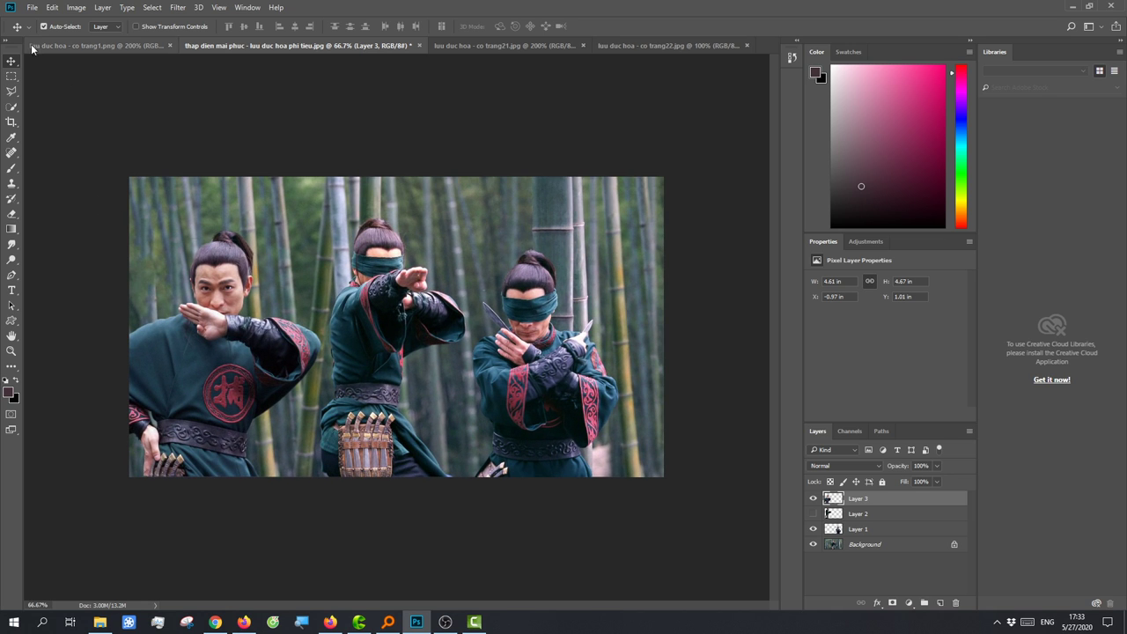
- Save as JPEG 'thap dien mai phuc - luu duc hoa phi tieu.jpg' at quality 12, Maximum
left_click(31, 8)
left_click(52, 137)
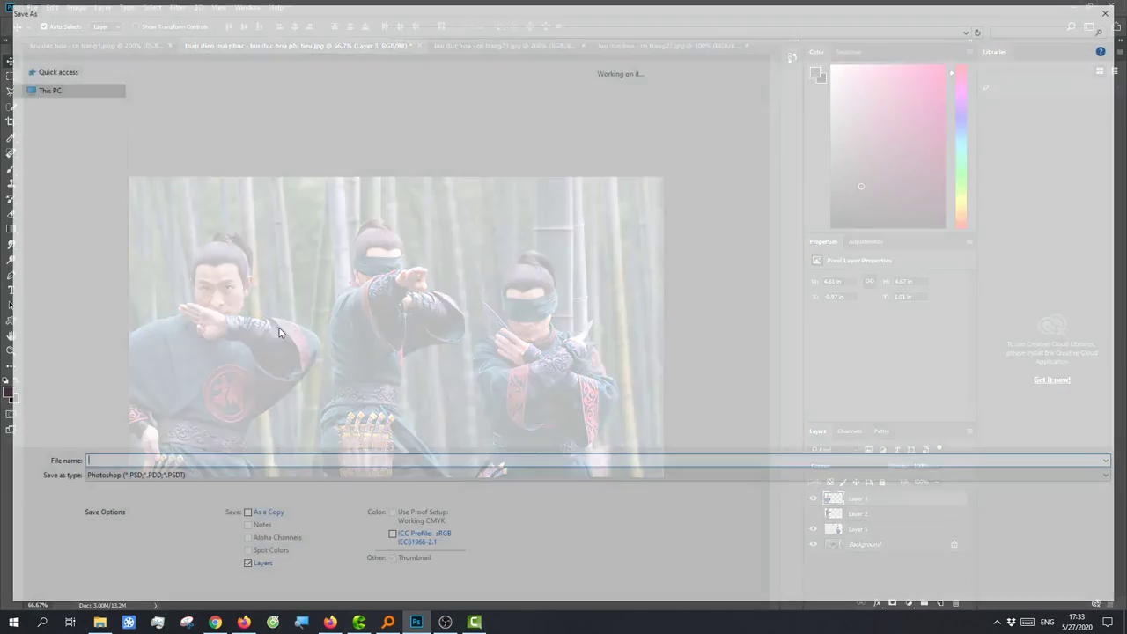
left_click(163, 476)
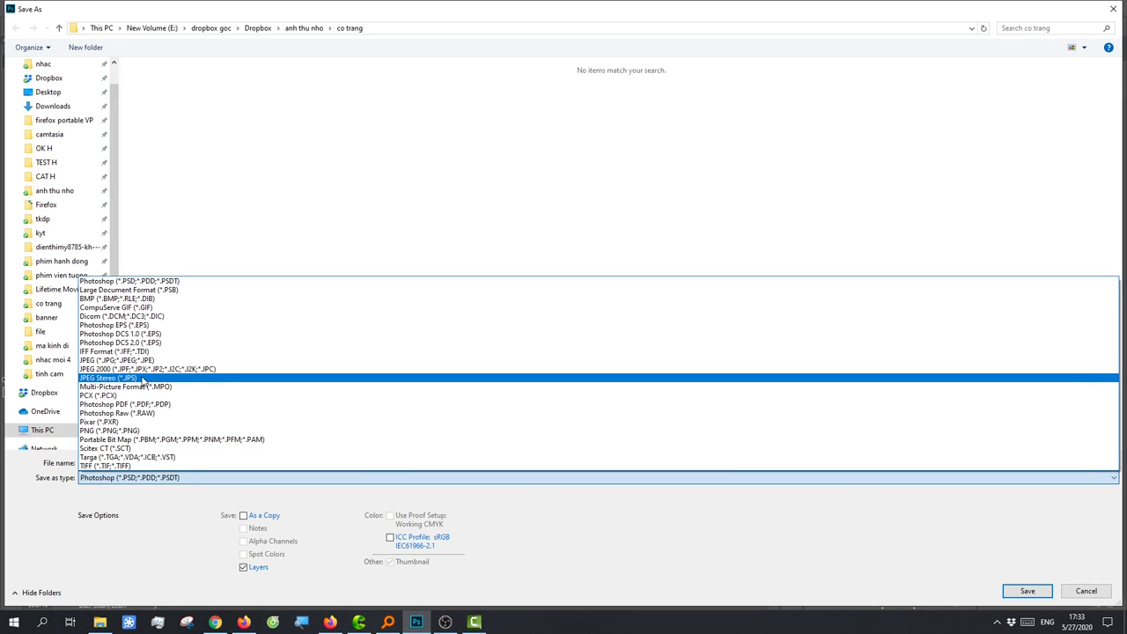
left_click(143, 381)
left_click(195, 465)
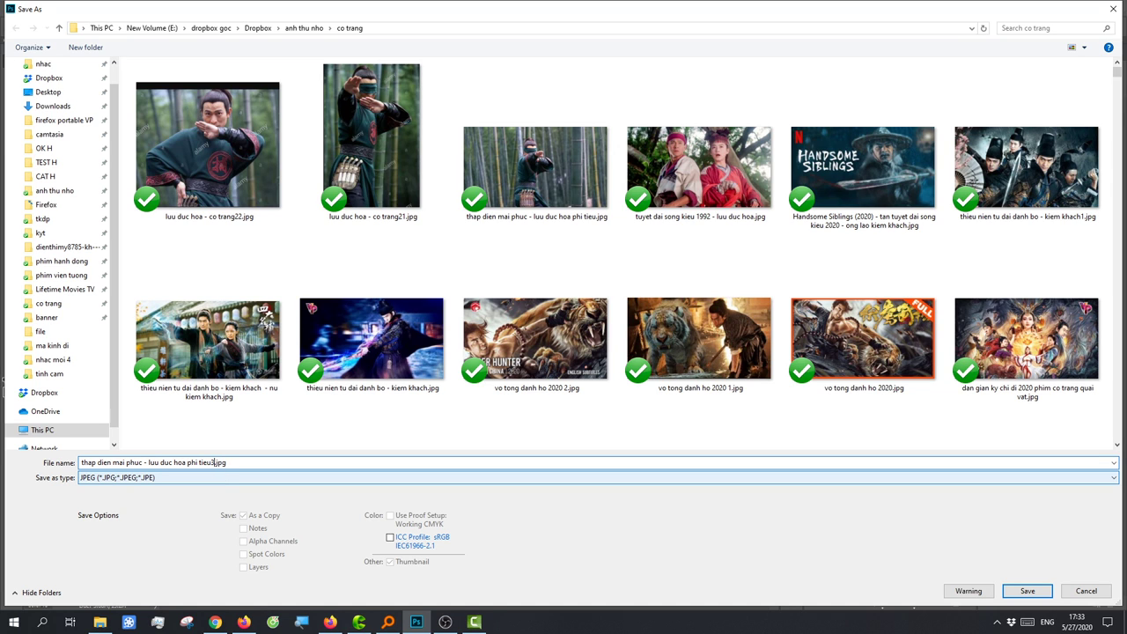
key("Return")
left_click(632, 170)
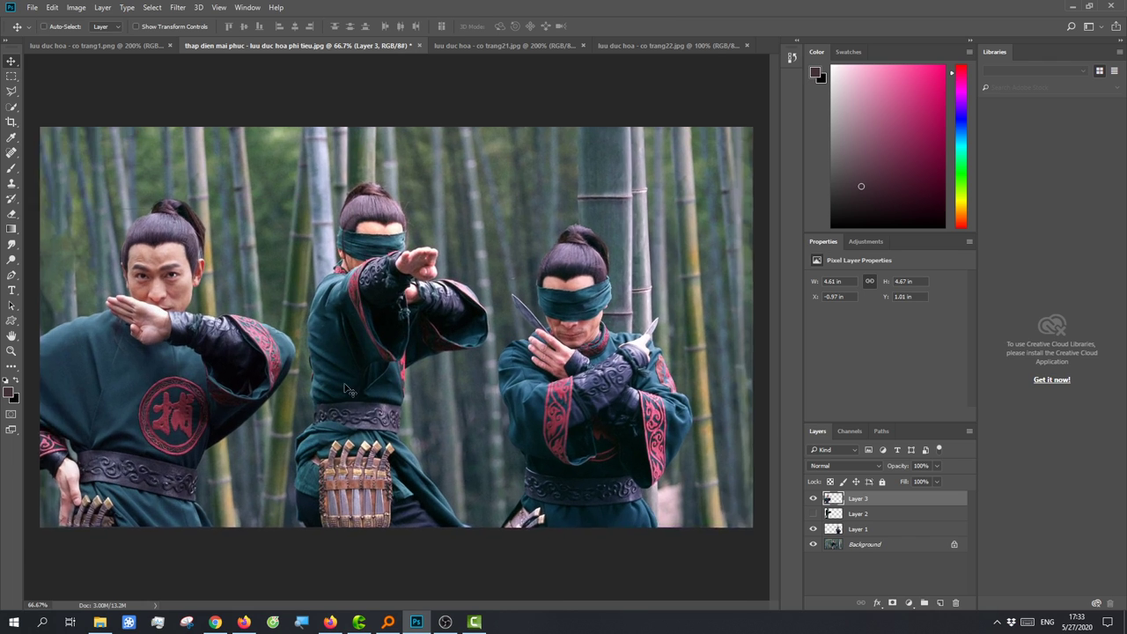
- Zoom in on the middle fighter and make the Background layer active
mouse_move(335, 377)
left_mouse_down()
mouse_move(366, 385)
mouse_move(233, 282)
left_mouse_up()
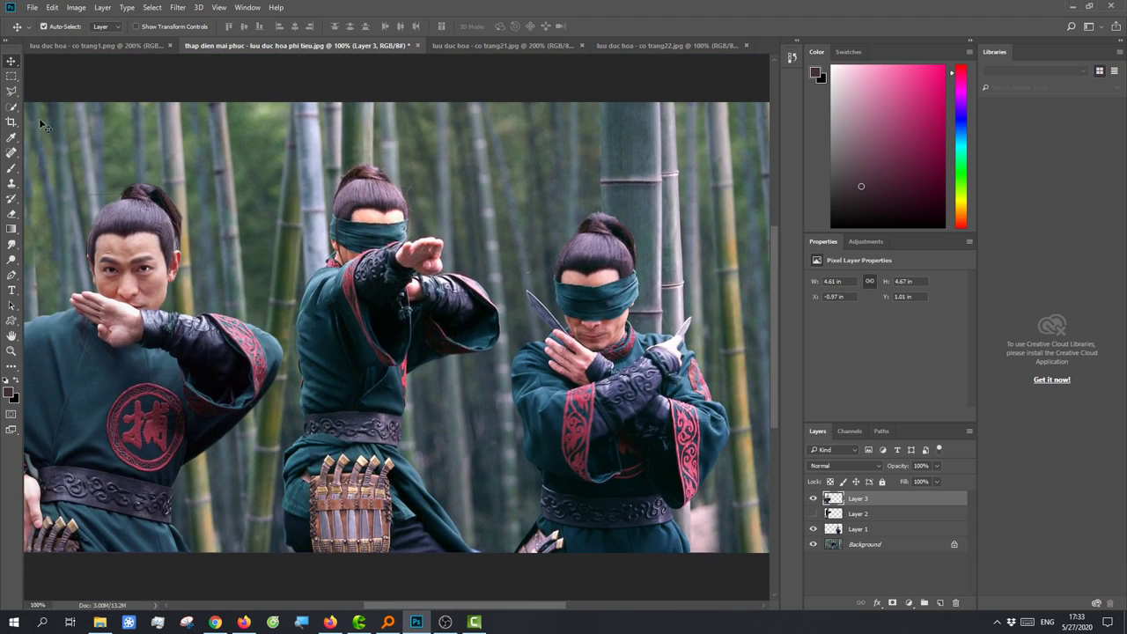
left_click(12, 137)
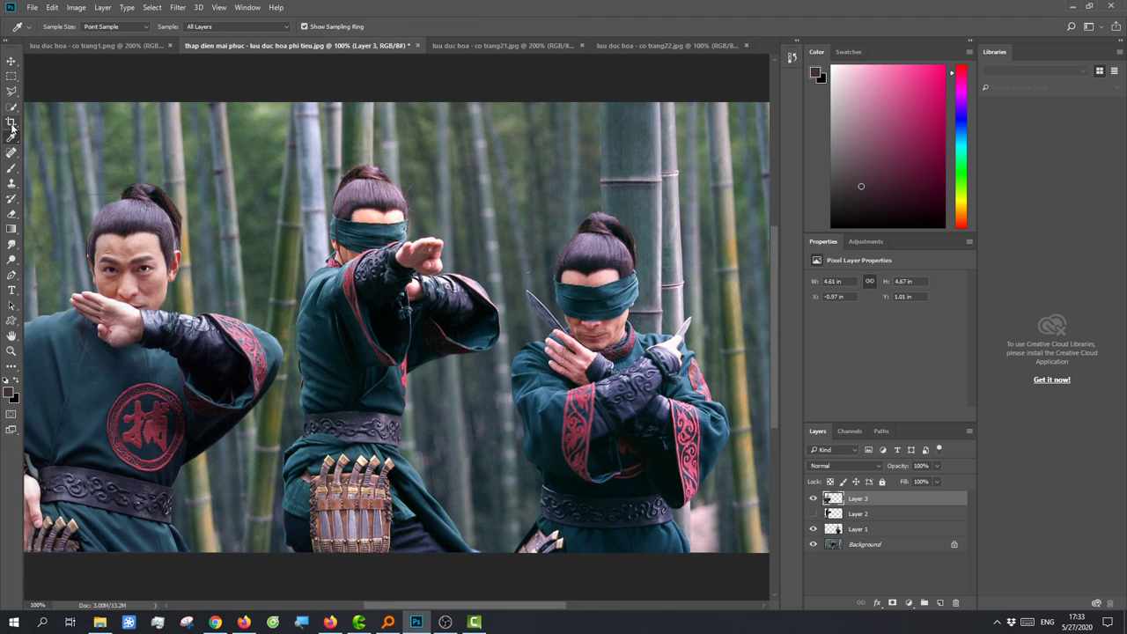
left_click(11, 124)
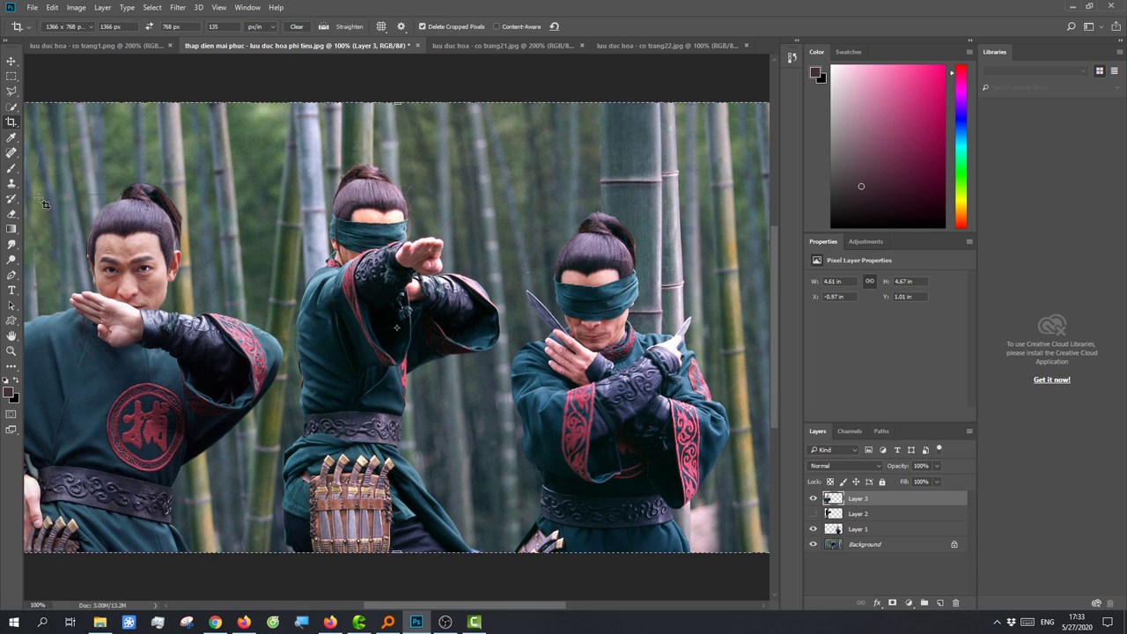
left_click(11, 153)
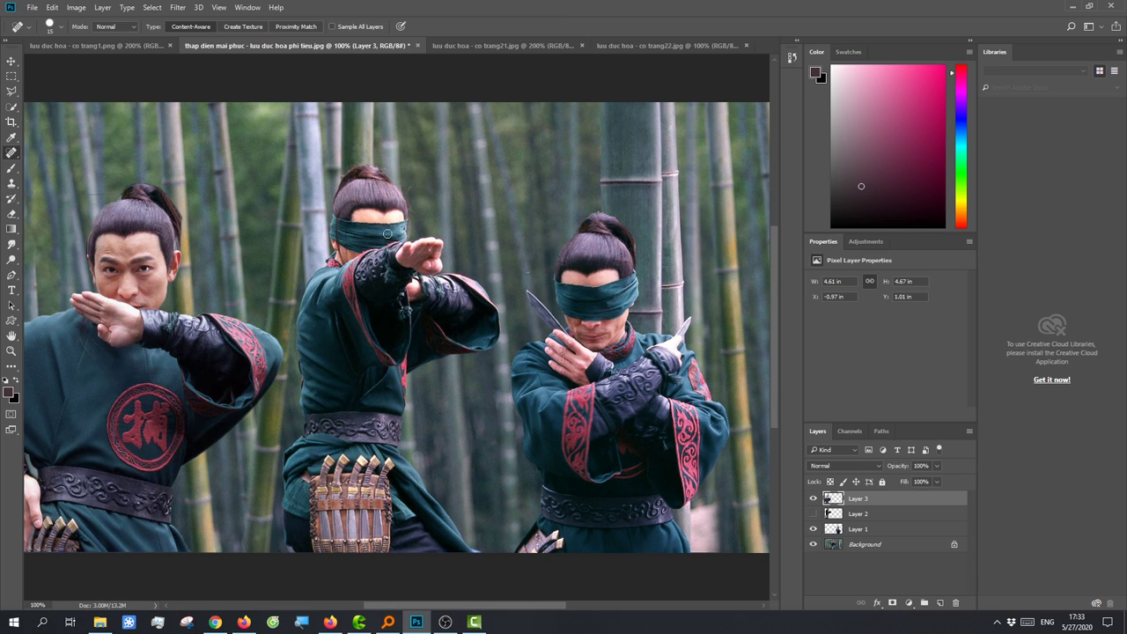
left_click_drag(373, 194, 377, 346)
left_click(833, 546)
- Quick-select the middle fighter from head to daggers, including lower robe and raised fist
left_click(11, 106)
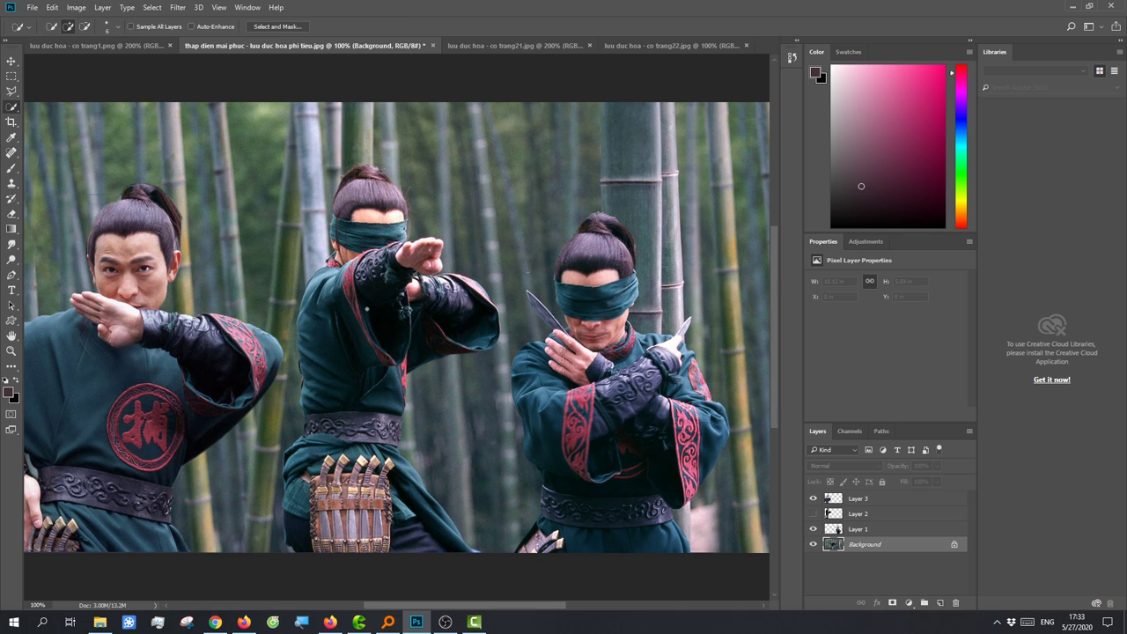
mouse_move(366, 198)
left_mouse_down()
mouse_move(356, 462)
mouse_move(386, 529)
mouse_move(445, 537)
left_mouse_up()
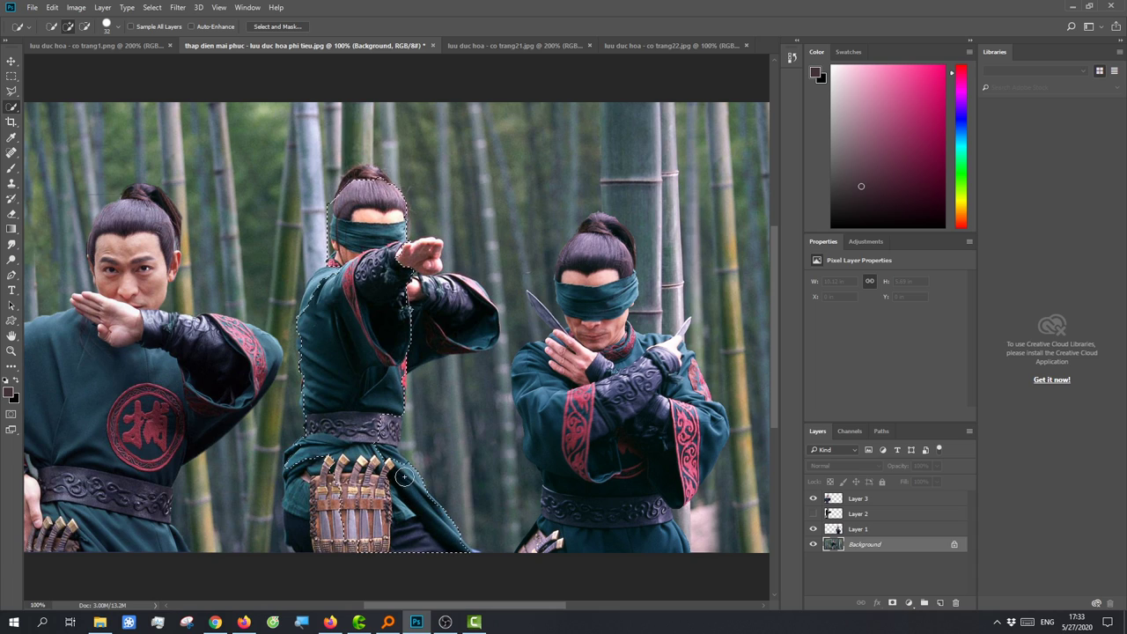
left_click(380, 442)
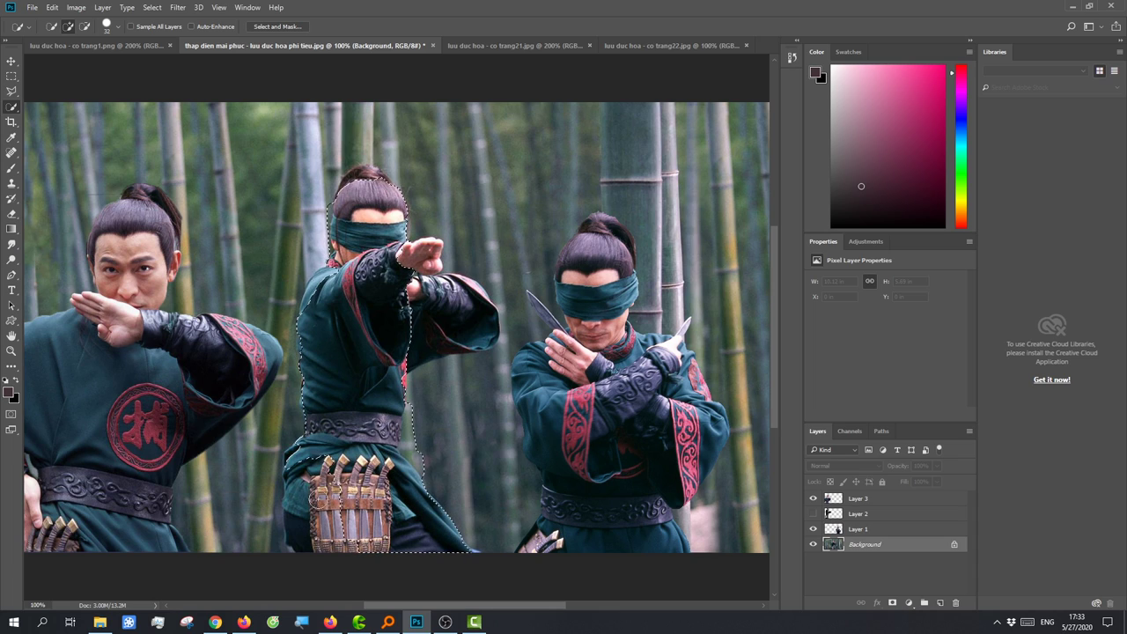
left_click_drag(410, 374, 426, 458)
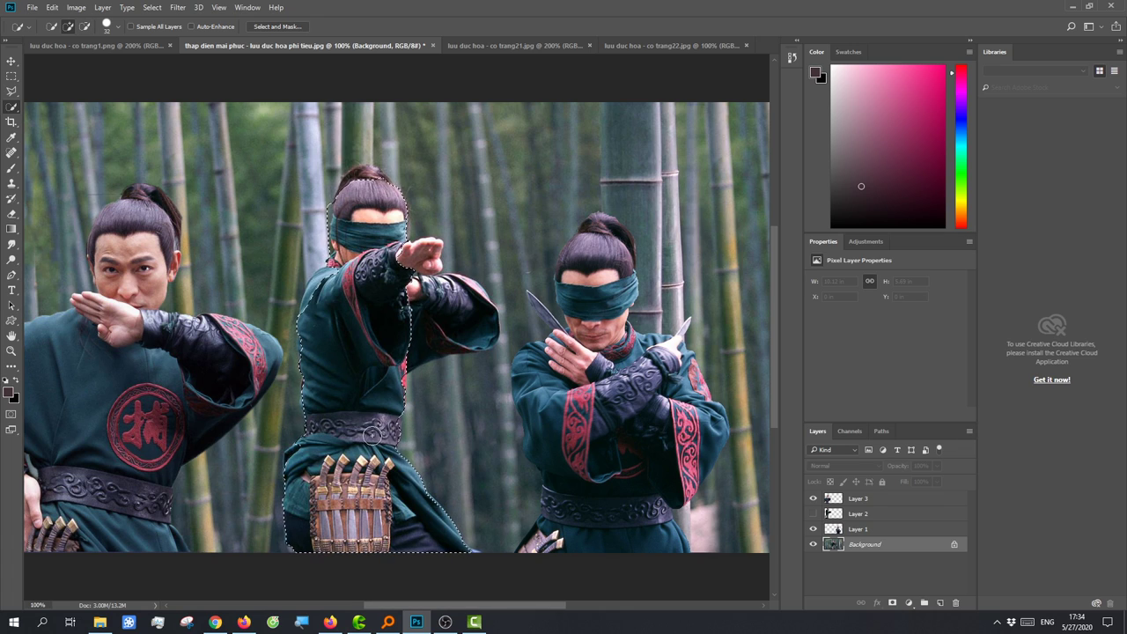
scroll(339, 467, "up", 1)
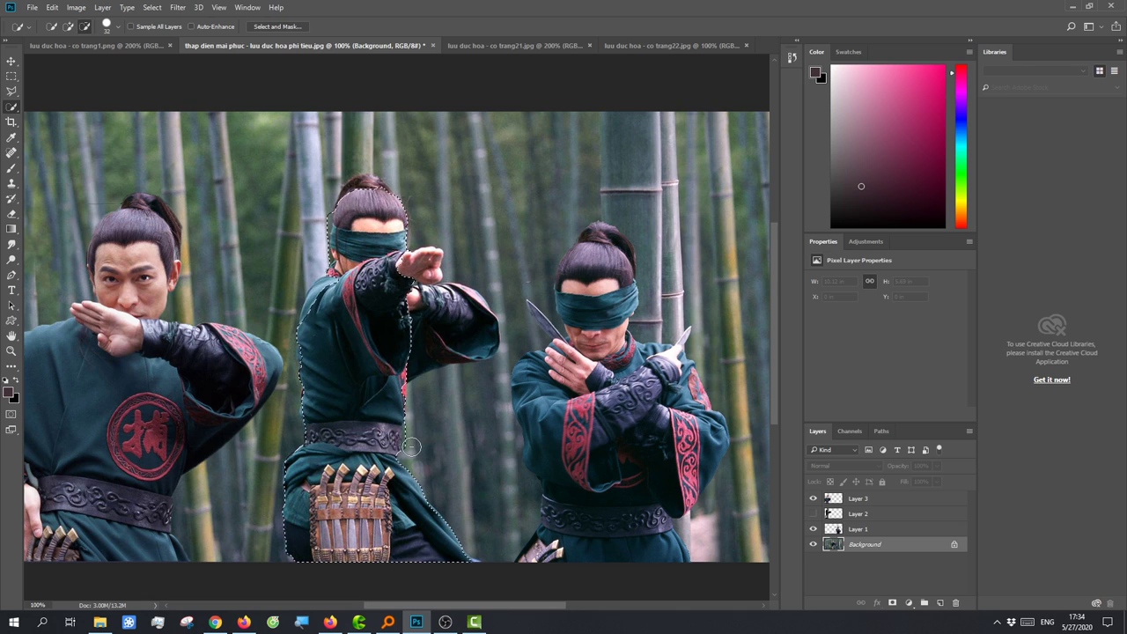
scroll(416, 443, "up", 1)
scroll(417, 443, "up", 3)
left_click_drag(398, 399, 471, 337)
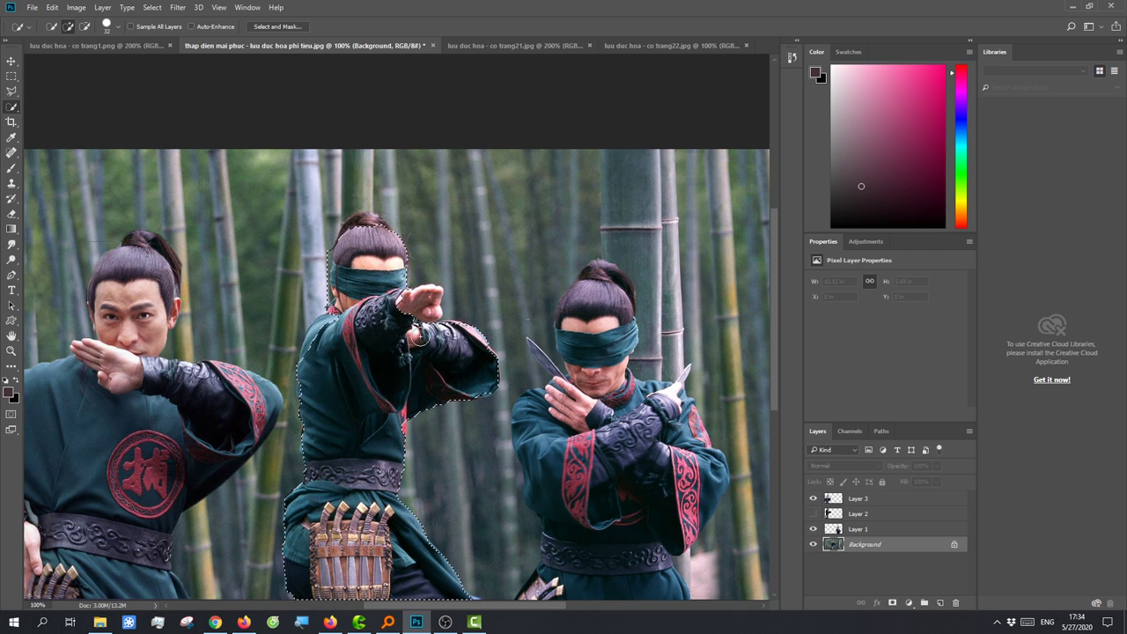
left_click_drag(439, 298, 417, 303)
scroll(374, 356, "up", 3)
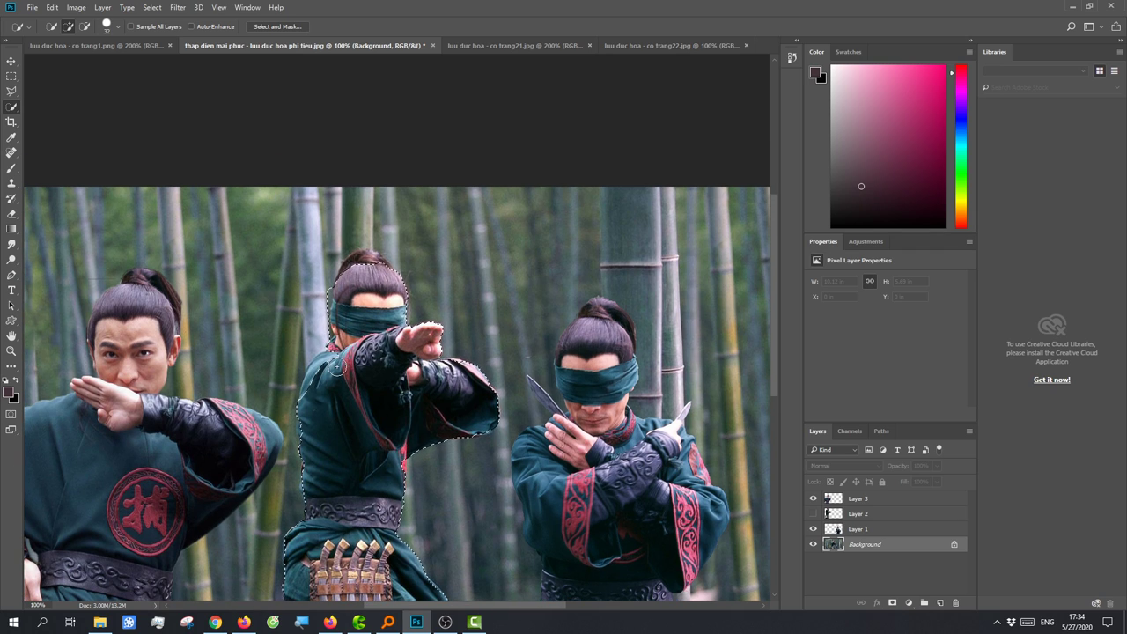
scroll(382, 431, "up", 2)
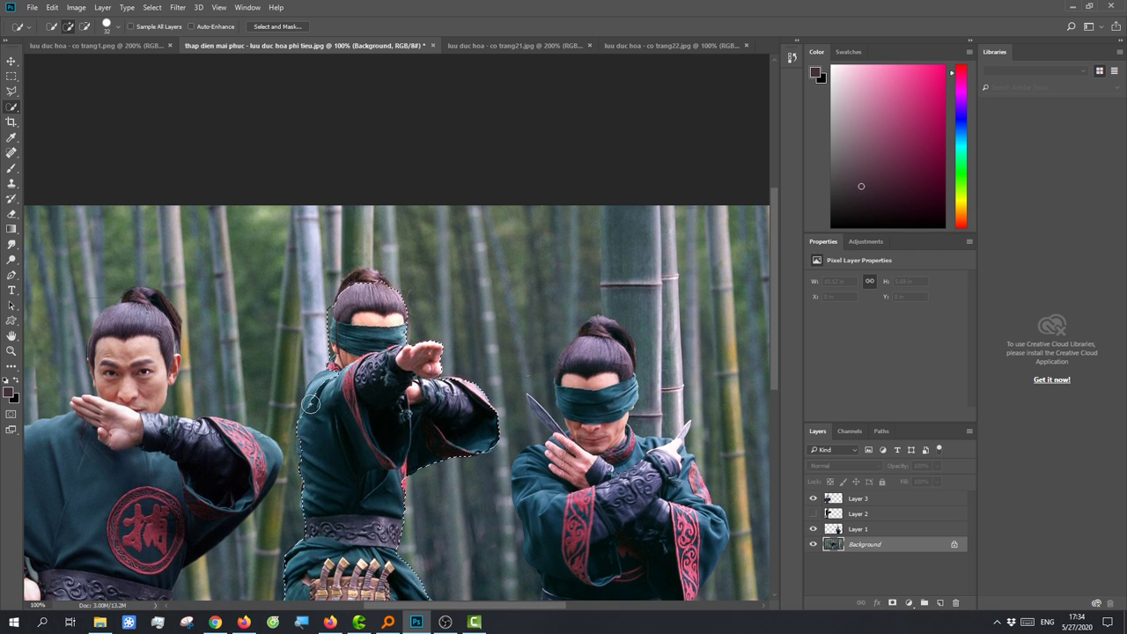
scroll(394, 328, "up", 2)
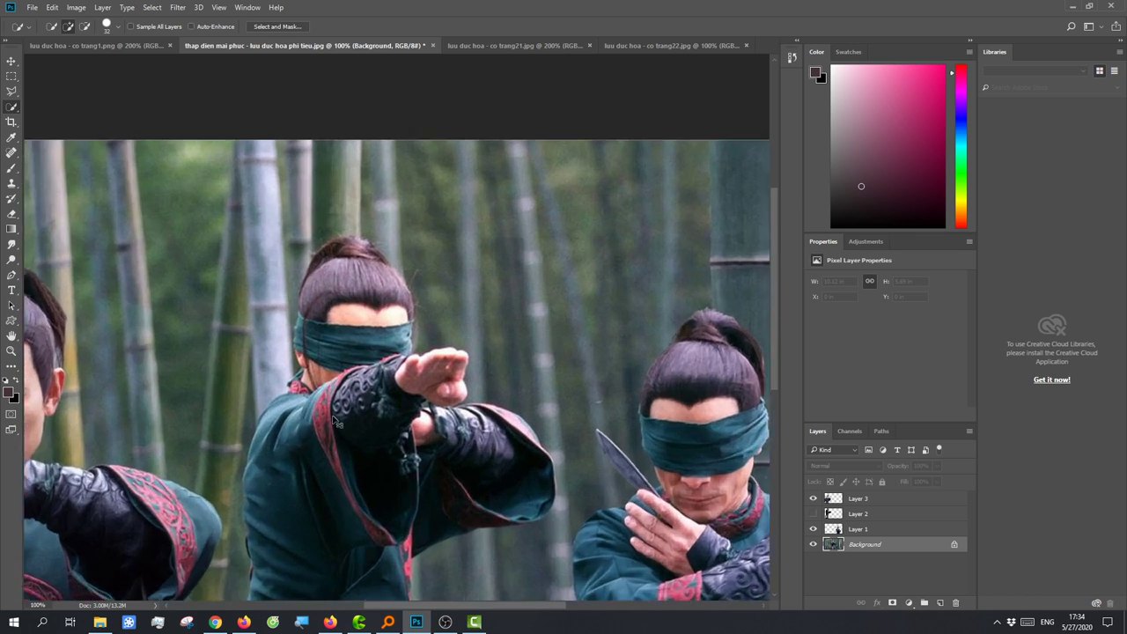
- Refine the selection around the head, blindfold and hair, removing stray bamboo patches
left_click_drag(164, 264, 156, 322, "alt")
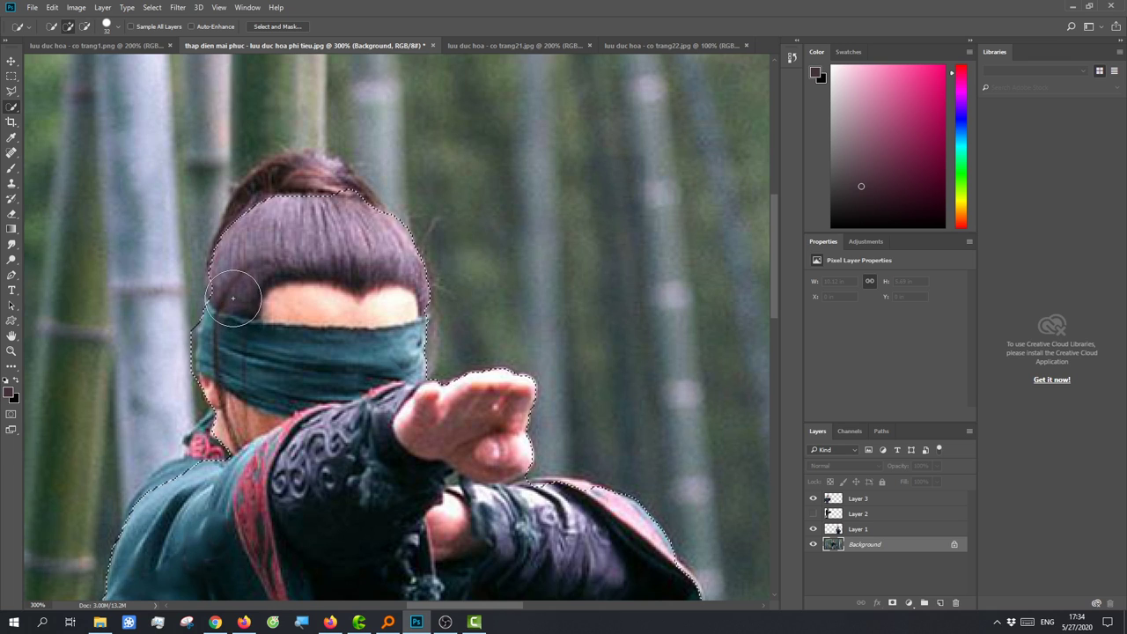
left_click_drag(164, 340, 166, 327, "alt")
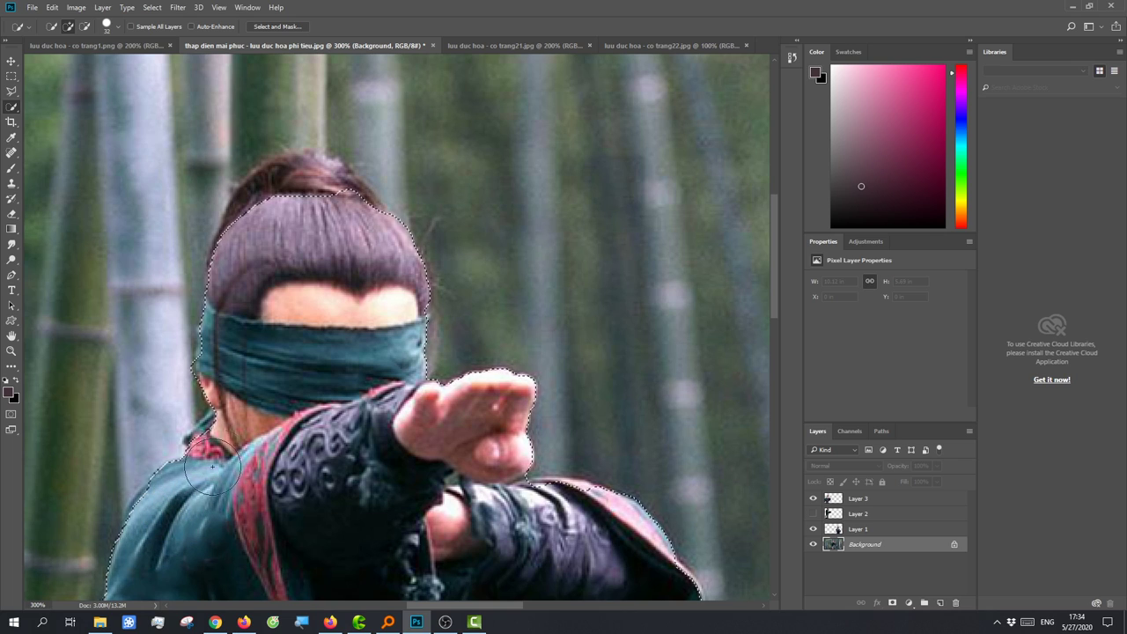
left_click(161, 374)
scroll(160, 374, "up", 1)
left_click(157, 379, "alt")
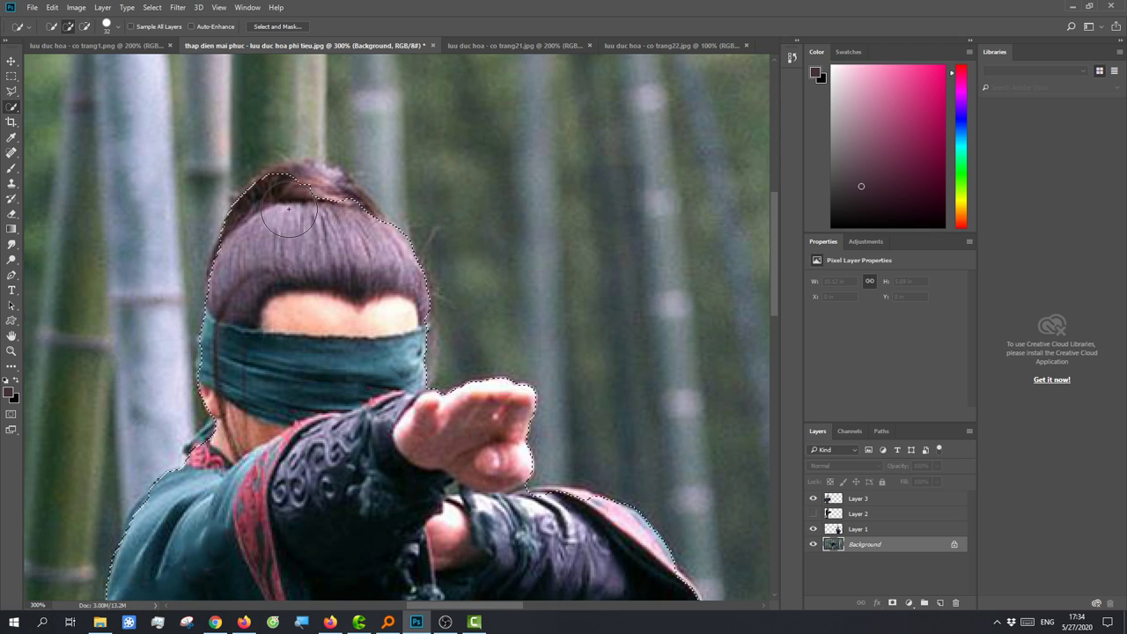
left_click_drag(274, 239, 333, 204)
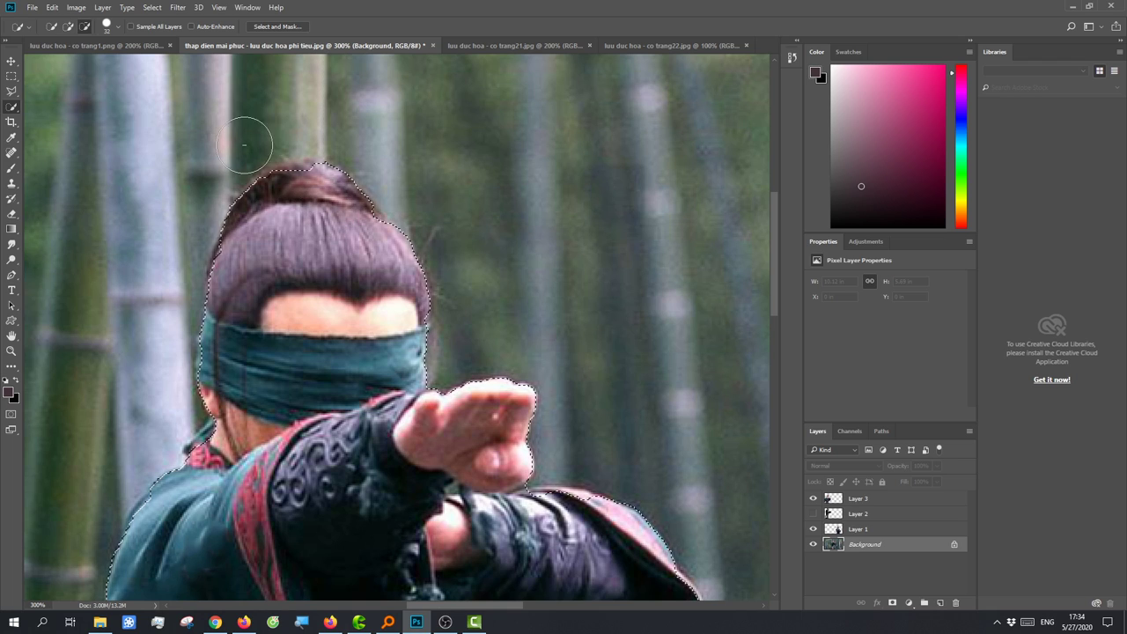
left_click(264, 132, "alt")
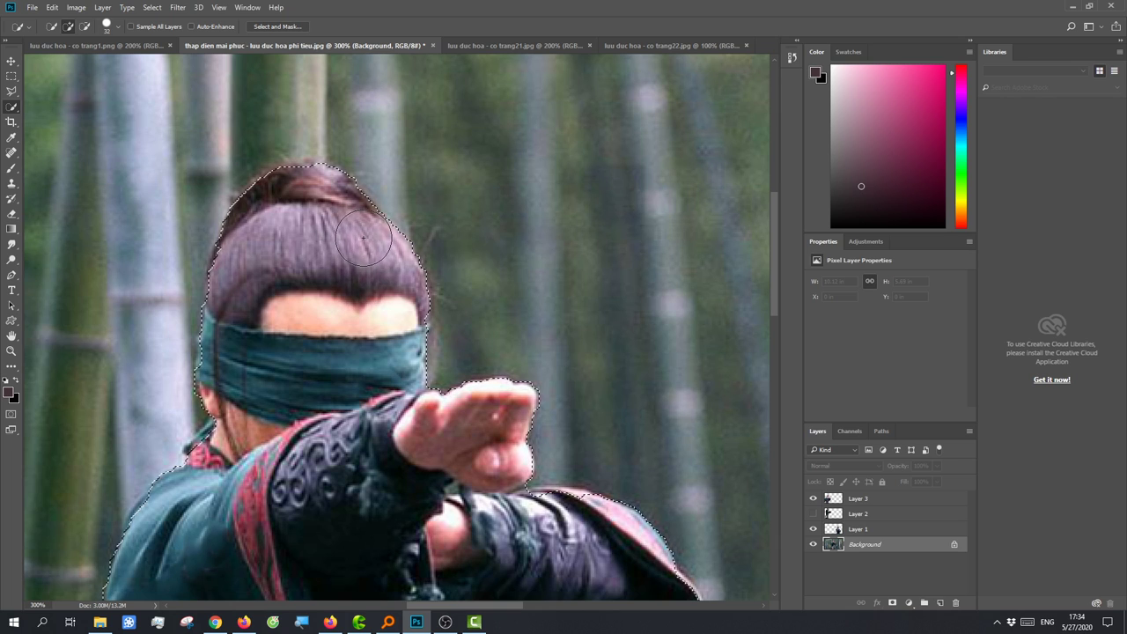
- Copy the selected middle fighter onto a new layer, Layer 4, with Ctrl+J
scroll(367, 379, "down", 1)
scroll(373, 428, "down", 2)
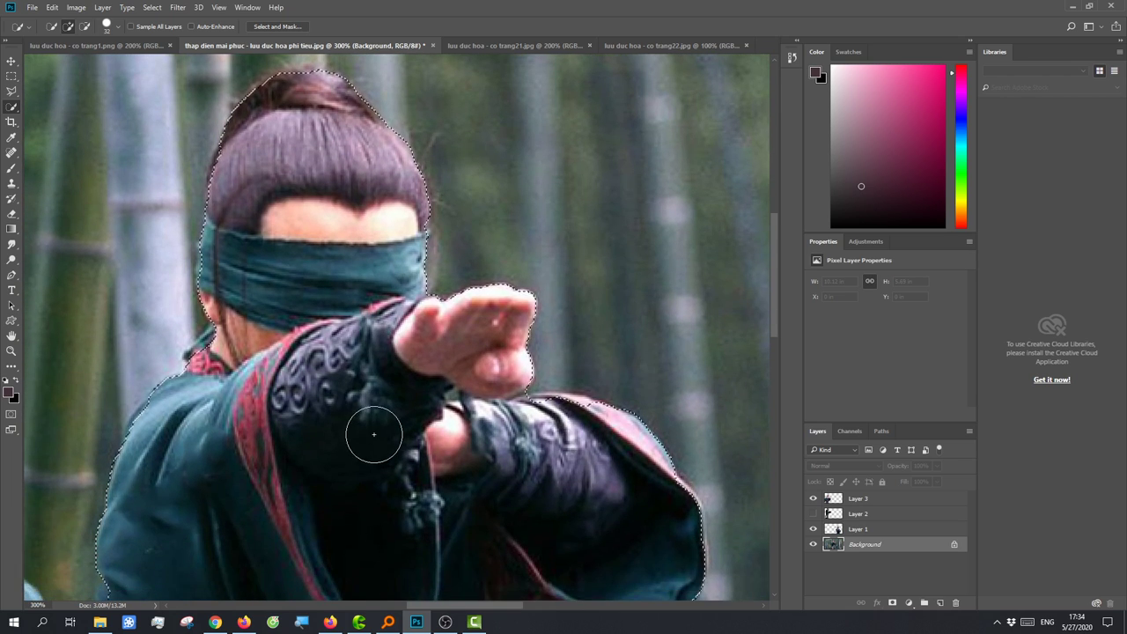
scroll(373, 449, "down", 1)
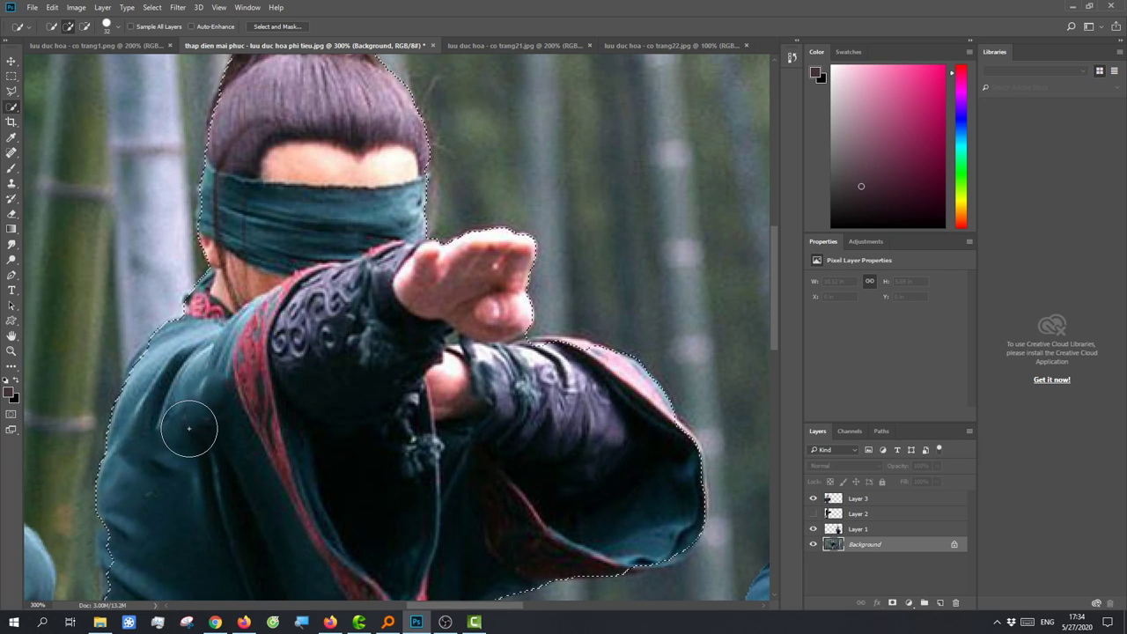
scroll(176, 457, "down", 2)
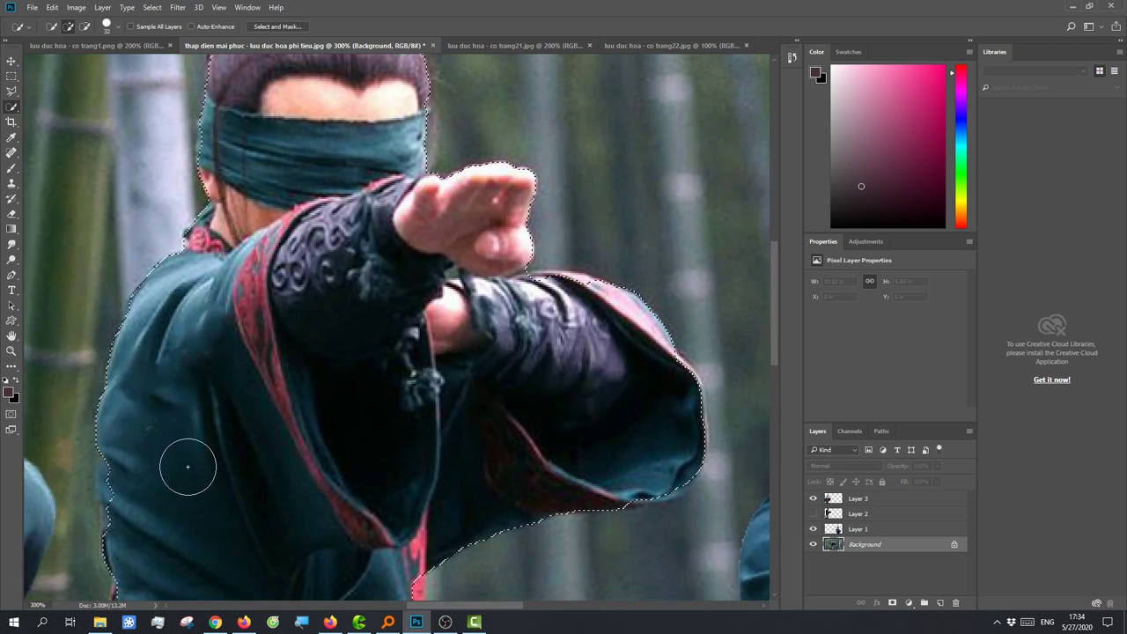
scroll(167, 445, "down", 2)
scroll(176, 480, "down", 2)
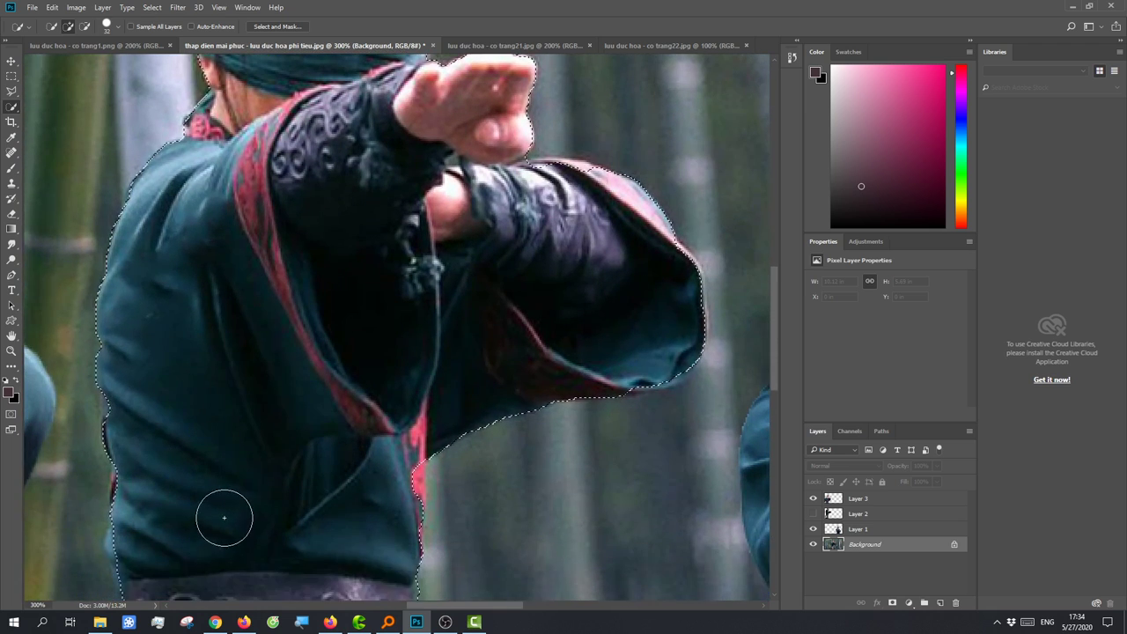
scroll(211, 497, "down", 2)
scroll(172, 466, "down", 1)
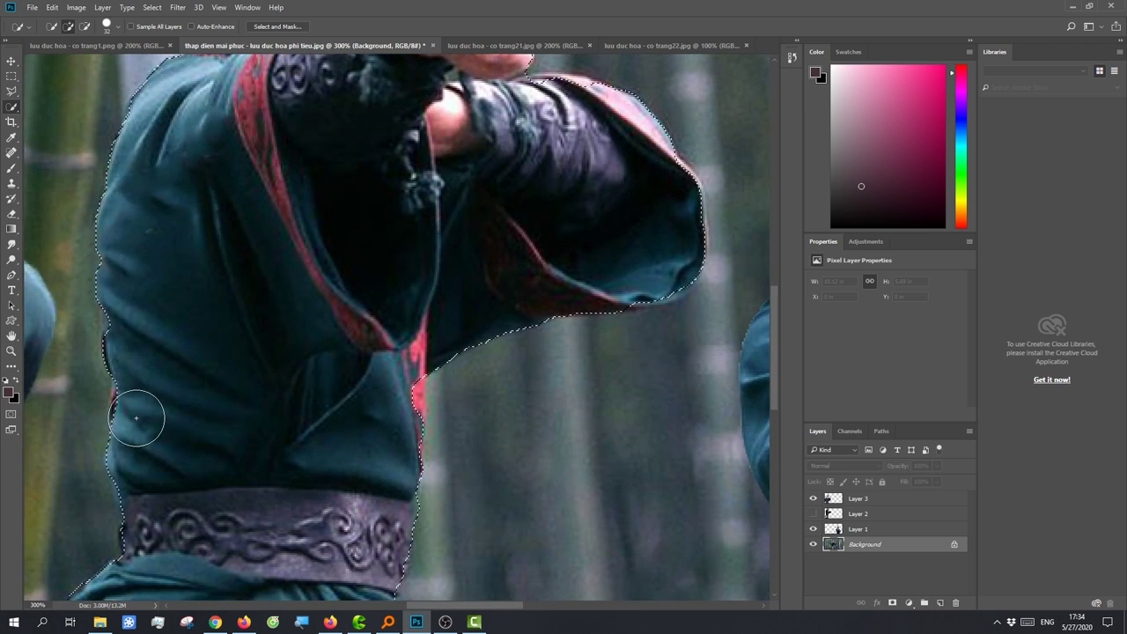
scroll(171, 493, "down", 2)
scroll(172, 502, "down", 2)
scroll(176, 506, "down", 2)
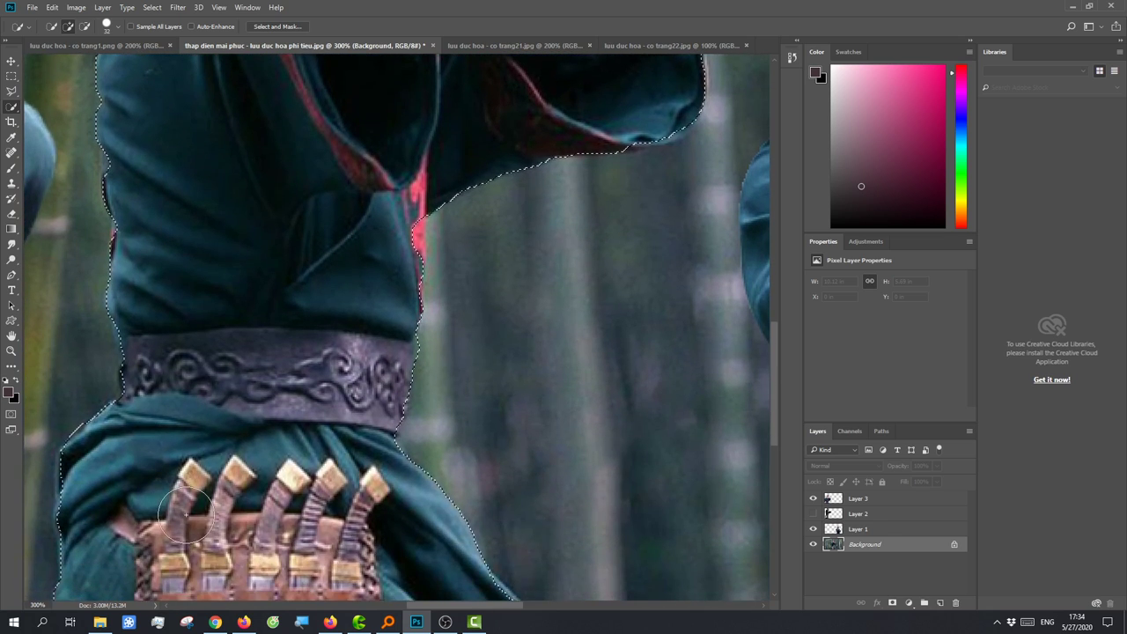
scroll(185, 520, "down", 4)
scroll(202, 533, "down", 2)
scroll(247, 526, "down", 2)
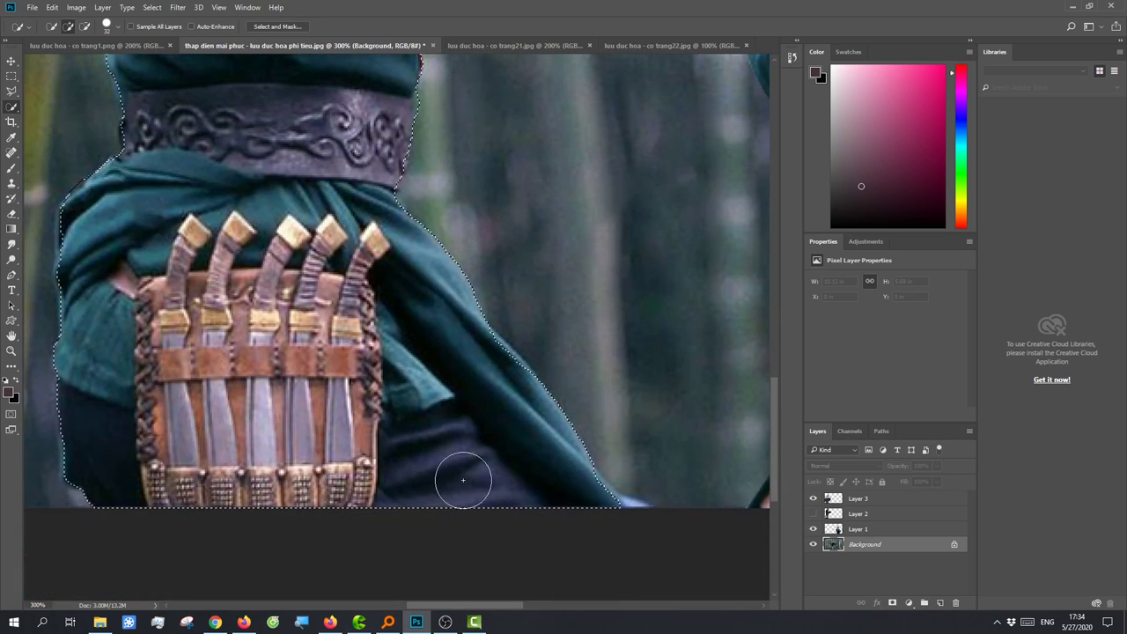
scroll(366, 453, "up", 2)
scroll(361, 453, "down", 1)
scroll(378, 440, "down", 1)
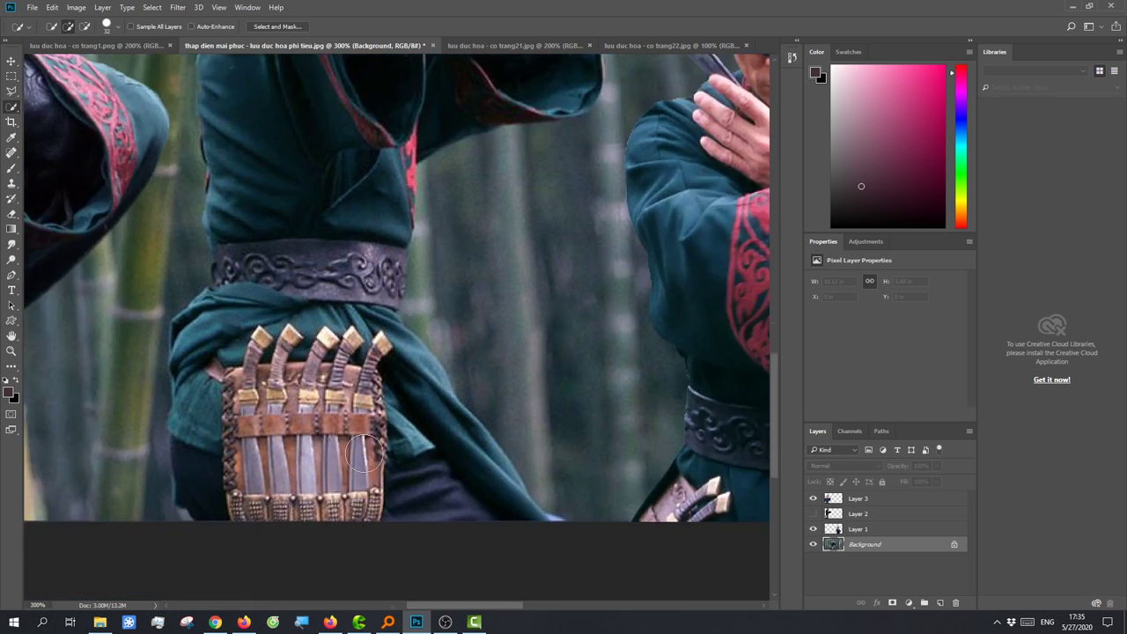
scroll(396, 432, "down", 1)
scroll(420, 415, "down", 1)
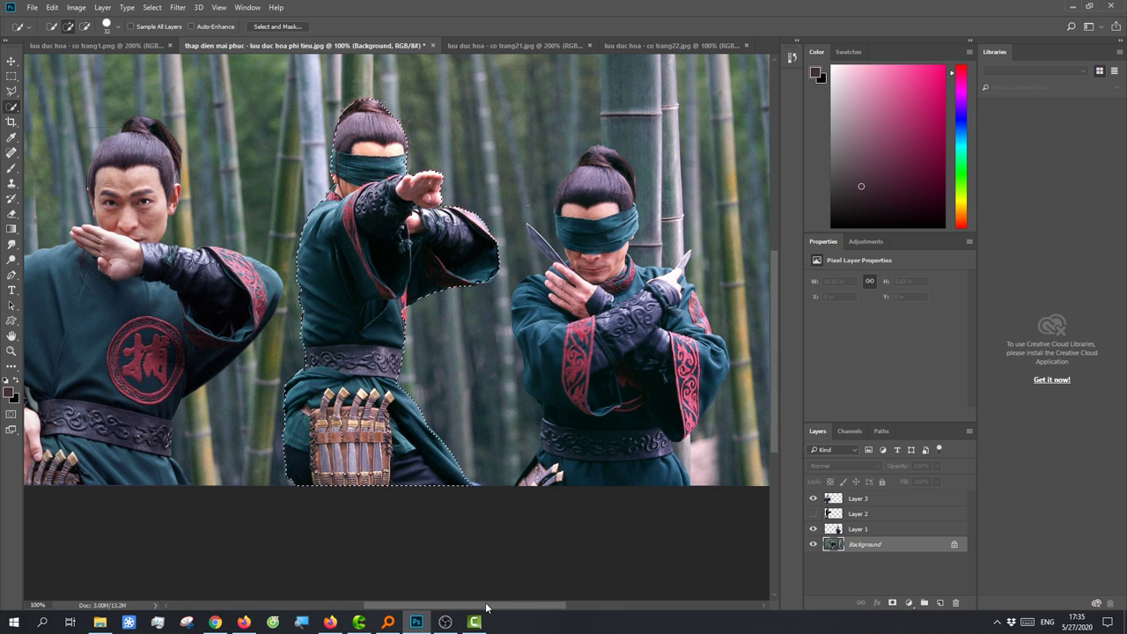
scroll(462, 490, "left", 3)
key("ctrl+j")
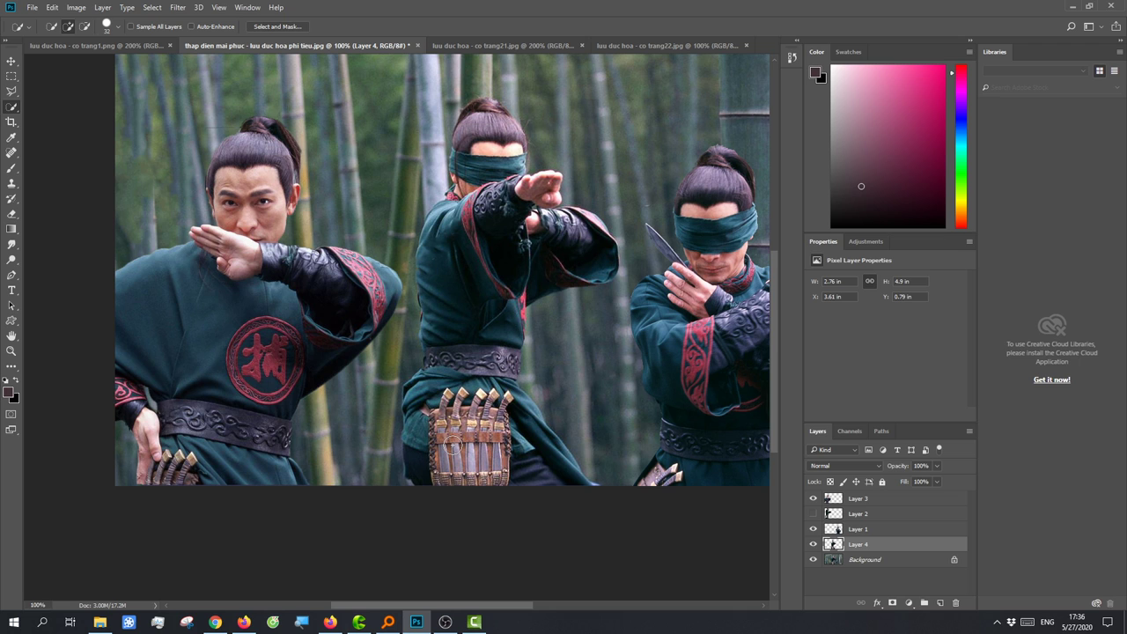
scroll(426, 471, "up", 2)
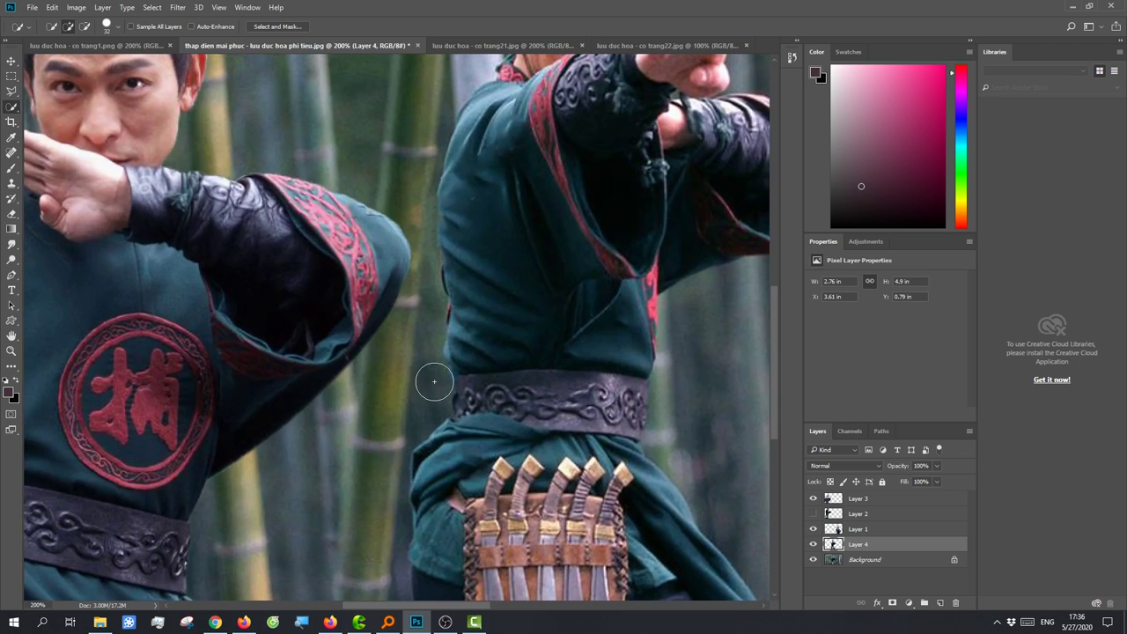
scroll(432, 380, "down", 4)
scroll(428, 432, "down", 1)
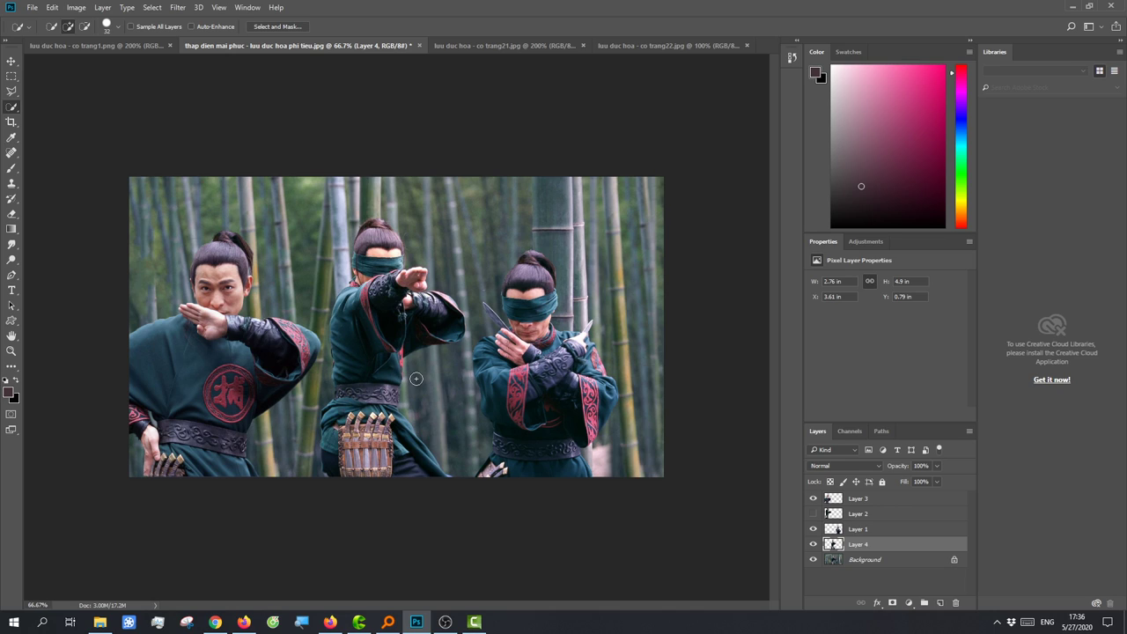
- Drag the Layer 4 fighter copy left so he stands just behind the left fighter
key("v")
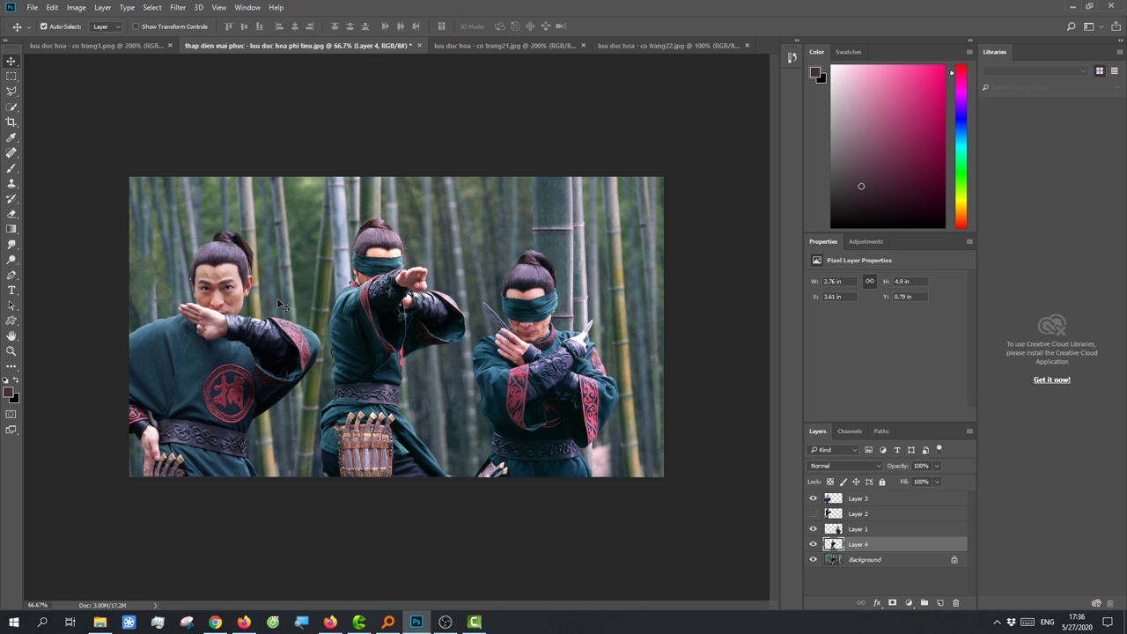
left_click_drag(370, 349, 186, 342)
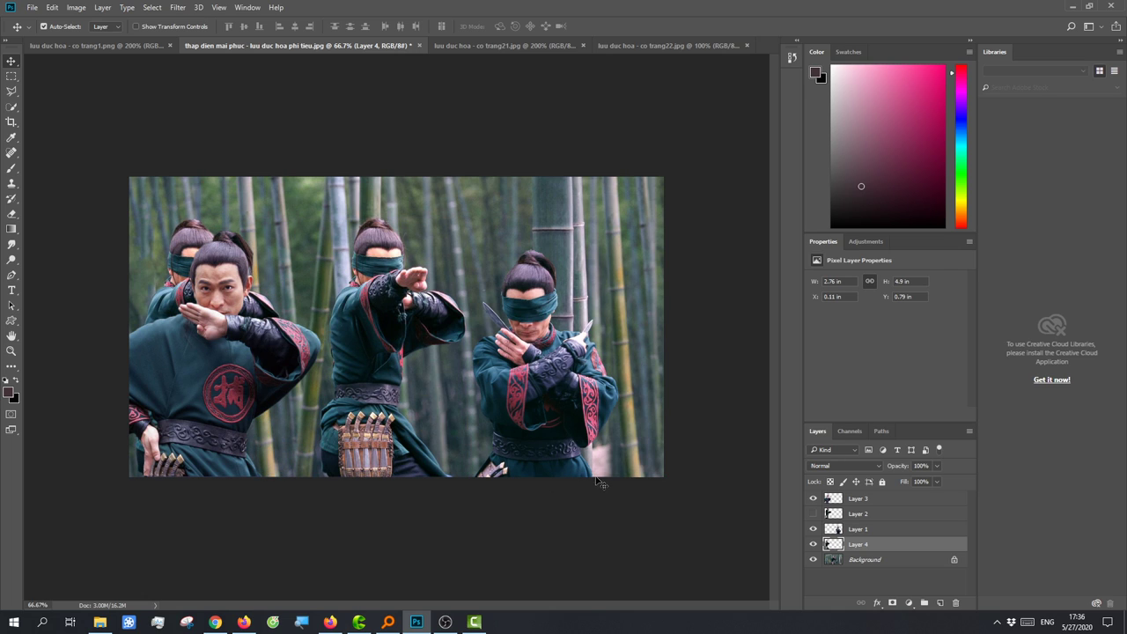
scroll(439, 410, "up", 4)
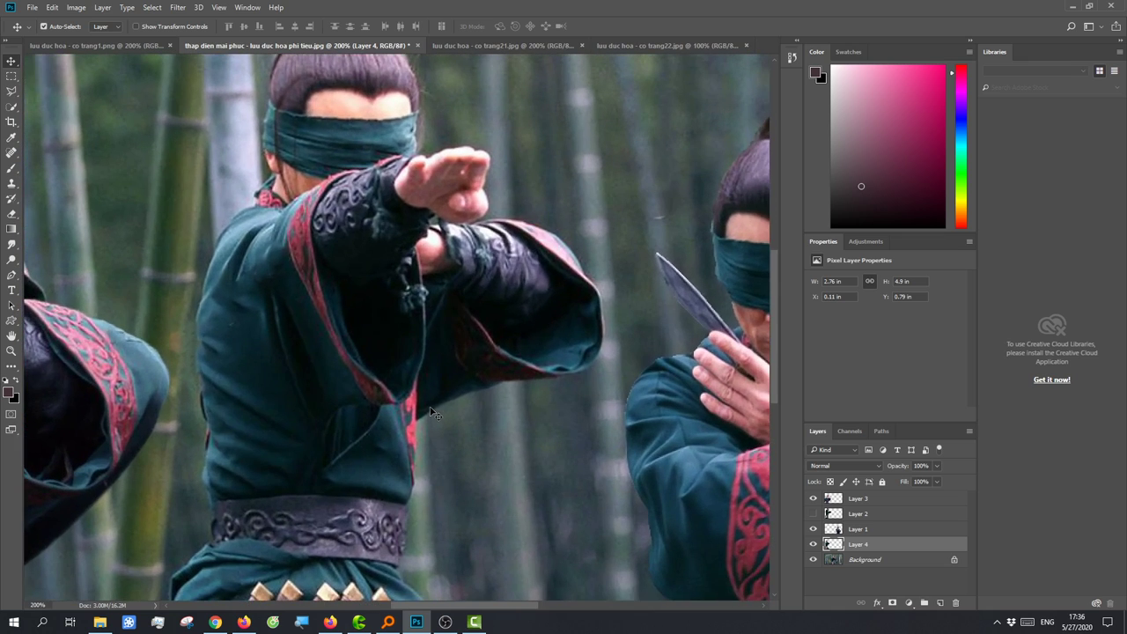
scroll(206, 347, "down", 2)
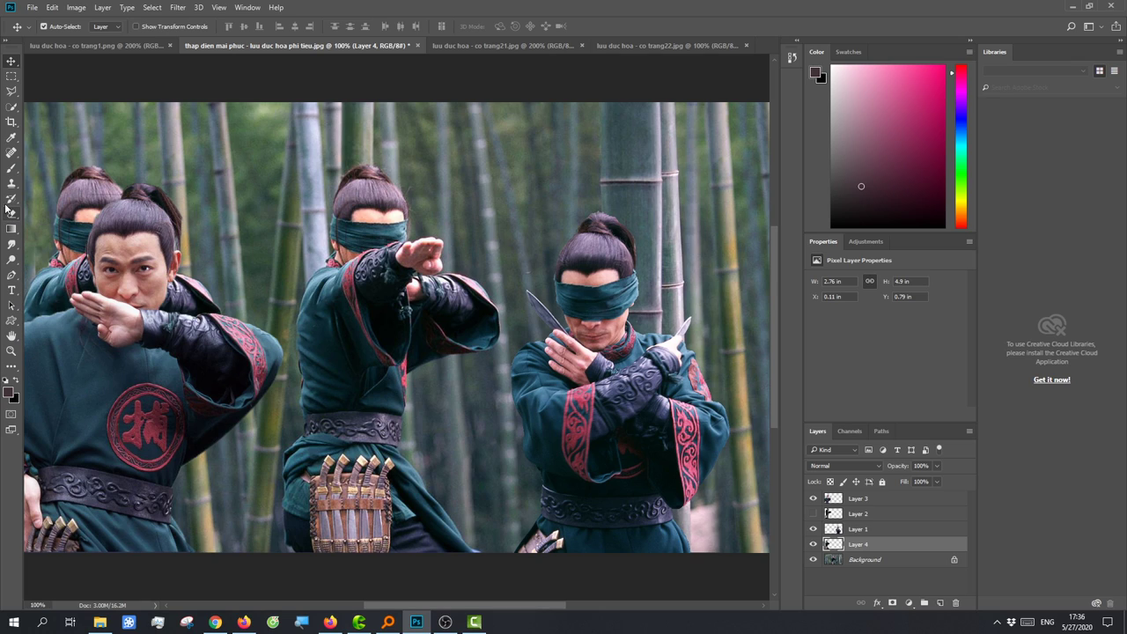
- Start converting the Background into a normal layer, then cancel the dialog
left_click(10, 154)
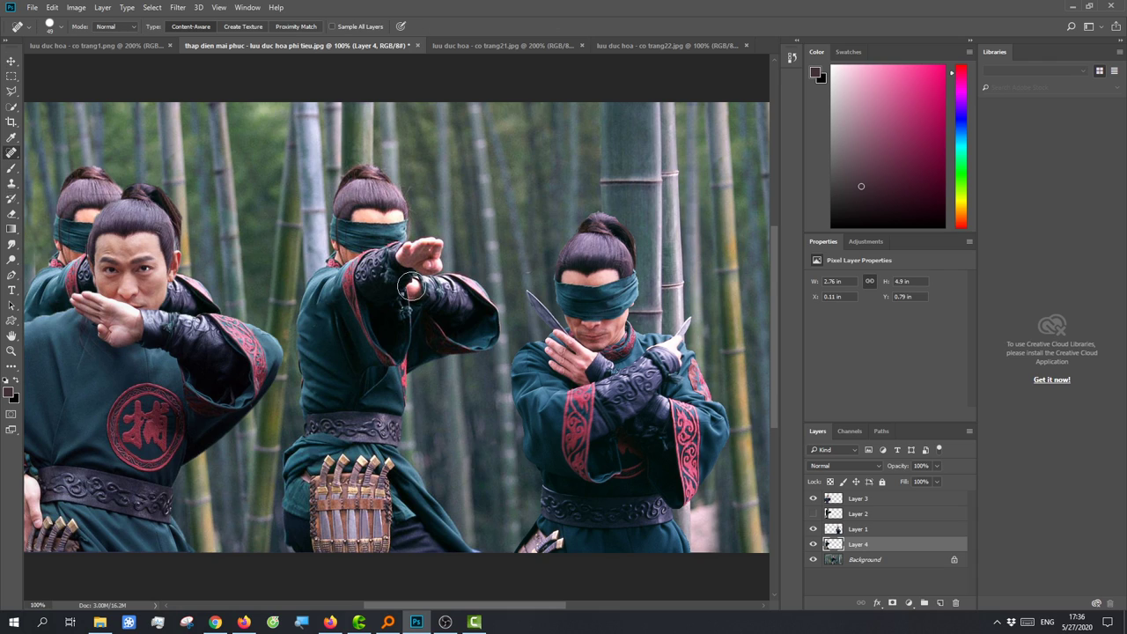
double_click(873, 564)
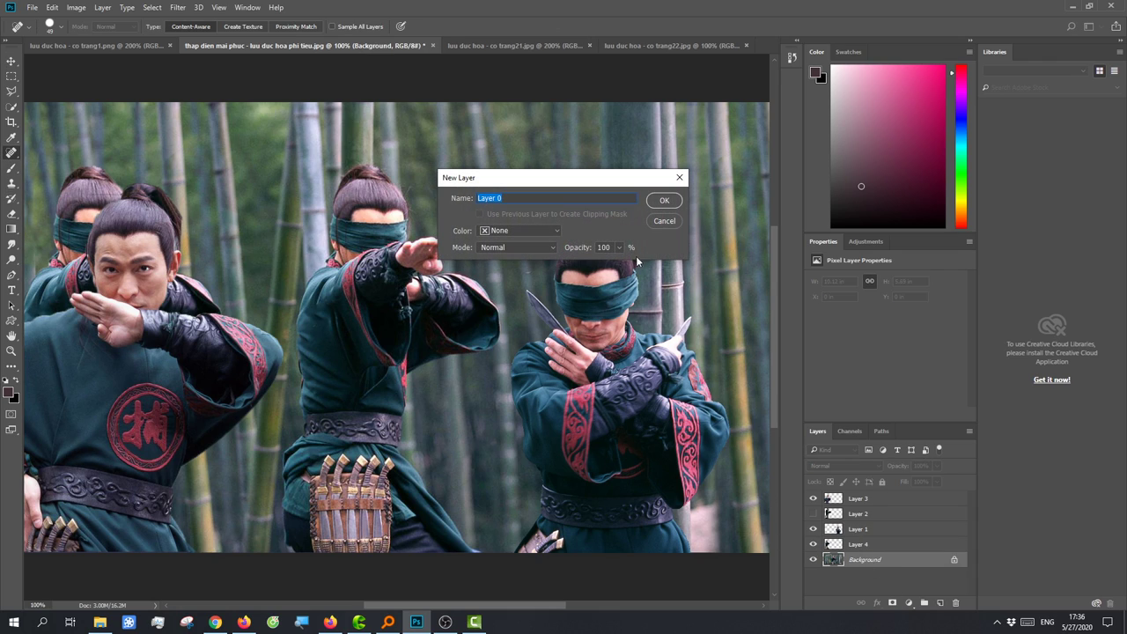
left_click(672, 222)
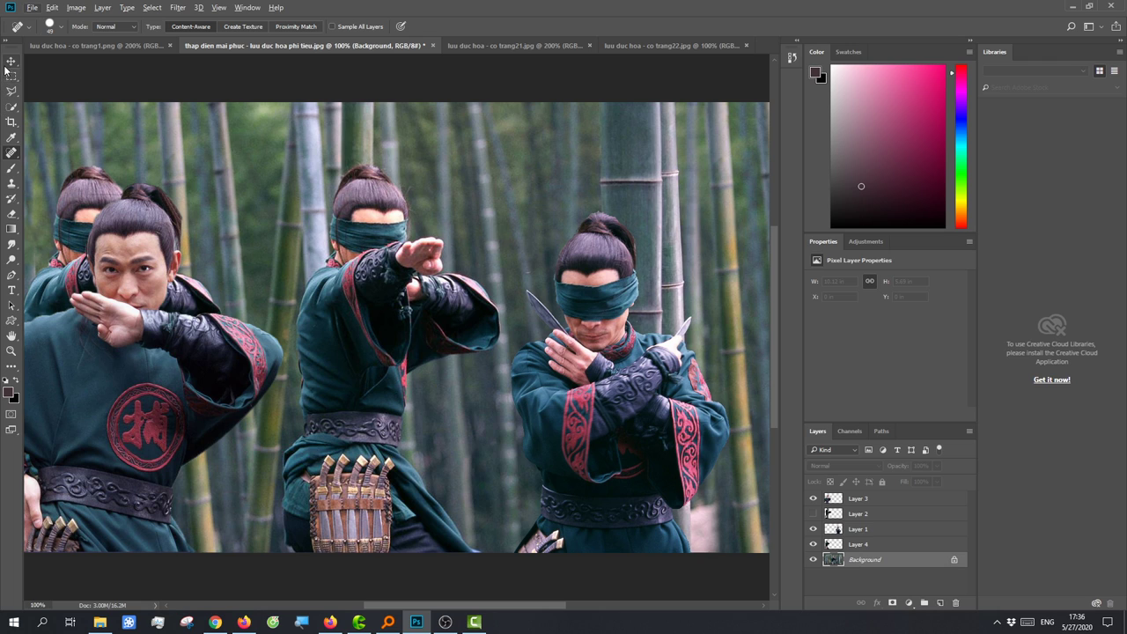
- Nudge the Layer 3 left fighter slightly right and make Background the active layer
key("v")
mouse_move(166, 324)
left_mouse_down()
mouse_move(409, 341)
mouse_move(163, 350)
left_mouse_up()
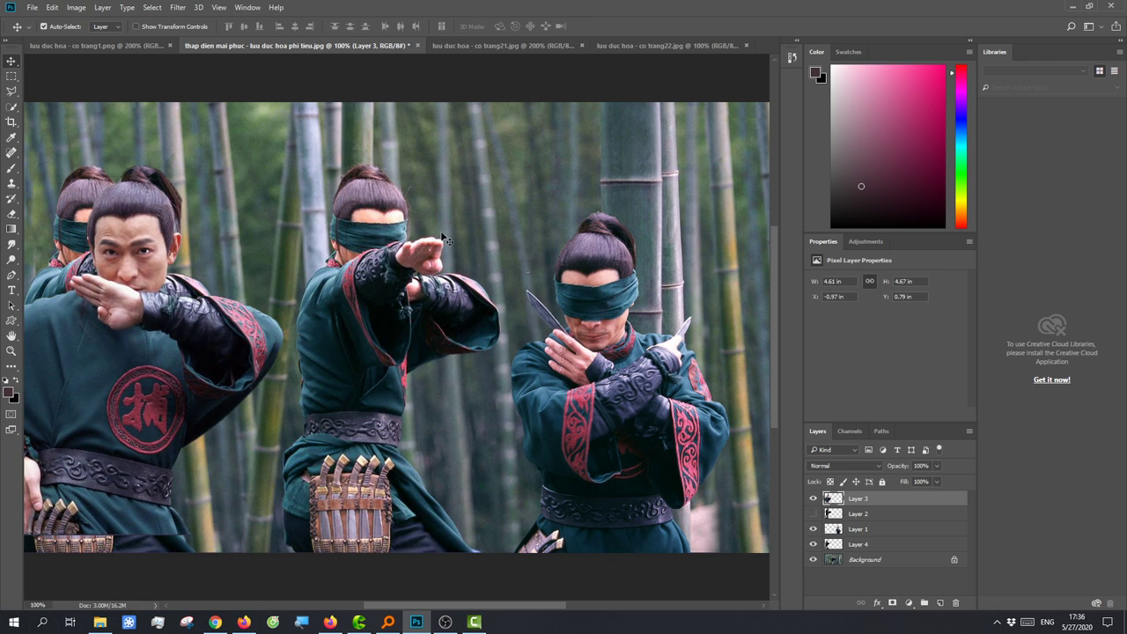
left_click(445, 240)
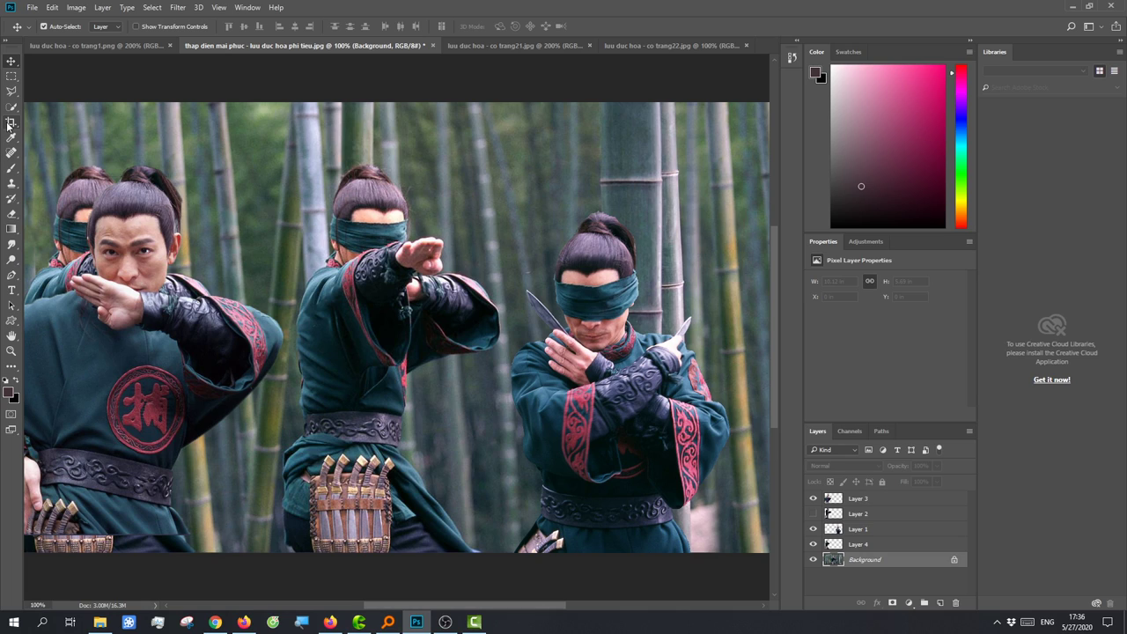
- Clone bamboo over the old middle figure's head and sleeve edge on the Background
left_click(12, 183)
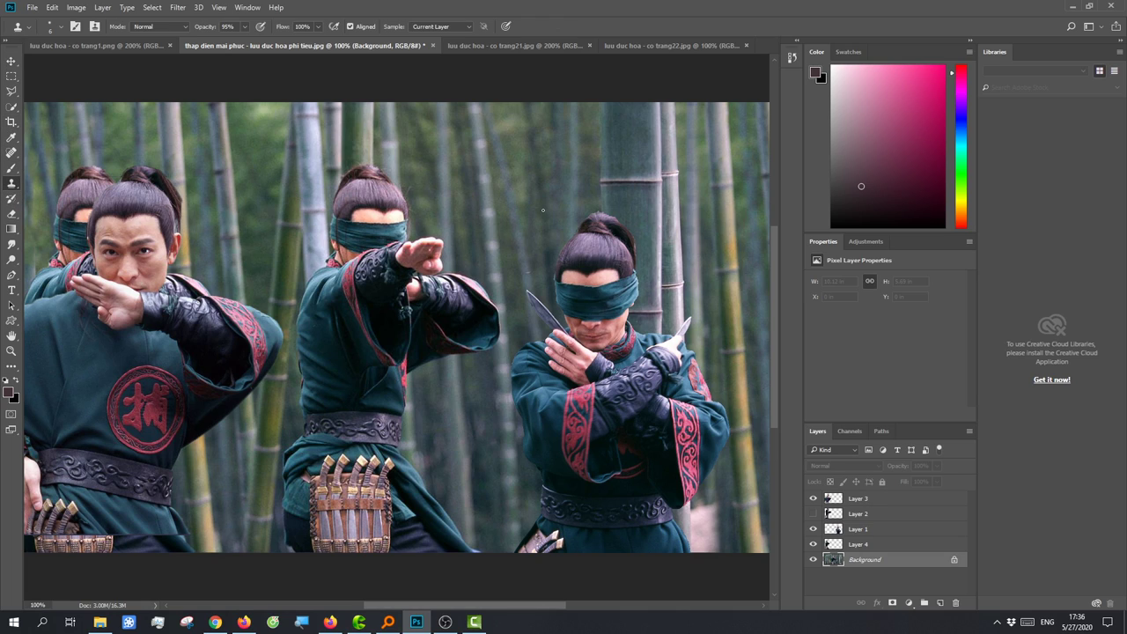
left_click_drag(485, 181, 491, 183)
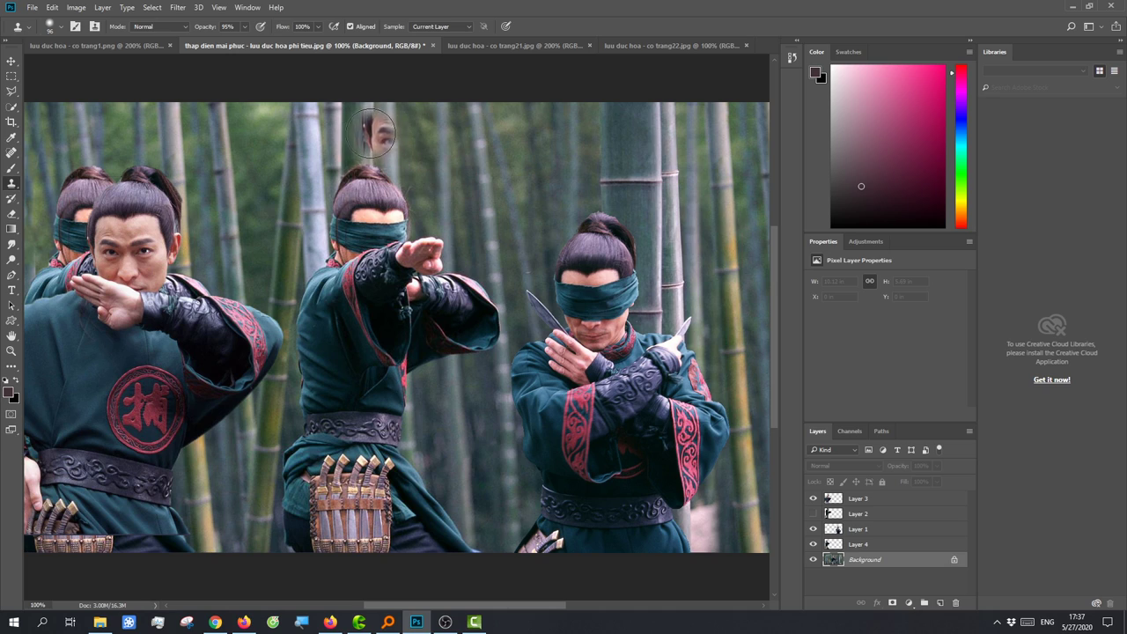
mouse_move(370, 206)
left_mouse_down()
mouse_move(390, 132)
mouse_move(368, 136)
left_mouse_up()
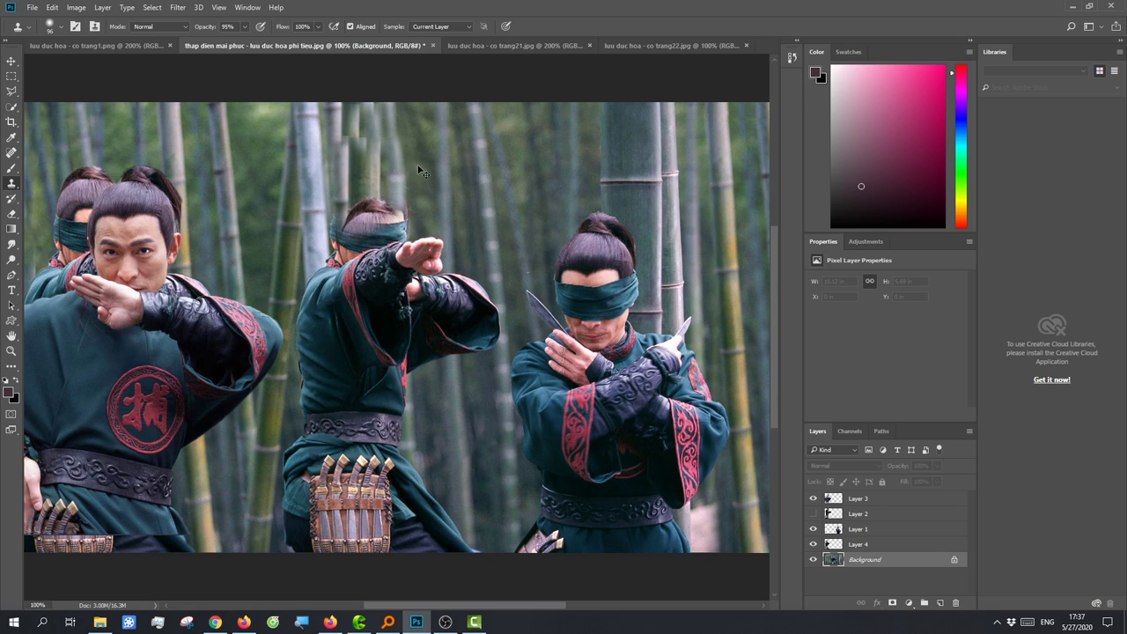
mouse_move(343, 154)
left_mouse_down()
mouse_move(378, 186)
mouse_move(361, 123)
left_mouse_up()
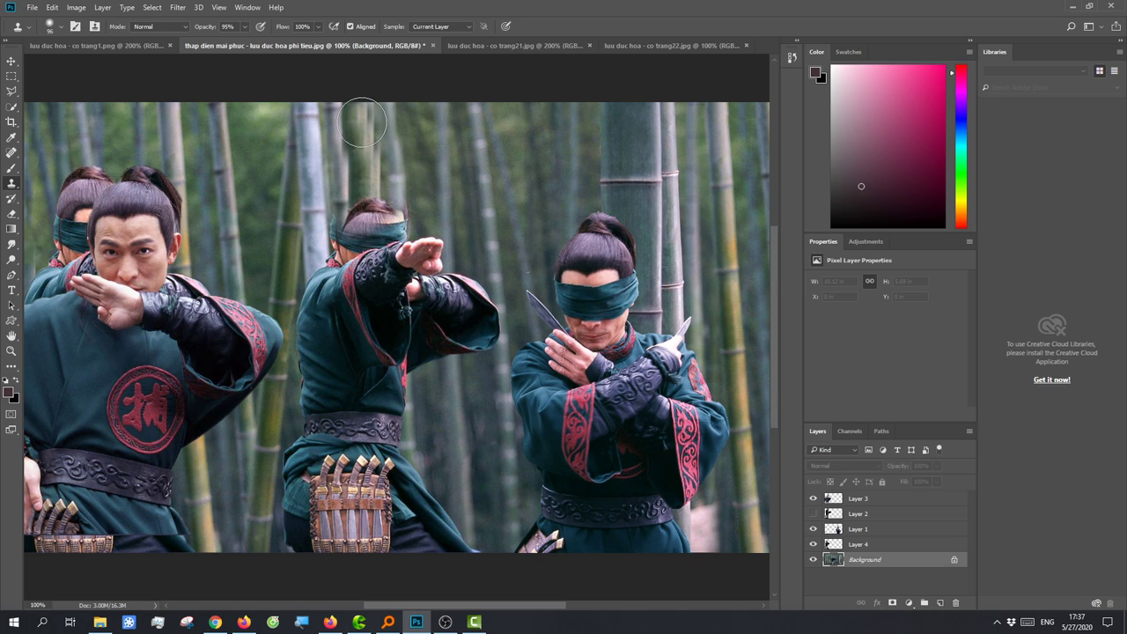
left_click(487, 378, "alt")
mouse_move(483, 349)
left_mouse_down()
mouse_move(460, 284)
mouse_move(478, 290)
mouse_move(471, 286)
left_mouse_up()
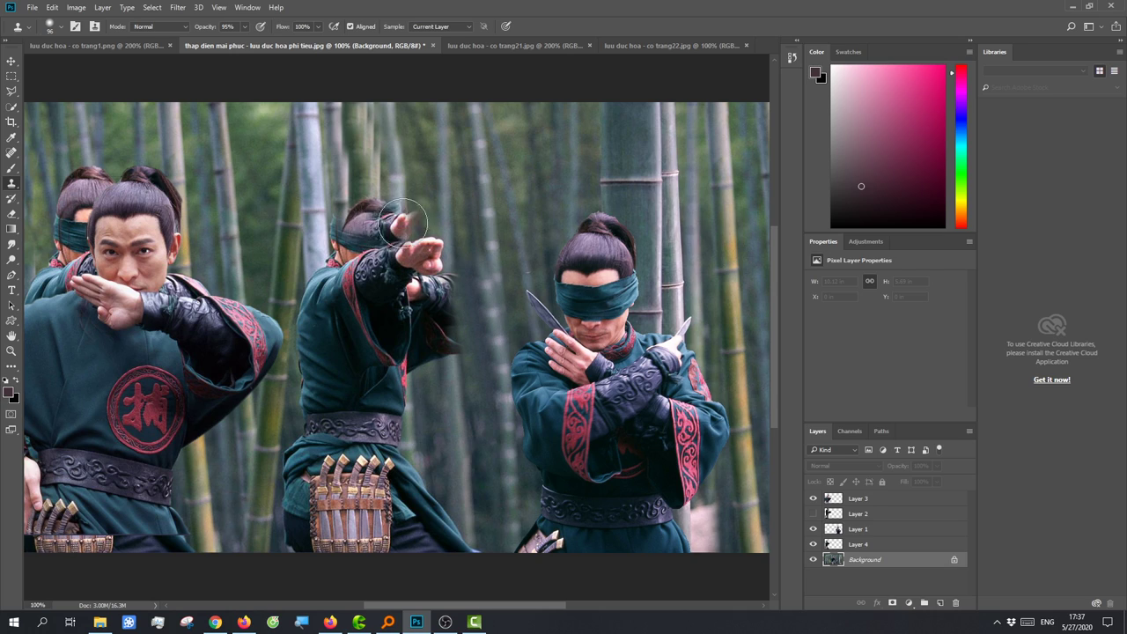
- Clone bamboo over the headband tail, robe, knife pouch and remaining ghost outline
mouse_move(302, 241)
left_mouse_down()
mouse_move(308, 231)
mouse_move(325, 343)
mouse_move(317, 458)
mouse_move(272, 520)
mouse_move(297, 536)
mouse_move(314, 478)
mouse_move(308, 457)
left_mouse_up()
left_click(254, 537, "alt")
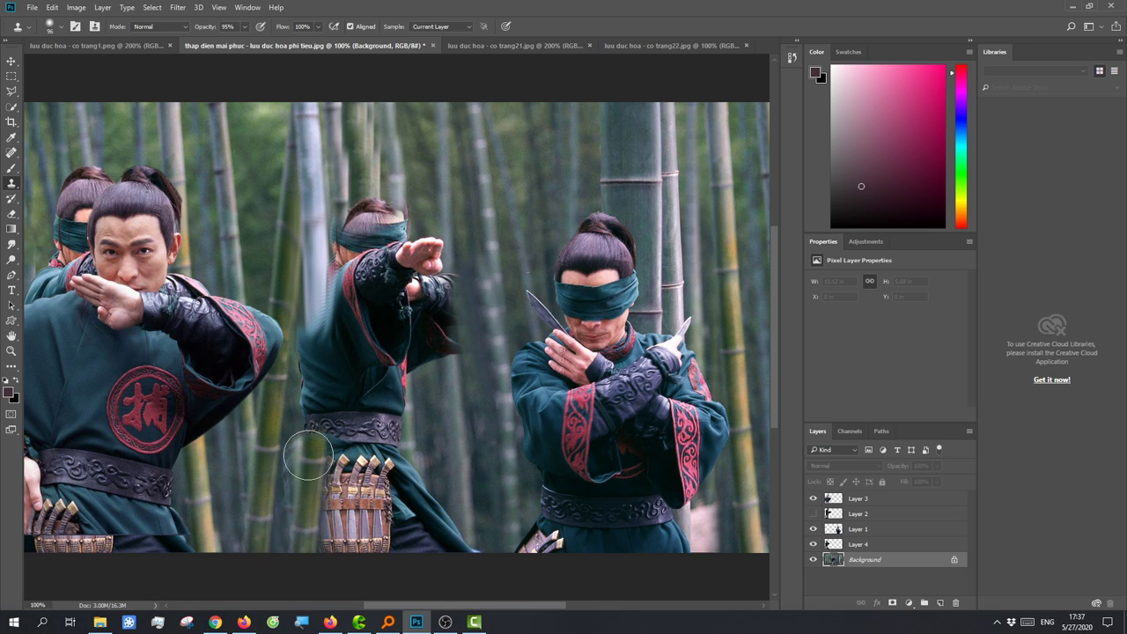
mouse_move(375, 562)
left_mouse_down()
mouse_move(336, 466)
mouse_move(378, 540)
mouse_move(437, 549)
mouse_move(414, 515)
mouse_move(471, 526)
mouse_move(446, 543)
mouse_move(415, 478)
mouse_move(413, 538)
mouse_move(403, 528)
mouse_move(387, 378)
mouse_move(428, 414)
mouse_move(437, 331)
mouse_move(446, 359)
mouse_move(455, 344)
mouse_move(453, 252)
mouse_move(412, 405)
mouse_move(359, 367)
mouse_move(377, 255)
mouse_move(429, 410)
mouse_move(415, 310)
mouse_move(390, 246)
mouse_move(295, 436)
mouse_move(323, 365)
left_mouse_up()
left_click(475, 526, "alt")
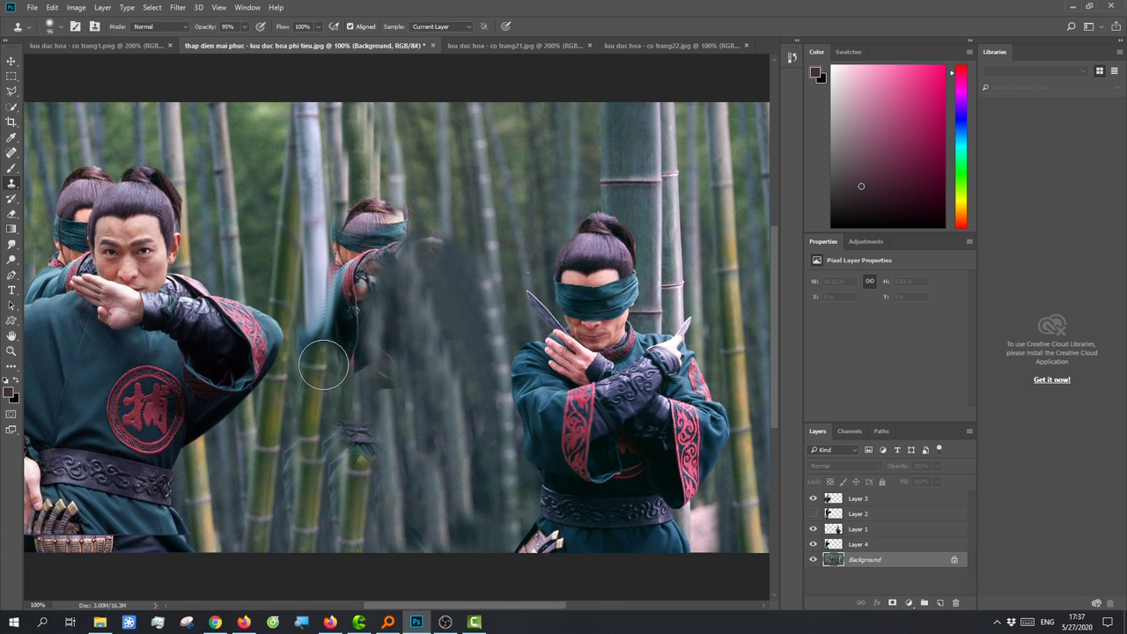
left_click_drag(380, 231, 367, 313)
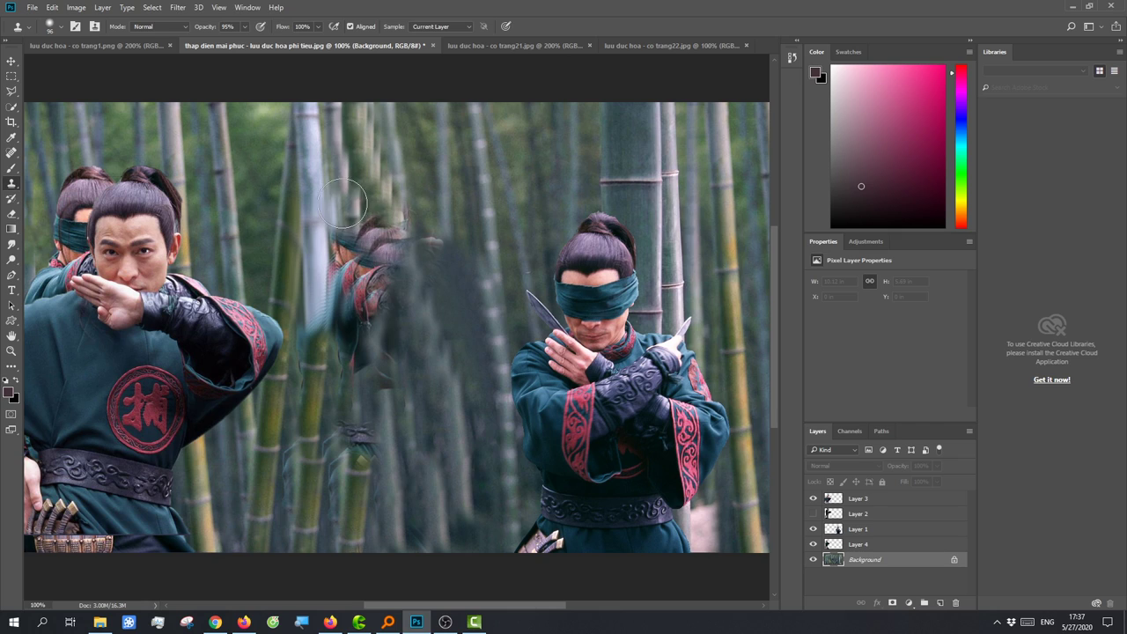
mouse_move(343, 202)
left_mouse_down()
mouse_move(374, 242)
mouse_move(370, 264)
mouse_move(339, 238)
mouse_move(348, 304)
mouse_move(411, 320)
mouse_move(447, 201)
mouse_move(402, 327)
mouse_move(395, 192)
mouse_move(383, 297)
mouse_move(420, 302)
mouse_move(428, 390)
mouse_move(373, 365)
mouse_move(361, 264)
mouse_move(340, 378)
left_mouse_up()
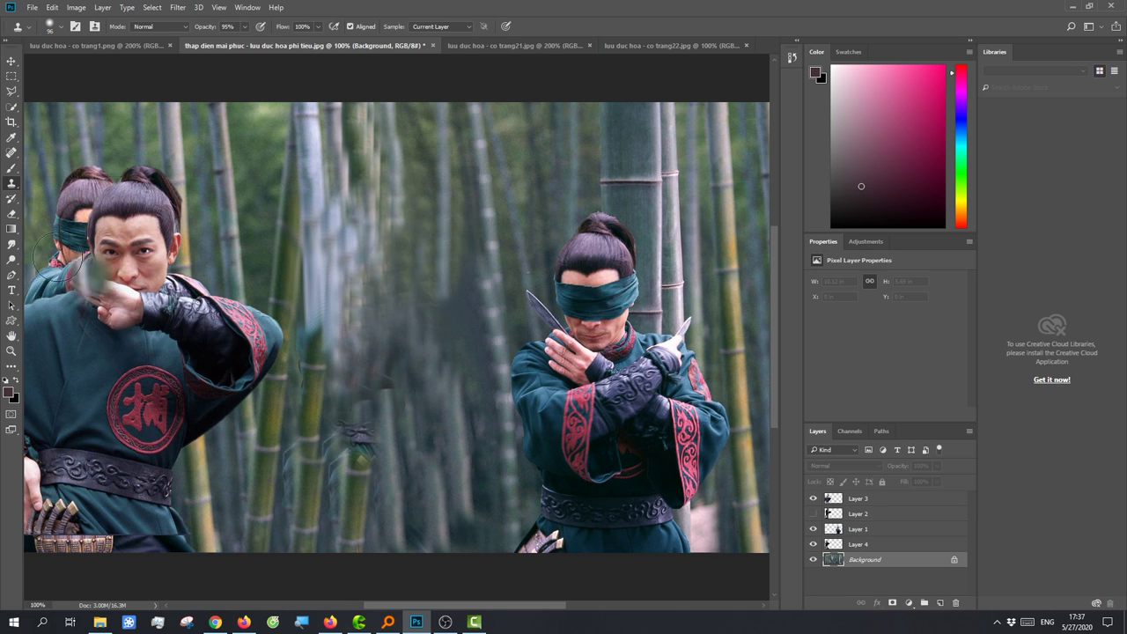
- Move the unmasked Layer 3 warrior to the centre between the blindfolded fighters
left_click(11, 61)
mouse_move(136, 376)
left_mouse_down()
mouse_move(378, 386)
mouse_move(373, 408)
left_mouse_up()
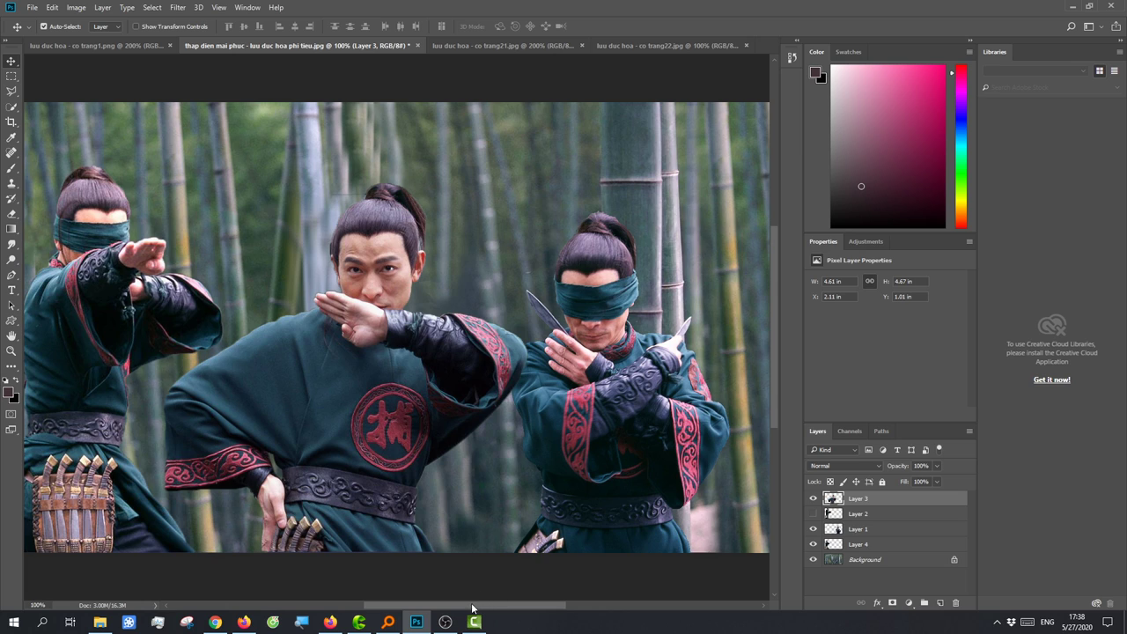
left_click_drag(472, 608, 445, 608)
- Shrink the centre warrior slightly from its left edge and top-left corner
key("ctrl+t")
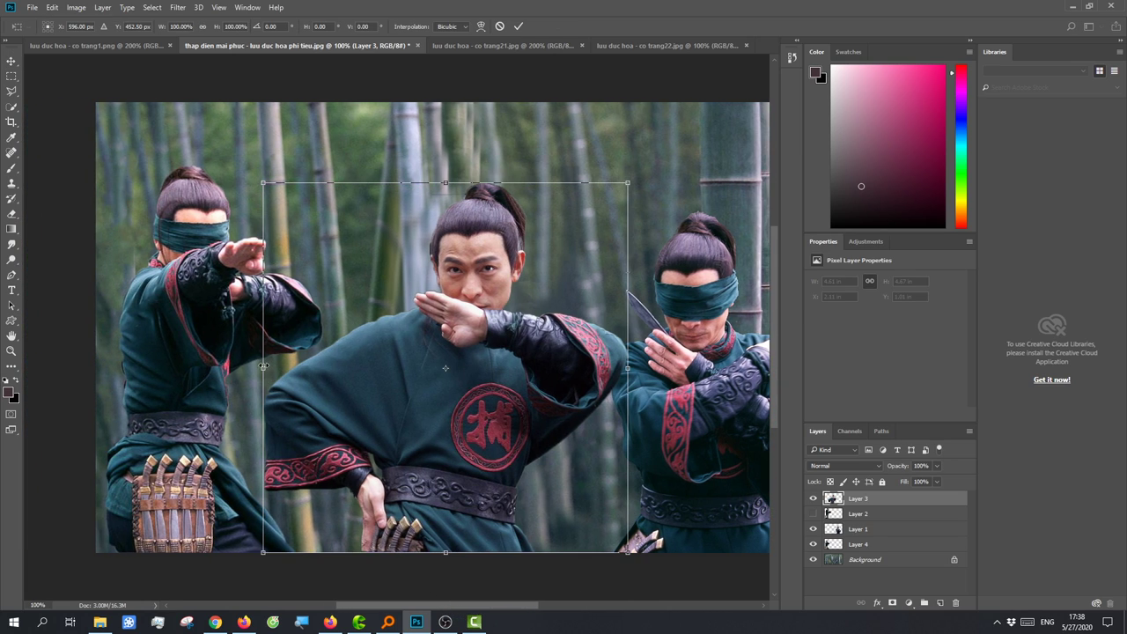
left_click_drag(263, 366, 270, 366)
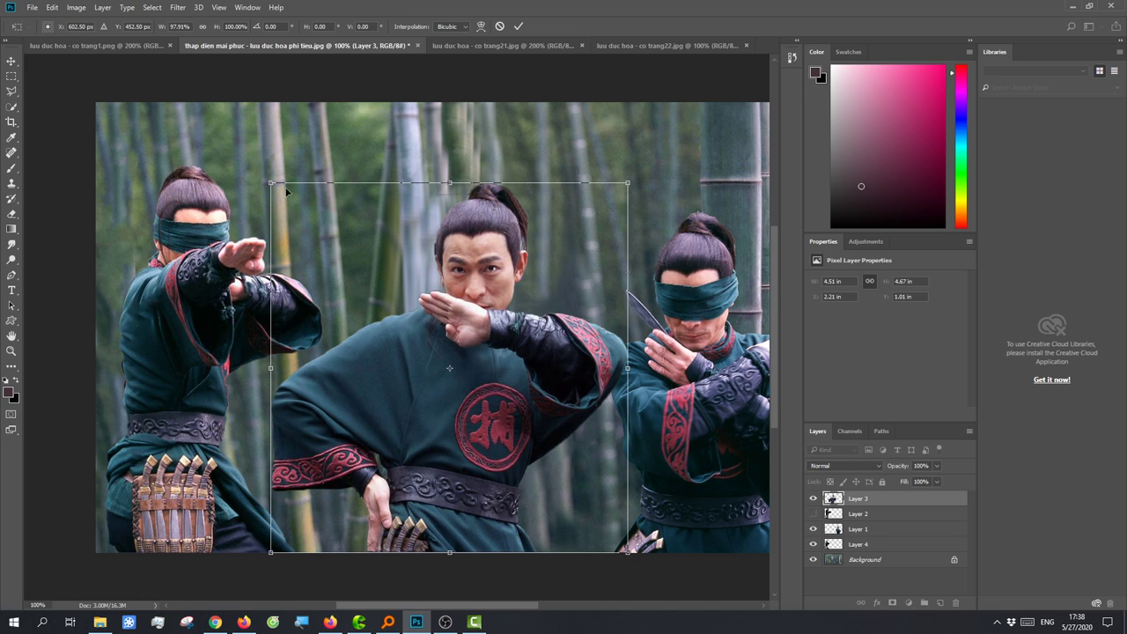
left_click_drag(273, 184, 285, 190)
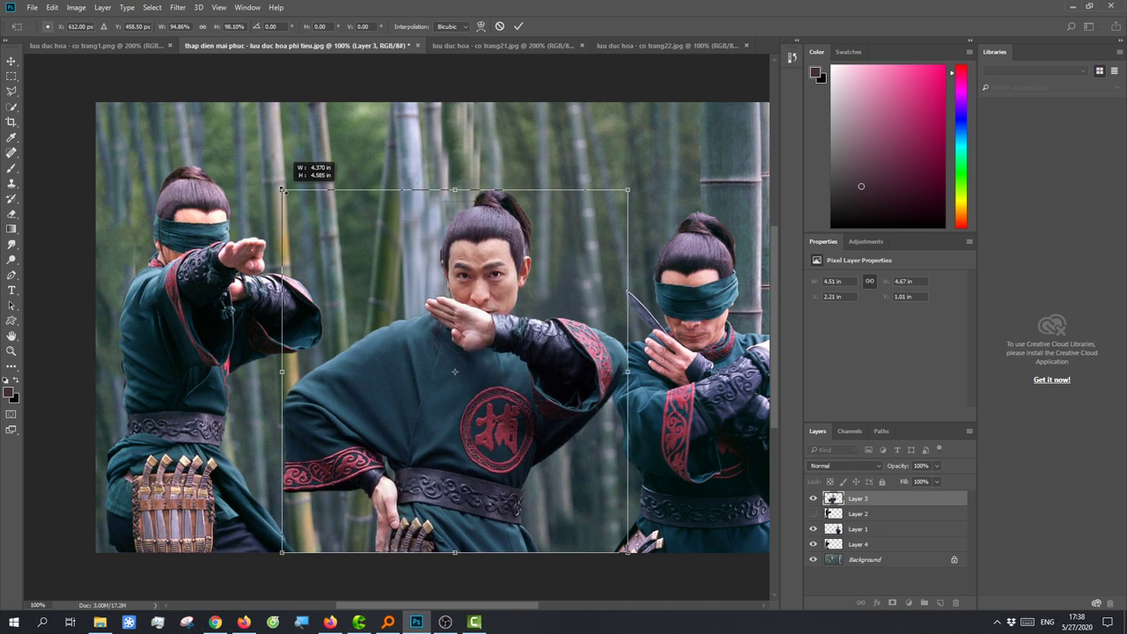
key("Return")
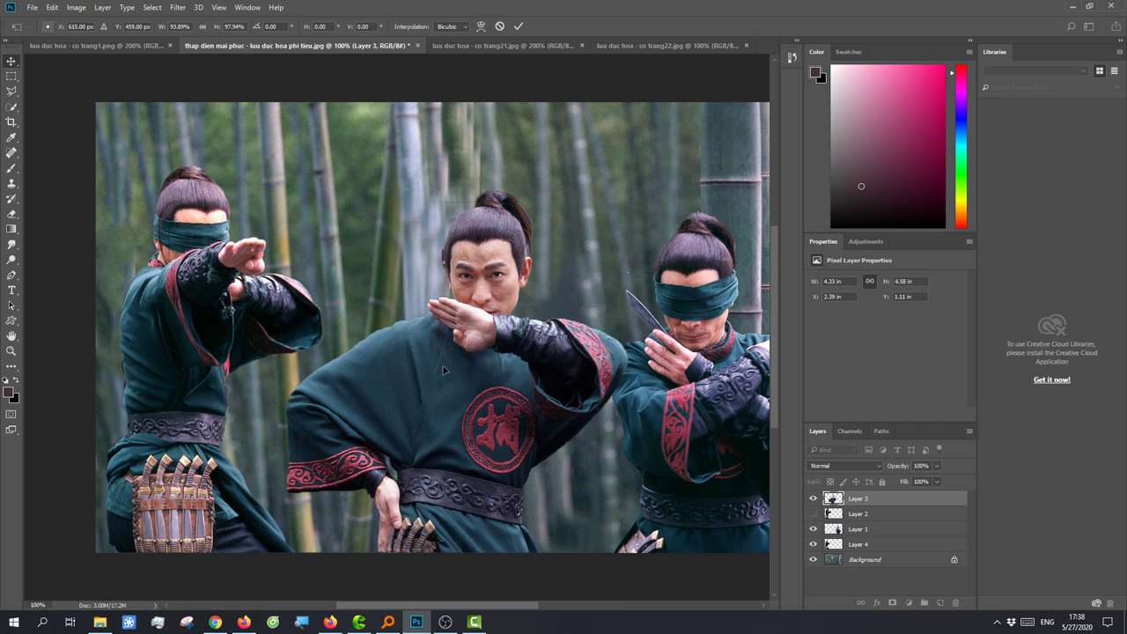
- Shift the right blindfolded warrior further right and nudge the centre warrior right
key("ctrl+minus")
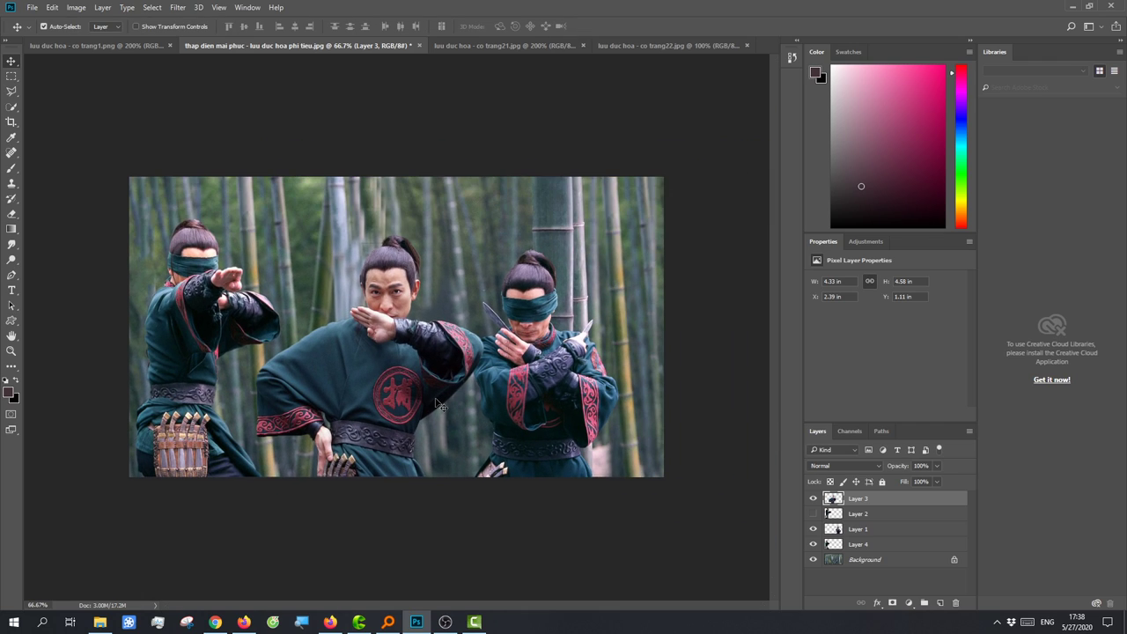
left_click_drag(531, 407, 560, 395)
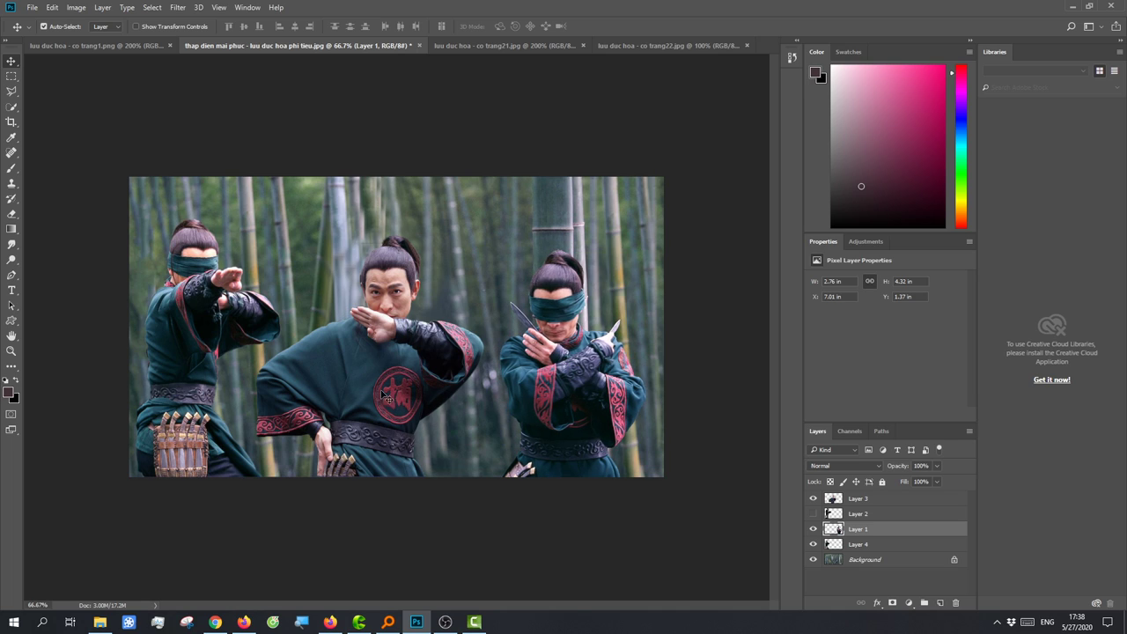
left_click_drag(384, 397, 389, 397)
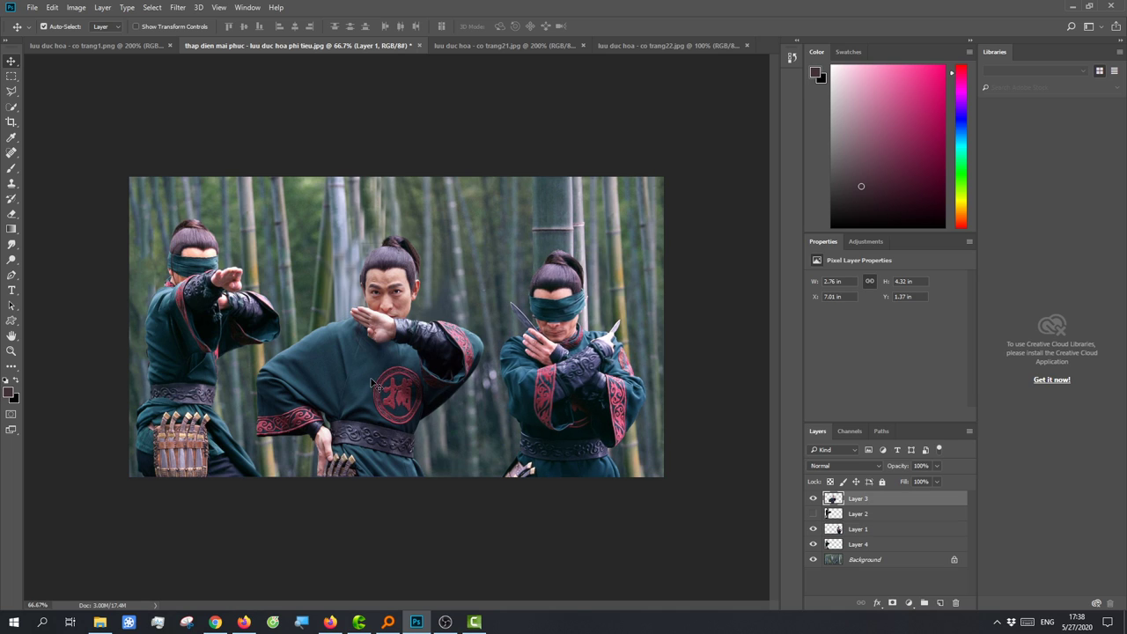
left_click(196, 341)
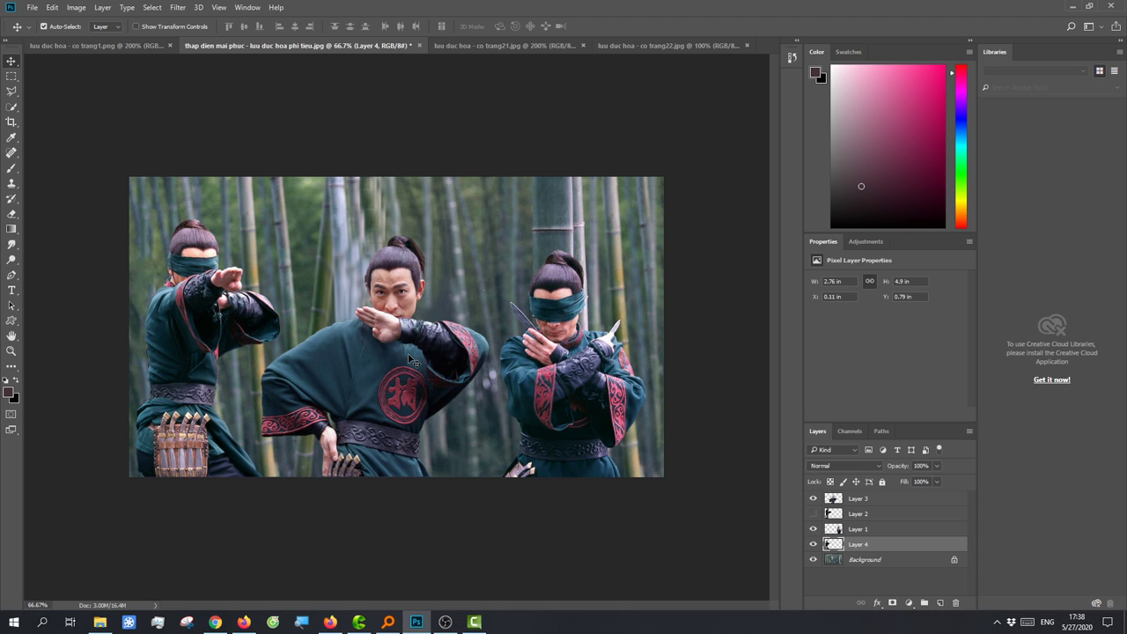
- Scale the Layer 4 left warrior to about 105% and nudge him slightly right
key("ctrl+t")
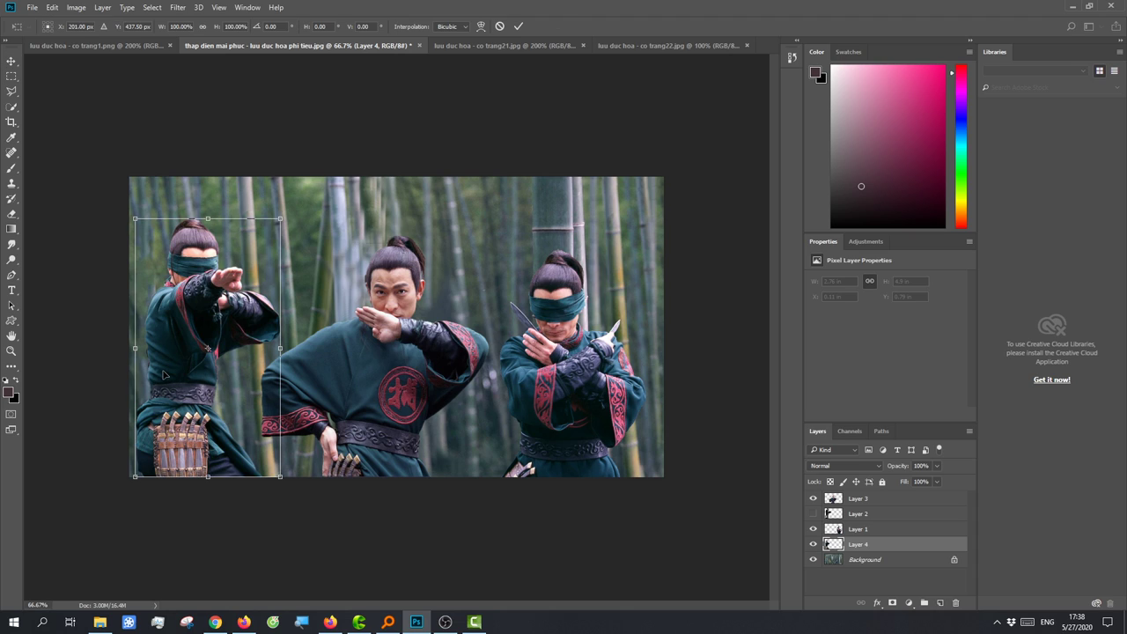
left_click_drag(281, 219, 287, 204)
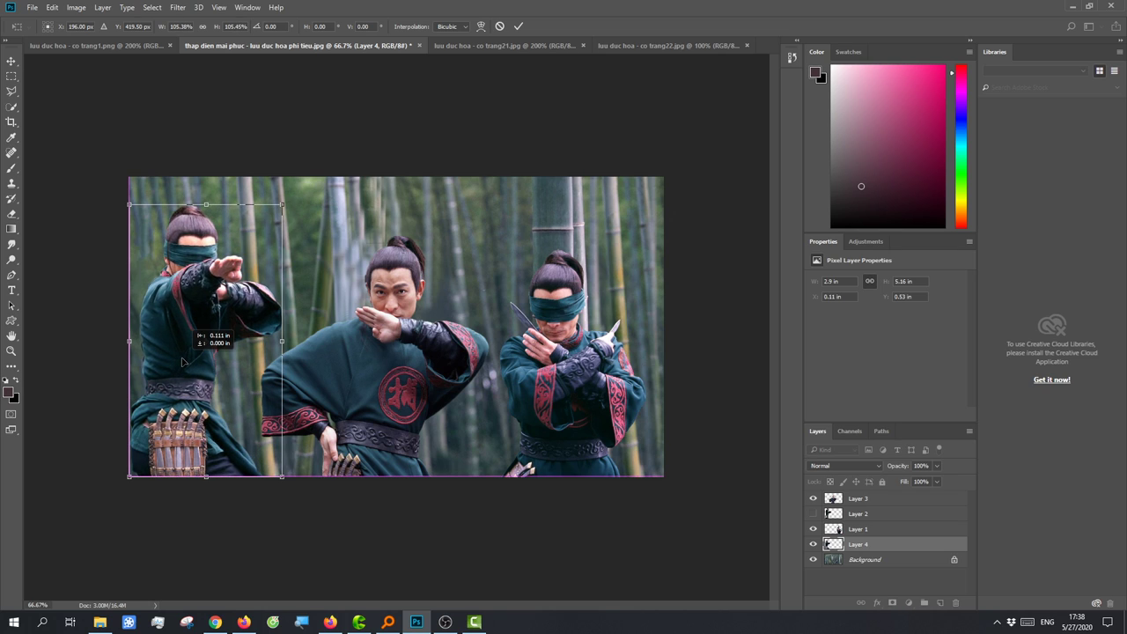
left_click_drag(184, 361, 191, 363)
key("Return")
key("ctrl+minus")
key("ctrl+minus")
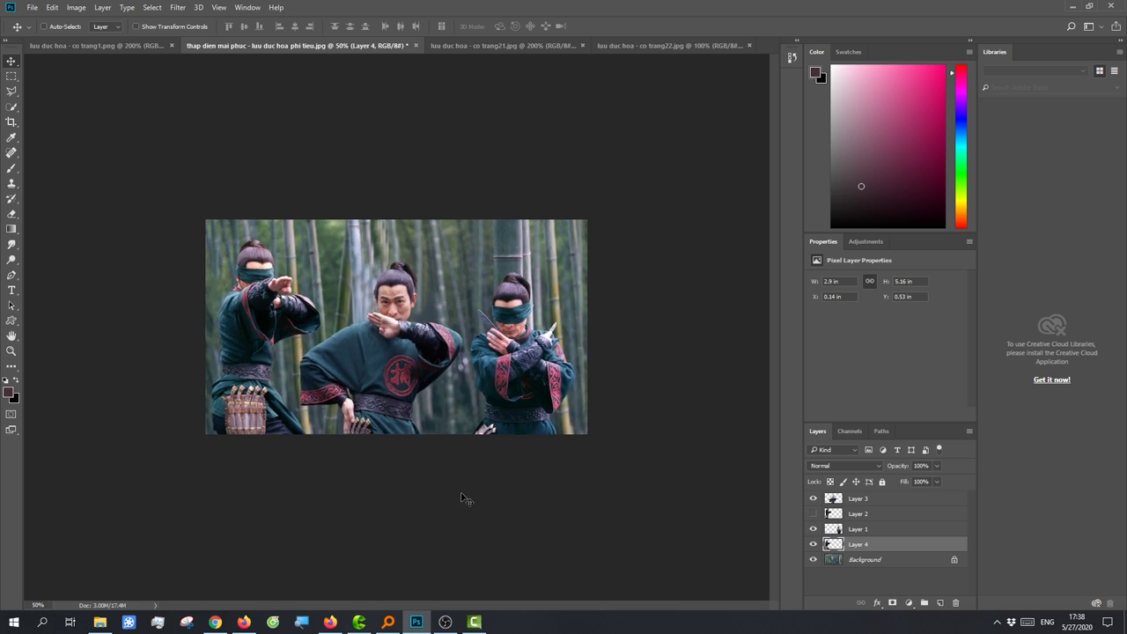
key("ctrl+plus")
key("ctrl+plus")
key("ctrl+plus")
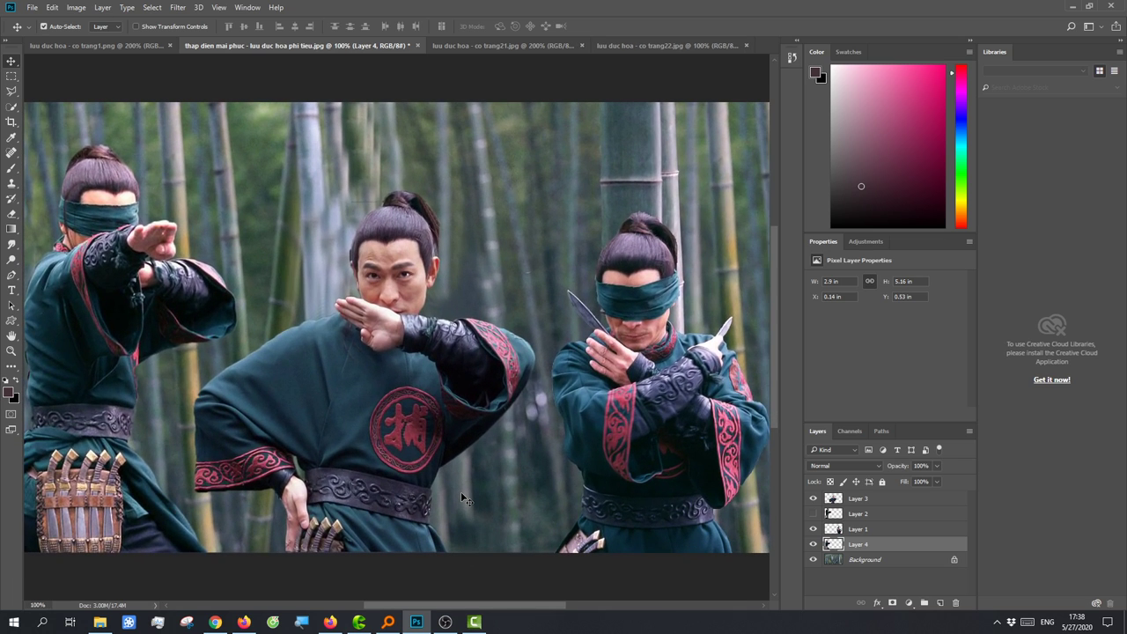
key("ctrl+minus")
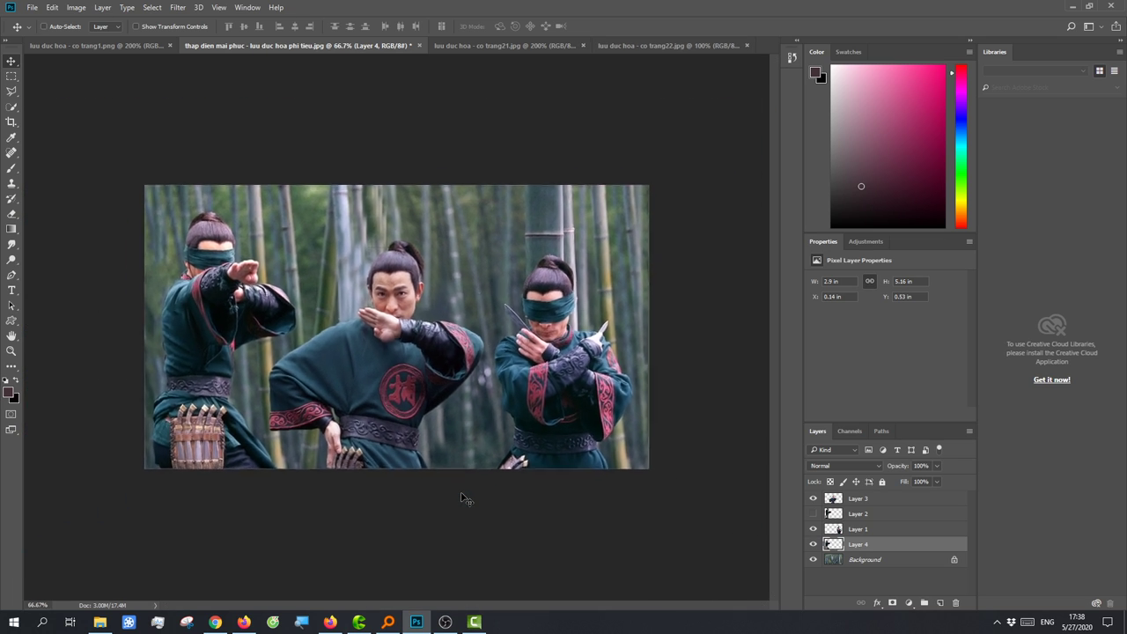
key("ctrl+minus")
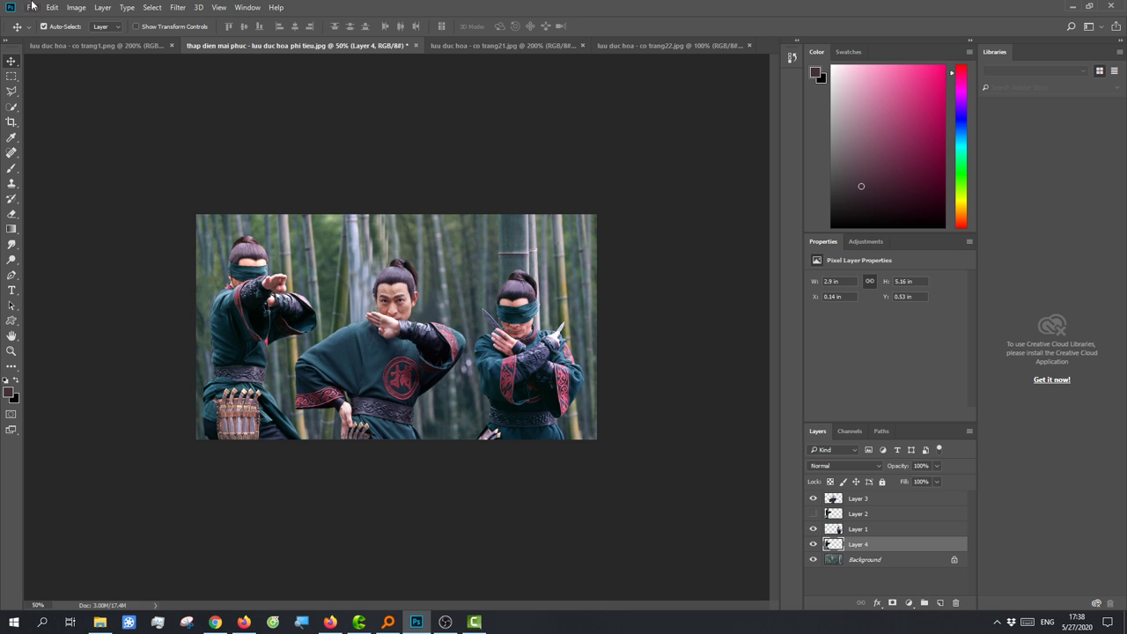
- Save the composite as a renumbered JPEG in co trang at quality 12, Maximum
left_click(31, 7)
left_click(53, 131)
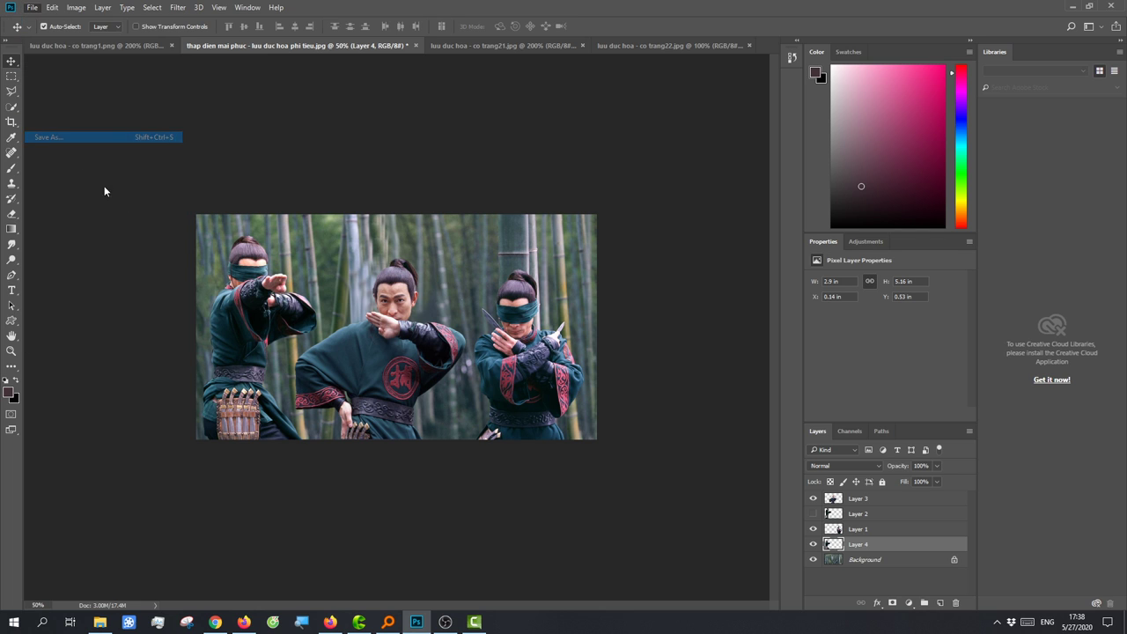
left_click(159, 477)
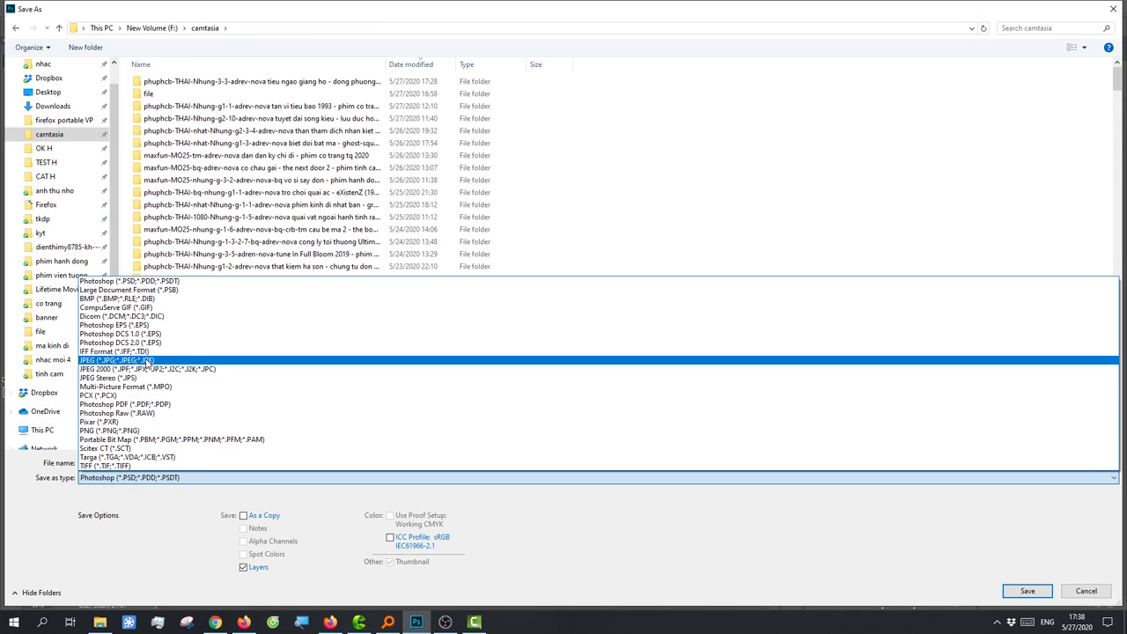
left_click(208, 361)
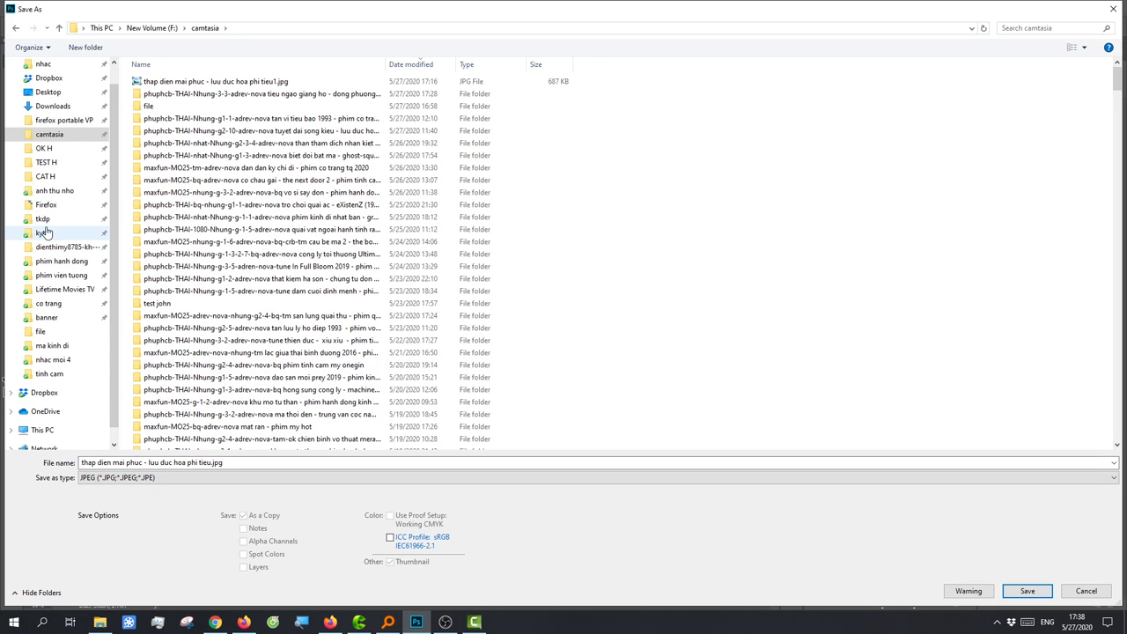
left_click(53, 302)
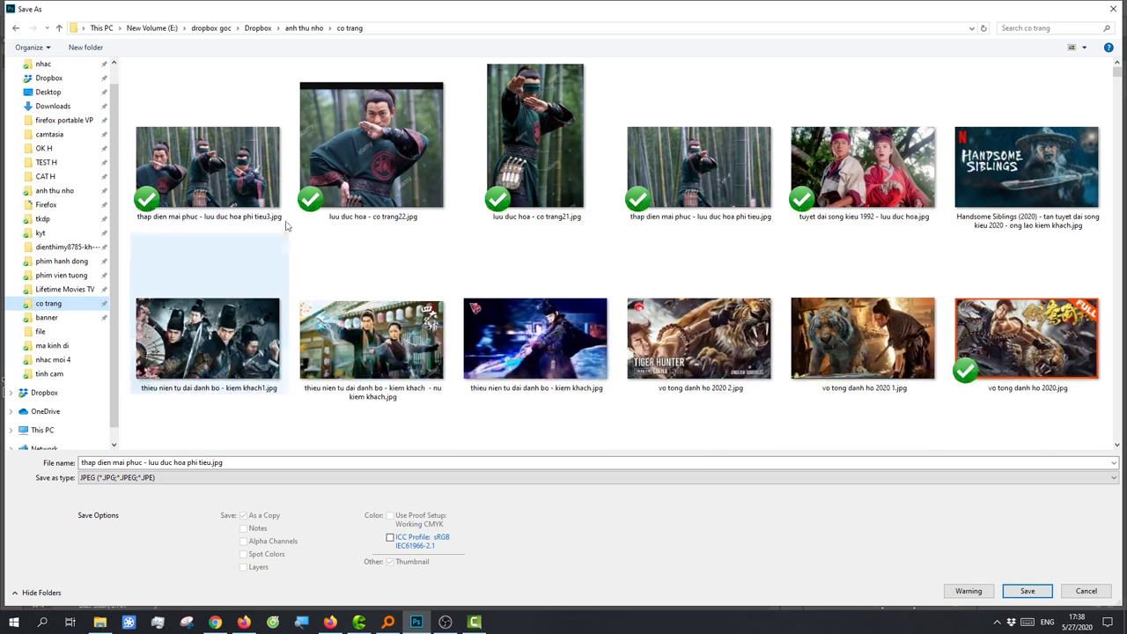
left_click(226, 207)
left_click(211, 462)
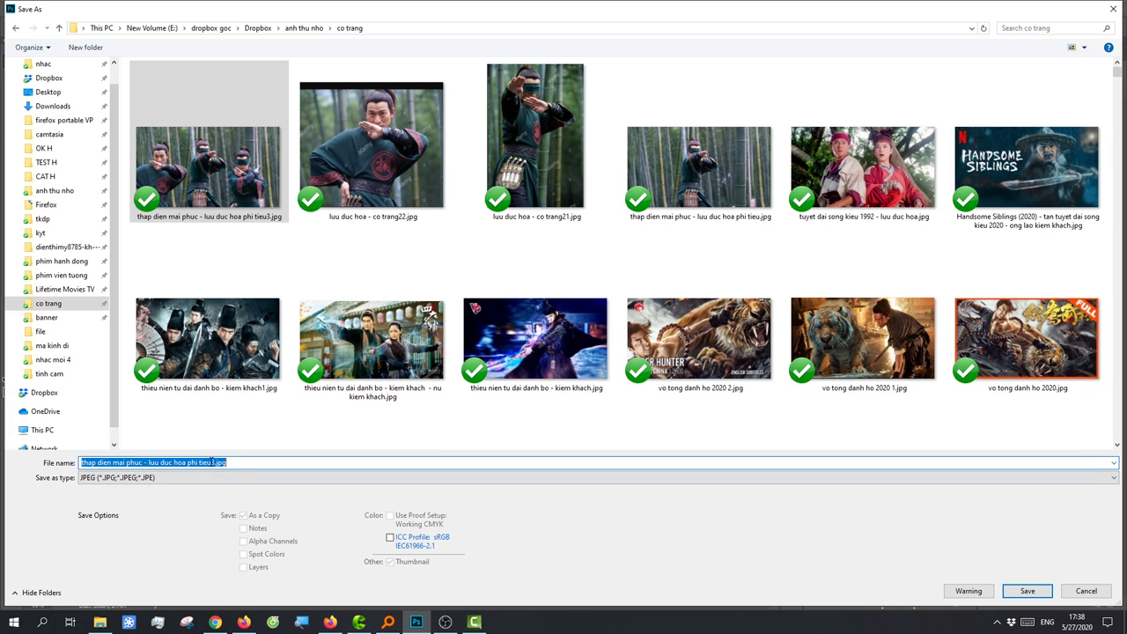
left_click(211, 462)
key("BackSpace")
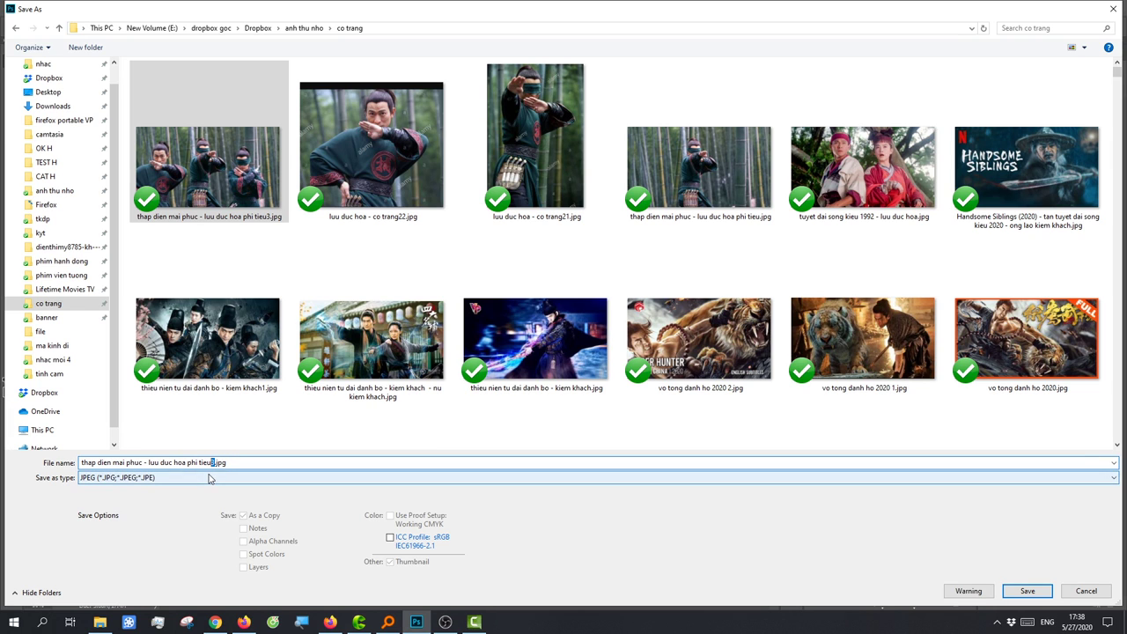
type("4")
key("Return")
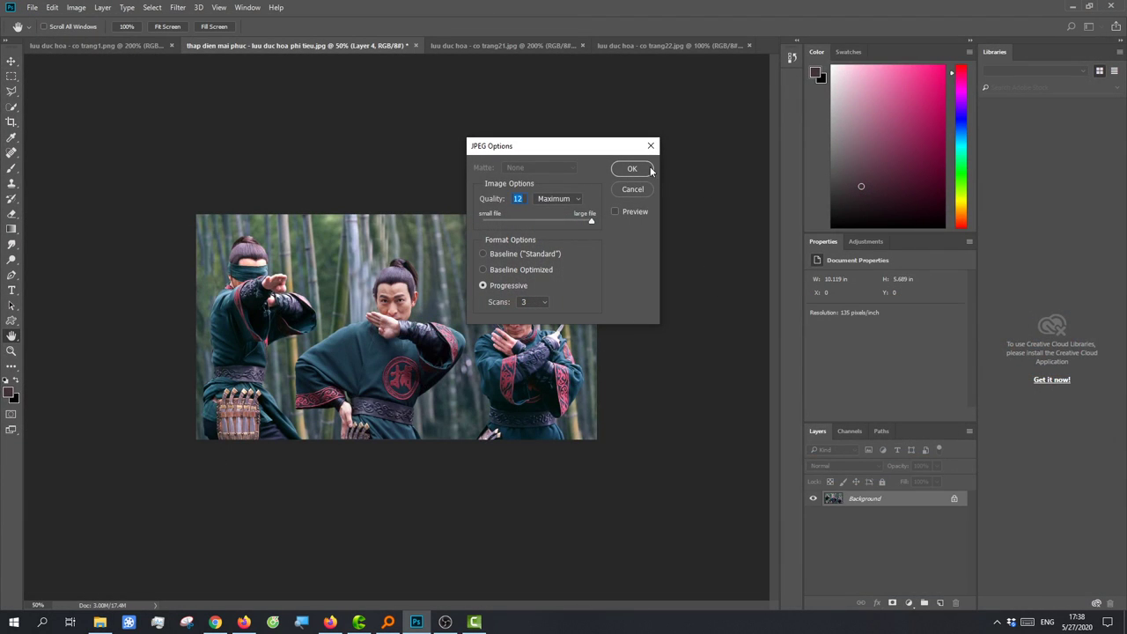
left_click(649, 169)
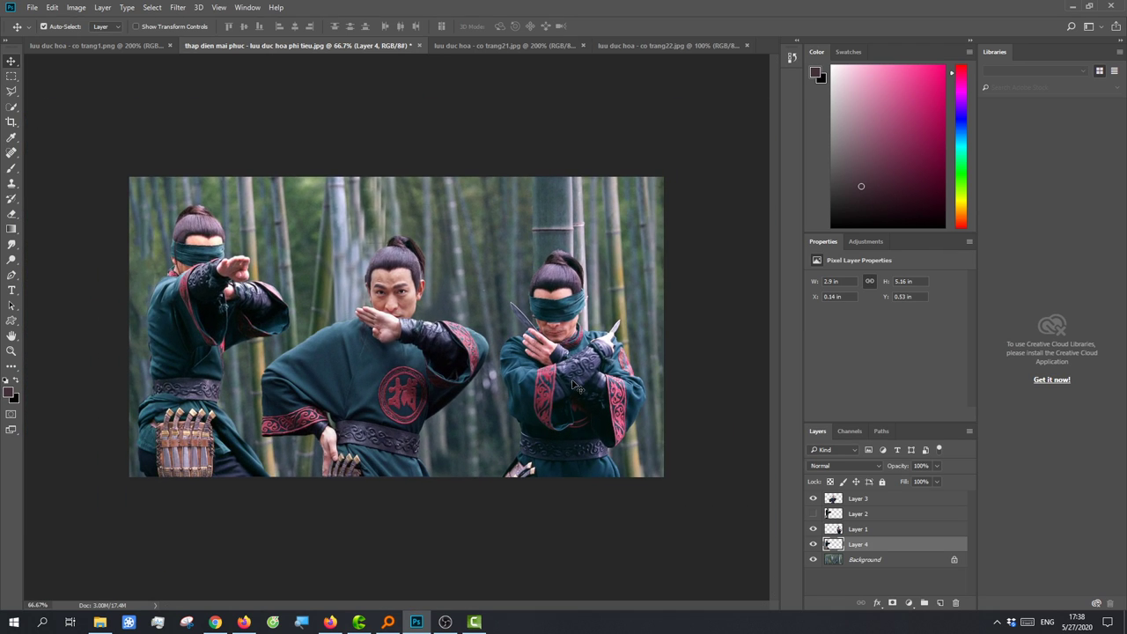
- Reposition the right, unmasked and middle warriors to rebalance the lineup
mouse_move(575, 387)
left_mouse_down()
mouse_move(361, 389)
mouse_move(562, 386)
left_mouse_up()
left_click(396, 393)
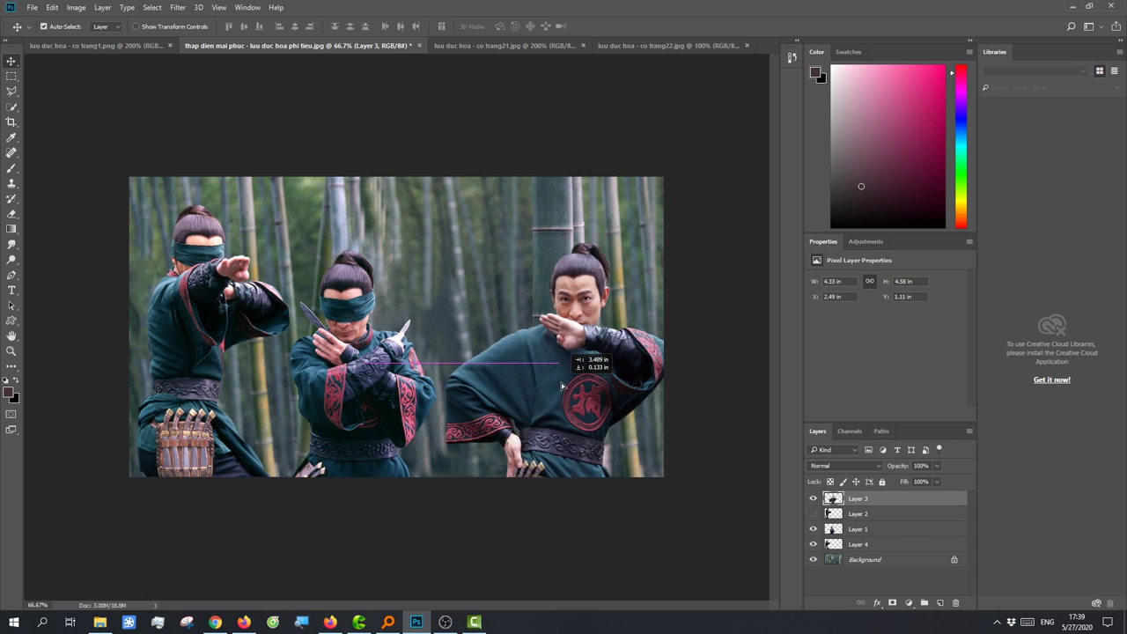
left_click_drag(561, 386, 566, 392)
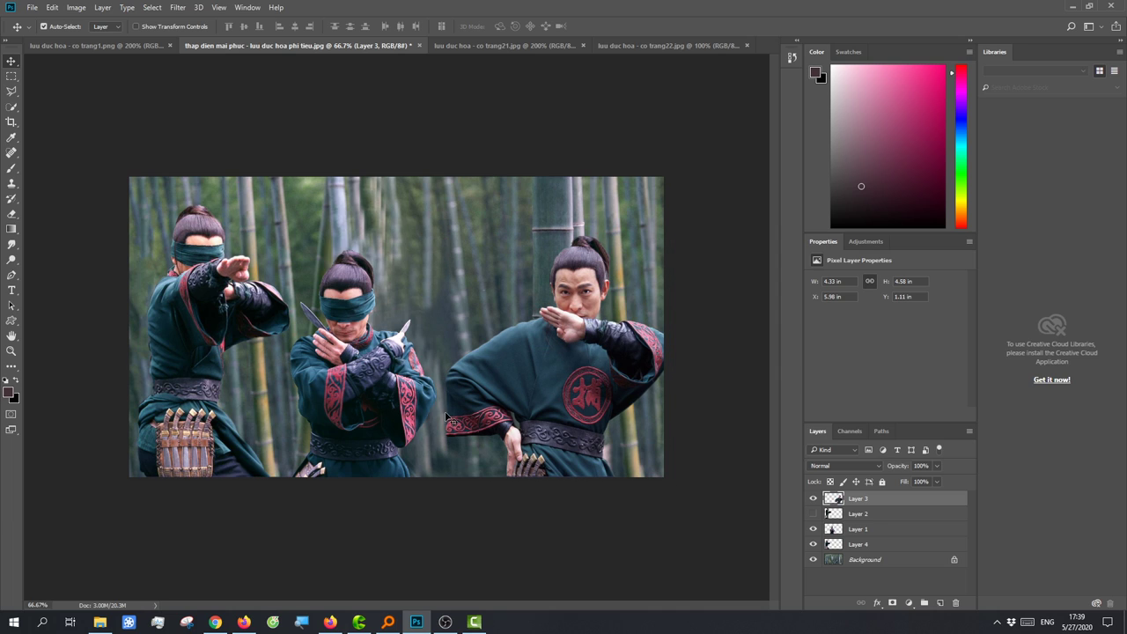
left_click(369, 408)
left_click_drag(366, 403, 385, 387)
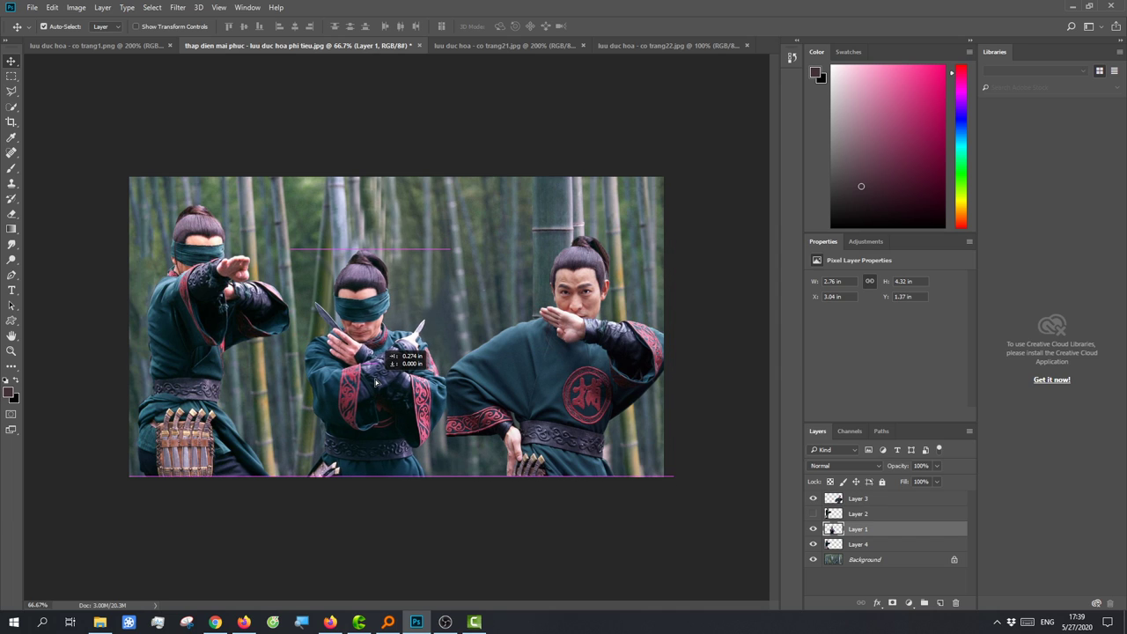
left_click_drag(531, 392, 543, 402)
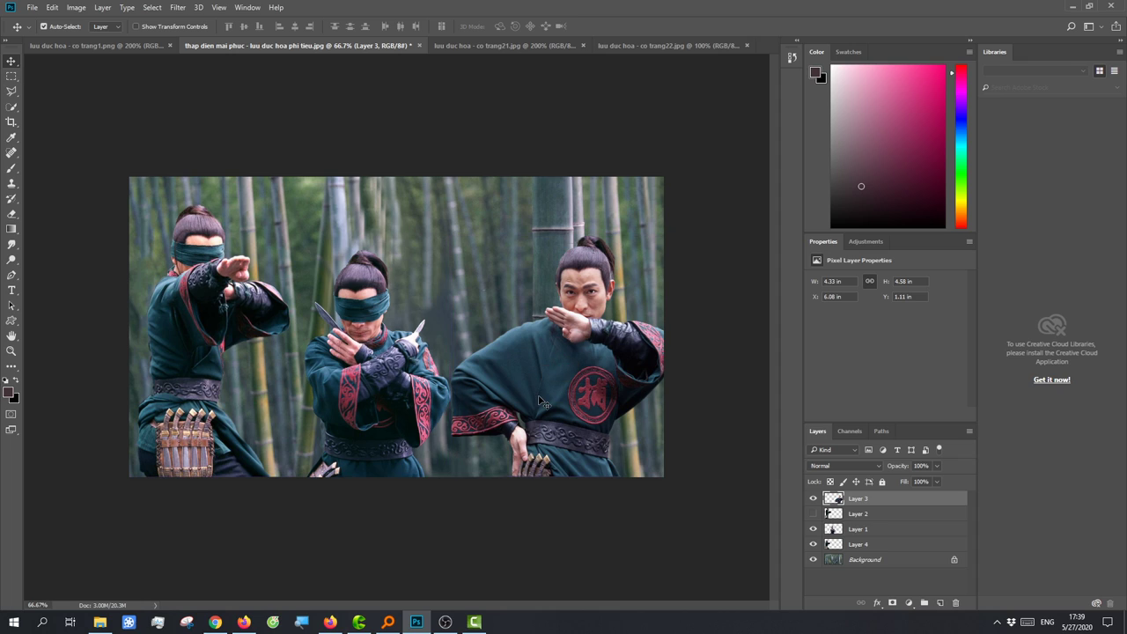
key("ctrl+t")
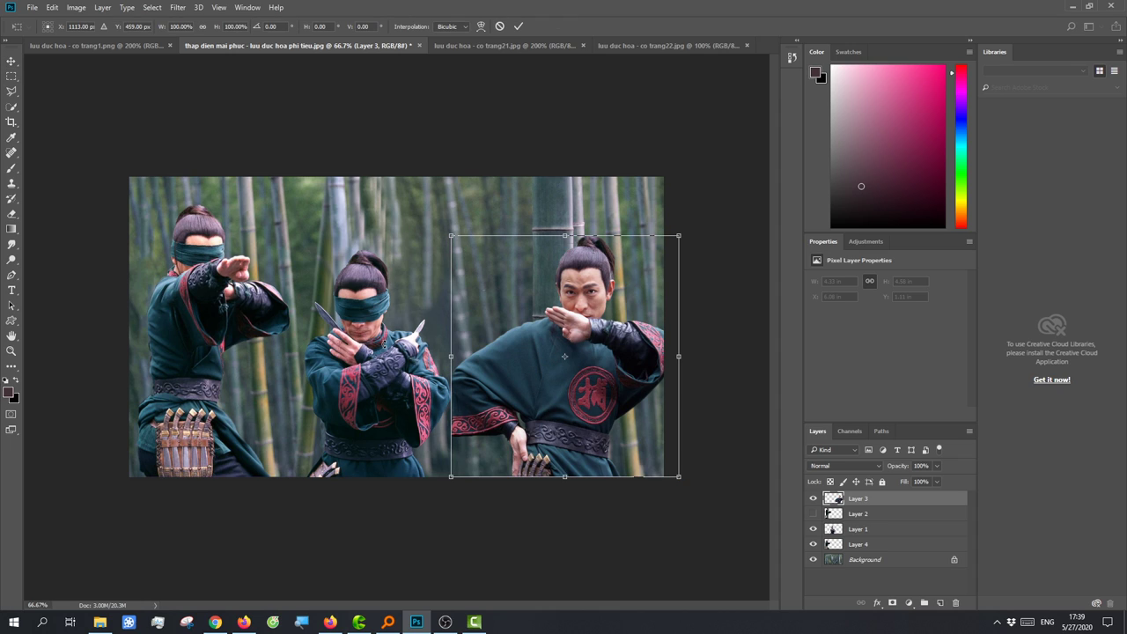
key("Return")
- Enlarge the Layer 1 middle fighter to about 106% and shift it slightly left
left_click(440, 361, "ctrl")
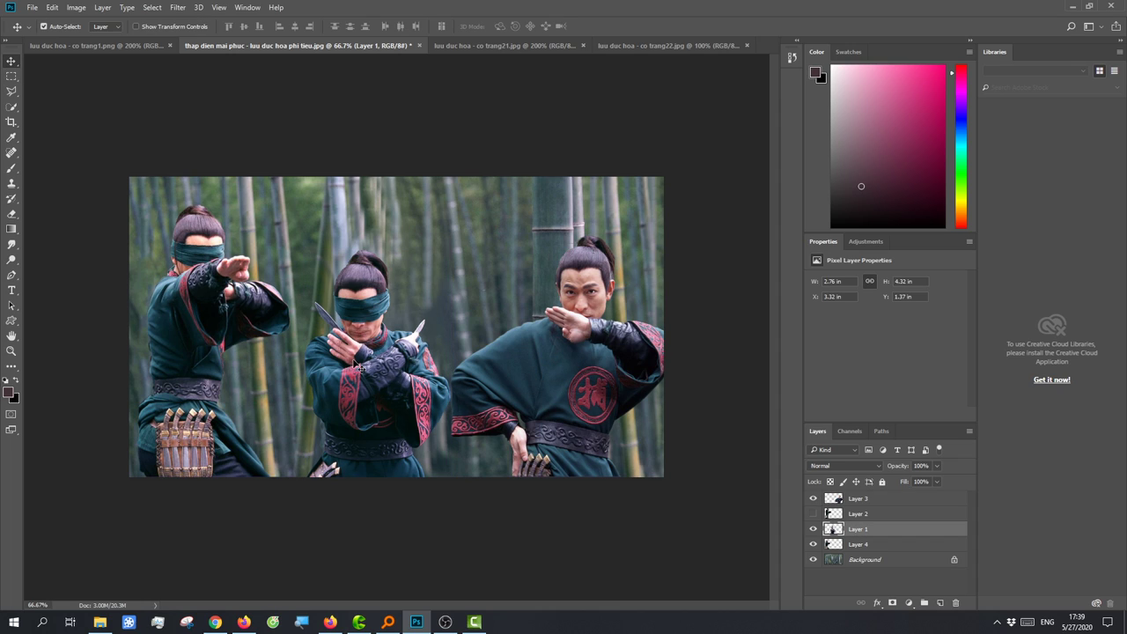
key("ctrl+t")
left_click_drag(451, 247, 467, 223)
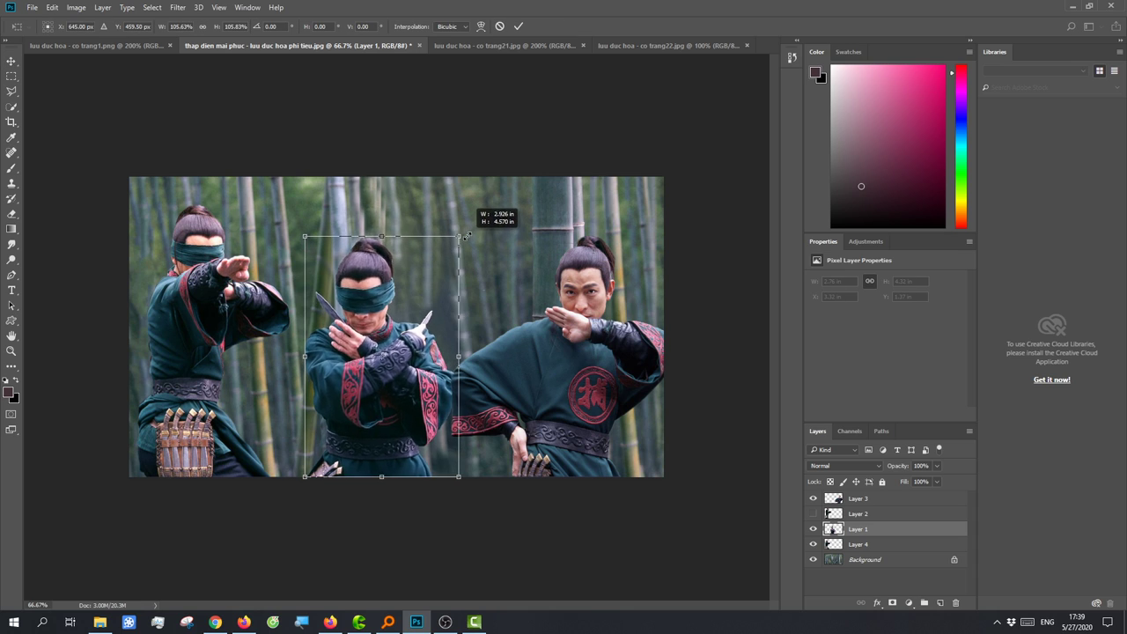
left_click_drag(381, 393, 366, 393)
key("Return")
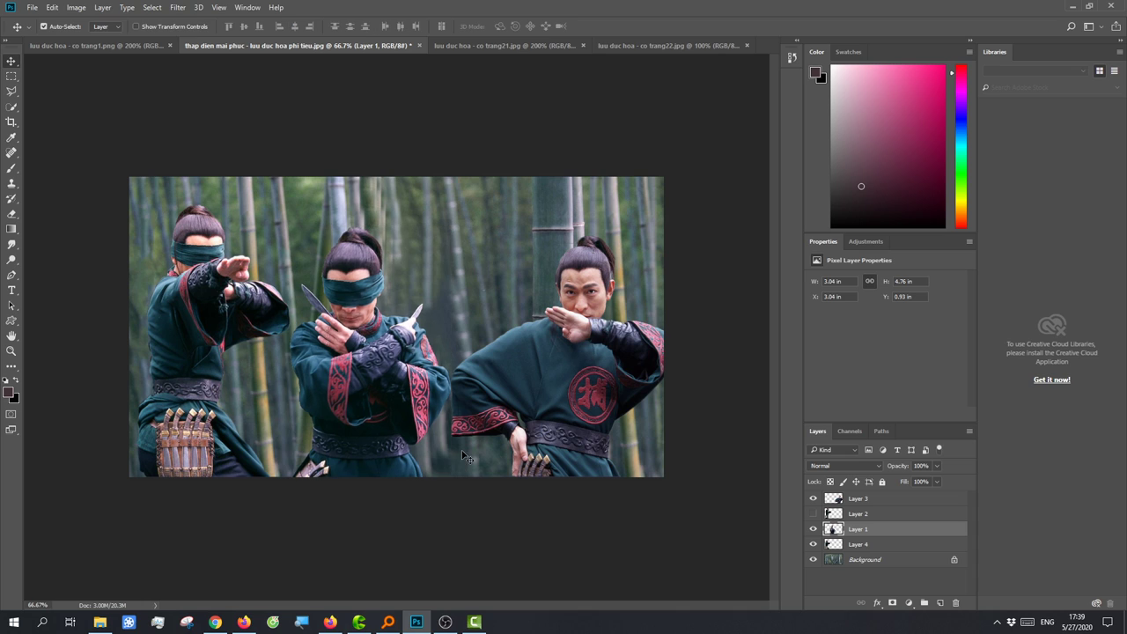
key("ctrl+minus")
key("ctrl+minus")
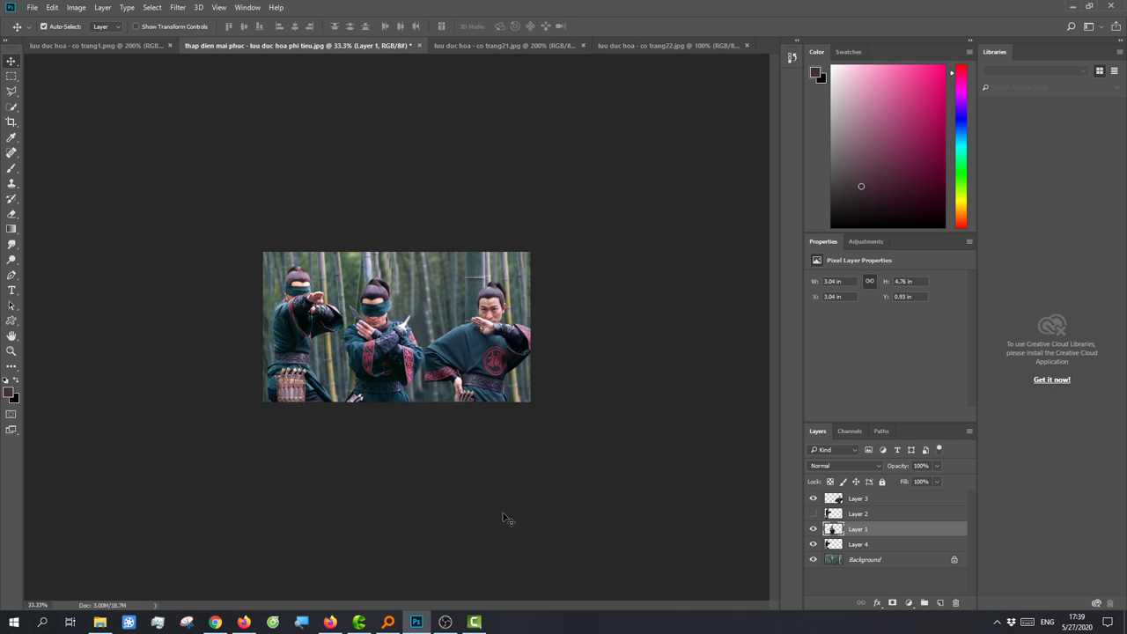
key("ctrl+plus")
key("ctrl+minus")
left_click(100, 622)
key("Up")
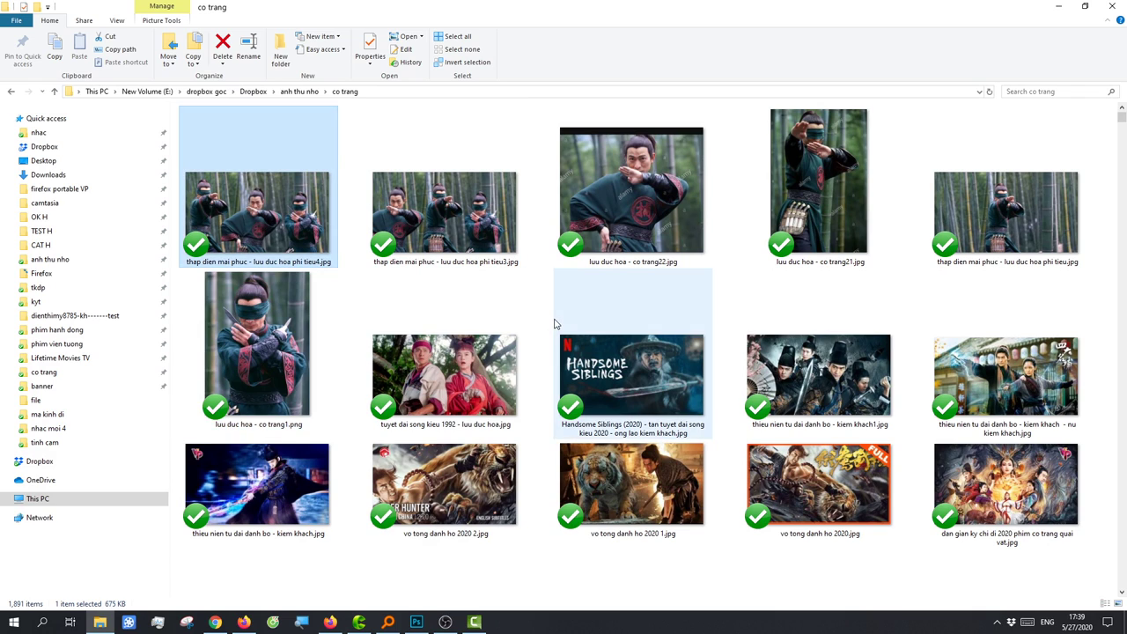
key("space")
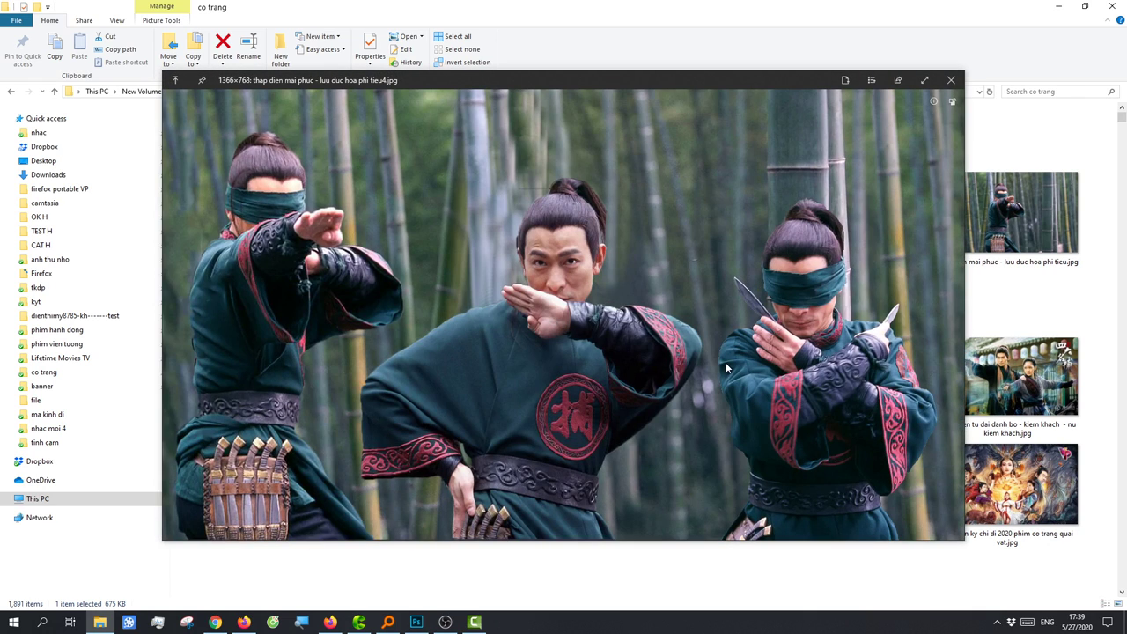
key("Left")
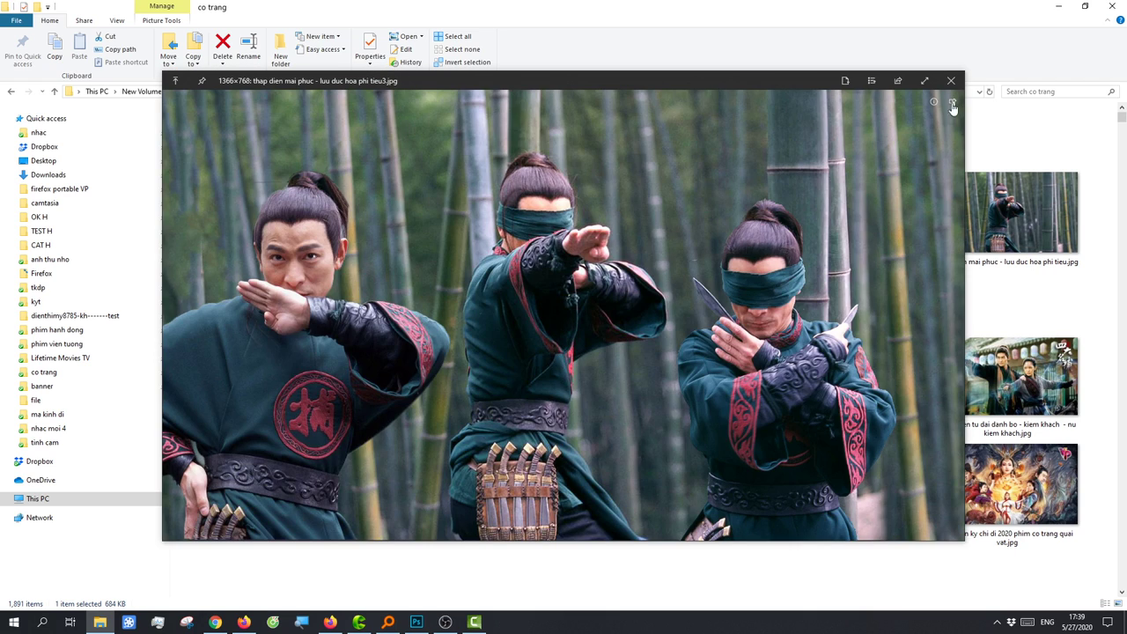
left_click(951, 80)
mouse_move(243, 623)
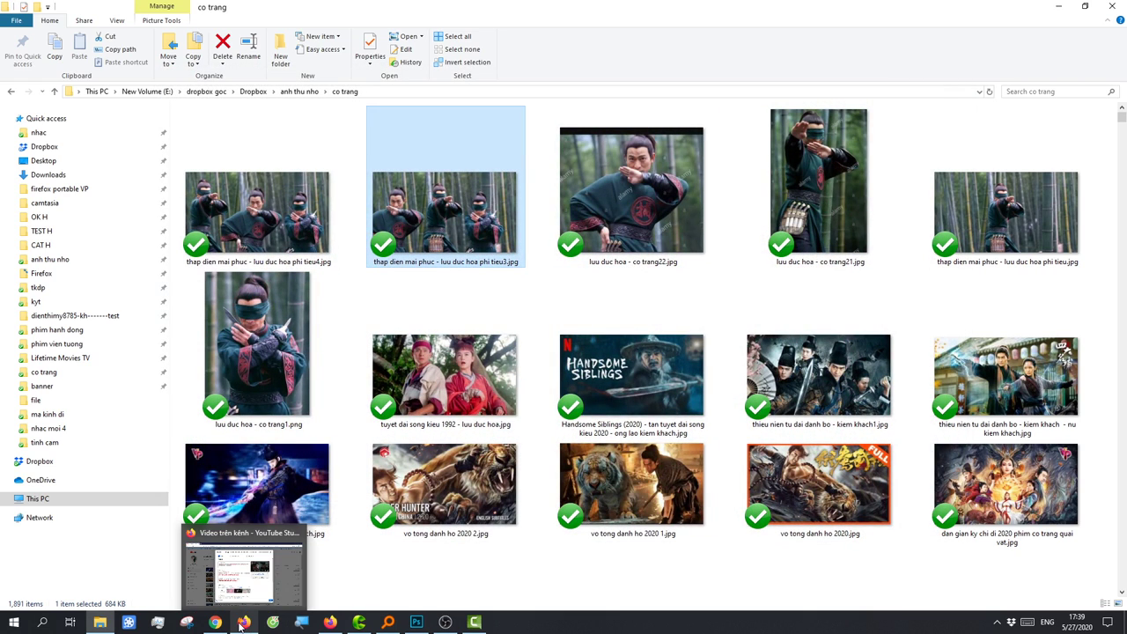
left_click(243, 622)
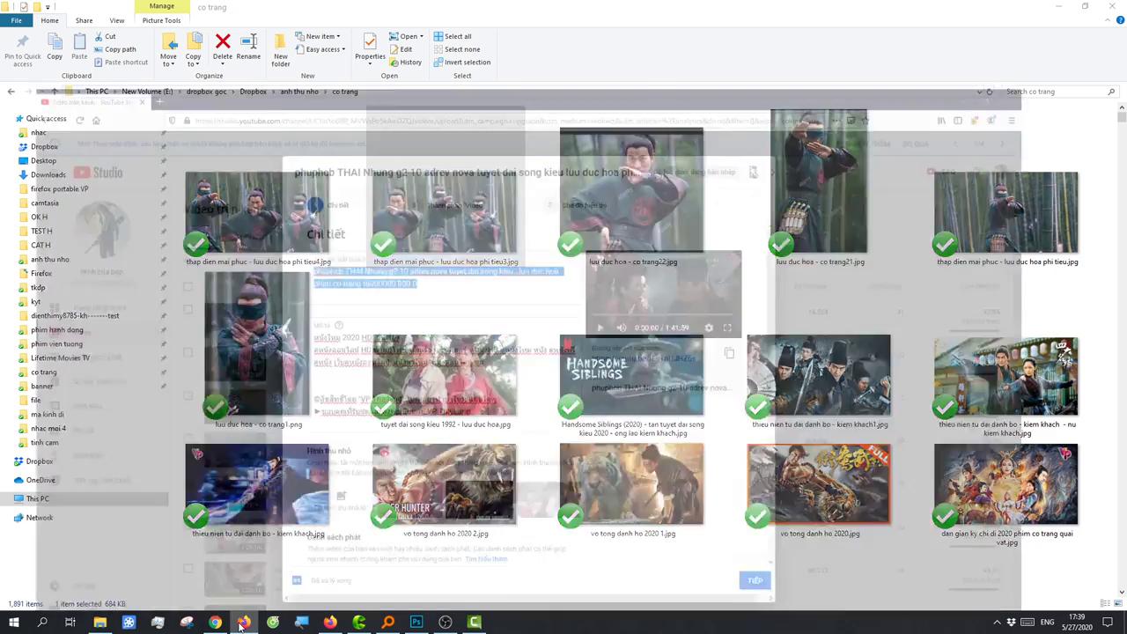
left_click(417, 622)
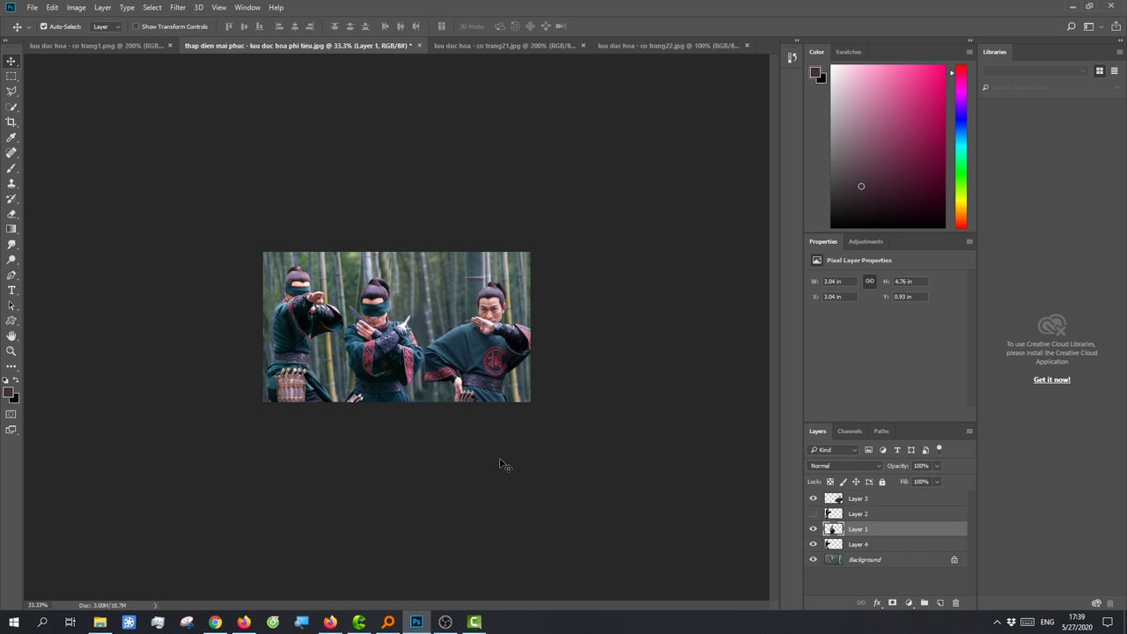
- Save the composite as JPEG 'phi tieu5' at quality 12, Maximum, in co trang
left_click(32, 8)
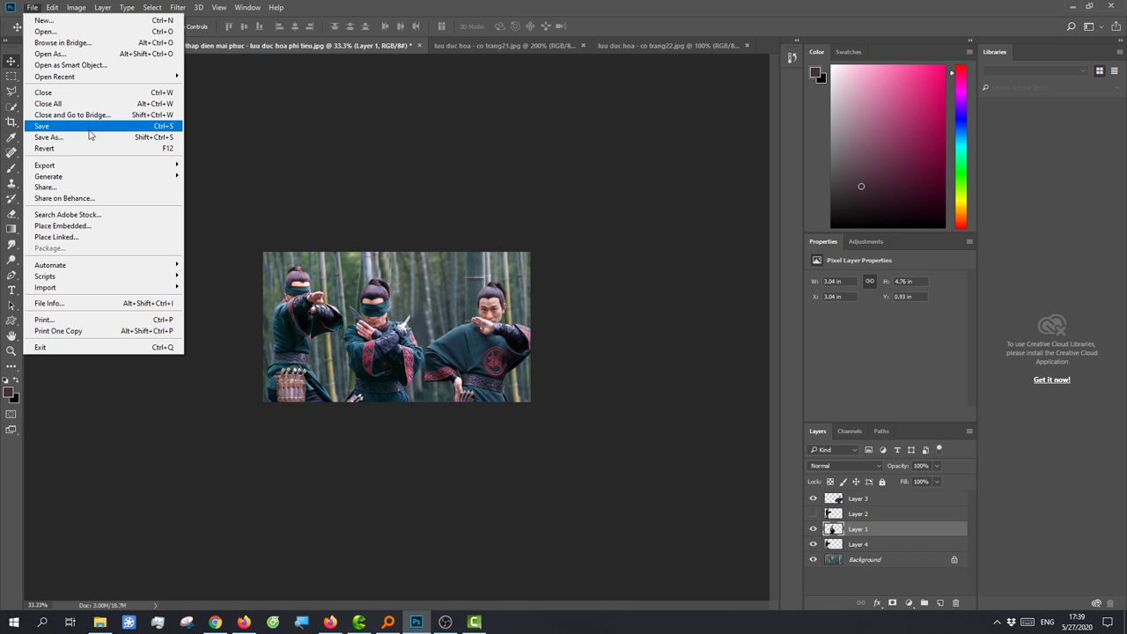
left_click(85, 138)
left_click(214, 477)
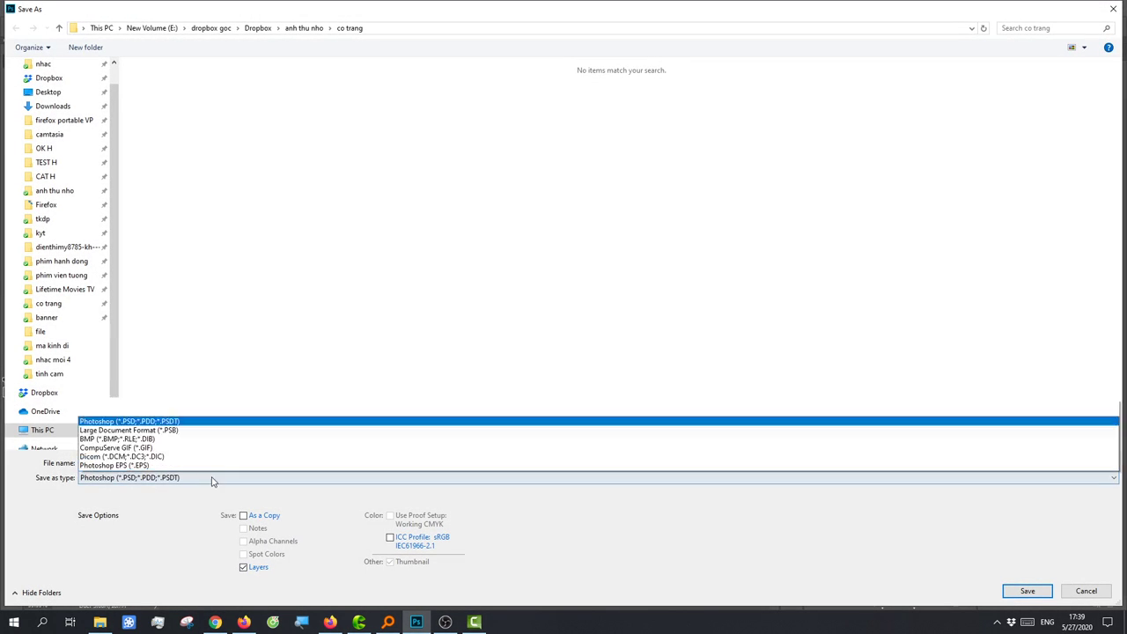
left_click(132, 360)
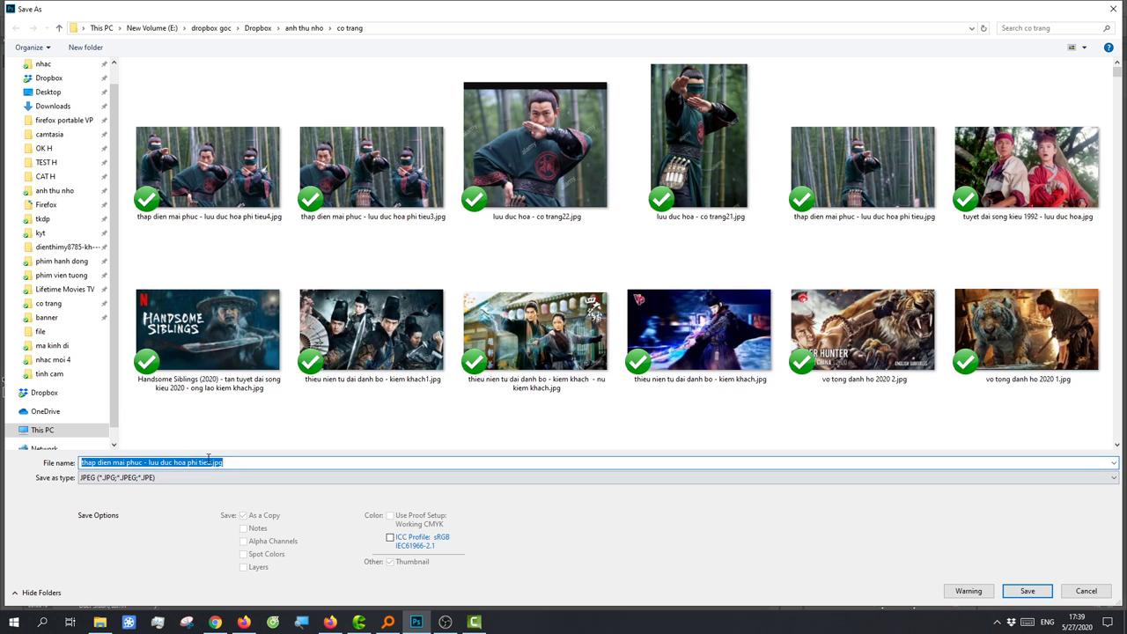
key("Left")
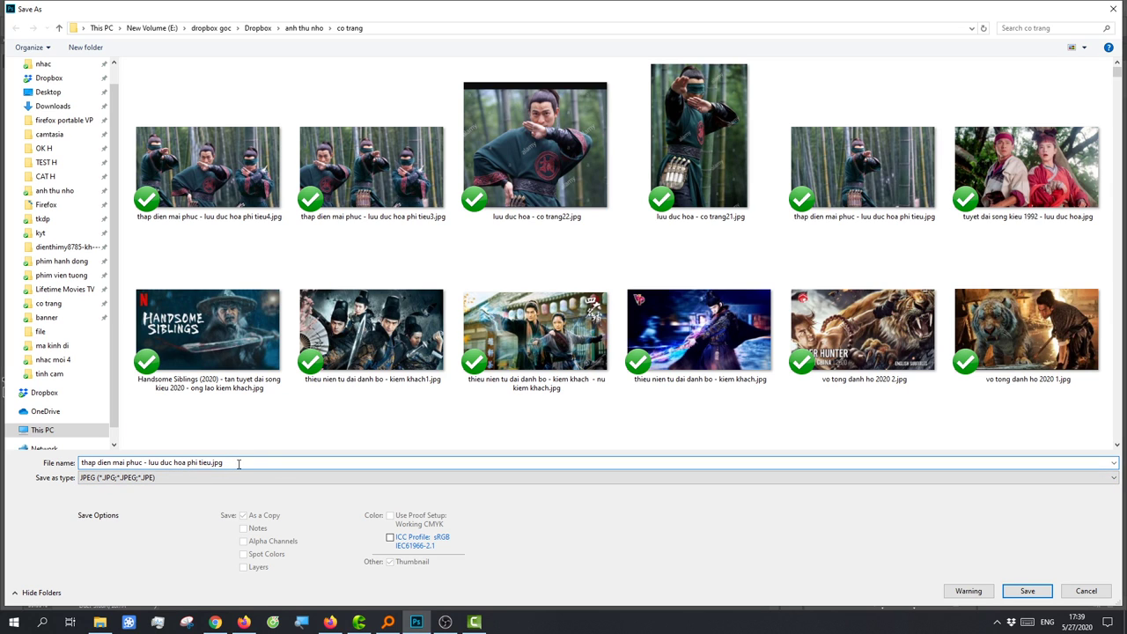
key("Return")
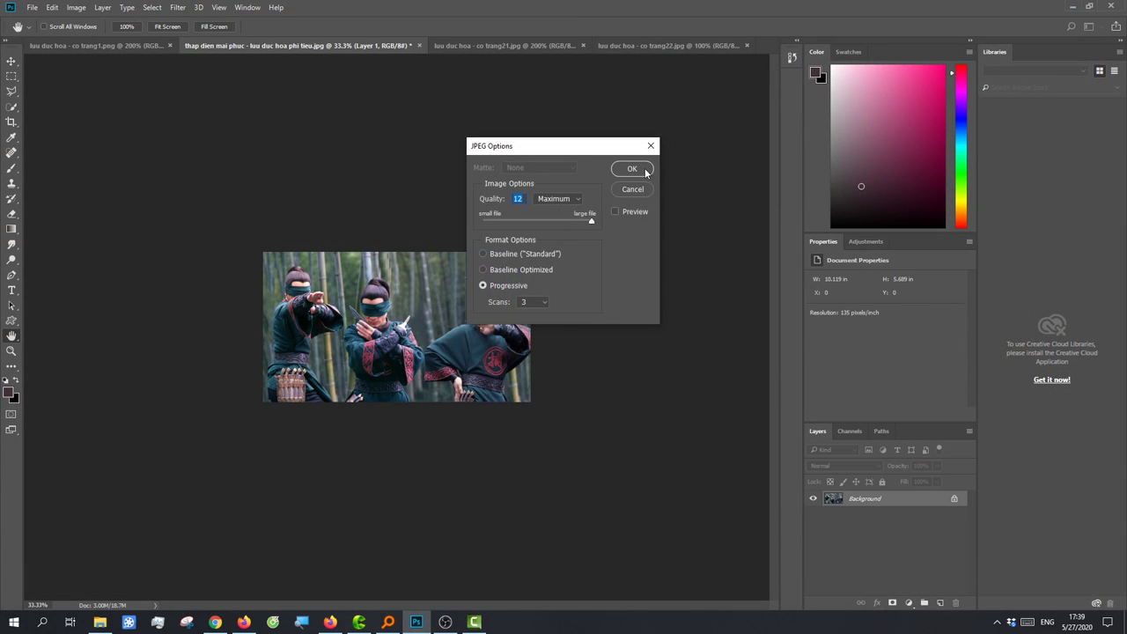
left_click(646, 173)
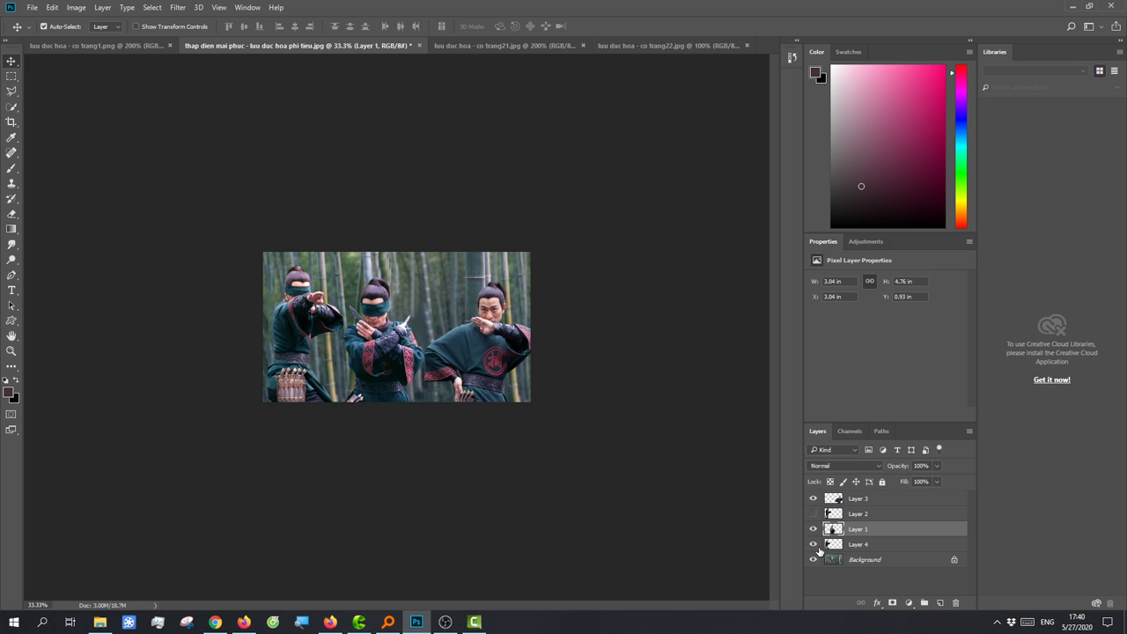
- Open and dismiss the Layers panel menu and panel options, collapsing the panel
left_click(969, 431)
left_click(1004, 395)
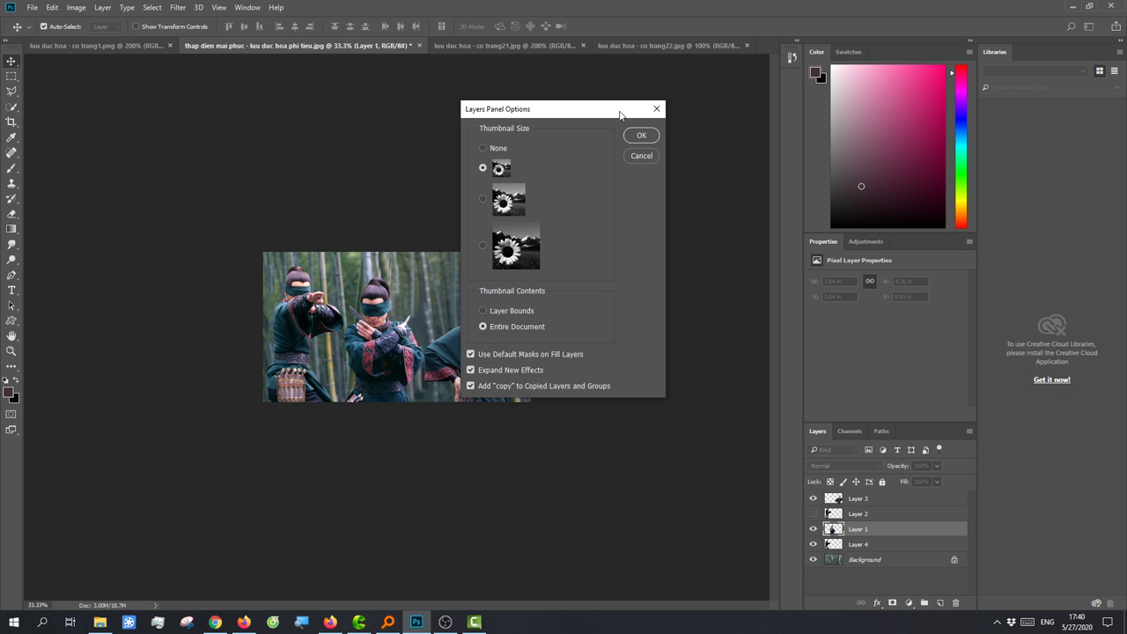
left_click(656, 110)
double_click(965, 431)
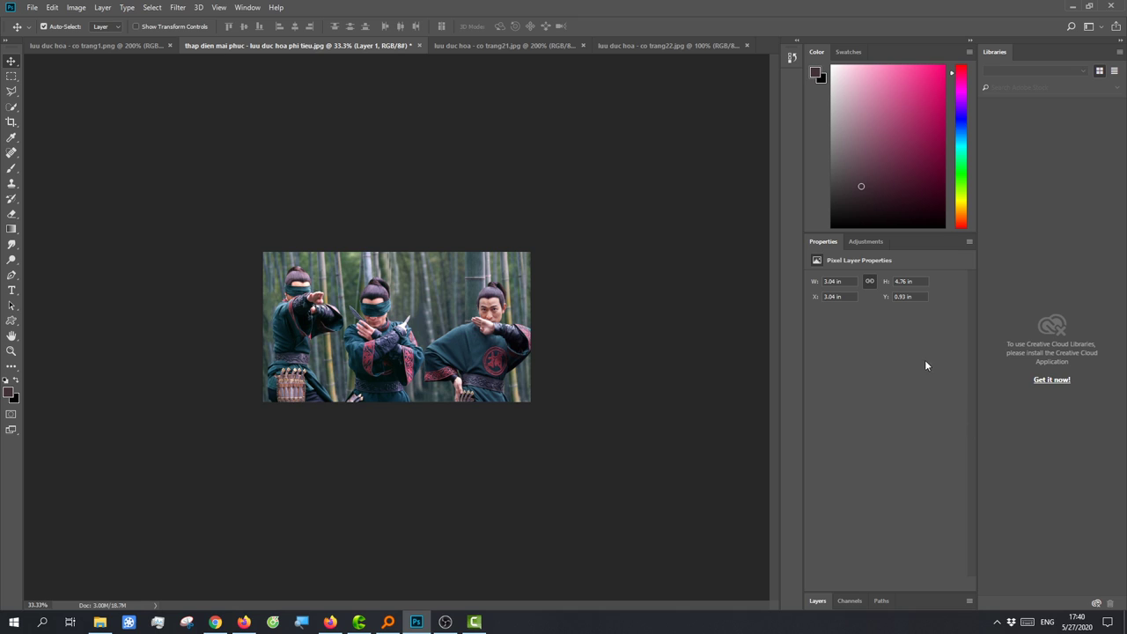
left_click(970, 601)
left_click(945, 250)
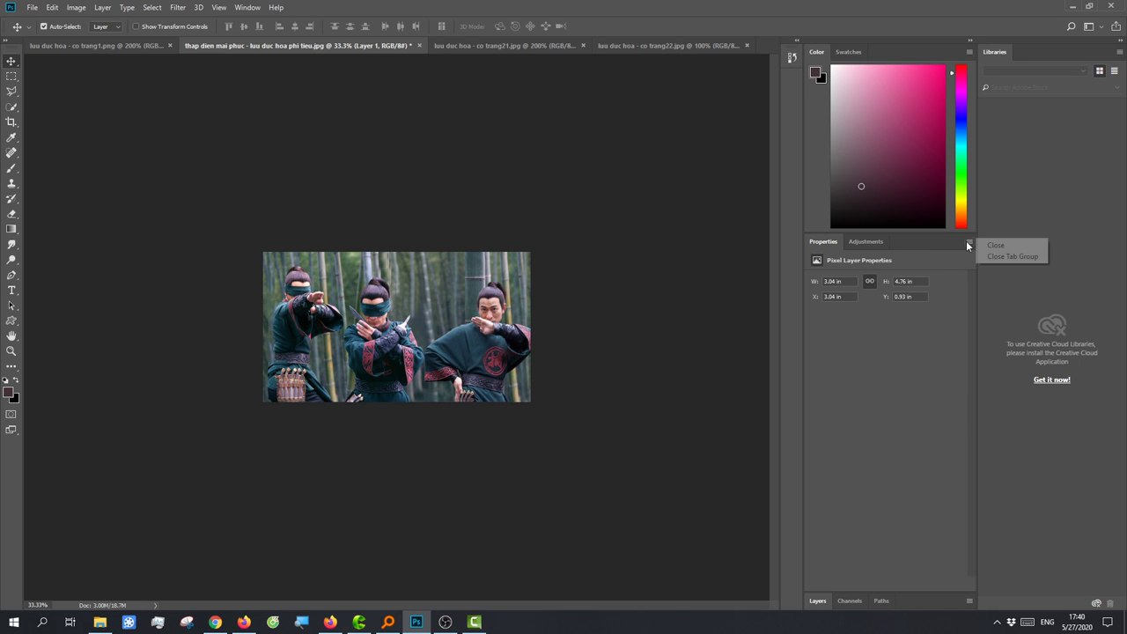
- Browse the Adjustments, Swatches, Color and Properties panels, then re-expand the Layers list
left_click(867, 241)
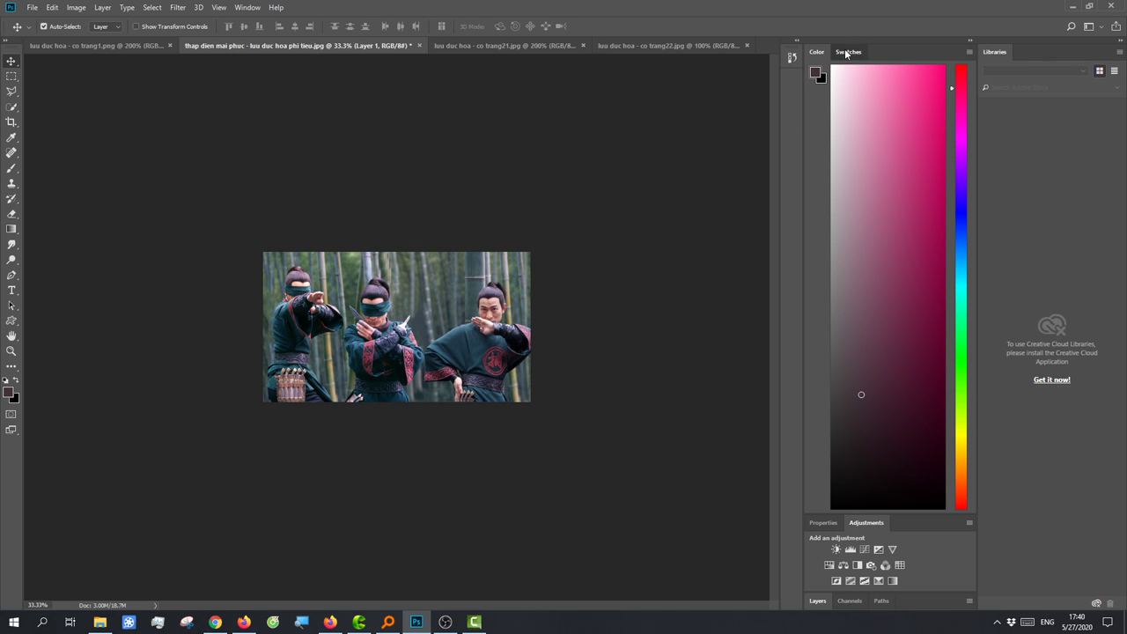
left_click(849, 51)
left_click(815, 52)
left_click(847, 52)
left_click(817, 52)
left_click(821, 522)
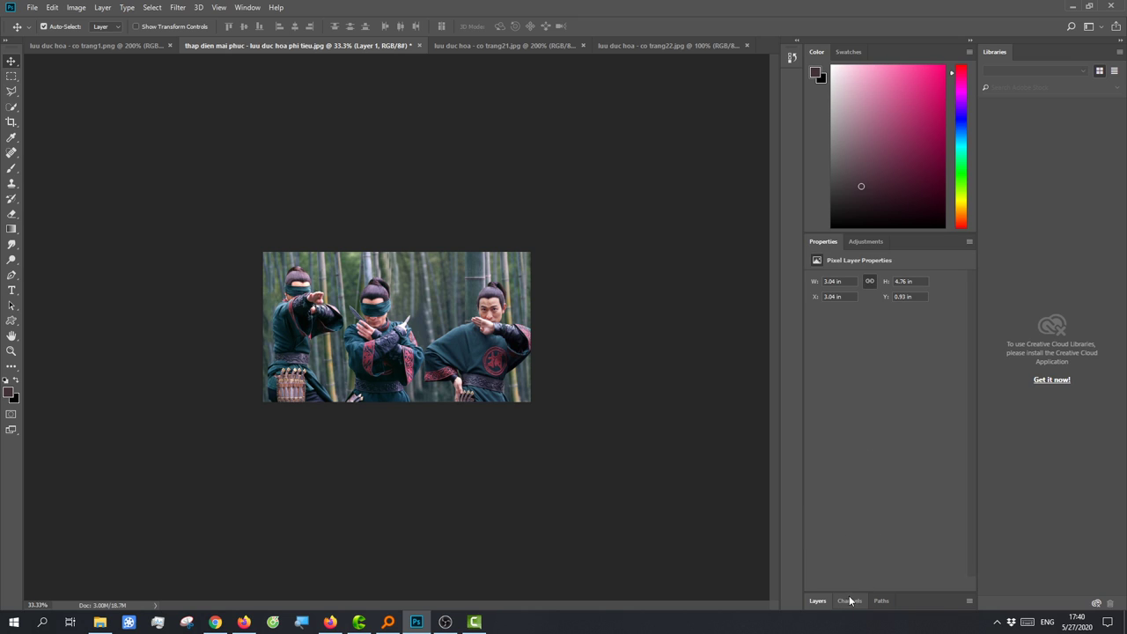
left_click(818, 601)
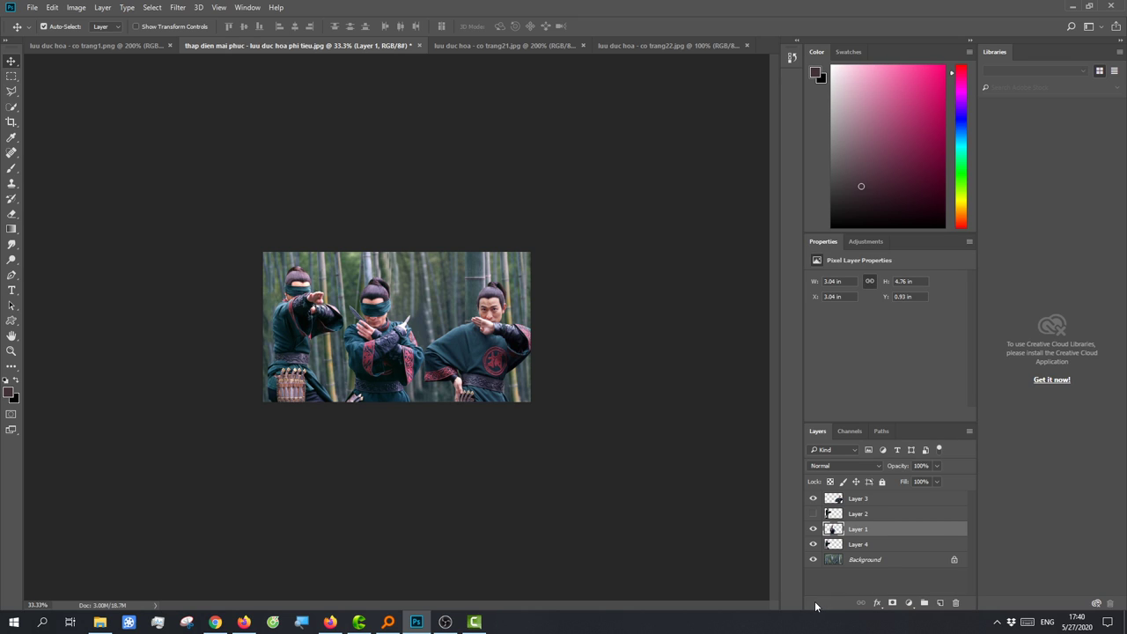
- Flatten the image, discarding hidden Layer 2, and zoom to 66.7%
left_click(969, 430)
left_click(1012, 365)
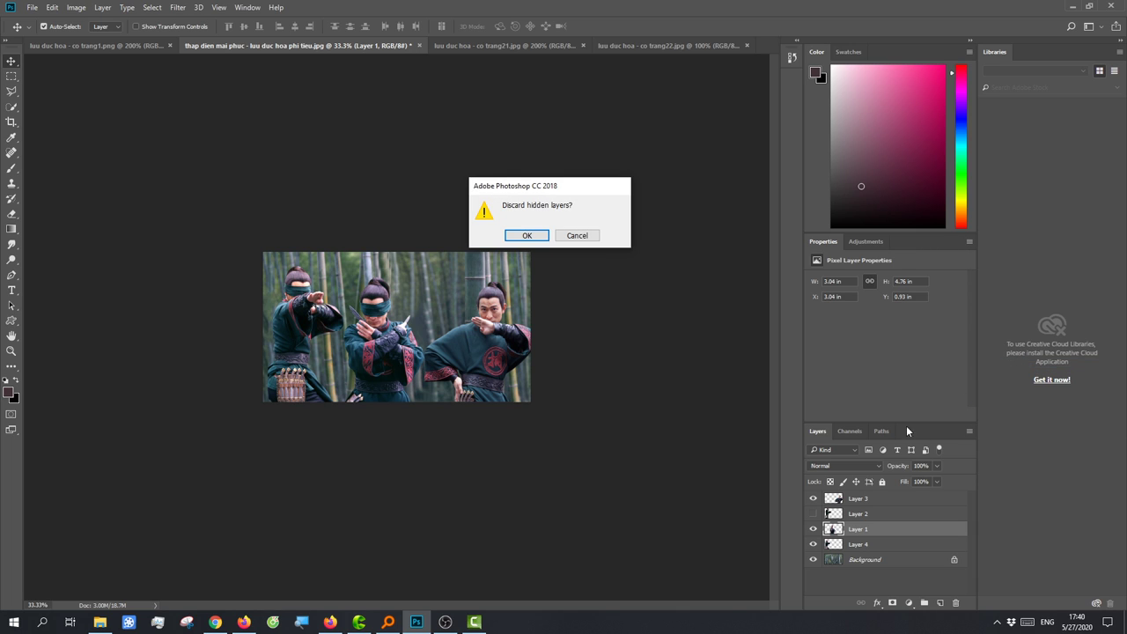
left_click(527, 236)
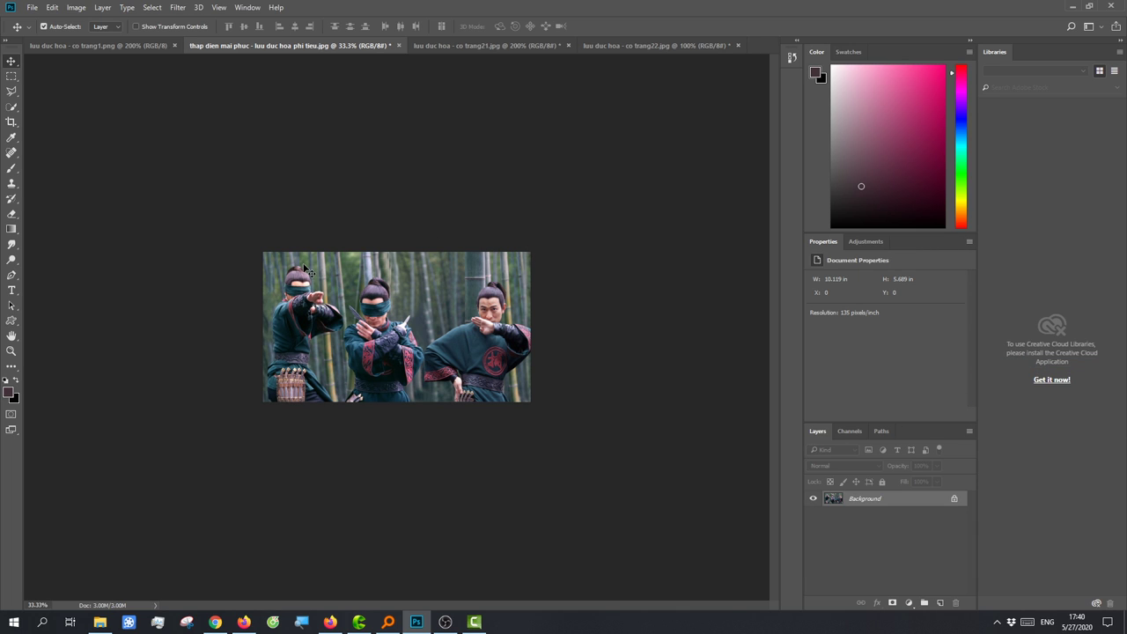
key("ctrl+plus")
key("ctrl+plus")
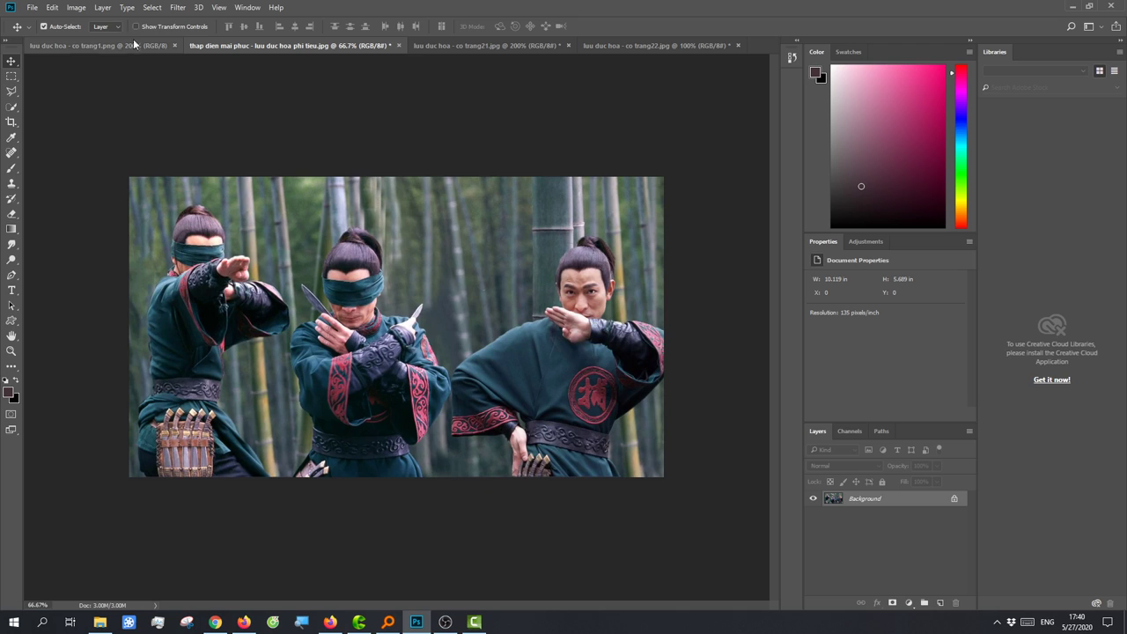
- Raise the photo's contrast to about 13 or more and brighten it slightly with Brightness/Contrast
left_click(76, 13)
left_click(238, 36)
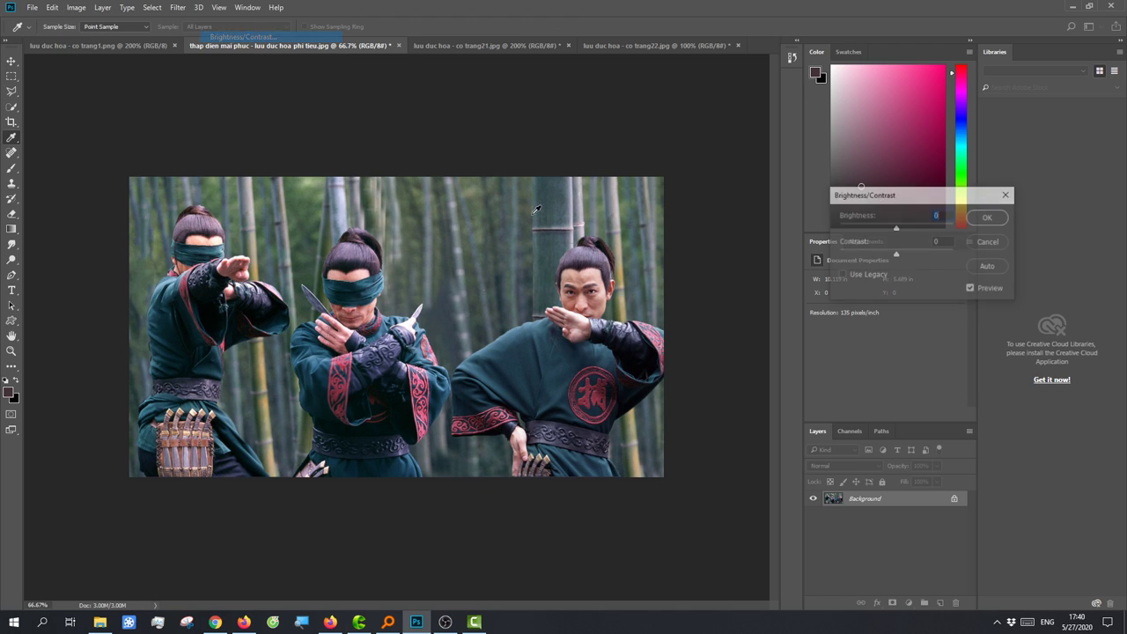
left_click_drag(898, 254, 904, 257)
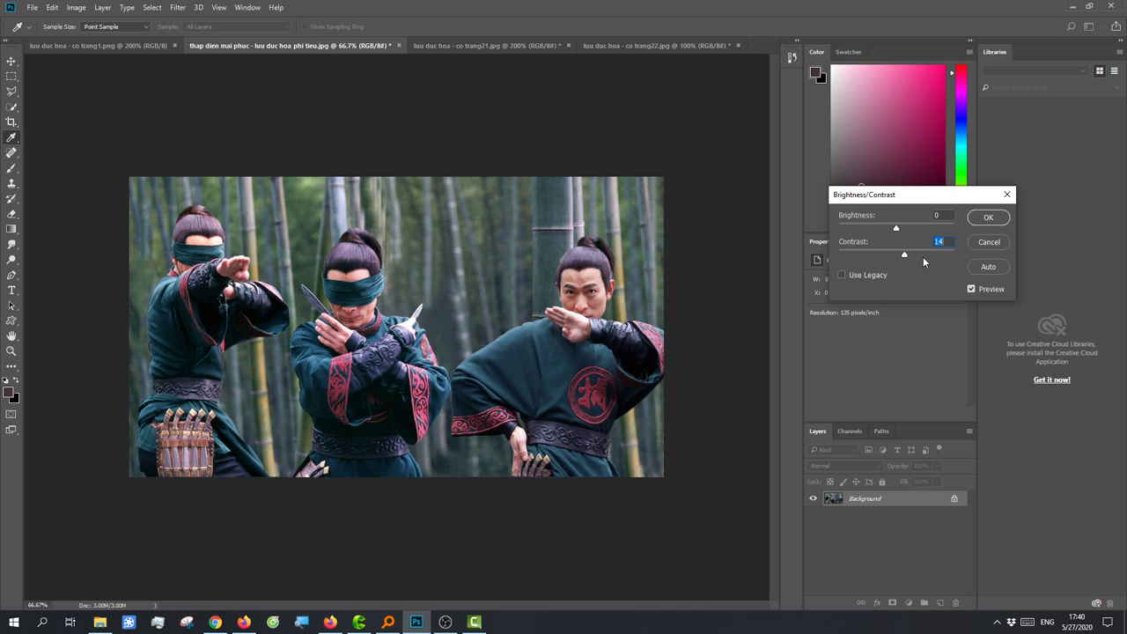
left_click(914, 254)
left_click_drag(896, 228, 900, 227)
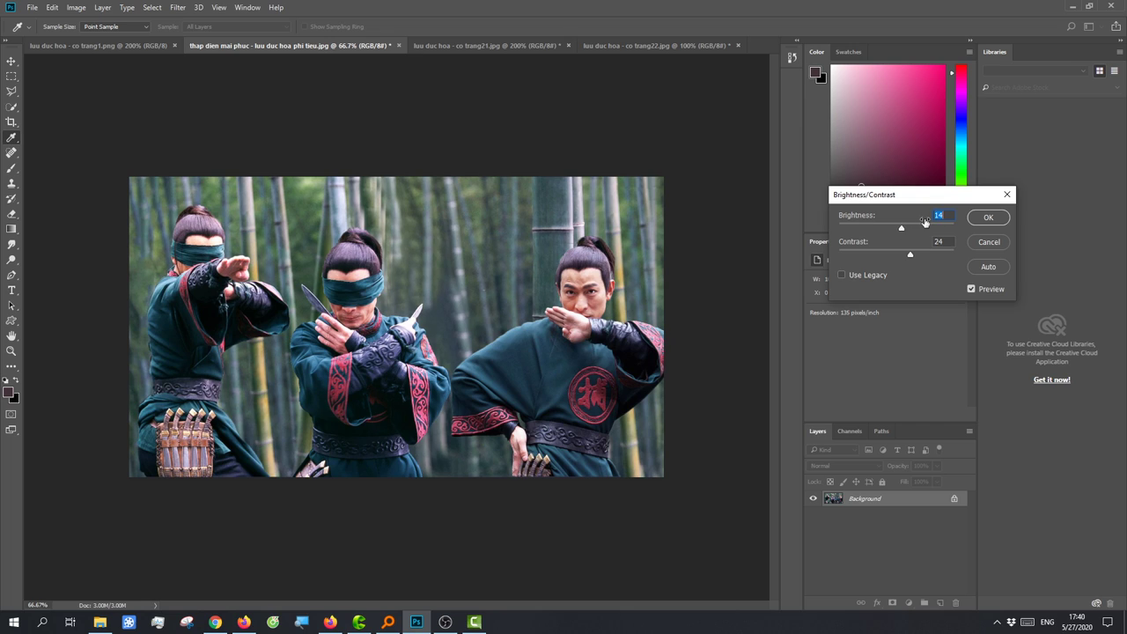
left_click(987, 217)
- Add a Vibrance adjustment layer with vibrance +33 and saturation +1
left_click(910, 603)
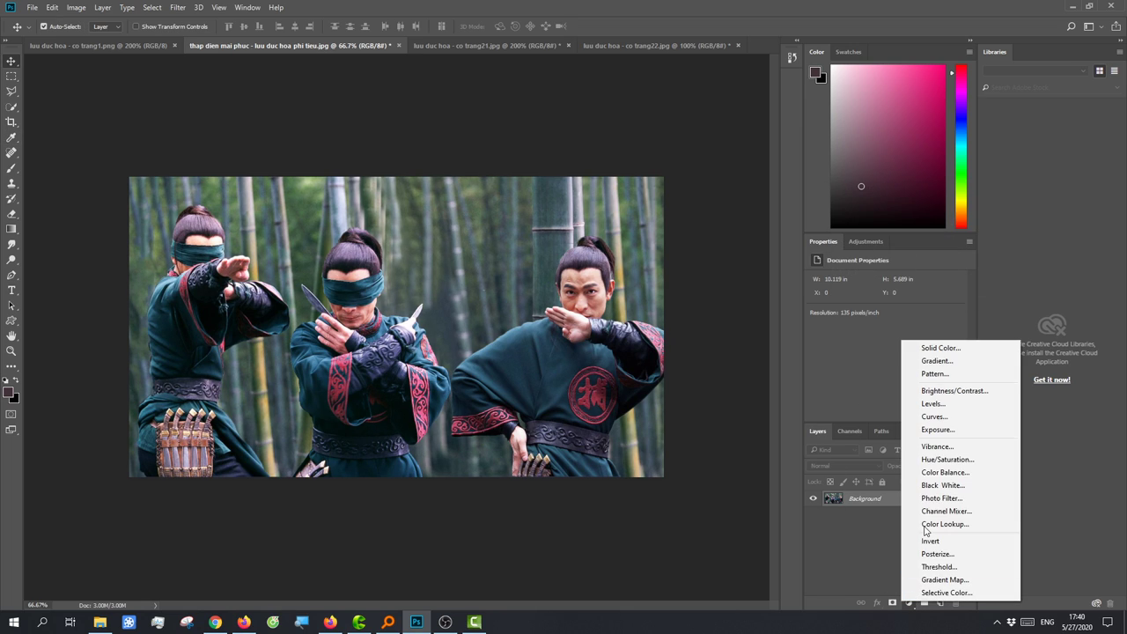
left_click(956, 445)
mouse_move(886, 314)
left_mouse_down()
mouse_move(907, 291)
mouse_move(895, 314)
left_mouse_up()
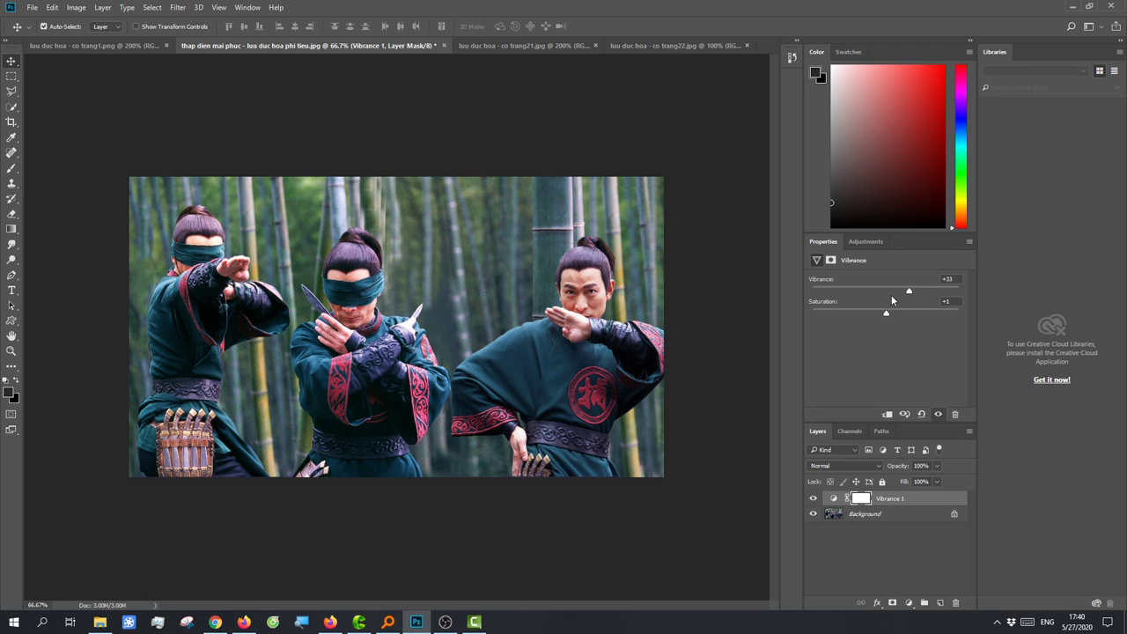
key("ctrl+minus")
key("ctrl+minus")
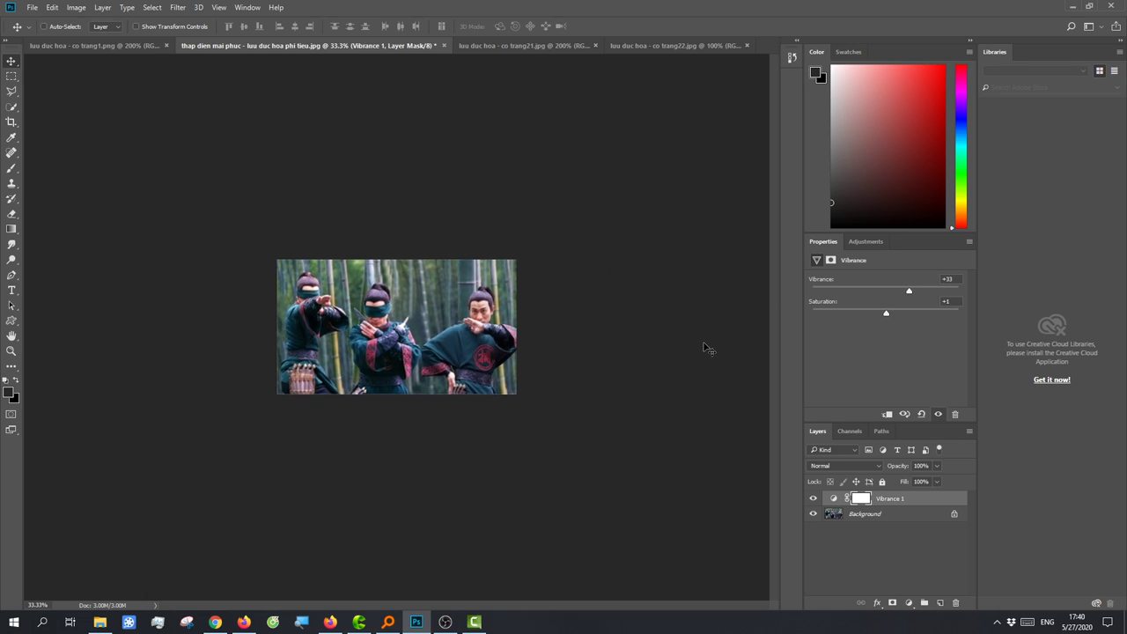
key("ctrl+minus")
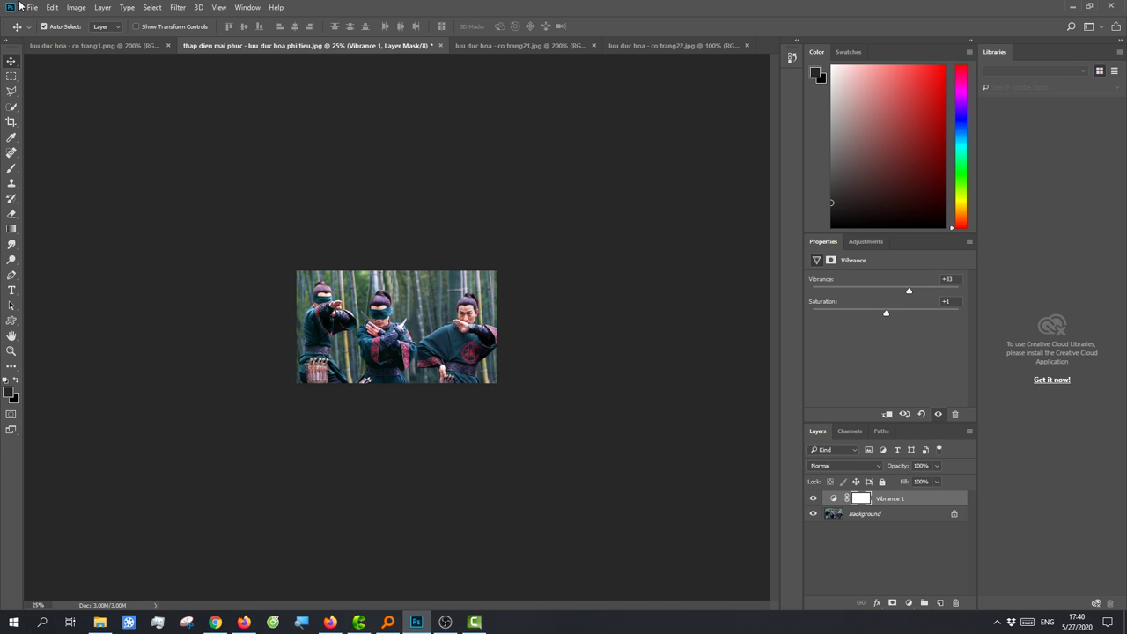
left_click(866, 566)
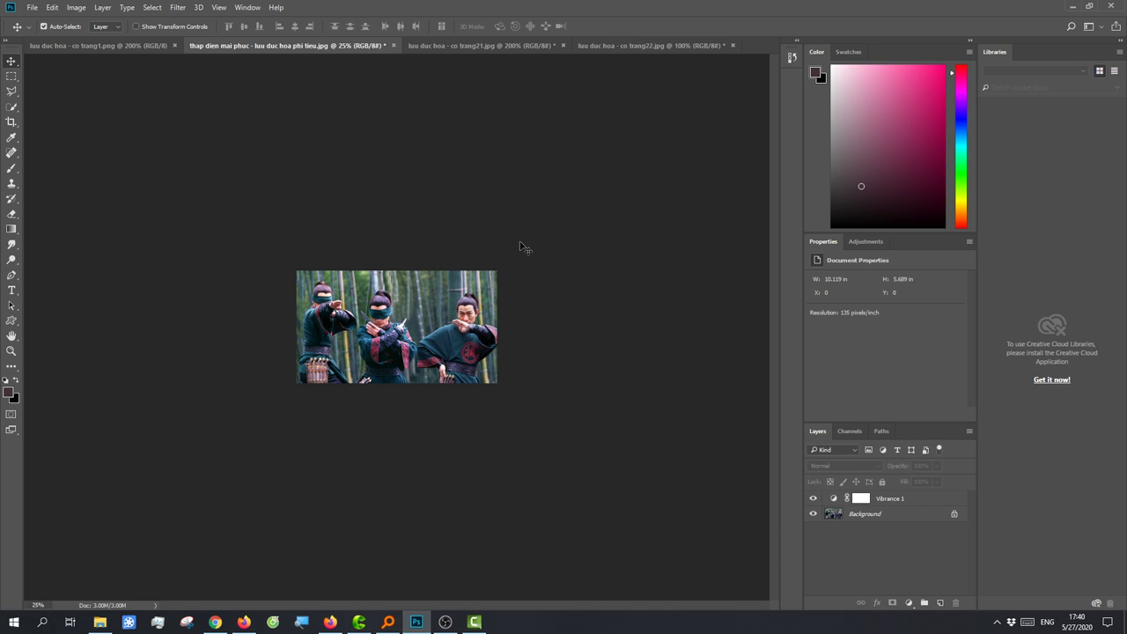
- Open the VP logo image from the Dropbox banner folder
left_click(50, 46)
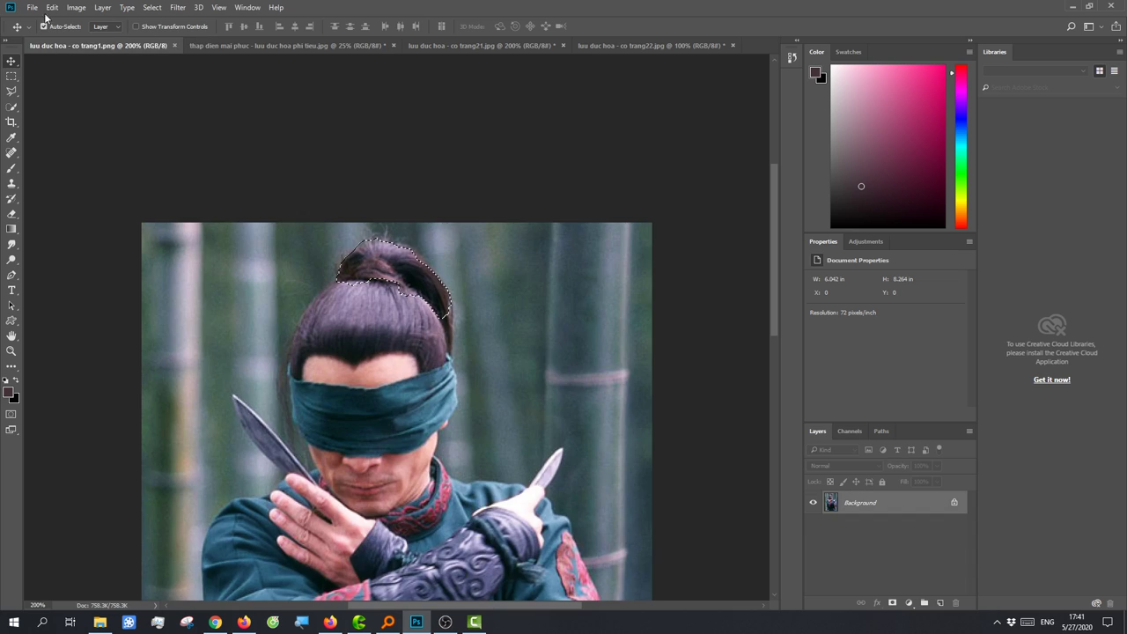
left_click(33, 8)
left_click(39, 21)
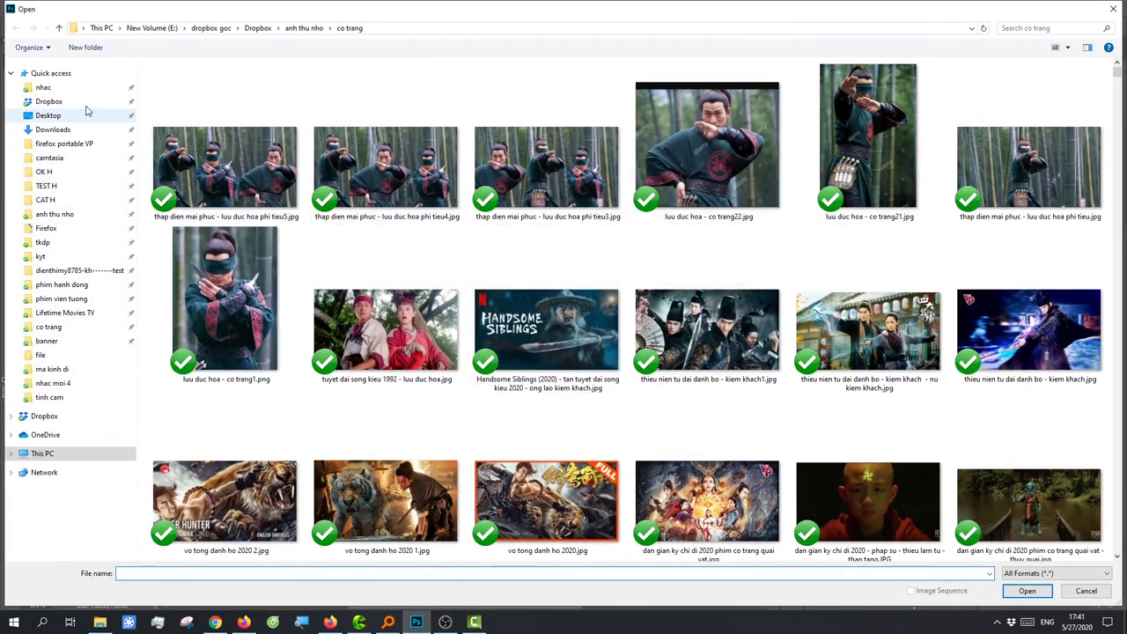
left_click(63, 103)
left_click(195, 145)
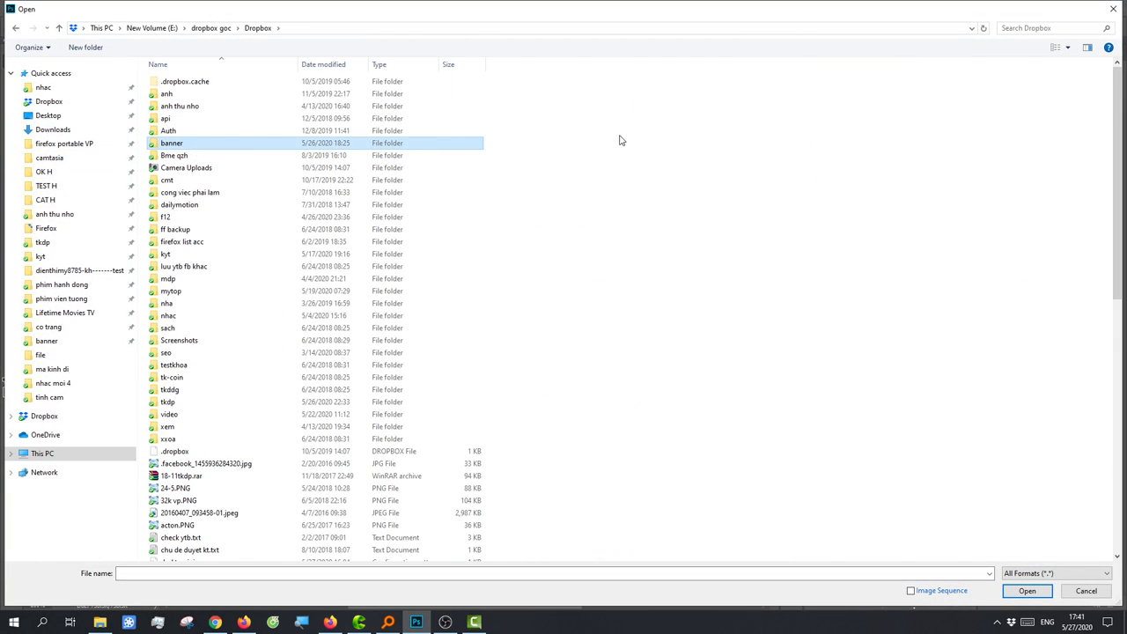
key("Return")
double_click(920, 92)
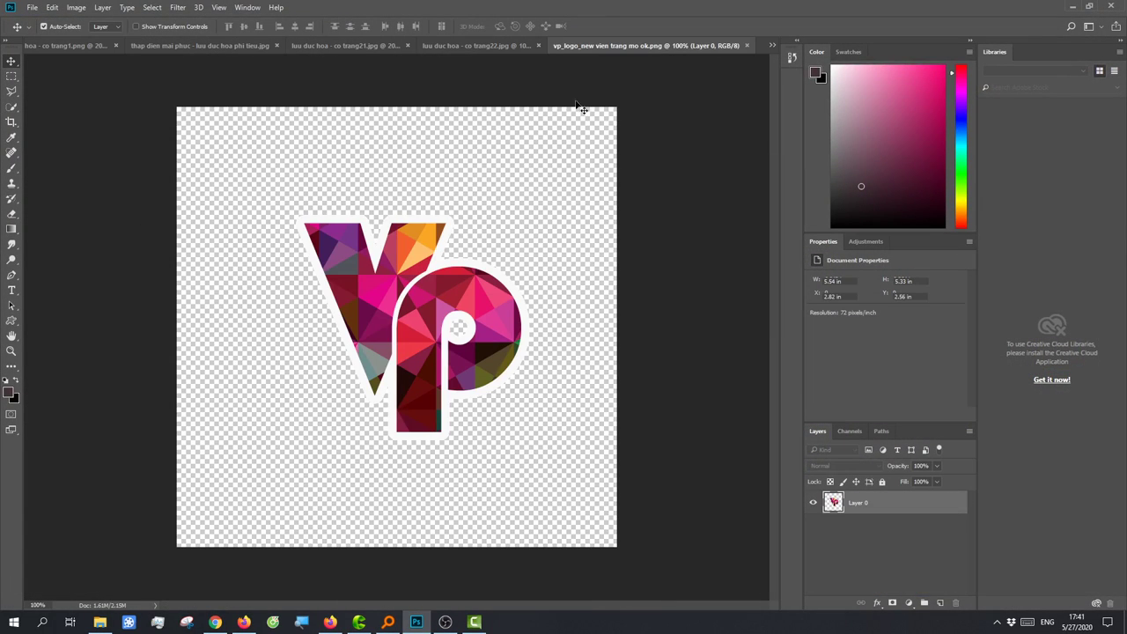
- Switch to the three-fighter thap dien mai phuc image and zoom to 66.7%
left_click(476, 46)
left_click(338, 45)
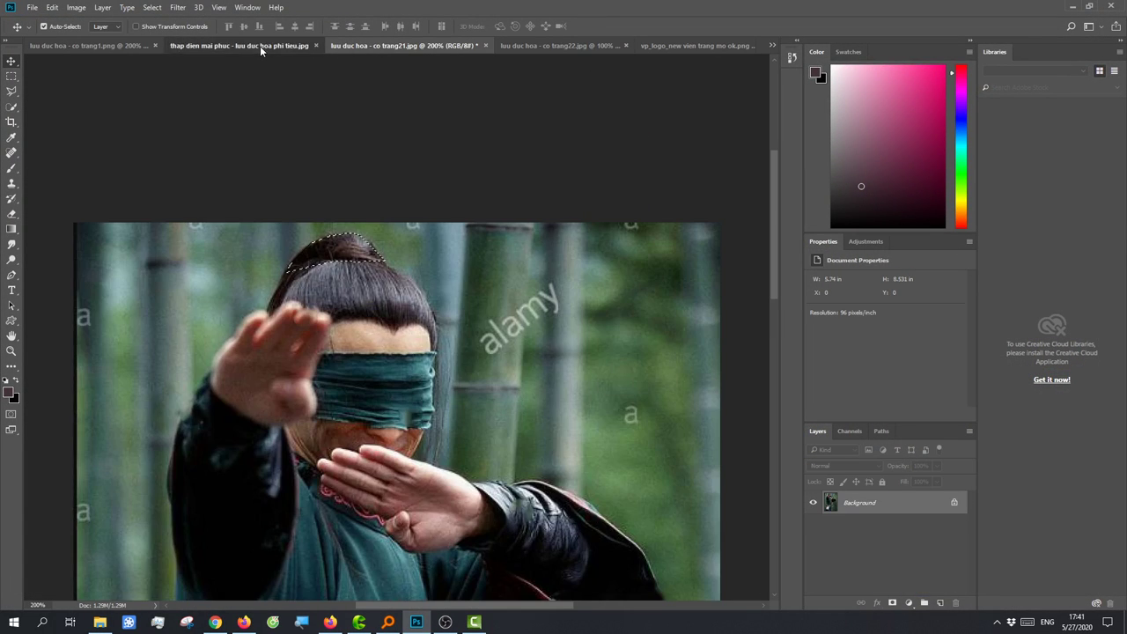
left_click(260, 46)
left_click(92, 46)
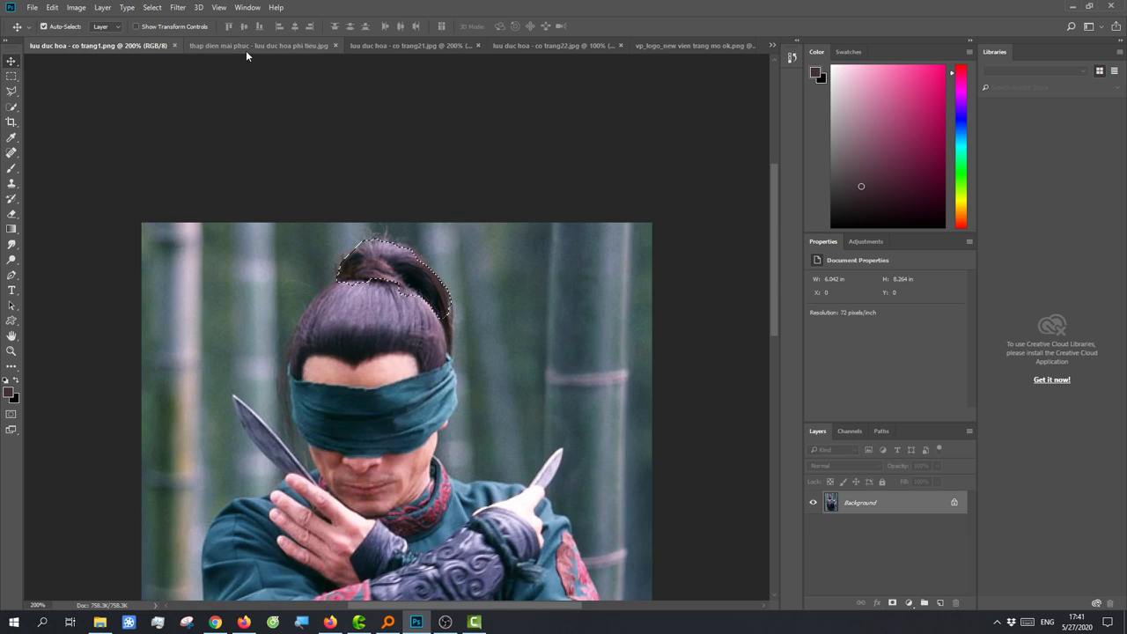
left_click(246, 49)
key("ctrl+plus")
key("ctrl+plus")
key("ctrl+plus")
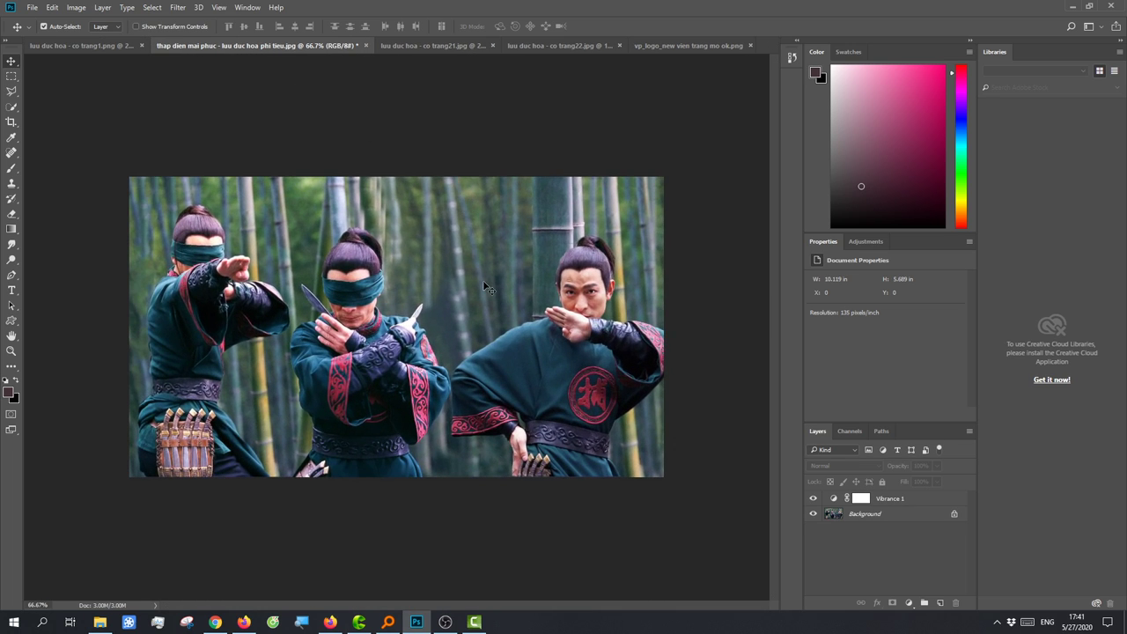
- Paste the VP logo and scale it to about 30% in the top-right corner
key("ctrl+v")
key("ctrl+t")
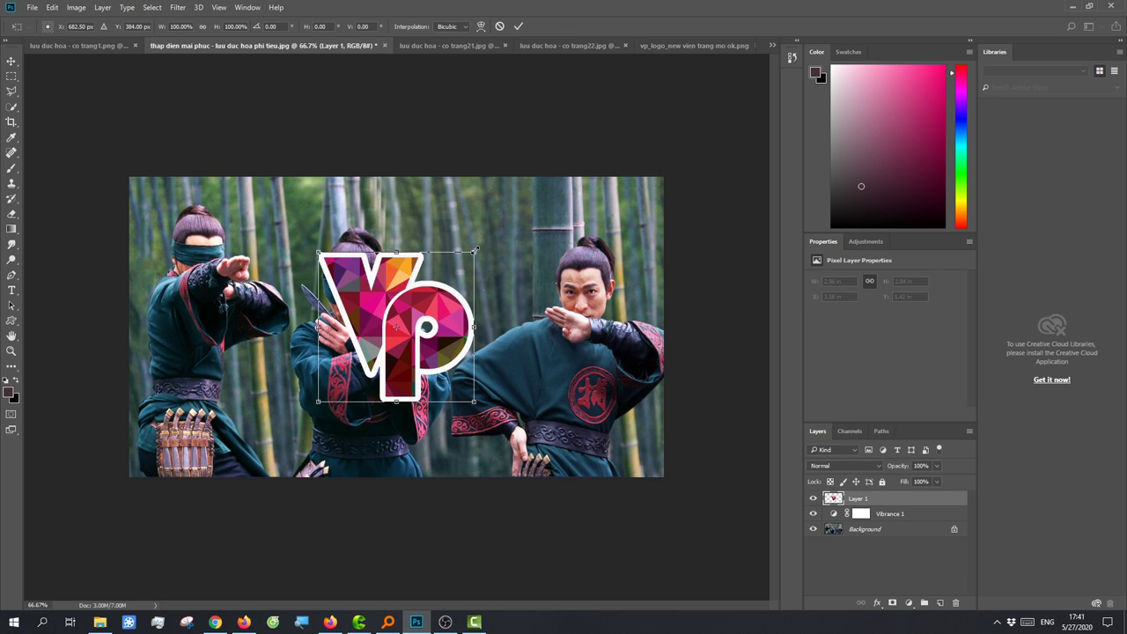
mouse_move(476, 251)
left_mouse_down()
mouse_move(365, 357)
mouse_move(643, 199)
left_mouse_up()
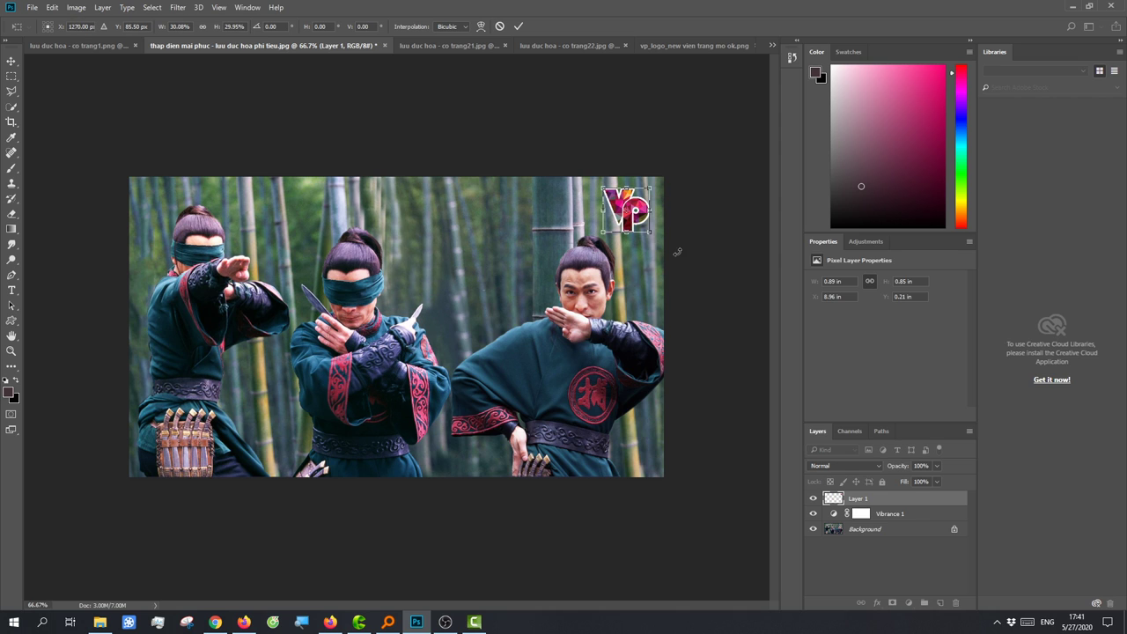
key("Return")
key("ctrl+minus")
key("ctrl+minus")
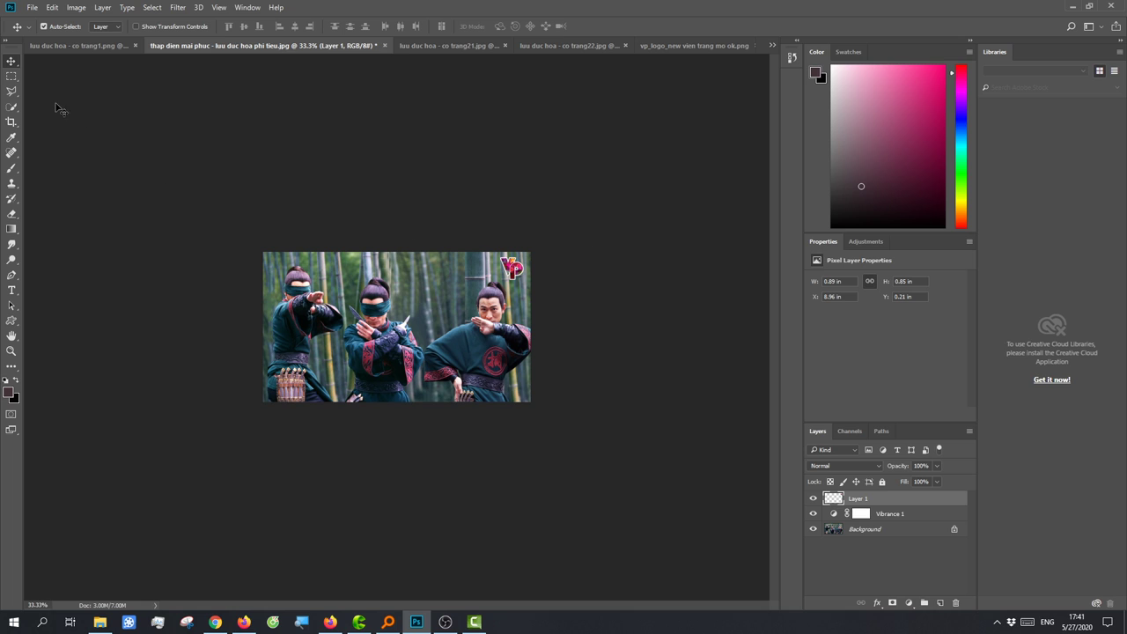
- Save as JPEG over 'thap dien mai phuc - luu duc hoa phi tieu5.jpg' in co trang, quality 12 Maximum
left_click(32, 7)
left_click(57, 137)
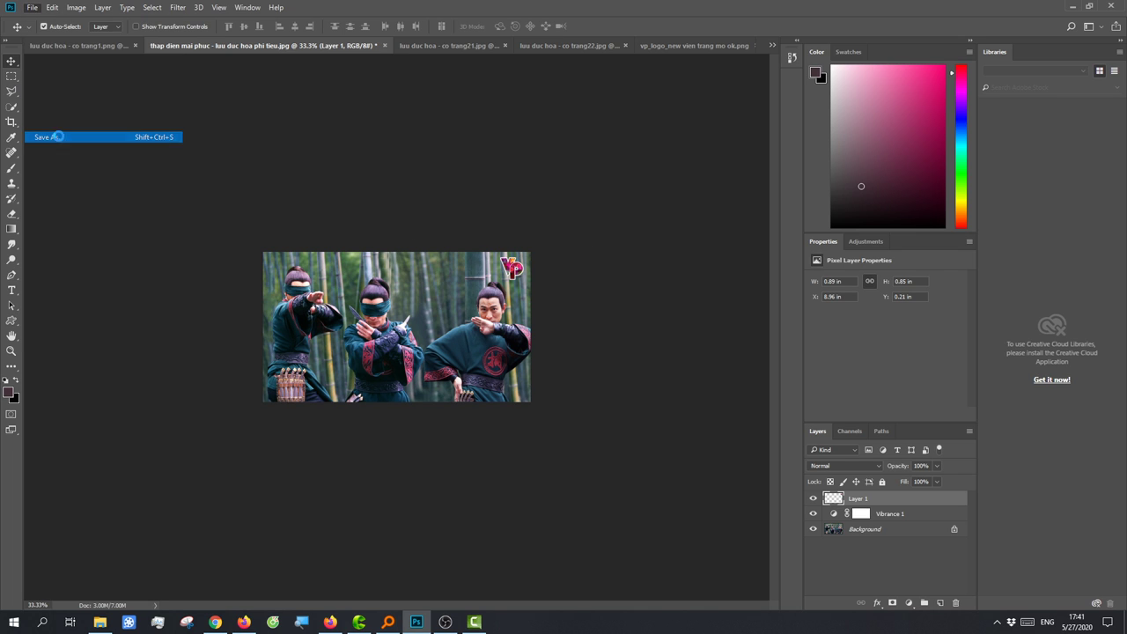
left_click(132, 477)
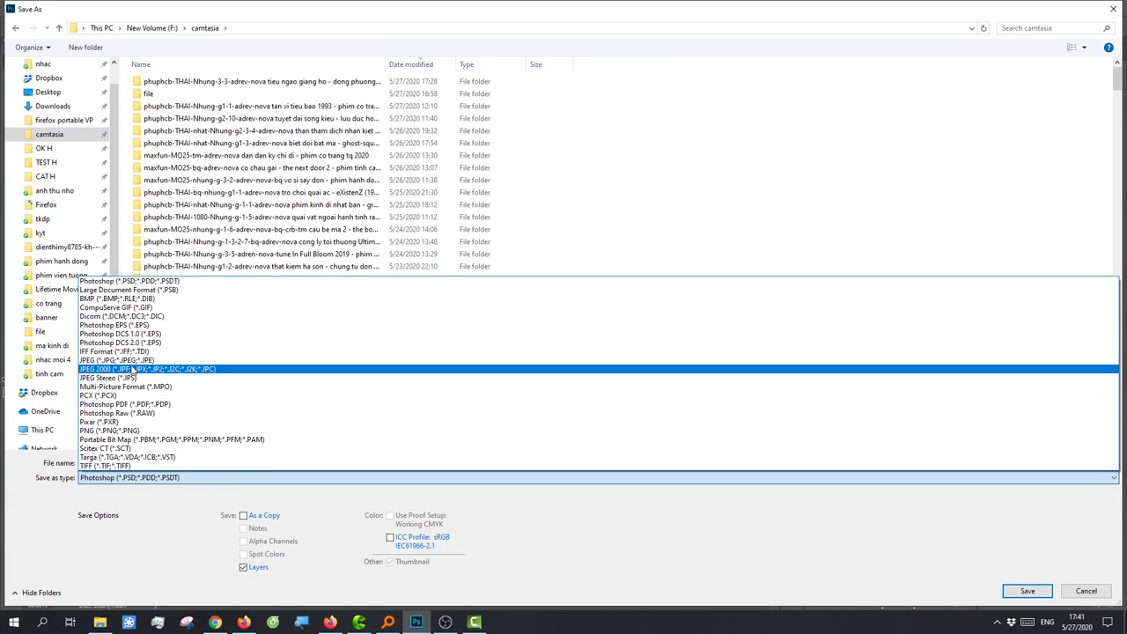
left_click(130, 360)
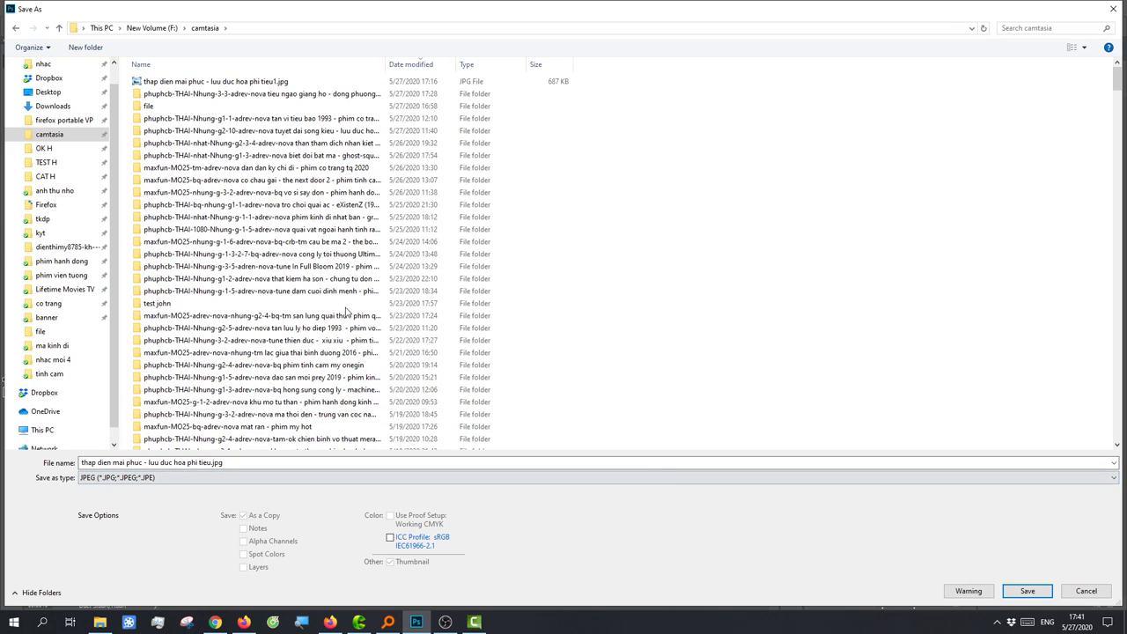
left_click(49, 306)
left_click(271, 217)
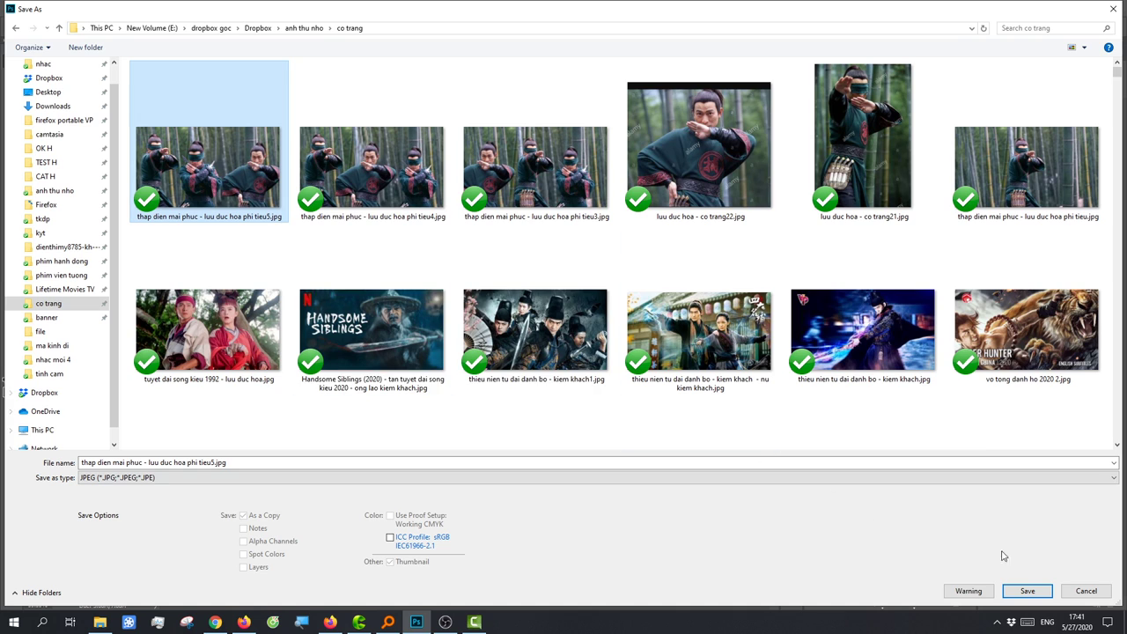
left_click(1027, 591)
left_click(605, 310)
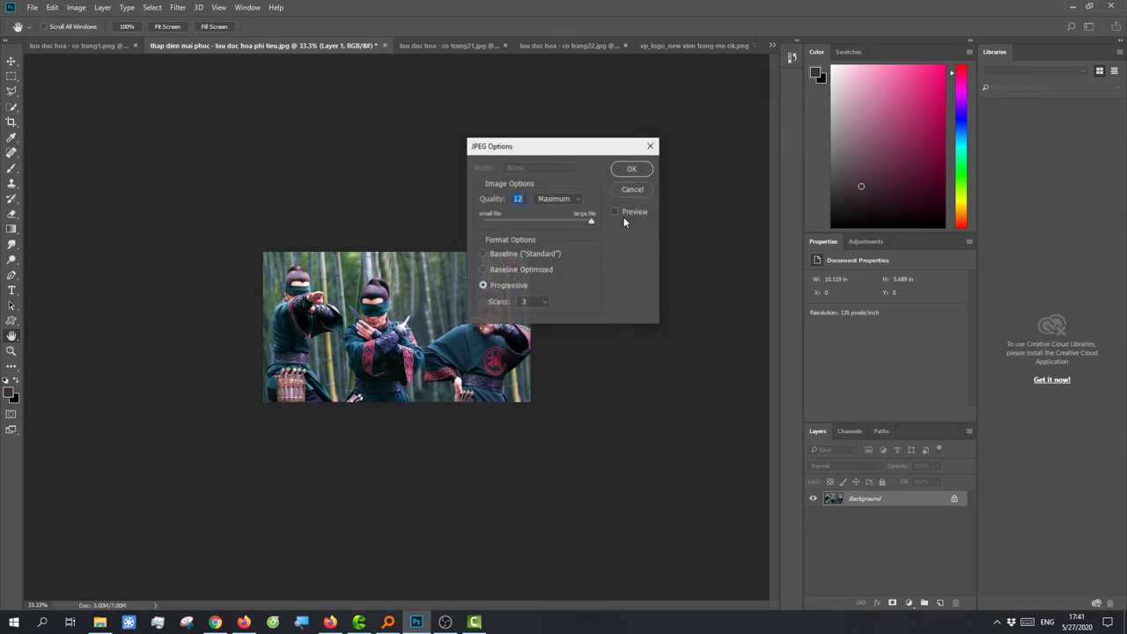
left_click(632, 169)
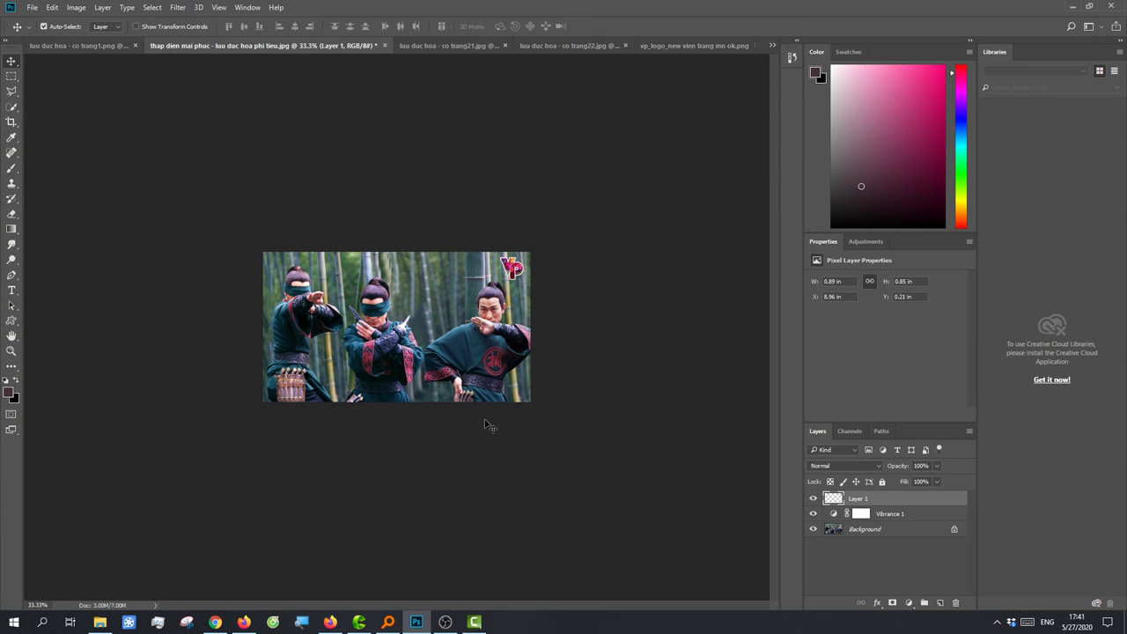
- In Google Translate, replace the Vietnamese input with 'ok xong rồi tks mn'
left_click(242, 621)
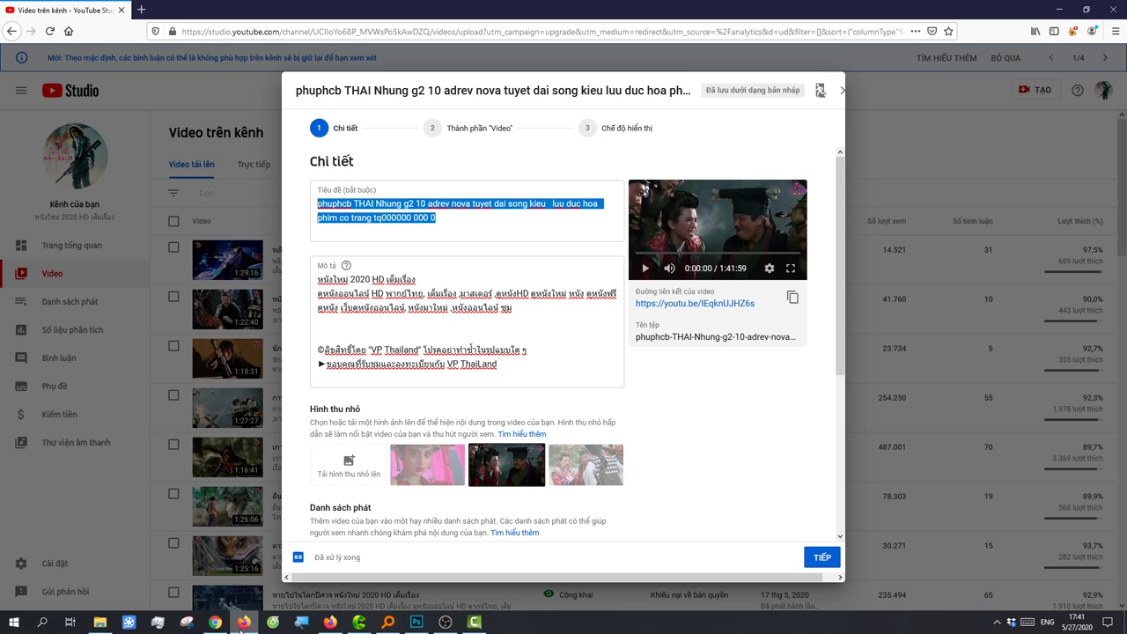
left_click(215, 621)
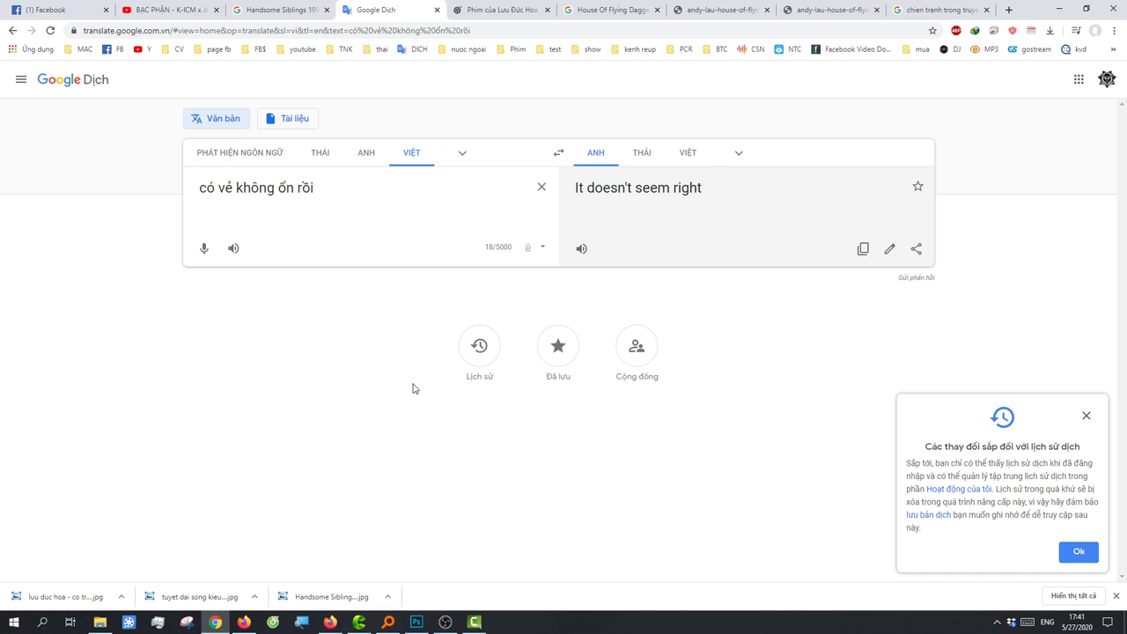
left_click(446, 622)
key("ctrl+a")
type("ok x")
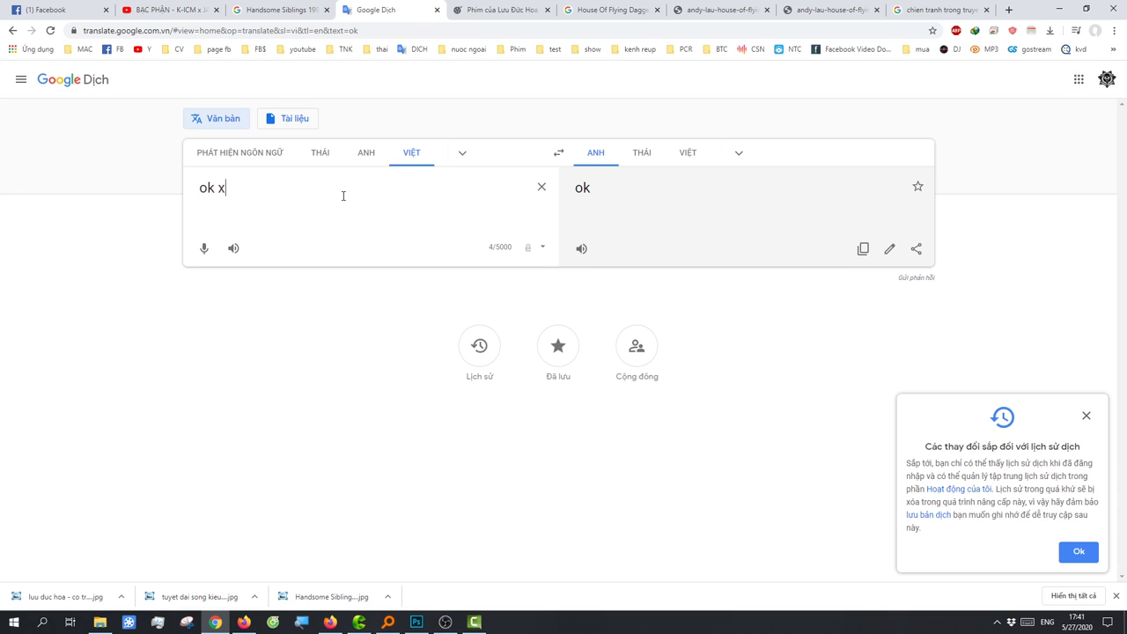
type("ong rồi tk")
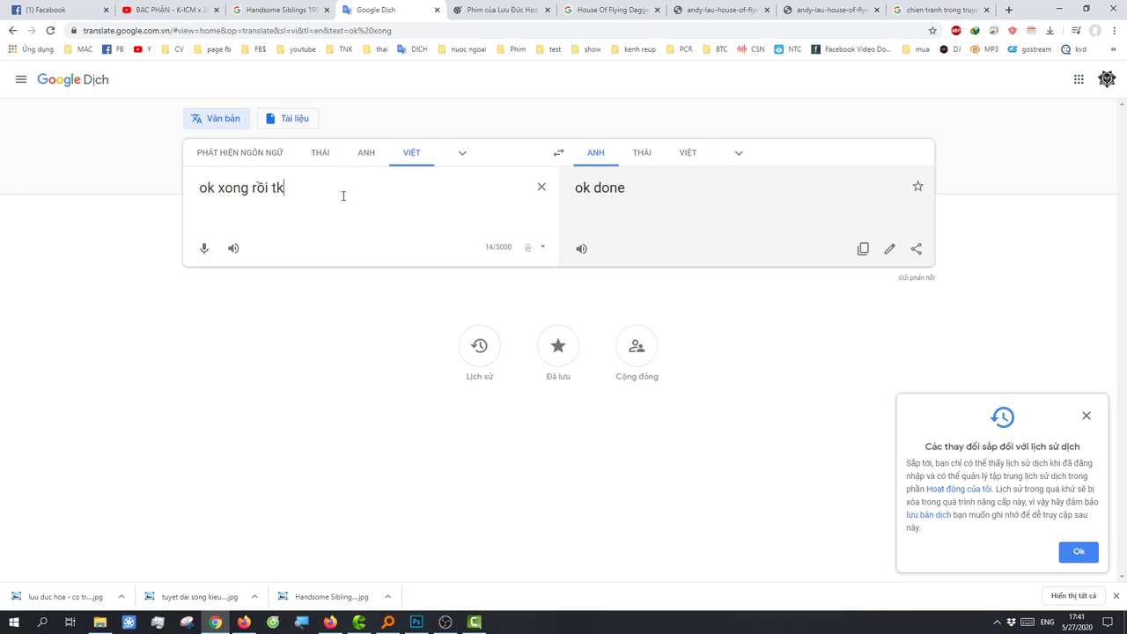
type("s mn")
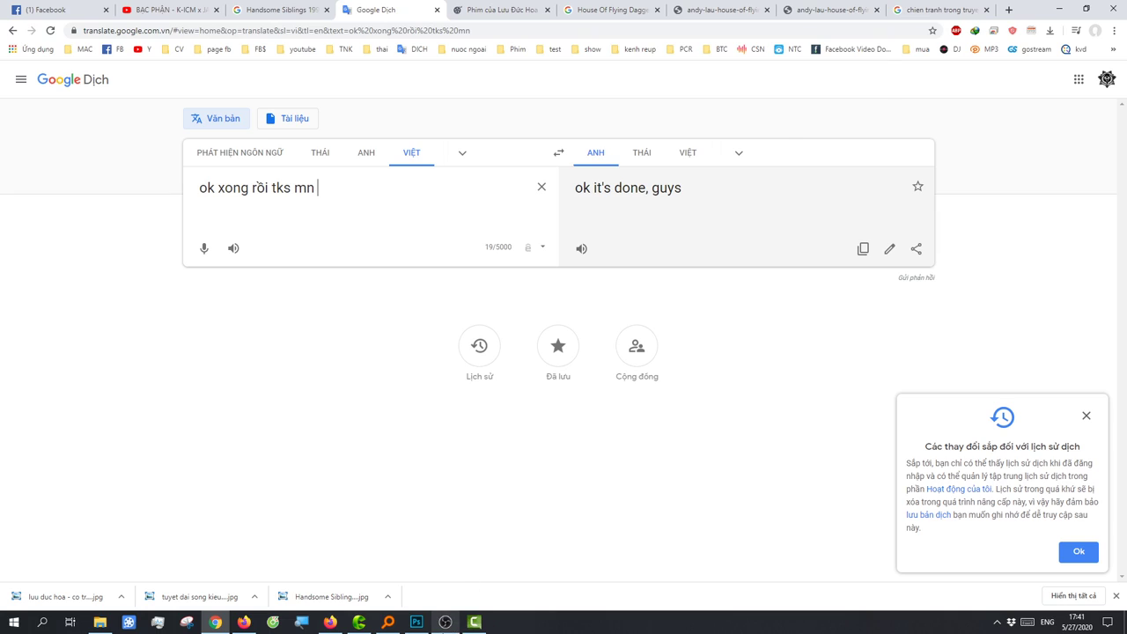